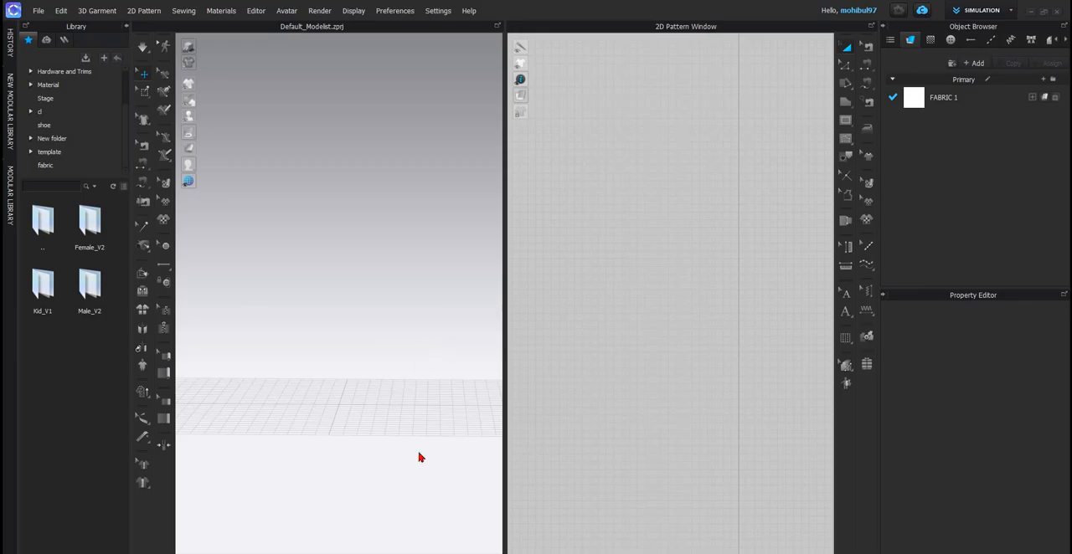
- Open the reference image dcds.png and examine the cropped top, the gathered sleeves and the maxi skirt's fitted waist and gathering
{"action": "left_click", "coordinate": [358, 549]}
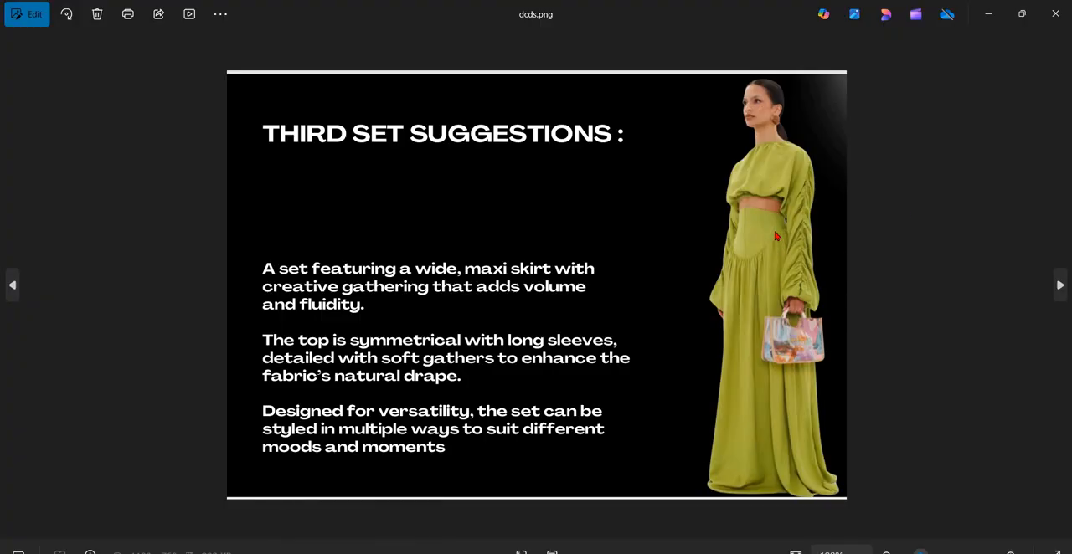
{"action": "scroll", "coordinate": [691, 228], "scroll_direction": "up", "scroll_amount": 3}
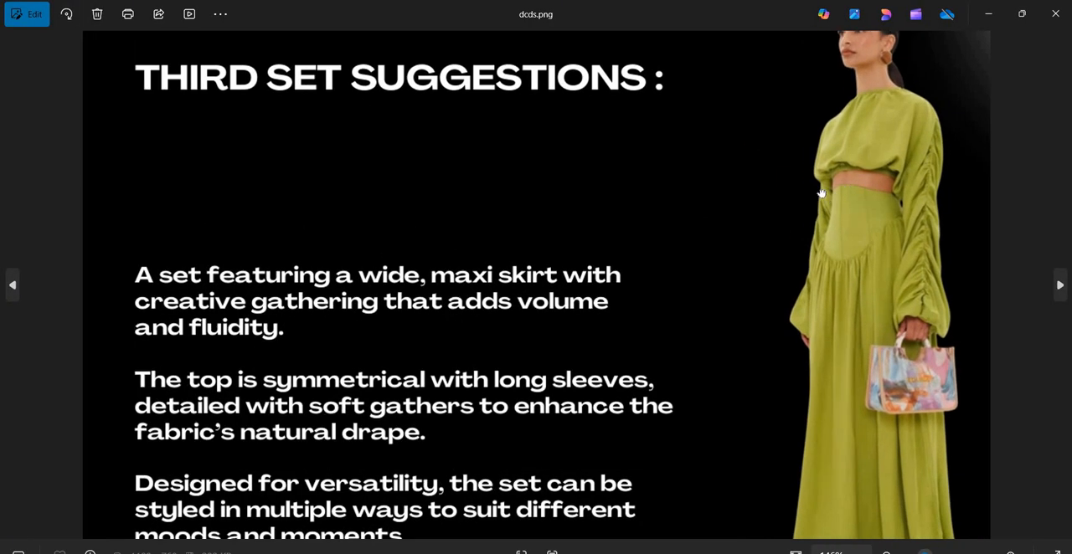
{"action": "scroll", "coordinate": [770, 213], "scroll_direction": "up", "scroll_amount": 3}
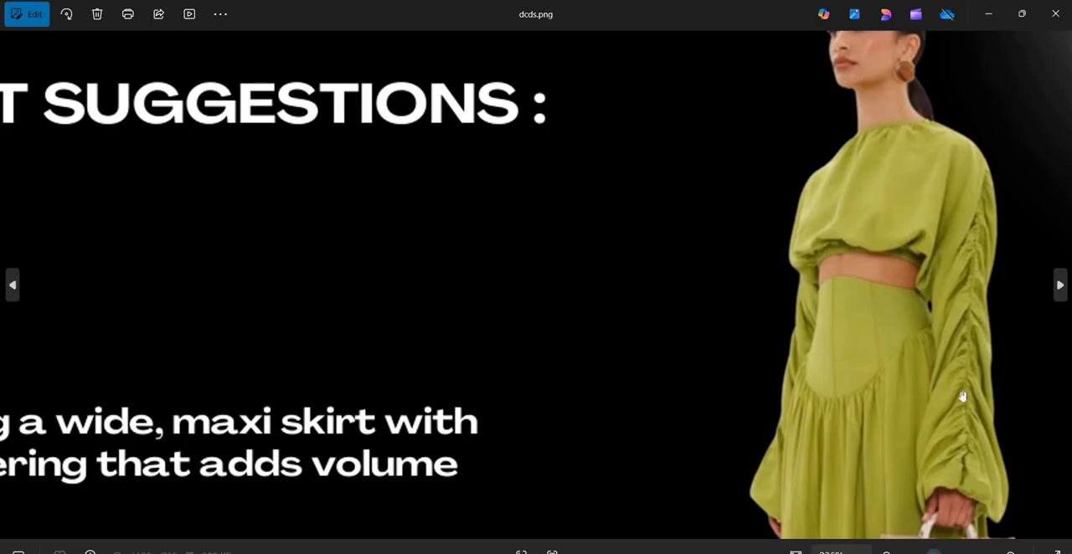
{"action": "scroll", "coordinate": [881, 220], "scroll_direction": "down", "scroll_amount": 1}
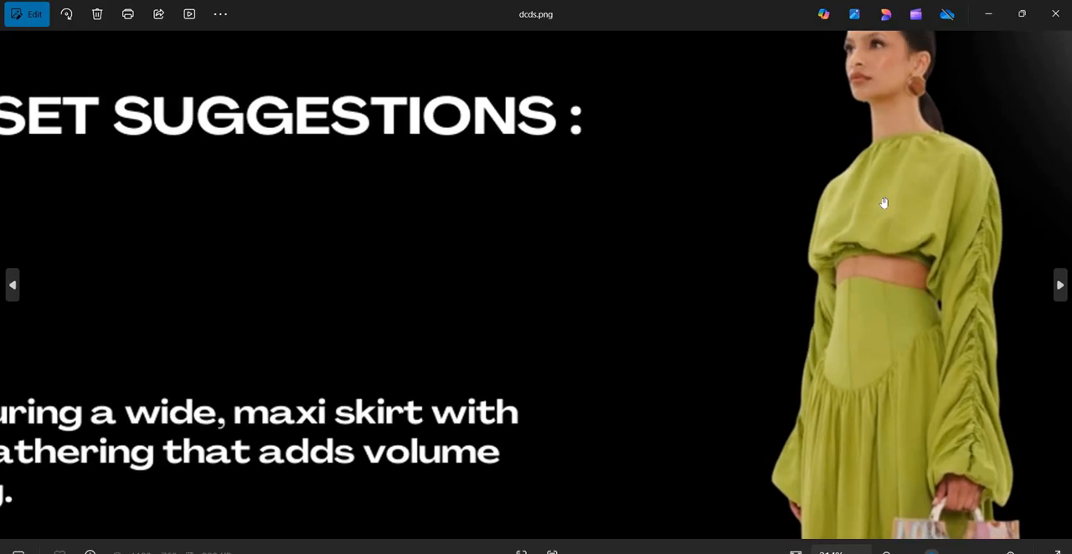
{"action": "left_click_drag", "start_coordinate": [883, 222], "coordinate": [868, 110]}
{"action": "scroll", "coordinate": [837, 255], "scroll_direction": "up", "scroll_amount": 5}
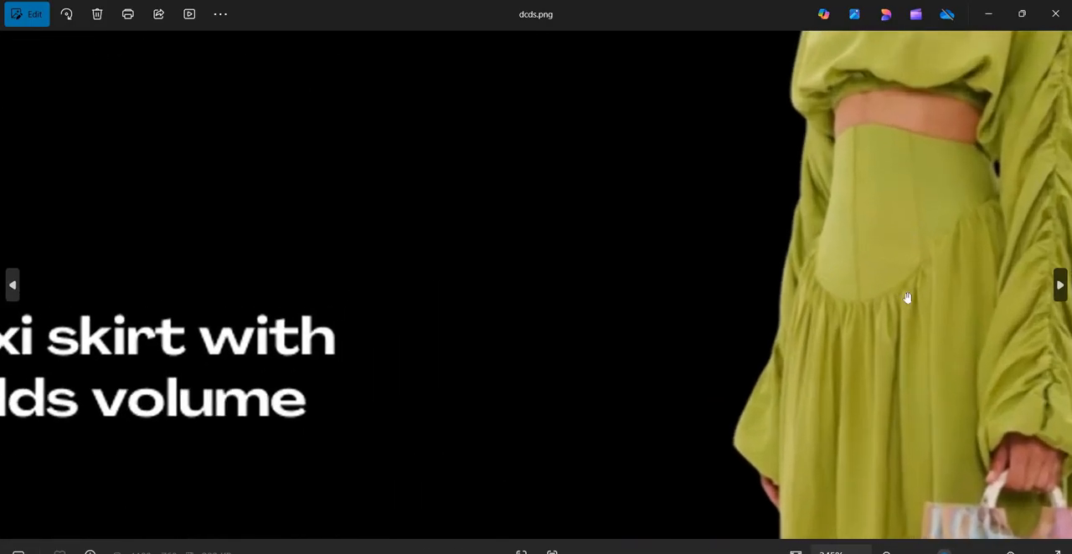
{"action": "scroll", "coordinate": [921, 251], "scroll_direction": "down", "scroll_amount": 2}
{"action": "scroll", "coordinate": [896, 234], "scroll_direction": "down", "scroll_amount": 1}
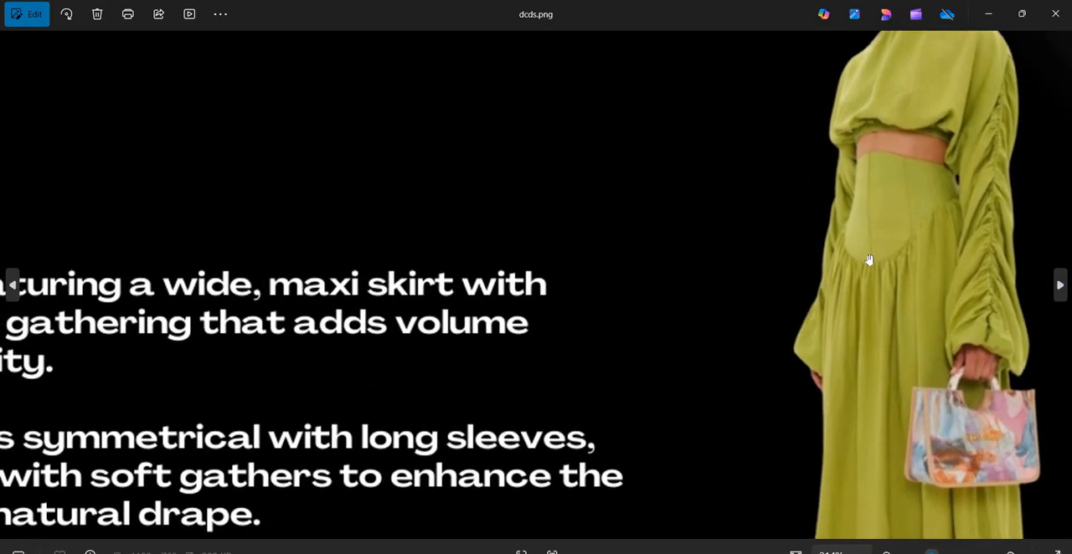
{"action": "scroll", "coordinate": [888, 230], "scroll_direction": "down", "scroll_amount": 1}
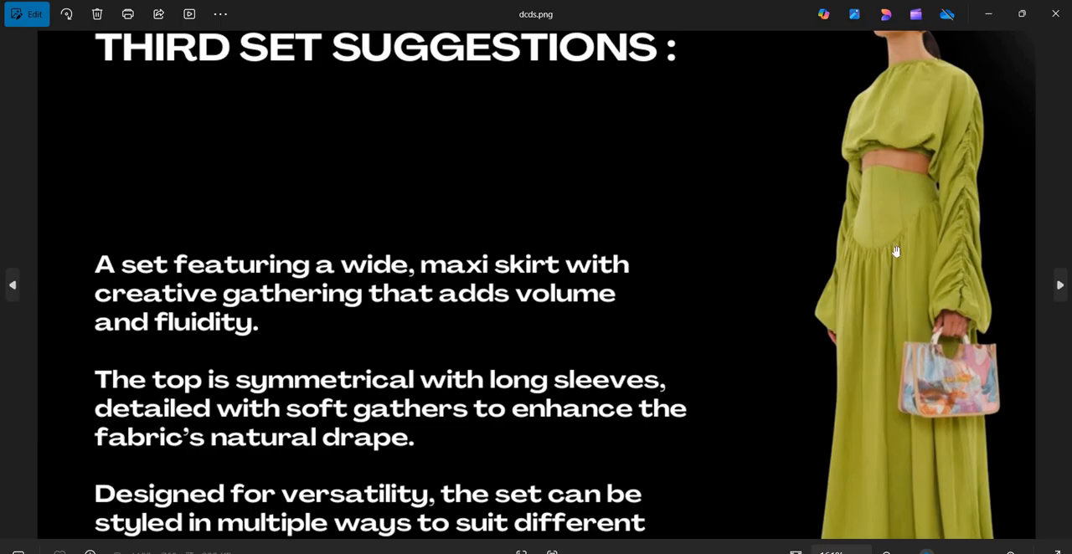
{"action": "scroll", "coordinate": [966, 204], "scroll_direction": "up", "scroll_amount": 1}
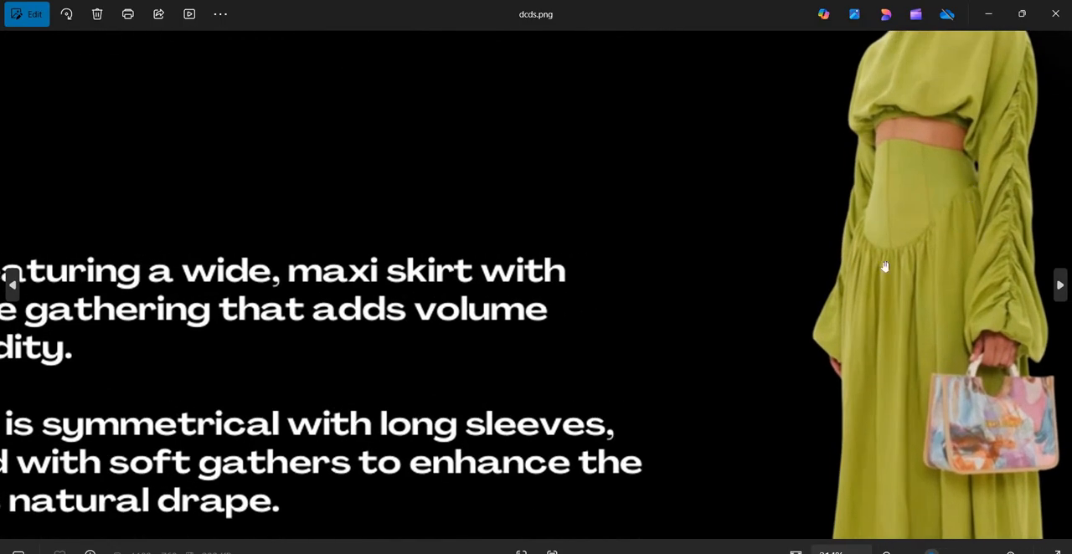
{"action": "scroll", "coordinate": [871, 251], "scroll_direction": "down", "scroll_amount": 1}
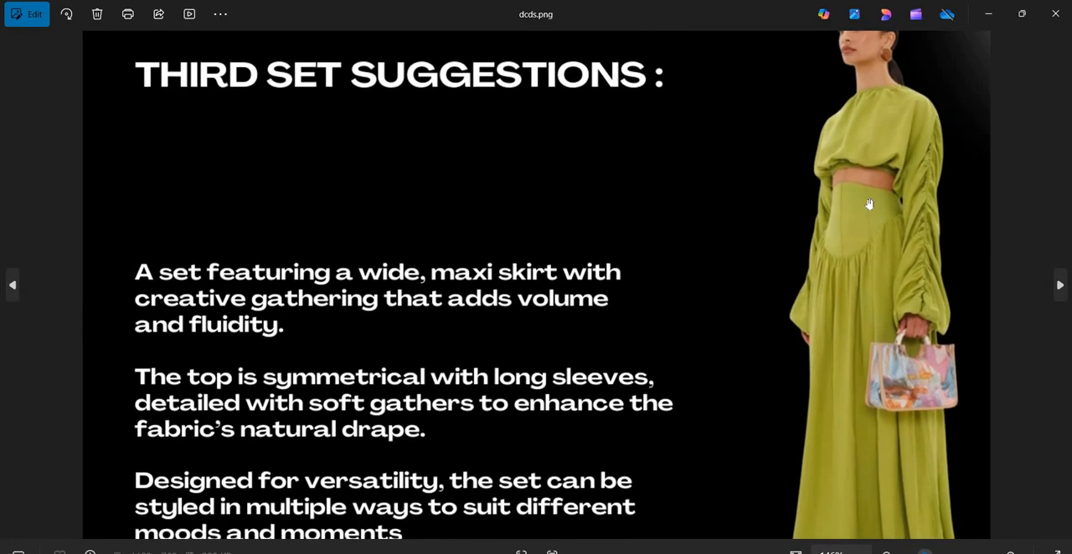
{"action": "scroll", "coordinate": [869, 293], "scroll_direction": "up", "scroll_amount": 1}
{"action": "scroll", "coordinate": [868, 293], "scroll_direction": "down", "scroll_amount": 1}
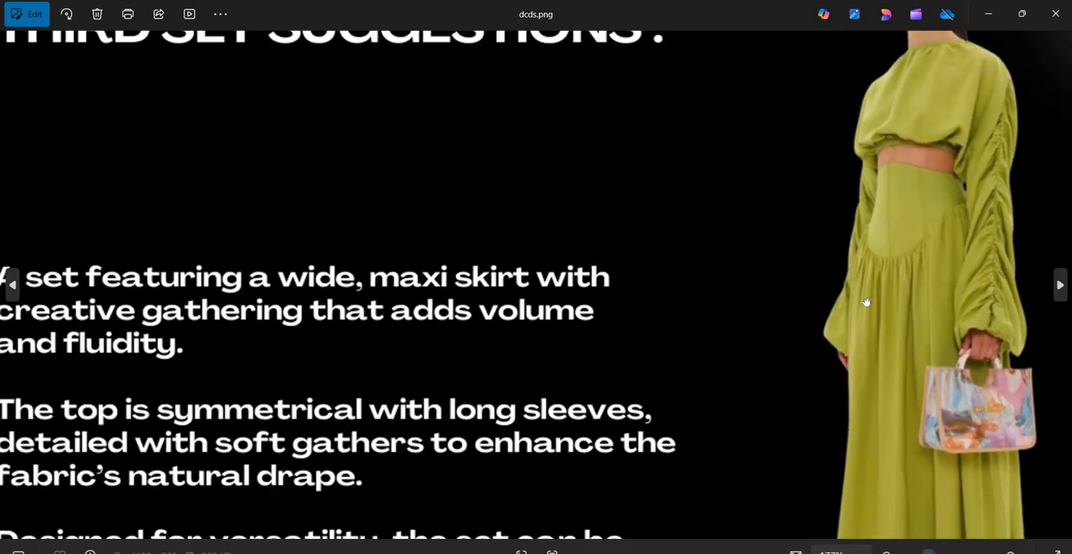
{"action": "scroll", "coordinate": [881, 247], "scroll_direction": "up", "scroll_amount": 2}
{"action": "scroll", "coordinate": [882, 246], "scroll_direction": "up", "scroll_amount": 2}
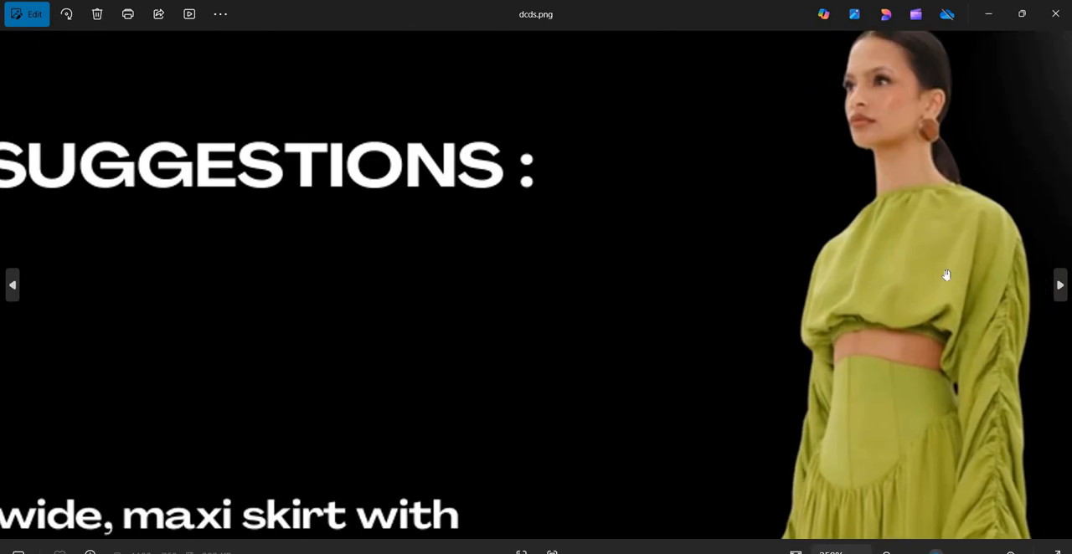
{"action": "scroll", "coordinate": [846, 306], "scroll_direction": "down", "scroll_amount": 2}
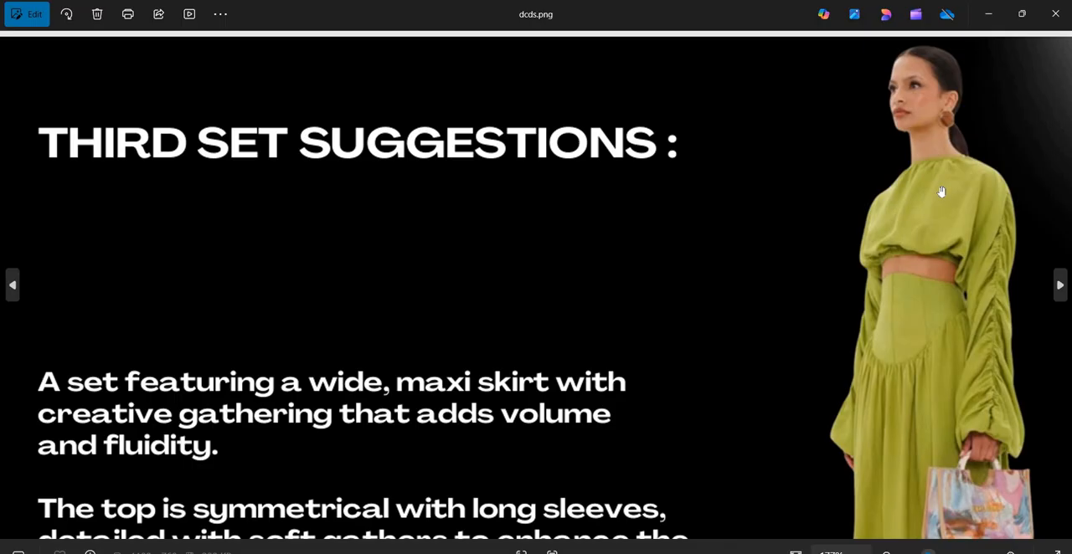
{"action": "scroll", "coordinate": [883, 201], "scroll_direction": "down", "scroll_amount": 1}
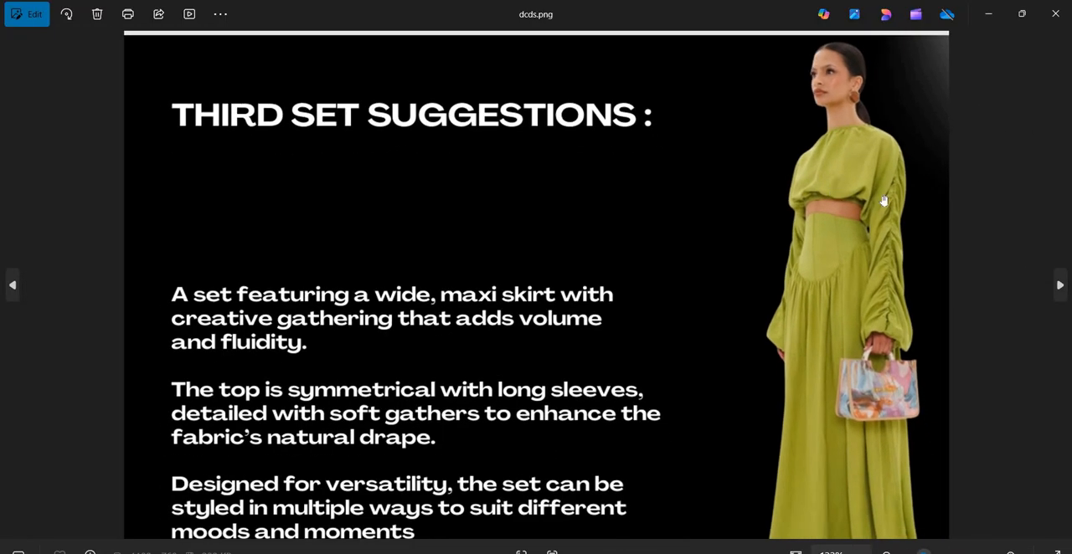
{"action": "scroll", "coordinate": [883, 201], "scroll_direction": "up", "scroll_amount": 1}
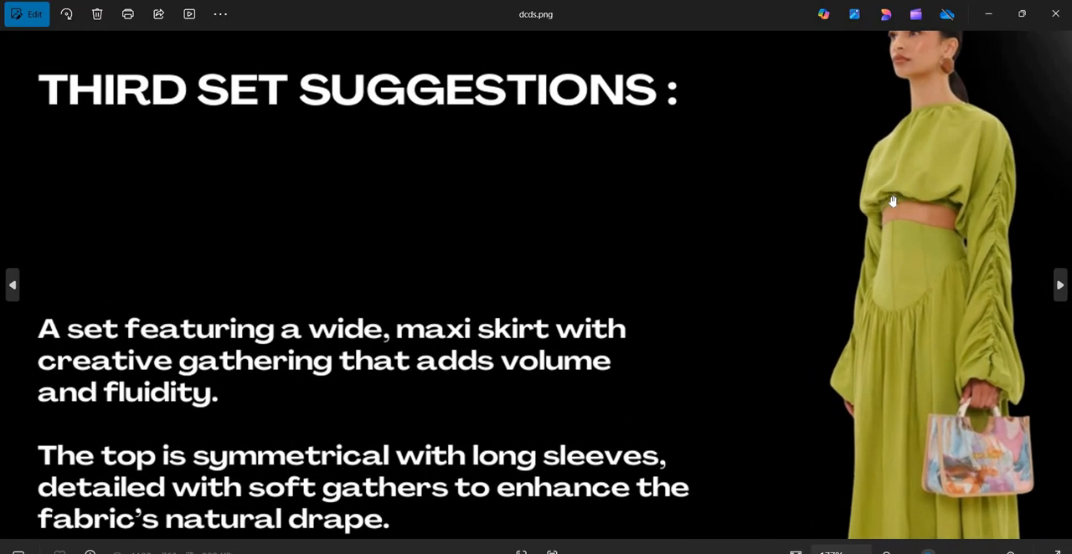
{"action": "scroll", "coordinate": [848, 249], "scroll_direction": "down", "scroll_amount": 2}
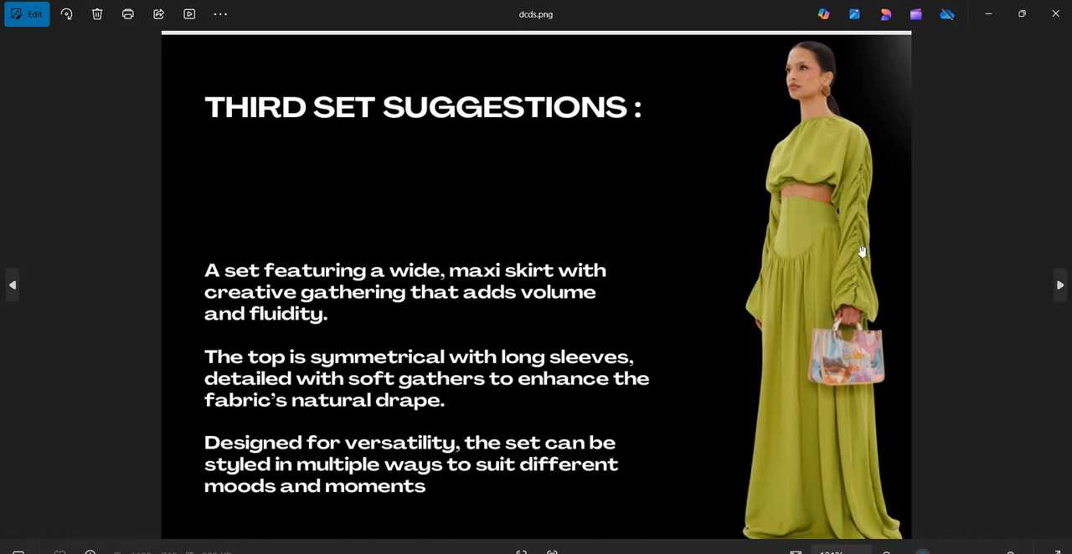
{"action": "left_click", "coordinate": [992, 15]}
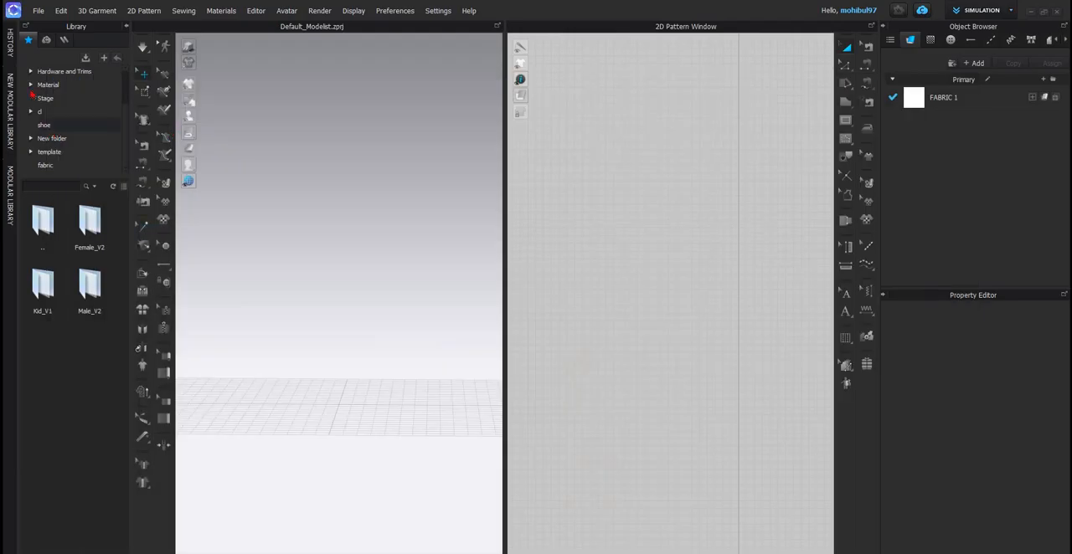
- Load the FV2_Mia.avt avatar from the Female_V2 library folder and show it from the front
{"action": "scroll", "coordinate": [46, 93], "scroll_direction": "up", "scroll_amount": 2}
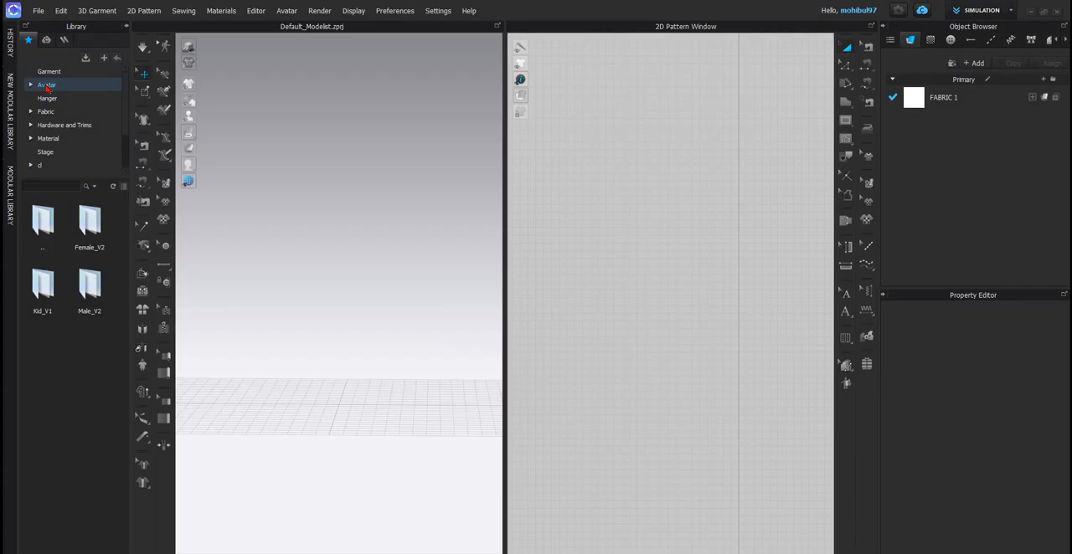
{"action": "double_click", "coordinate": [90, 226]}
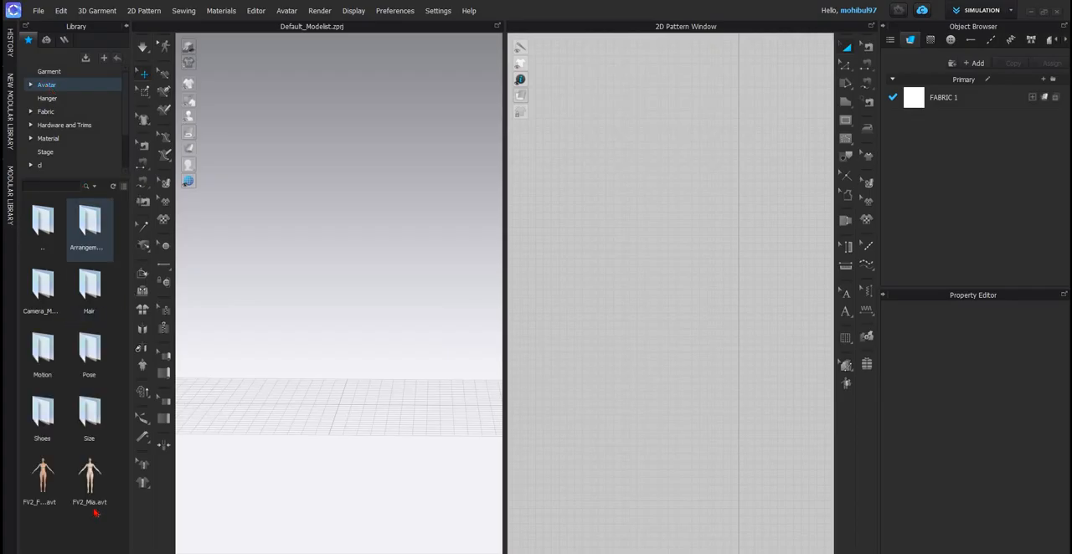
{"action": "mouse_move", "coordinate": [89, 482]}
{"action": "left_click_drag", "start_coordinate": [329, 308], "coordinate": [333, 303]}
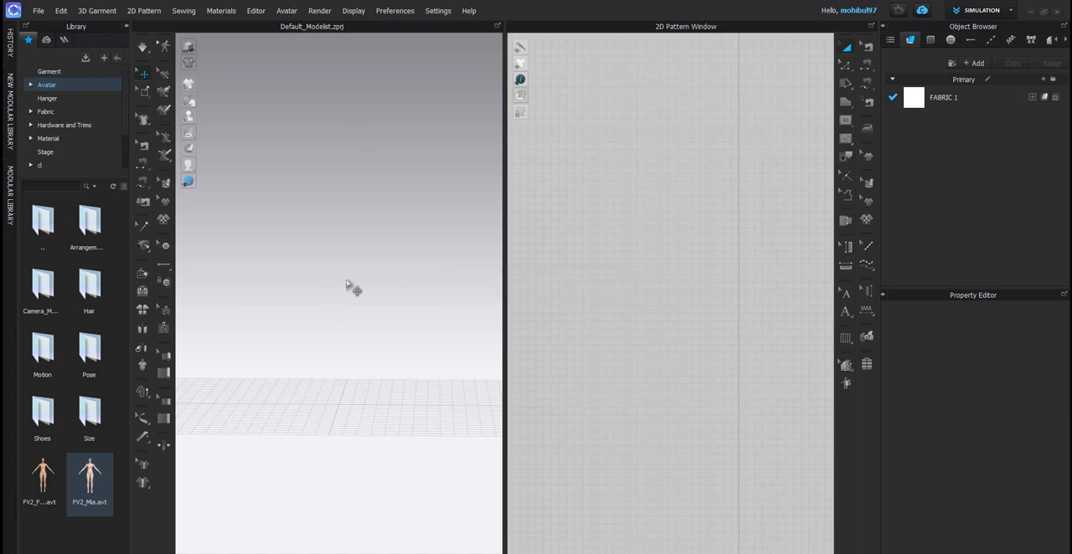
{"action": "scroll", "coordinate": [306, 261], "scroll_direction": "down", "scroll_amount": 3}
{"action": "right_click_drag", "start_coordinate": [481, 260], "coordinate": [297, 251]}
{"action": "scroll", "coordinate": [414, 268], "scroll_direction": "up", "scroll_amount": 3}
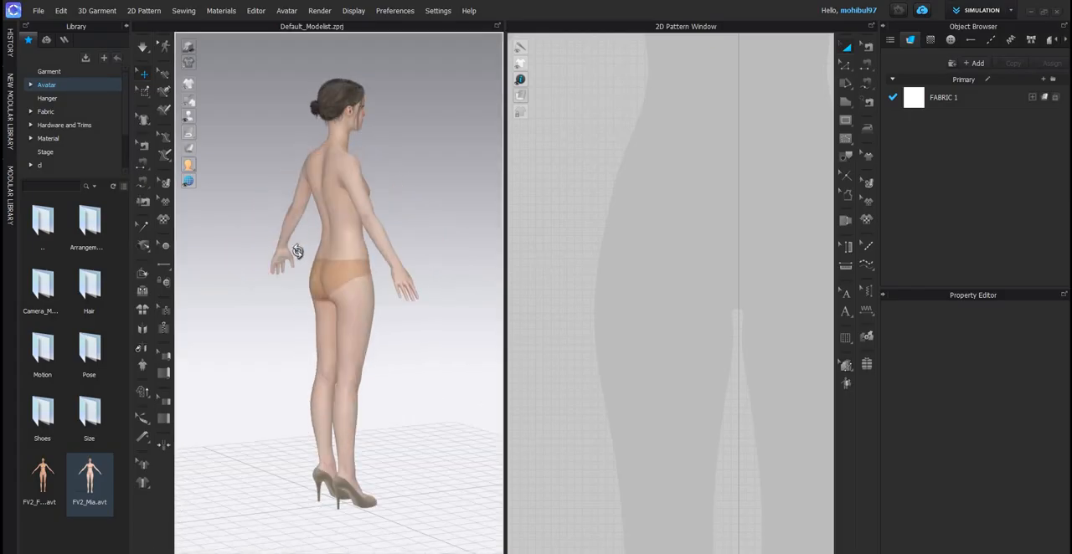
{"action": "key", "text": "2"}
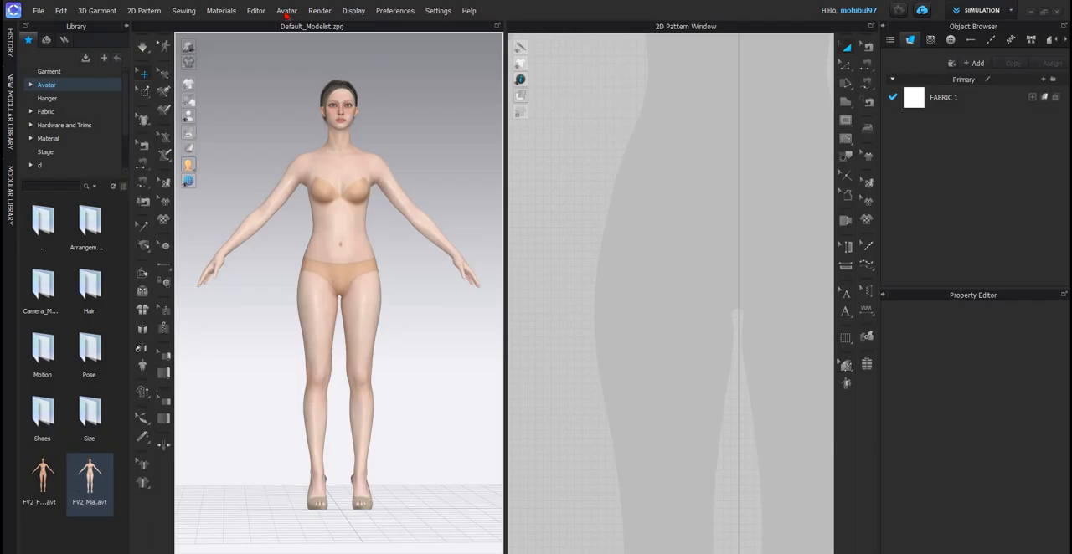
- Open the avatar's size settings and set its total height to 180 cm
{"action": "left_click", "coordinate": [287, 14]}
{"action": "left_click", "coordinate": [303, 106]}
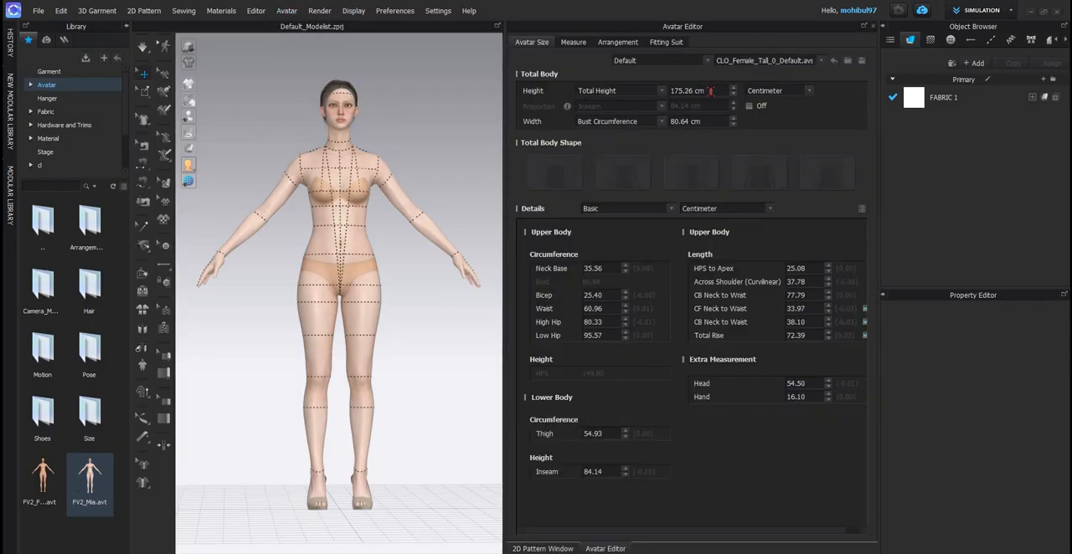
{"action": "left_click", "coordinate": [727, 90]}
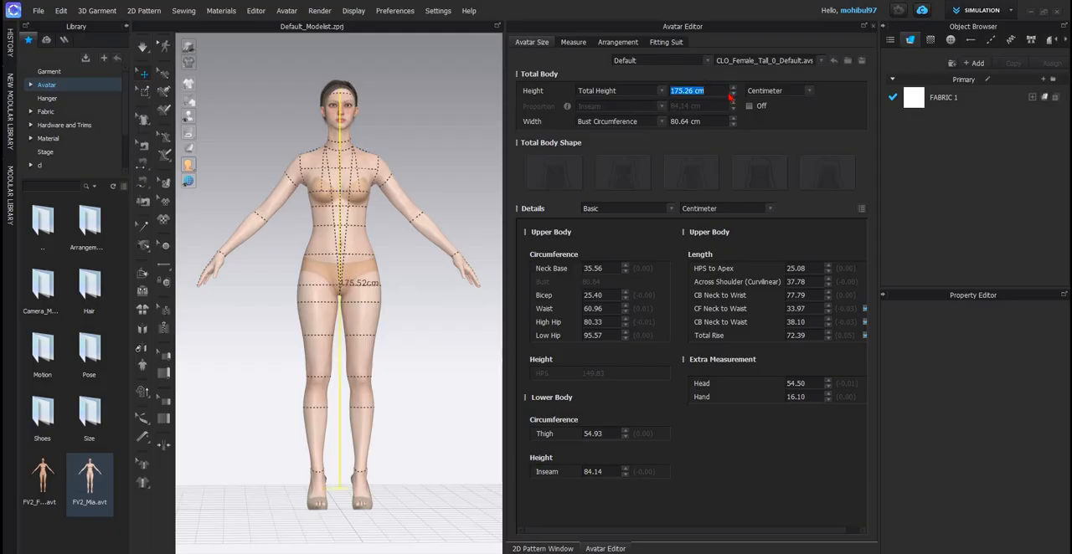
{"action": "type", "text": "1"}
{"action": "key", "text": "Return"}
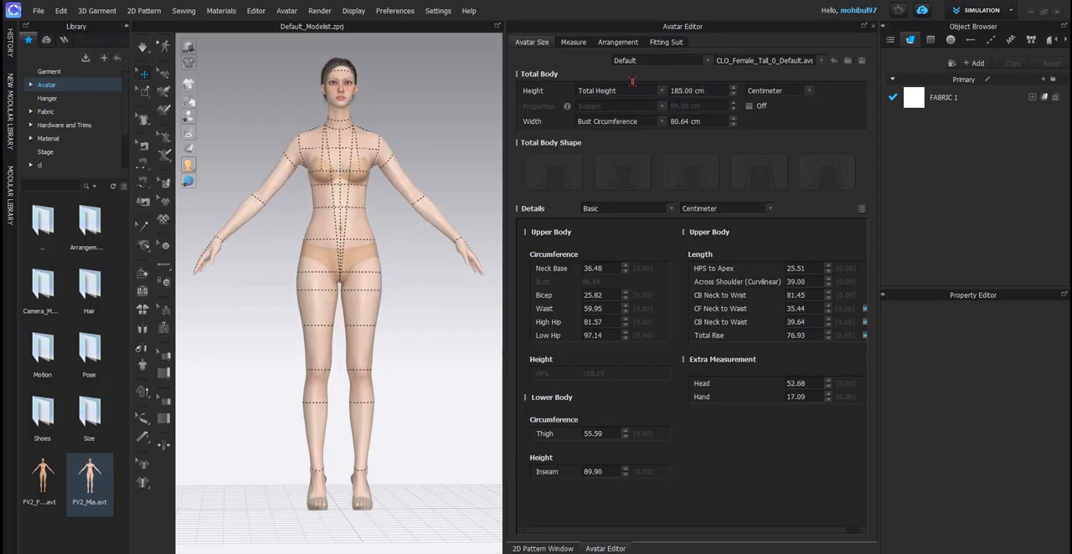
{"action": "left_click", "coordinate": [670, 91]}
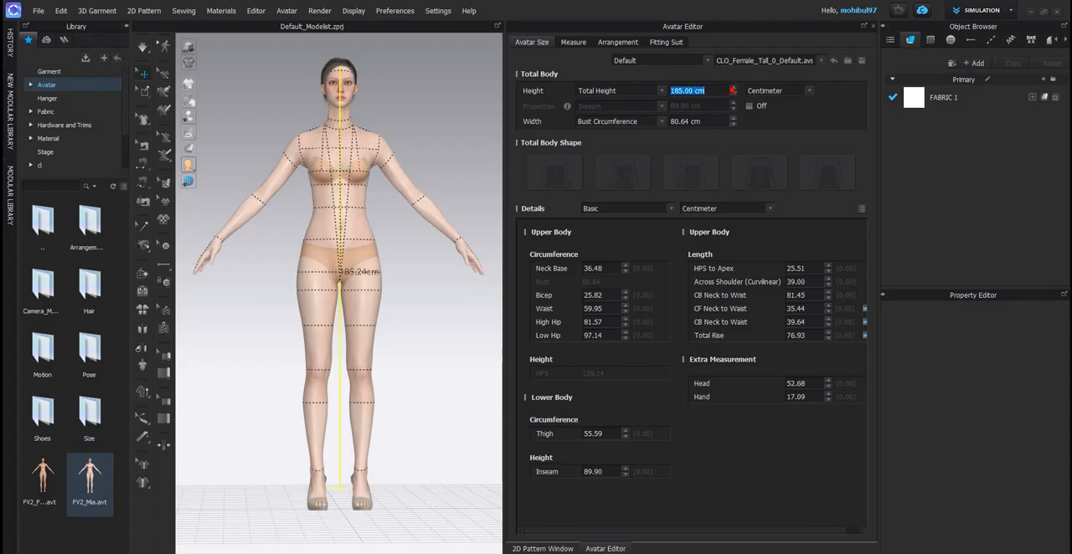
{"action": "type", "text": "180"}
{"action": "key", "text": "Return"}
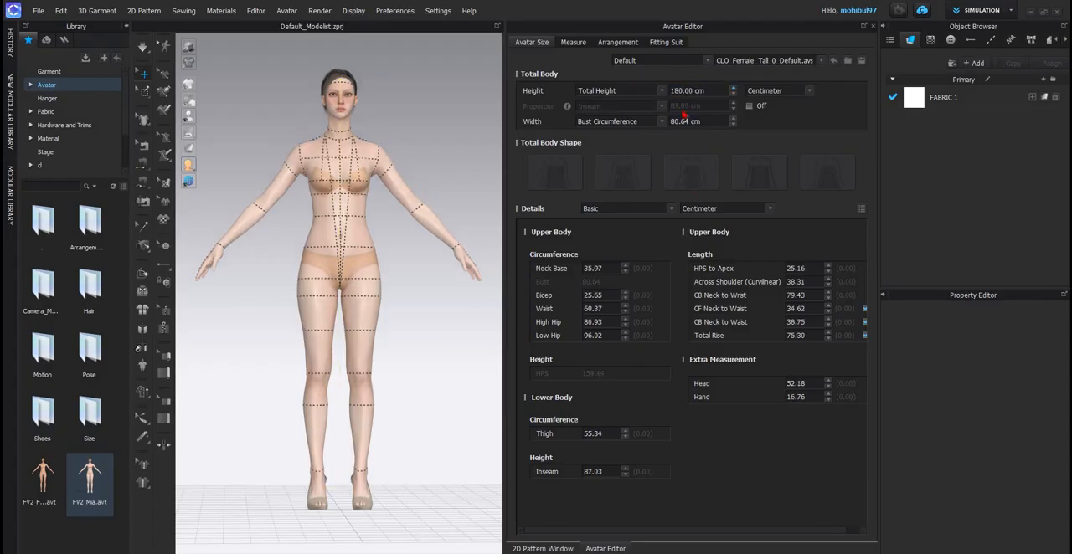
- Set the avatar's bust circumference to 90 cm, close the avatar editor and return to the front view
{"action": "left_click", "coordinate": [704, 120]}
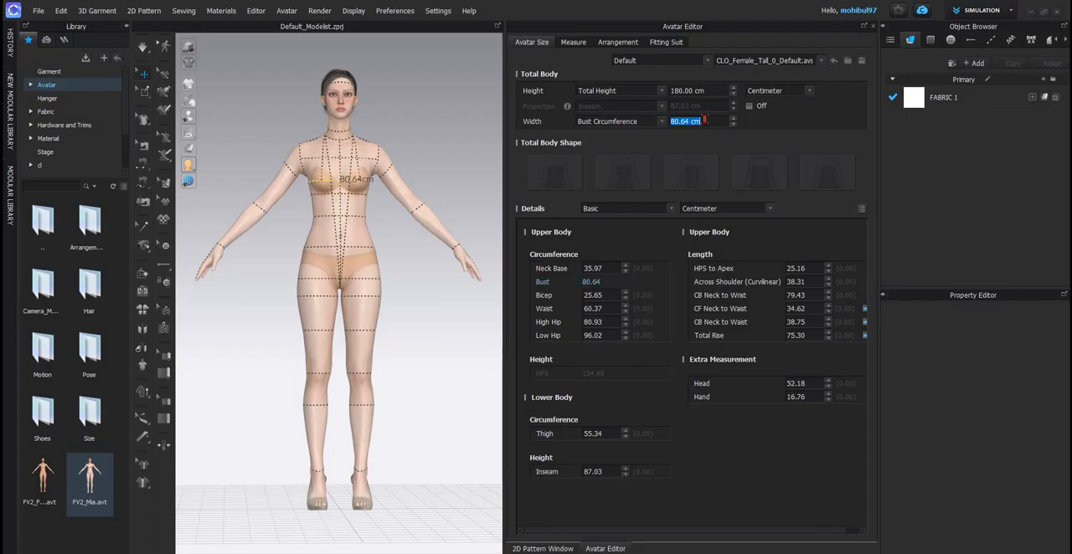
{"action": "type", "text": "90"}
{"action": "key", "text": "Return"}
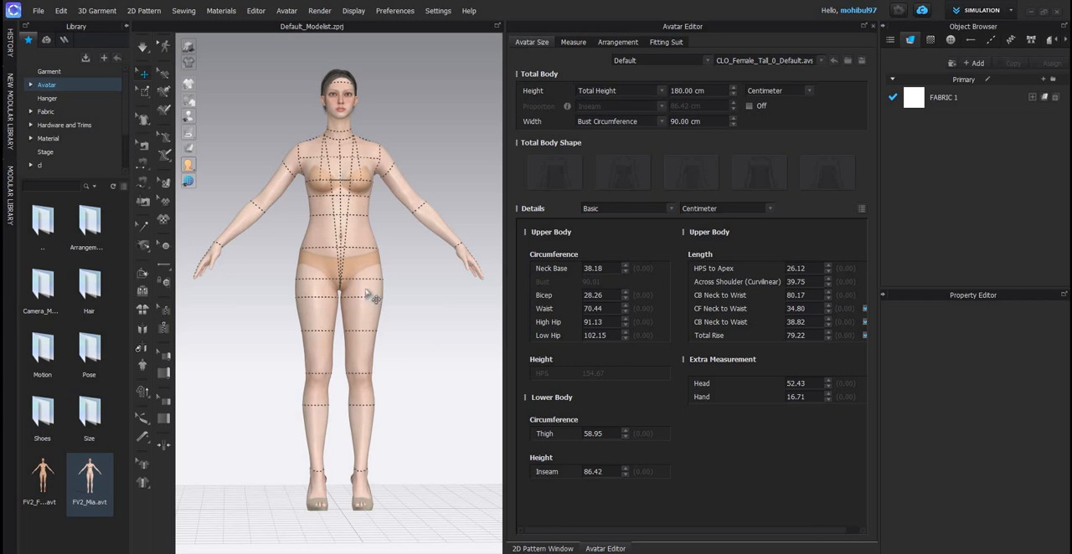
{"action": "left_click", "coordinate": [298, 312]}
{"action": "scroll", "coordinate": [300, 310], "scroll_direction": "up", "scroll_amount": 3}
{"action": "right_click_drag", "start_coordinate": [439, 275], "coordinate": [386, 285]}
{"action": "scroll", "coordinate": [386, 286], "scroll_direction": "down", "scroll_amount": 3}
{"action": "key", "text": "2"}
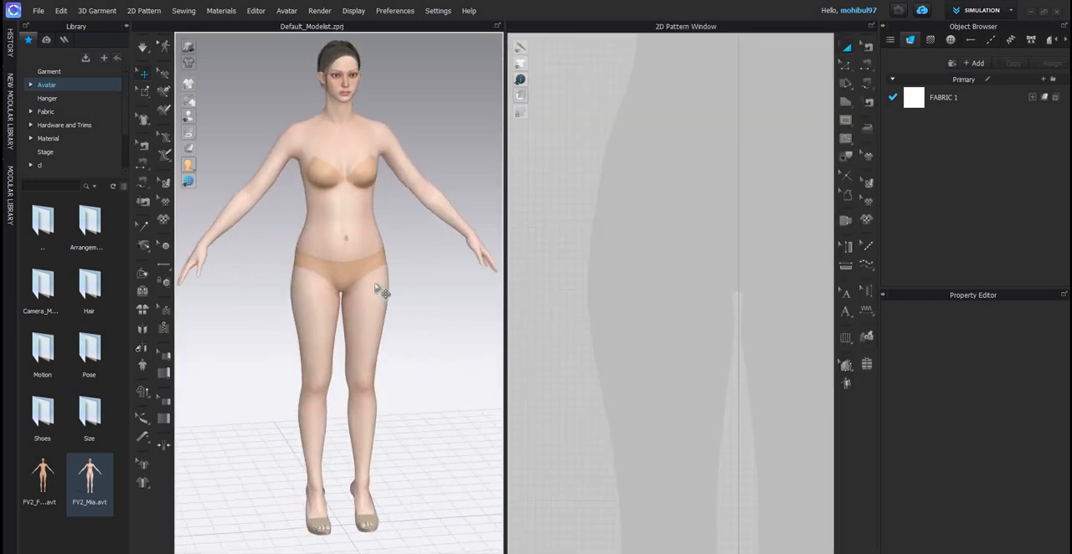
{"action": "scroll", "coordinate": [358, 285], "scroll_direction": "up", "scroll_amount": 3}
{"action": "middle_click_drag", "start_coordinate": [360, 265], "coordinate": [358, 283]}
{"action": "key", "text": "2"}
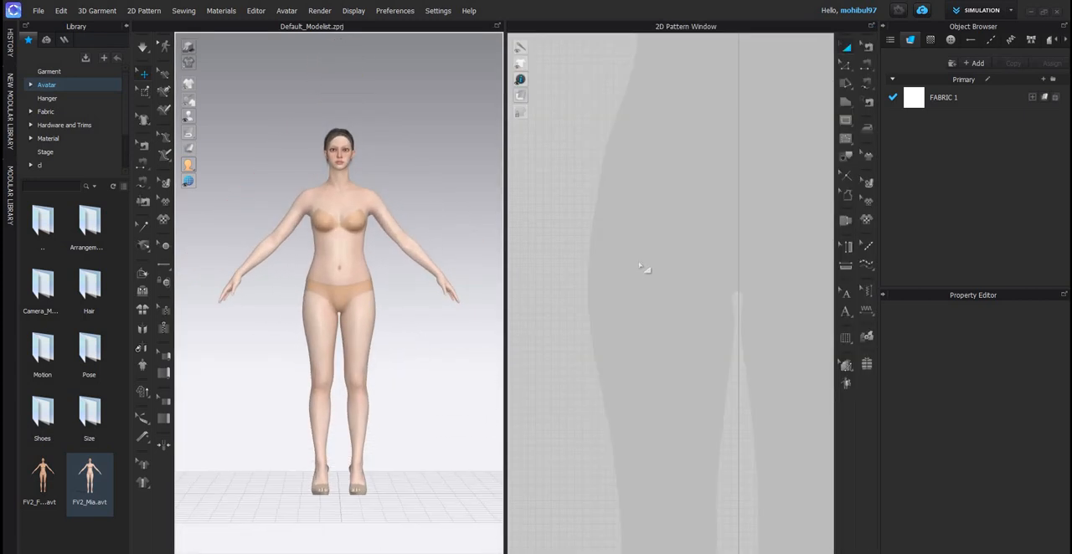
- Start a polygon pattern on the avatar silhouette's centre line and draw a curved half neckline about 12.15 cm long to the shoulder's neck point
{"action": "scroll", "coordinate": [640, 301], "scroll_direction": "up", "scroll_amount": 6}
{"action": "left_click", "coordinate": [846, 103]}
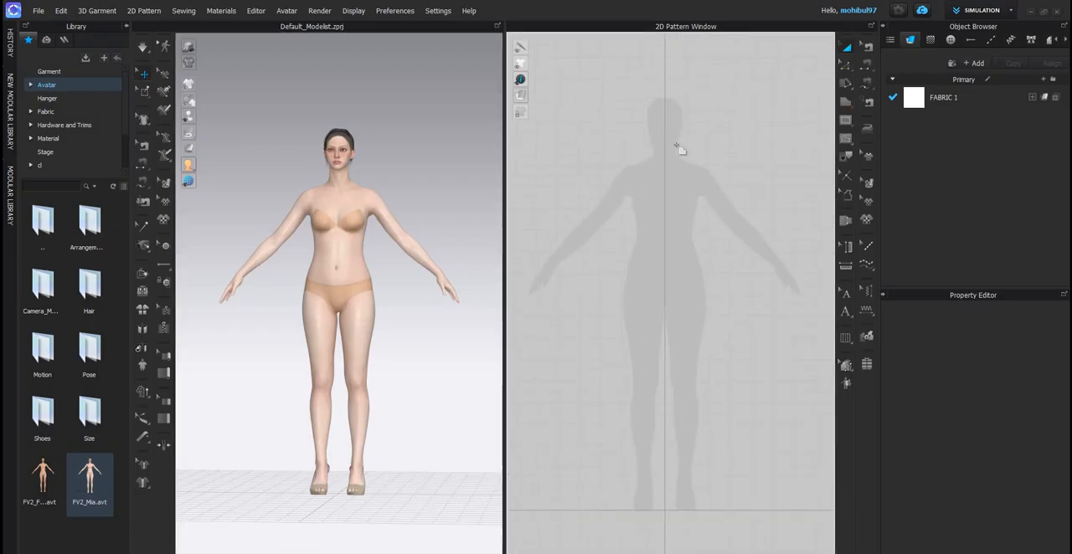
{"action": "scroll", "coordinate": [637, 275], "scroll_direction": "down", "scroll_amount": 4}
{"action": "scroll", "coordinate": [634, 265], "scroll_direction": "down", "scroll_amount": 3}
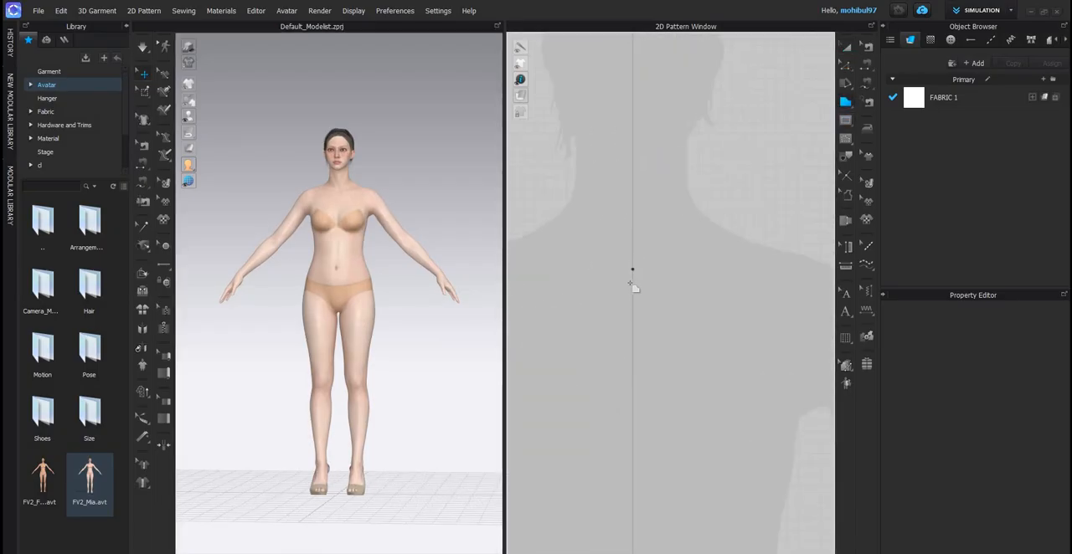
{"action": "scroll", "coordinate": [649, 281], "scroll_direction": "up", "scroll_amount": 3}
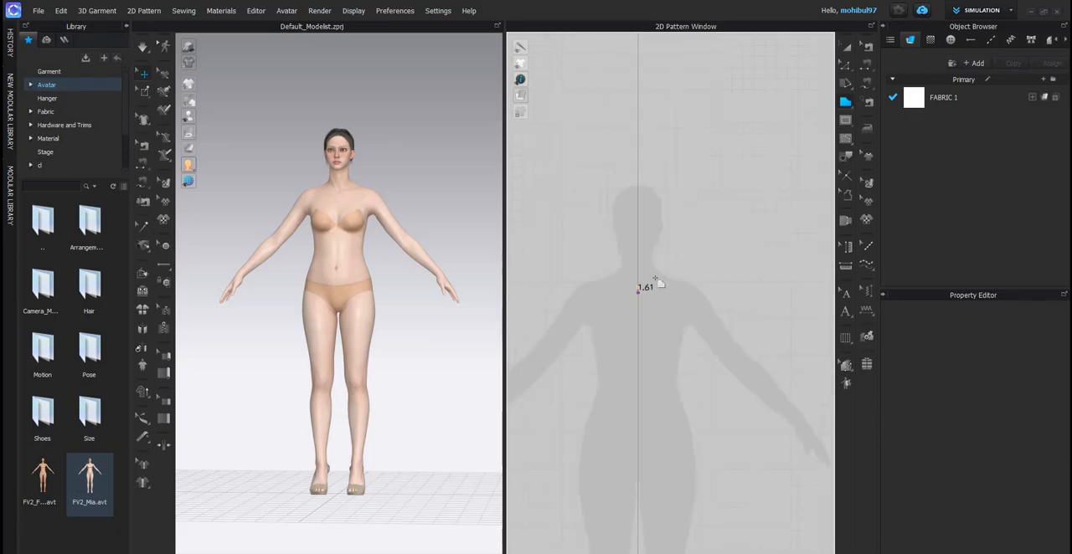
{"action": "scroll", "coordinate": [646, 284], "scroll_direction": "down", "scroll_amount": 5}
{"action": "left_click", "coordinate": [650, 278]}
{"action": "left_click_drag", "start_coordinate": [650, 203], "coordinate": [648, 191]}
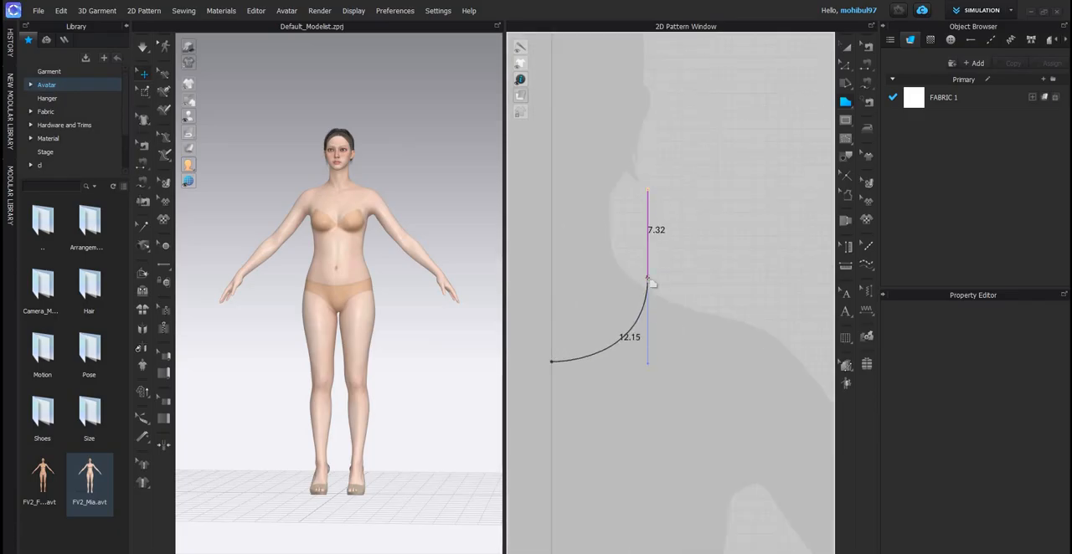
- Continue the pattern outline with a straight, sloping shoulder line about 8.56 cm long from the neck point
{"action": "left_click", "coordinate": [759, 315]}
{"action": "left_click", "coordinate": [740, 302]}
{"action": "scroll", "coordinate": [725, 375], "scroll_direction": "down", "scroll_amount": 4}
{"action": "middle_click_drag", "start_coordinate": [725, 375], "coordinate": [731, 234]}
{"action": "scroll", "coordinate": [731, 218], "scroll_direction": "up", "scroll_amount": 5}
{"action": "key", "text": "ctrl+z"}
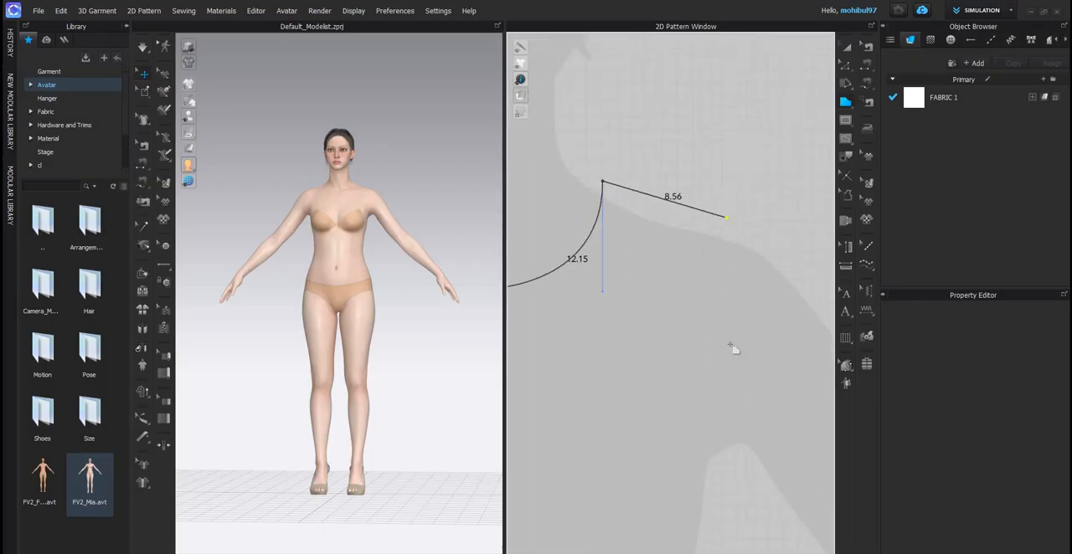
- Place the shoulder point for a line about 8.77 cm long and draw a curved armhole about 22.02 cm long to the underarm
{"action": "left_click", "coordinate": [729, 210]}
{"action": "scroll", "coordinate": [733, 345], "scroll_direction": "down", "scroll_amount": 4}
{"action": "middle_click_drag", "start_coordinate": [725, 402], "coordinate": [721, 291]}
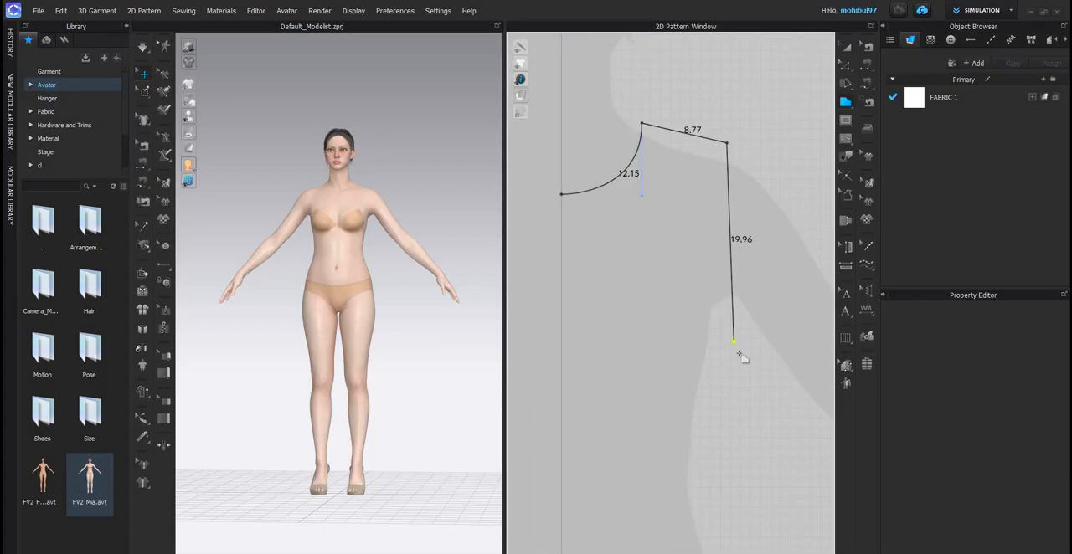
{"action": "left_click_drag", "start_coordinate": [739, 347], "coordinate": [800, 357]}
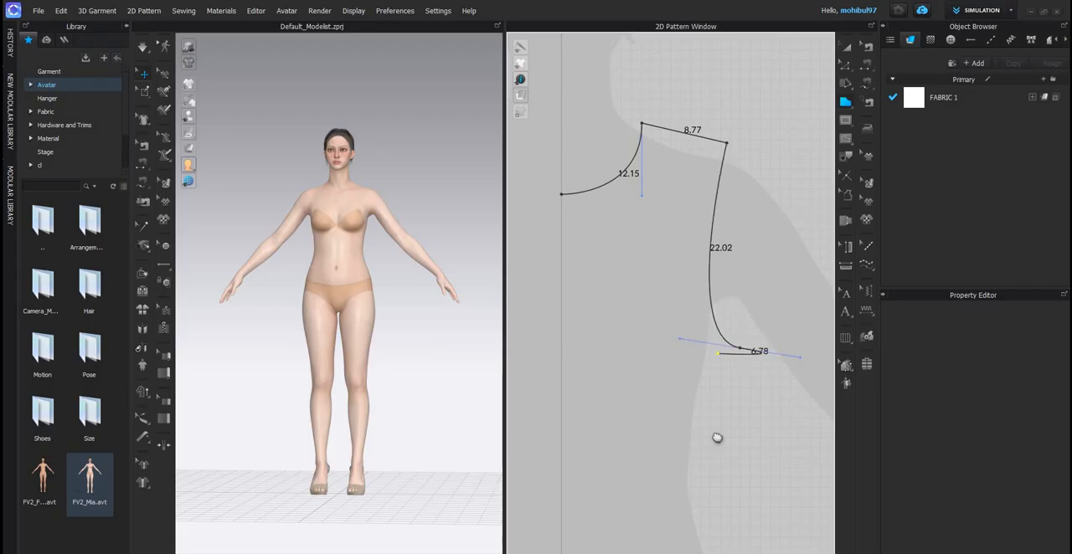
- Close the front half bodice with a side seam about 11.7 cm, a hem about 16.61 cm and a centre line about 27.11 cm long
{"action": "scroll", "coordinate": [739, 366], "scroll_direction": "down", "scroll_amount": 4}
{"action": "scroll", "coordinate": [740, 343], "scroll_direction": "up", "scroll_amount": 4}
{"action": "left_click", "coordinate": [738, 339]}
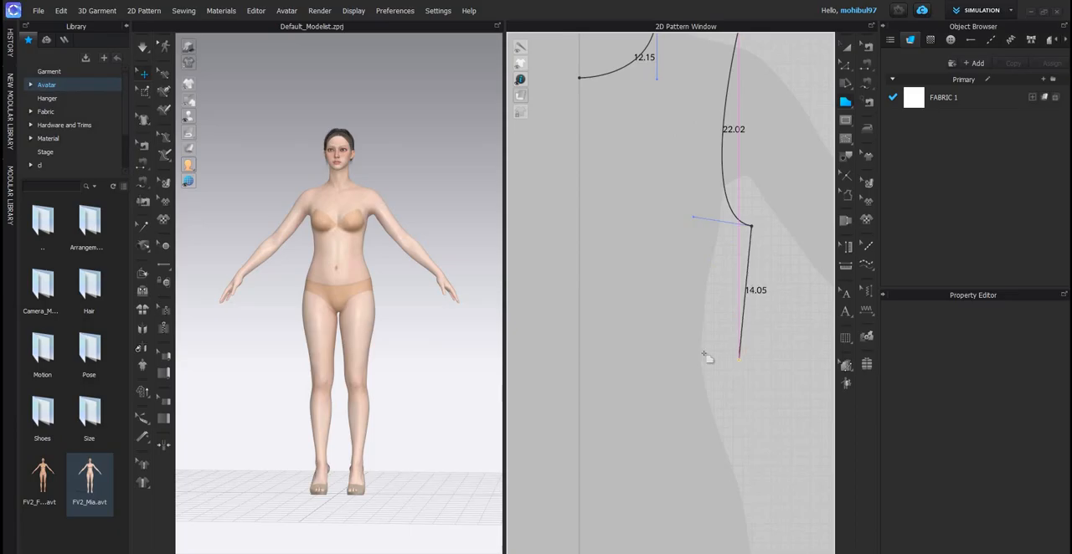
{"action": "middle_click_drag", "start_coordinate": [566, 370], "coordinate": [675, 327]}
{"action": "left_click", "coordinate": [675, 324], "text": "shift"}
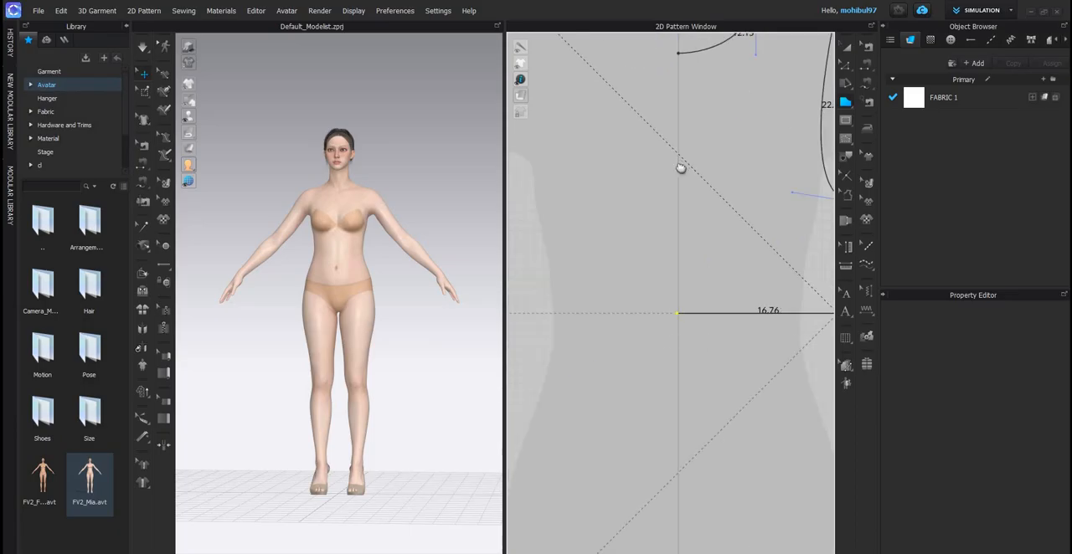
{"action": "middle_click_drag", "start_coordinate": [675, 162], "coordinate": [648, 291]}
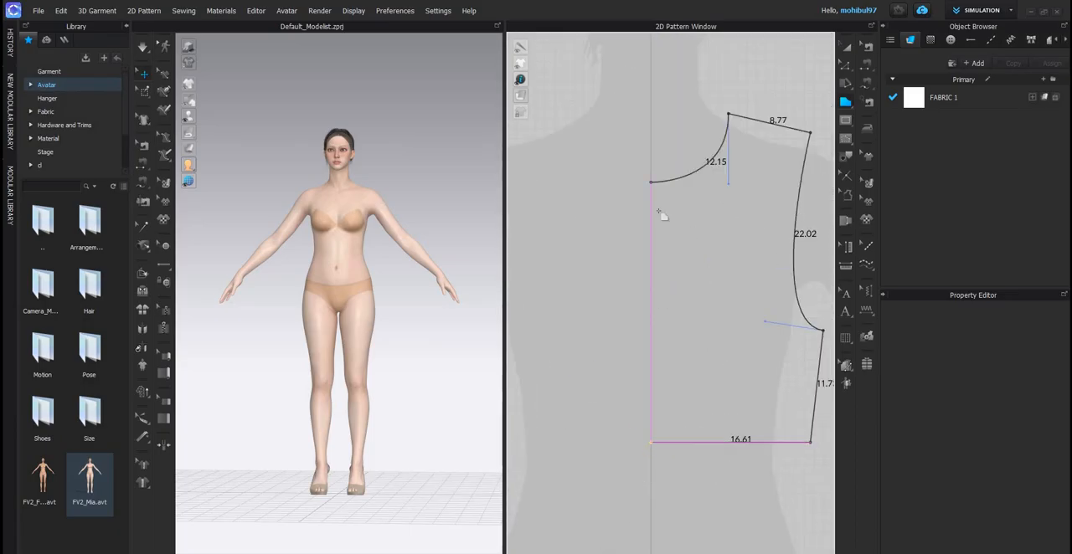
{"action": "left_click", "coordinate": [651, 183]}
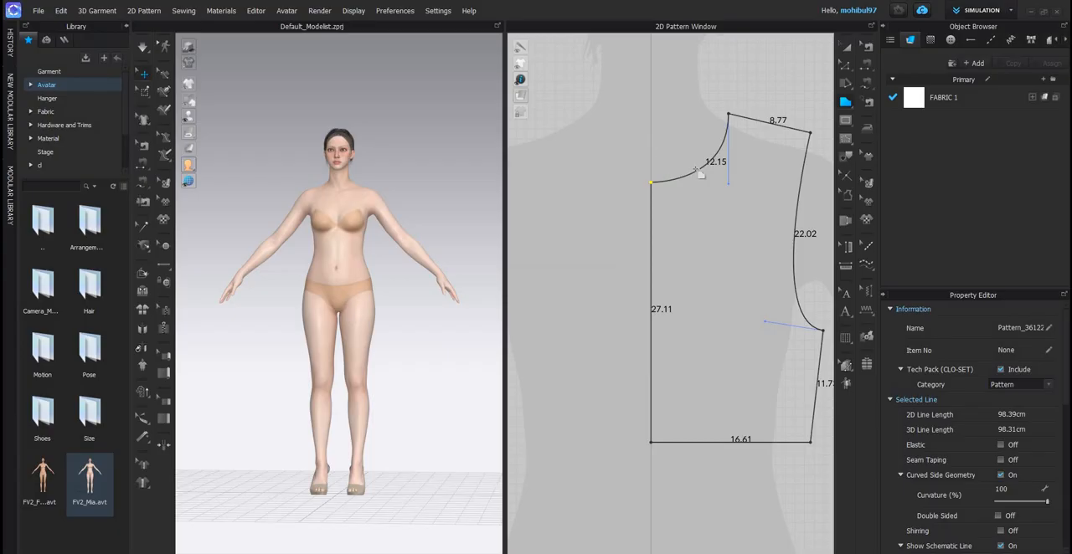
- Start a back half bodice on the centre line with a shallower curved neckline about 9.27 cm long to the front's neck point
{"action": "scroll", "coordinate": [719, 232], "scroll_direction": "down", "scroll_amount": 5}
{"action": "scroll", "coordinate": [704, 225], "scroll_direction": "up", "scroll_amount": 5}
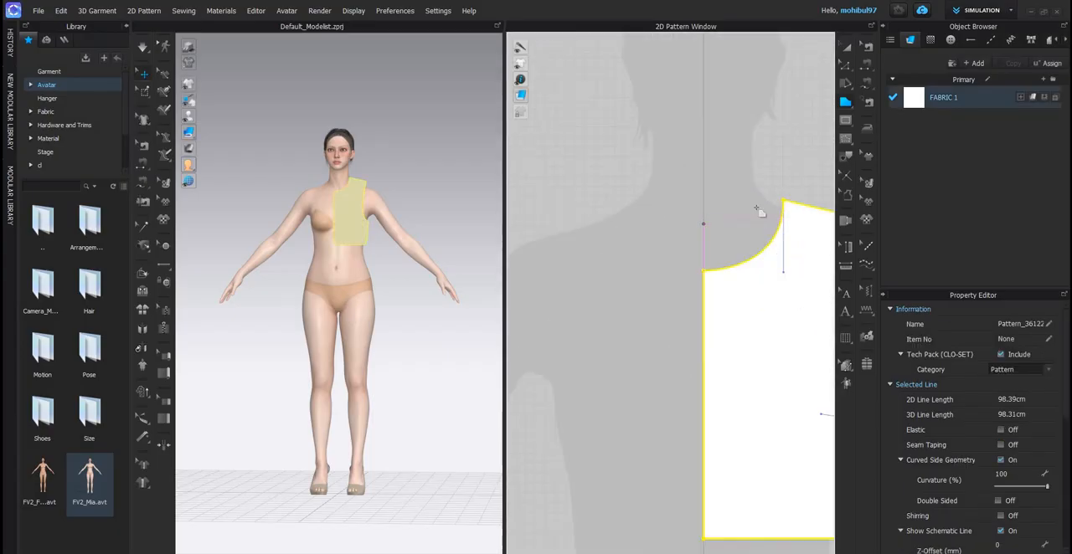
{"action": "left_click", "coordinate": [703, 224]}
{"action": "middle_click_drag", "start_coordinate": [783, 200], "coordinate": [693, 228]}
{"action": "scroll", "coordinate": [693, 229], "scroll_direction": "up", "scroll_amount": 4}
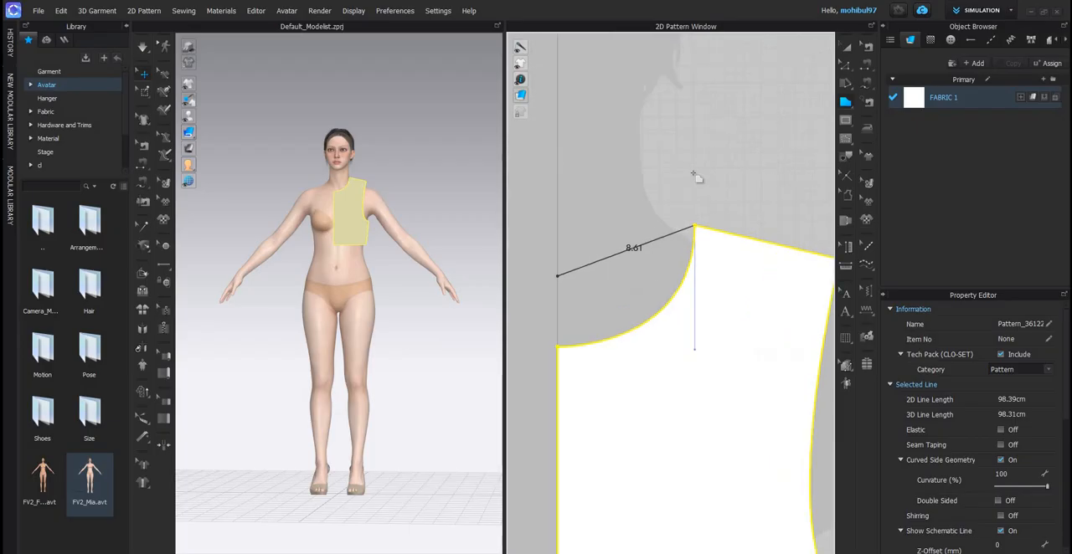
{"action": "left_click_drag", "start_coordinate": [694, 225], "coordinate": [693, 174]}
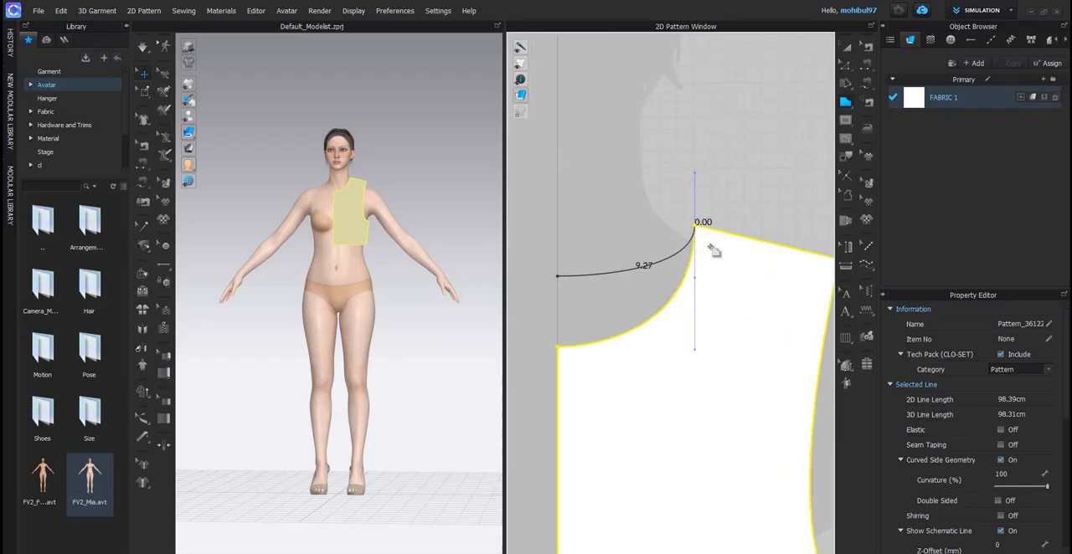
- Trace the 8.77 cm shoulder line and draw a shallower back armhole curve about 21.03 cm long to the underarm point
{"action": "scroll", "coordinate": [790, 297], "scroll_direction": "down", "scroll_amount": 4}
{"action": "scroll", "coordinate": [758, 240], "scroll_direction": "down", "scroll_amount": 3}
{"action": "scroll", "coordinate": [783, 253], "scroll_direction": "up", "scroll_amount": 5}
{"action": "left_click", "coordinate": [763, 243]}
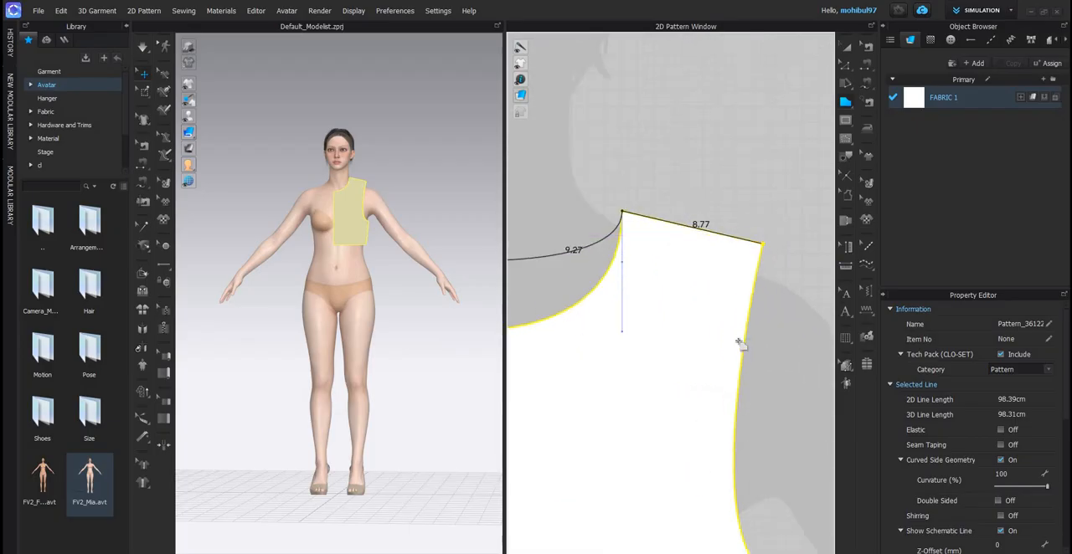
{"action": "scroll", "coordinate": [740, 344], "scroll_direction": "down", "scroll_amount": 5}
{"action": "middle_click_drag", "start_coordinate": [731, 487], "coordinate": [740, 345]}
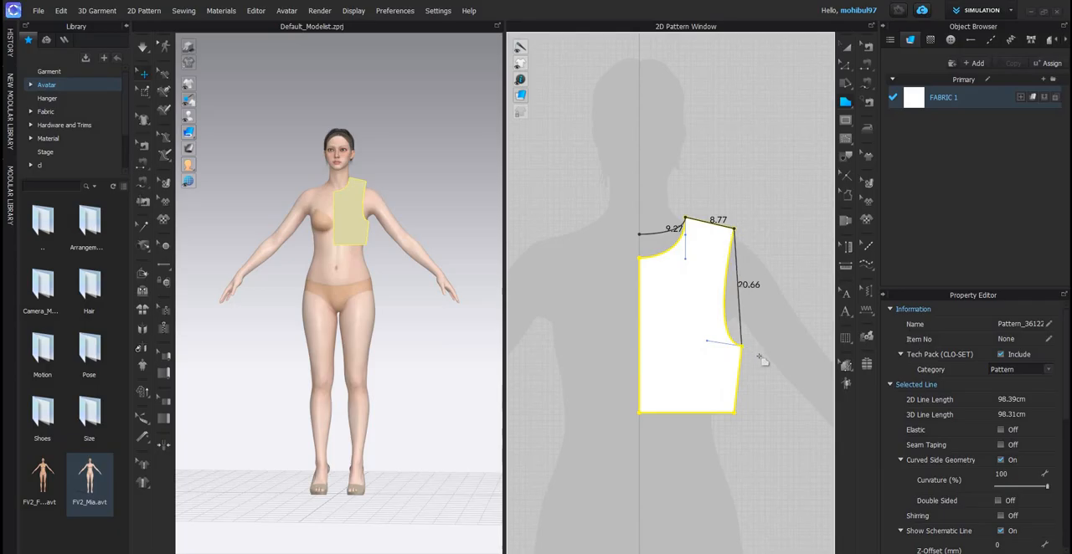
{"action": "left_click_drag", "start_coordinate": [742, 346], "coordinate": [757, 356]}
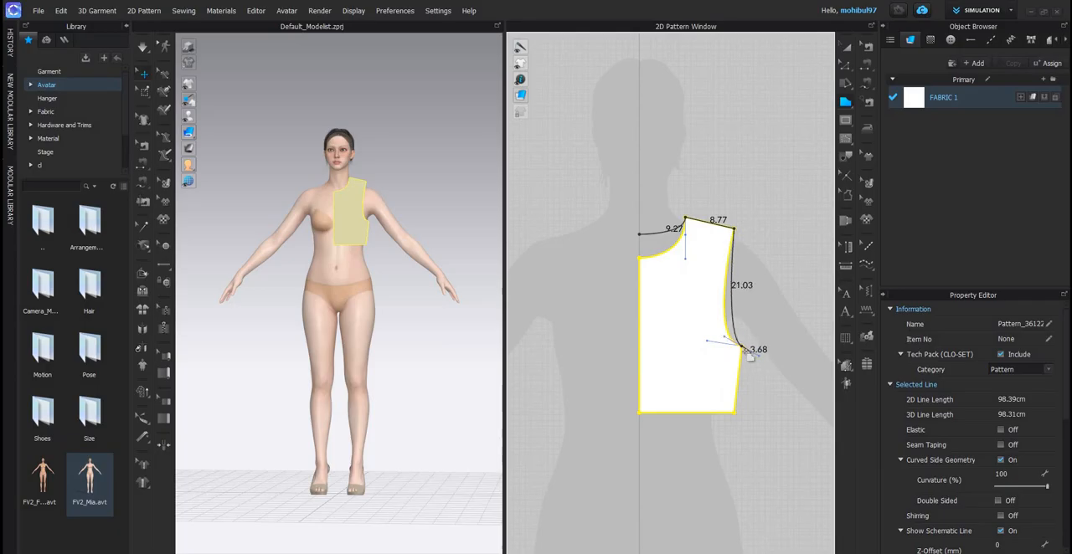
- Close the back half bodice along the front's side seam and hem, with a centre line about 31.27 cm long
{"action": "left_click", "coordinate": [735, 412]}
{"action": "left_click", "coordinate": [639, 412]}
{"action": "left_click", "coordinate": [638, 234]}
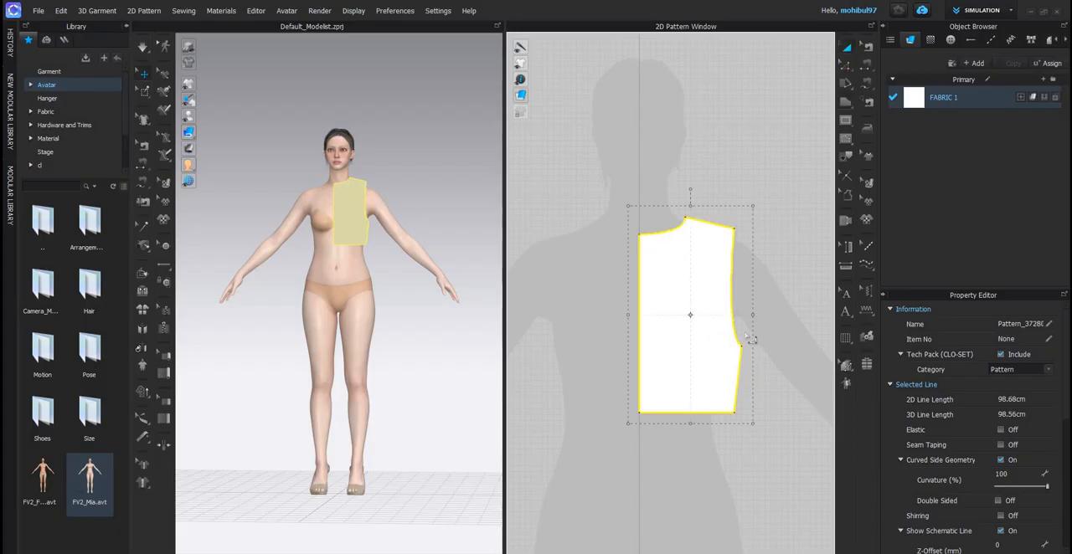
- Adjust the back piece's armhole slightly at the underarm point
{"action": "scroll", "coordinate": [738, 344], "scroll_direction": "up", "scroll_amount": 5}
{"action": "left_click", "coordinate": [733, 344]}
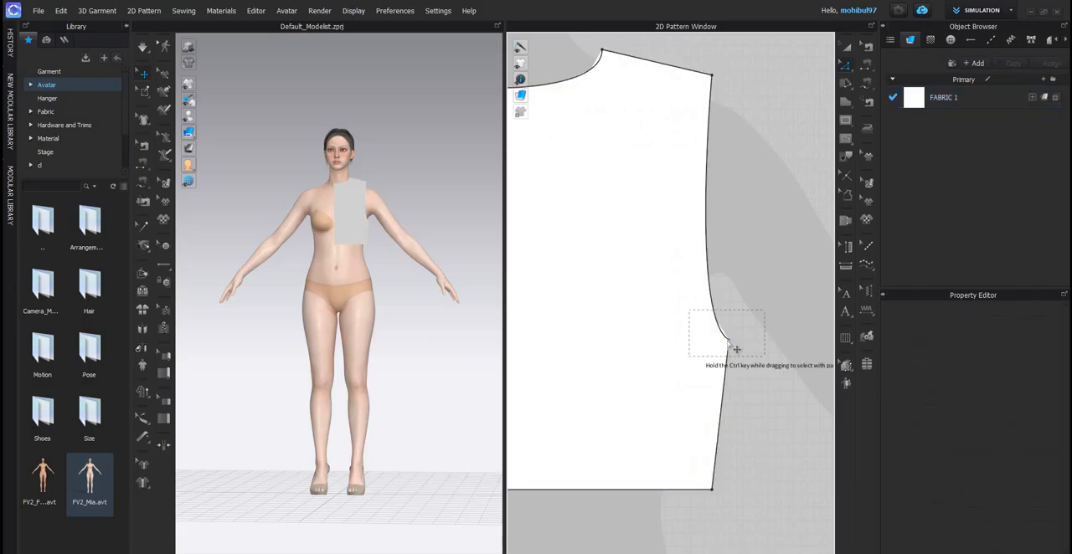
{"action": "left_click_drag", "start_coordinate": [729, 339], "coordinate": [734, 325]}
{"action": "scroll", "coordinate": [732, 323], "scroll_direction": "down", "scroll_amount": 5}
{"action": "left_click", "coordinate": [819, 78]}
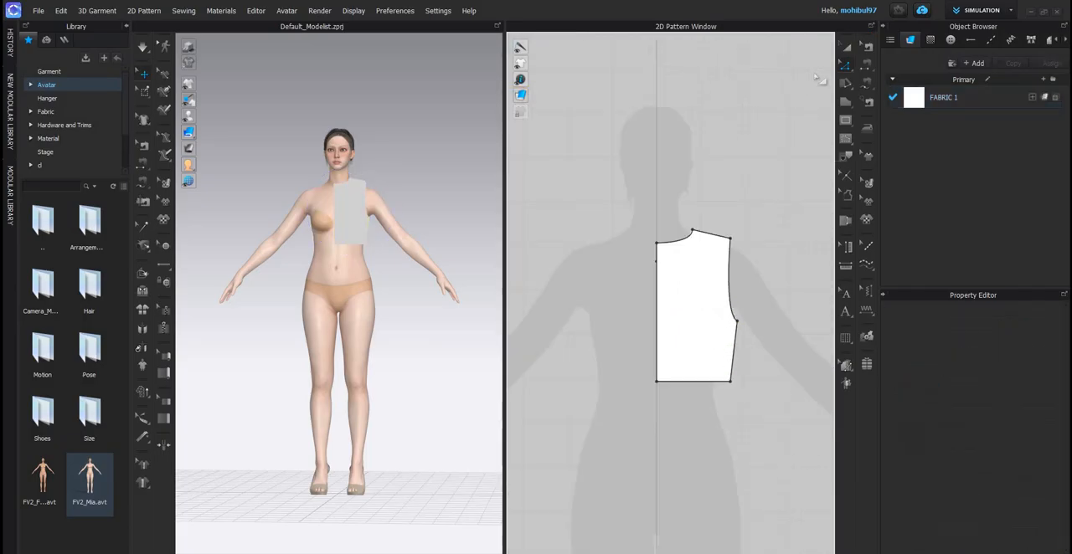
- Mirror-paste the back half bodice beside the front and remove the original back piece covering the front
{"action": "left_click", "coordinate": [680, 276]}
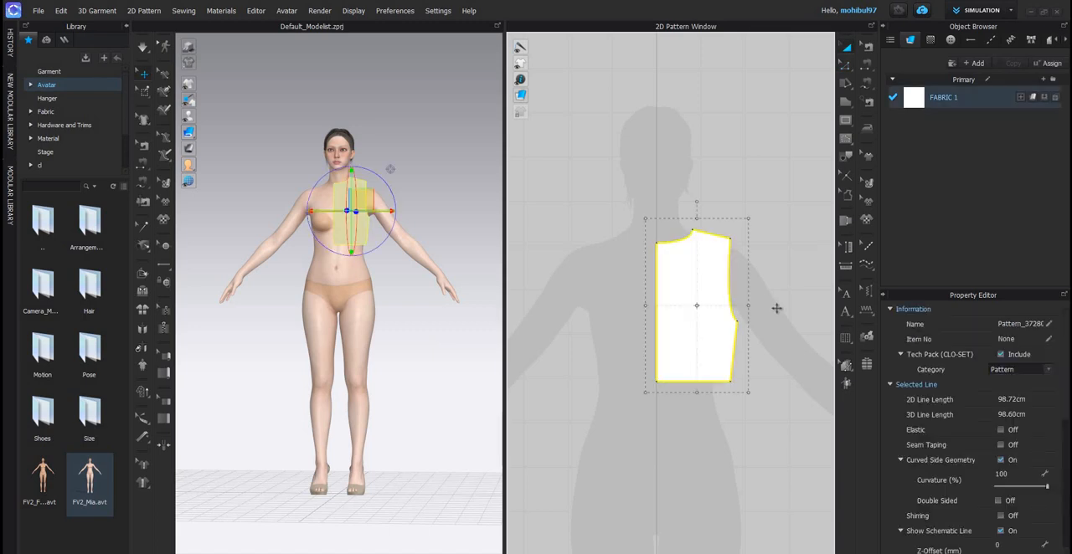
{"action": "key", "text": "ctrl+c"}
{"action": "key", "text": "ctrl+r"}
{"action": "left_click", "coordinate": [694, 296]}
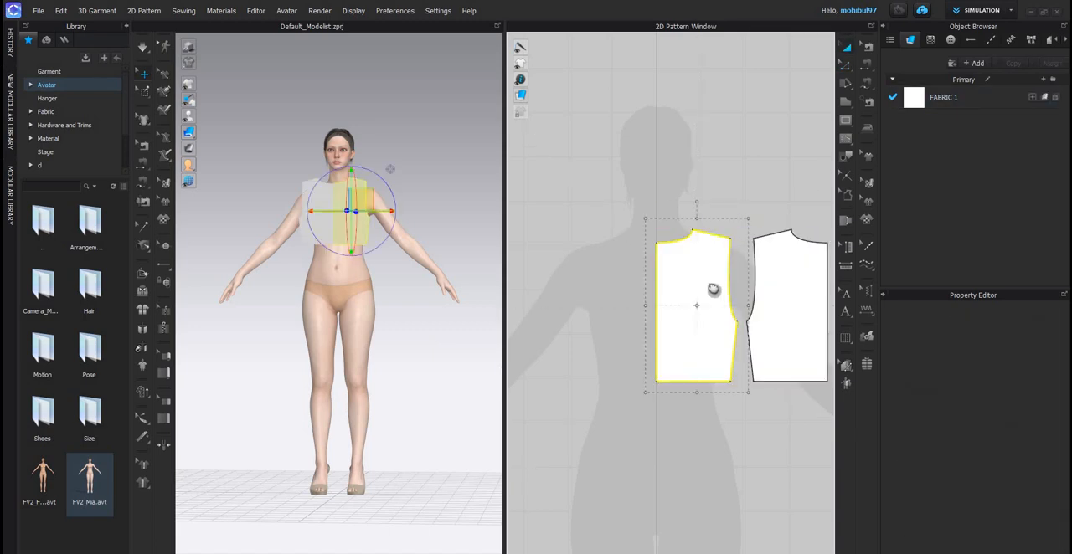
{"action": "middle_click_drag", "start_coordinate": [739, 261], "coordinate": [735, 248]}
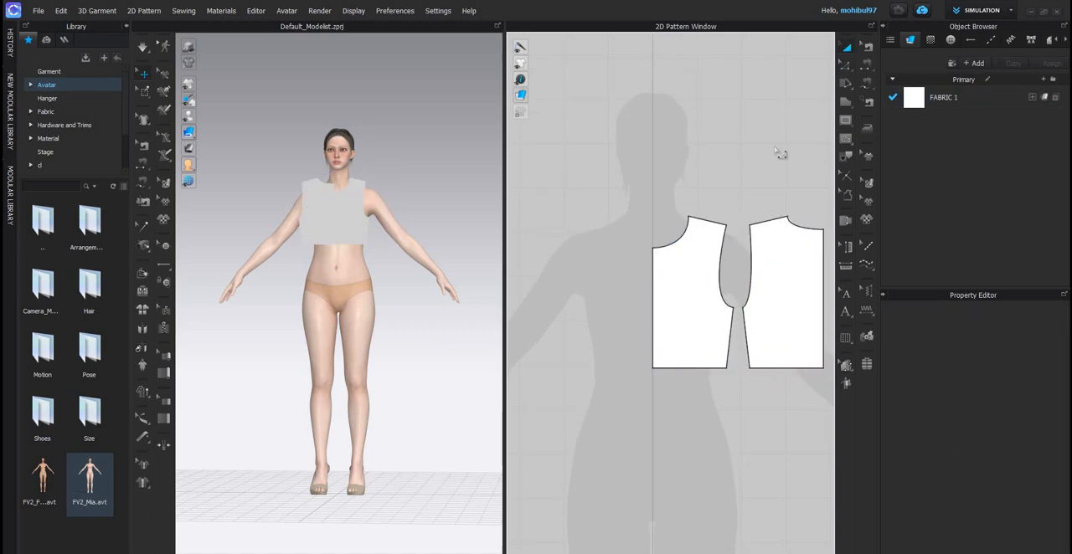
- Unfold the front half bodice along its centre line into a full front piece
{"action": "right_click", "coordinate": [654, 300]}
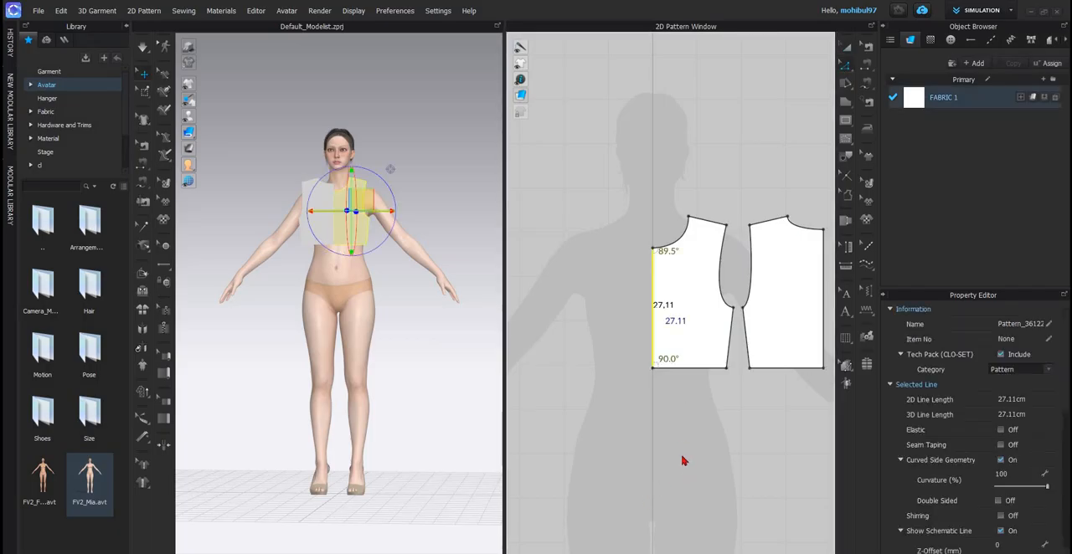
{"action": "left_click", "coordinate": [675, 458]}
{"action": "scroll", "coordinate": [667, 371], "scroll_direction": "down", "scroll_amount": 3}
{"action": "middle_click_drag", "start_coordinate": [725, 326], "coordinate": [634, 304]}
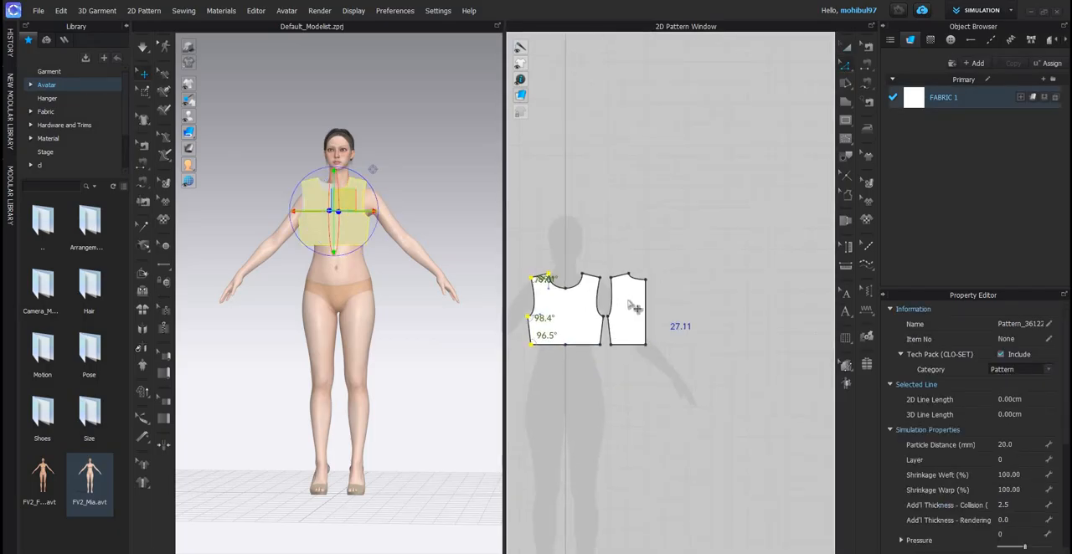
- Unfold the back half bodice along its centre line into a full back piece
{"action": "scroll", "coordinate": [634, 304], "scroll_direction": "up", "scroll_amount": 3}
{"action": "left_click", "coordinate": [628, 302]}
{"action": "right_click", "coordinate": [628, 301]}
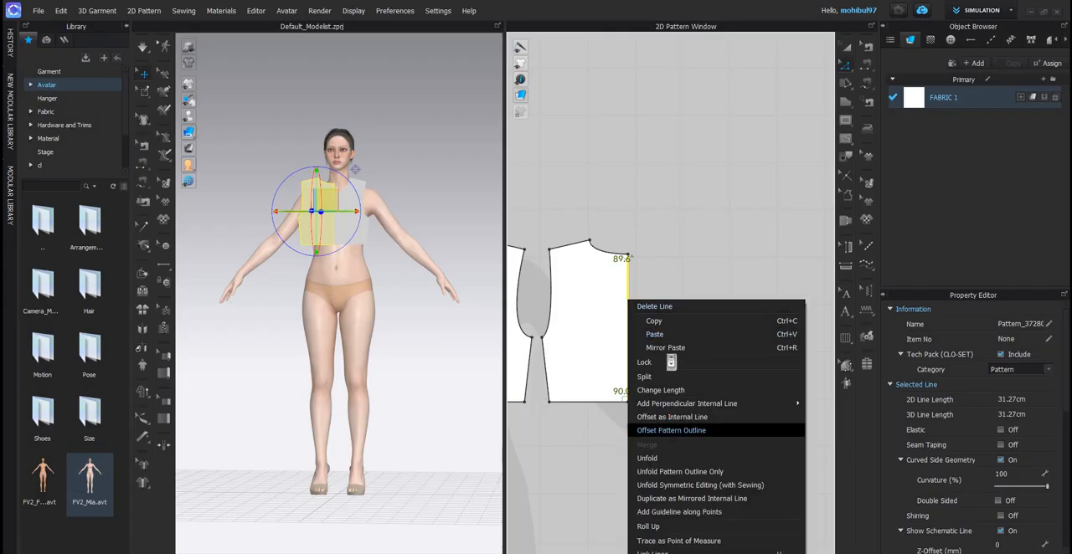
{"action": "left_click", "coordinate": [662, 458]}
{"action": "scroll", "coordinate": [670, 352], "scroll_direction": "down", "scroll_amount": 3}
{"action": "middle_click_drag", "start_coordinate": [628, 302], "coordinate": [684, 299]}
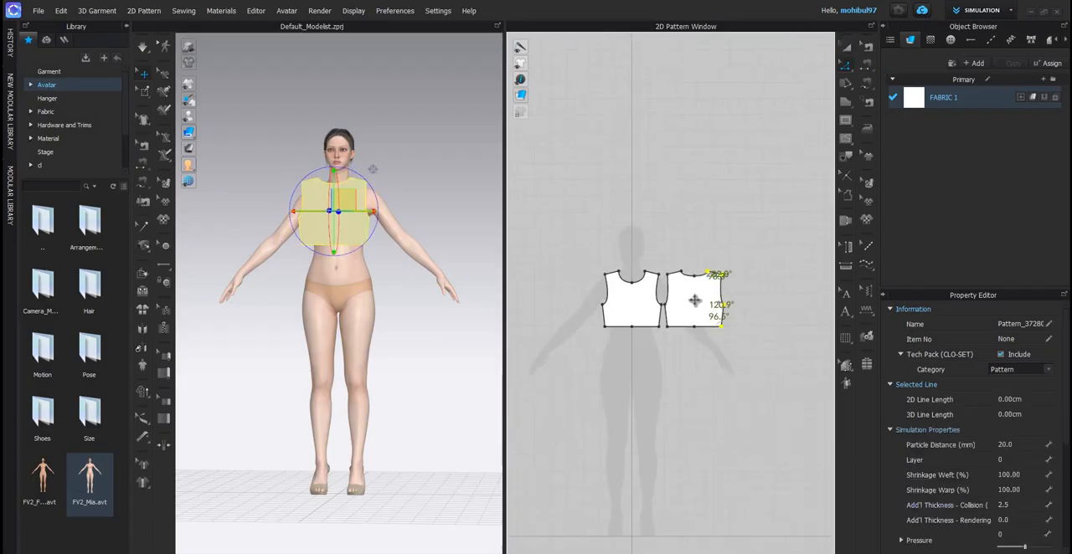
- Move the back bodice farther from the front to leave room for a sleeve between them
{"action": "scroll", "coordinate": [734, 299], "scroll_direction": "up", "scroll_amount": 3}
{"action": "left_click", "coordinate": [735, 296]}
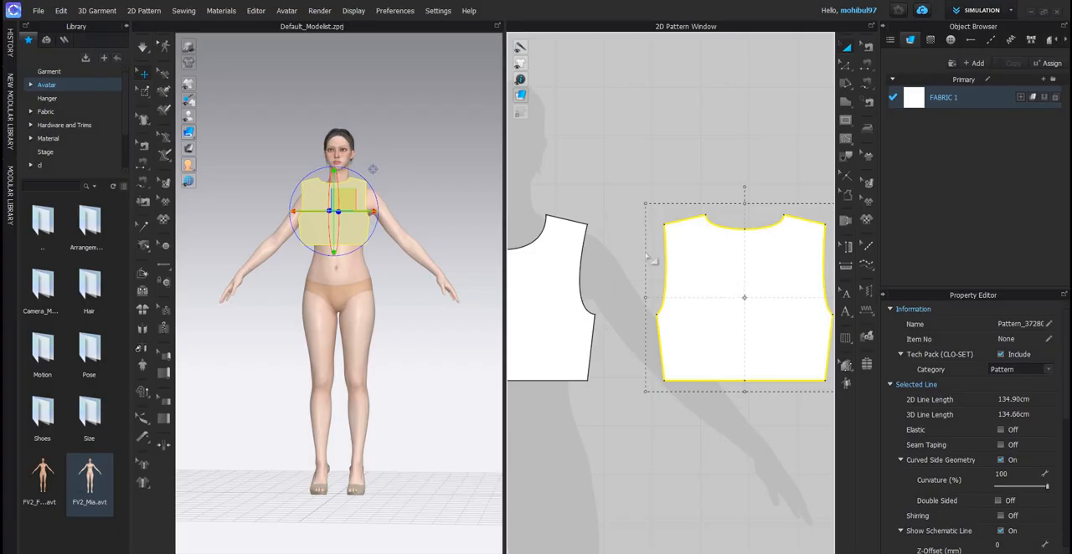
{"action": "key", "text": "ctrl+c"}
{"action": "key", "text": "ctrl+v"}
{"action": "left_click_drag", "start_coordinate": [653, 272], "coordinate": [686, 270]}
{"action": "middle_click_drag", "start_coordinate": [698, 252], "coordinate": [738, 239]}
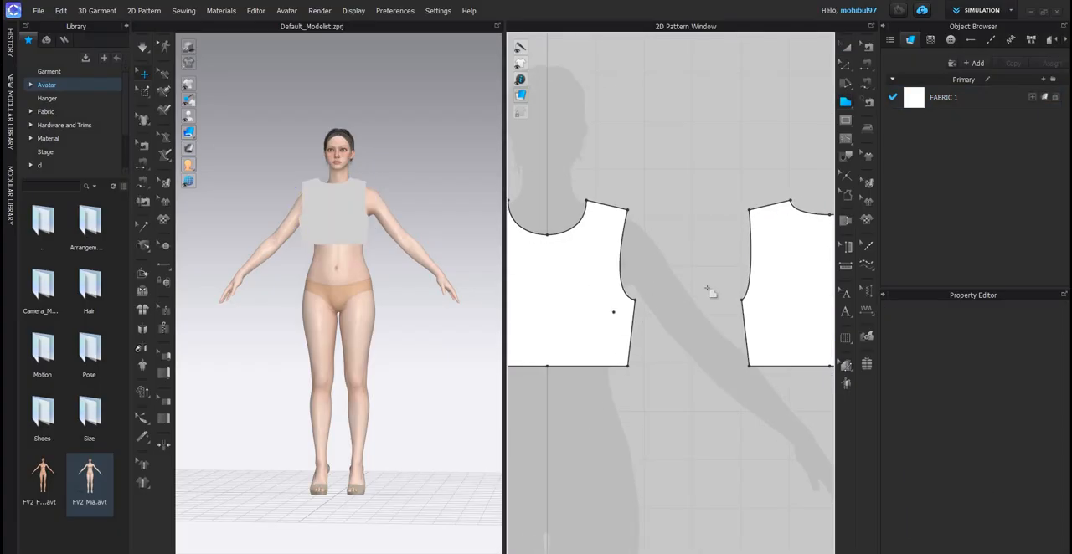
- Start a half-sleeve outline with a vertical centre line about 53.93 cm long and a cuff edge about 11.54 cm wide
{"action": "left_click", "coordinate": [700, 210]}
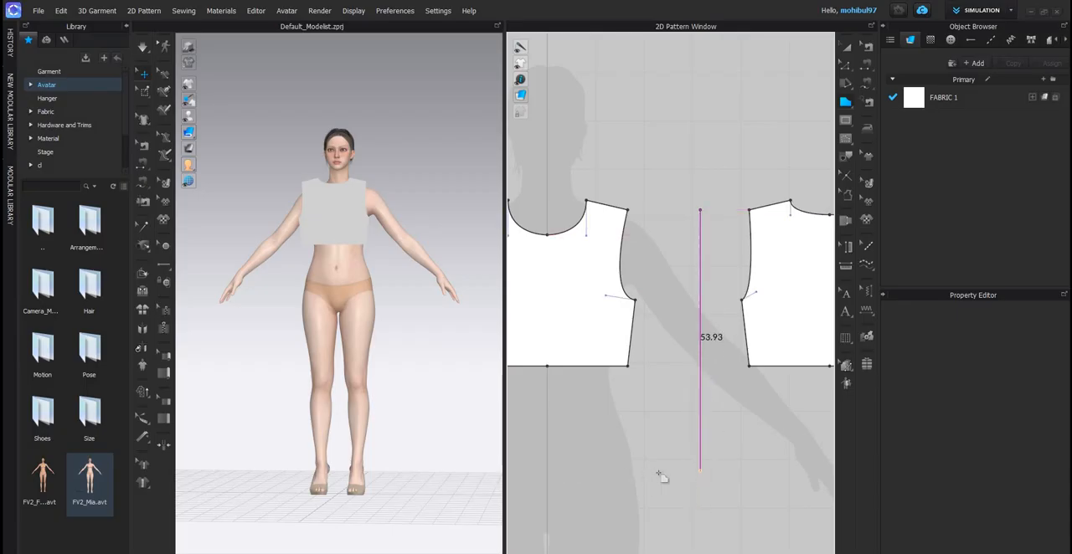
{"action": "left_click", "coordinate": [661, 473]}
{"action": "left_click", "coordinate": [644, 471]}
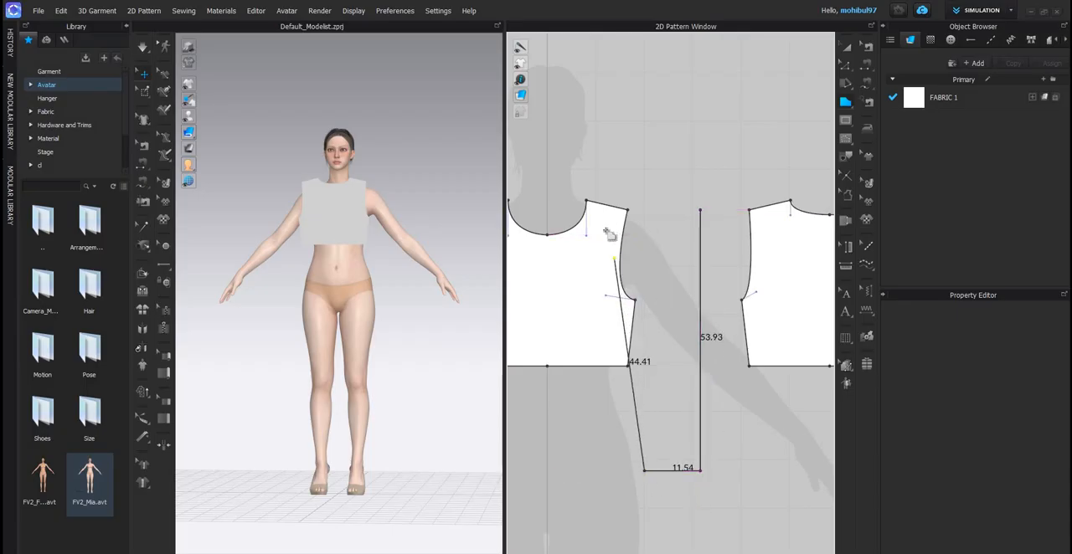
{"action": "left_click", "coordinate": [638, 273]}
{"action": "scroll", "coordinate": [645, 260], "scroll_direction": "up", "scroll_amount": 3}
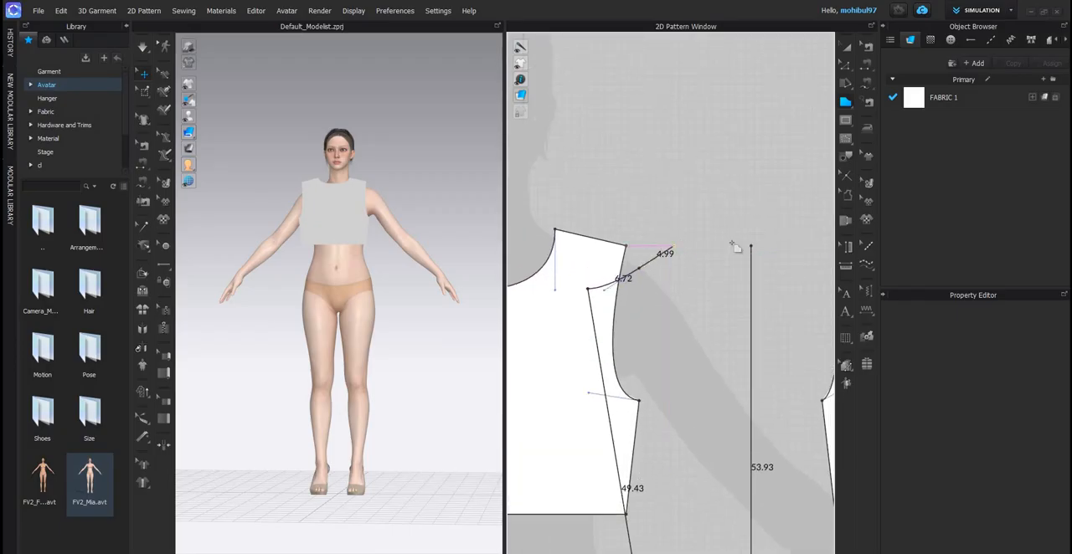
{"action": "key", "text": "ctrl+z"}
{"action": "key", "text": "ctrl+z"}
- Draw the sleeve's underarm seam about 47.05 cm long and close the outline with an S-curved cap of about 9.74 and 12.53 cm segments
{"action": "left_click", "coordinate": [585, 309]}
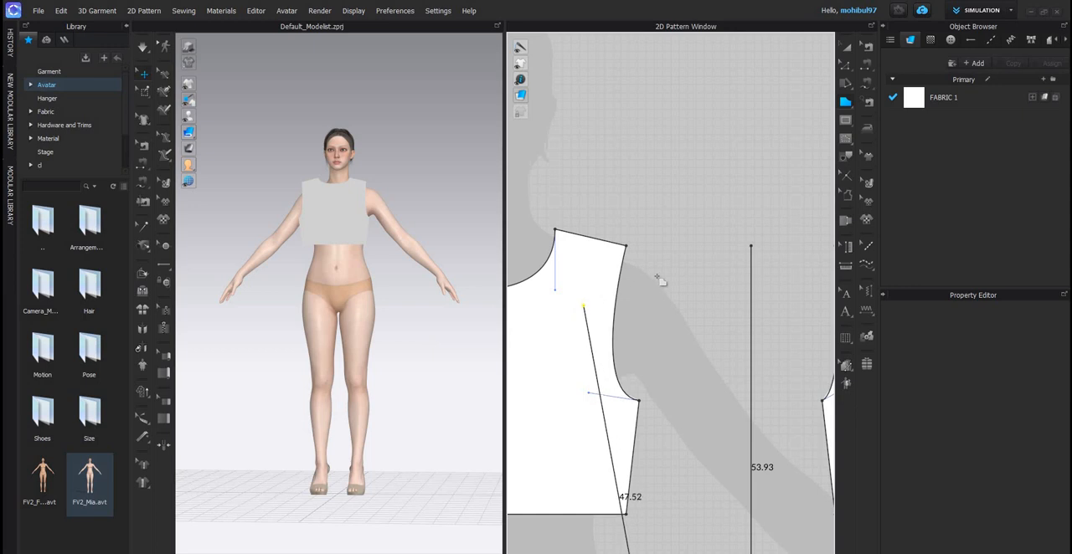
{"action": "left_click", "coordinate": [654, 277]}
{"action": "left_click", "coordinate": [752, 246]}
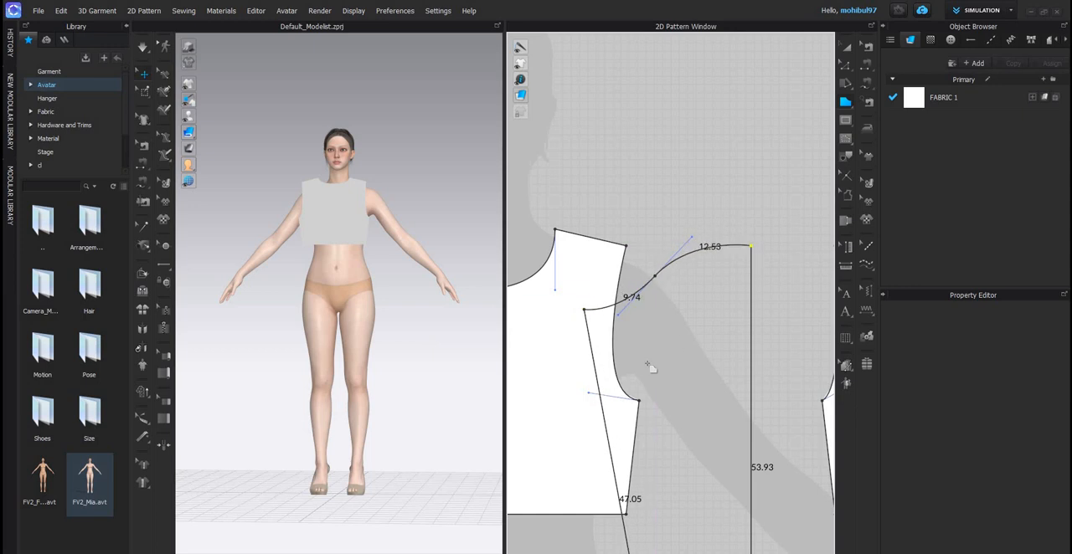
- Move the half sleeve between the front and back bodice pieces
{"action": "scroll", "coordinate": [651, 360], "scroll_direction": "down", "scroll_amount": 5}
{"action": "middle_click_drag", "start_coordinate": [648, 364], "coordinate": [655, 258]}
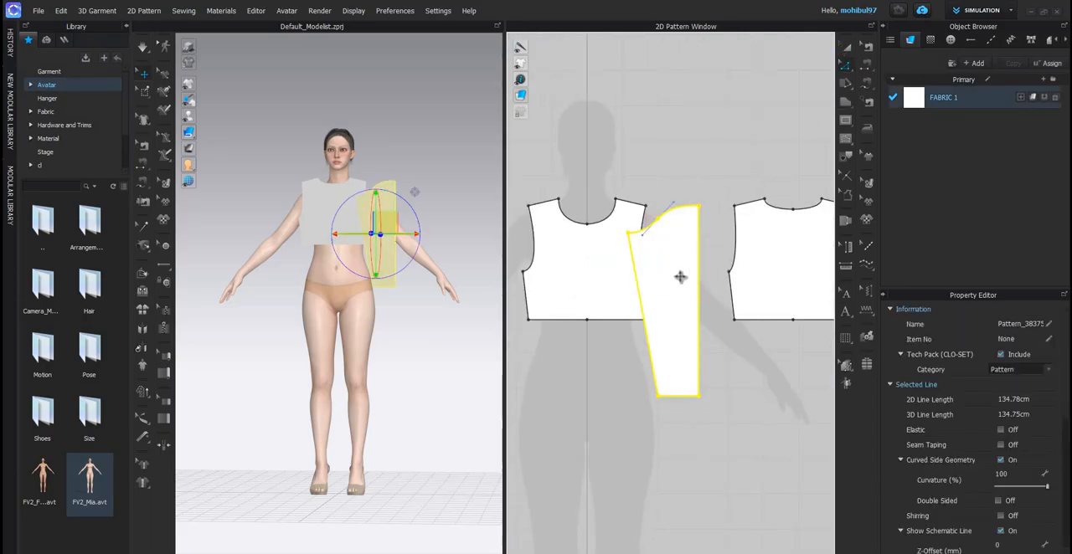
{"action": "key", "text": "a"}
{"action": "left_click_drag", "start_coordinate": [663, 267], "coordinate": [687, 268]}
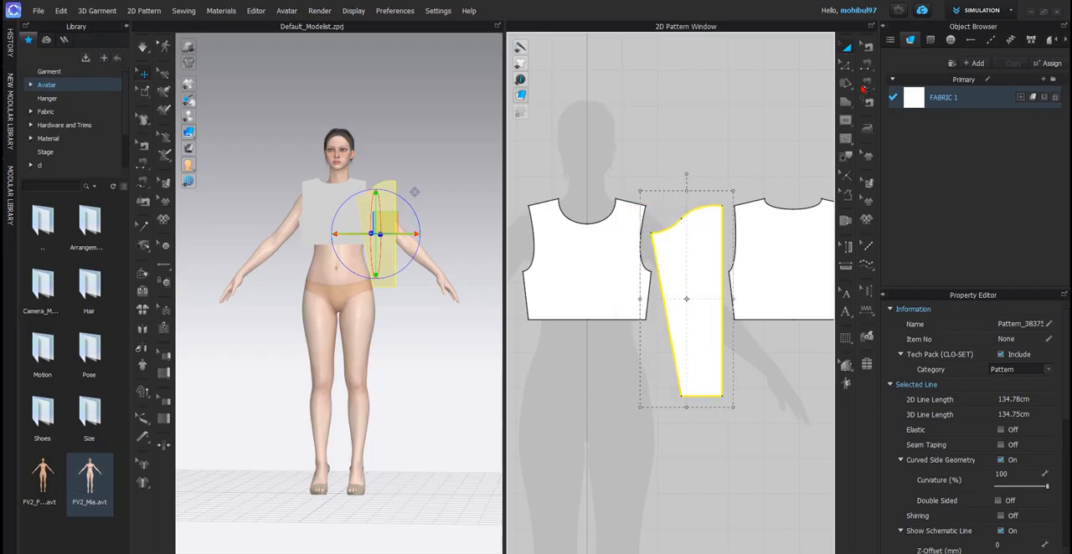
- Sew the front armhole to the sleeve cap with Free Sewing, running from the underarm over a 20.09 cm length
{"action": "left_click", "coordinate": [652, 255]}
{"action": "key", "text": "m"}
{"action": "left_click", "coordinate": [650, 272]}
{"action": "left_click", "coordinate": [646, 206]}
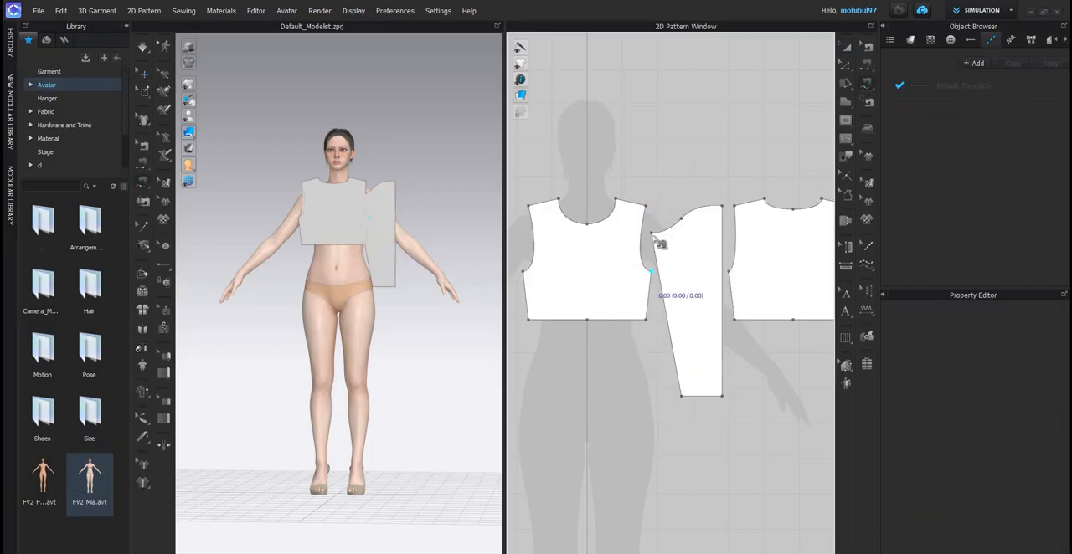
{"action": "left_click", "coordinate": [652, 233]}
{"action": "left_click", "coordinate": [720, 206]}
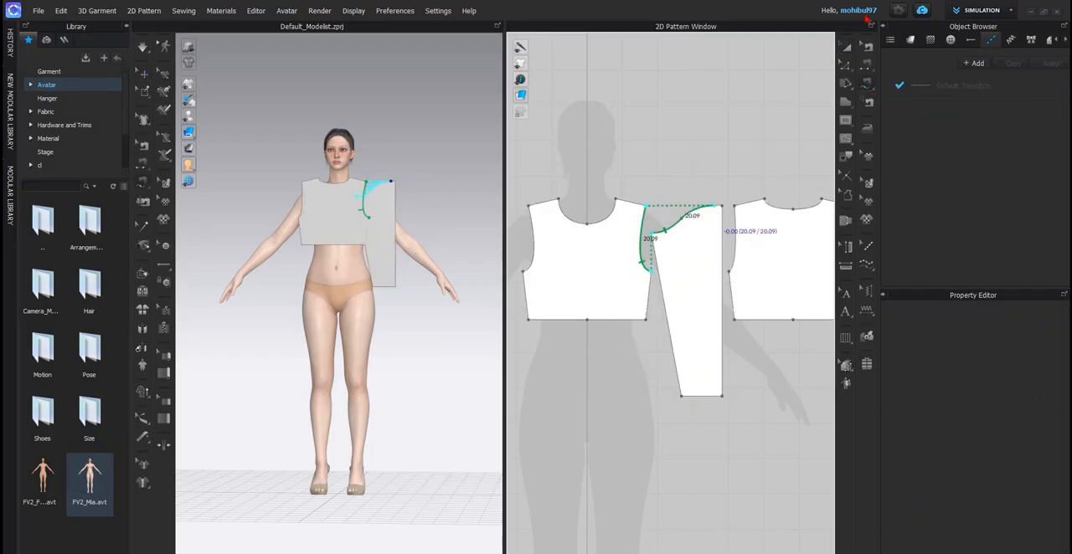
{"action": "middle_click_drag", "start_coordinate": [752, 229], "coordinate": [712, 283]}
- Shift the half sleeve's centre edge inward at the top of the cap to fit the cap to the sewn armhole length
{"action": "key", "text": "a"}
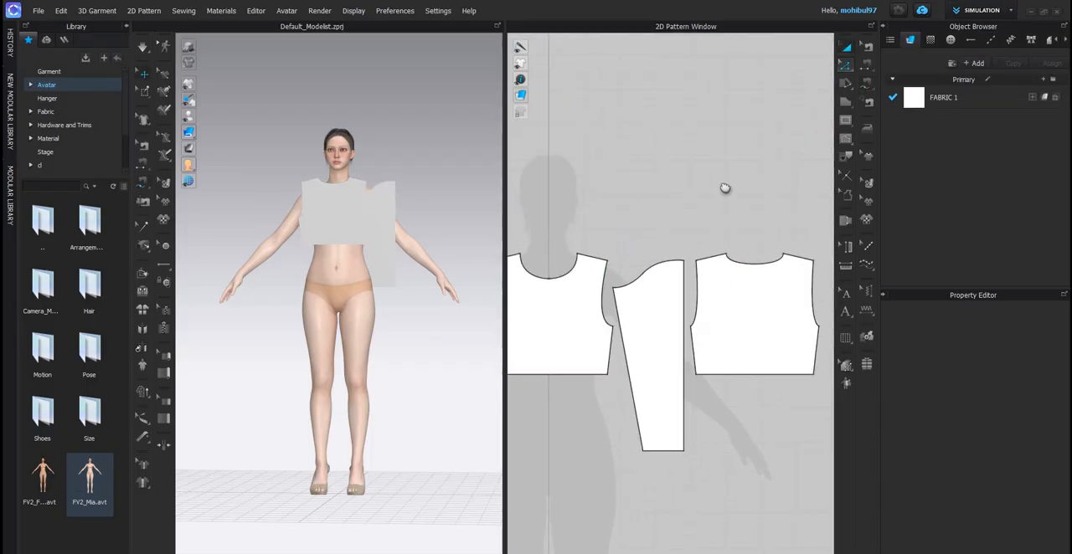
{"action": "key", "text": "z"}
{"action": "scroll", "coordinate": [711, 265], "scroll_direction": "up", "scroll_amount": 3}
{"action": "scroll", "coordinate": [707, 268], "scroll_direction": "up", "scroll_amount": 1}
{"action": "middle_click_drag", "start_coordinate": [651, 302], "coordinate": [714, 186]}
{"action": "left_click_drag", "start_coordinate": [710, 186], "coordinate": [703, 134]}
{"action": "scroll", "coordinate": [705, 128], "scroll_direction": "up", "scroll_amount": 4}
{"action": "left_click", "coordinate": [704, 140]}
{"action": "left_click", "coordinate": [680, 180]}
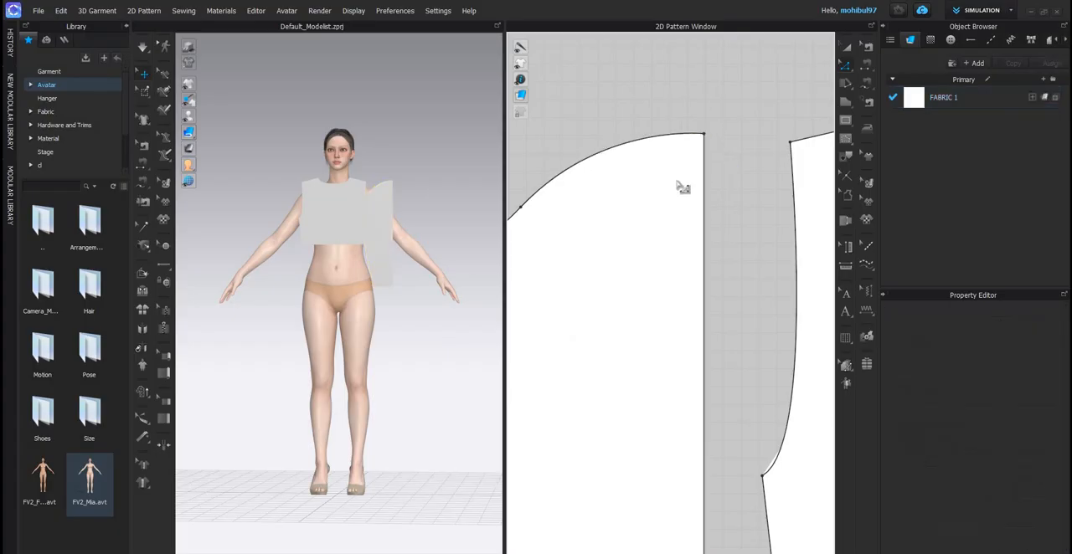
- Unfold the half sleeve along its straight centre edge to make a full sleeve
{"action": "scroll", "coordinate": [705, 128], "scroll_direction": "down", "scroll_amount": 5}
{"action": "scroll", "coordinate": [647, 148], "scroll_direction": "down", "scroll_amount": 3}
{"action": "scroll", "coordinate": [648, 149], "scroll_direction": "up", "scroll_amount": 3}
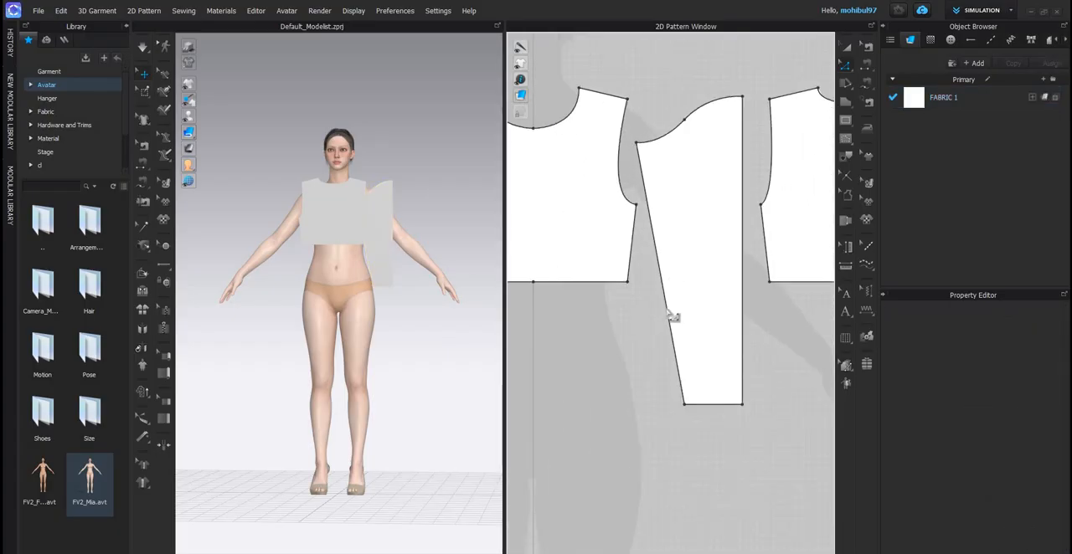
{"action": "scroll", "coordinate": [697, 263], "scroll_direction": "down", "scroll_amount": 4}
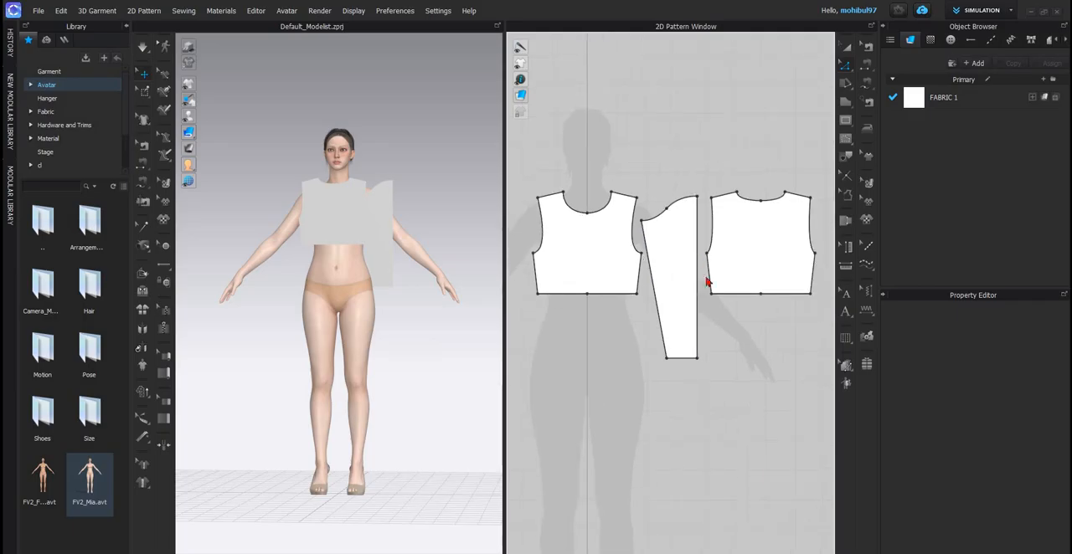
{"action": "right_click", "coordinate": [695, 253]}
{"action": "left_click", "coordinate": [720, 410]}
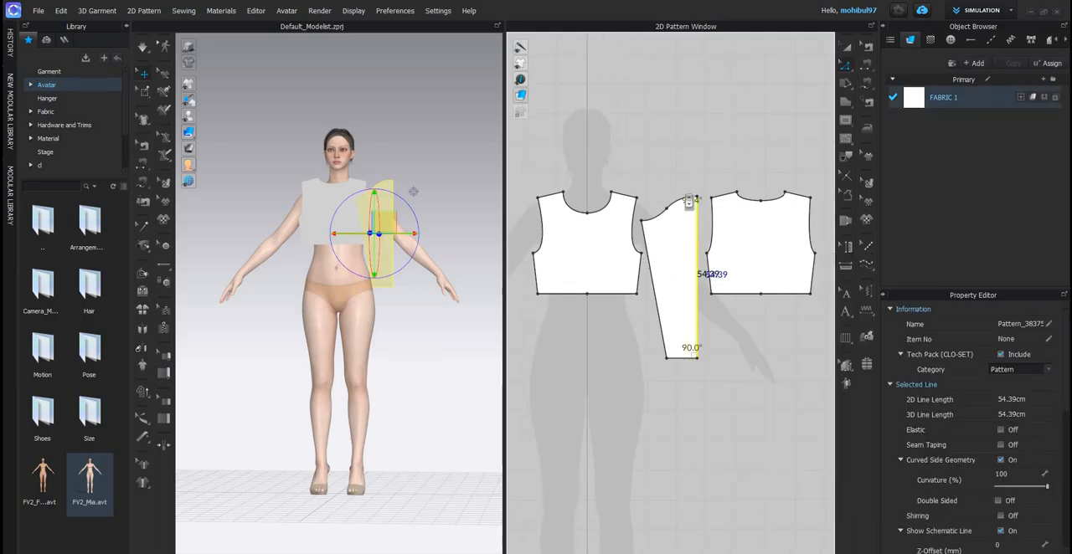
{"action": "scroll", "coordinate": [696, 348], "scroll_direction": "down", "scroll_amount": 2}
{"action": "scroll", "coordinate": [718, 200], "scroll_direction": "up", "scroll_amount": 6}
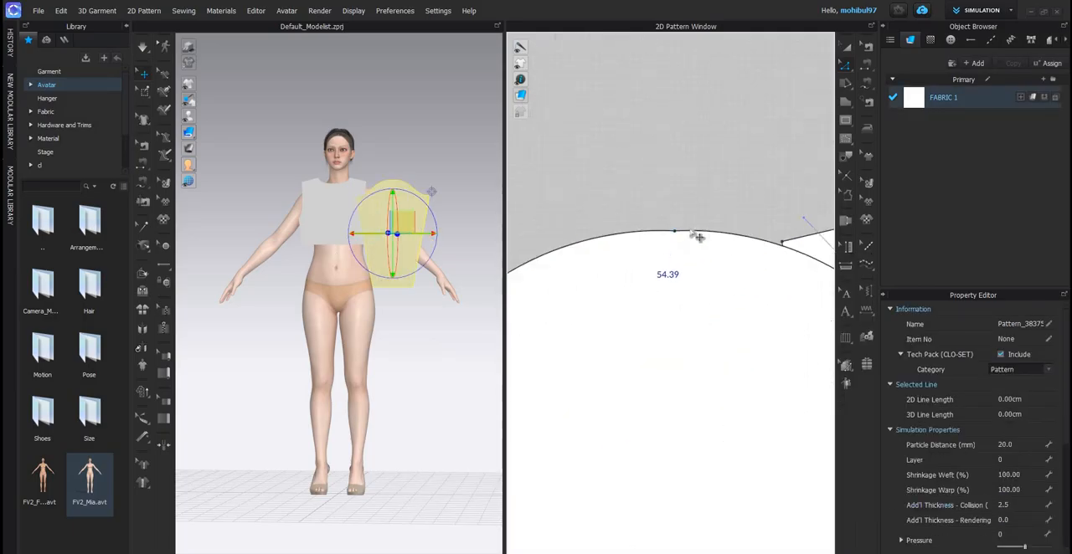
{"action": "scroll", "coordinate": [694, 228], "scroll_direction": "down", "scroll_amount": 6}
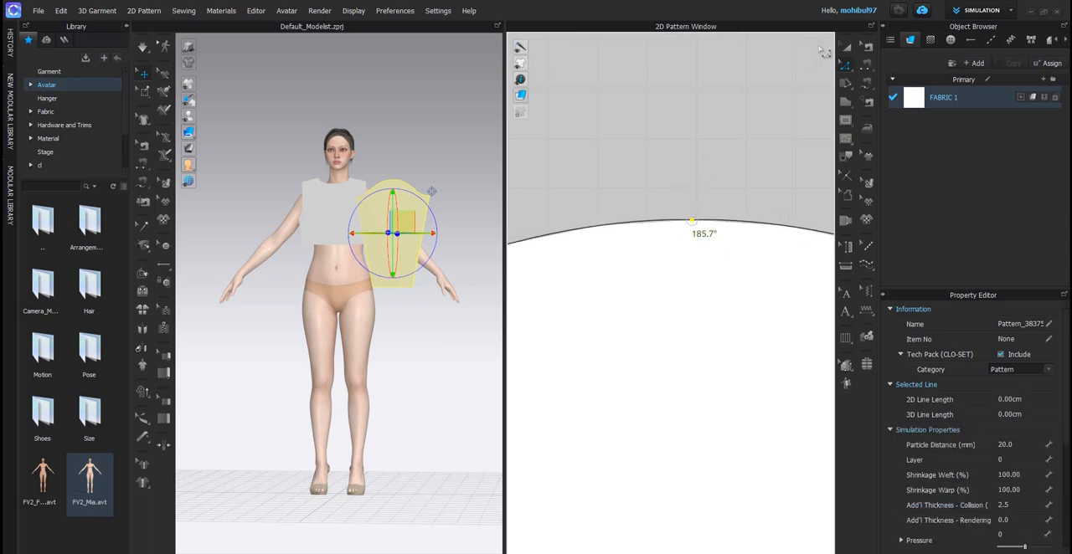
- Rearrange the pattern pieces so the full sleeve sits between the front and back bodices without overlapping the back
{"action": "left_click", "coordinate": [843, 50]}
{"action": "middle_click_drag", "start_coordinate": [724, 351], "coordinate": [721, 272]}
{"action": "scroll", "coordinate": [726, 266], "scroll_direction": "down", "scroll_amount": 5}
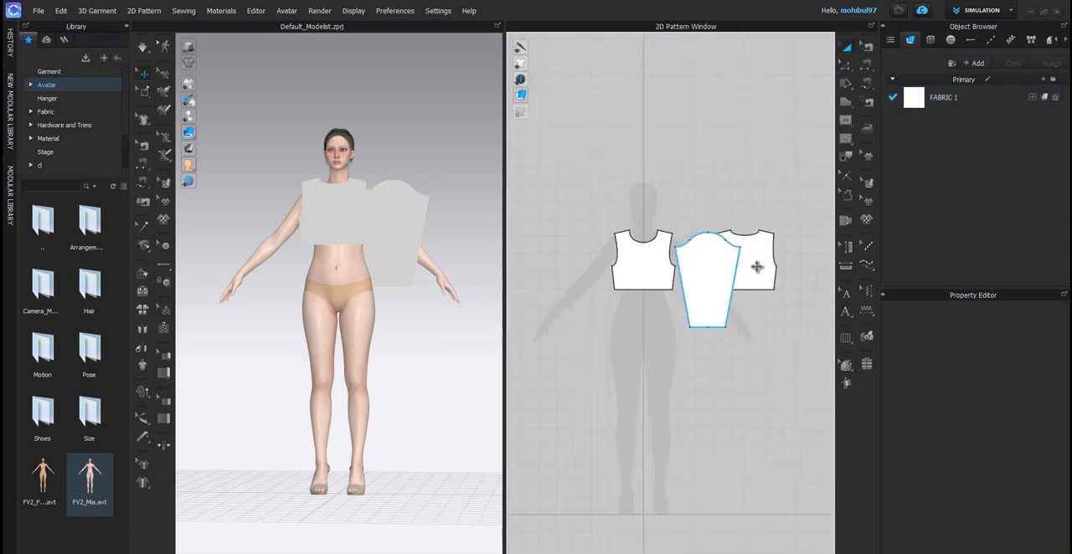
{"action": "middle_click_drag", "start_coordinate": [756, 320], "coordinate": [717, 325]}
{"action": "scroll", "coordinate": [746, 254], "scroll_direction": "up", "scroll_amount": 3}
{"action": "left_click_drag", "start_coordinate": [714, 257], "coordinate": [772, 256], "text": "shift"}
{"action": "left_click", "coordinate": [682, 254]}
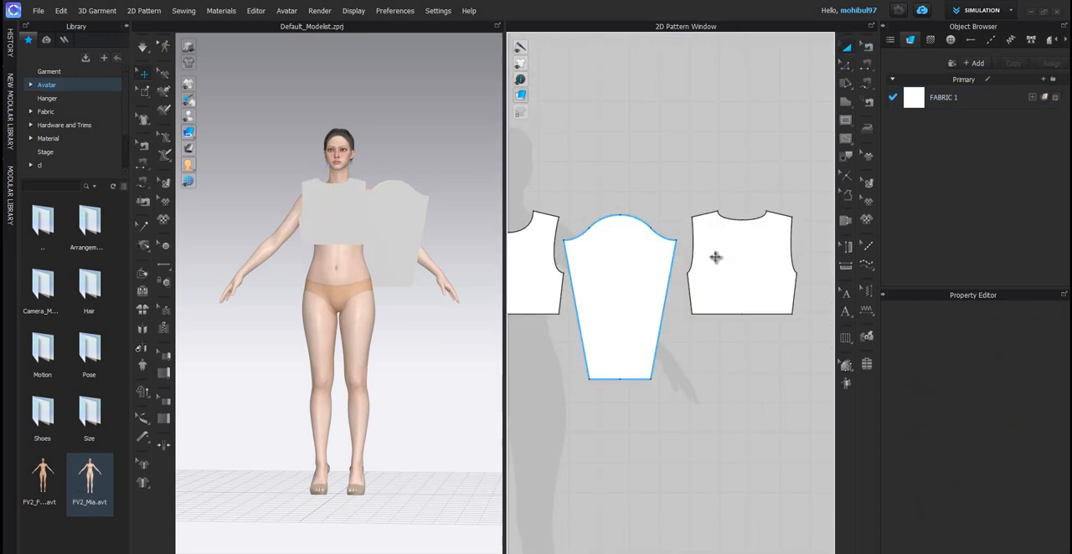
- Select all pattern pieces and move them up and clear of the avatar in 3D
{"action": "left_click", "coordinate": [540, 261]}
{"action": "left_click", "coordinate": [675, 239]}
{"action": "left_click", "coordinate": [760, 277]}
{"action": "scroll", "coordinate": [660, 256], "scroll_direction": "down", "scroll_amount": 5}
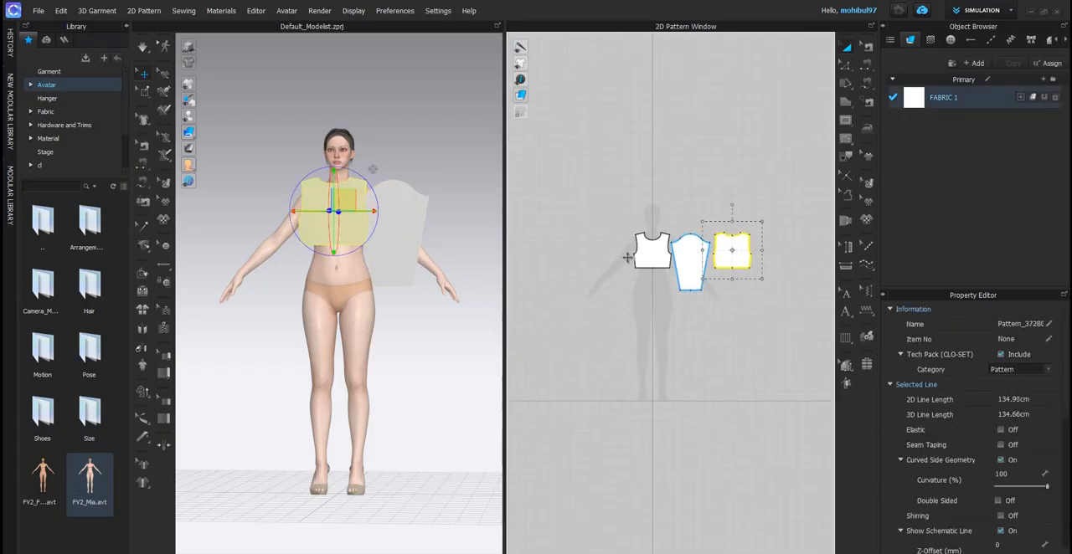
{"action": "scroll", "coordinate": [660, 257], "scroll_direction": "up", "scroll_amount": 4}
{"action": "left_click", "coordinate": [393, 258]}
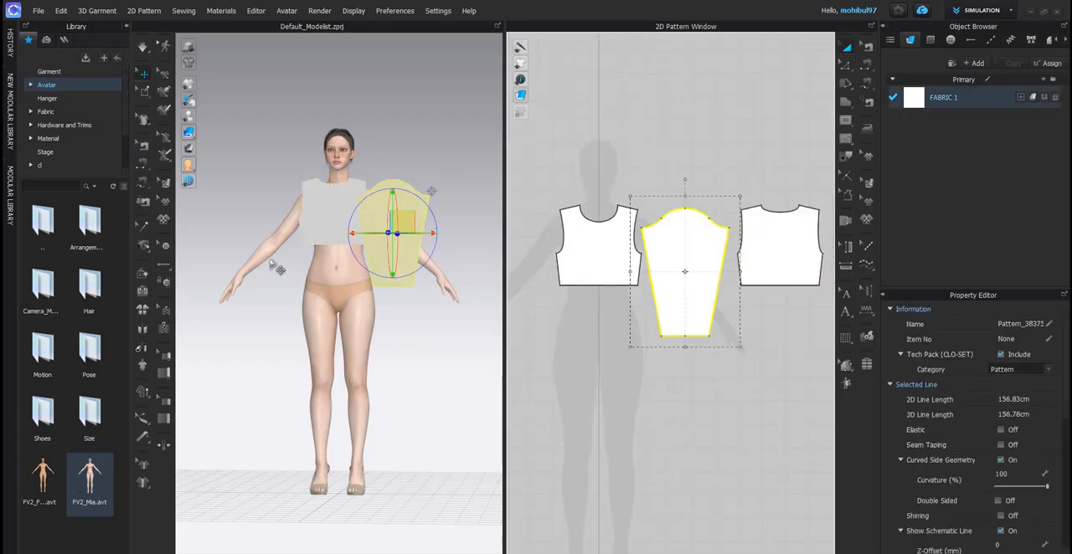
{"action": "key", "text": "ctrl+a"}
{"action": "left_click_drag", "start_coordinate": [415, 140], "coordinate": [457, 94]}
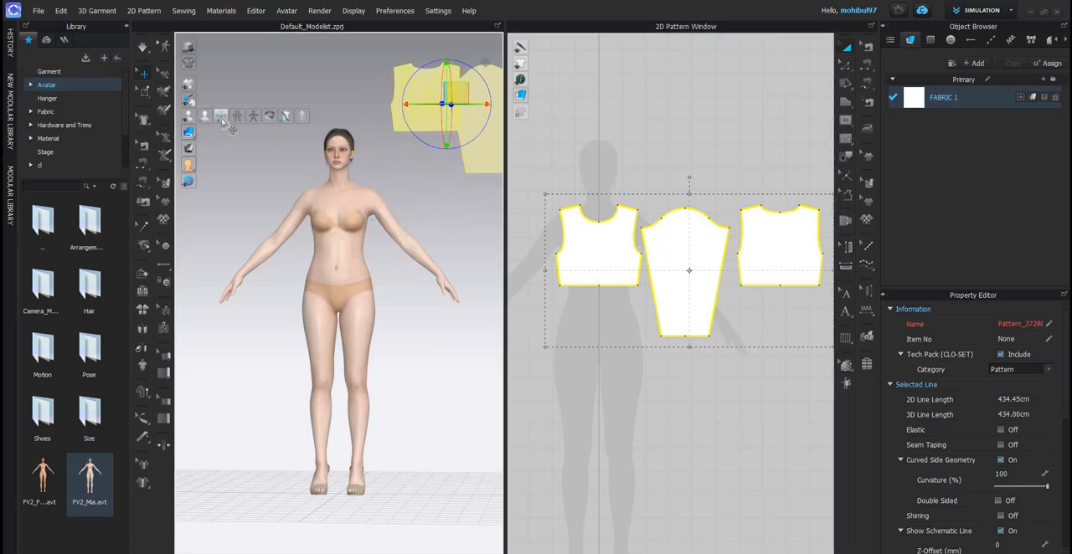
- Show the avatar's arrangement points and place the front bodice at the centre chest point
{"action": "key", "text": "shift+f"}
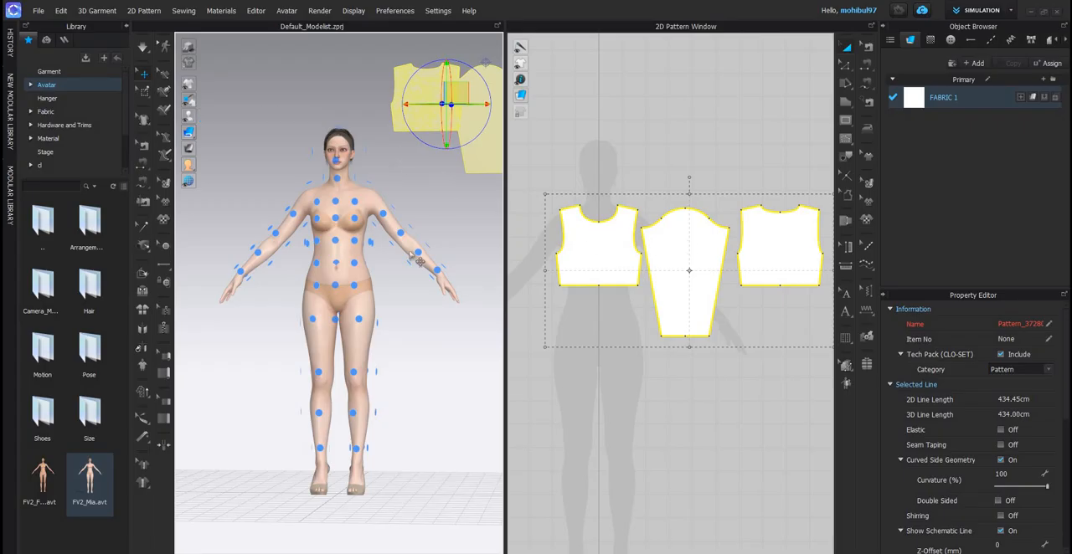
{"action": "left_click", "coordinate": [462, 250]}
{"action": "left_click", "coordinate": [604, 250]}
{"action": "scroll", "coordinate": [336, 198], "scroll_direction": "up", "scroll_amount": 3}
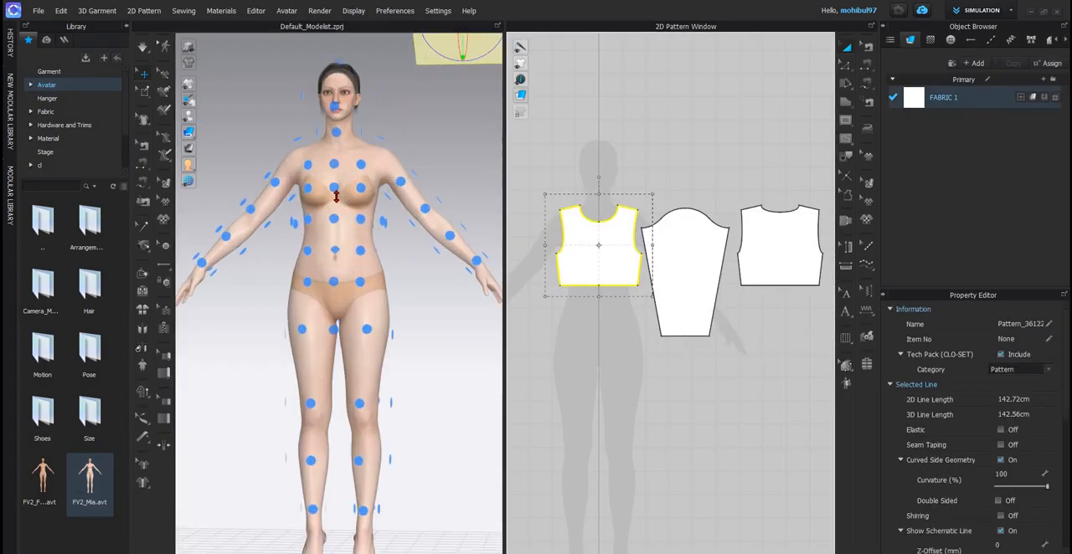
{"action": "left_click", "coordinate": [334, 189]}
{"action": "scroll", "coordinate": [335, 226], "scroll_direction": "down", "scroll_amount": 4}
- Place the back bodice at the centre arrangement point on the avatar's upper back
{"action": "right_click_drag", "start_coordinate": [374, 185], "coordinate": [293, 226]}
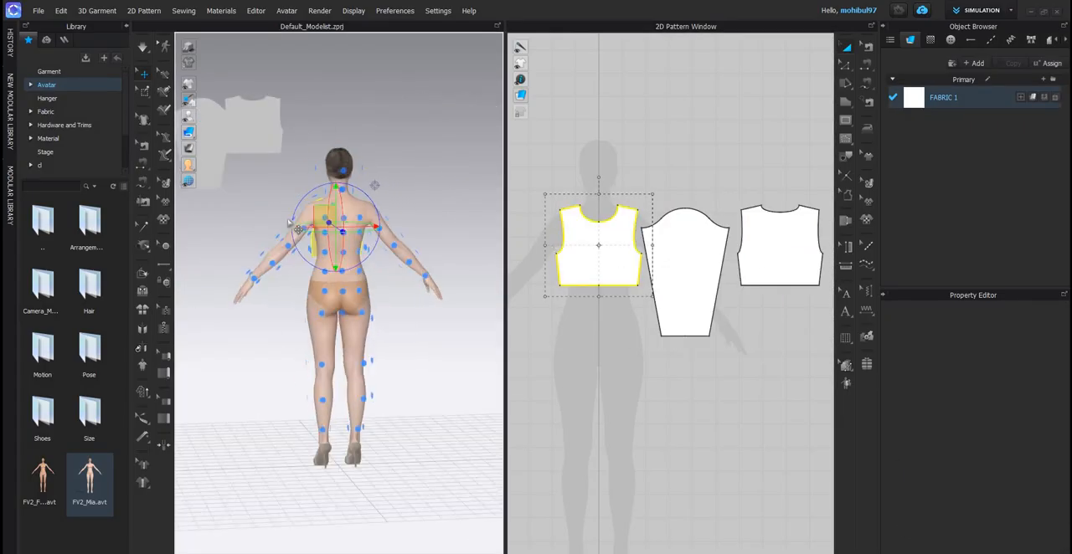
{"action": "left_click", "coordinate": [779, 246]}
{"action": "scroll", "coordinate": [337, 251], "scroll_direction": "up", "scroll_amount": 3}
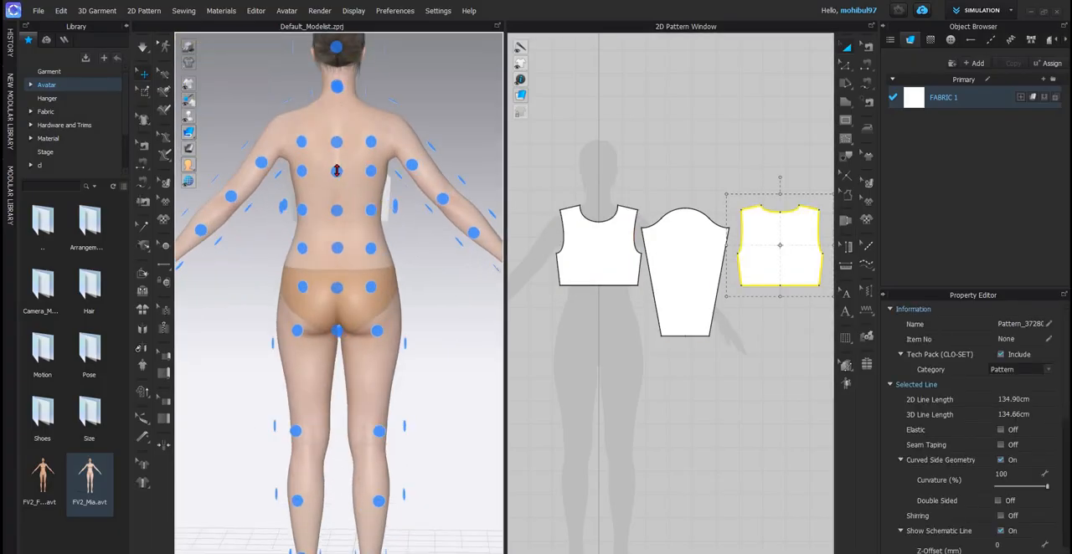
{"action": "left_click", "coordinate": [321, 243]}
{"action": "scroll", "coordinate": [318, 230], "scroll_direction": "down", "scroll_amount": 3}
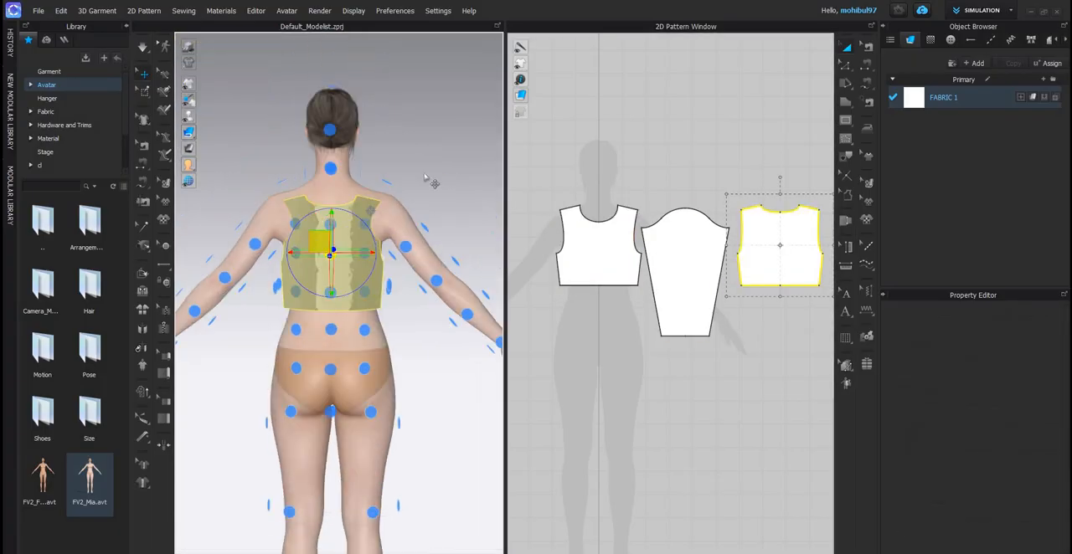
{"action": "left_click", "coordinate": [330, 224]}
{"action": "scroll", "coordinate": [331, 220], "scroll_direction": "down", "scroll_amount": 4}
- Place the sleeve at an arrangement point on the avatar's right arm so it wraps around the arm
{"action": "right_click_drag", "start_coordinate": [343, 206], "coordinate": [276, 204]}
{"action": "scroll", "coordinate": [275, 205], "scroll_direction": "up", "scroll_amount": 3}
{"action": "left_click", "coordinate": [276, 210]}
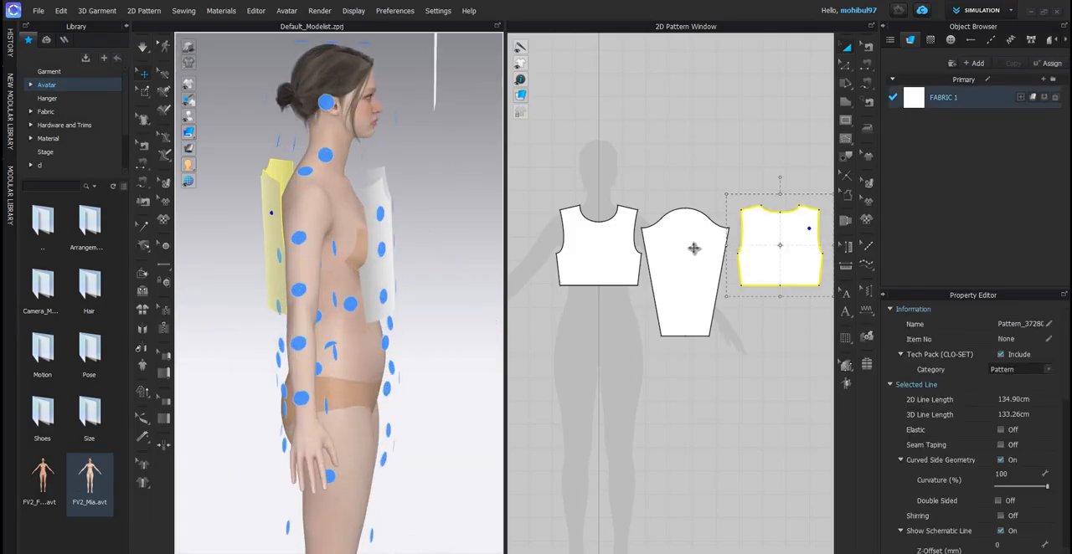
{"action": "left_click", "coordinate": [299, 291]}
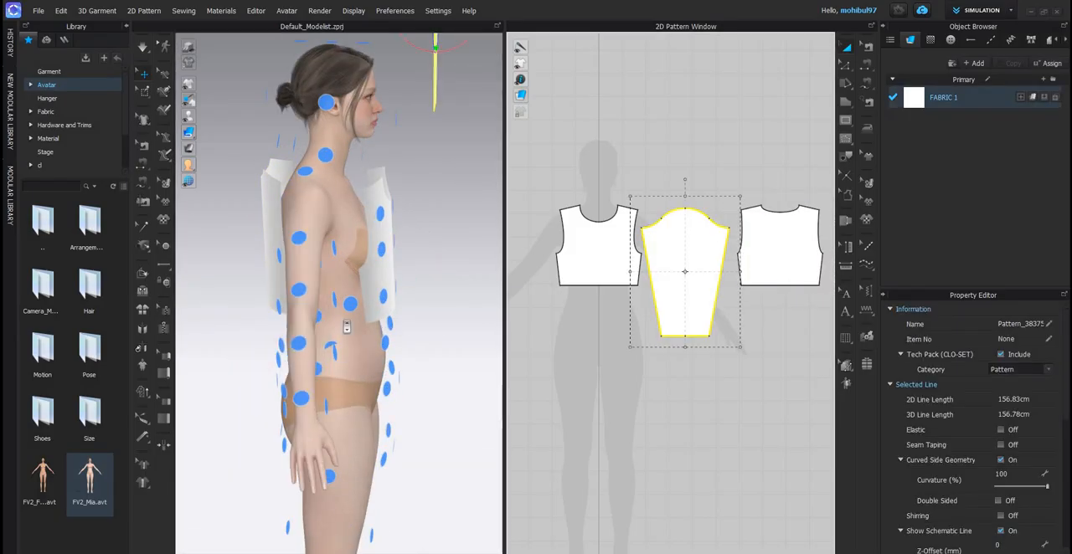
{"action": "left_click", "coordinate": [299, 291]}
{"action": "scroll", "coordinate": [304, 289], "scroll_direction": "down", "scroll_amount": 3}
{"action": "right_click_drag", "start_coordinate": [334, 251], "coordinate": [249, 225]}
{"action": "scroll", "coordinate": [249, 225], "scroll_direction": "up", "scroll_amount": 2}
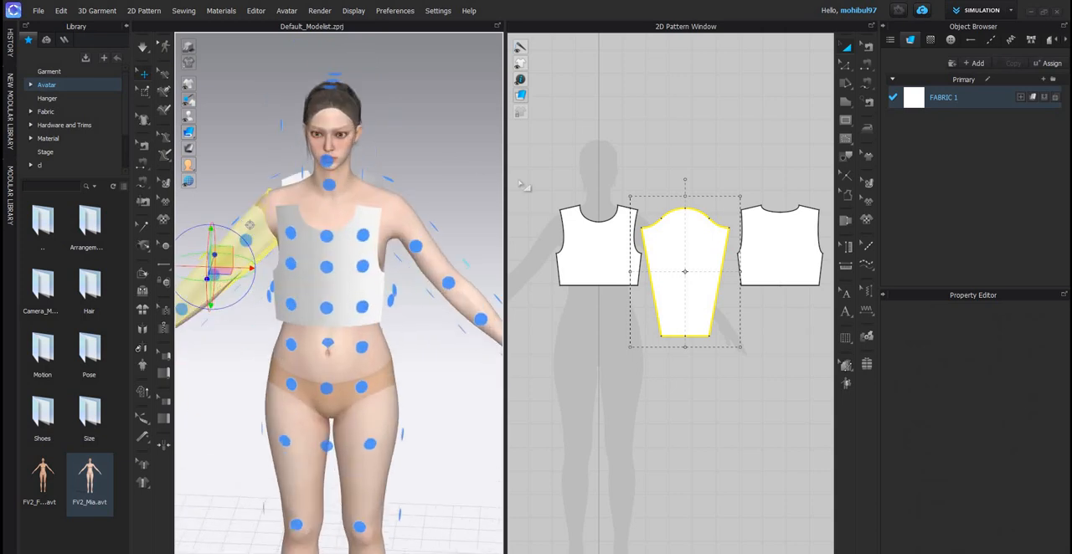
- Duplicate the sleeve as a symmetric pattern for the opposite arm and place the copy beyond the back bodice
{"action": "key", "text": "2"}
{"action": "left_click", "coordinate": [726, 274]}
{"action": "scroll", "coordinate": [748, 286], "scroll_direction": "down", "scroll_amount": 3}
{"action": "left_click", "coordinate": [715, 271]}
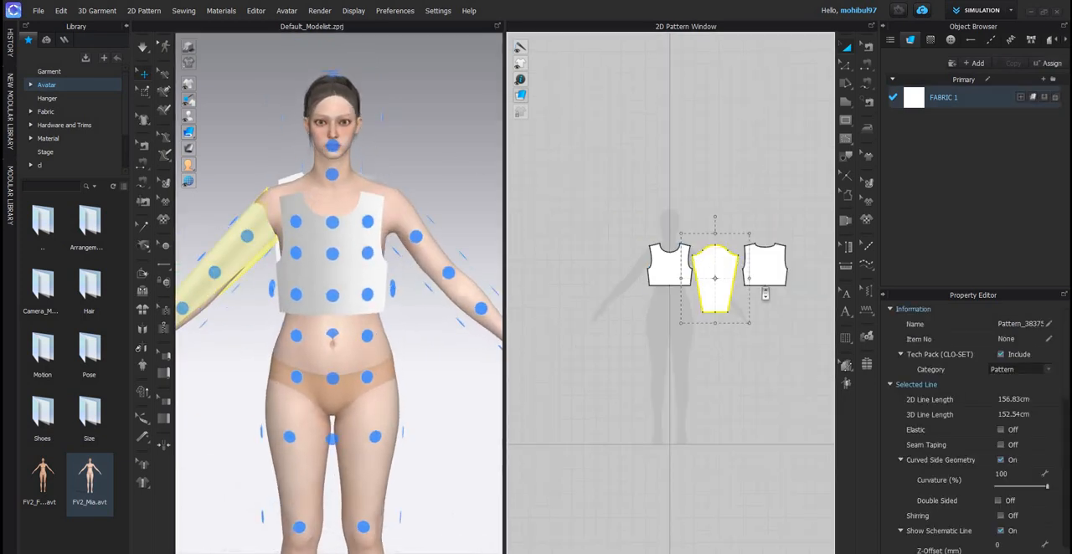
{"action": "key", "text": "ctrl+d"}
{"action": "scroll", "coordinate": [762, 283], "scroll_direction": "down", "scroll_amount": 4}
{"action": "left_click", "coordinate": [791, 283]}
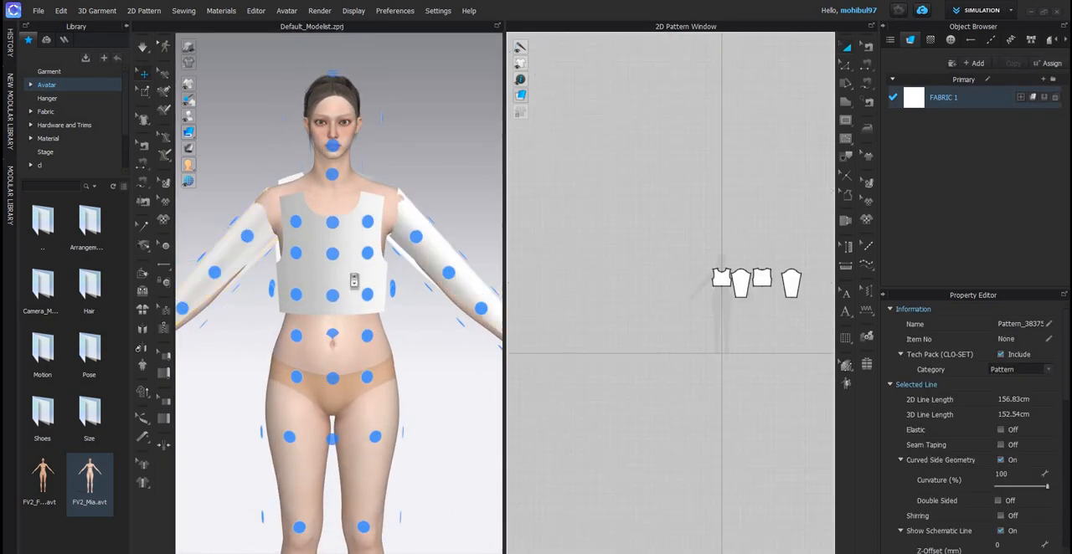
{"action": "key", "text": "Escape"}
{"action": "scroll", "coordinate": [347, 276], "scroll_direction": "up", "scroll_amount": 4}
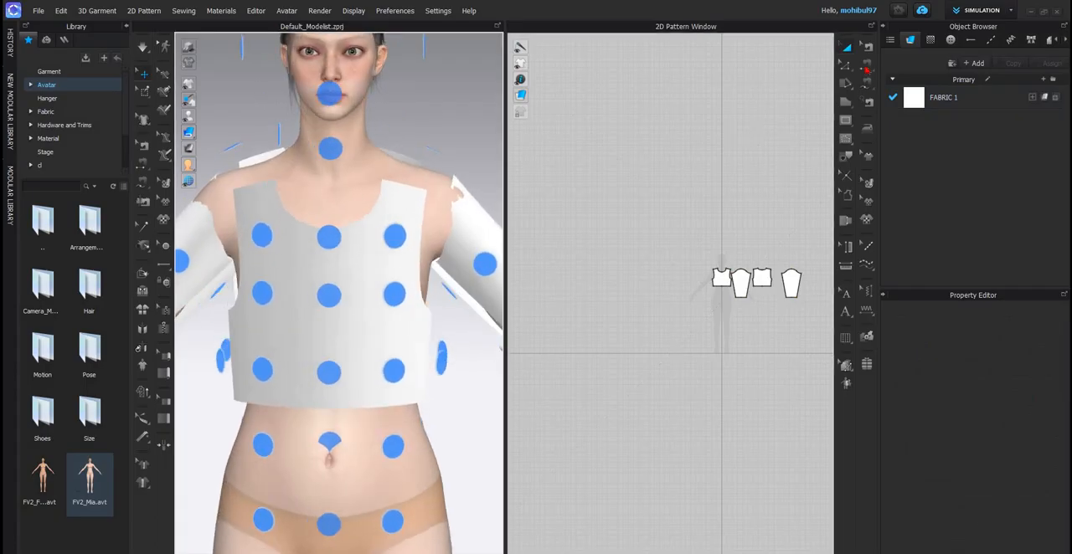
- Sew both front shoulder edges to the matching back shoulder edges with Segment Sewing
{"action": "scroll", "coordinate": [694, 284], "scroll_direction": "up", "scroll_amount": 10}
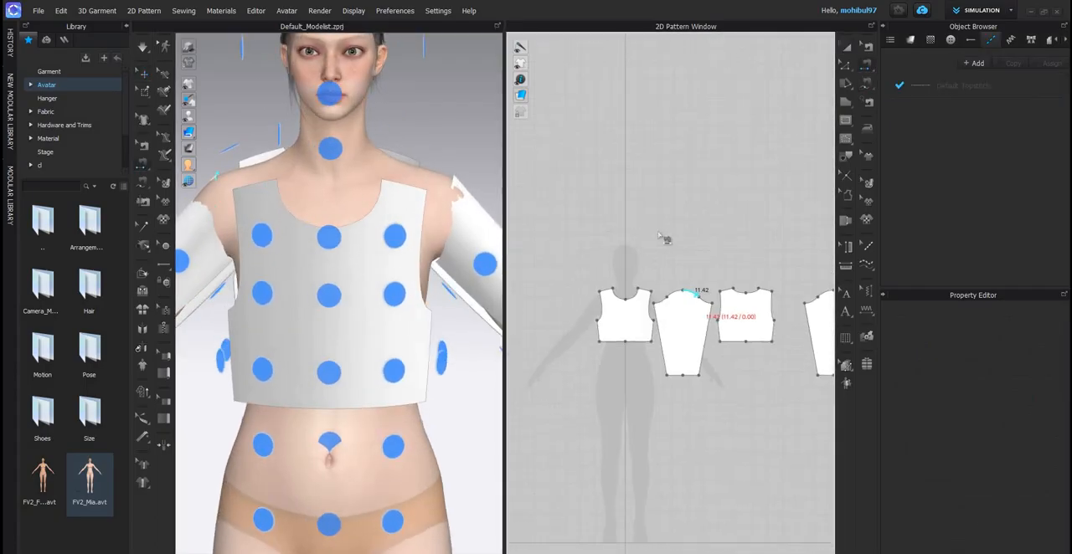
{"action": "left_click", "coordinate": [599, 236]}
{"action": "left_click", "coordinate": [769, 237]}
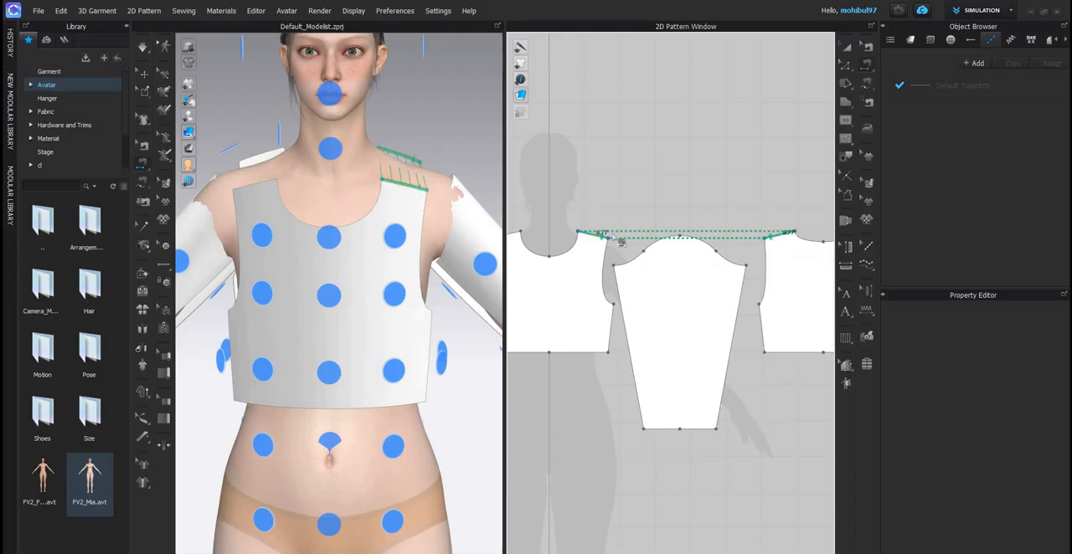
{"action": "scroll", "coordinate": [338, 283], "scroll_direction": "down", "scroll_amount": 4}
{"action": "scroll", "coordinate": [586, 228], "scroll_direction": "down", "scroll_amount": 5}
{"action": "scroll", "coordinate": [613, 235], "scroll_direction": "down", "scroll_amount": 3}
{"action": "left_click", "coordinate": [565, 232]}
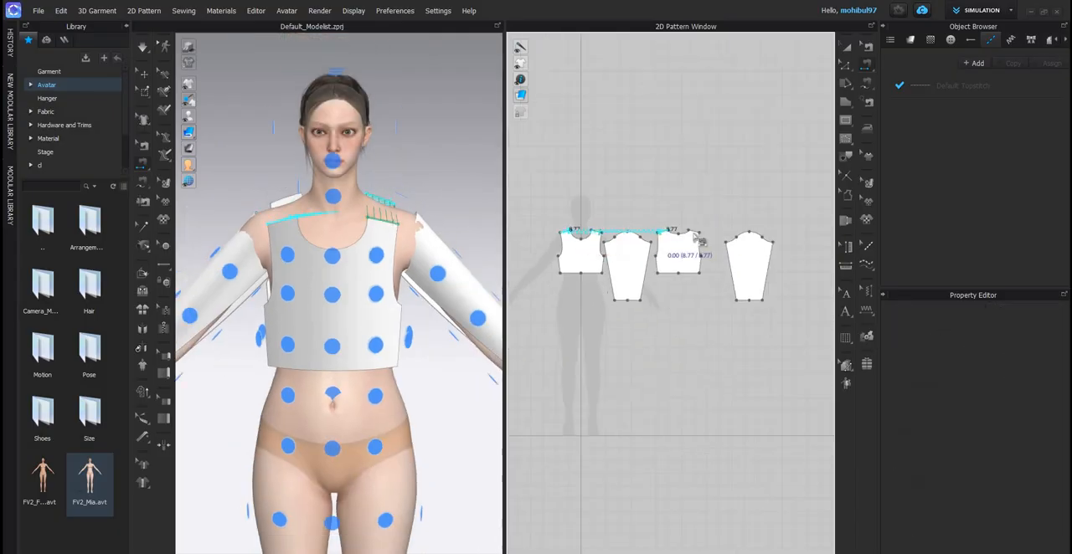
{"action": "left_click", "coordinate": [694, 232]}
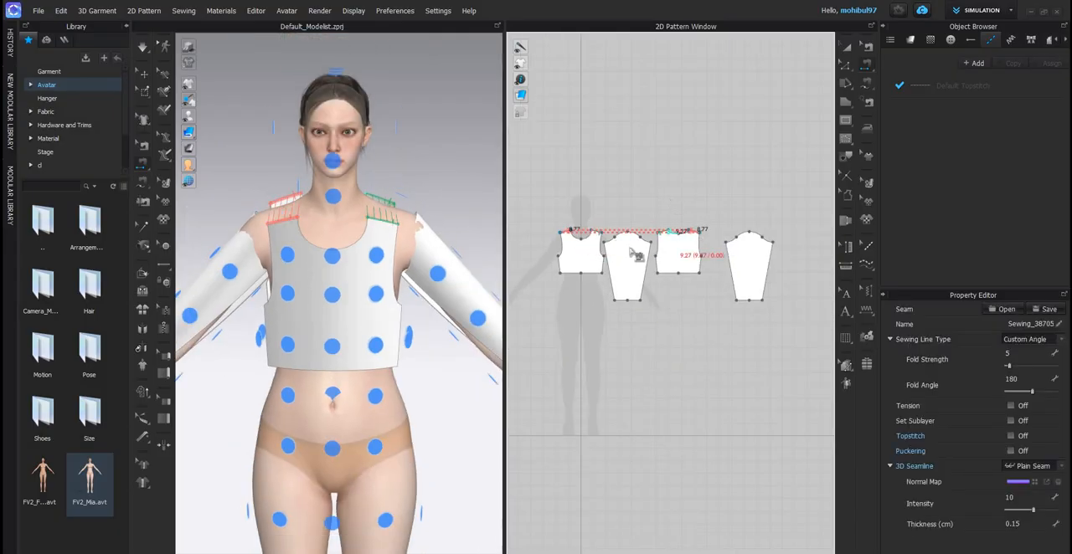
- Sew both side seams of the front bodice to the matching side seams of the back bodice
{"action": "scroll", "coordinate": [634, 244], "scroll_direction": "up", "scroll_amount": 3}
{"action": "middle_click_drag", "start_coordinate": [637, 245], "coordinate": [695, 200]}
{"action": "left_click", "coordinate": [643, 246]}
{"action": "left_click", "coordinate": [738, 243]}
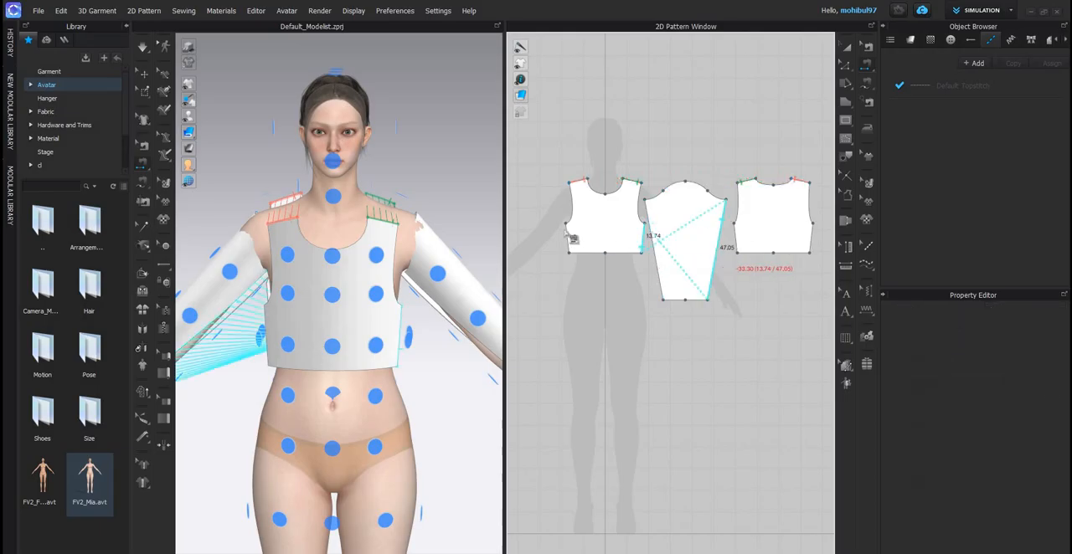
{"action": "left_click", "coordinate": [569, 241]}
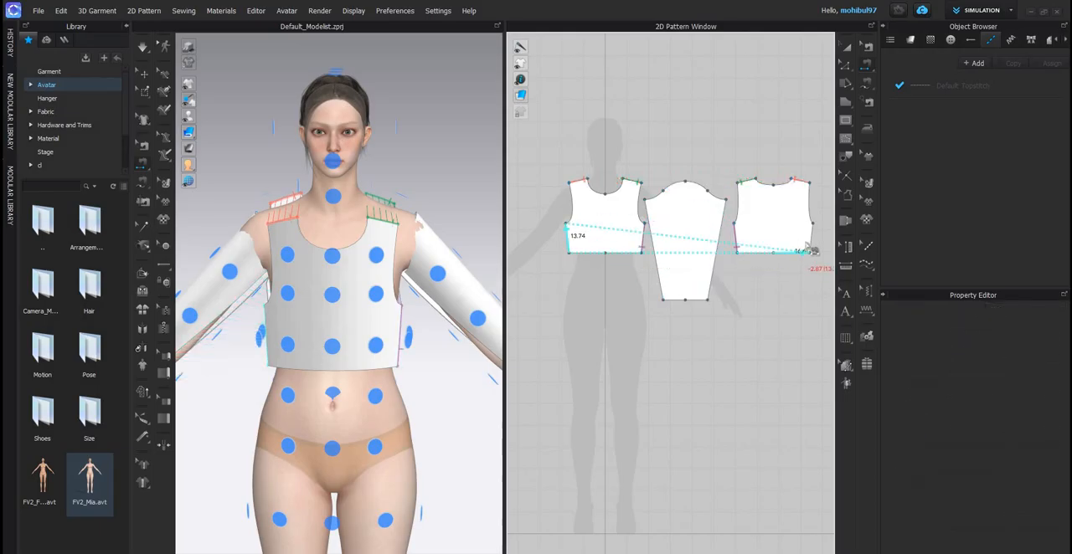
{"action": "left_click", "coordinate": [806, 246]}
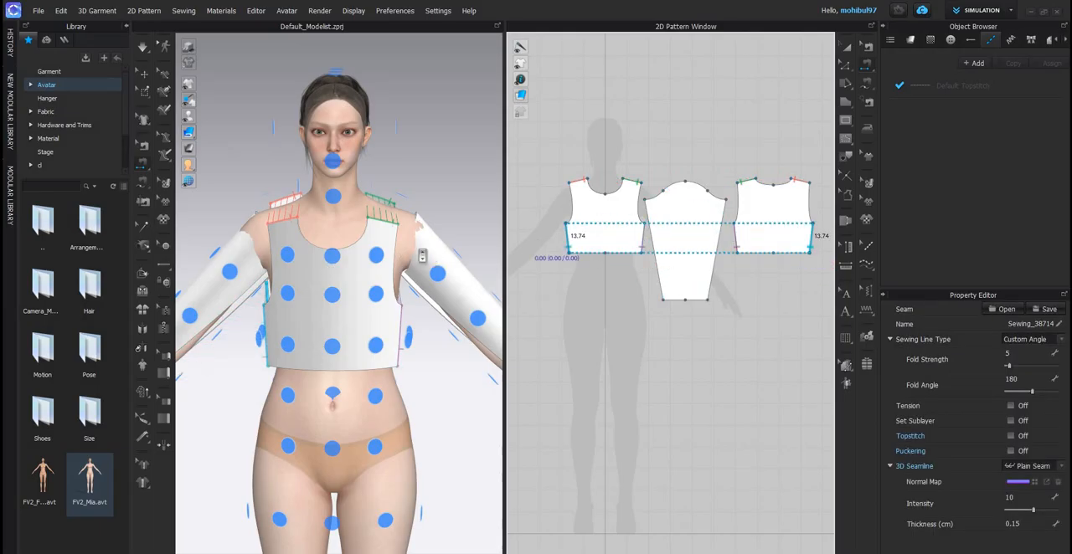
- Try to sew the front armhole to the cap of the adjacent sleeve with Free Sewing
{"action": "scroll", "coordinate": [362, 270], "scroll_direction": "down", "scroll_amount": 3}
{"action": "right_click_drag", "start_coordinate": [344, 269], "coordinate": [388, 277]}
{"action": "key", "text": "2"}
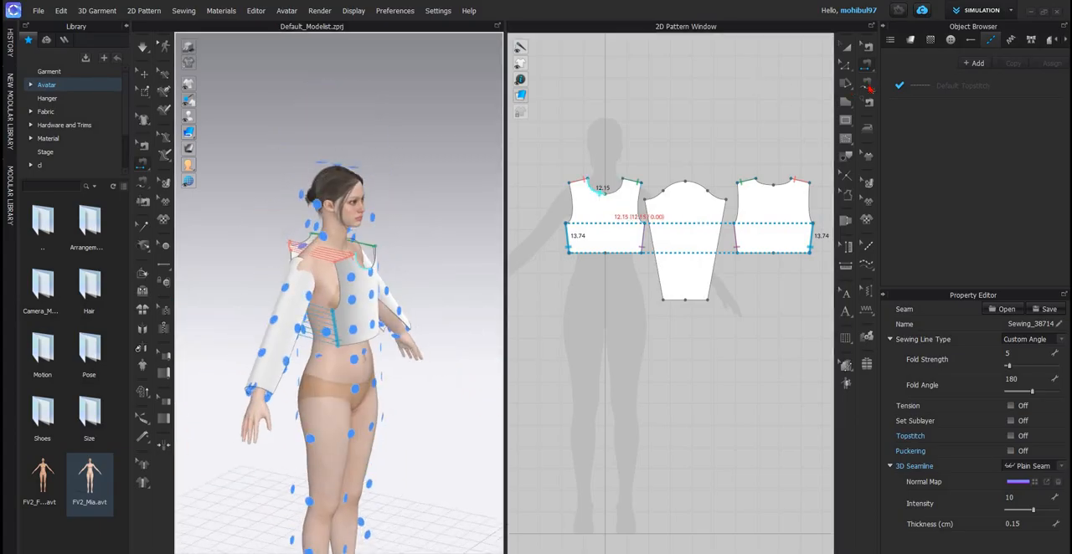
{"action": "scroll", "coordinate": [633, 195], "scroll_direction": "up", "scroll_amount": 2}
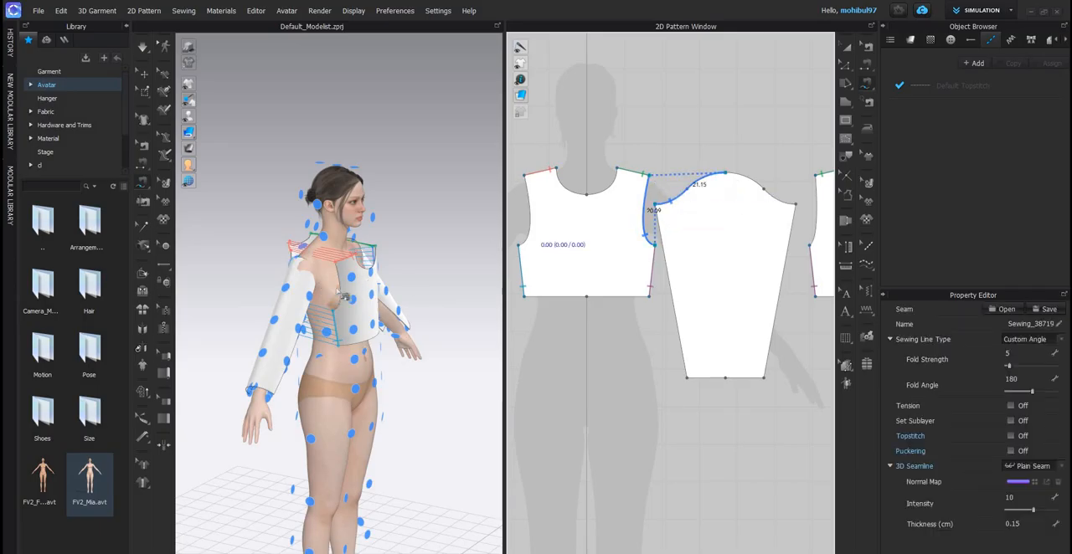
{"action": "scroll", "coordinate": [338, 297], "scroll_direction": "down", "scroll_amount": 3}
{"action": "right_click_drag", "start_coordinate": [360, 295], "coordinate": [293, 310]}
{"action": "scroll", "coordinate": [335, 292], "scroll_direction": "up", "scroll_amount": 3}
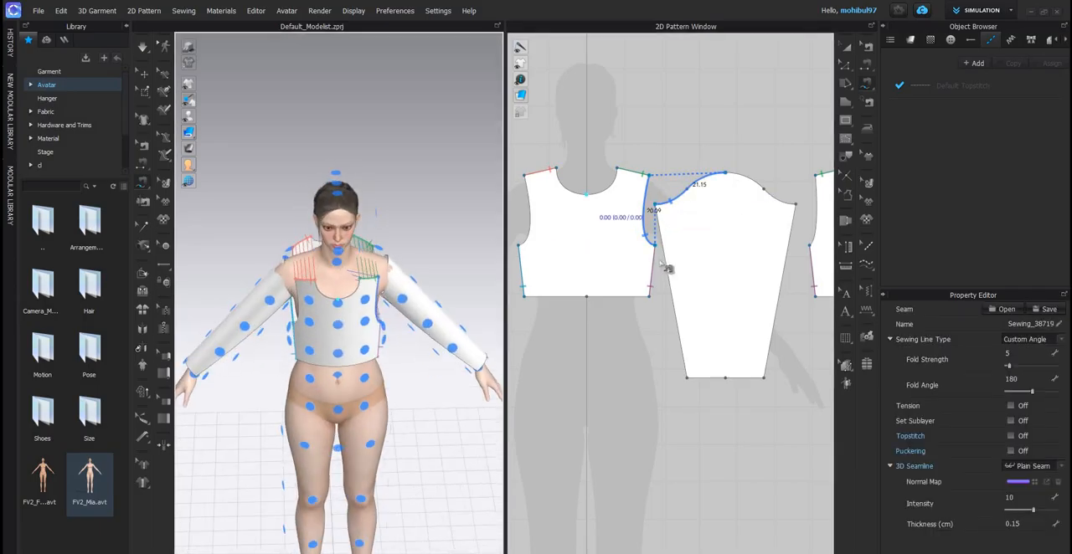
- Sew the front's left armhole to the front half of the duplicated sleeve's cap with Free Sewing
{"action": "scroll", "coordinate": [670, 266], "scroll_direction": "down", "scroll_amount": 5}
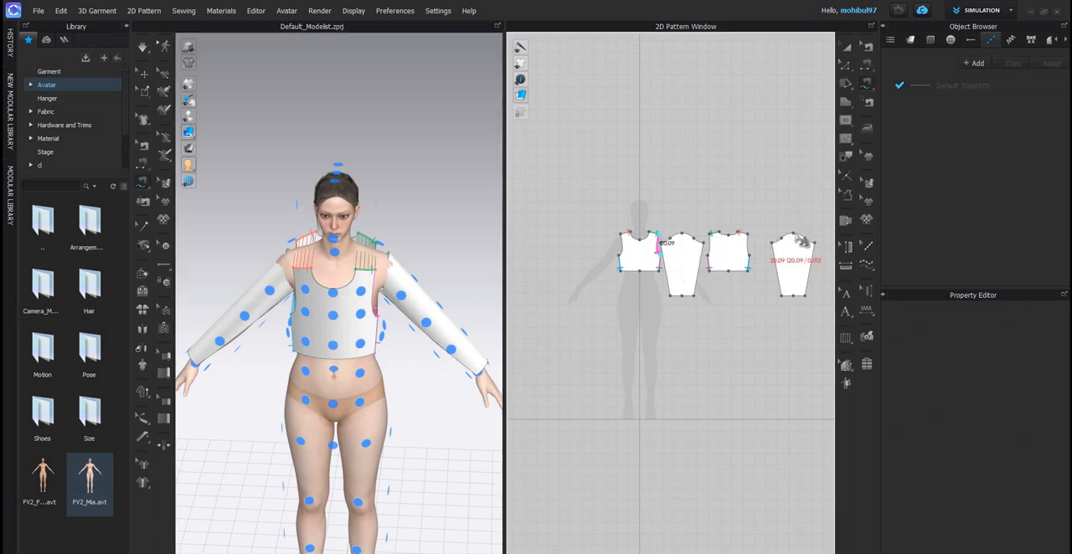
{"action": "left_click", "coordinate": [779, 242]}
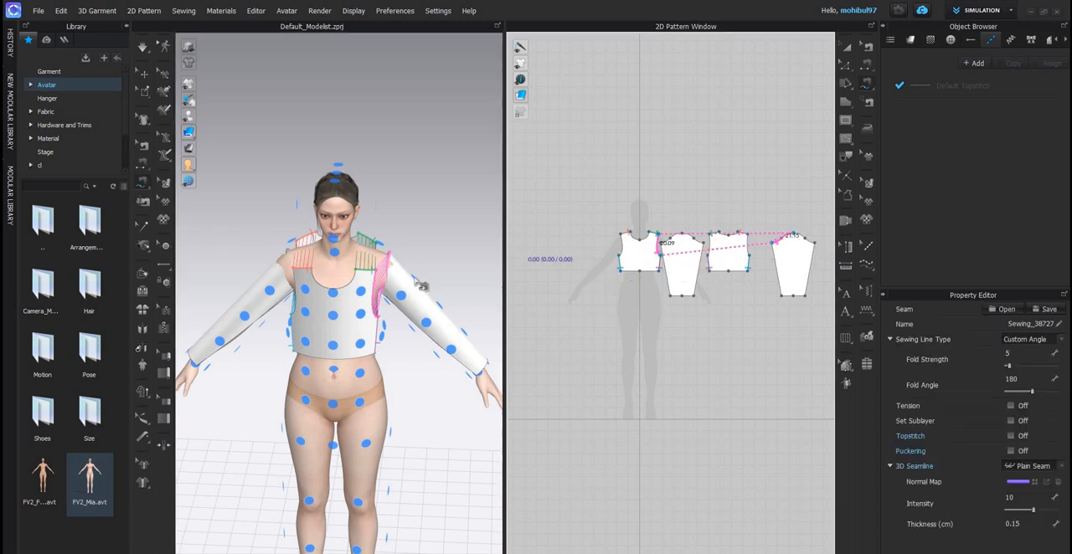
{"action": "scroll", "coordinate": [712, 247], "scroll_direction": "up", "scroll_amount": 2}
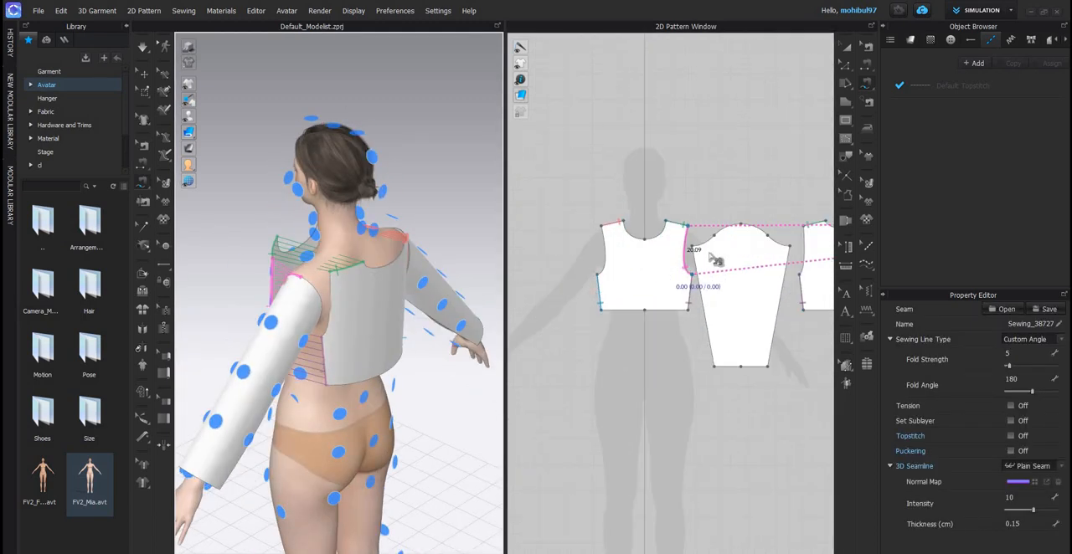
{"action": "scroll", "coordinate": [712, 247], "scroll_direction": "down", "scroll_amount": 3}
{"action": "scroll", "coordinate": [712, 247], "scroll_direction": "up", "scroll_amount": 3}
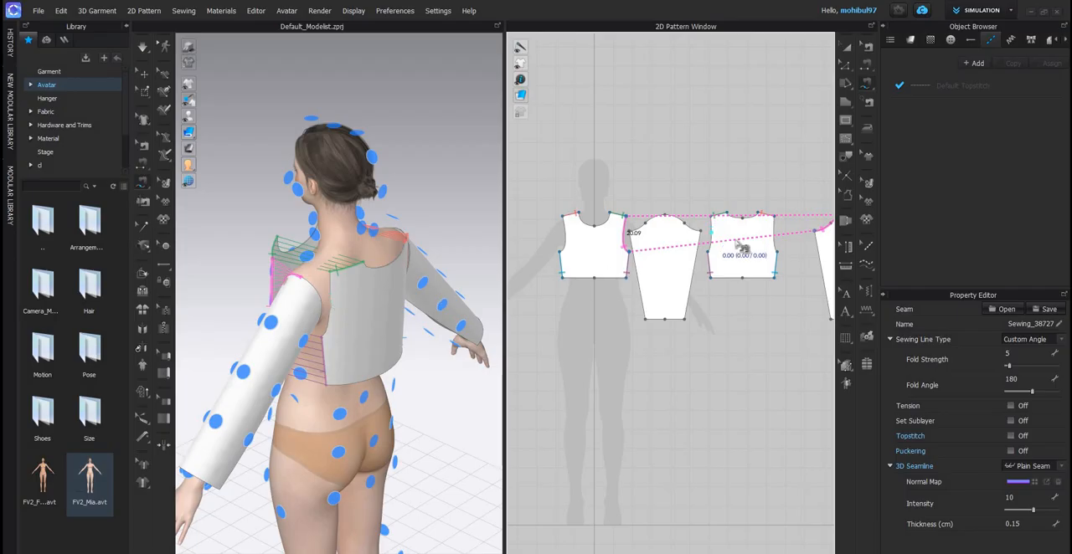
{"action": "left_click", "coordinate": [332, 277]}
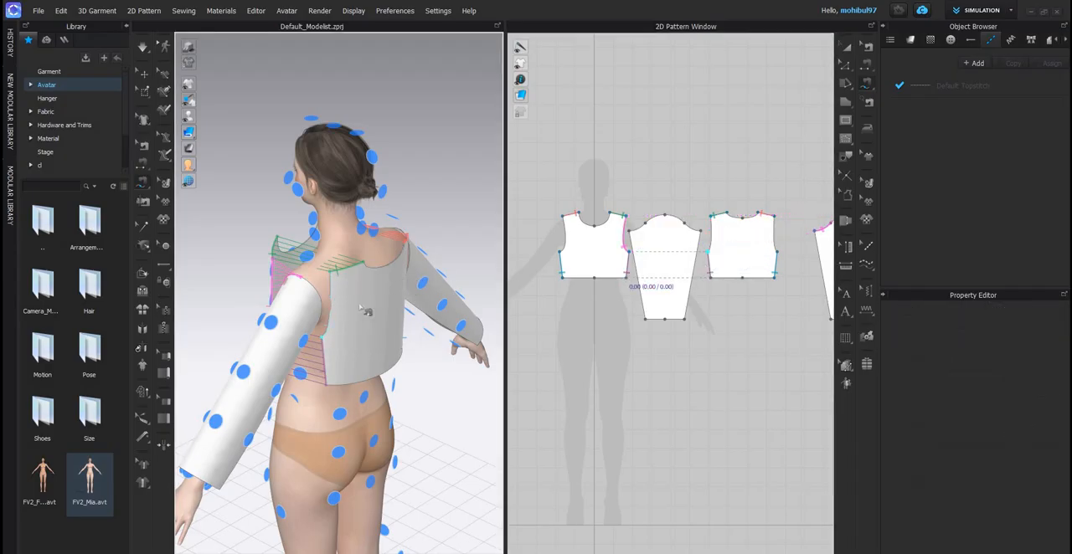
{"action": "middle_click_drag", "start_coordinate": [743, 229], "coordinate": [782, 226]}
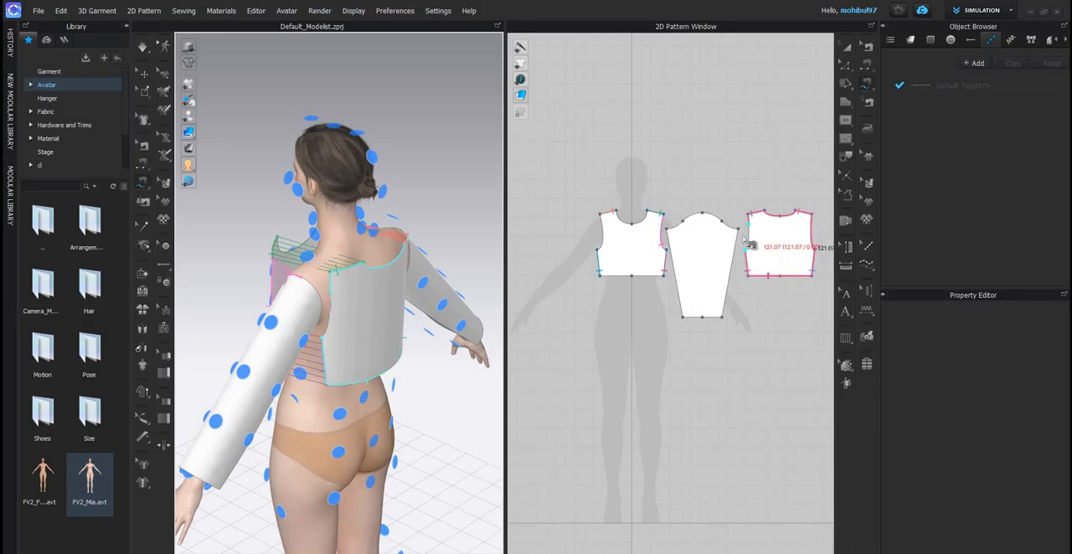
{"action": "left_click", "coordinate": [757, 261]}
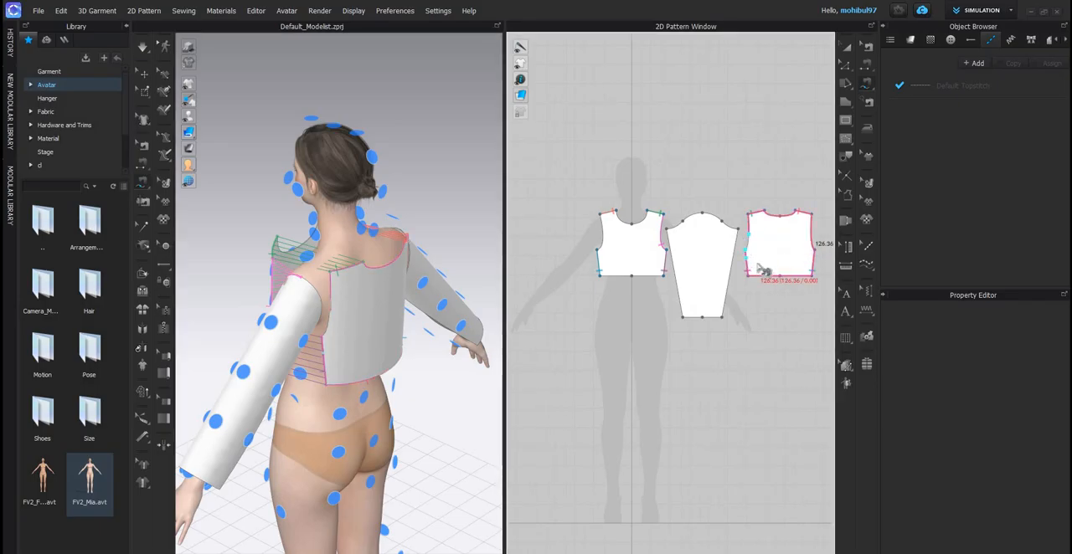
{"action": "key", "text": "ctrl+z"}
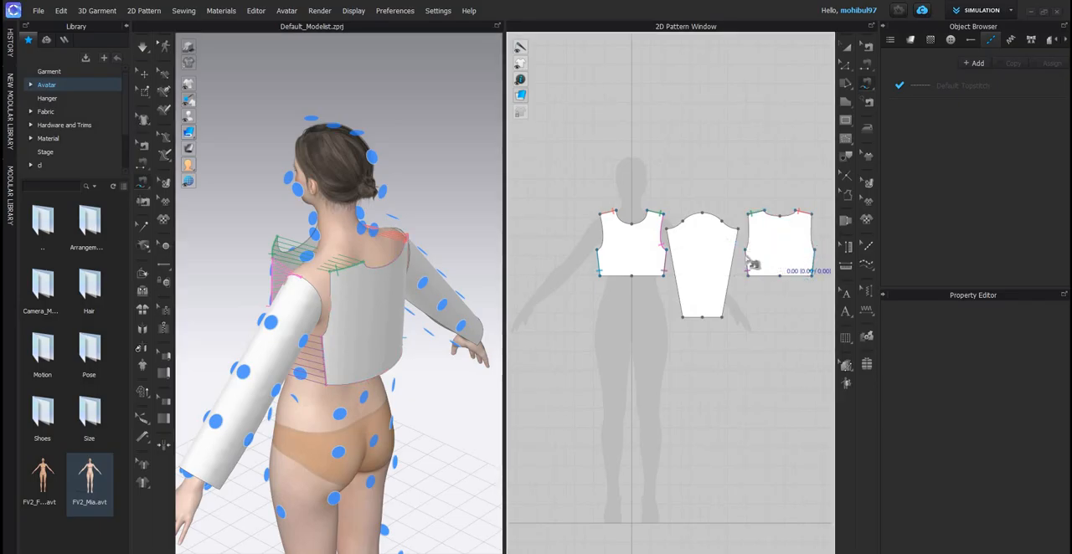
- Sew the back's left armhole to the back half of the duplicated sleeve's cap with Free Sewing
{"action": "left_click", "coordinate": [750, 221]}
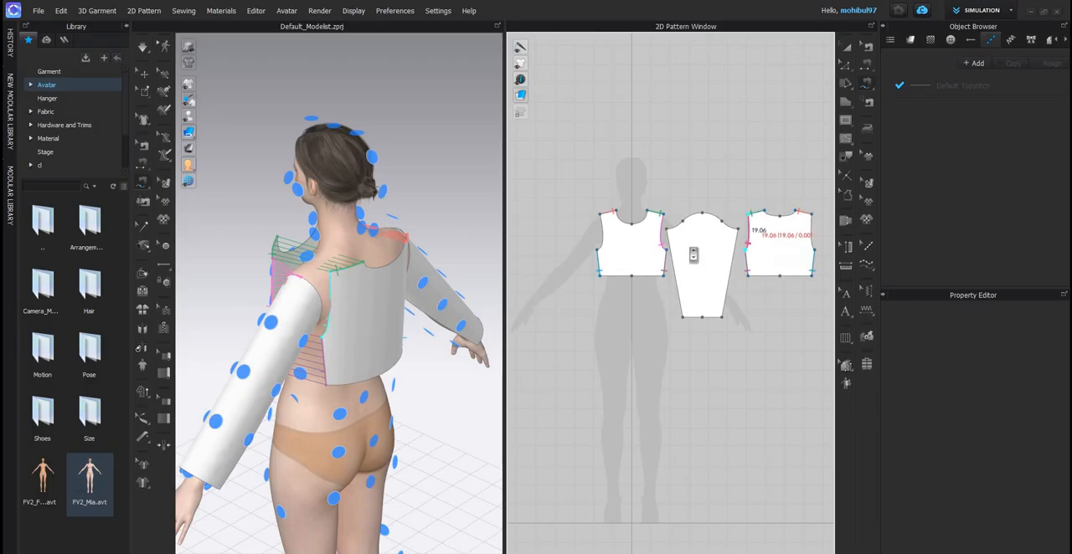
{"action": "scroll", "coordinate": [662, 241], "scroll_direction": "down", "scroll_amount": 5}
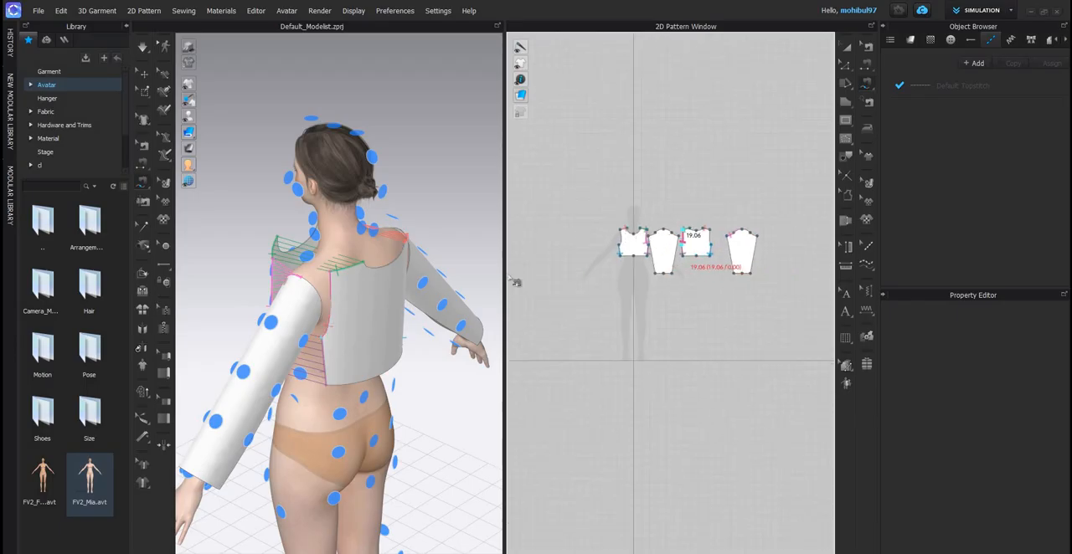
{"action": "scroll", "coordinate": [658, 240], "scroll_direction": "up", "scroll_amount": 5}
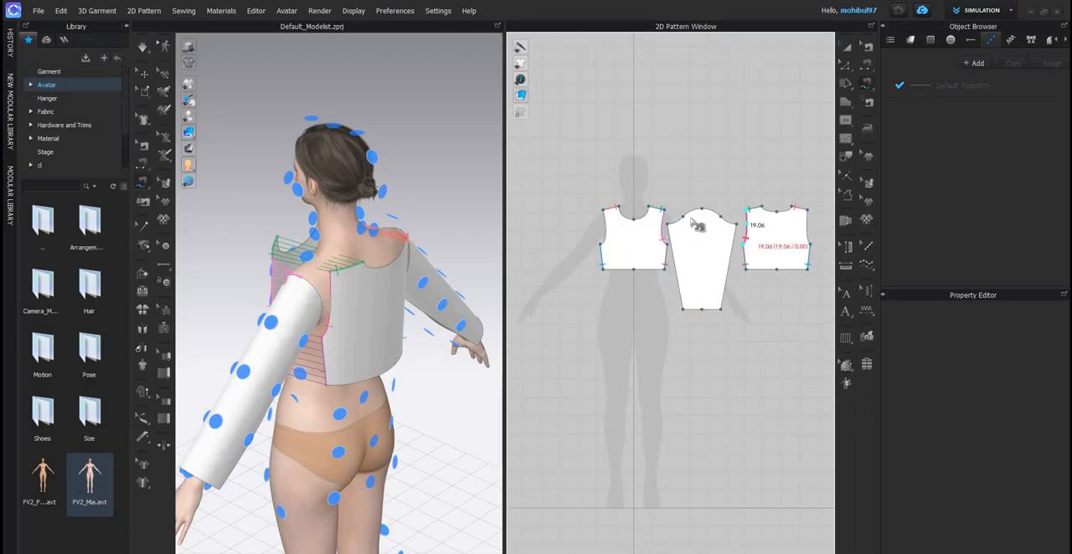
{"action": "scroll", "coordinate": [730, 243], "scroll_direction": "down", "scroll_amount": 2}
{"action": "middle_click_drag", "start_coordinate": [730, 241], "coordinate": [650, 241]}
{"action": "scroll", "coordinate": [662, 240], "scroll_direction": "down", "scroll_amount": 1}
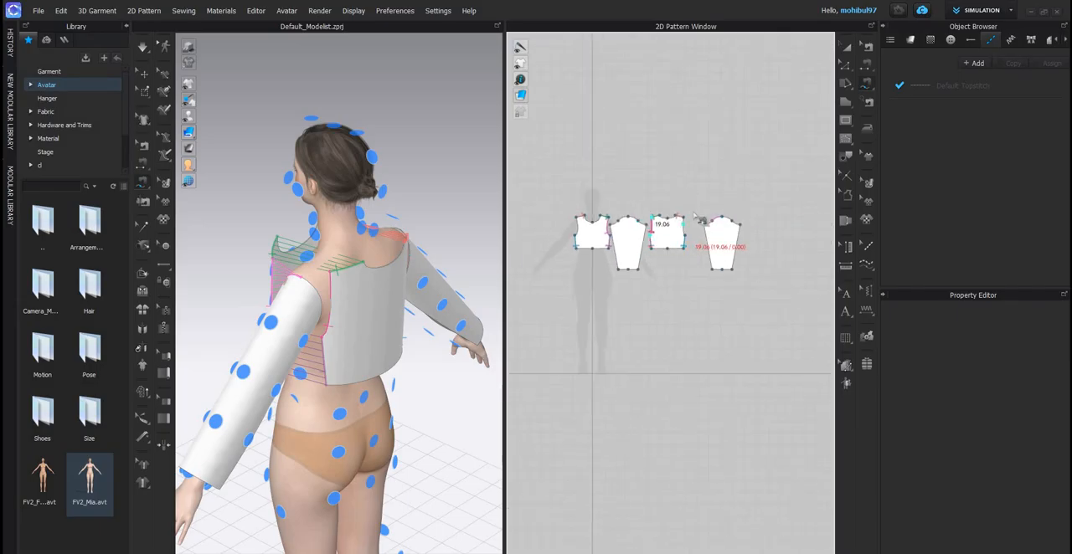
{"action": "scroll", "coordinate": [740, 228], "scroll_direction": "up", "scroll_amount": 4}
{"action": "left_click", "coordinate": [691, 210]}
{"action": "left_click", "coordinate": [729, 227]}
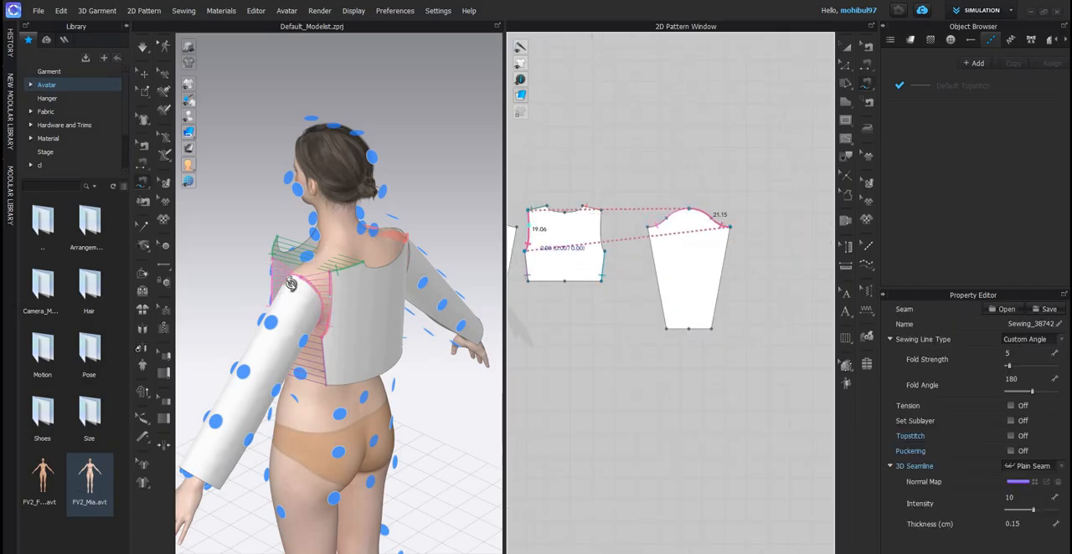
- Sew the two long underarm edges of the duplicated sleeve together with Segment Sewing
{"action": "scroll", "coordinate": [253, 229], "scroll_direction": "down", "scroll_amount": 3}
{"action": "right_click_drag", "start_coordinate": [251, 227], "coordinate": [201, 220]}
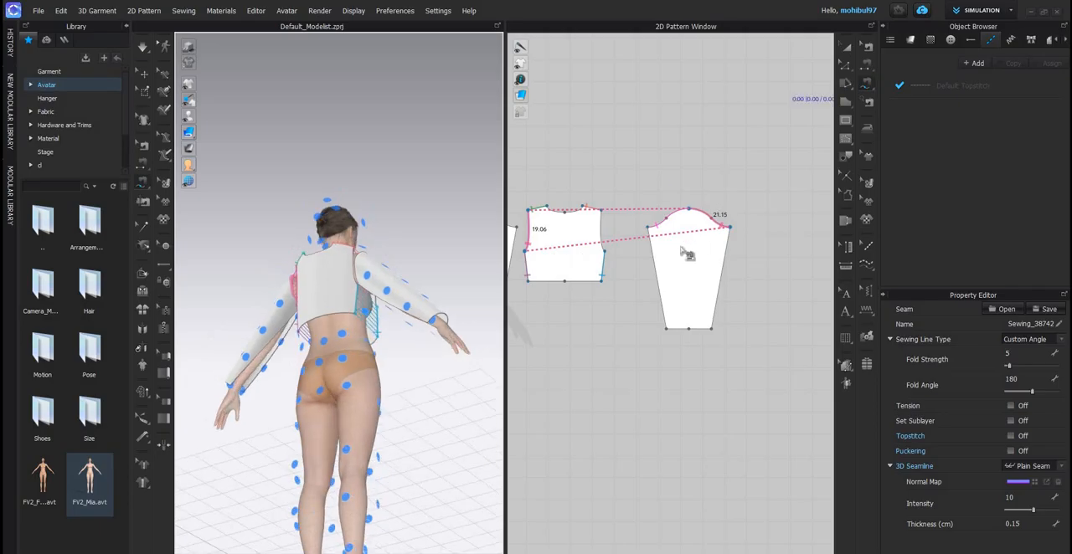
{"action": "left_click", "coordinate": [658, 285]}
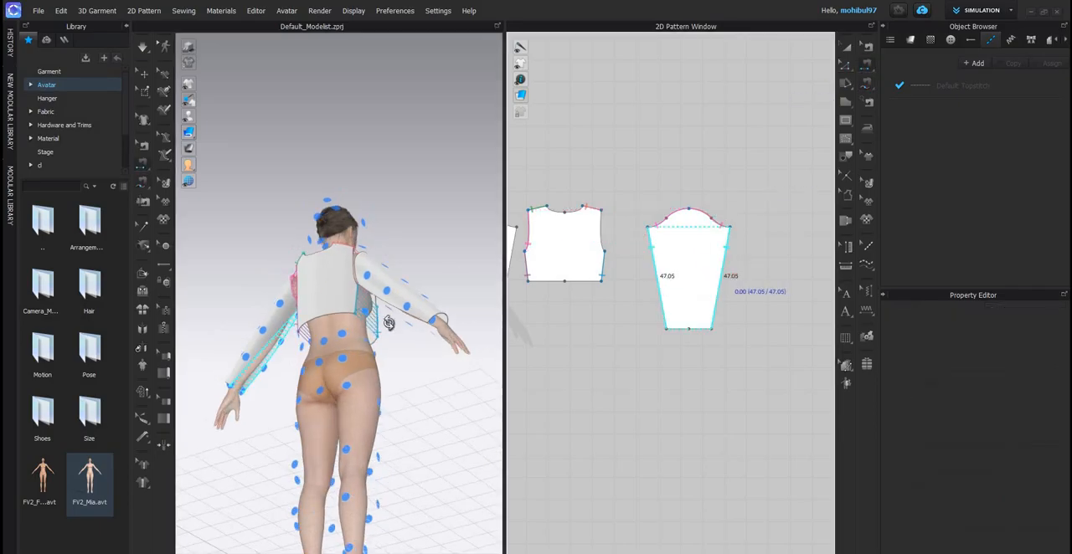
{"action": "left_click", "coordinate": [722, 280]}
{"action": "key", "text": "8"}
{"action": "scroll", "coordinate": [335, 314], "scroll_direction": "up", "scroll_amount": 4}
{"action": "right_click_drag", "start_coordinate": [342, 322], "coordinate": [323, 353]}
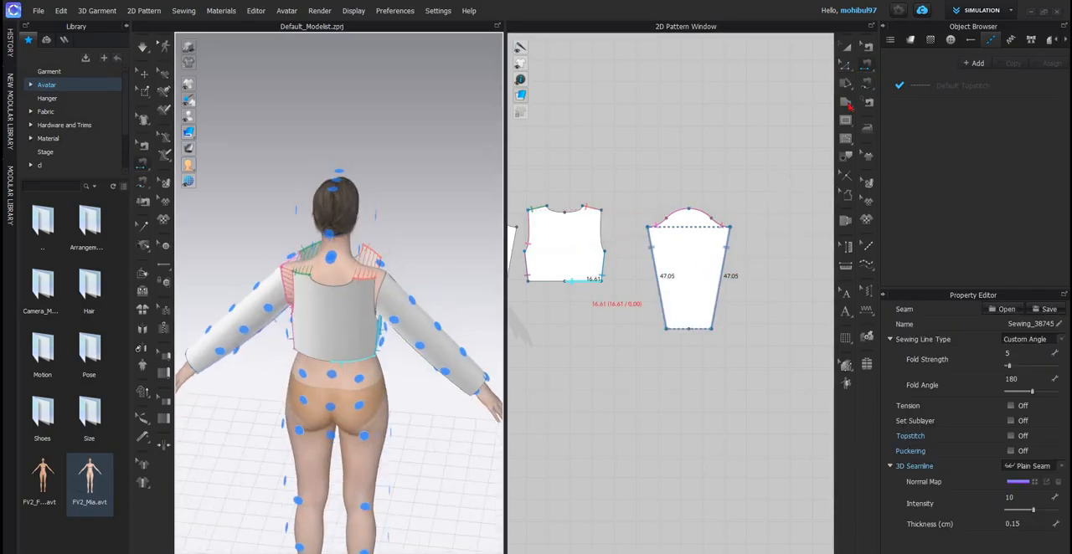
- Try to sew the front's right armhole to the near half of the adjacent original sleeve's cap with Free Sewing
{"action": "scroll", "coordinate": [659, 209], "scroll_direction": "down", "scroll_amount": 3}
{"action": "right_click_drag", "start_coordinate": [659, 206], "coordinate": [761, 206]}
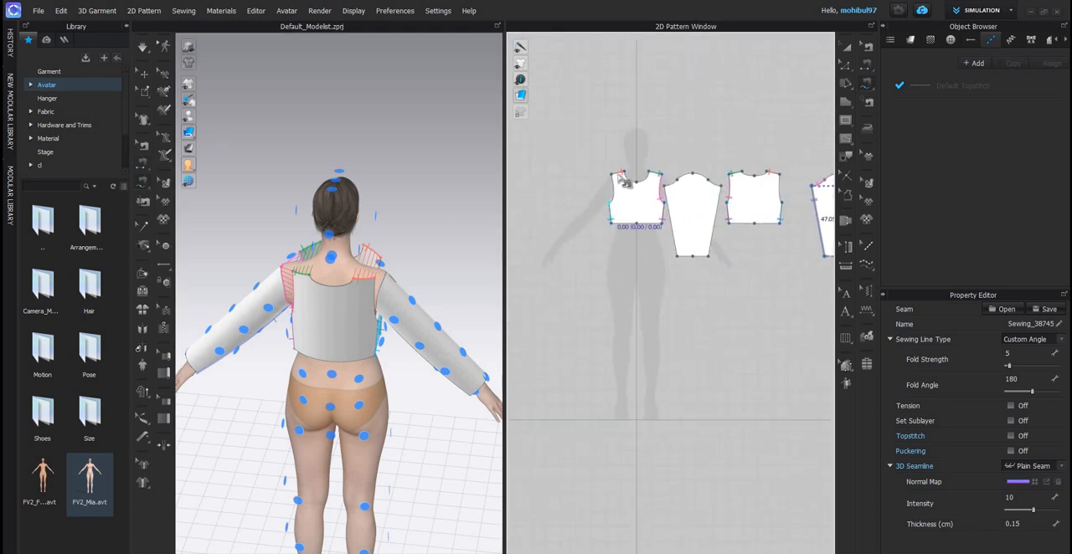
{"action": "left_click", "coordinate": [612, 174]}
{"action": "scroll", "coordinate": [606, 230], "scroll_direction": "up", "scroll_amount": 3}
{"action": "left_click", "coordinate": [604, 223]}
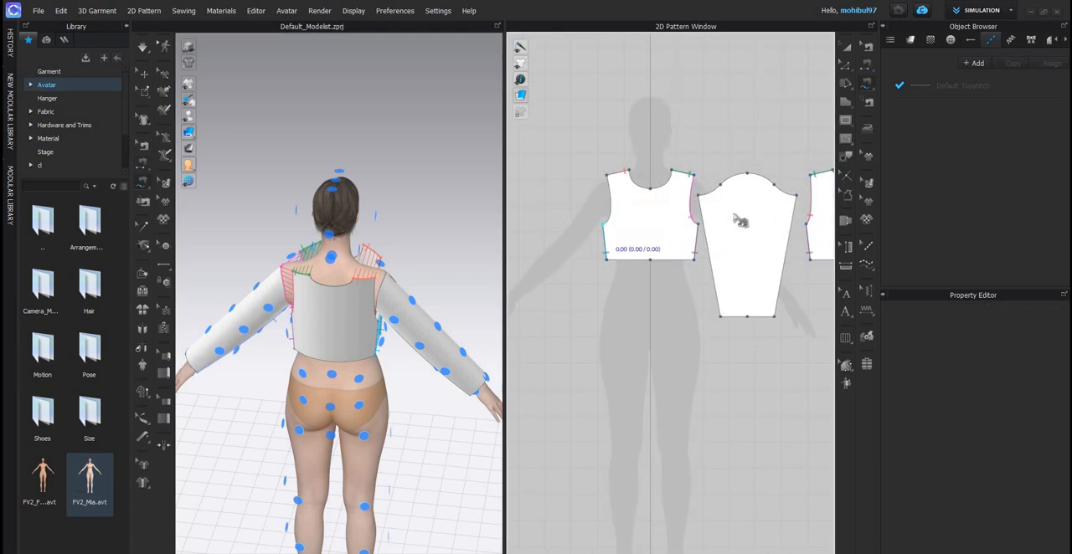
{"action": "left_click", "coordinate": [699, 195]}
{"action": "left_click", "coordinate": [747, 173]}
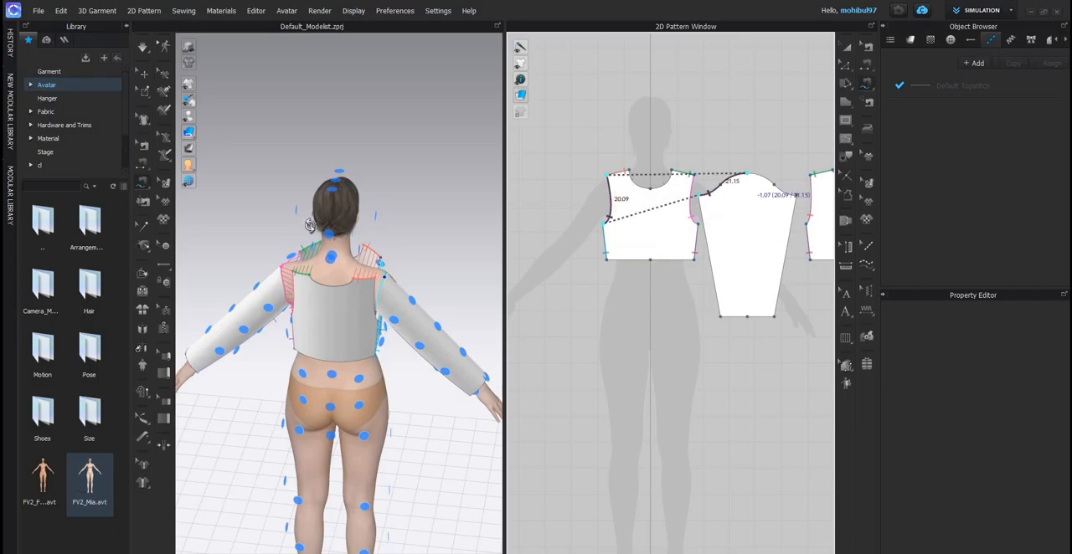
- Check the new armhole seam on the avatar and delete it with Edit Sewing
{"action": "scroll", "coordinate": [337, 223], "scroll_direction": "down", "scroll_amount": 2}
{"action": "right_click_drag", "start_coordinate": [337, 223], "coordinate": [306, 227]}
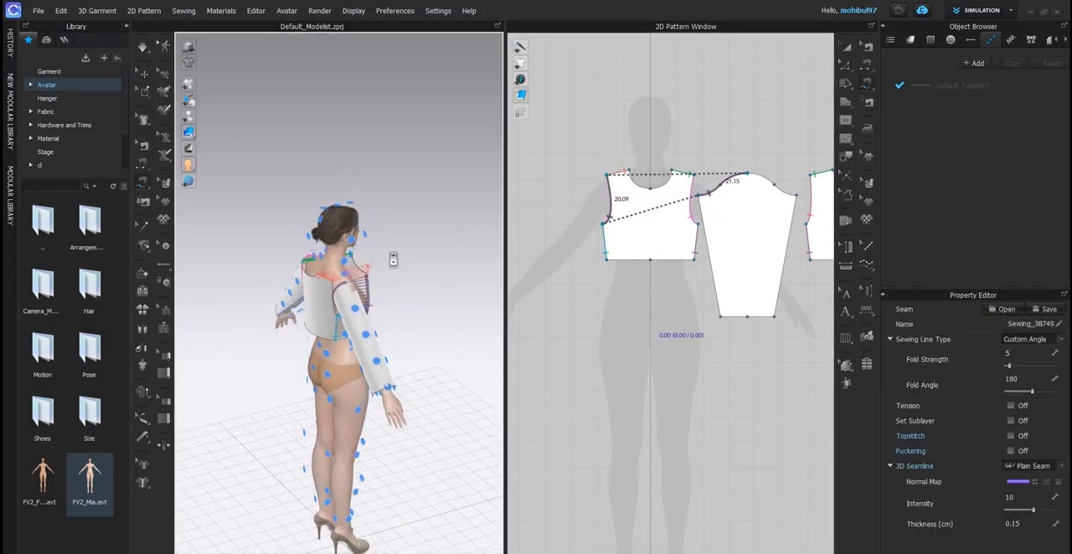
{"action": "scroll", "coordinate": [633, 221], "scroll_direction": "down", "scroll_amount": 3}
{"action": "scroll", "coordinate": [356, 278], "scroll_direction": "up", "scroll_amount": 4}
{"action": "mouse_move", "coordinate": [355, 278]}
{"action": "right_mouse_down"}
{"action": "mouse_move", "coordinate": [339, 273]}
{"action": "mouse_move", "coordinate": [358, 264]}
{"action": "right_mouse_up"}
{"action": "key", "text": "b"}
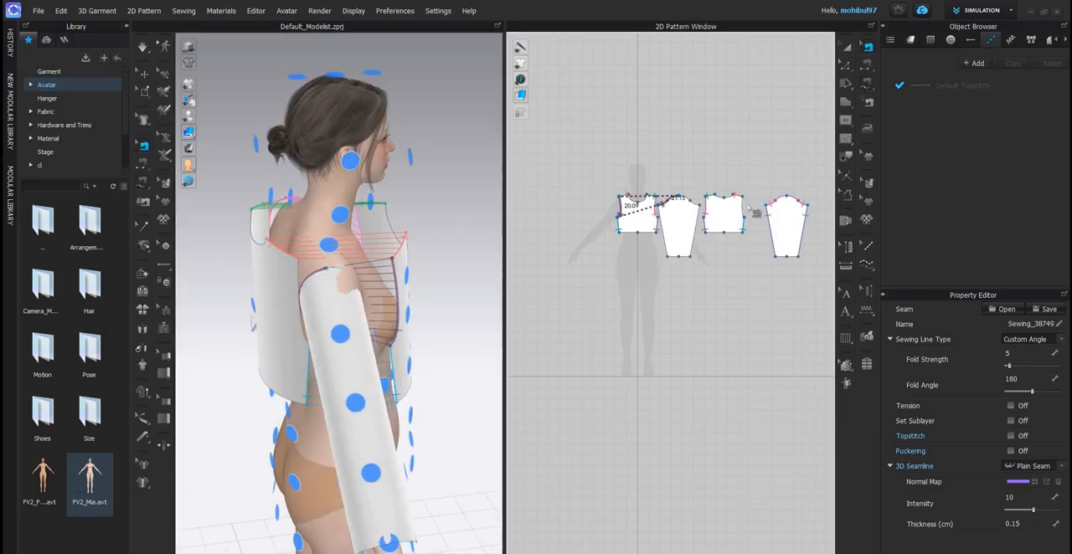
{"action": "scroll", "coordinate": [748, 202], "scroll_direction": "up", "scroll_amount": 3}
{"action": "key", "text": "Delete"}
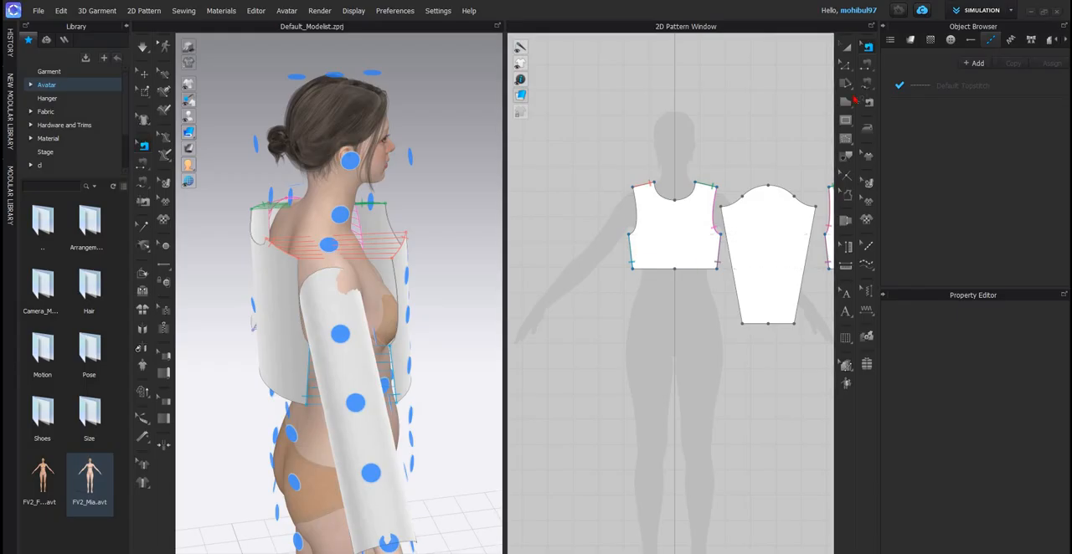
- Sew the front's right armhole to the far half of the original sleeve's cap with Free Sewing
{"action": "left_click", "coordinate": [635, 187]}
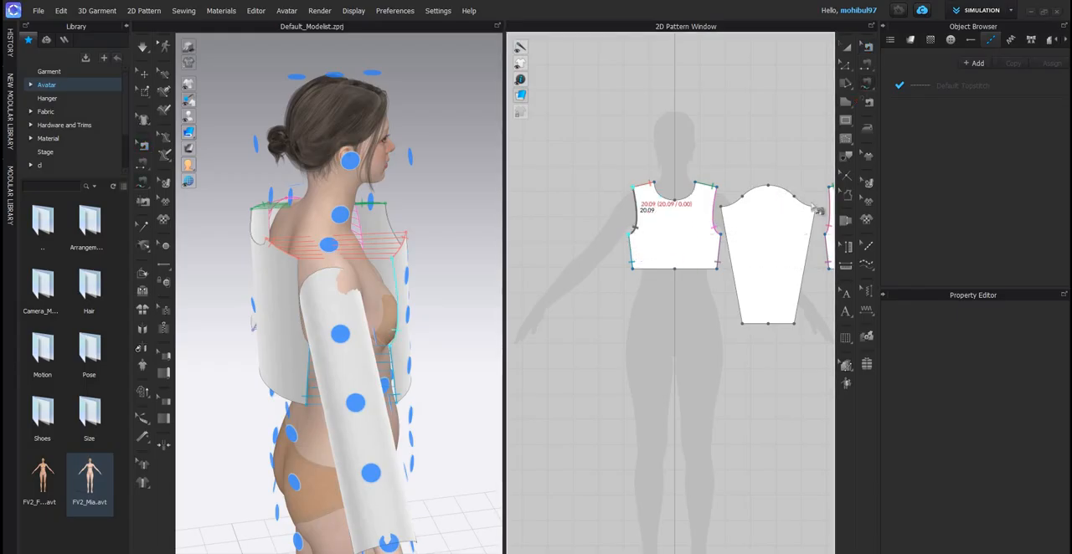
{"action": "left_click", "coordinate": [814, 207]}
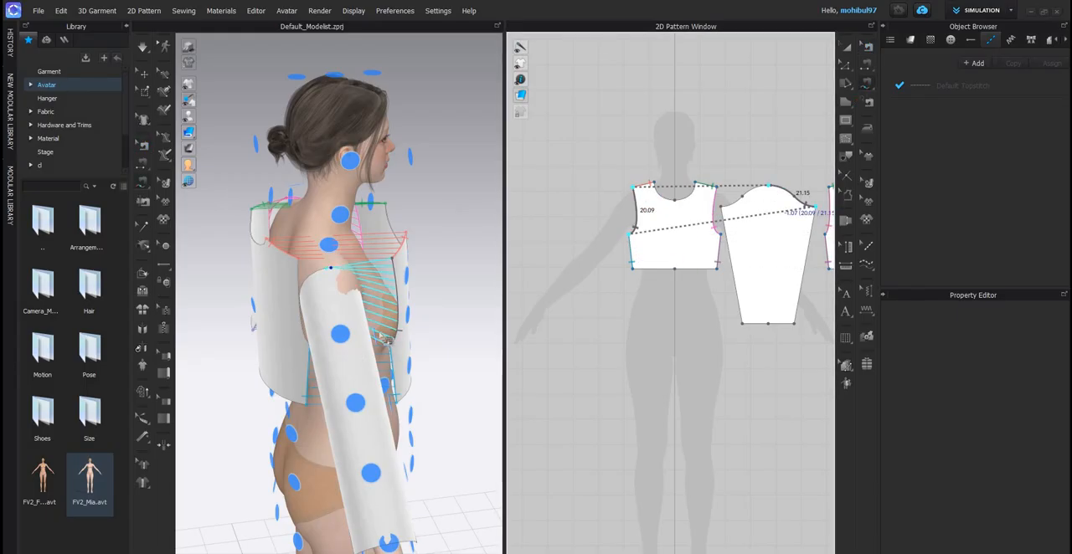
{"action": "left_click", "coordinate": [768, 185]}
- Sew the back's right armhole to the remaining half of the original sleeve's cap with Free Sewing
{"action": "scroll", "coordinate": [461, 337], "scroll_direction": "down", "scroll_amount": 3}
{"action": "right_click_drag", "start_coordinate": [359, 364], "coordinate": [461, 337]}
{"action": "scroll", "coordinate": [729, 228], "scroll_direction": "down", "scroll_amount": 5}
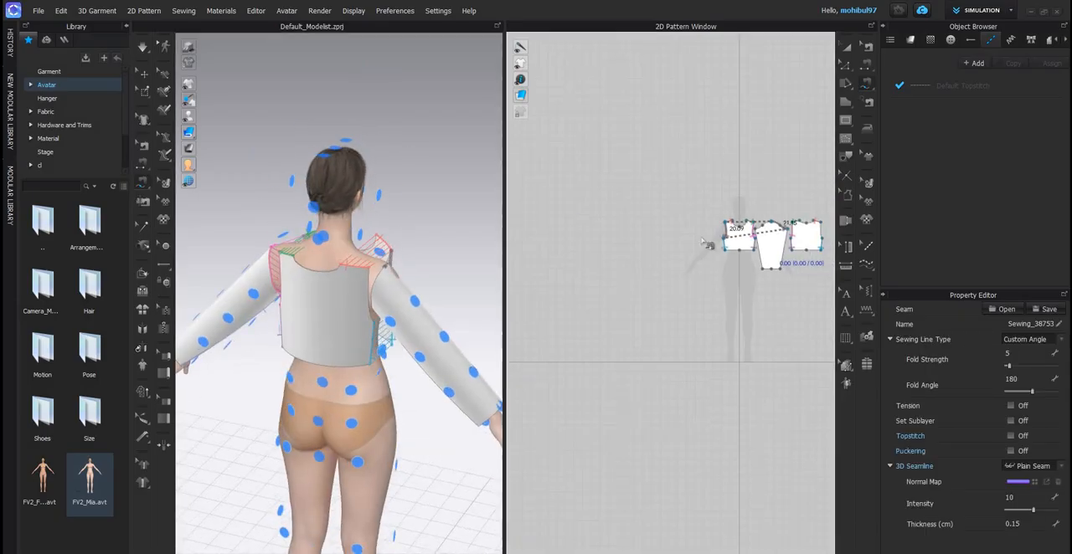
{"action": "scroll", "coordinate": [704, 235], "scroll_direction": "up", "scroll_amount": 4}
{"action": "left_click", "coordinate": [704, 238]}
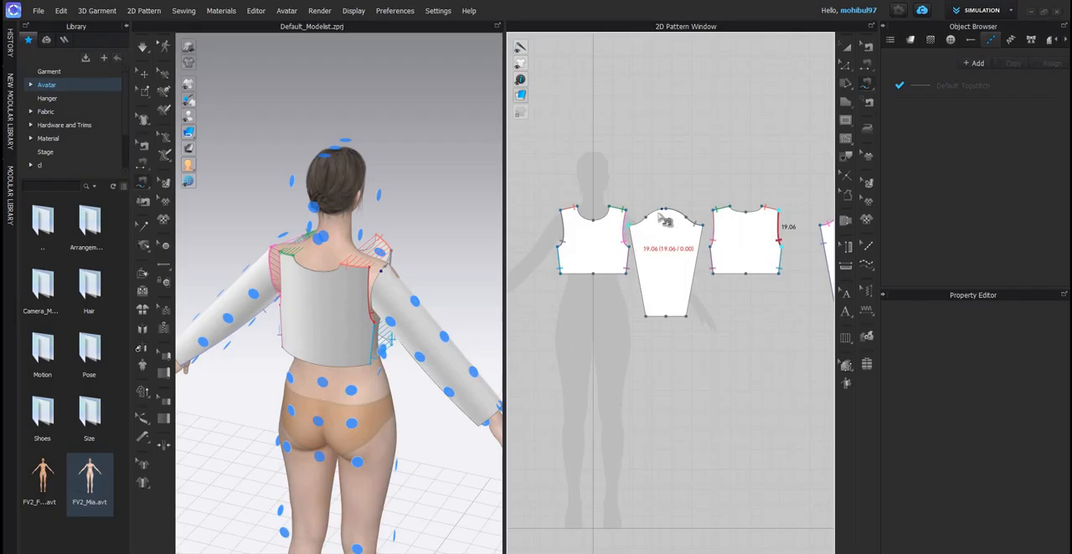
{"action": "scroll", "coordinate": [666, 211], "scroll_direction": "up", "scroll_amount": 5}
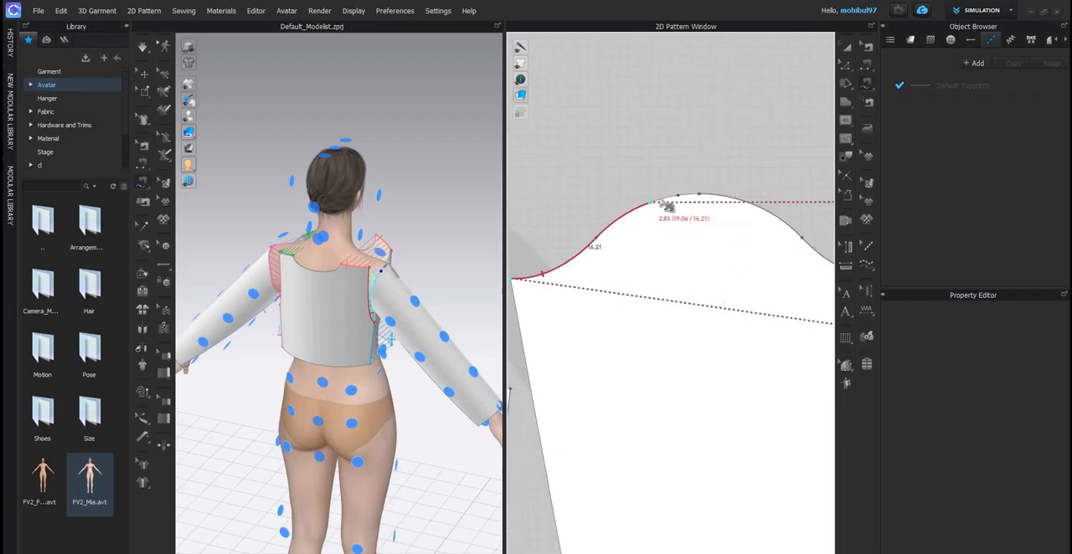
{"action": "scroll", "coordinate": [737, 199], "scroll_direction": "up", "scroll_amount": 2}
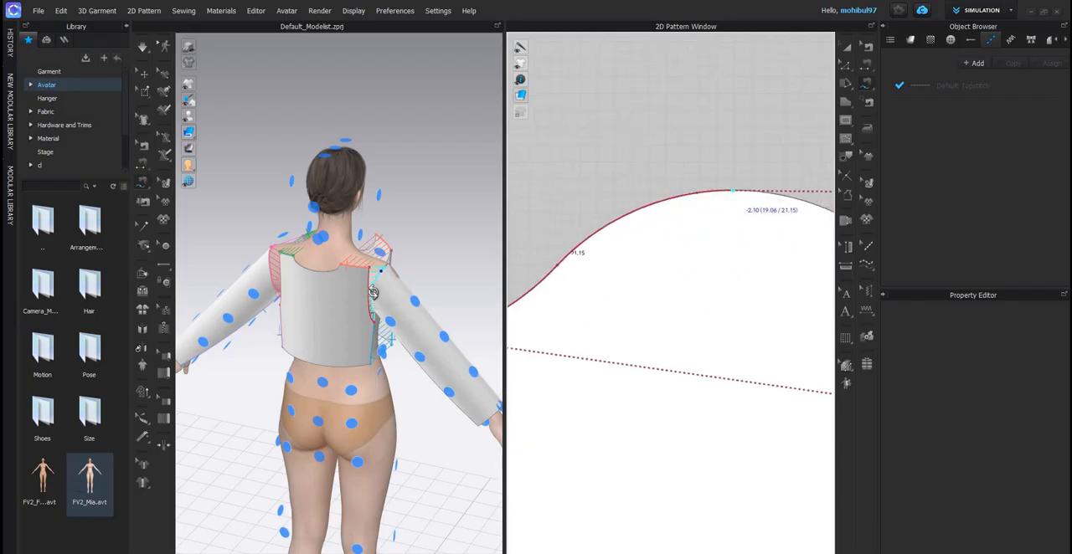
{"action": "left_click", "coordinate": [373, 293]}
- Examine the shoulder, side and sleeve seam lines around the avatar from the back and the front
{"action": "key", "text": "8"}
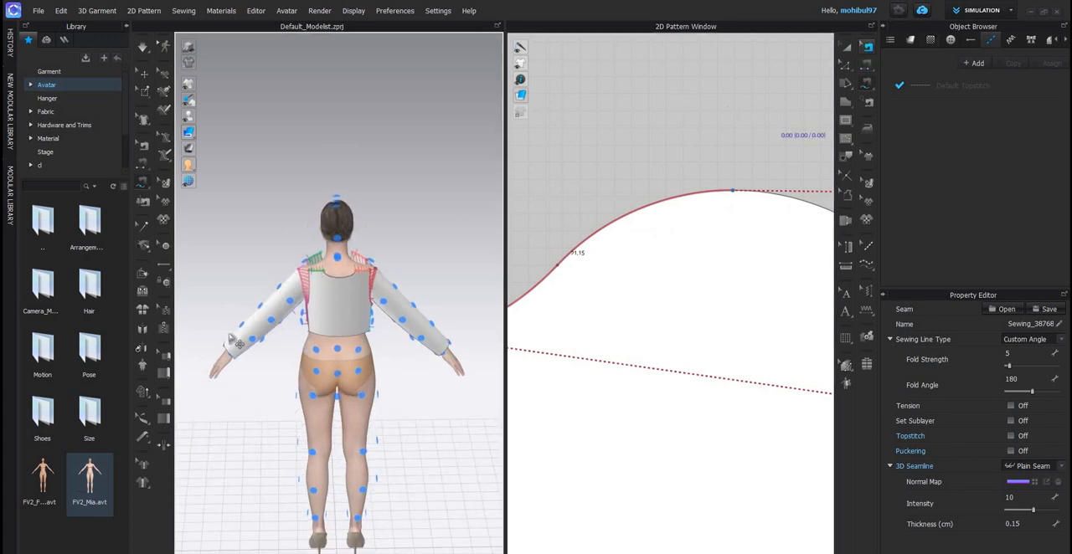
{"action": "key", "text": "a"}
{"action": "scroll", "coordinate": [293, 306], "scroll_direction": "down", "scroll_amount": 3}
{"action": "right_click_drag", "start_coordinate": [293, 306], "coordinate": [350, 296]}
{"action": "scroll", "coordinate": [349, 296], "scroll_direction": "up", "scroll_amount": 3}
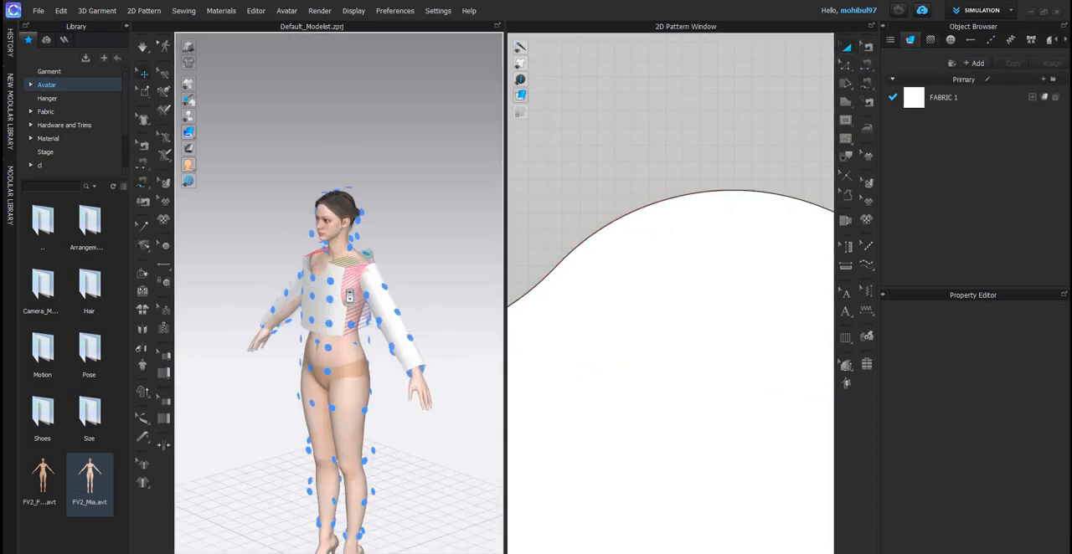
{"action": "key", "text": "2"}
{"action": "scroll", "coordinate": [401, 299], "scroll_direction": "up", "scroll_amount": 5}
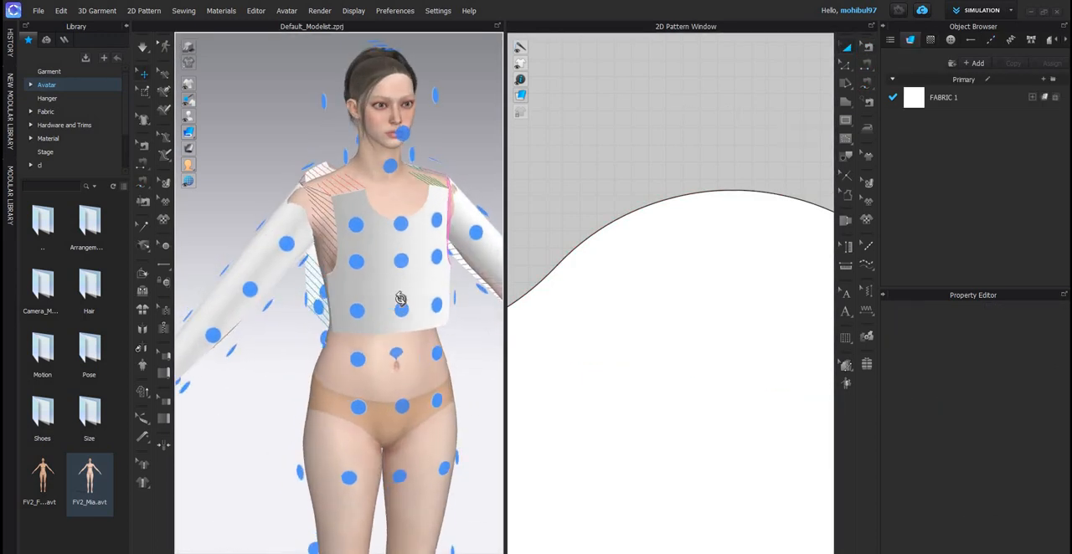
{"action": "scroll", "coordinate": [447, 313], "scroll_direction": "down", "scroll_amount": 2}
{"action": "scroll", "coordinate": [351, 313], "scroll_direction": "up", "scroll_amount": 2}
{"action": "right_click_drag", "start_coordinate": [351, 313], "coordinate": [421, 261]}
{"action": "scroll", "coordinate": [390, 285], "scroll_direction": "up", "scroll_amount": 2}
{"action": "scroll", "coordinate": [392, 258], "scroll_direction": "down", "scroll_amount": 4}
{"action": "mouse_move", "coordinate": [336, 255]}
{"action": "right_mouse_down"}
{"action": "mouse_move", "coordinate": [360, 258]}
{"action": "mouse_move", "coordinate": [317, 249]}
{"action": "right_mouse_up"}
{"action": "scroll", "coordinate": [368, 259], "scroll_direction": "down", "scroll_amount": 3}
{"action": "scroll", "coordinate": [386, 258], "scroll_direction": "up", "scroll_amount": 3}
{"action": "scroll", "coordinate": [322, 255], "scroll_direction": "up", "scroll_amount": 2}
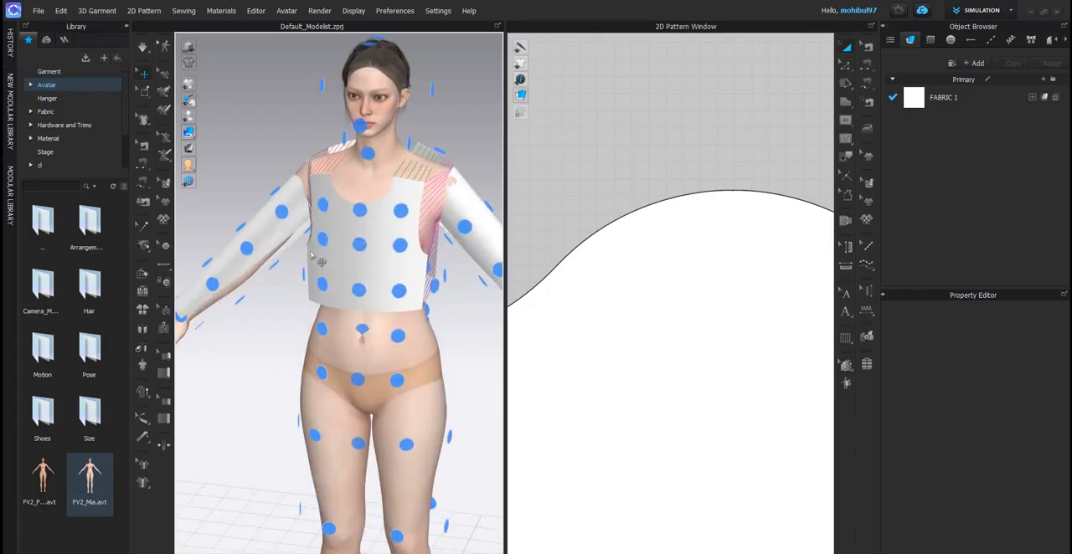
{"action": "scroll", "coordinate": [333, 241], "scroll_direction": "down", "scroll_amount": 3}
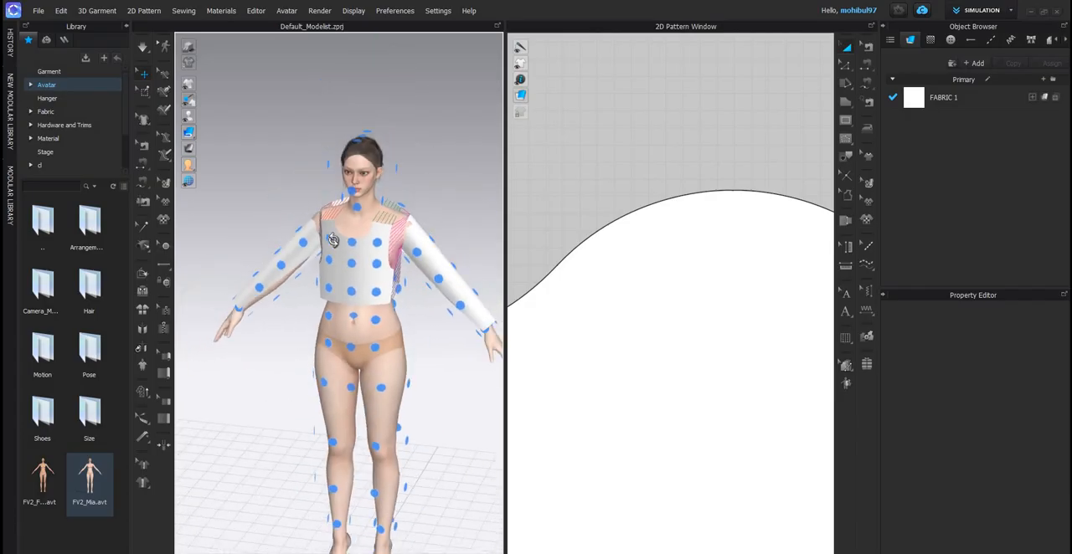
- Hide the avatar's arrangement points and simulate the top so it drapes on the avatar
{"action": "left_click", "coordinate": [220, 118]}
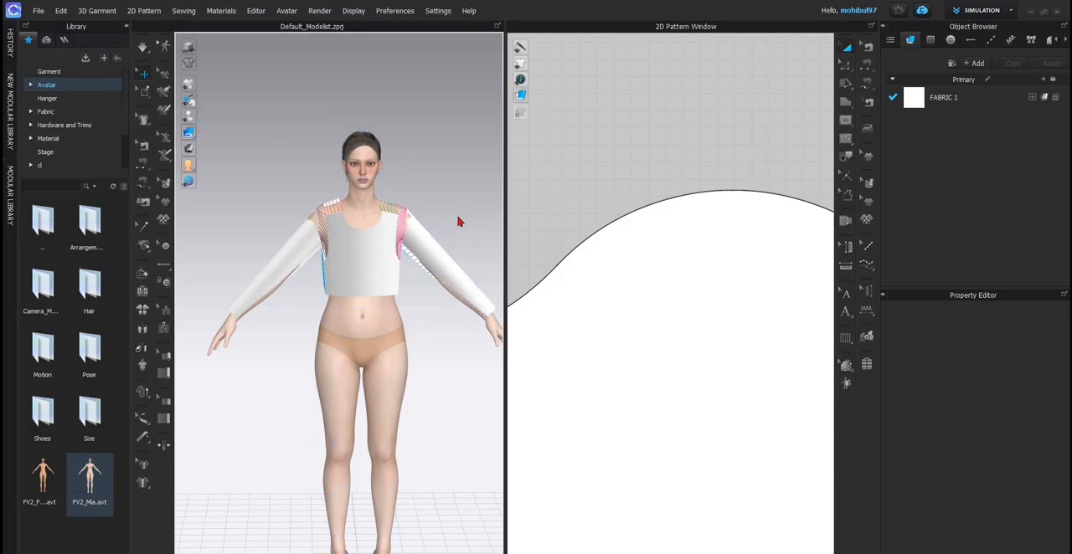
{"action": "key", "text": "space"}
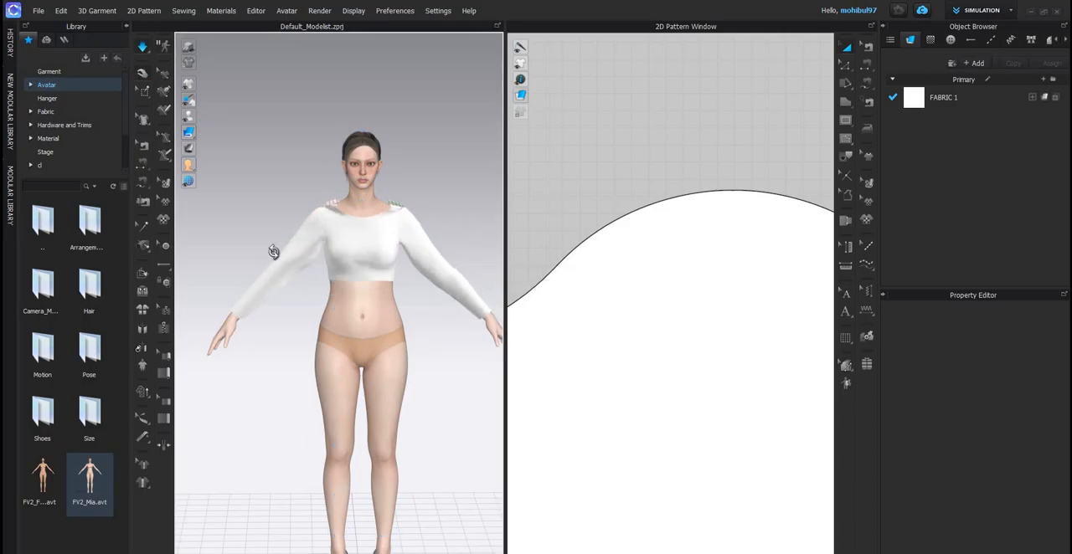
{"action": "right_click_drag", "start_coordinate": [360, 293], "coordinate": [144, 50]}
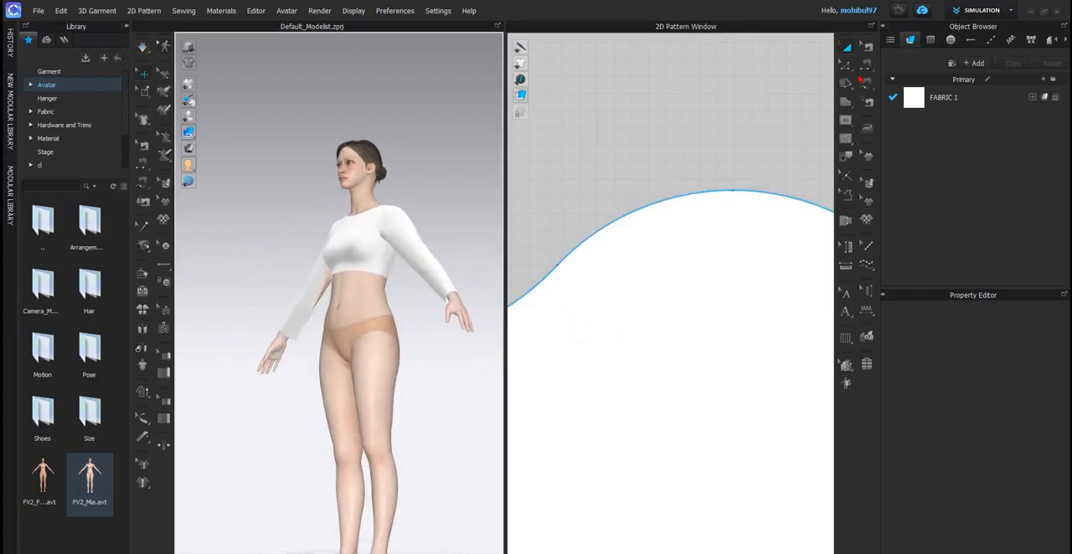
- Sew the original sleeve's two long underarm edges together with Segment Sewing and restart the simulation
{"action": "scroll", "coordinate": [604, 360], "scroll_direction": "down", "scroll_amount": 10}
{"action": "left_click", "coordinate": [867, 65]}
{"action": "left_click", "coordinate": [600, 363]}
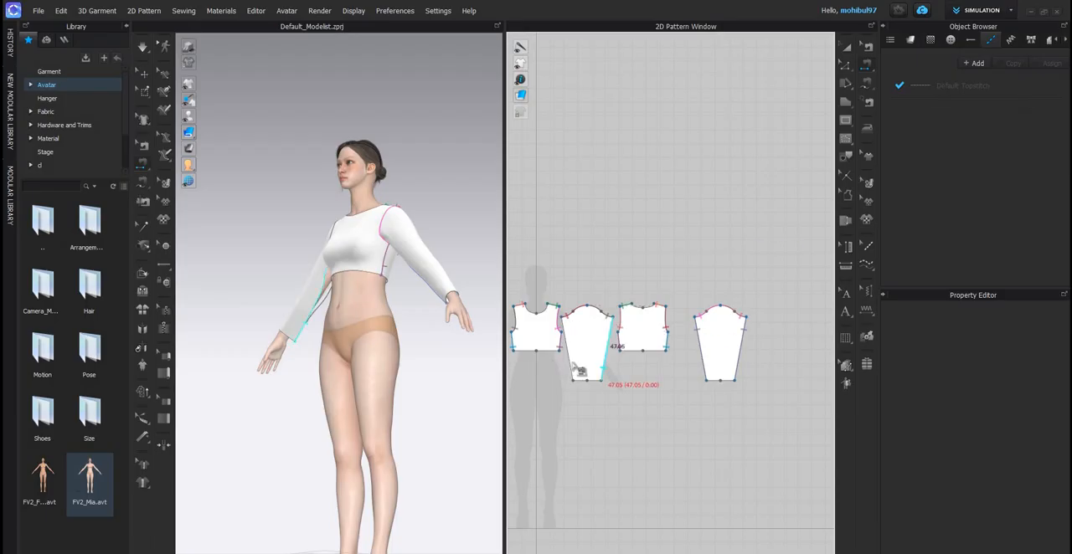
{"action": "left_click", "coordinate": [572, 361]}
{"action": "left_click", "coordinate": [315, 351]}
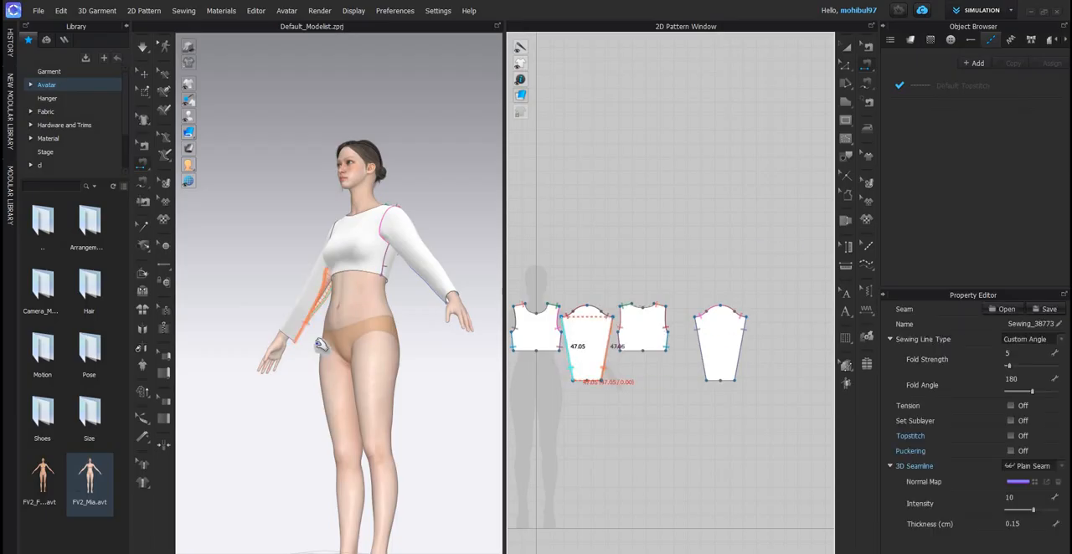
{"action": "key", "text": "space"}
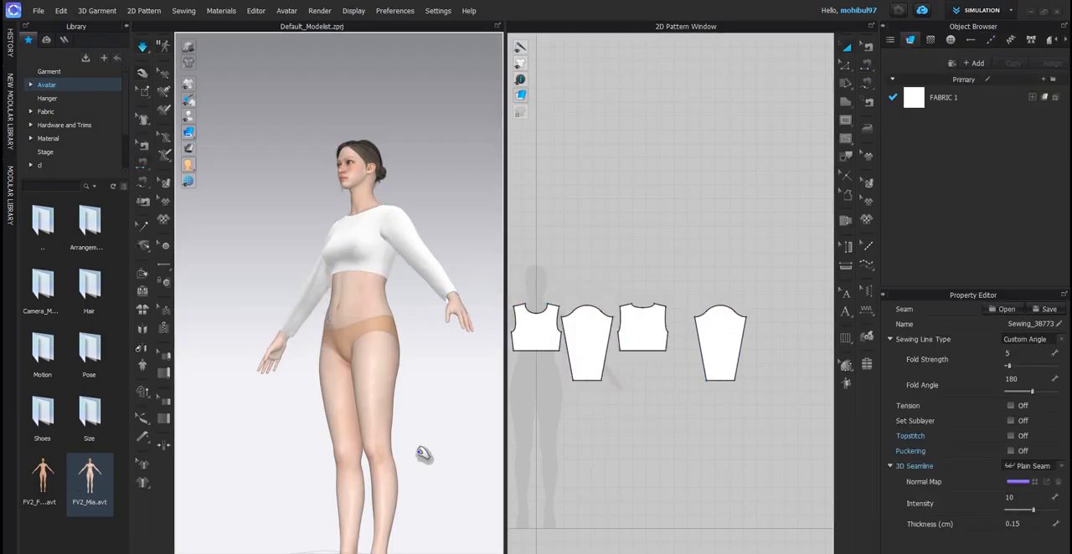
- Switch to the dcds.png reference image and examine the top's neckline, gathers and sleeves
{"action": "key", "text": "2"}
{"action": "left_click", "coordinate": [867, 64]}
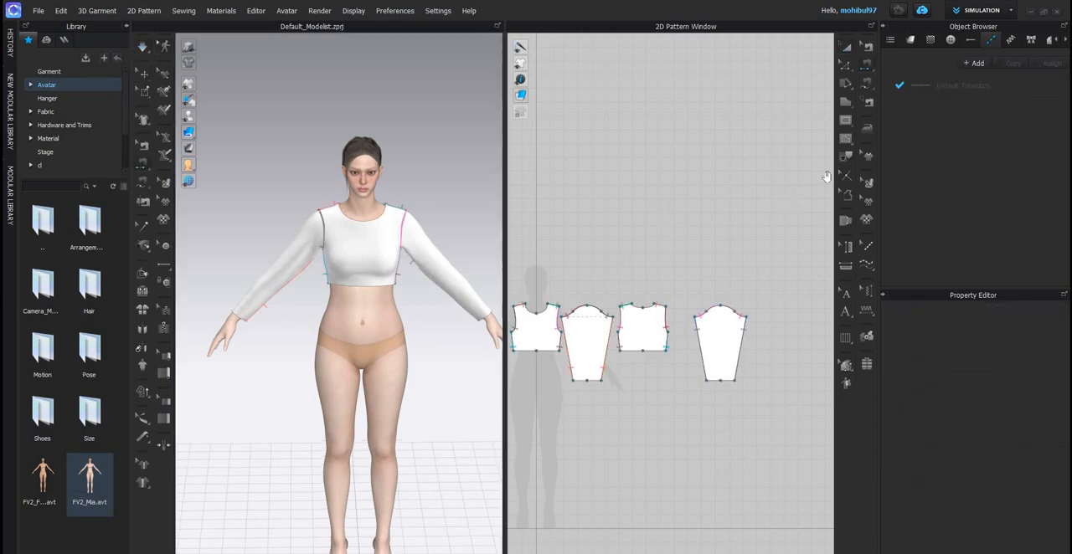
{"action": "key", "text": "alt+Tab"}
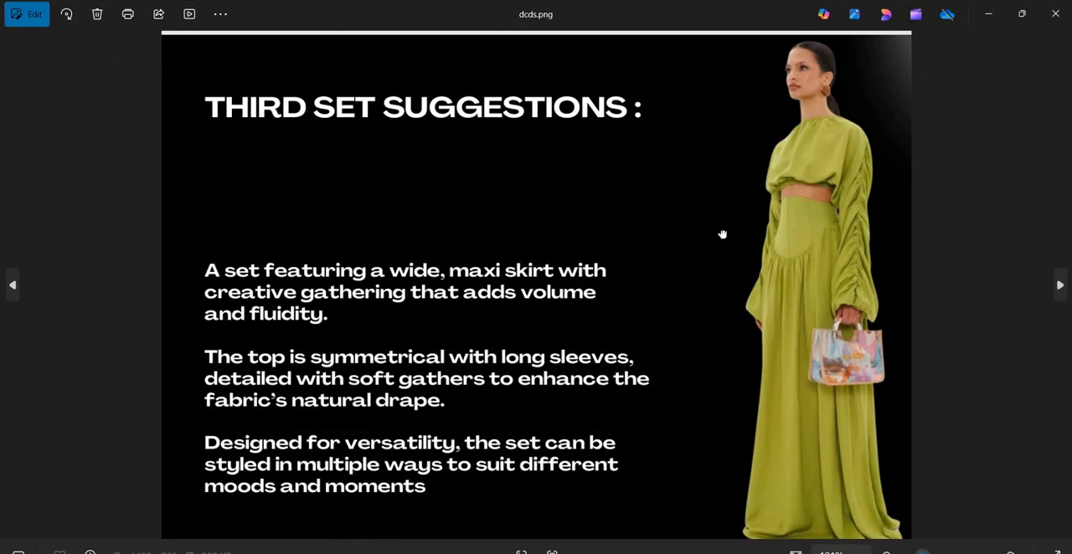
{"action": "scroll", "coordinate": [722, 234], "scroll_direction": "up", "scroll_amount": 5, "text": "ctrl"}
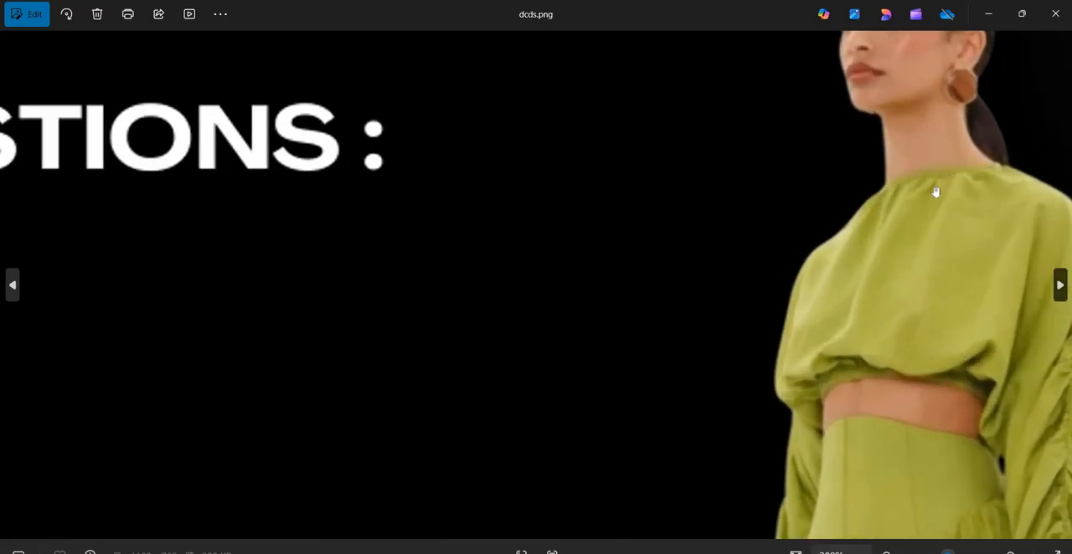
{"action": "scroll", "coordinate": [917, 243], "scroll_direction": "down", "scroll_amount": 2, "text": "ctrl"}
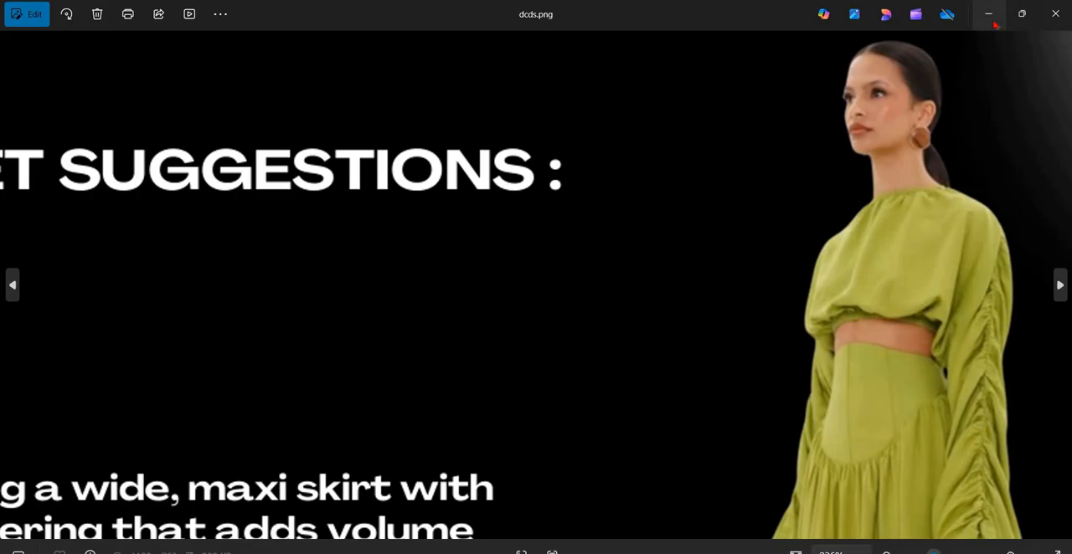
{"action": "scroll", "coordinate": [963, 92], "scroll_direction": "down", "scroll_amount": 3}
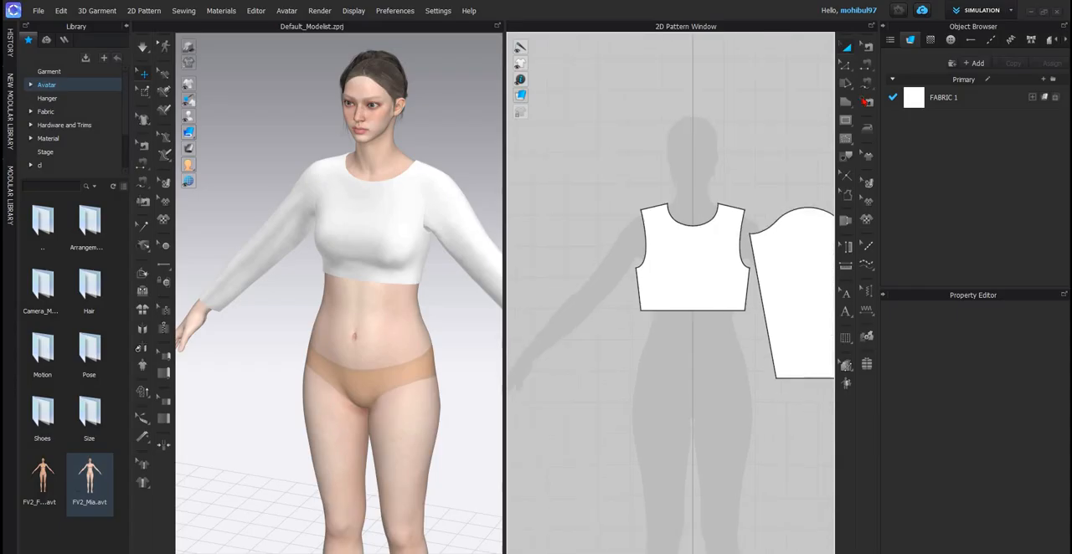
- Draw a thin rectangular neckband about 37.7 by 1.4 cm above the front neckline and wrap it around the avatar's neck with an arrangement point
{"action": "left_click", "coordinate": [845, 101]}
{"action": "left_click_drag", "start_coordinate": [650, 178], "coordinate": [770, 182]}
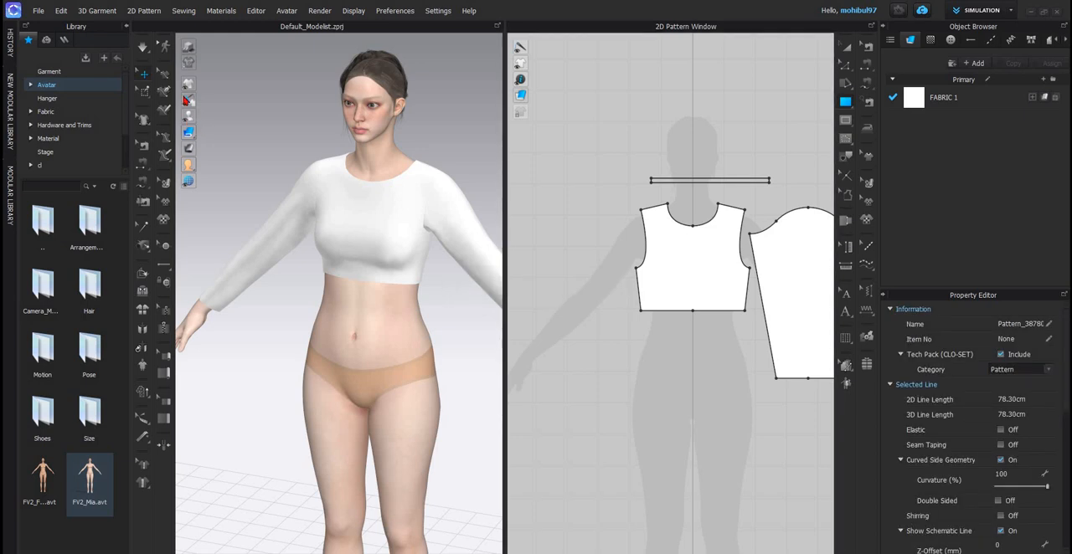
{"action": "left_click", "coordinate": [189, 130]}
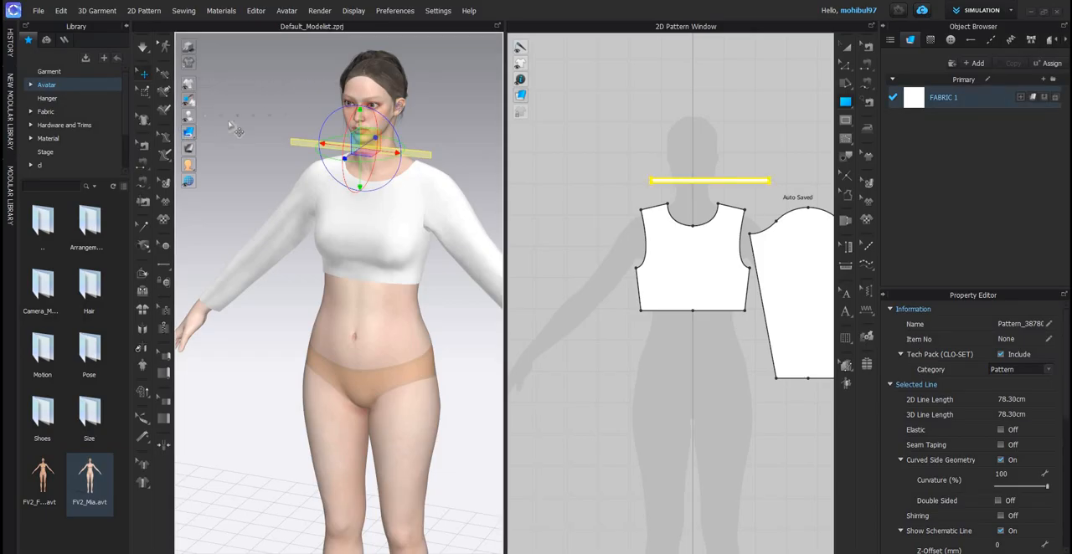
{"action": "key", "text": "shift+f"}
{"action": "scroll", "coordinate": [366, 261], "scroll_direction": "up", "scroll_amount": 4}
{"action": "right_click_drag", "start_coordinate": [331, 219], "coordinate": [377, 159]}
{"action": "middle_click_drag", "start_coordinate": [373, 147], "coordinate": [367, 227]}
{"action": "left_click", "coordinate": [347, 198]}
{"action": "scroll", "coordinate": [447, 172], "scroll_direction": "down", "scroll_amount": 4}
{"action": "right_click_drag", "start_coordinate": [482, 159], "coordinate": [399, 175]}
- Split the neckband's lower edge into two equal segments with Uniform Split
{"action": "left_click", "coordinate": [864, 86]}
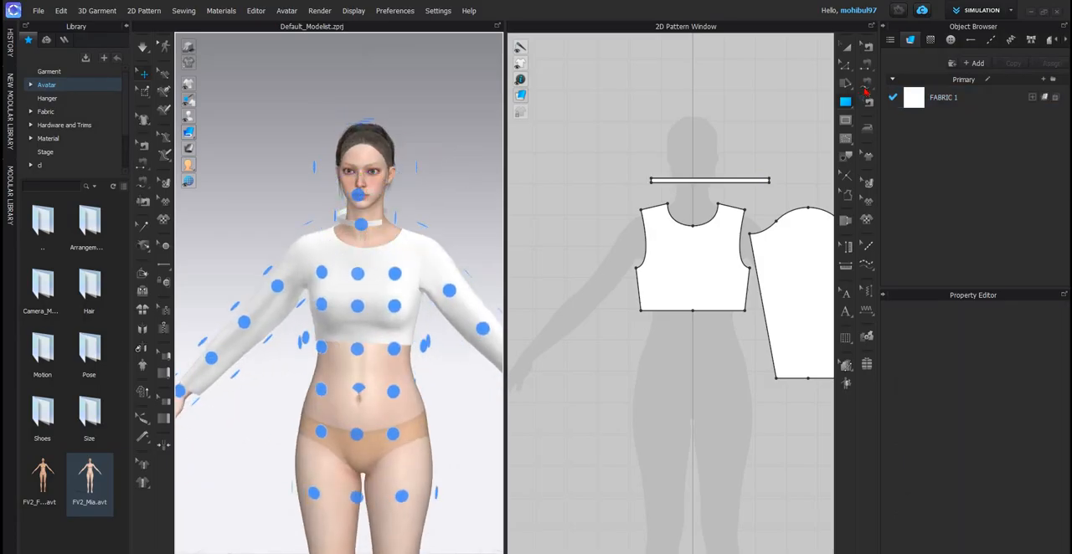
{"action": "left_click", "coordinate": [718, 204]}
{"action": "left_click", "coordinate": [667, 205]}
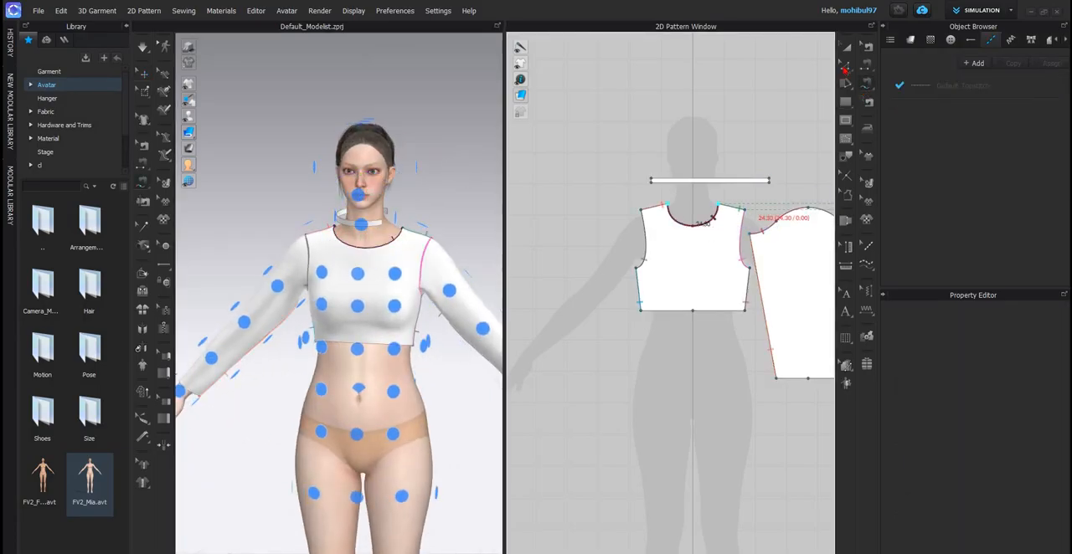
{"action": "left_click", "coordinate": [846, 65]}
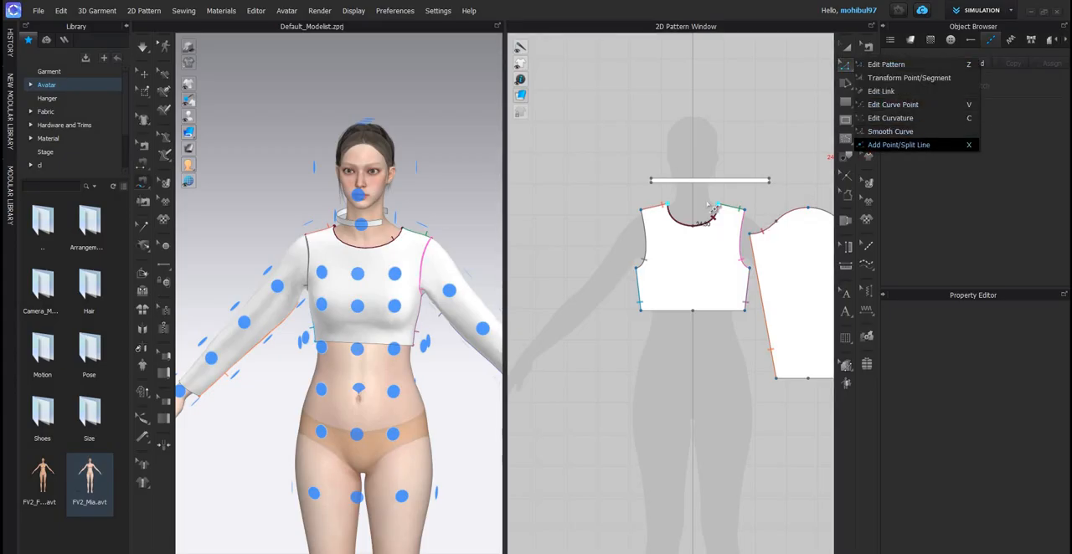
{"action": "left_click", "coordinate": [874, 145]}
{"action": "right_click", "coordinate": [709, 182]}
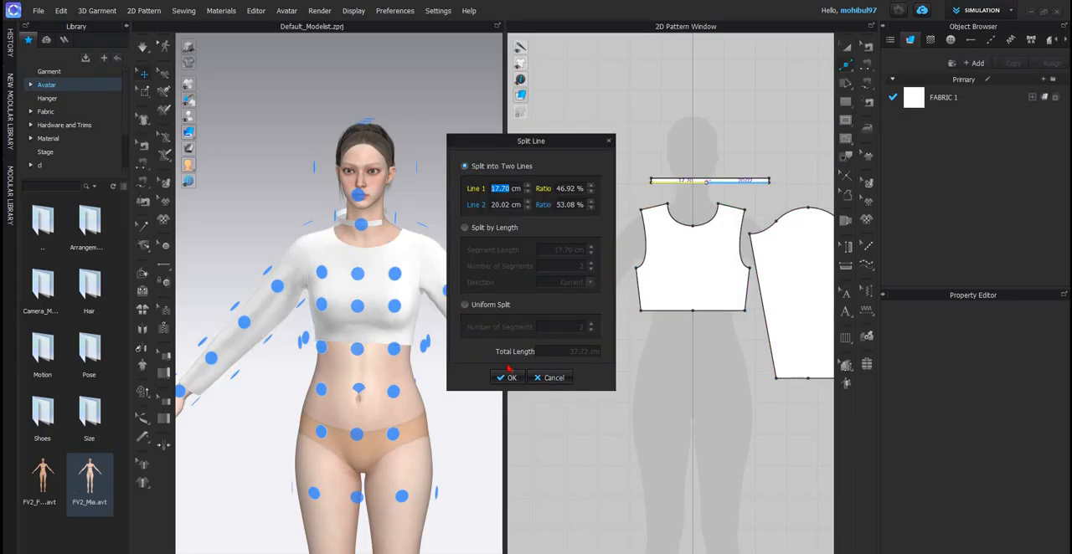
{"action": "left_click", "coordinate": [466, 305]}
{"action": "key", "text": "Return"}
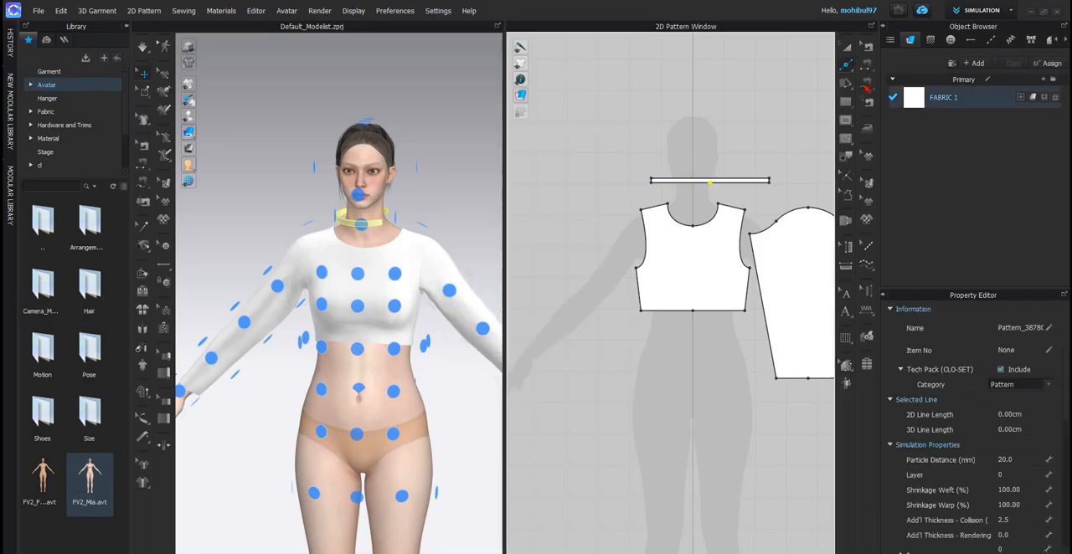
- Sew the front bodice's neckline to one half of the neckband's lower edge with Free Sewing
{"action": "left_click", "coordinate": [718, 206]}
{"action": "left_click", "coordinate": [668, 204]}
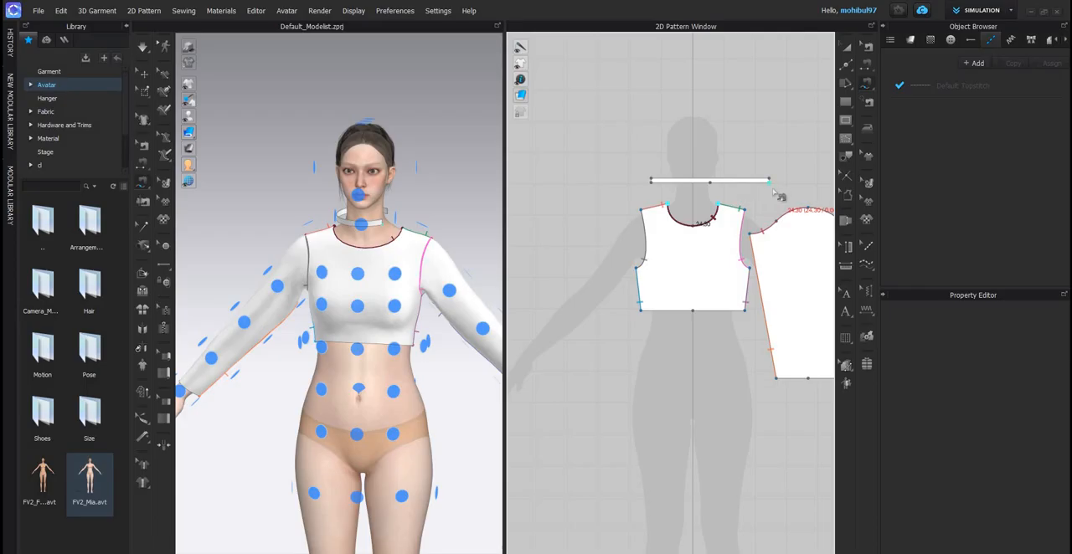
{"action": "left_click", "coordinate": [769, 181]}
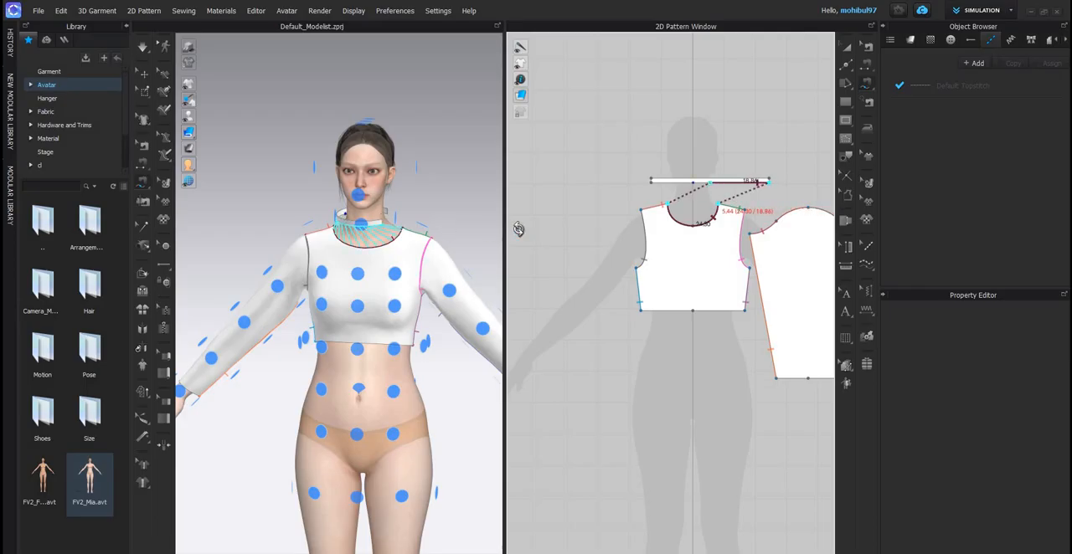
{"action": "left_click", "coordinate": [709, 182]}
- Sew the back bodice's neckline to the remaining half of the neckband's lower edge with Free Sewing
{"action": "scroll", "coordinate": [447, 230], "scroll_direction": "up", "scroll_amount": 3}
{"action": "right_click_drag", "start_coordinate": [446, 231], "coordinate": [727, 238]}
{"action": "scroll", "coordinate": [494, 241], "scroll_direction": "down", "scroll_amount": 3}
{"action": "scroll", "coordinate": [586, 226], "scroll_direction": "down", "scroll_amount": 5}
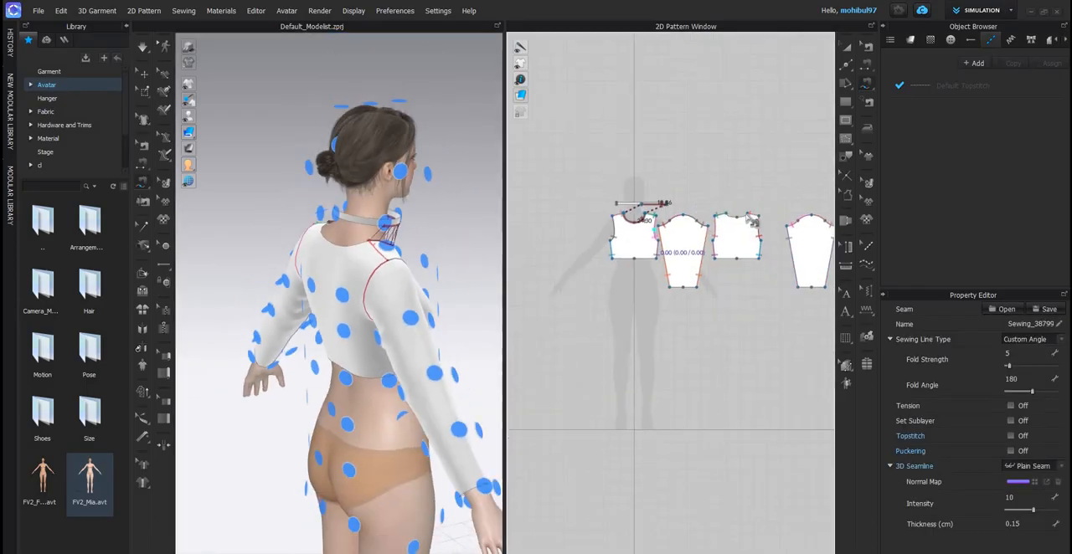
{"action": "left_click", "coordinate": [722, 217]}
{"action": "left_click", "coordinate": [638, 210]}
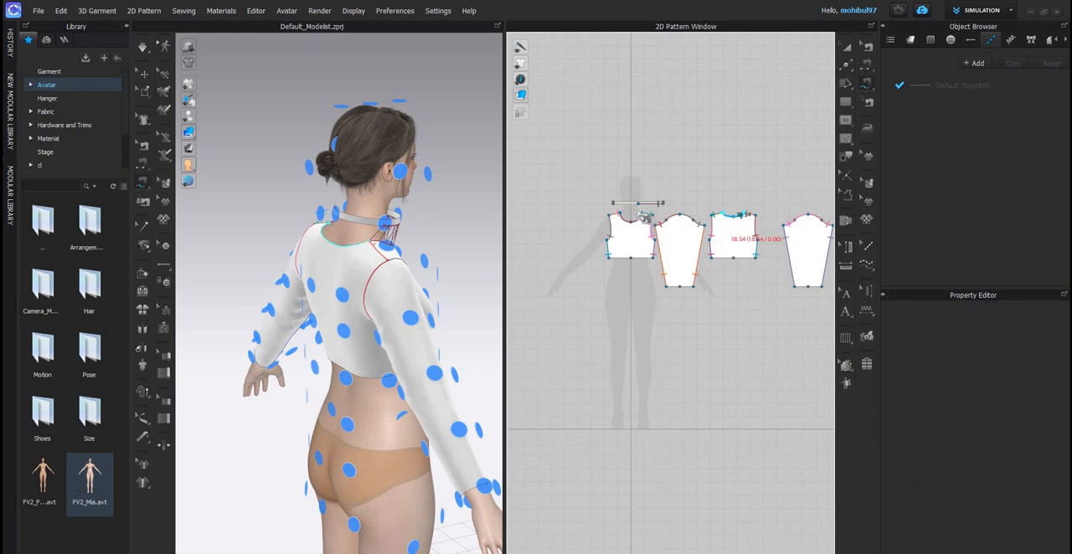
{"action": "scroll", "coordinate": [638, 210], "scroll_direction": "up", "scroll_amount": 5}
{"action": "left_click", "coordinate": [579, 206]}
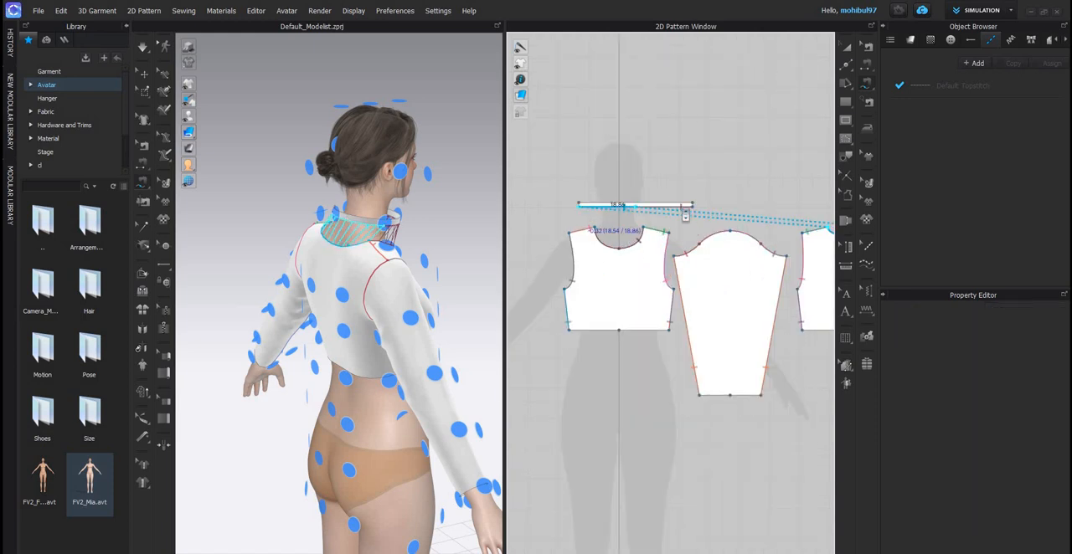
- Simulate the top so the neckband joins the neckline, and view the avatar from the front
{"action": "scroll", "coordinate": [681, 207], "scroll_direction": "up", "scroll_amount": 5}
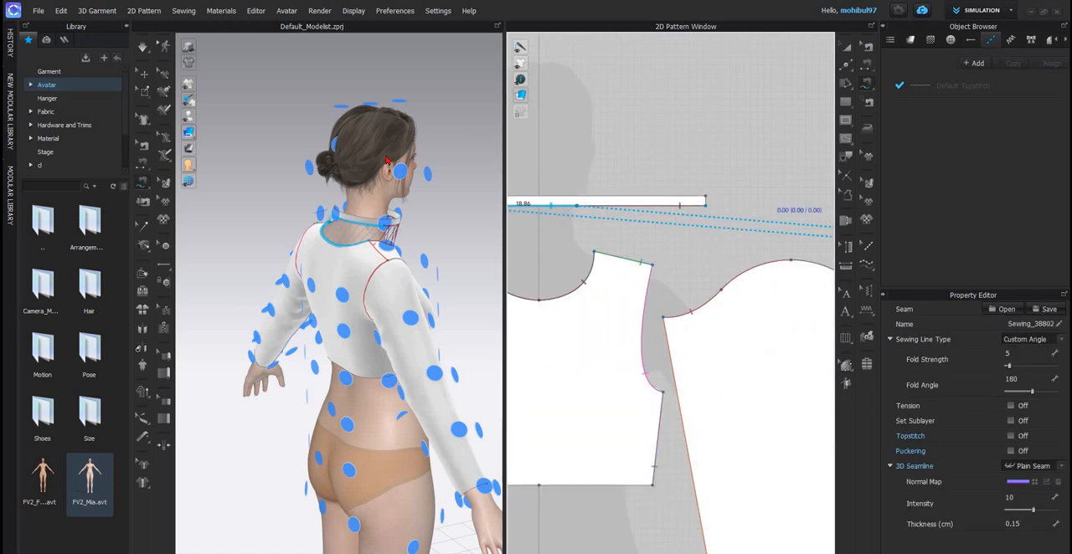
{"action": "left_click", "coordinate": [845, 48]}
{"action": "key", "text": "space"}
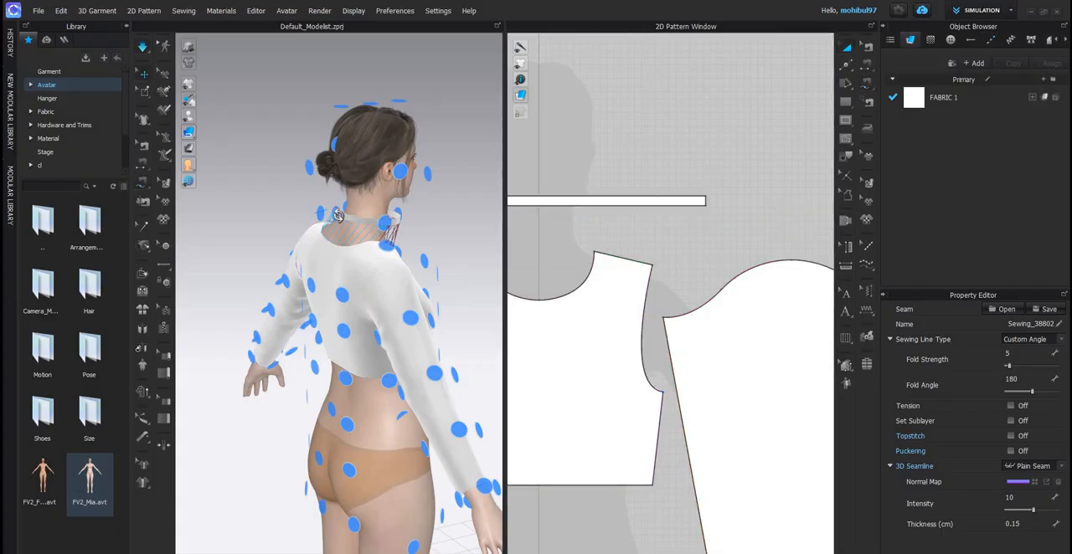
{"action": "right_click_drag", "start_coordinate": [259, 203], "coordinate": [723, 182]}
{"action": "key", "text": "2"}
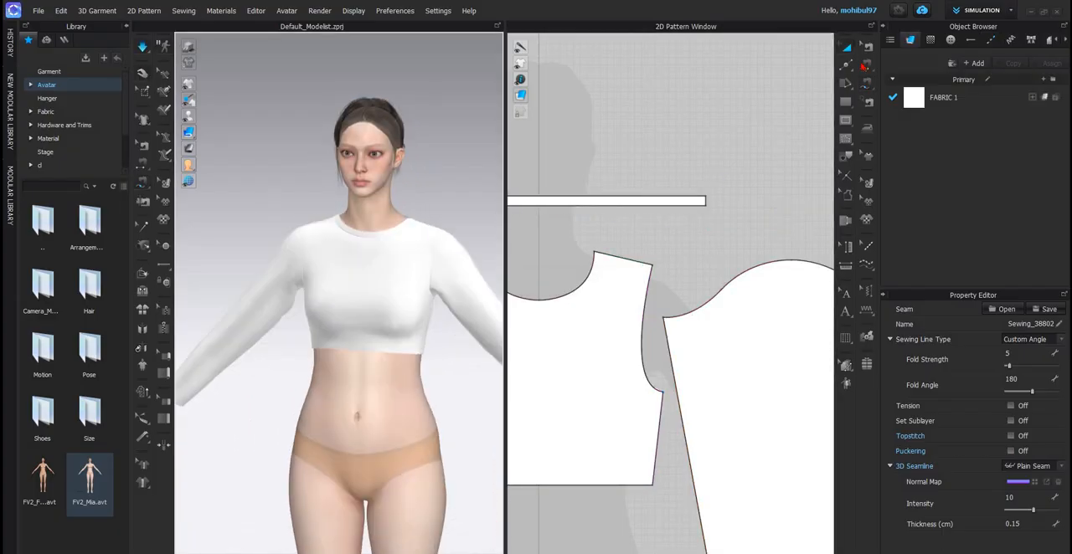
- Sew the neckband's two short ends together with Segment Sewing and simulate the closed neckband on the avatar
{"action": "key", "text": "n"}
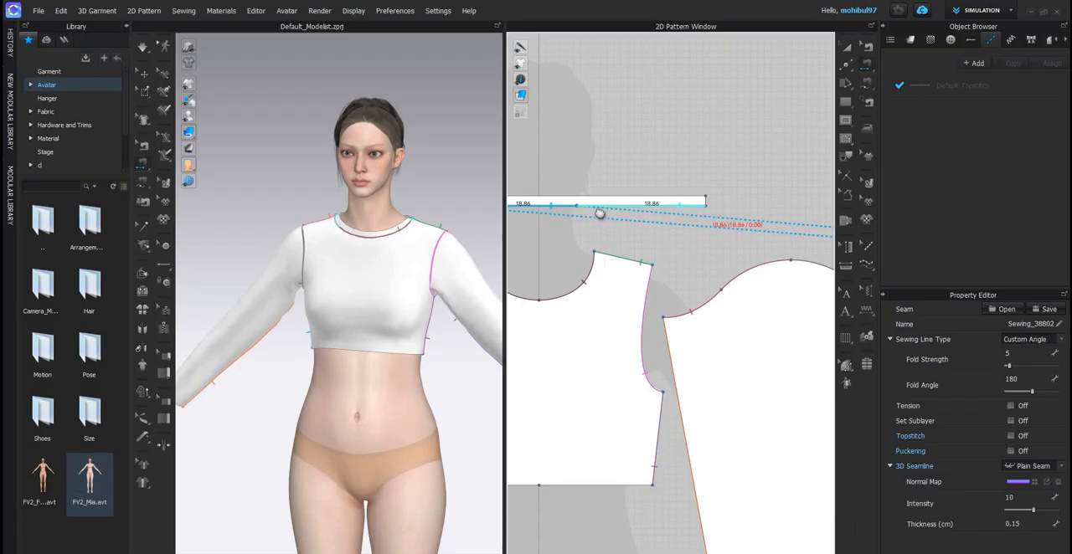
{"action": "scroll", "coordinate": [596, 231], "scroll_direction": "down", "scroll_amount": 5}
{"action": "scroll", "coordinate": [589, 226], "scroll_direction": "up", "scroll_amount": 7}
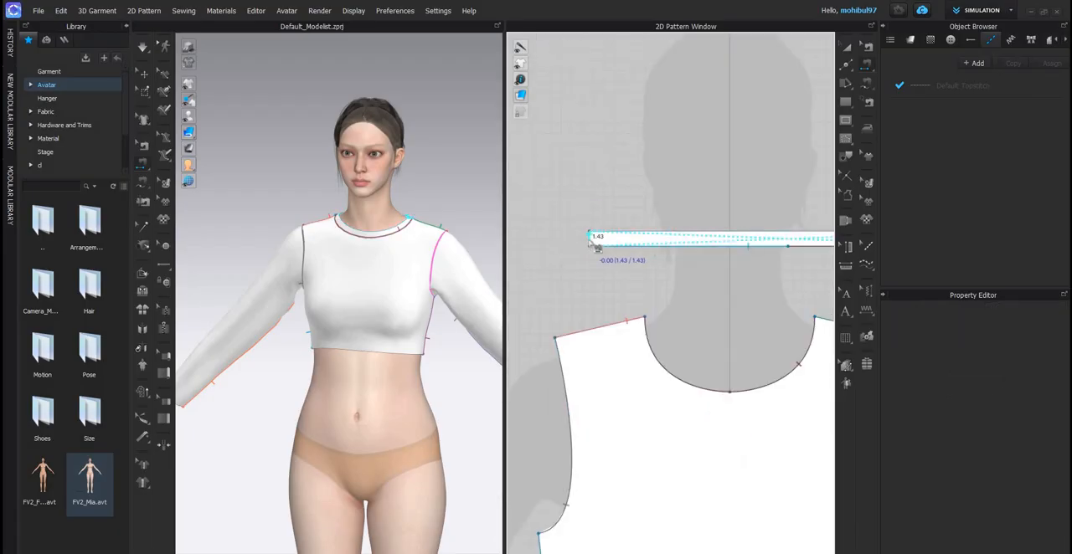
{"action": "left_click", "coordinate": [591, 239]}
{"action": "key", "text": "space"}
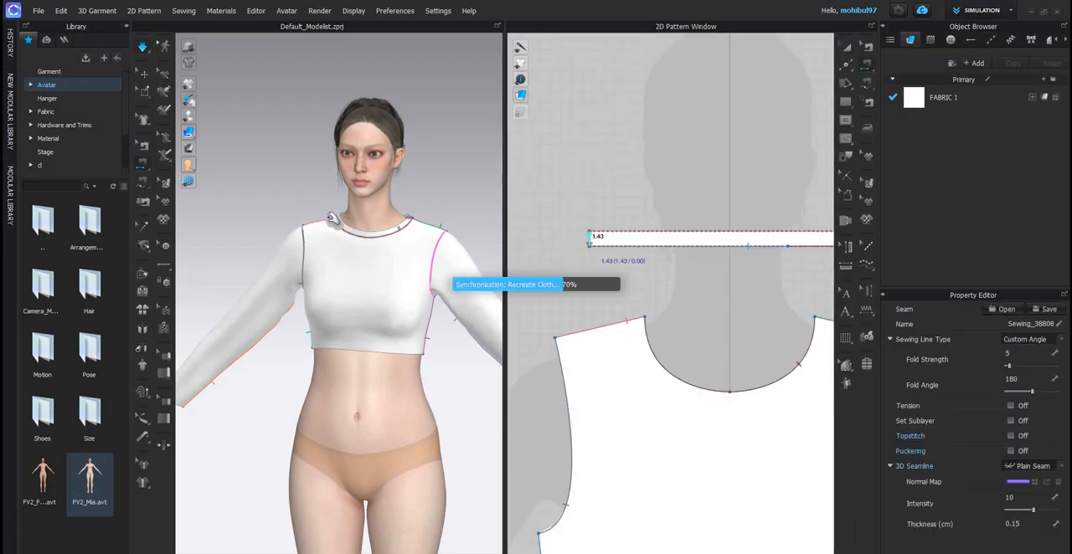
{"action": "key", "text": "q"}
{"action": "mouse_move", "coordinate": [376, 241]}
{"action": "right_mouse_down"}
{"action": "mouse_move", "coordinate": [362, 228]}
{"action": "mouse_move", "coordinate": [358, 240]}
{"action": "right_mouse_up"}
{"action": "key", "text": "2"}
{"action": "scroll", "coordinate": [359, 221], "scroll_direction": "down", "scroll_amount": 3}
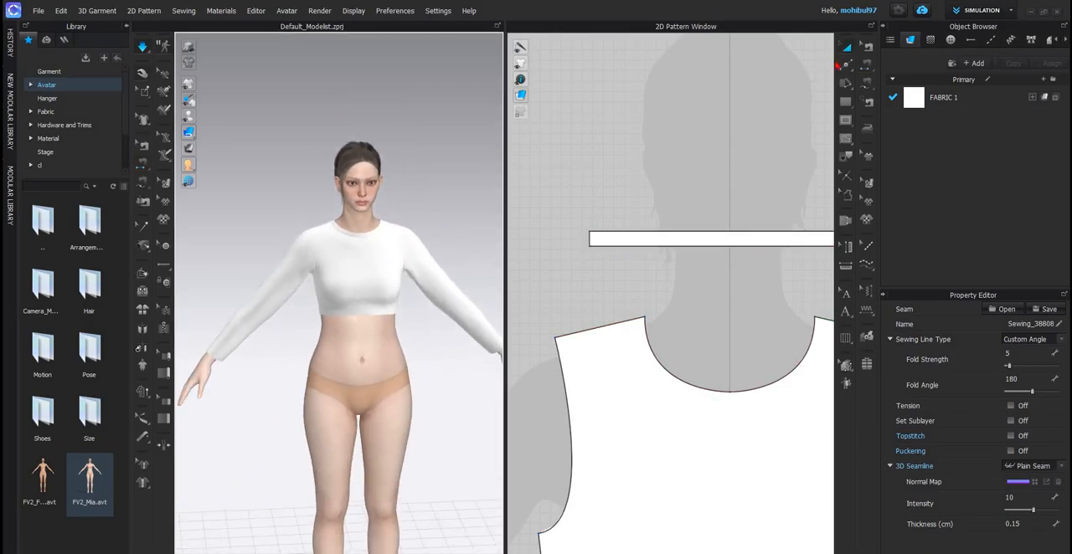
- Delete the midpoints on the hem edges of the front, the back and both sleeves with Edit Pattern
{"action": "left_click", "coordinate": [845, 65]}
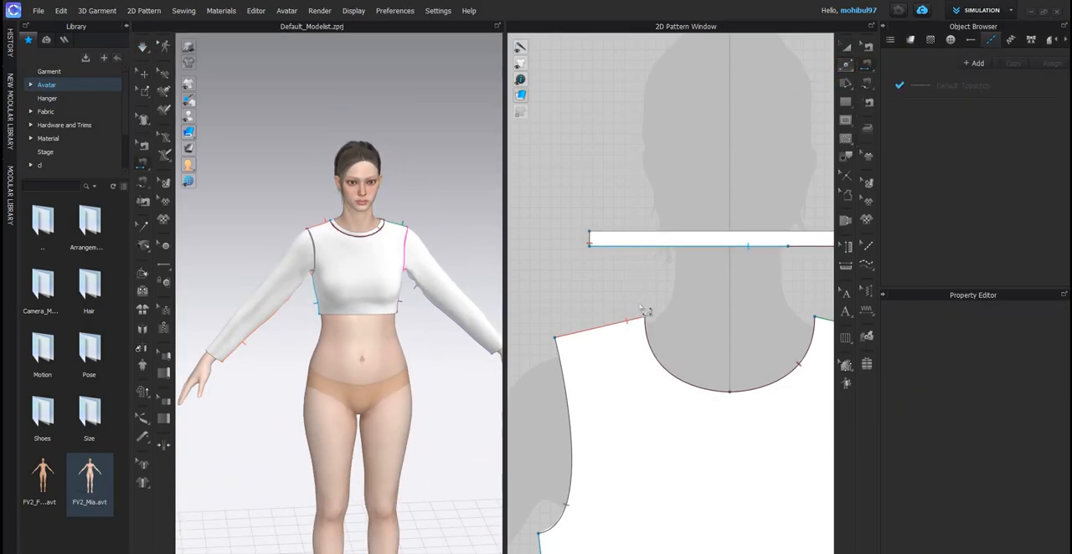
{"action": "scroll", "coordinate": [639, 316], "scroll_direction": "down", "scroll_amount": 6}
{"action": "scroll", "coordinate": [642, 312], "scroll_direction": "up", "scroll_amount": 5}
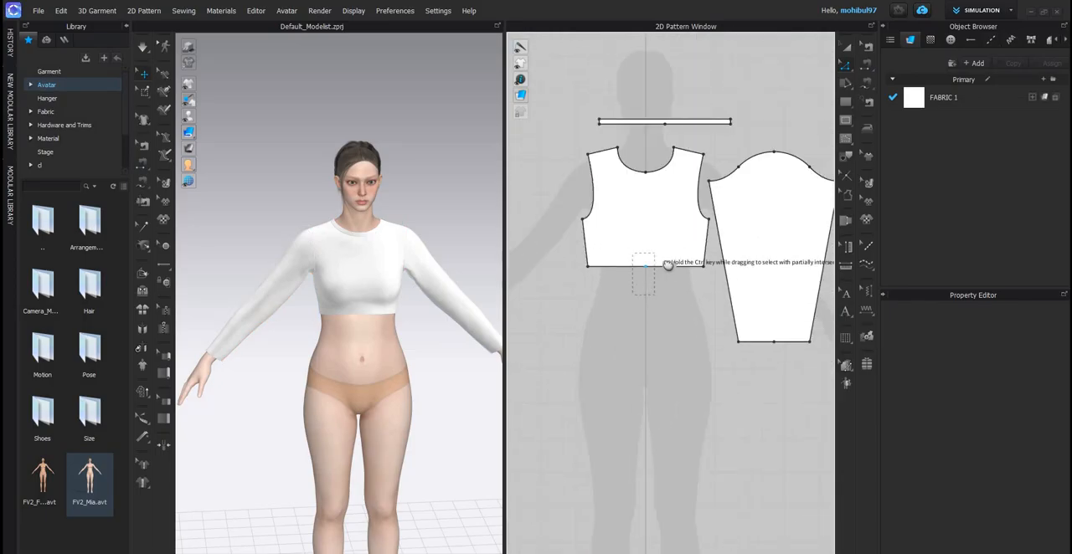
{"action": "left_click", "coordinate": [660, 265]}
{"action": "left_click", "coordinate": [644, 318]}
{"action": "scroll", "coordinate": [655, 260], "scroll_direction": "down", "scroll_amount": 5}
{"action": "middle_click_drag", "start_coordinate": [696, 265], "coordinate": [643, 262]}
{"action": "scroll", "coordinate": [659, 235], "scroll_direction": "up", "scroll_amount": 3}
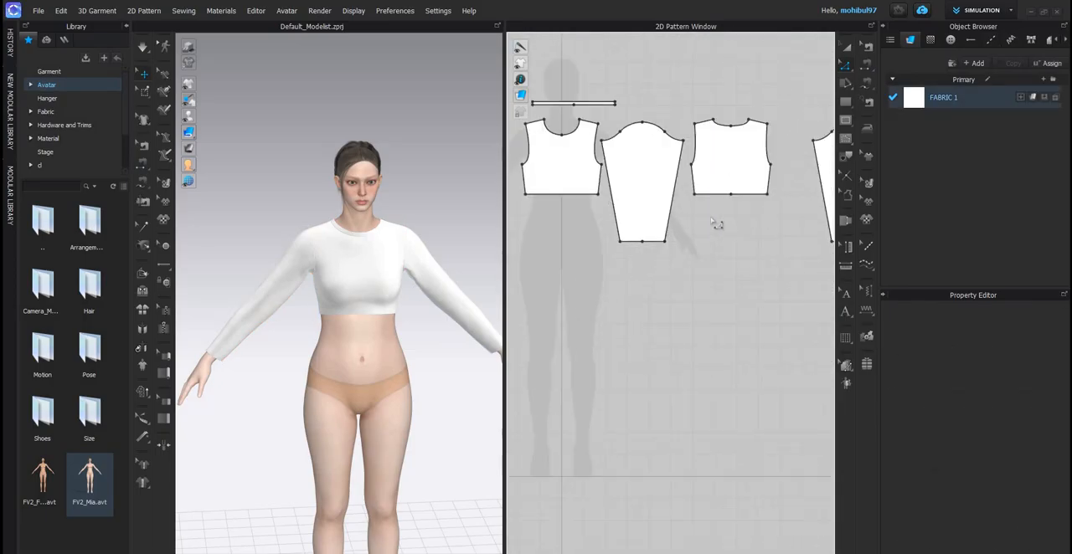
{"action": "left_click_drag", "start_coordinate": [632, 264], "coordinate": [650, 227]}
{"action": "scroll", "coordinate": [764, 245], "scroll_direction": "down", "scroll_amount": 3}
{"action": "scroll", "coordinate": [718, 220], "scroll_direction": "up", "scroll_amount": 4}
{"action": "left_click_drag", "start_coordinate": [766, 232], "coordinate": [735, 267]}
- Examine the top on the full avatar and compare it with the skirt's waist panel and gathers in the reference image
{"action": "left_click", "coordinate": [355, 305]}
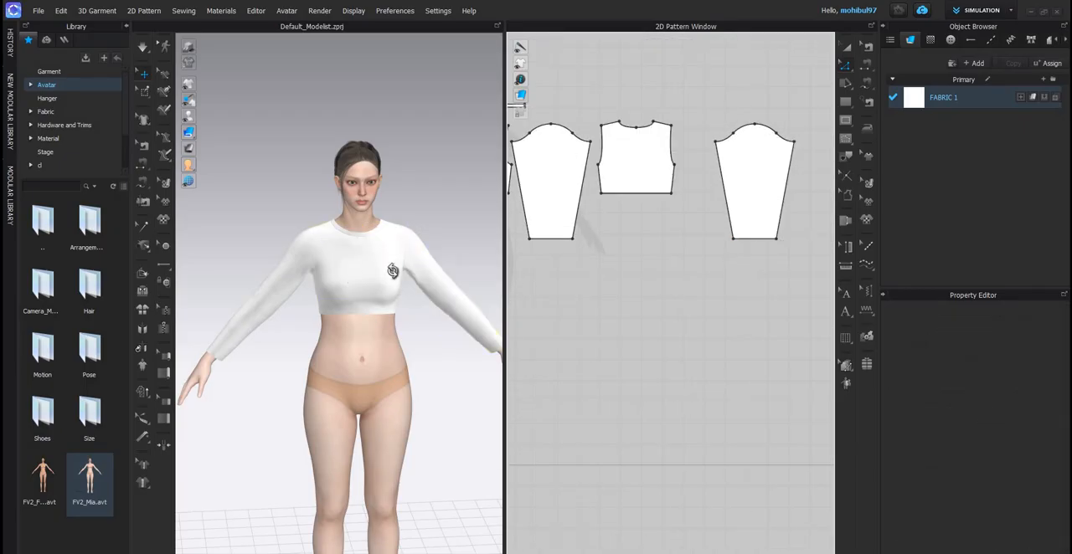
{"action": "scroll", "coordinate": [350, 275], "scroll_direction": "down", "scroll_amount": 3}
{"action": "right_click_drag", "start_coordinate": [348, 275], "coordinate": [374, 238]}
{"action": "scroll", "coordinate": [352, 247], "scroll_direction": "down", "scroll_amount": 3}
{"action": "scroll", "coordinate": [356, 246], "scroll_direction": "up", "scroll_amount": 3}
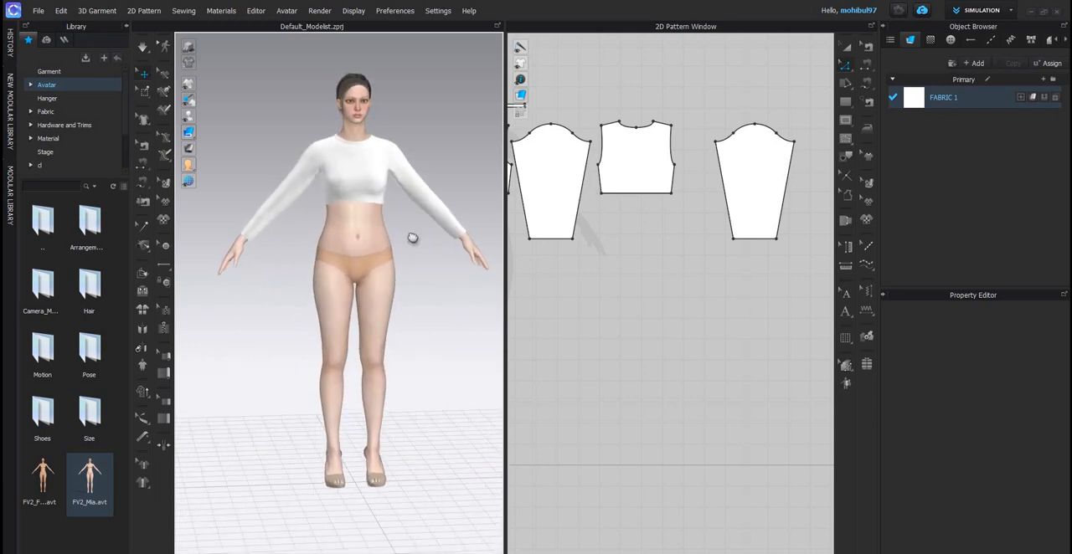
{"action": "scroll", "coordinate": [373, 335], "scroll_direction": "down", "scroll_amount": 3}
{"action": "middle_click_drag", "start_coordinate": [373, 335], "coordinate": [377, 315]}
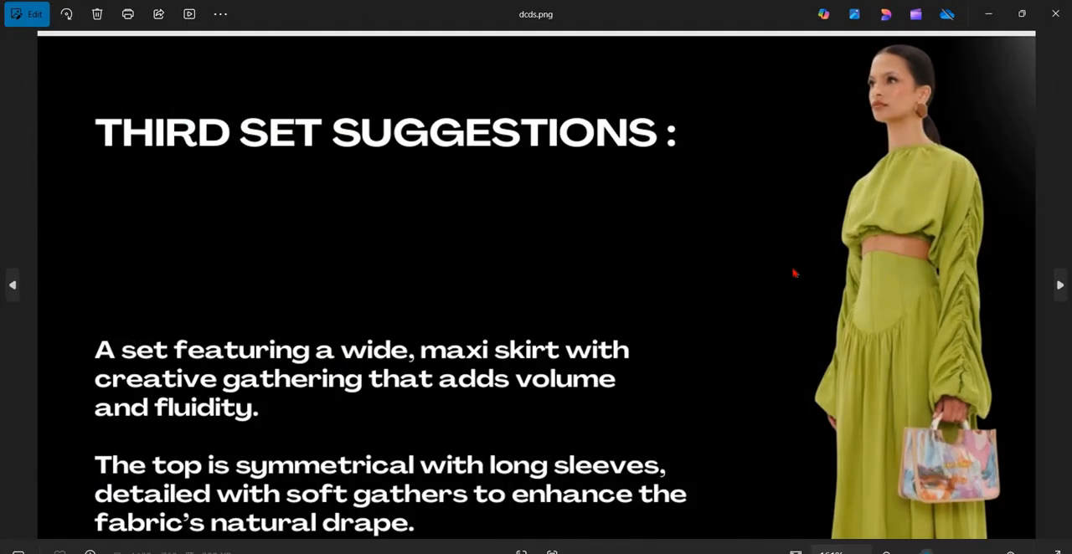
{"action": "scroll", "coordinate": [771, 240], "scroll_direction": "down", "scroll_amount": 3}
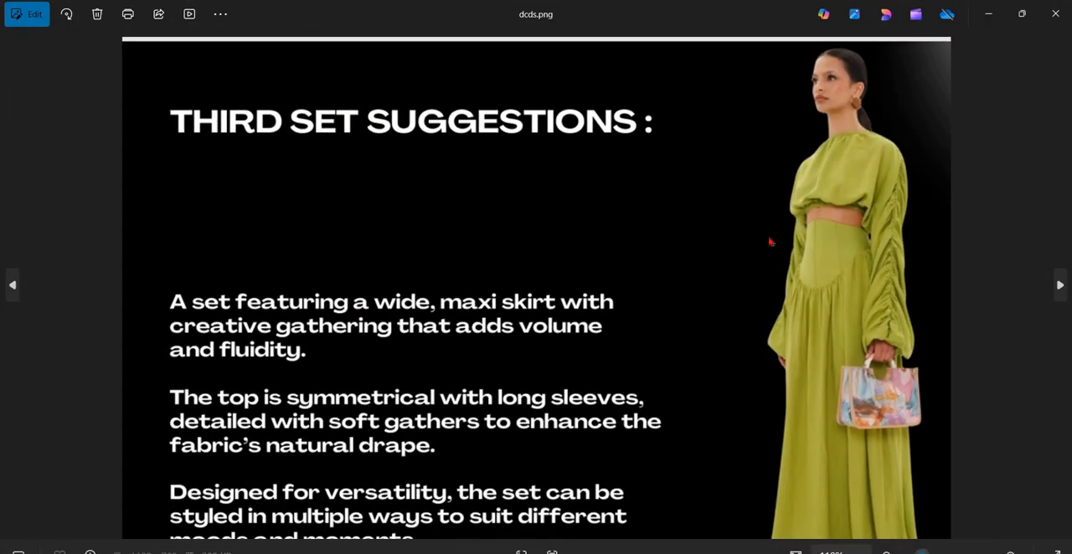
{"action": "scroll", "coordinate": [929, 222], "scroll_direction": "up", "scroll_amount": 3}
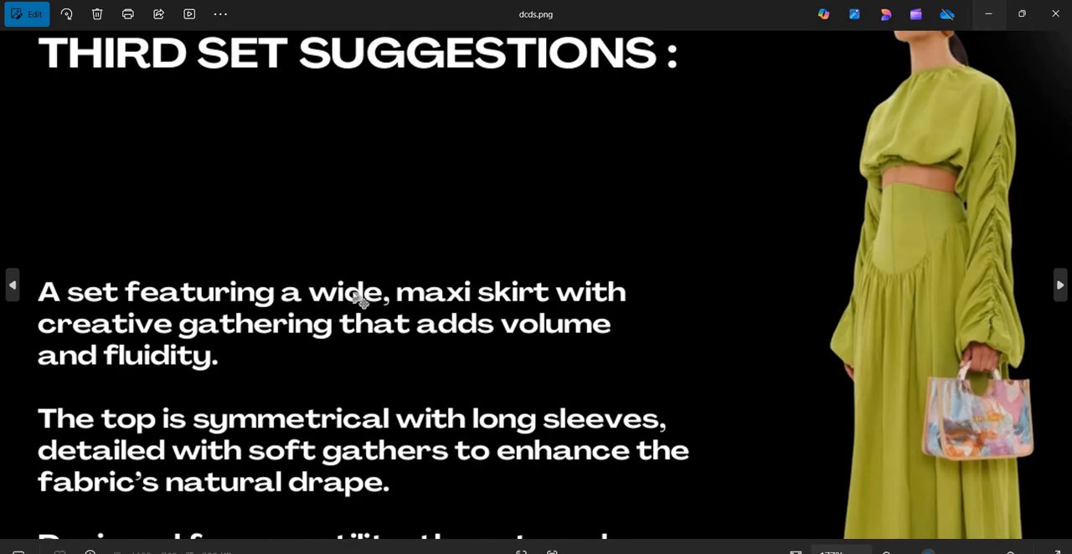
{"action": "left_click", "coordinate": [988, 14]}
- Start a polygon half skirt panel on the avatar's centre line, with a waist edge about 18.2 cm and a curved hip edge about 19 cm
{"action": "scroll", "coordinate": [705, 157], "scroll_direction": "up", "scroll_amount": 3}
{"action": "middle_click_drag", "start_coordinate": [688, 145], "coordinate": [843, 106]}
{"action": "left_click", "coordinate": [846, 103]}
{"action": "left_click", "coordinate": [886, 117]}
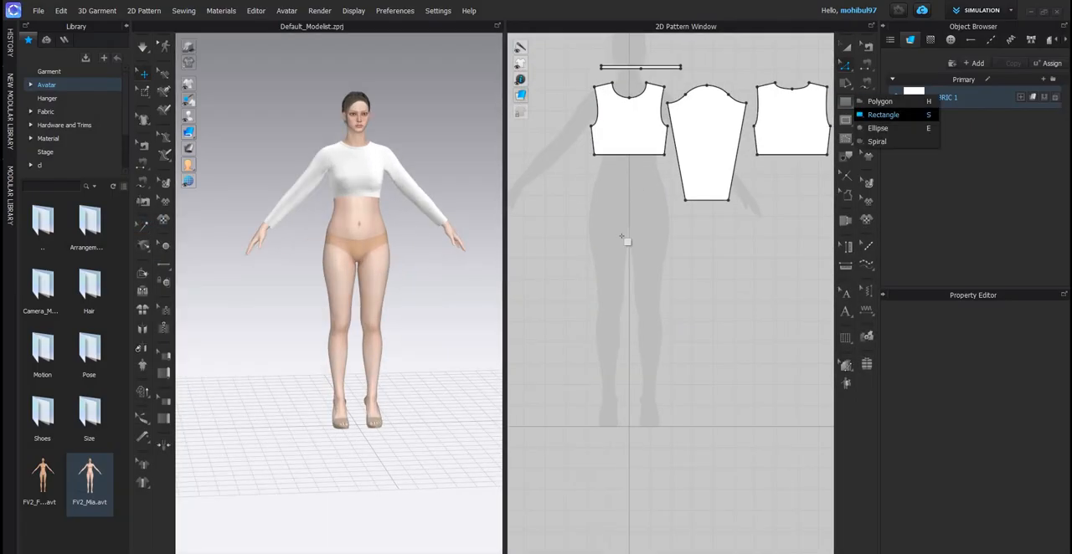
{"action": "scroll", "coordinate": [627, 237], "scroll_direction": "up", "scroll_amount": 3}
{"action": "middle_click_drag", "start_coordinate": [614, 235], "coordinate": [601, 332]}
{"action": "scroll", "coordinate": [680, 231], "scroll_direction": "up", "scroll_amount": 2}
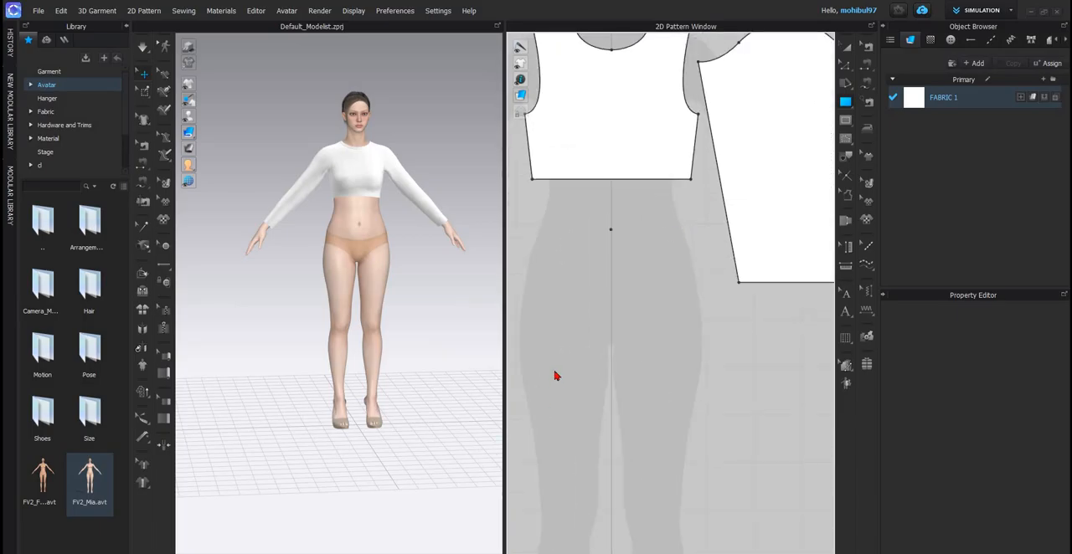
{"action": "left_click", "coordinate": [610, 229]}
{"action": "left_click", "coordinate": [549, 359]}
{"action": "left_click", "coordinate": [720, 313]}
{"action": "scroll", "coordinate": [722, 339], "scroll_direction": "up", "scroll_amount": 2}
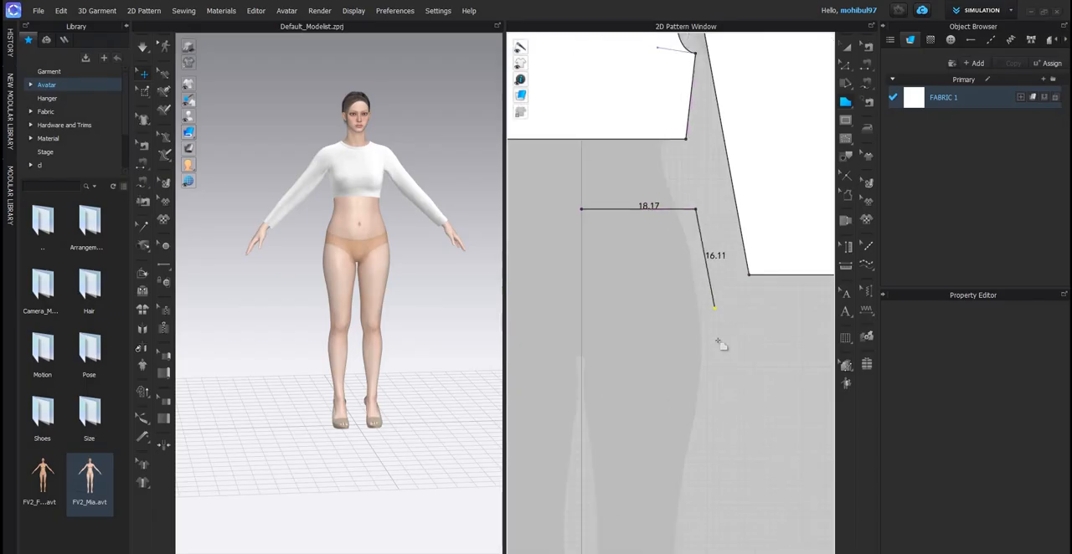
{"action": "left_click_drag", "start_coordinate": [719, 370], "coordinate": [718, 369]}
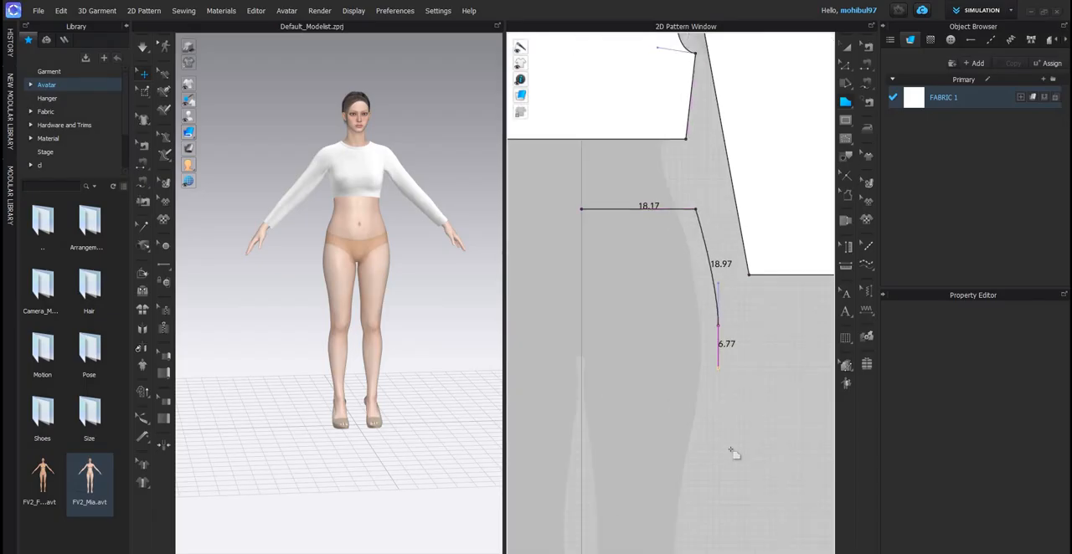
- Complete the half panel with a straight side edge about 80.6 cm, a hem about 22.1 cm and a centre edge back to the start
{"action": "middle_click_drag", "start_coordinate": [722, 540], "coordinate": [750, 431]}
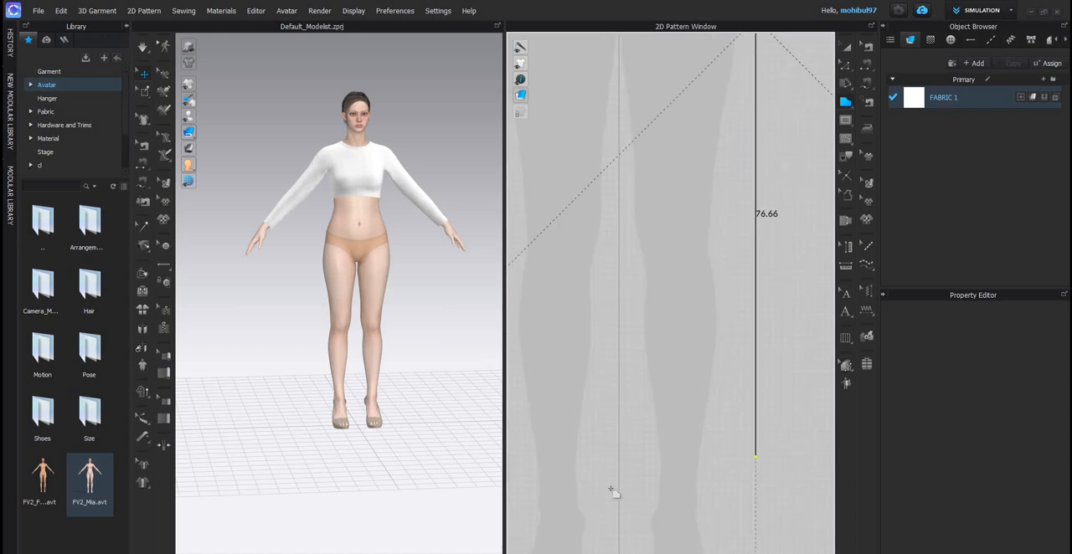
{"action": "left_click", "coordinate": [617, 490]}
{"action": "left_click", "coordinate": [618, 481]}
{"action": "scroll", "coordinate": [631, 342], "scroll_direction": "down", "scroll_amount": 5}
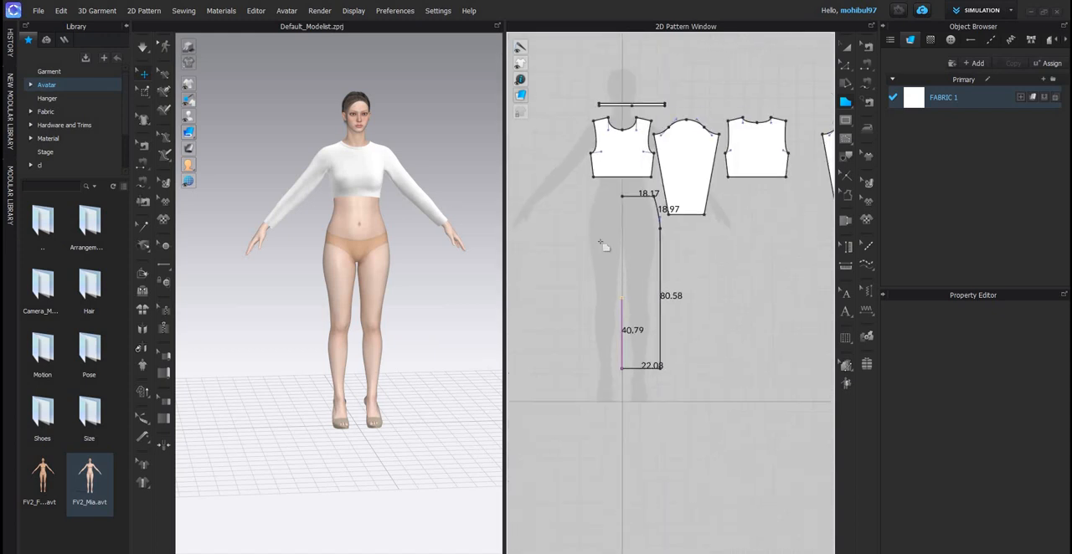
{"action": "scroll", "coordinate": [637, 226], "scroll_direction": "up", "scroll_amount": 5}
{"action": "left_click", "coordinate": [600, 245]}
{"action": "scroll", "coordinate": [612, 351], "scroll_direction": "down", "scroll_amount": 5}
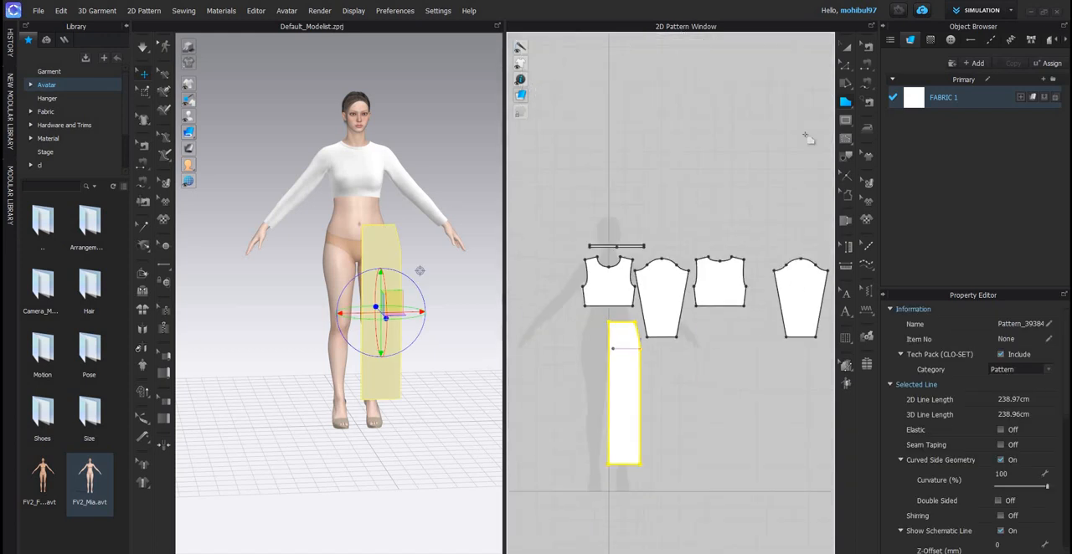
- Lower the half skirt panel's hem edge with Edit Pattern until the centre edge is about 104.9 cm long
{"action": "scroll", "coordinate": [620, 388], "scroll_direction": "up", "scroll_amount": 5}
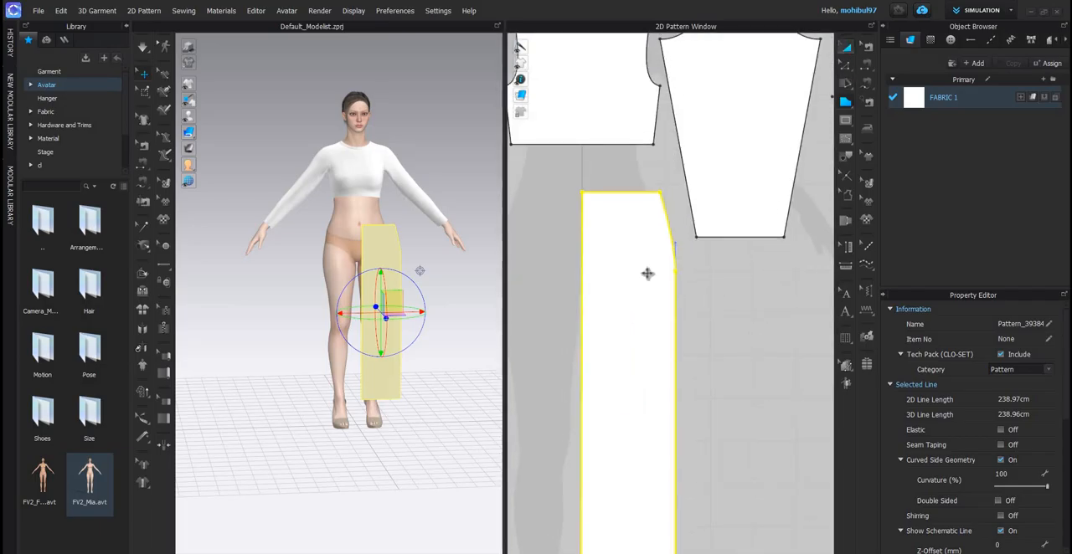
{"action": "key", "text": "z"}
{"action": "scroll", "coordinate": [673, 248], "scroll_direction": "down", "scroll_amount": 5}
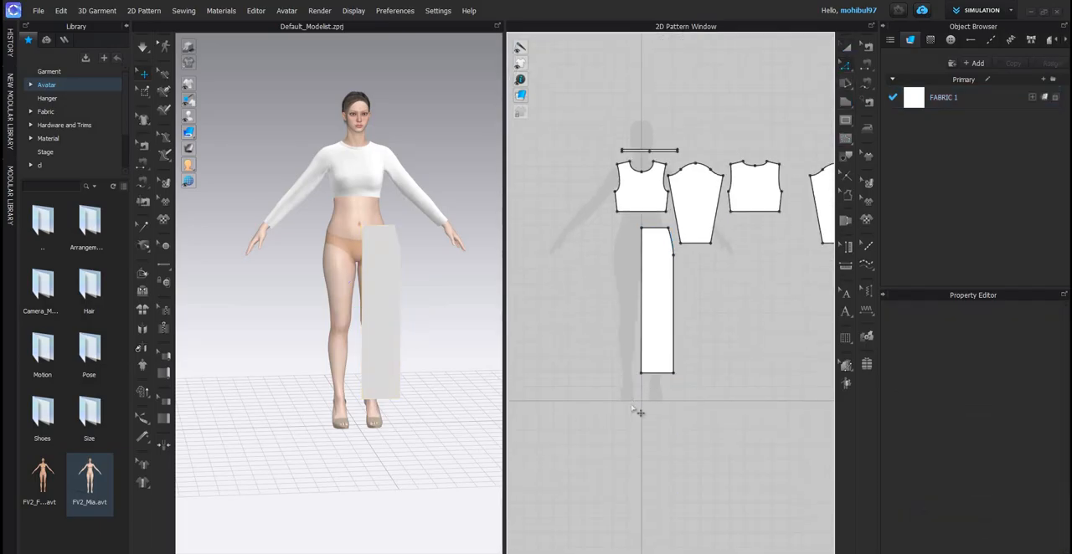
{"action": "scroll", "coordinate": [633, 408], "scroll_direction": "up", "scroll_amount": 5}
{"action": "left_click", "coordinate": [635, 410]}
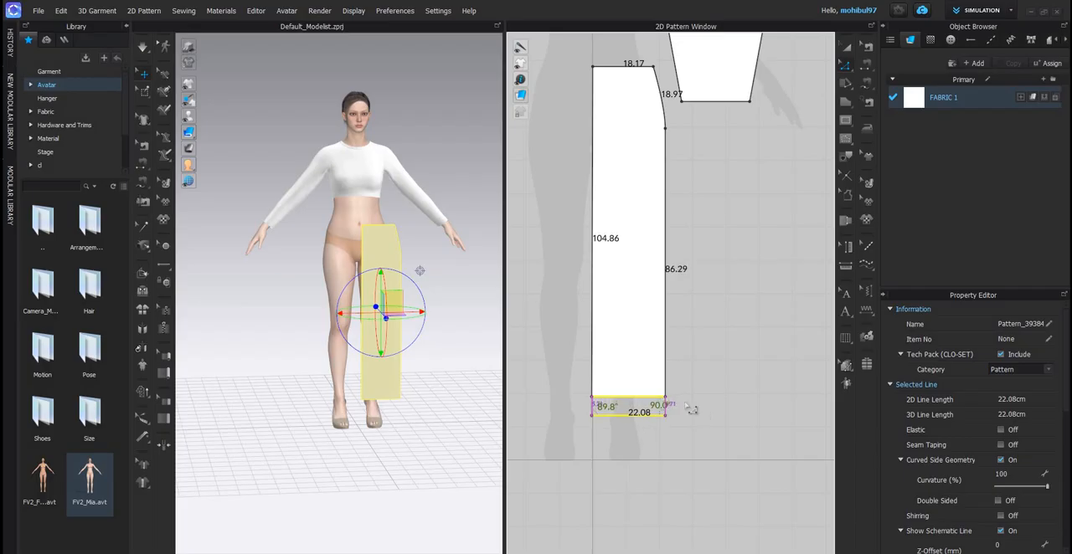
{"action": "key", "text": "Escape"}
- Widen the half panel by moving its centre edge slightly outward, and unfold it across that edge into a full skirt front
{"action": "scroll", "coordinate": [646, 339], "scroll_direction": "down", "scroll_amount": 5}
{"action": "scroll", "coordinate": [627, 343], "scroll_direction": "up", "scroll_amount": 5}
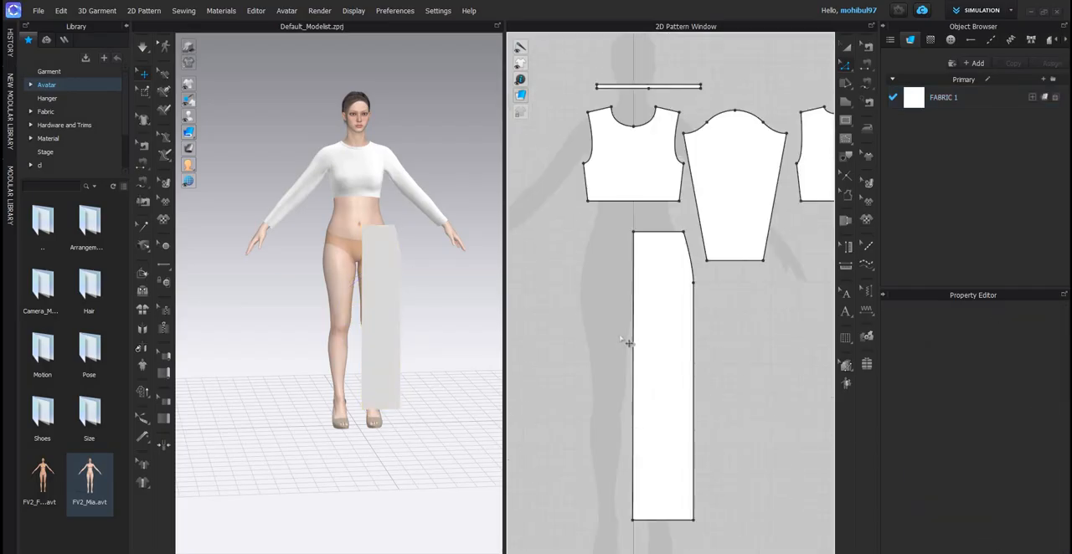
{"action": "left_click", "coordinate": [633, 343]}
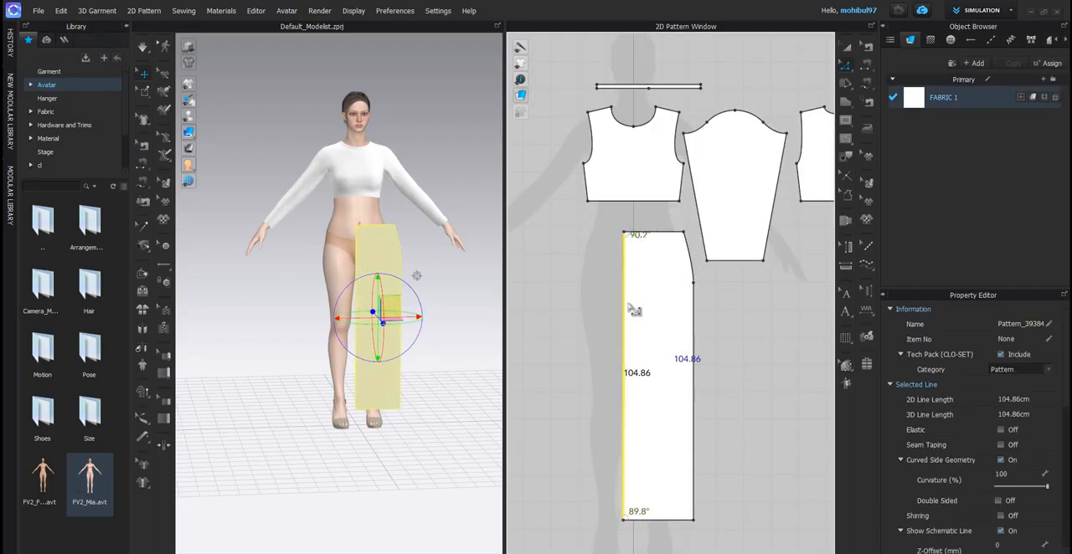
{"action": "key", "text": "Escape"}
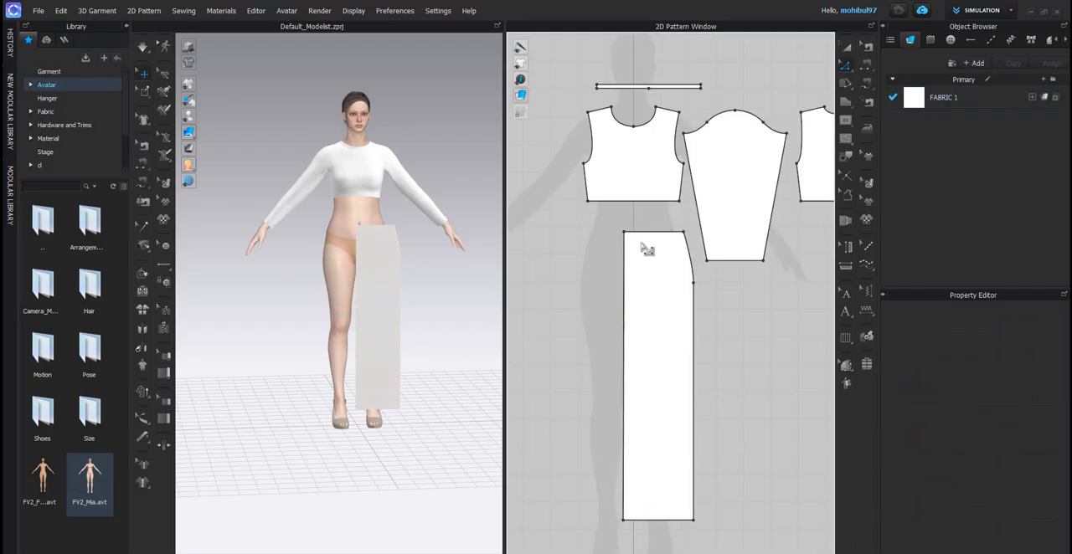
{"action": "right_click", "coordinate": [625, 444]}
{"action": "left_click", "coordinate": [661, 431]}
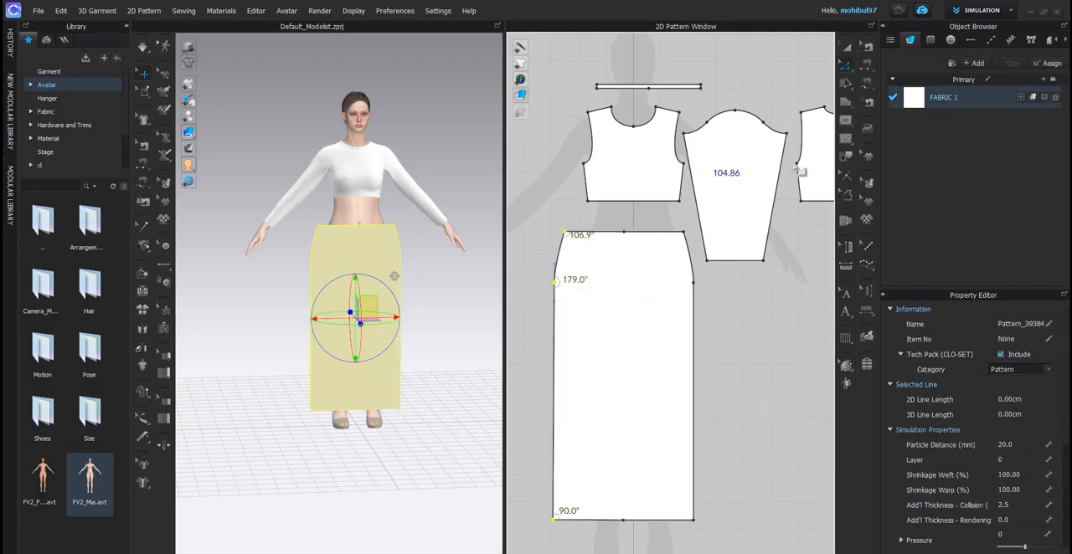
- Move the full skirt panel lower in the 2D pattern layout and paste a copy beside it as the back panel
{"action": "key", "text": "a"}
{"action": "scroll", "coordinate": [680, 356], "scroll_direction": "down", "scroll_amount": 5}
{"action": "left_click", "coordinate": [685, 348]}
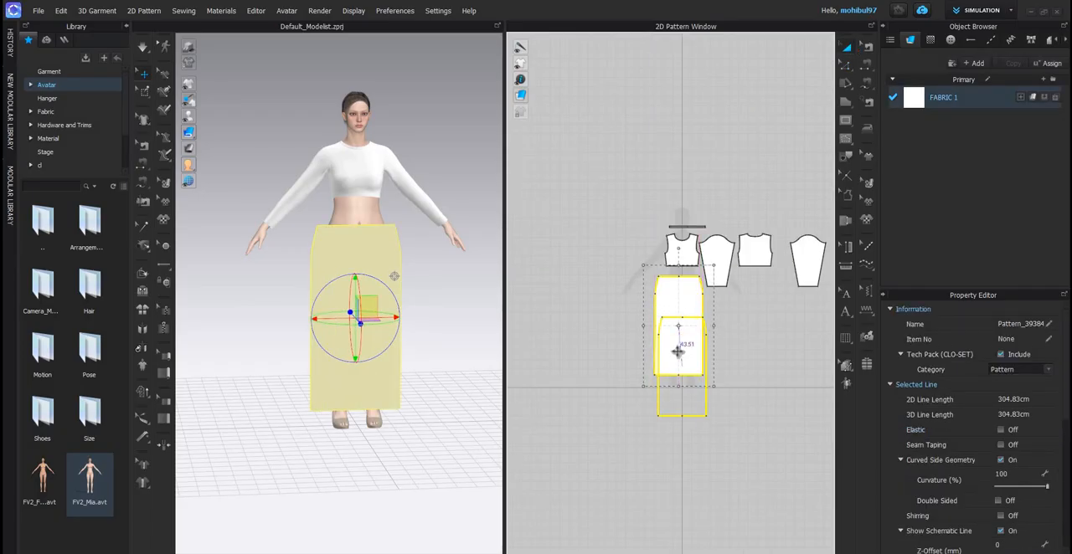
{"action": "key", "text": "ctrl+c"}
{"action": "key", "text": "ctrl+v"}
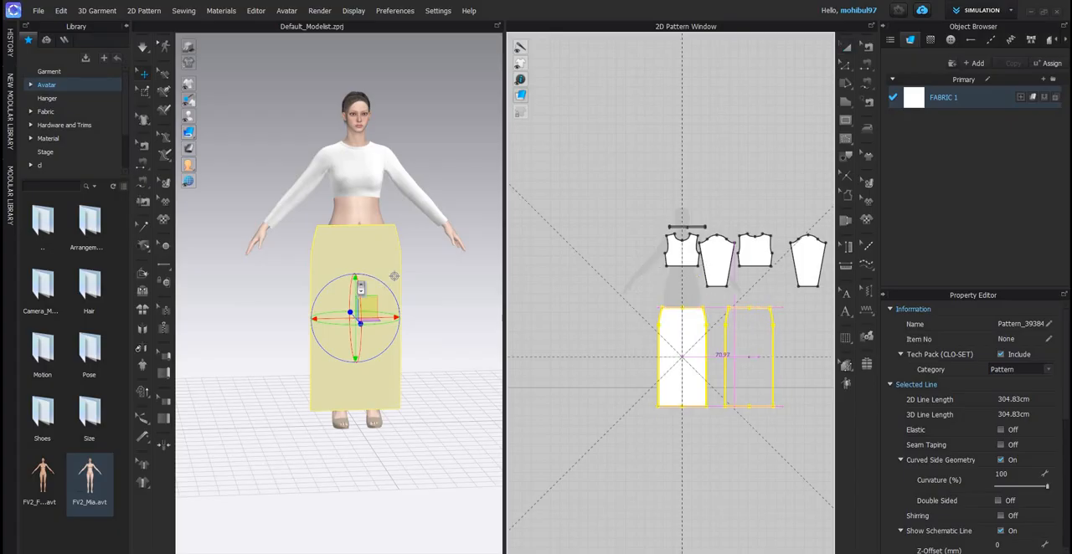
{"action": "left_click", "coordinate": [748, 357]}
{"action": "scroll", "coordinate": [360, 314], "scroll_direction": "up", "scroll_amount": 3}
{"action": "scroll", "coordinate": [487, 283], "scroll_direction": "down", "scroll_amount": 4}
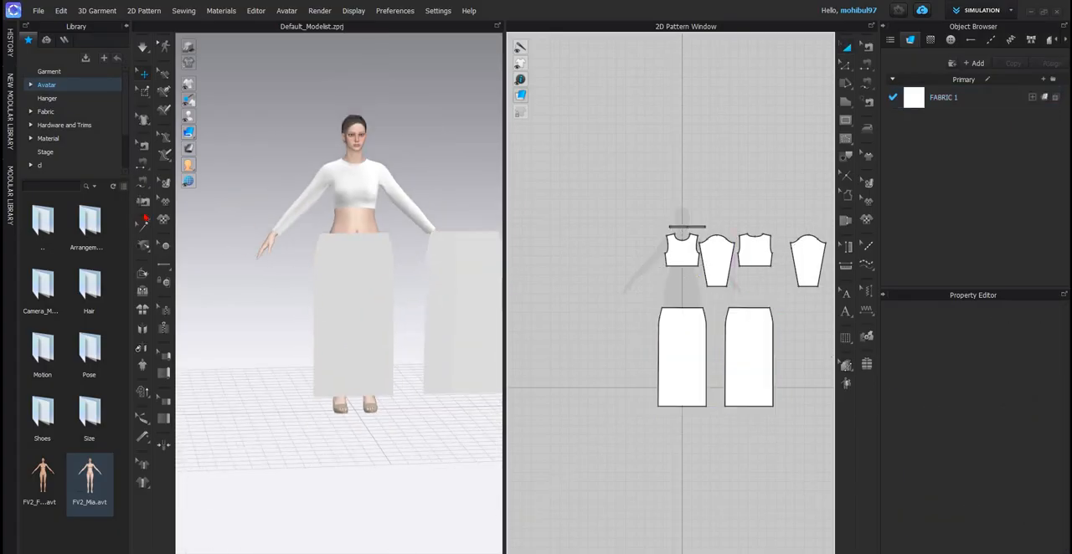
- Show the avatar's arrangement points and place the front skirt panel on the front centre point at thigh level
{"action": "left_click_drag", "start_coordinate": [337, 314], "coordinate": [499, 291]}
{"action": "left_click", "coordinate": [221, 121]}
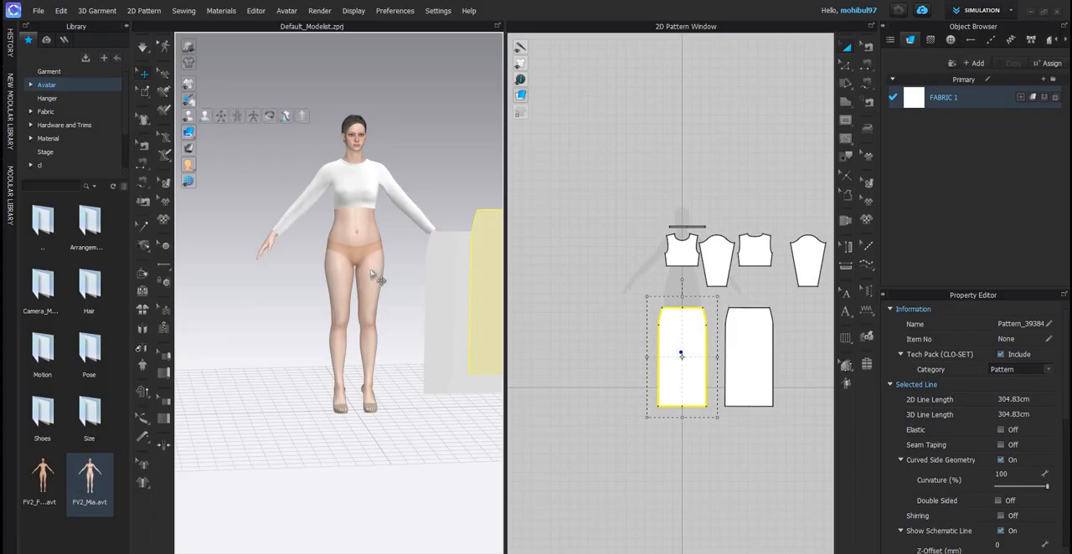
{"action": "scroll", "coordinate": [378, 276], "scroll_direction": "up", "scroll_amount": 3}
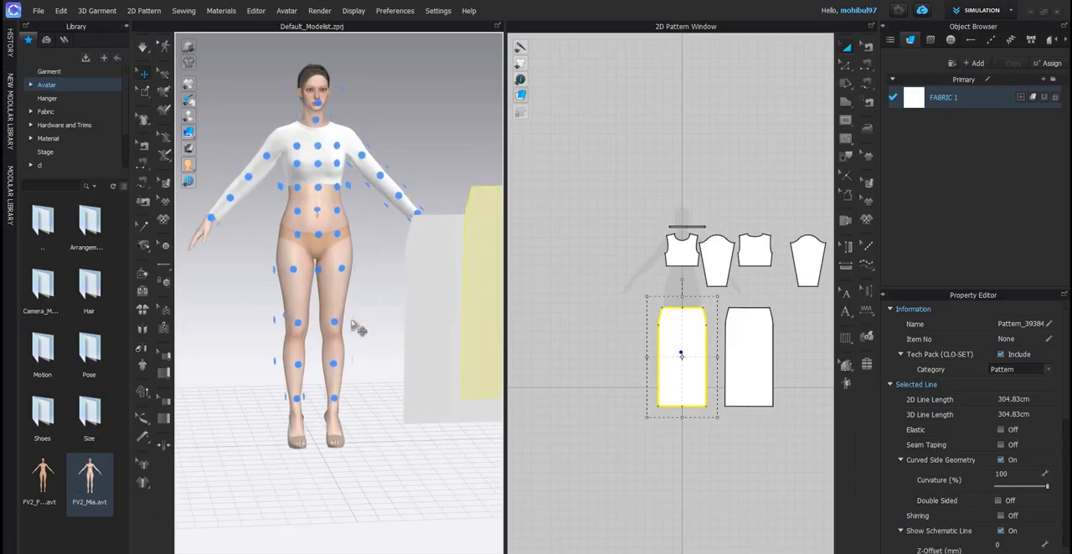
{"action": "left_click", "coordinate": [310, 308]}
{"action": "left_click", "coordinate": [489, 293]}
{"action": "scroll", "coordinate": [278, 308], "scroll_direction": "up", "scroll_amount": 3}
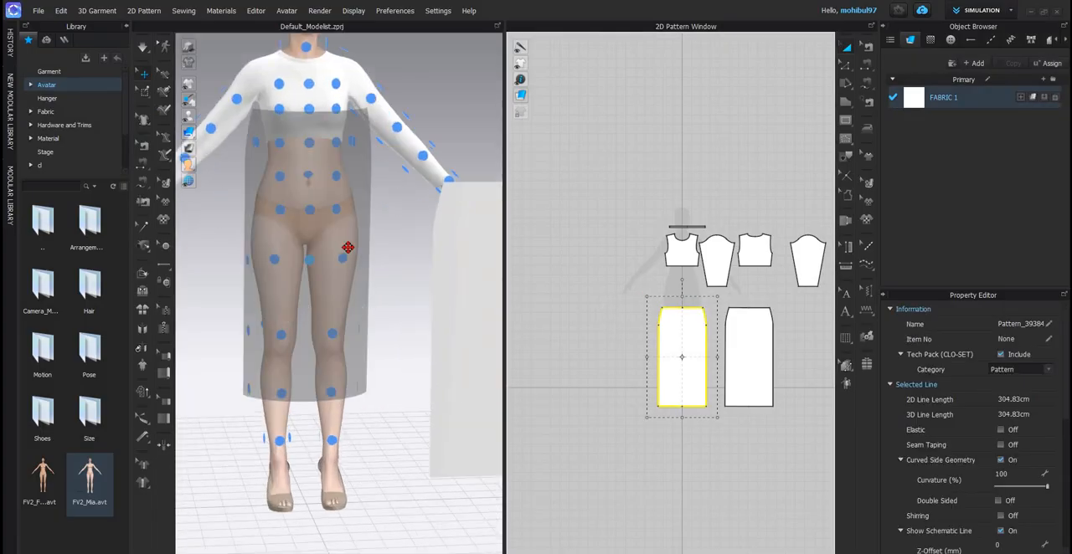
{"action": "left_click", "coordinate": [309, 260]}
- Adjust the front skirt panel's rotation and depth in 3D so that it sits clear in front of the avatar's legs
{"action": "right_click_drag", "start_coordinate": [343, 287], "coordinate": [354, 293]}
{"action": "left_click_drag", "start_coordinate": [341, 244], "coordinate": [365, 276]}
{"action": "left_click_drag", "start_coordinate": [392, 299], "coordinate": [358, 309]}
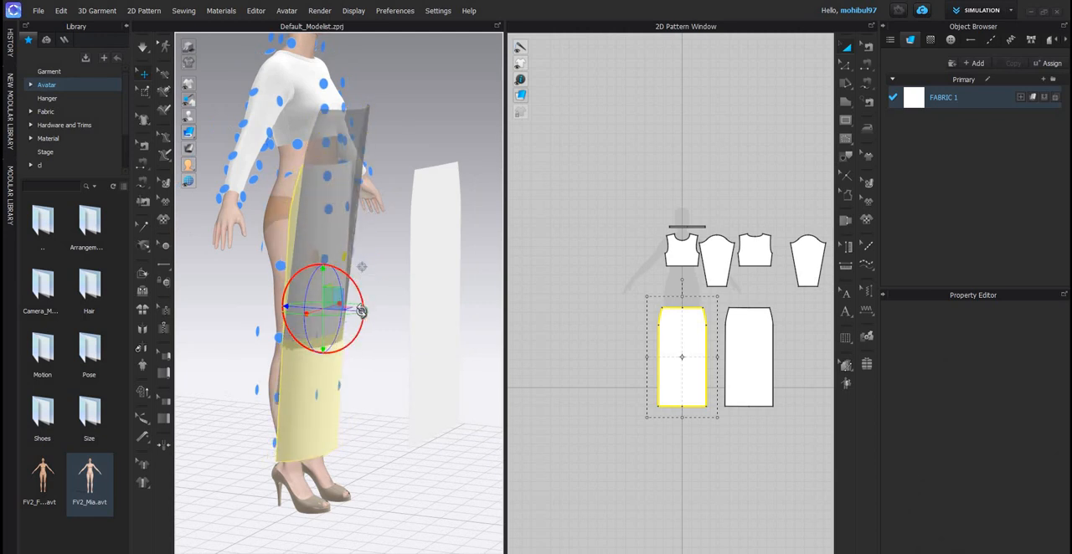
{"action": "left_click", "coordinate": [364, 311]}
{"action": "right_click_drag", "start_coordinate": [345, 311], "coordinate": [389, 308]}
{"action": "left_click", "coordinate": [336, 310]}
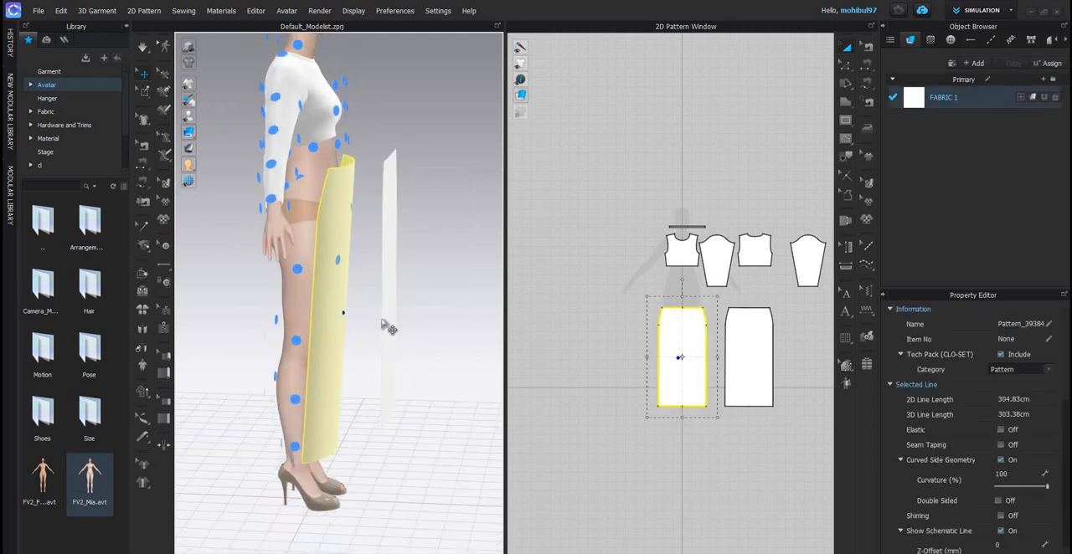
- Place the back skirt panel on a centre arrangement point behind the avatar and lower it level with the legs
{"action": "left_click", "coordinate": [386, 324]}
{"action": "right_click_drag", "start_coordinate": [304, 283], "coordinate": [385, 263]}
{"action": "left_click", "coordinate": [313, 250]}
{"action": "left_click_drag", "start_coordinate": [334, 256], "coordinate": [336, 324]}
{"action": "left_click", "coordinate": [486, 303]}
{"action": "right_click_drag", "start_coordinate": [486, 303], "coordinate": [444, 313]}
{"action": "scroll", "coordinate": [444, 313], "scroll_direction": "up", "scroll_amount": 1}
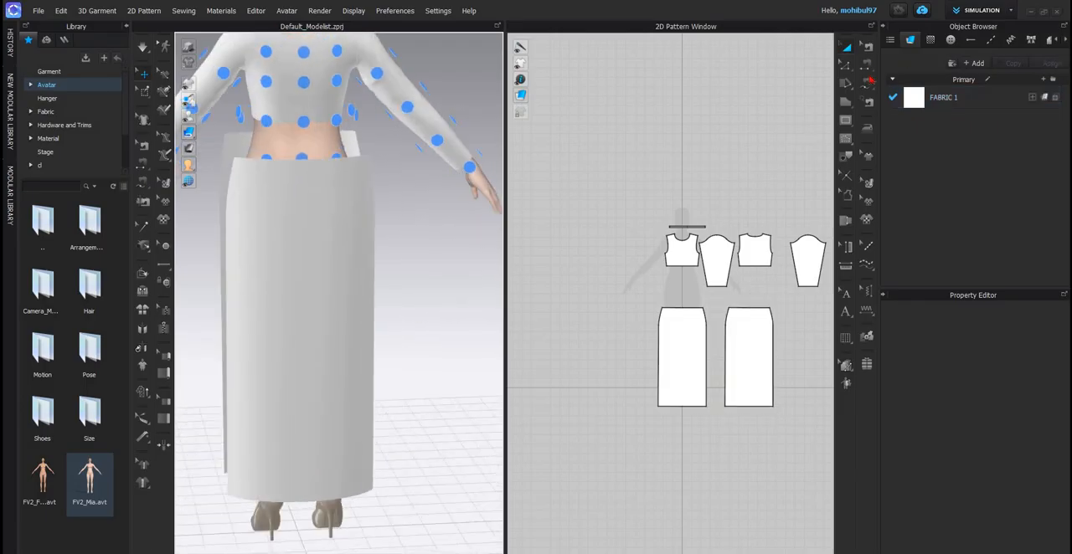
- Sew both full side edges of the front skirt panel to the matching side edges of the back panel with Free Sewing
{"action": "key", "text": "m"}
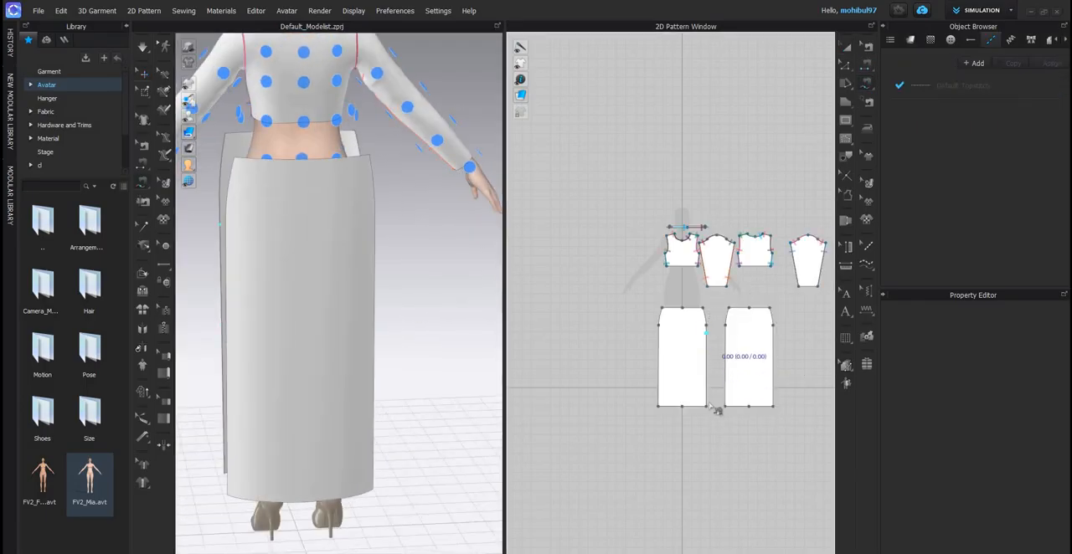
{"action": "left_click", "coordinate": [706, 406]}
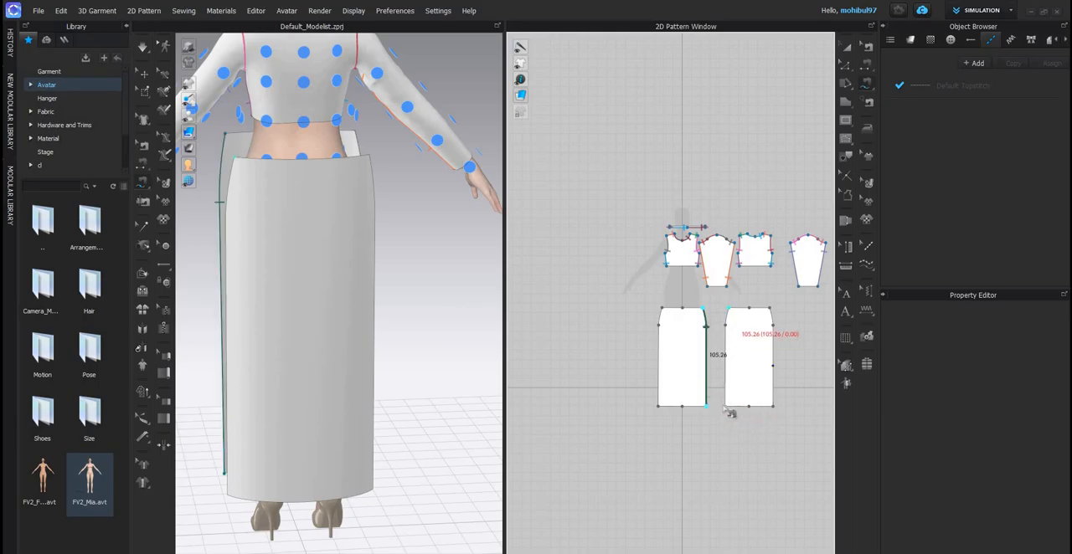
{"action": "left_click", "coordinate": [724, 407]}
{"action": "left_click", "coordinate": [661, 308]}
{"action": "left_click", "coordinate": [658, 407]}
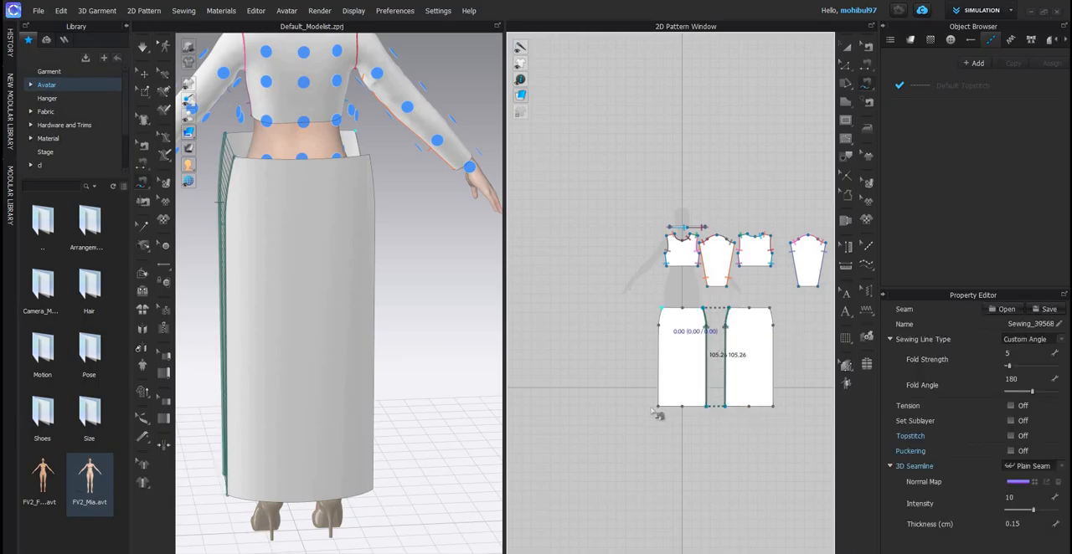
{"action": "left_click", "coordinate": [772, 309]}
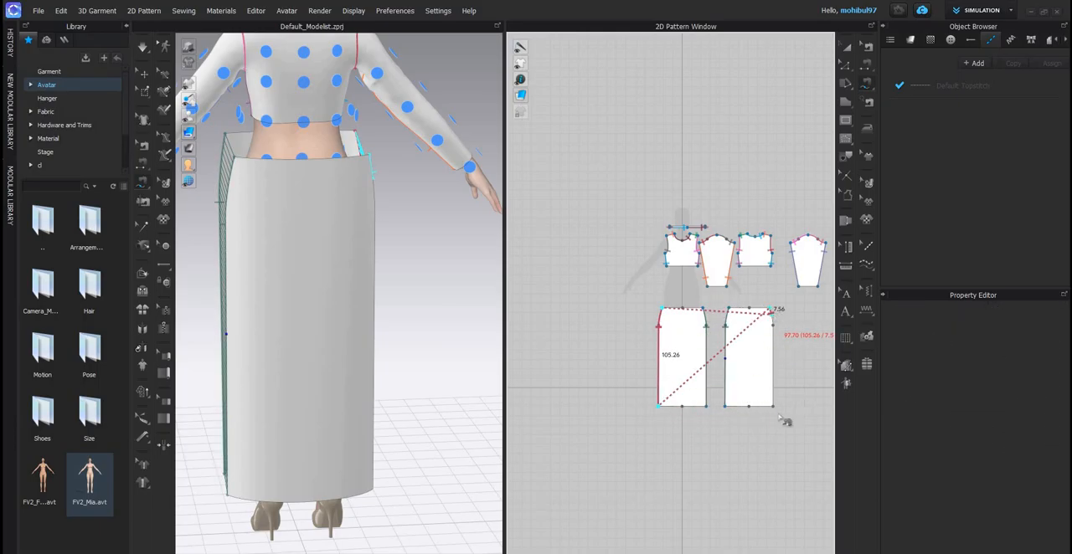
{"action": "left_click", "coordinate": [771, 407]}
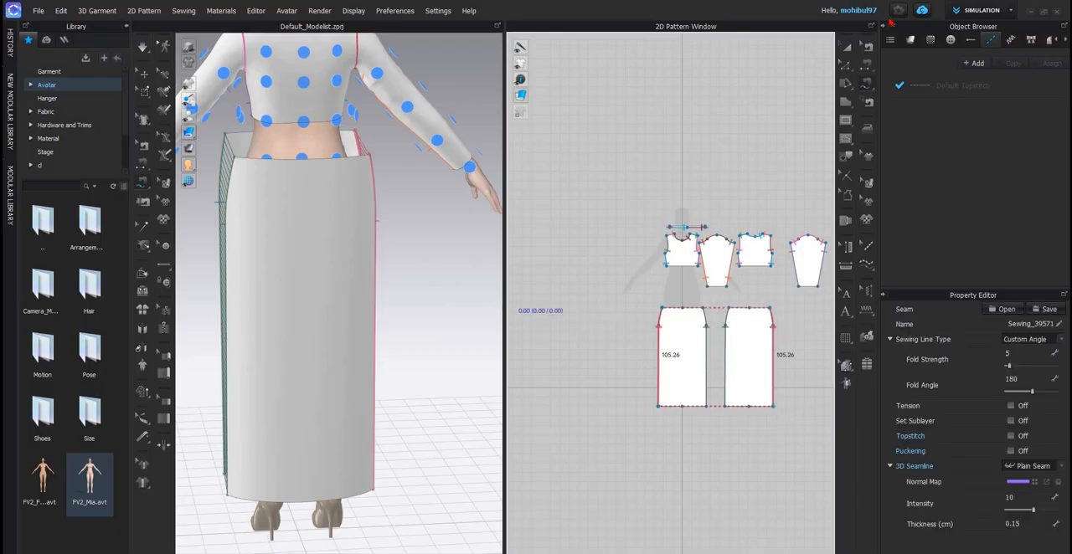
- Try simulating the sewn skirt on the avatar to check its fit, and return the panels to their arranged positions
{"action": "key", "text": "q"}
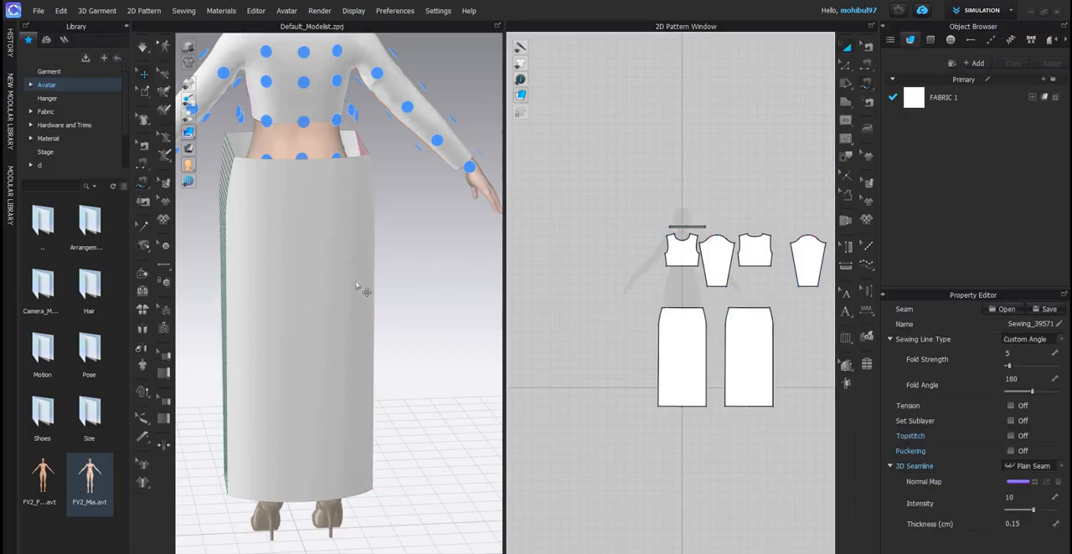
{"action": "scroll", "coordinate": [361, 290], "scroll_direction": "up", "scroll_amount": 3}
{"action": "right_click_drag", "start_coordinate": [368, 295], "coordinate": [461, 304]}
{"action": "scroll", "coordinate": [409, 304], "scroll_direction": "down", "scroll_amount": 3}
{"action": "middle_click_drag", "start_coordinate": [330, 280], "coordinate": [388, 299]}
{"action": "key", "text": "space"}
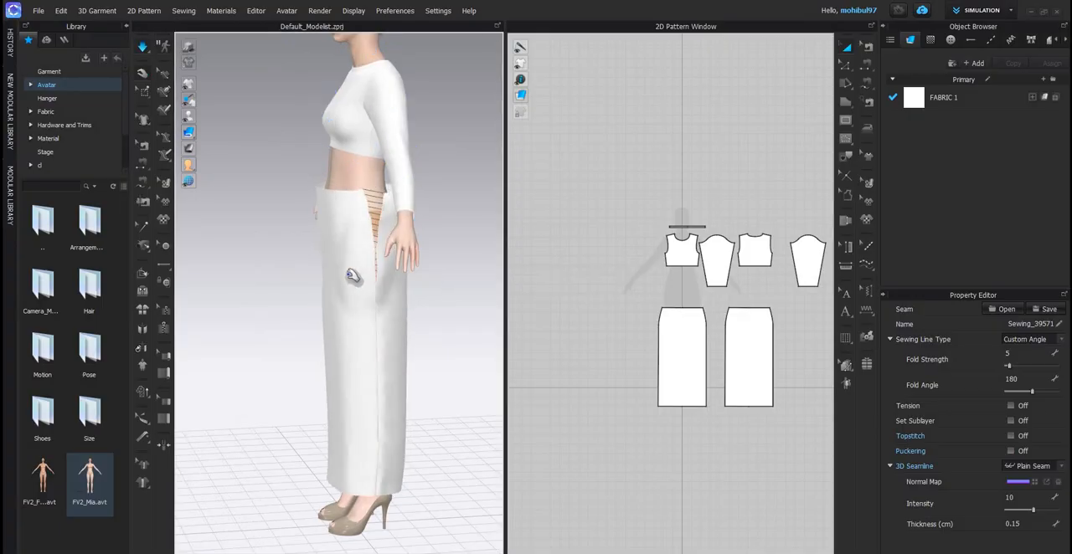
{"action": "right_click_drag", "start_coordinate": [447, 268], "coordinate": [394, 270]}
{"action": "scroll", "coordinate": [378, 282], "scroll_direction": "up", "scroll_amount": 2}
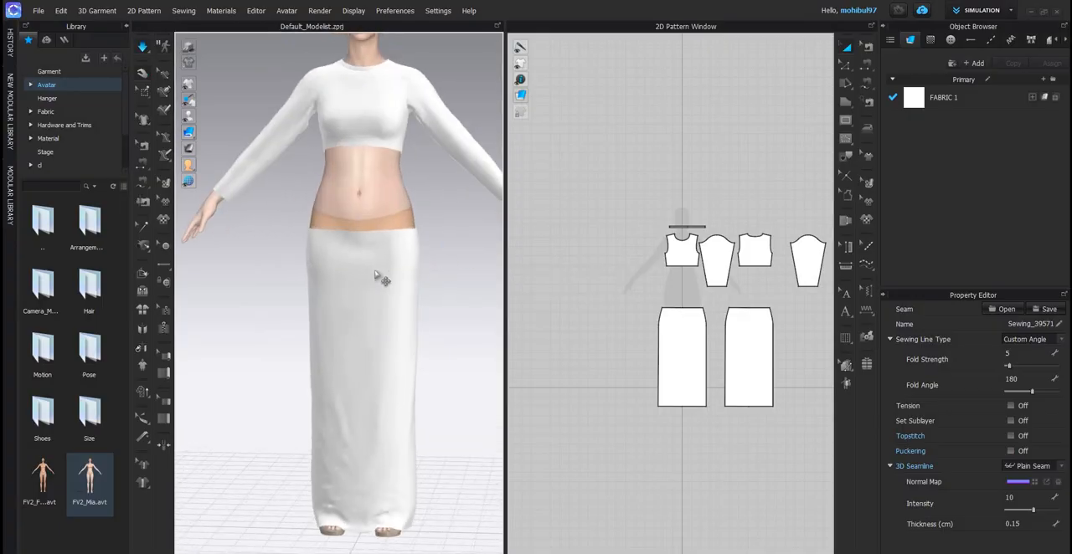
{"action": "scroll", "coordinate": [343, 276], "scroll_direction": "up", "scroll_amount": 2}
{"action": "scroll", "coordinate": [341, 270], "scroll_direction": "down", "scroll_amount": 2}
{"action": "right_click_drag", "start_coordinate": [427, 241], "coordinate": [376, 228]}
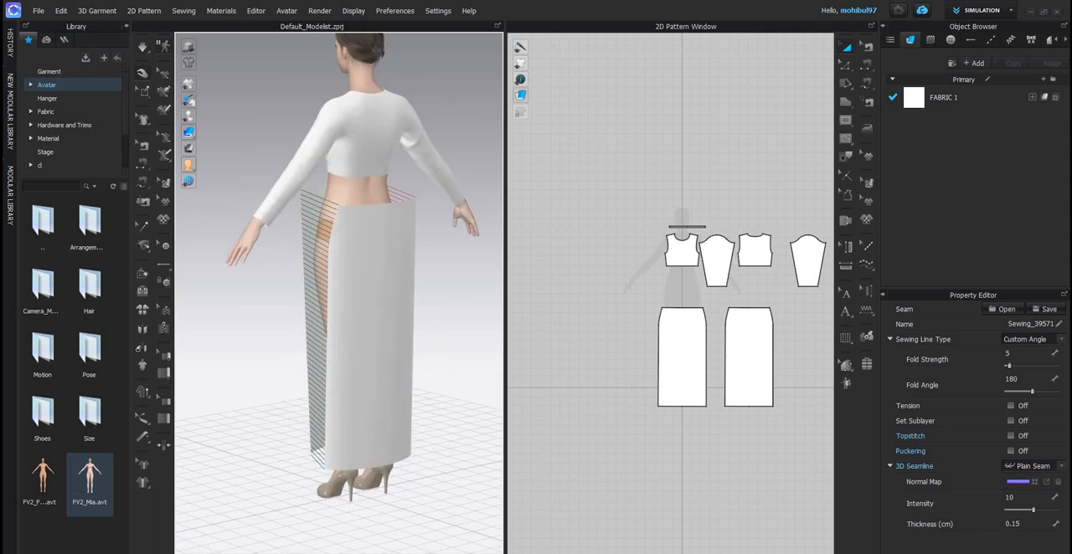
- Check the green set in the moodboard, and select both skirt panels and scale them narrower in width only
{"action": "key", "text": "alt+Tab"}
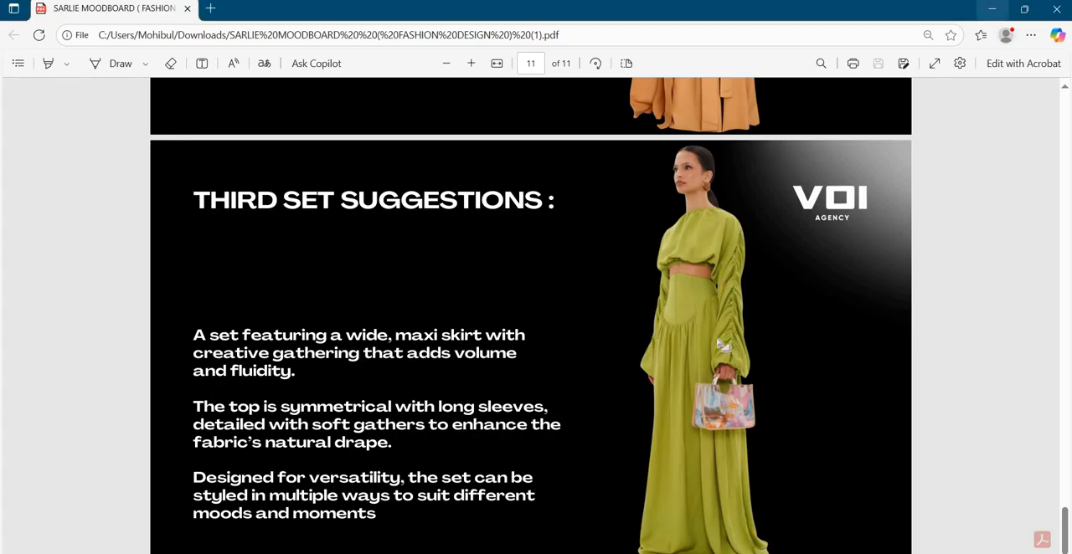
{"action": "key", "text": "alt+Tab"}
{"action": "left_click", "coordinate": [685, 360]}
{"action": "left_click", "coordinate": [747, 362], "text": "shift"}
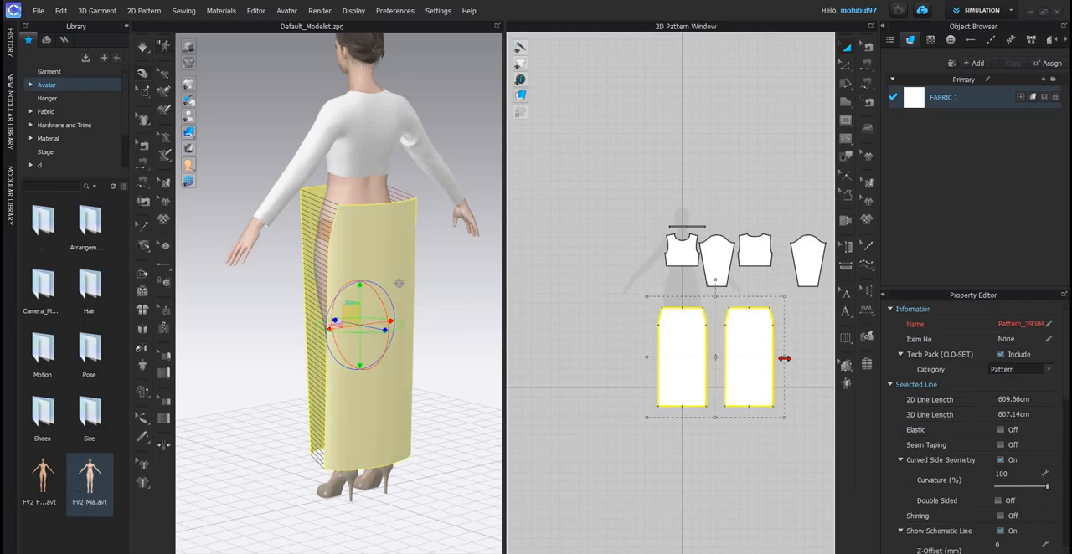
{"action": "left_click_drag", "start_coordinate": [784, 358], "coordinate": [776, 357]}
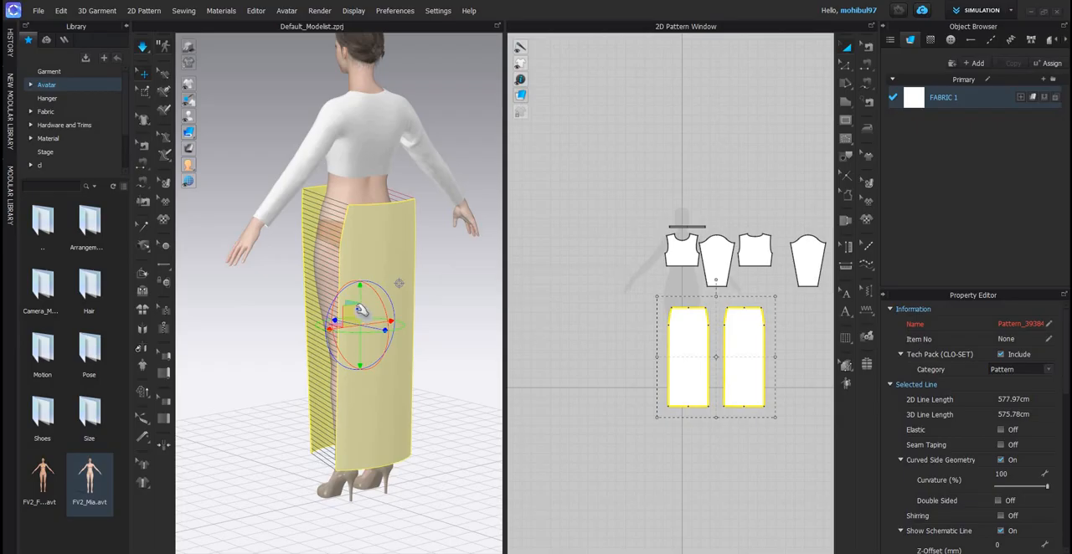
- Simulate the narrowed skirt on the avatar and check its fit from behind and in front
{"action": "key", "text": "space"}
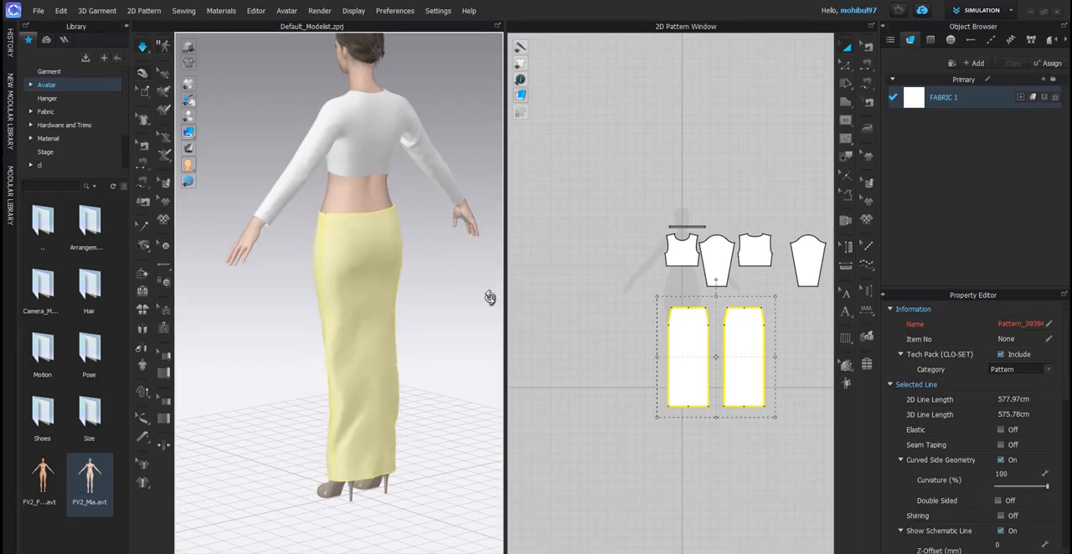
{"action": "right_click_drag", "start_coordinate": [490, 297], "coordinate": [407, 292]}
{"action": "left_click", "coordinate": [456, 306]}
{"action": "left_click", "coordinate": [442, 294]}
{"action": "scroll", "coordinate": [442, 294], "scroll_direction": "up", "scroll_amount": 3}
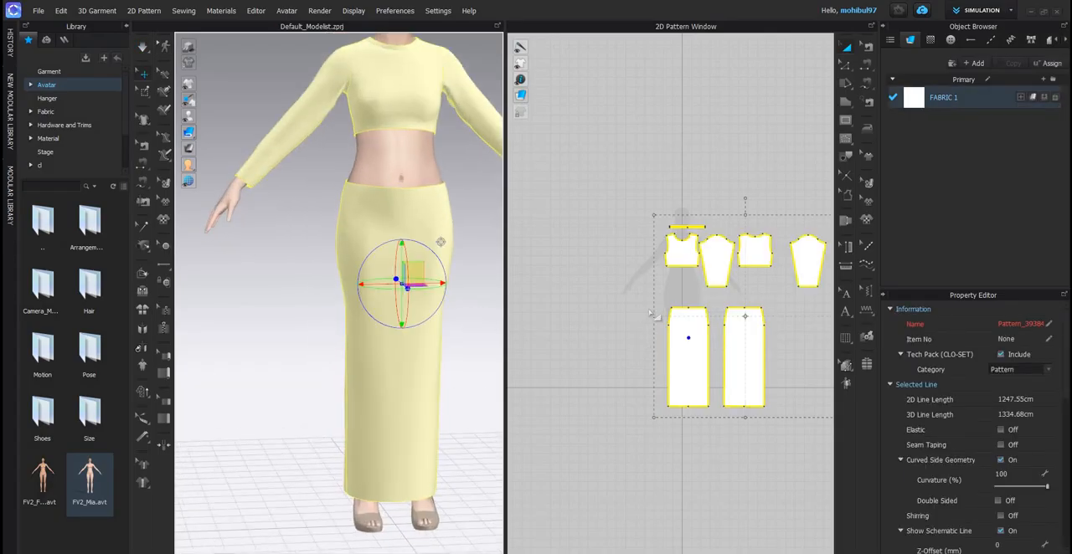
- Select both skirt panels, raise them together higher on the avatar's waist, and simulate the skirt
{"action": "left_click", "coordinate": [787, 433]}
{"action": "left_click", "coordinate": [391, 293]}
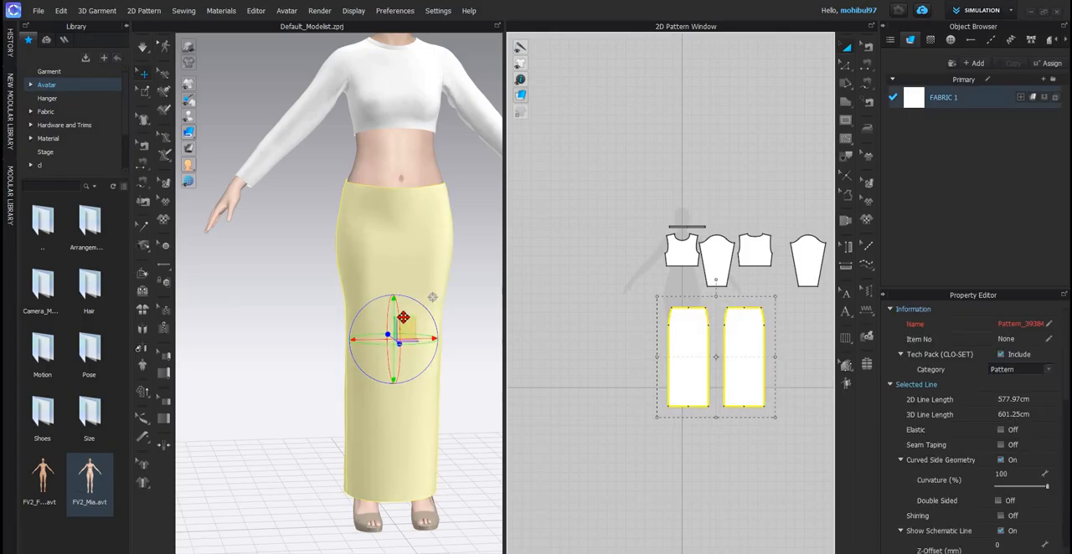
{"action": "left_click_drag", "start_coordinate": [404, 329], "coordinate": [405, 310]}
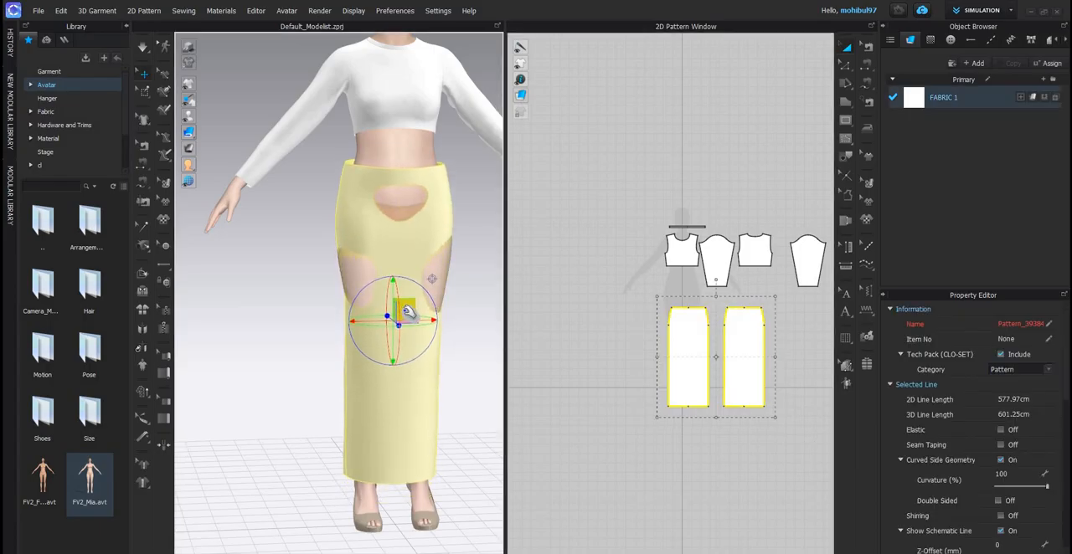
{"action": "key", "text": "space"}
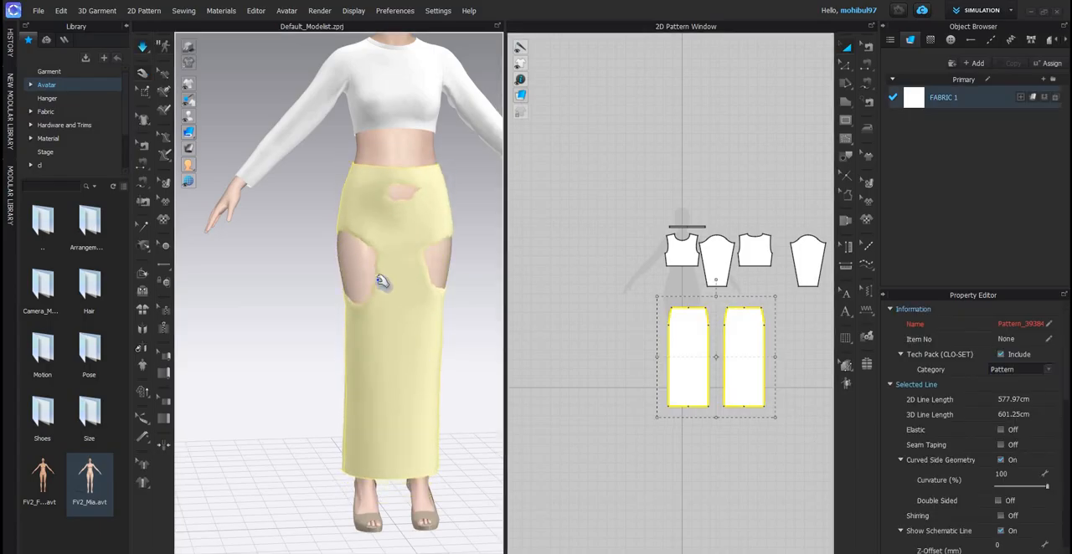
- Pull the skirt fabric outward over the thighs and hips, front and back, wherever the avatar's body pokes through
{"action": "right_click_drag", "start_coordinate": [471, 316], "coordinate": [481, 298]}
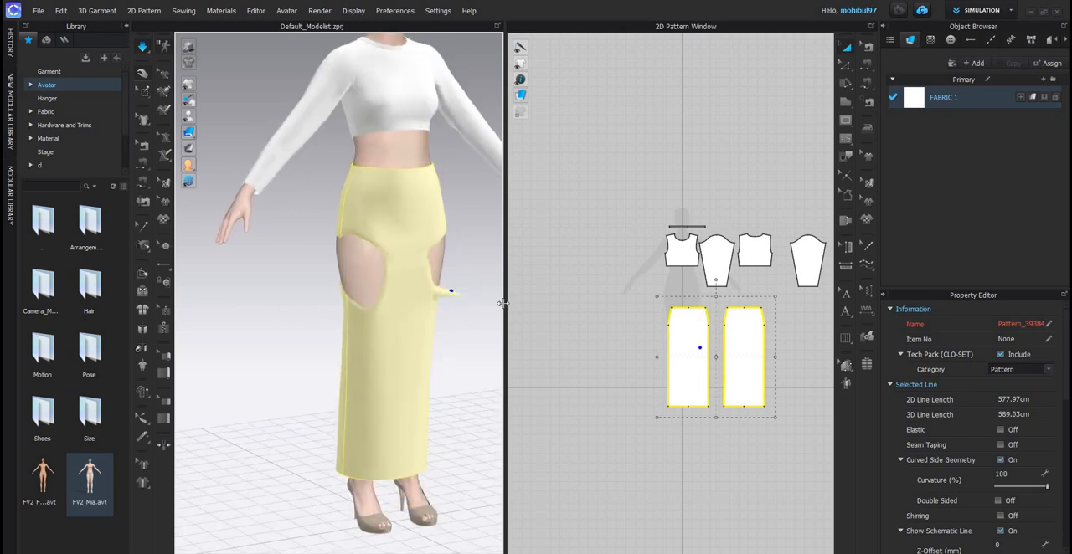
{"action": "right_click_drag", "start_coordinate": [366, 298], "coordinate": [334, 312]}
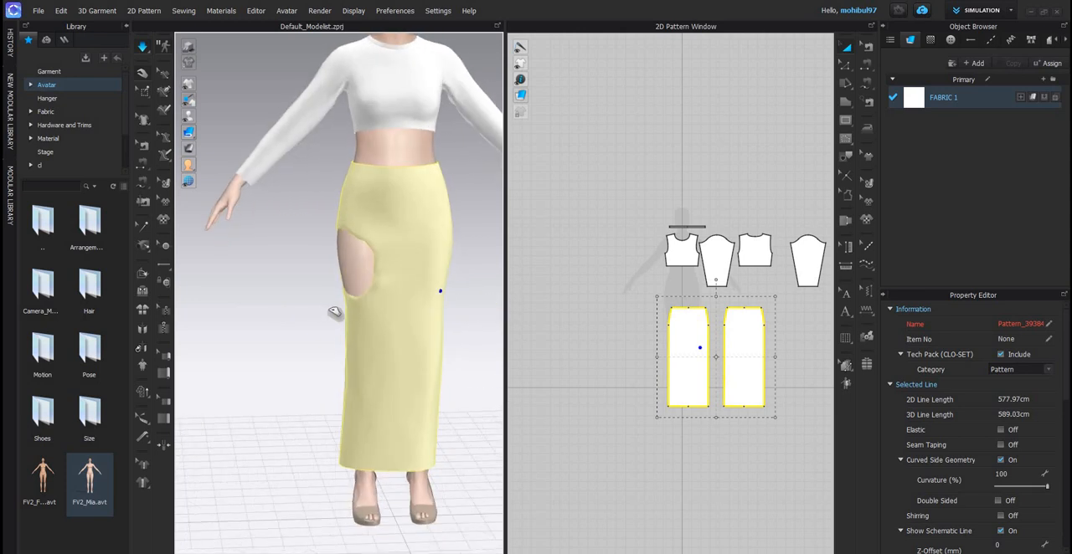
{"action": "left_click_drag", "start_coordinate": [350, 301], "coordinate": [311, 340]}
{"action": "right_click_drag", "start_coordinate": [342, 293], "coordinate": [405, 277]}
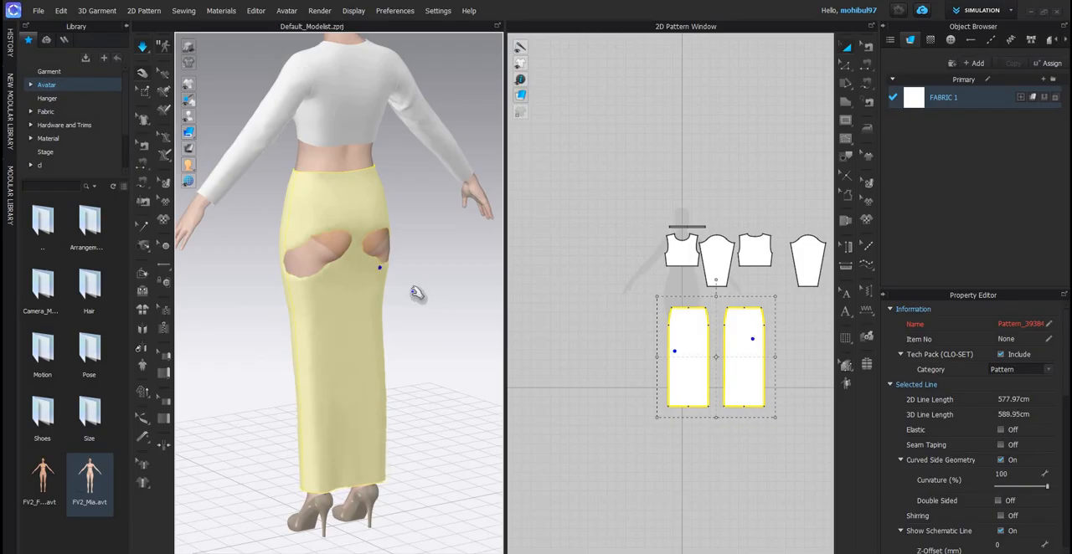
{"action": "left_click_drag", "start_coordinate": [413, 291], "coordinate": [415, 291]}
{"action": "right_click_drag", "start_coordinate": [279, 282], "coordinate": [252, 302]}
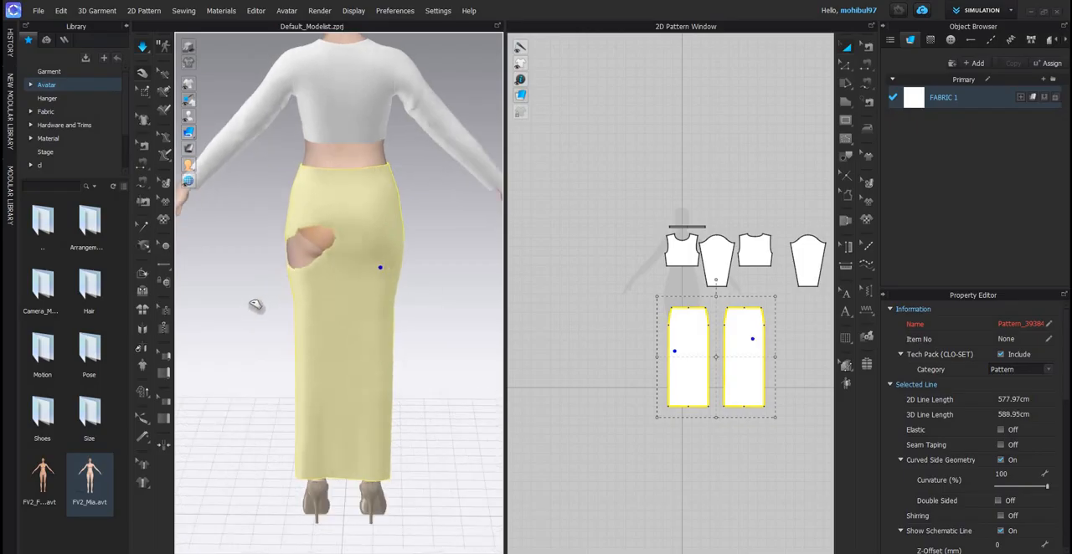
{"action": "left_click_drag", "start_coordinate": [253, 311], "coordinate": [418, 287]}
{"action": "right_click_drag", "start_coordinate": [427, 286], "coordinate": [441, 256]}
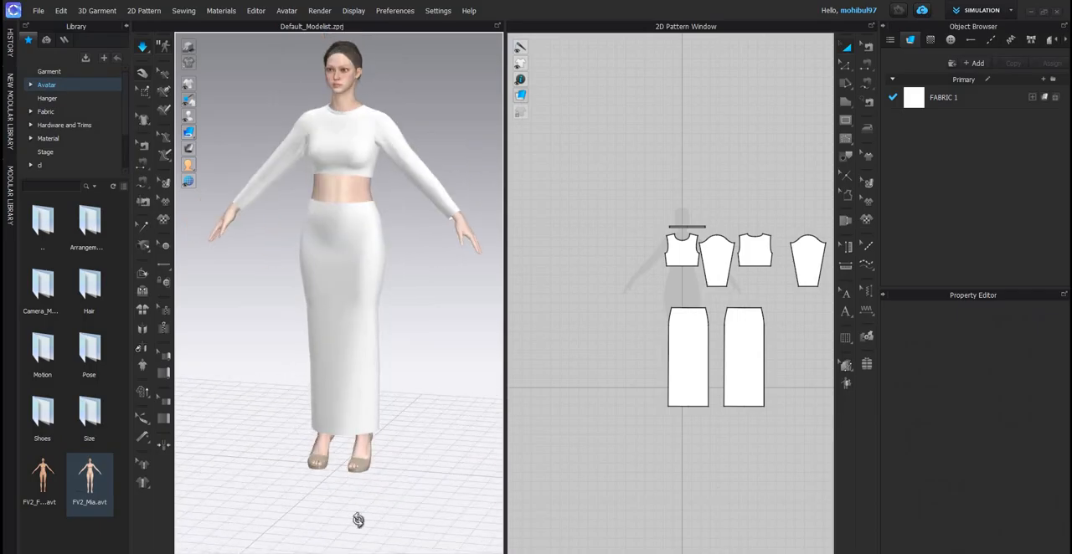
- Check the green set in the reference image, and select both skirt panels and raise them further up the waist
{"action": "scroll", "coordinate": [357, 517], "scroll_direction": "up", "scroll_amount": 2}
{"action": "key", "text": "alt+Tab"}
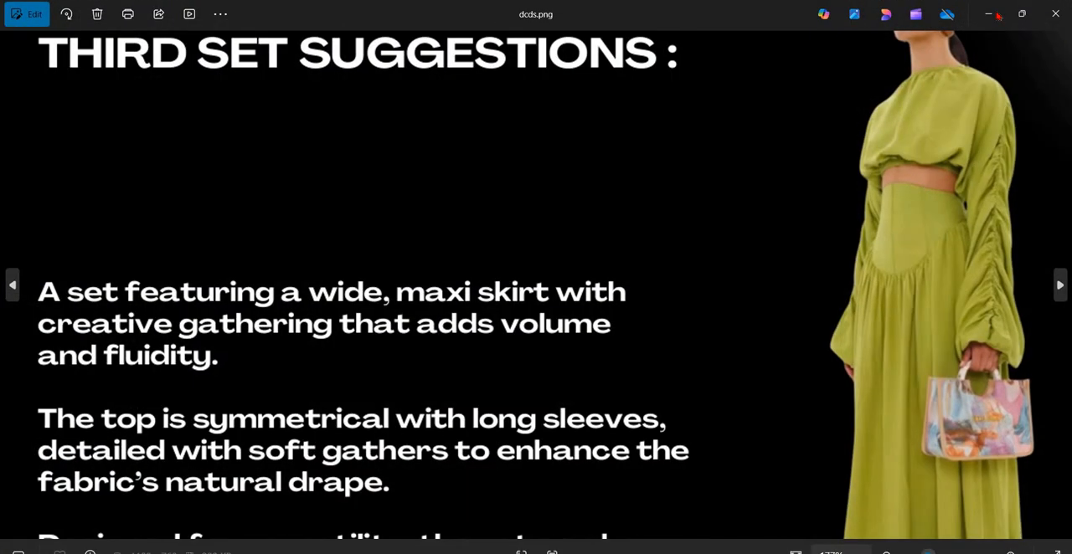
{"action": "key", "text": "alt+Tab"}
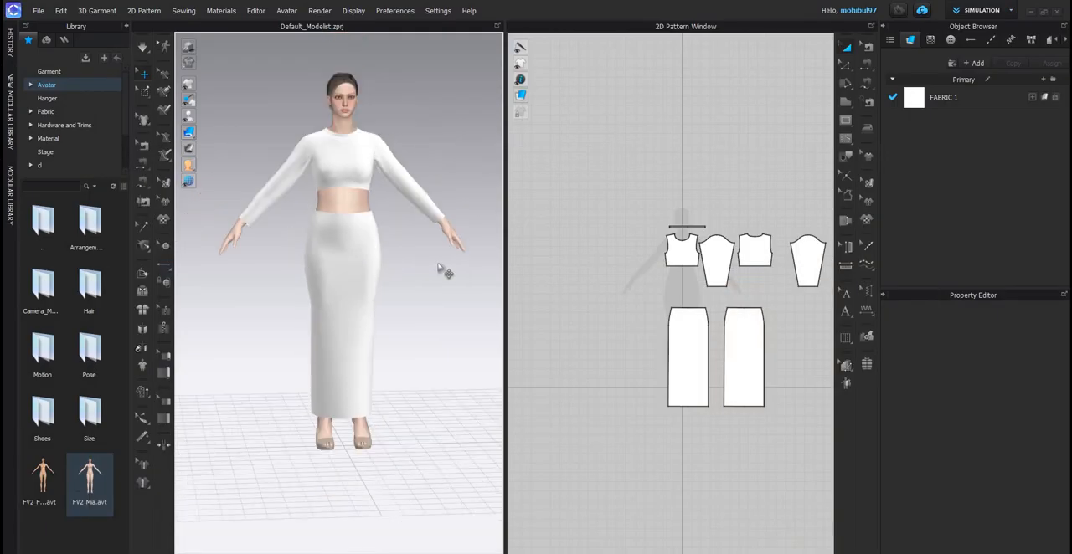
{"action": "scroll", "coordinate": [478, 289], "scroll_direction": "up", "scroll_amount": 3}
{"action": "left_click", "coordinate": [680, 343]}
{"action": "key", "text": "ctrl+a"}
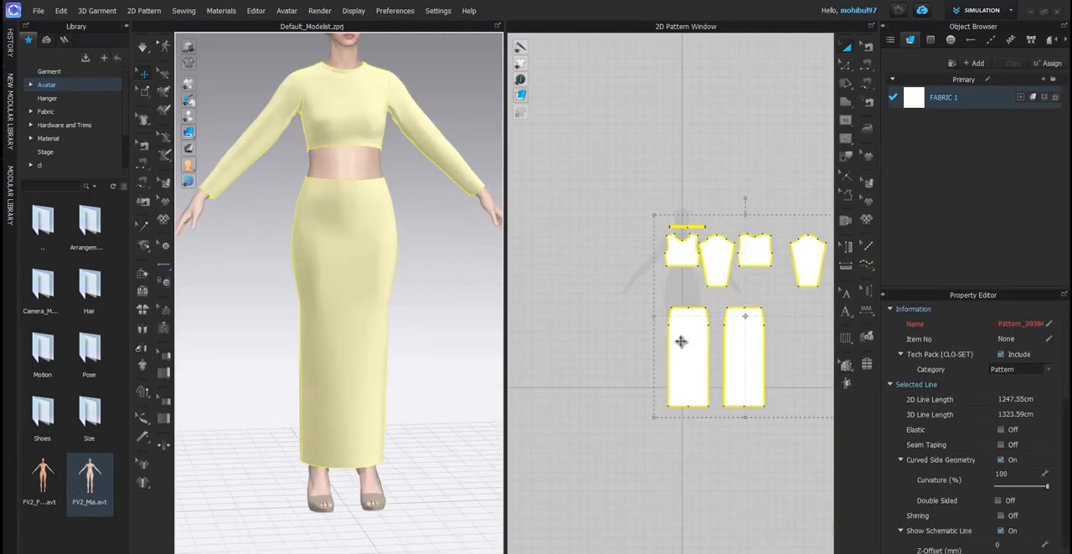
{"action": "left_click", "coordinate": [787, 365]}
{"action": "left_click", "coordinate": [346, 319]}
{"action": "key", "text": "ctrl+a"}
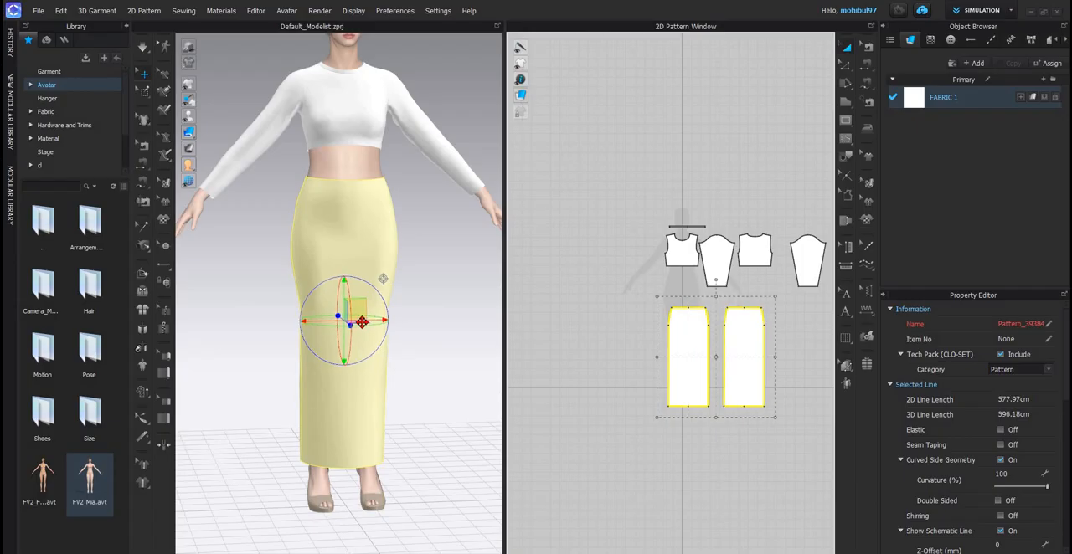
{"action": "scroll", "coordinate": [356, 314], "scroll_direction": "up", "scroll_amount": 2}
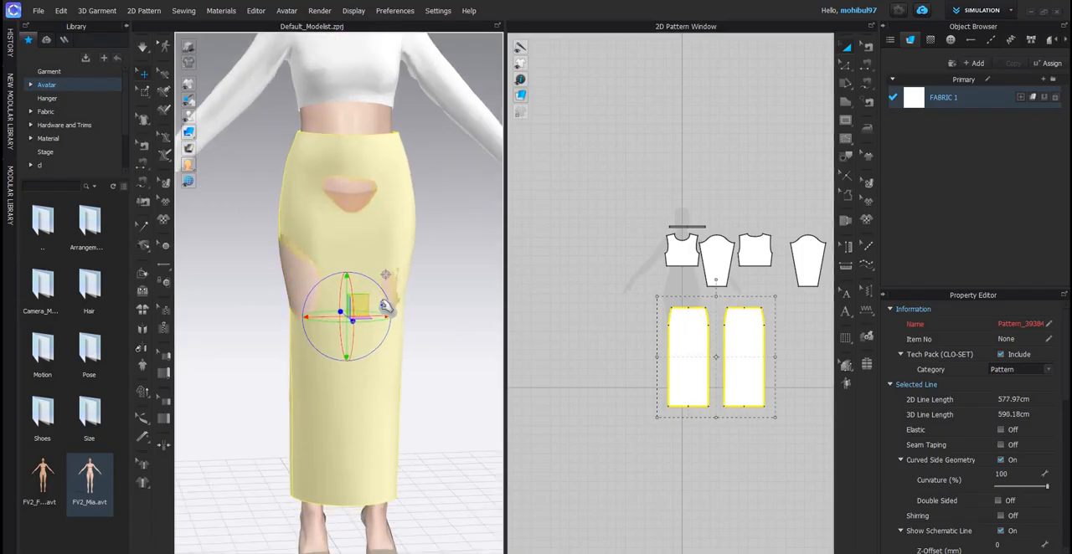
- Simulate the raised skirt and pull its fabric outward over the thigh and hip areas where the body pokes through
{"action": "key", "text": "space"}
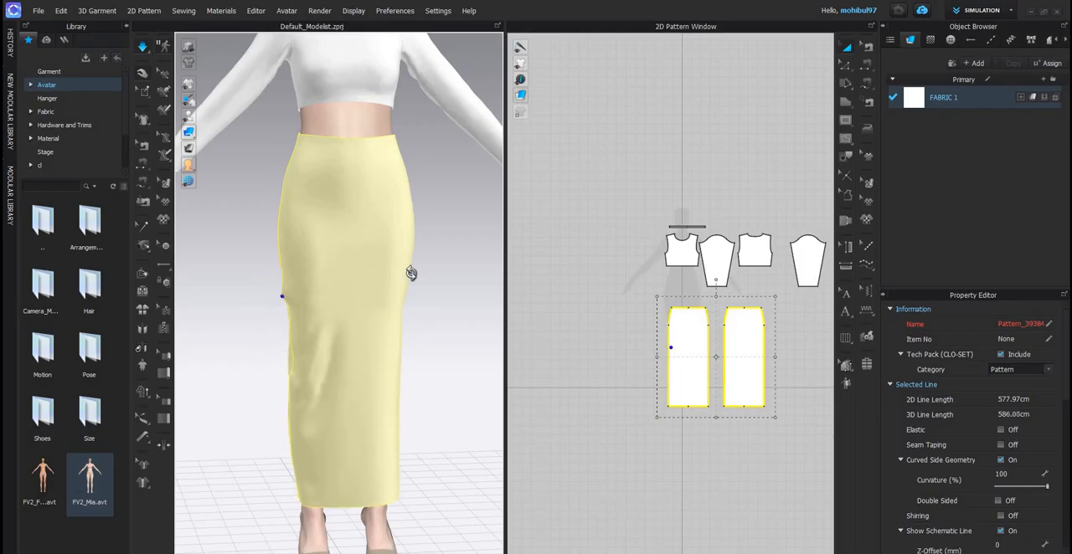
{"action": "left_click", "coordinate": [412, 273]}
{"action": "right_click_drag", "start_coordinate": [346, 274], "coordinate": [422, 286]}
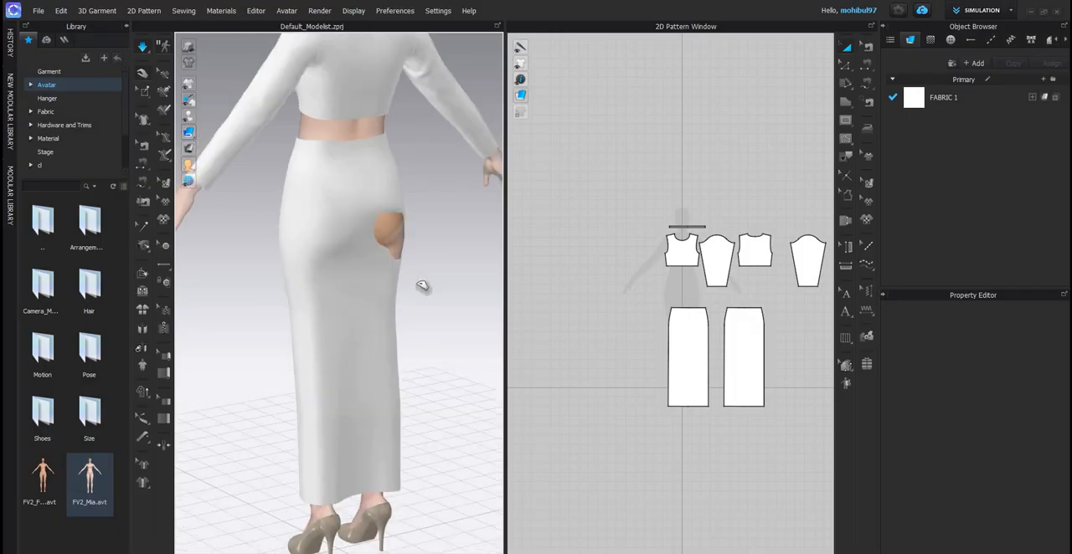
{"action": "left_click_drag", "start_coordinate": [401, 274], "coordinate": [450, 295]}
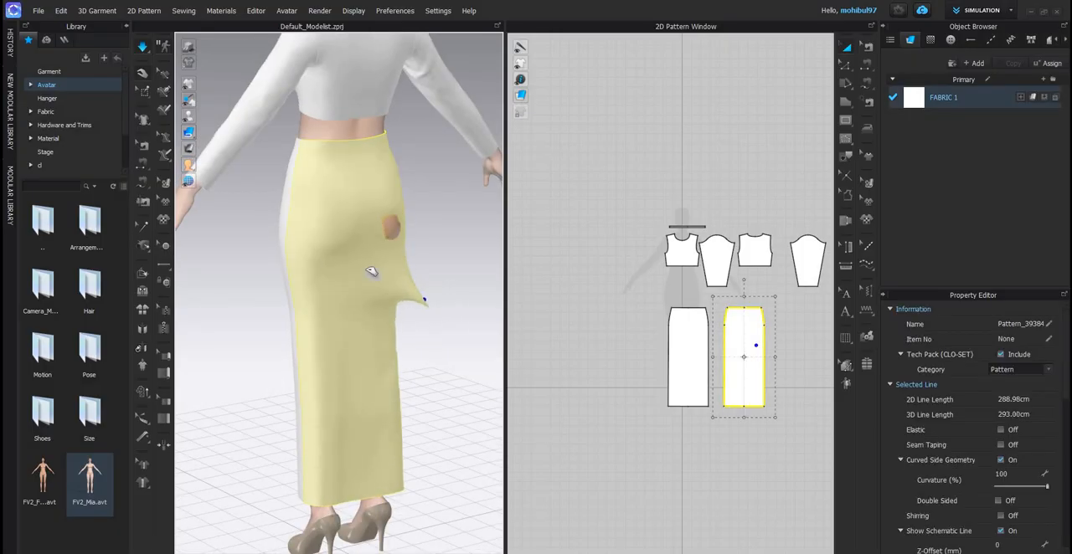
{"action": "left_click", "coordinate": [480, 256]}
{"action": "right_click_drag", "start_coordinate": [480, 256], "coordinate": [430, 287]}
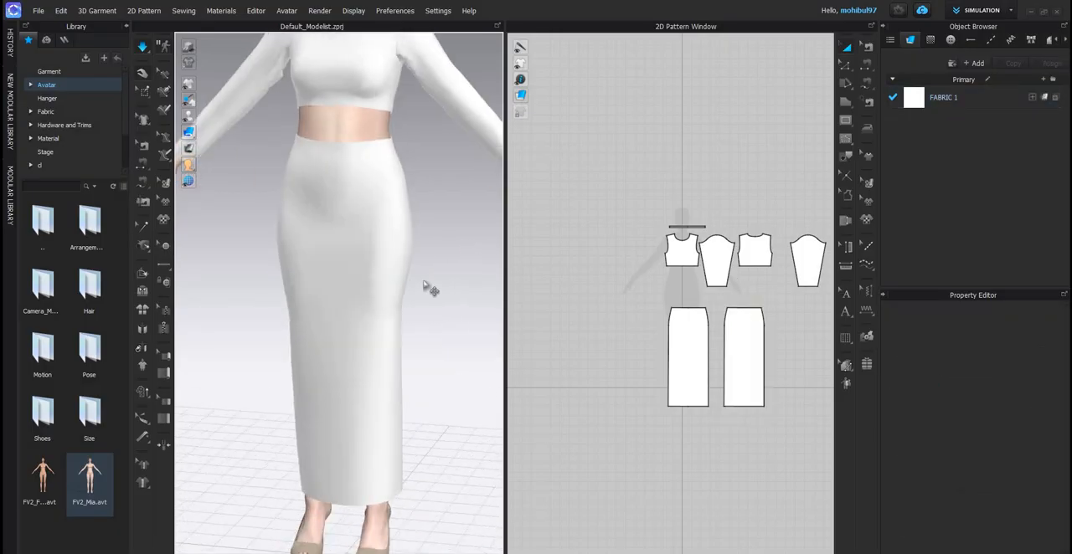
- Lengthen the skirt by selecting the hem edges of both panels and moving them straight down together
{"action": "scroll", "coordinate": [386, 256], "scroll_direction": "down", "scroll_amount": 5}
{"action": "scroll", "coordinate": [364, 253], "scroll_direction": "up", "scroll_amount": 2}
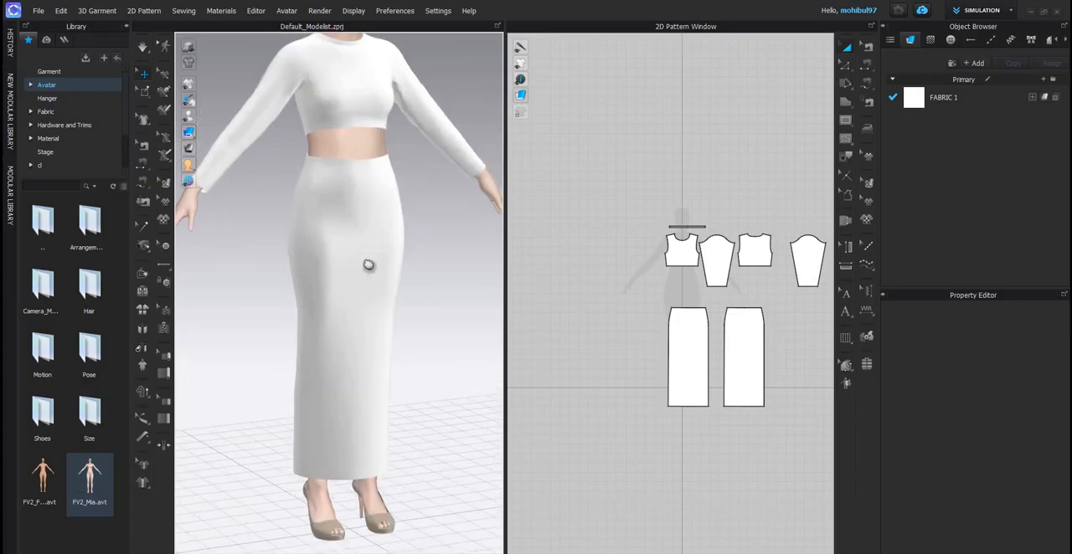
{"action": "scroll", "coordinate": [297, 289], "scroll_direction": "down", "scroll_amount": 1}
{"action": "right_click_drag", "start_coordinate": [297, 289], "coordinate": [335, 314]}
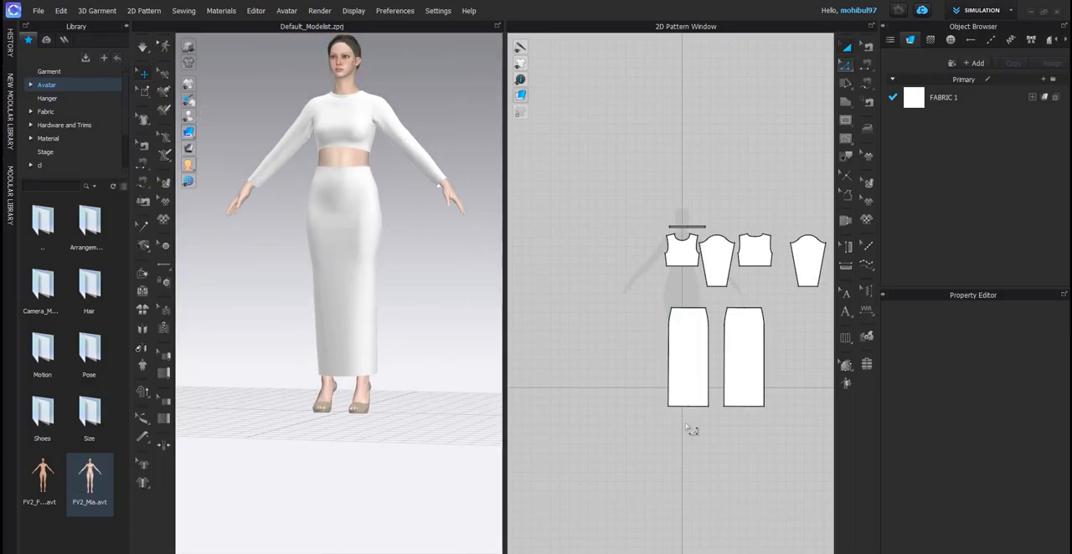
{"action": "scroll", "coordinate": [688, 423], "scroll_direction": "up", "scroll_amount": 3}
{"action": "key", "text": "Delete"}
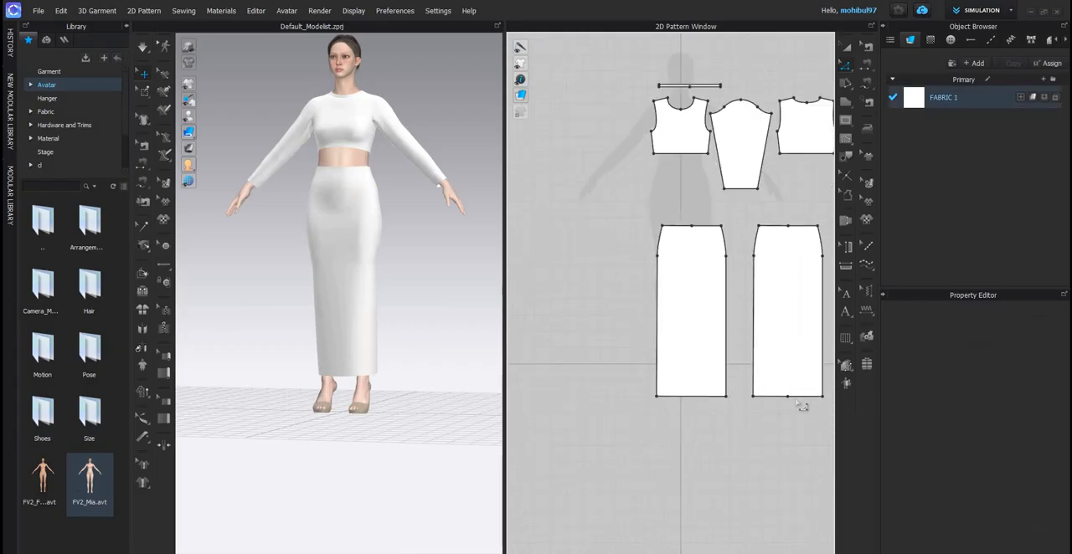
{"action": "left_click_drag", "start_coordinate": [794, 399], "coordinate": [792, 414]}
{"action": "key", "text": "Delete"}
{"action": "left_click", "coordinate": [791, 397]}
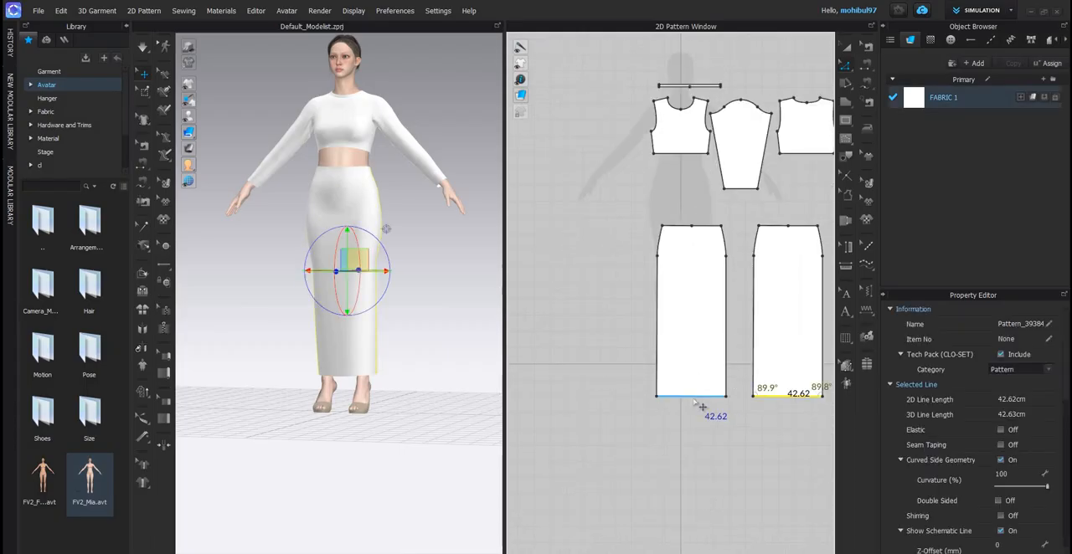
{"action": "left_click", "coordinate": [693, 397], "text": "shift"}
{"action": "left_click_drag", "start_coordinate": [694, 400], "coordinate": [694, 416]}
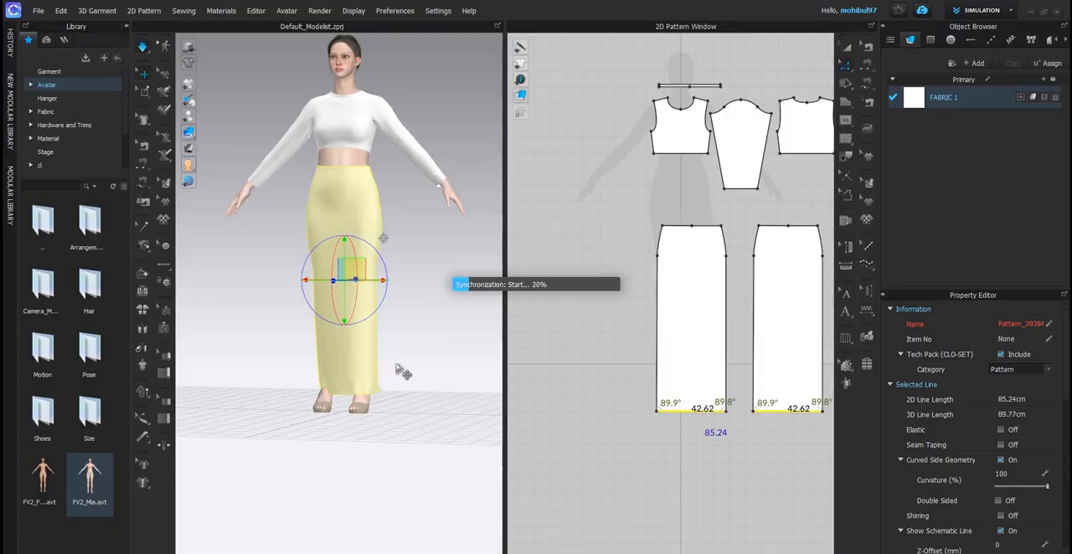
- Simulate the lengthened skirt and compare it from the front with the green set in the reference image
{"action": "key", "text": "space"}
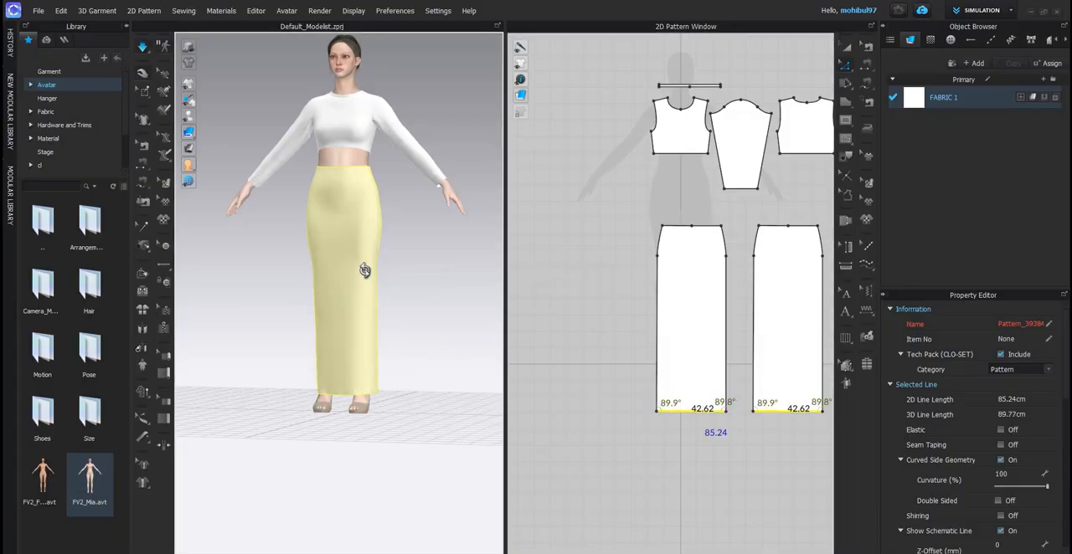
{"action": "left_click", "coordinate": [359, 273]}
{"action": "key", "text": "space"}
{"action": "key", "text": "2"}
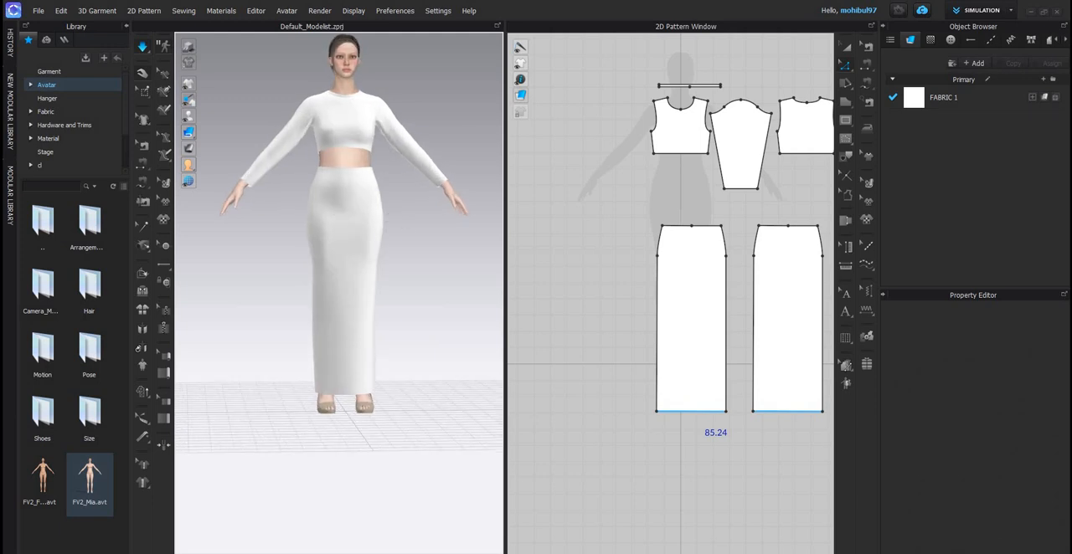
{"action": "scroll", "coordinate": [400, 219], "scroll_direction": "up", "scroll_amount": 3}
{"action": "middle_click_drag", "start_coordinate": [352, 219], "coordinate": [405, 231]}
{"action": "key", "text": "alt+Tab"}
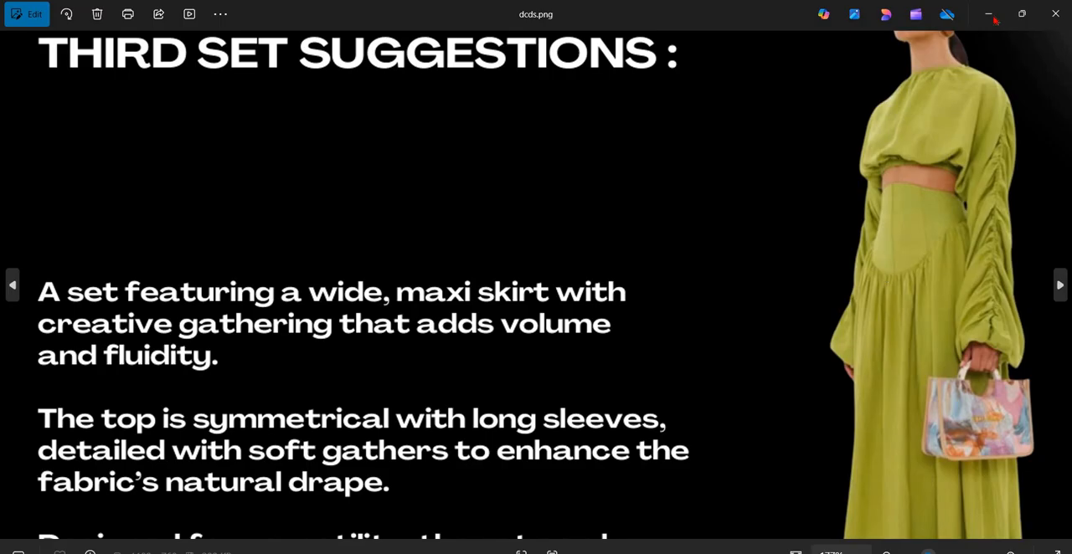
{"action": "key", "text": "alt+Tab"}
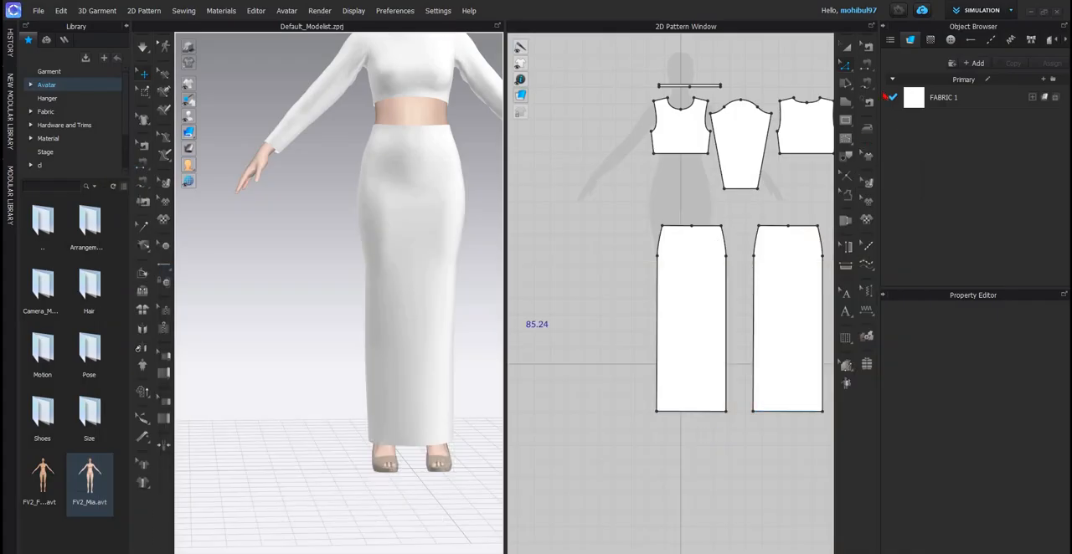
{"action": "left_click", "coordinate": [847, 123]}
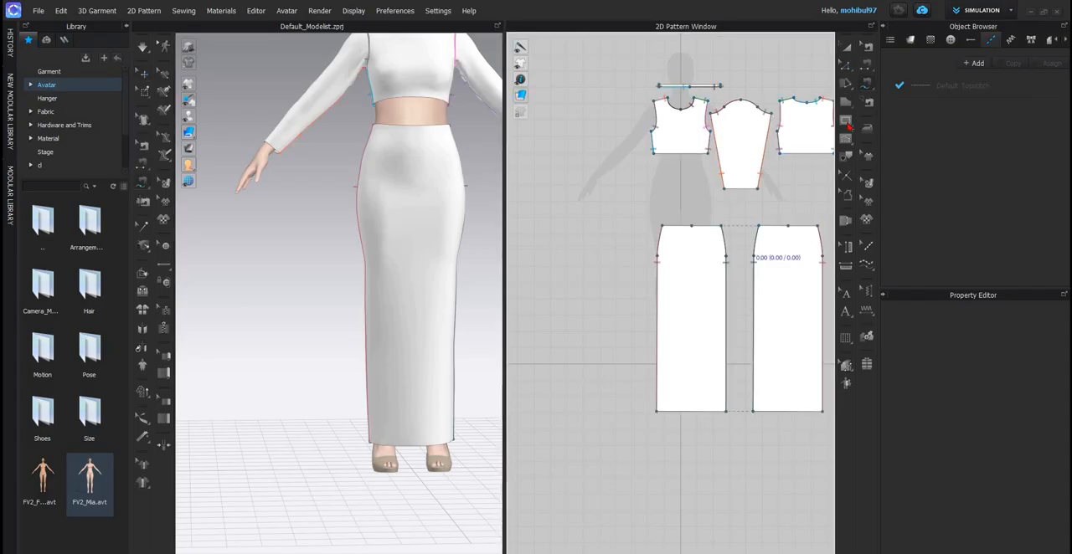
{"action": "scroll", "coordinate": [715, 269], "scroll_direction": "up", "scroll_amount": 4}
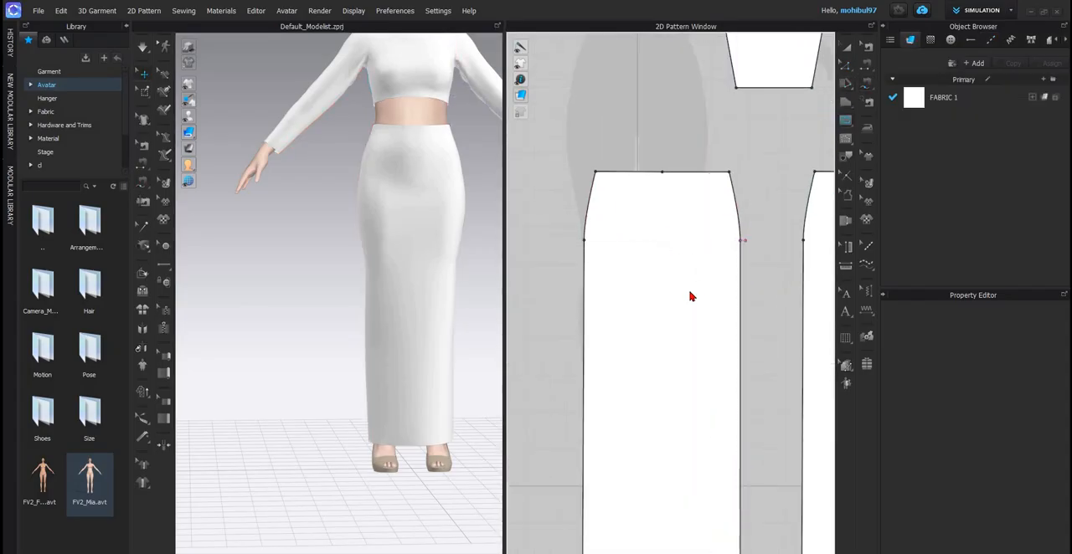
{"action": "left_click", "coordinate": [739, 240]}
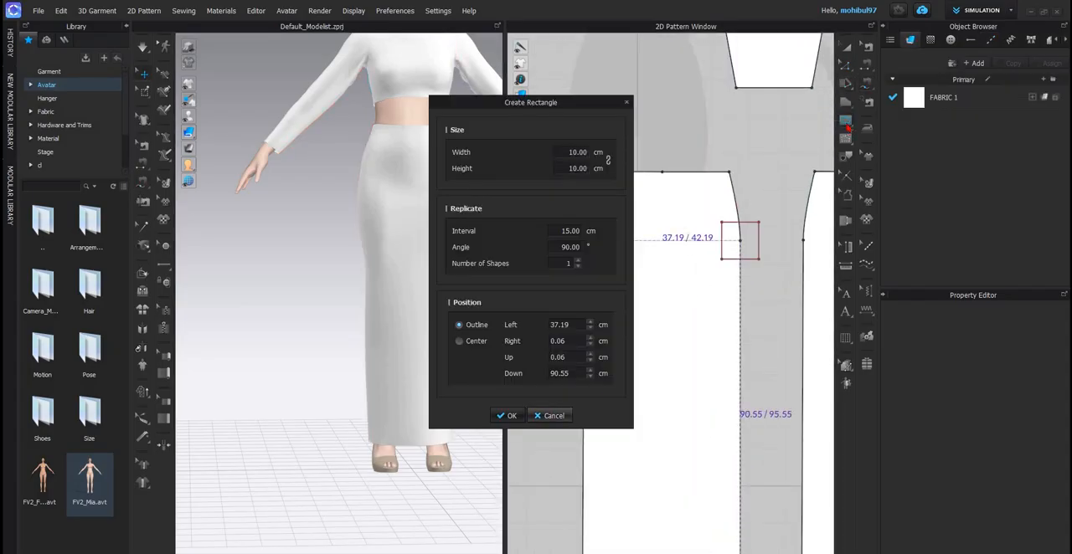
{"action": "key", "text": "Escape"}
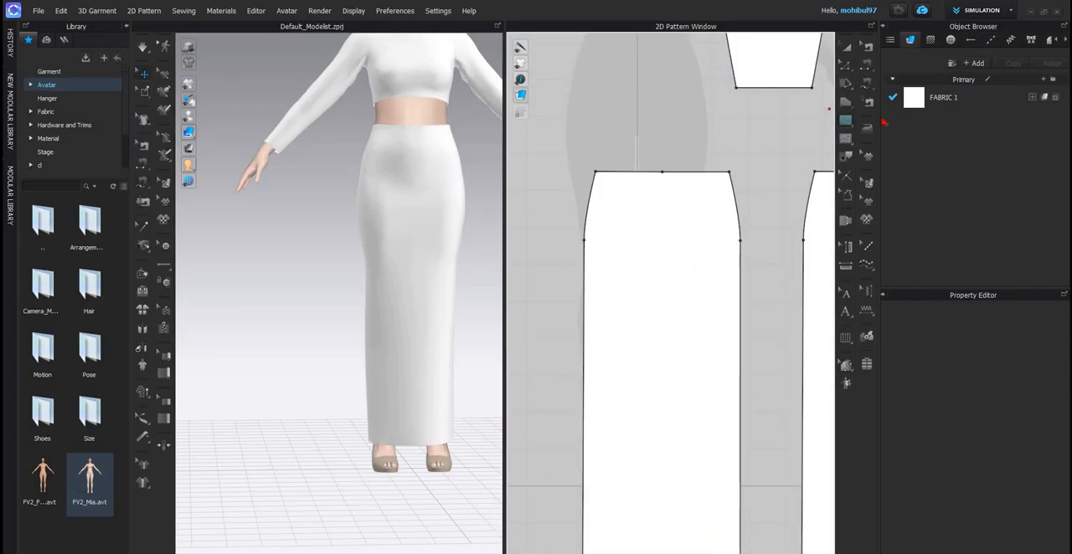
- Draw a curved internal line about 26.4 cm long on the front skirt panel, from the side-edge hip point down to the centre line
{"action": "left_click", "coordinate": [741, 240]}
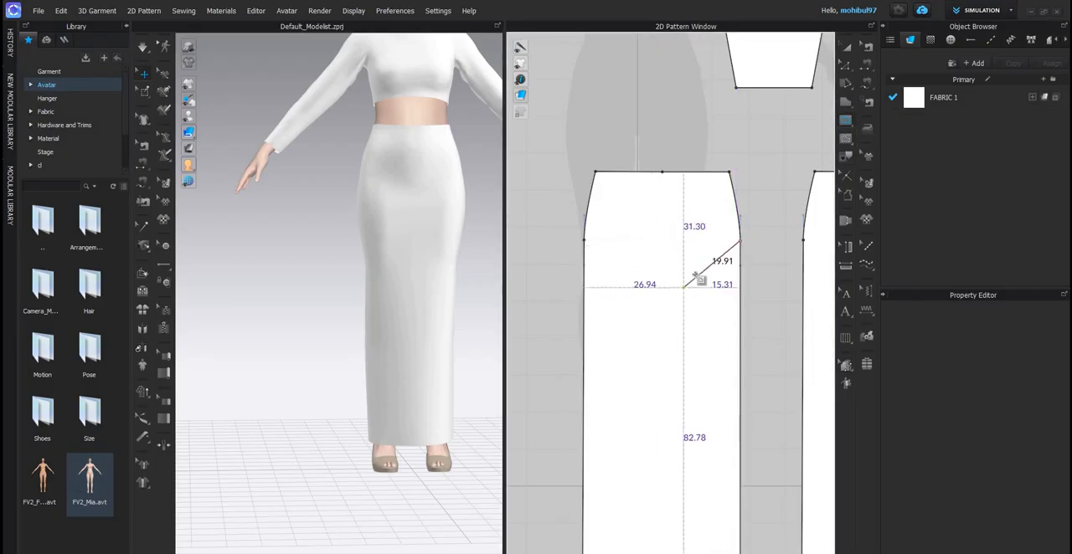
{"action": "left_click", "coordinate": [699, 270], "text": "ctrl"}
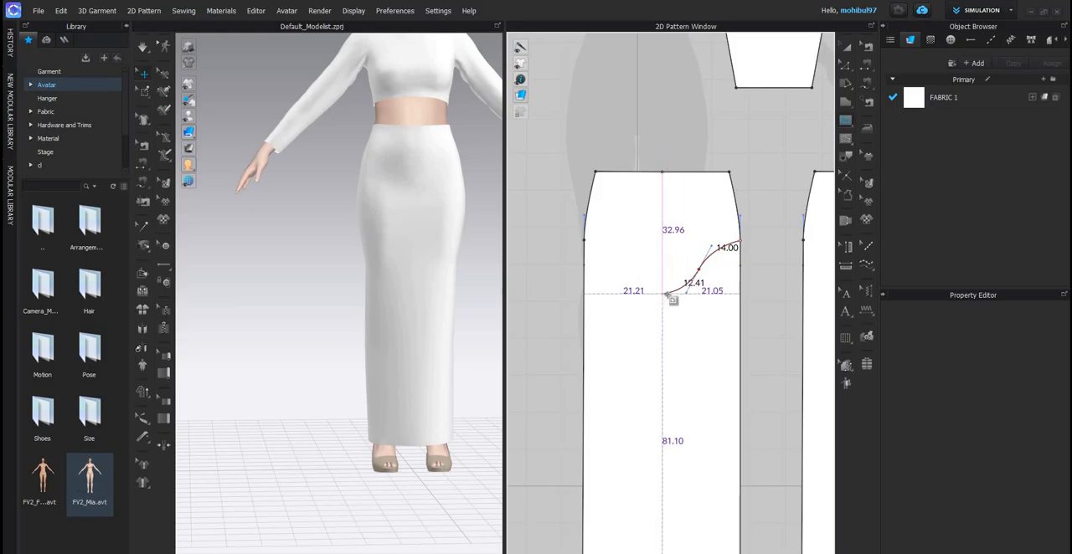
{"action": "double_click", "coordinate": [662, 293]}
{"action": "scroll", "coordinate": [341, 223], "scroll_direction": "up", "scroll_amount": 2}
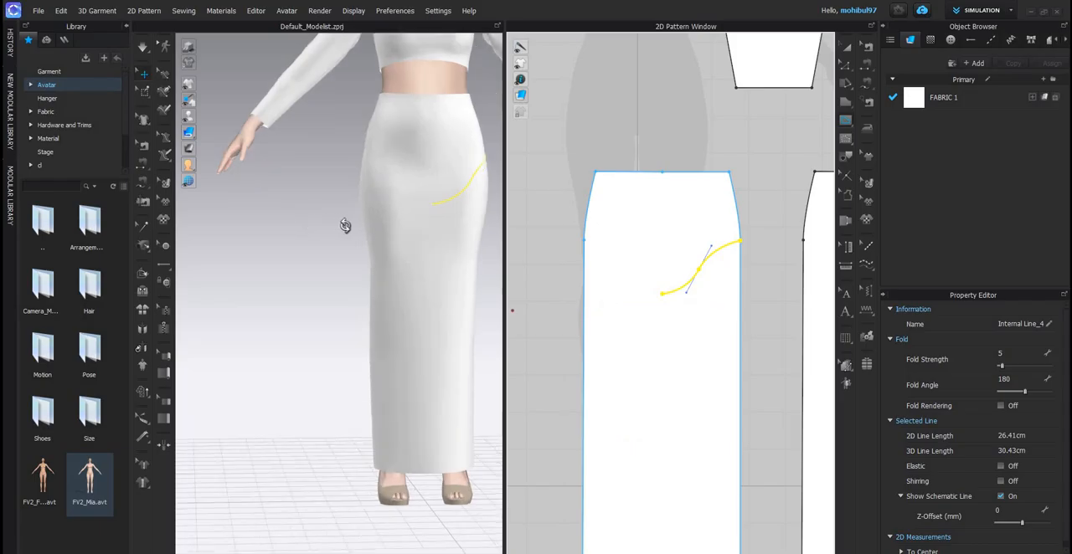
- Move the curved internal line straight up on the front skirt panel and check its height on the avatar
{"action": "right_click_drag", "start_coordinate": [344, 224], "coordinate": [384, 232]}
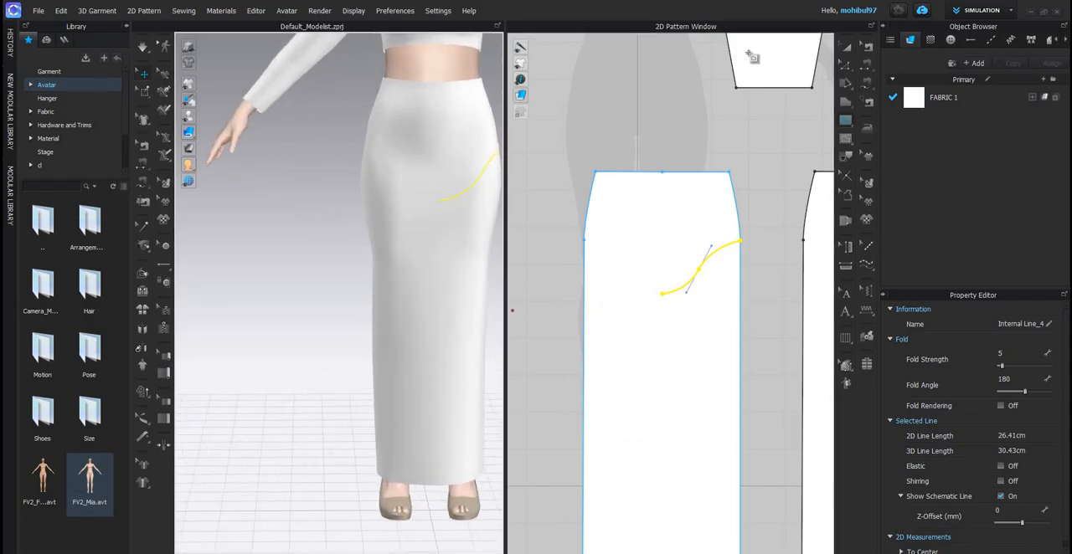
{"action": "left_click", "coordinate": [844, 49]}
{"action": "left_click", "coordinate": [725, 242]}
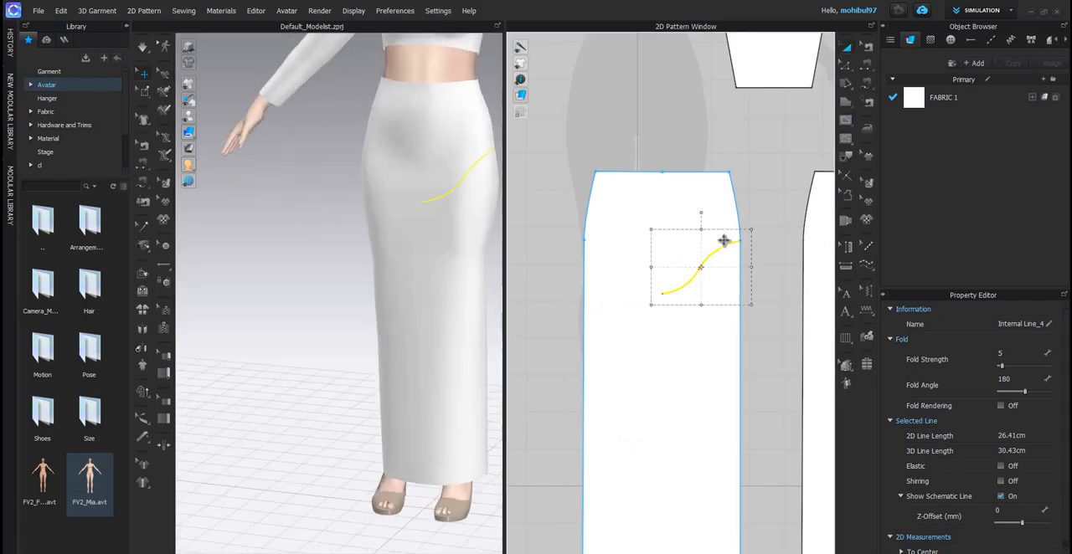
{"action": "scroll", "coordinate": [725, 223], "scroll_direction": "up", "scroll_amount": 3}
{"action": "key", "text": "ctrl+c"}
{"action": "key", "text": "ctrl+v"}
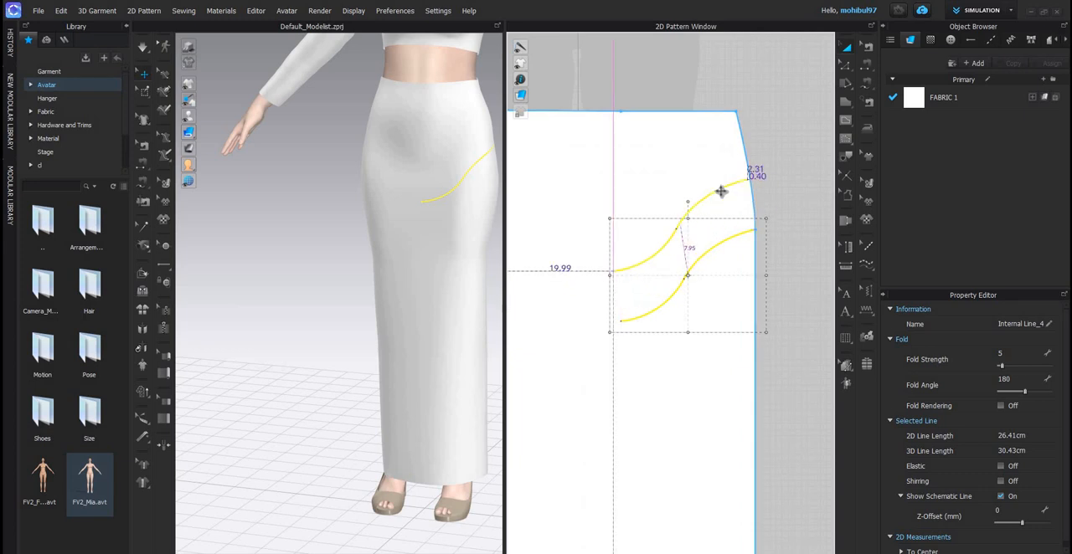
{"action": "left_click", "coordinate": [740, 181]}
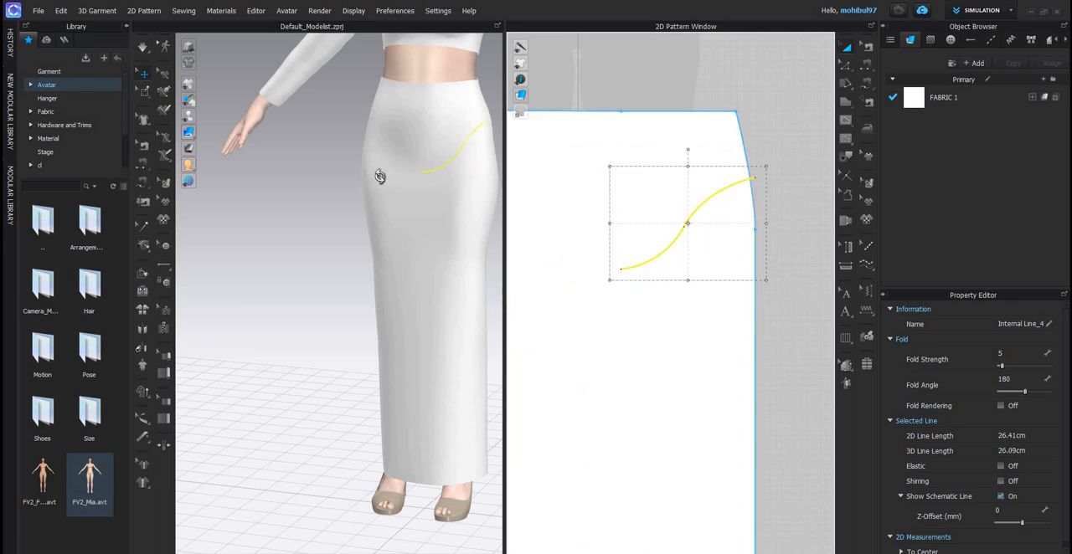
{"action": "right_click_drag", "start_coordinate": [379, 176], "coordinate": [457, 142]}
{"action": "scroll", "coordinate": [457, 142], "scroll_direction": "up", "scroll_amount": 2}
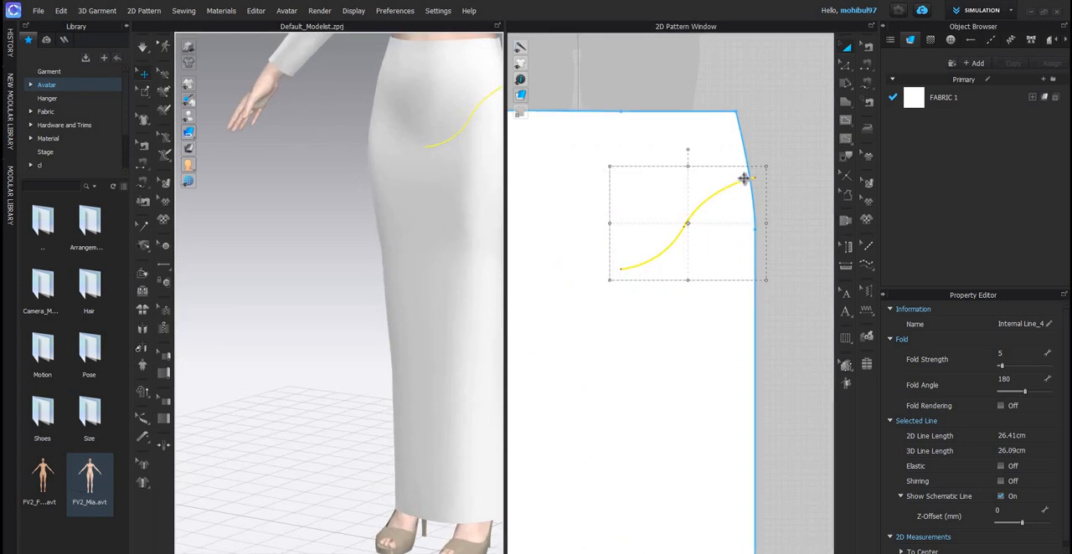
- Fine-tune the raised curve's position so its outer end reaches the front skirt panel's side edge
{"action": "scroll", "coordinate": [741, 177], "scroll_direction": "up", "scroll_amount": 2}
{"action": "left_click_drag", "start_coordinate": [740, 176], "coordinate": [749, 207]}
{"action": "scroll", "coordinate": [745, 175], "scroll_direction": "up", "scroll_amount": 2}
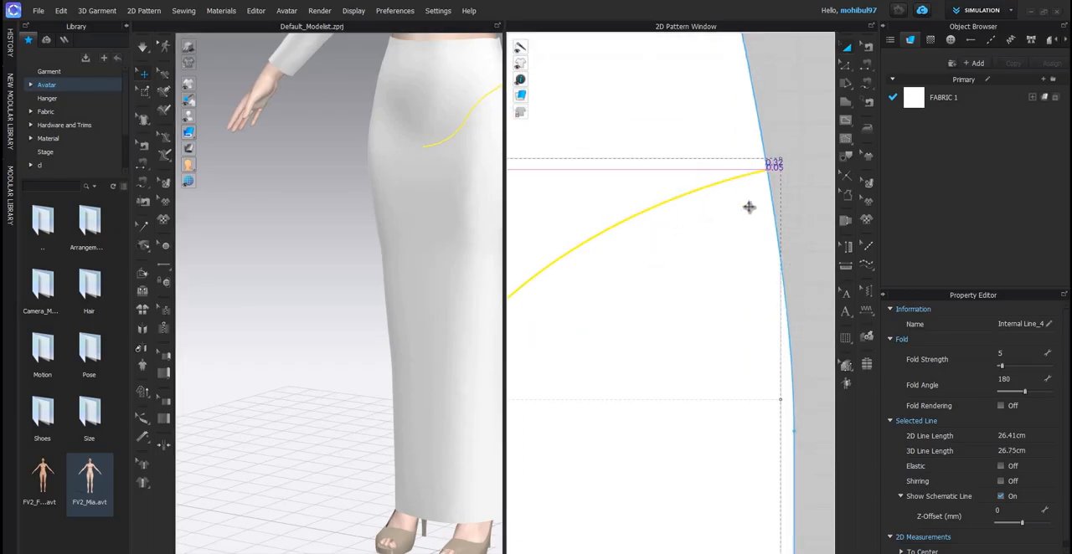
{"action": "left_click_drag", "start_coordinate": [759, 167], "coordinate": [679, 226]}
{"action": "scroll", "coordinate": [751, 159], "scroll_direction": "up", "scroll_amount": 2}
{"action": "scroll", "coordinate": [734, 204], "scroll_direction": "down", "scroll_amount": 4}
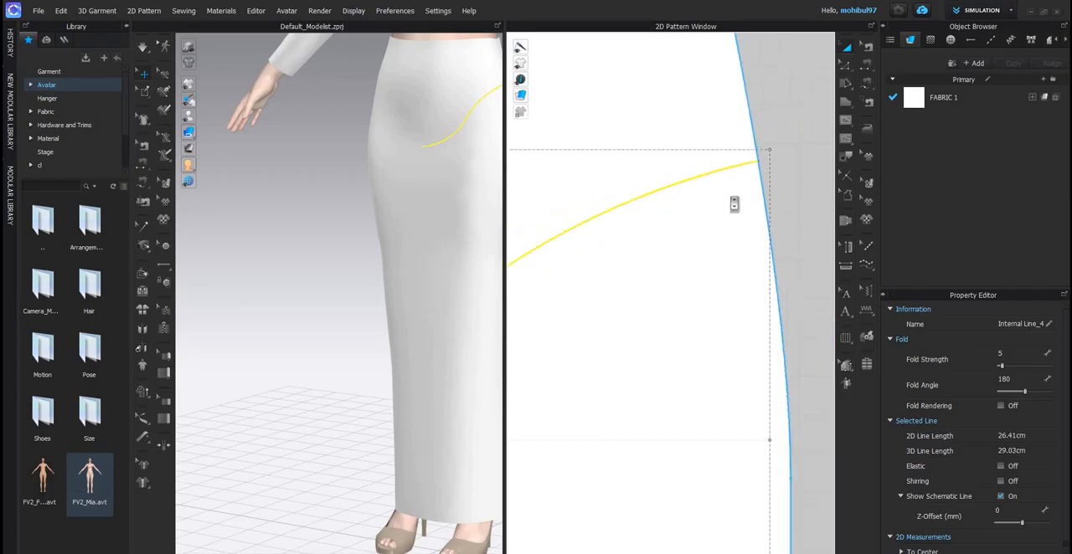
- Paste a mirrored copy of the curve onto the other half of the front skirt panel, meeting the original at the centre
{"action": "key", "text": "ctrl+c"}
{"action": "key", "text": "ctrl+r"}
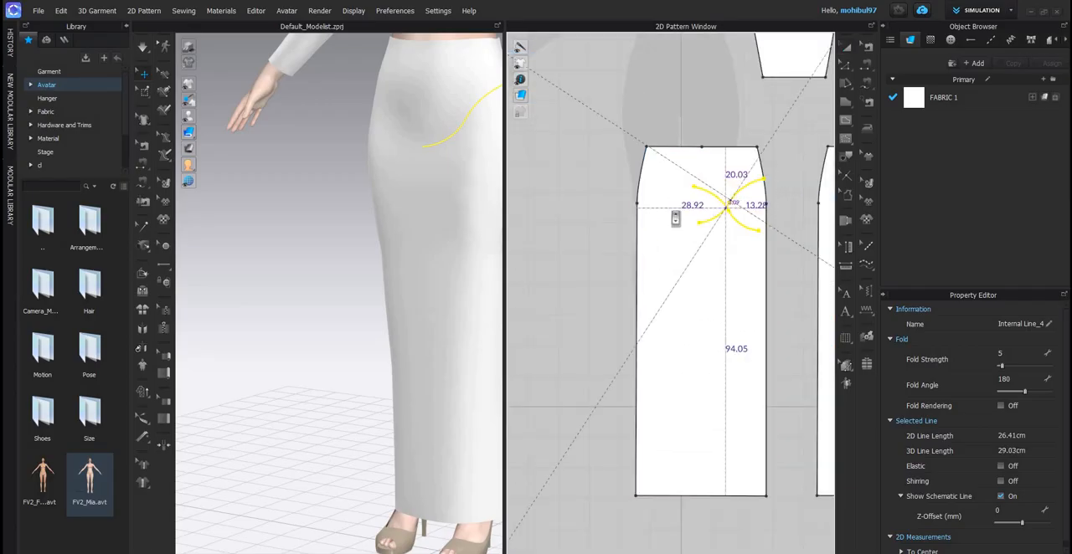
{"action": "scroll", "coordinate": [671, 211], "scroll_direction": "up", "scroll_amount": 5}
{"action": "scroll", "coordinate": [661, 216], "scroll_direction": "up", "scroll_amount": 3}
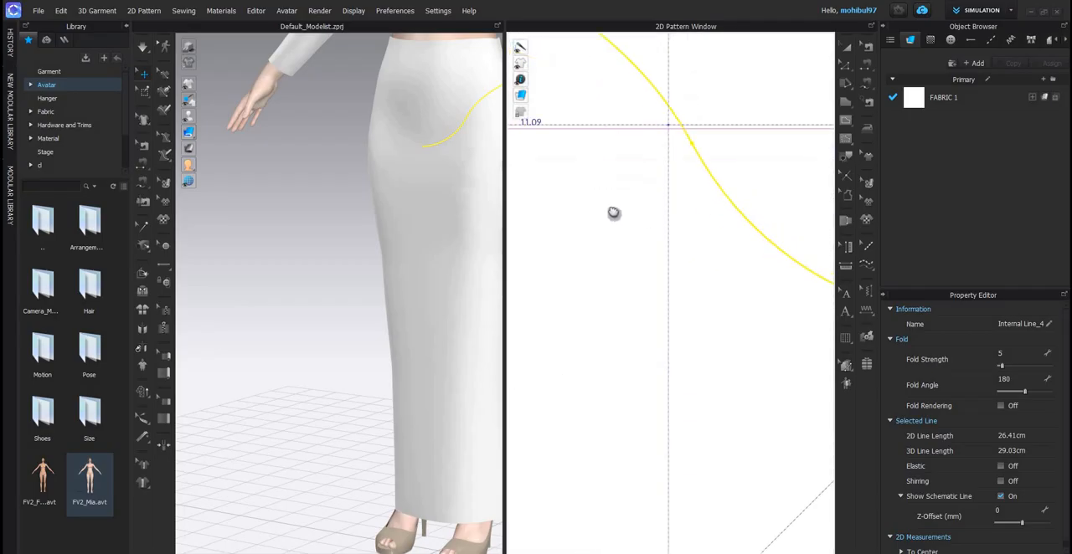
{"action": "scroll", "coordinate": [603, 215], "scroll_direction": "down", "scroll_amount": 2}
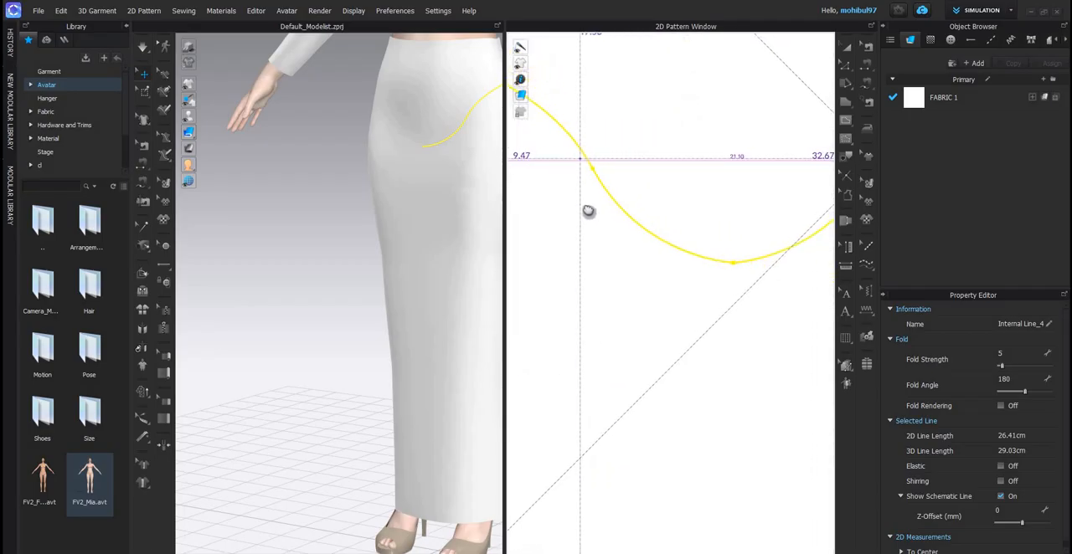
{"action": "left_click", "coordinate": [687, 248]}
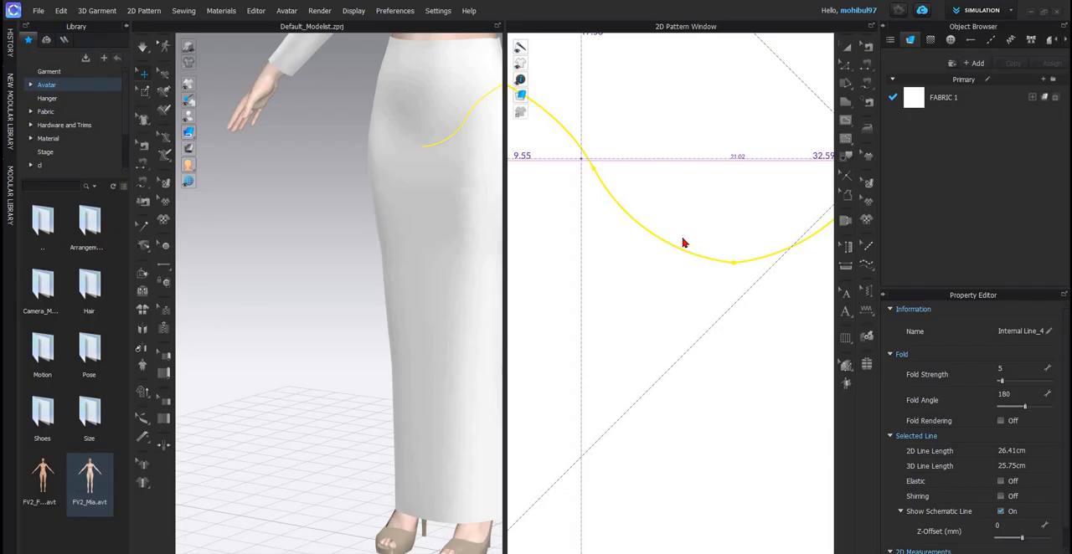
- Bring the inner end points of the two yoke curves together at the centre of the front skirt panel
{"action": "scroll", "coordinate": [687, 245], "scroll_direction": "down", "scroll_amount": 10}
{"action": "scroll", "coordinate": [630, 209], "scroll_direction": "up", "scroll_amount": 8}
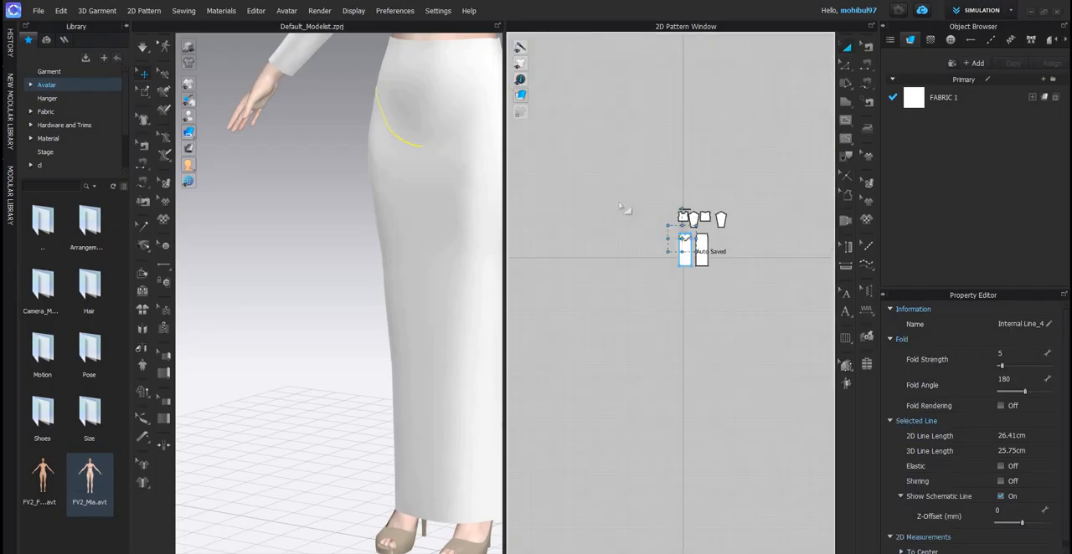
{"action": "left_click", "coordinate": [646, 211]}
{"action": "scroll", "coordinate": [762, 264], "scroll_direction": "up", "scroll_amount": 5}
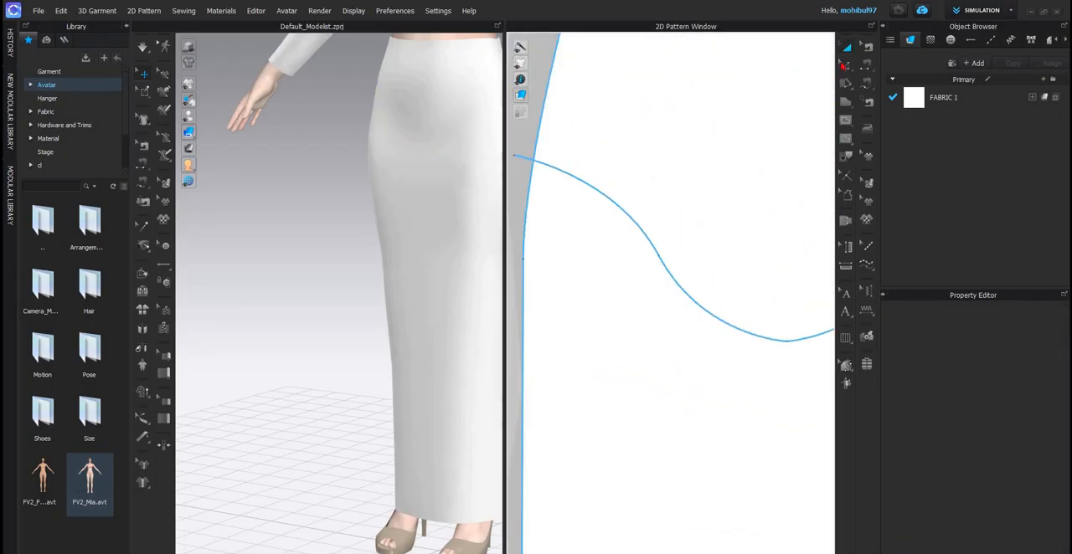
{"action": "scroll", "coordinate": [717, 271], "scroll_direction": "up", "scroll_amount": 8}
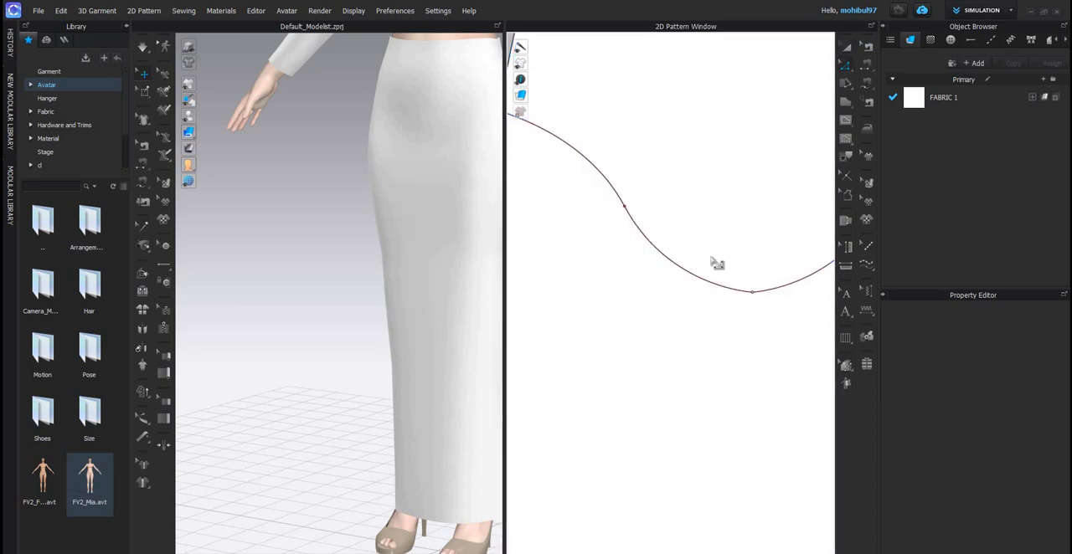
{"action": "left_click", "coordinate": [652, 246]}
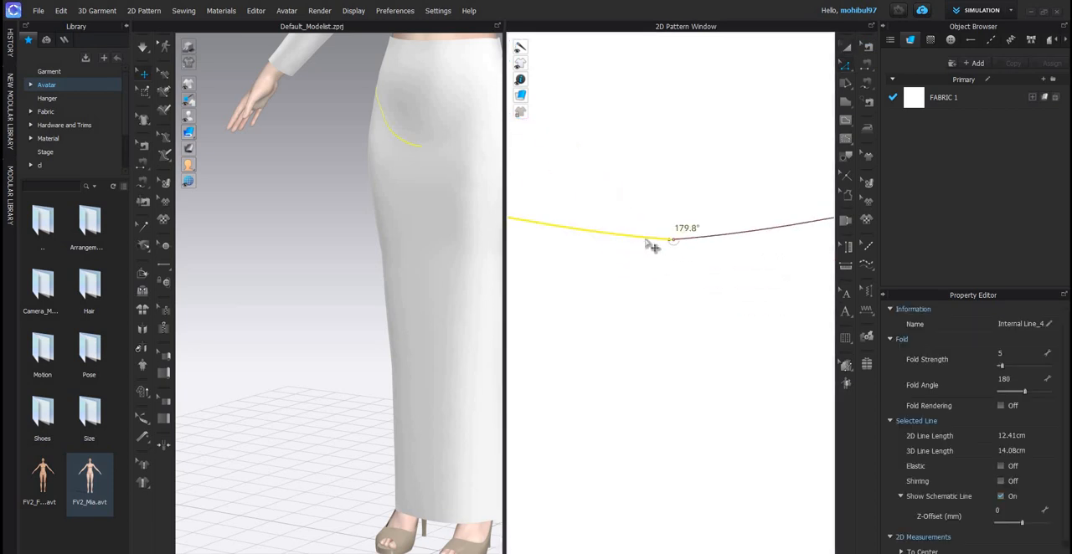
{"action": "left_click_drag", "start_coordinate": [672, 240], "coordinate": [670, 240]}
{"action": "left_click", "coordinate": [689, 245]}
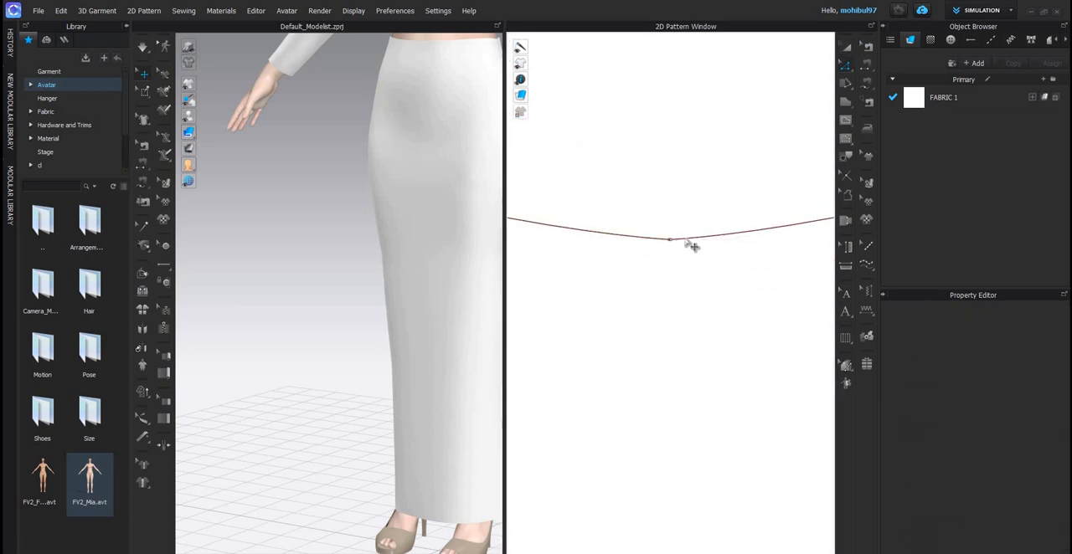
{"action": "left_click", "coordinate": [659, 243]}
{"action": "left_click", "coordinate": [653, 238]}
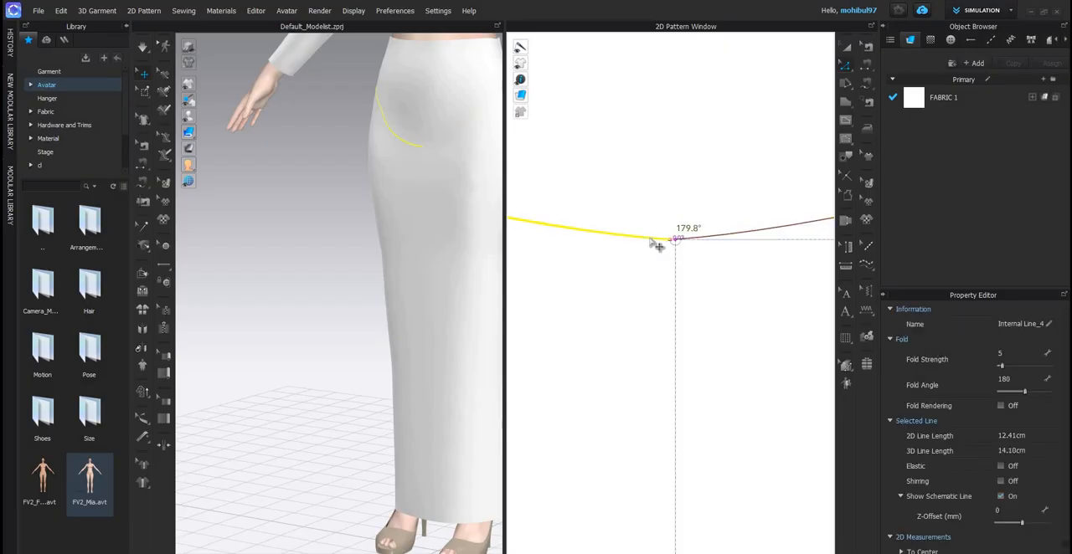
{"action": "left_click", "coordinate": [687, 245]}
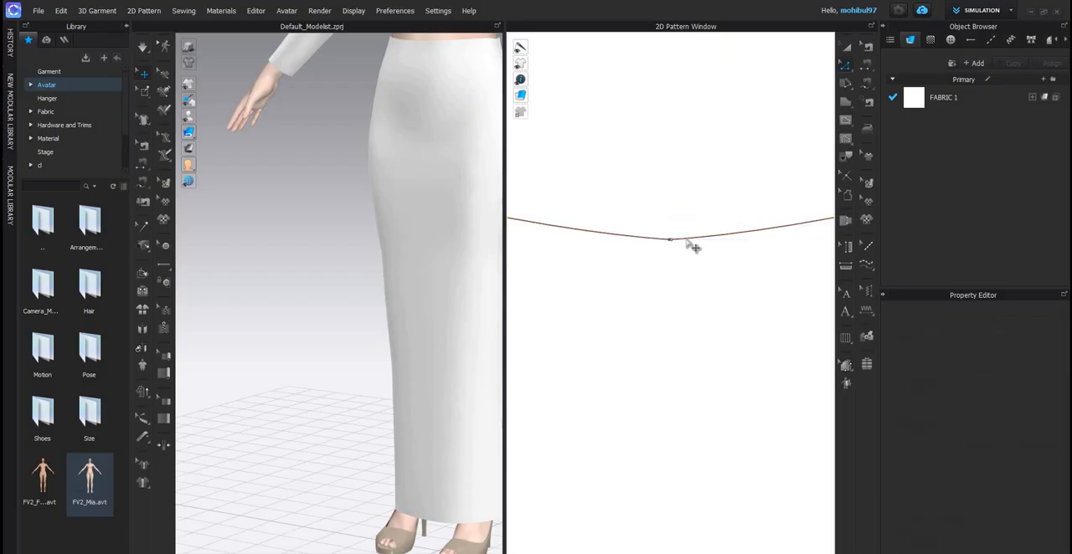
{"action": "left_click", "coordinate": [682, 240]}
{"action": "mouse_move", "coordinate": [689, 241]}
{"action": "left_mouse_down"}
{"action": "mouse_move", "coordinate": [661, 232]}
{"action": "mouse_move", "coordinate": [670, 245]}
{"action": "left_mouse_up"}
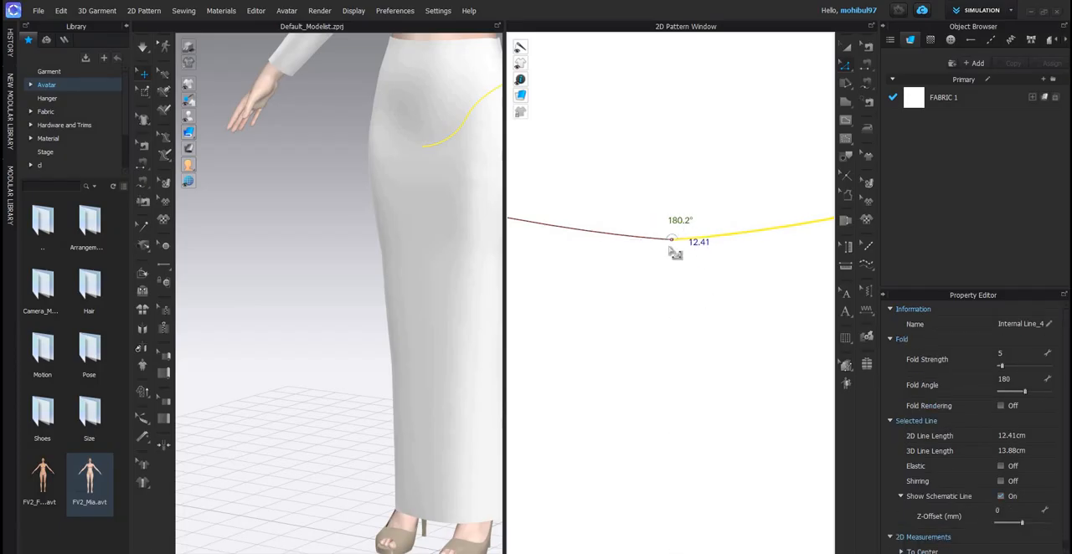
- Merge the two curves' overlapping centre end points to one point, using Merge to Point
{"action": "left_click", "coordinate": [673, 240]}
{"action": "right_click", "coordinate": [672, 240]}
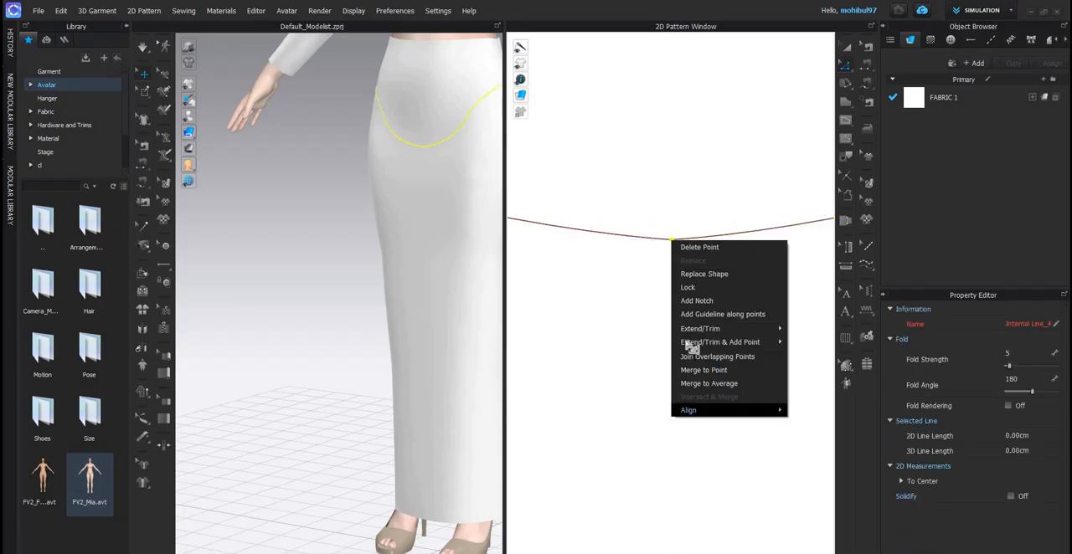
{"action": "left_click", "coordinate": [693, 369]}
{"action": "scroll", "coordinate": [683, 337], "scroll_direction": "down", "scroll_amount": 10}
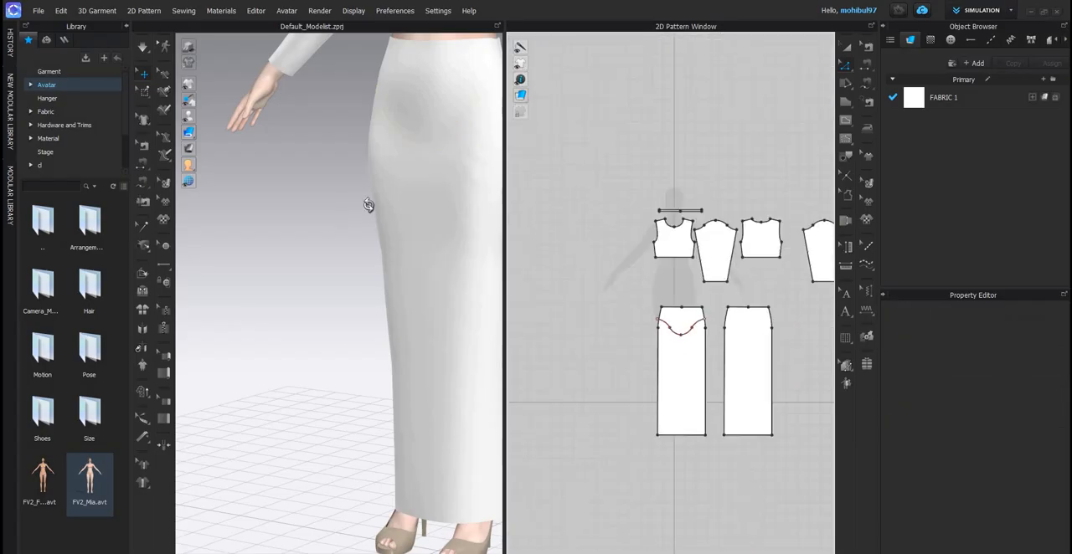
{"action": "scroll", "coordinate": [387, 279], "scroll_direction": "down", "scroll_amount": 5}
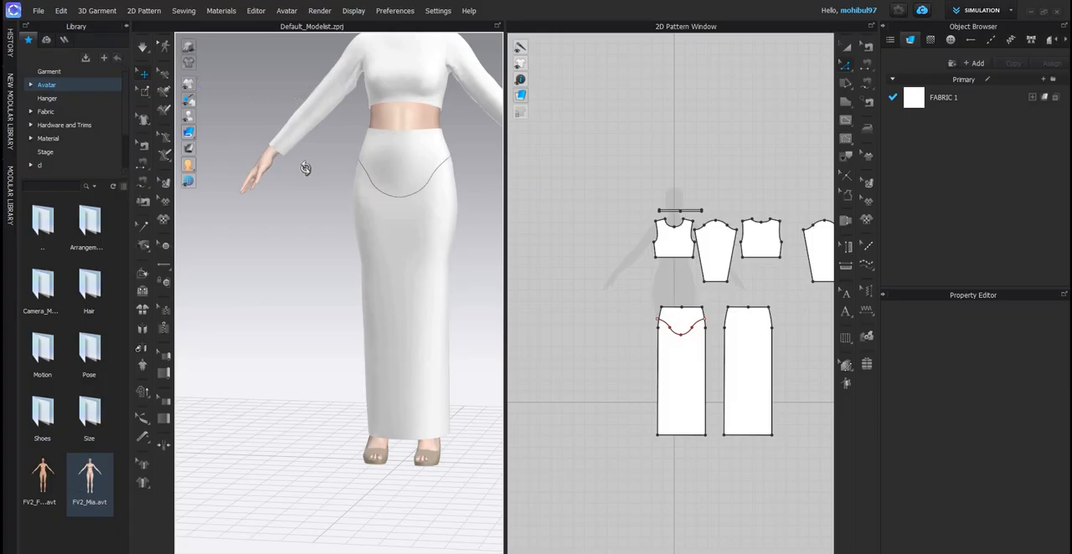
- Reshape the outer curve segments of the yoke line on both halves of the front skirt panel
{"action": "right_click_drag", "start_coordinate": [307, 170], "coordinate": [405, 215]}
{"action": "scroll", "coordinate": [335, 196], "scroll_direction": "up", "scroll_amount": 3}
{"action": "scroll", "coordinate": [708, 339], "scroll_direction": "up", "scroll_amount": 5}
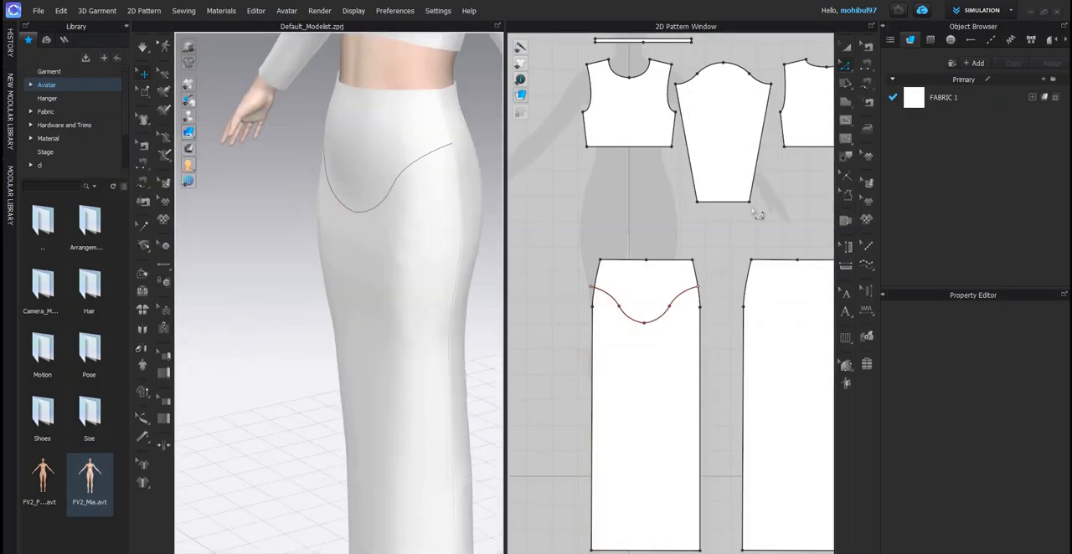
{"action": "scroll", "coordinate": [700, 283], "scroll_direction": "up", "scroll_amount": 5}
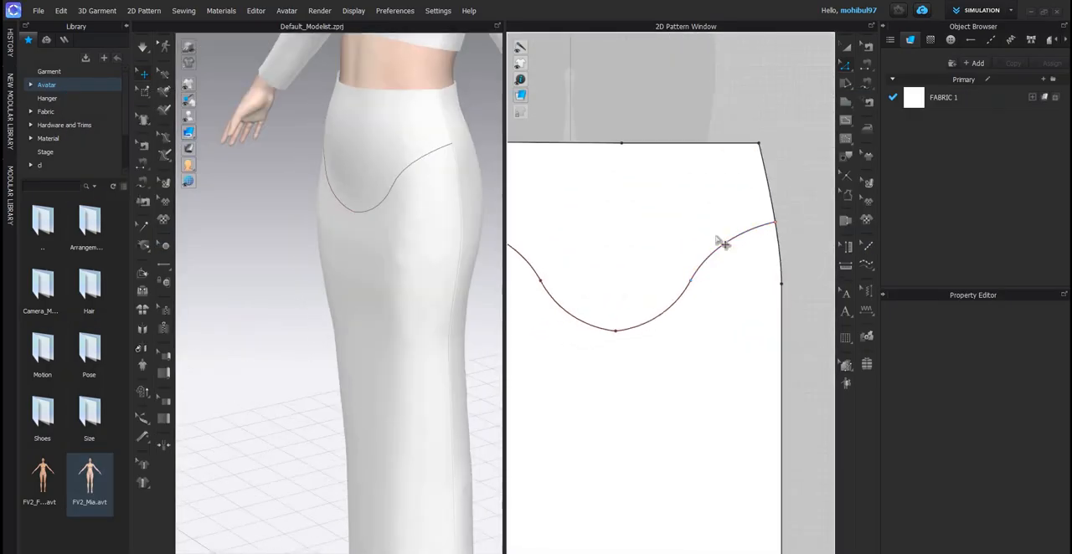
{"action": "left_click", "coordinate": [723, 243]}
{"action": "left_click_drag", "start_coordinate": [716, 233], "coordinate": [707, 223]}
{"action": "left_click_drag", "start_coordinate": [670, 283], "coordinate": [636, 268]}
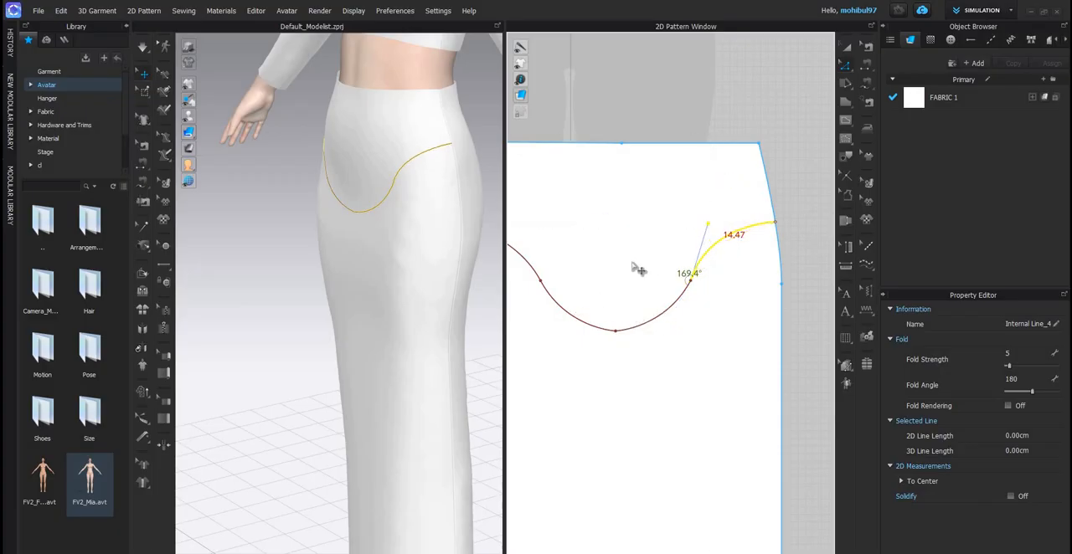
{"action": "scroll", "coordinate": [637, 268], "scroll_direction": "down", "scroll_amount": 3}
{"action": "left_click", "coordinate": [624, 244]}
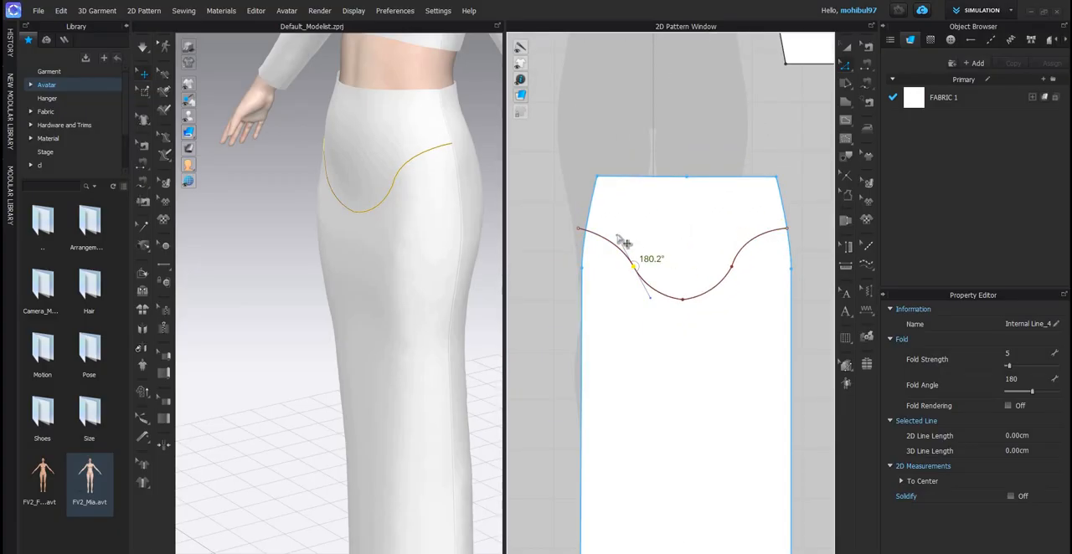
{"action": "mouse_move", "coordinate": [601, 235]}
{"action": "left_mouse_down"}
{"action": "mouse_move", "coordinate": [557, 220]}
{"action": "mouse_move", "coordinate": [586, 238]}
{"action": "left_mouse_up"}
- Move the yoke line's overshooting outer end point onto the front skirt panel's side edge
{"action": "scroll", "coordinate": [586, 237], "scroll_direction": "up", "scroll_amount": 2}
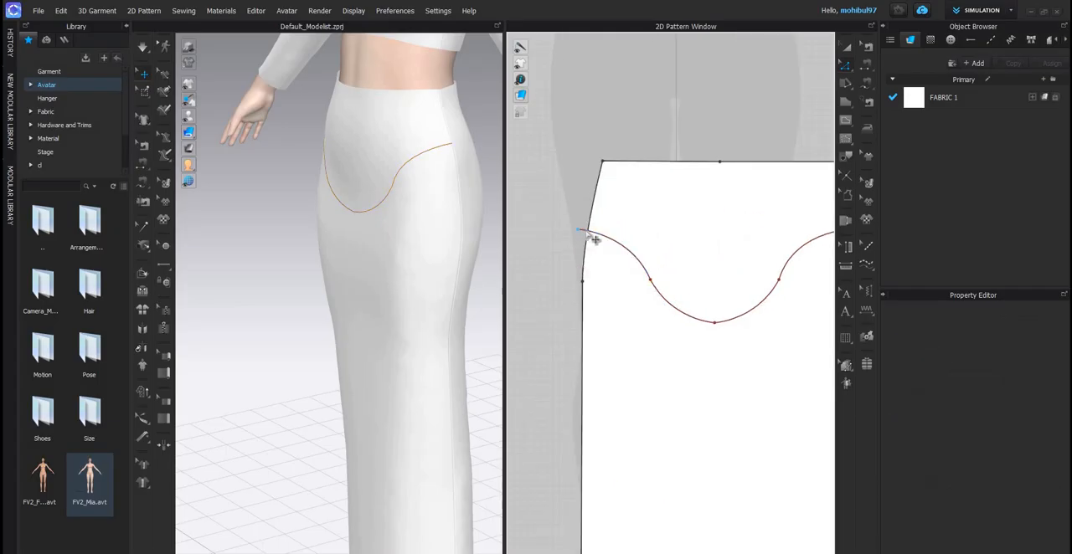
{"action": "left_click", "coordinate": [595, 240]}
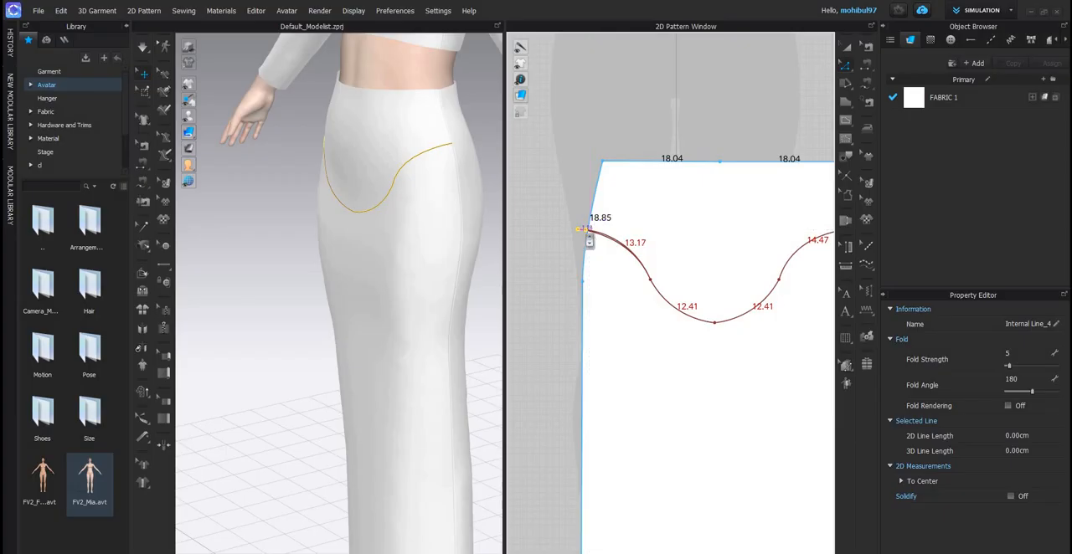
{"action": "scroll", "coordinate": [596, 237], "scroll_direction": "up", "scroll_amount": 3}
{"action": "left_click_drag", "start_coordinate": [615, 234], "coordinate": [657, 306]}
{"action": "scroll", "coordinate": [694, 287], "scroll_direction": "down", "scroll_amount": 5}
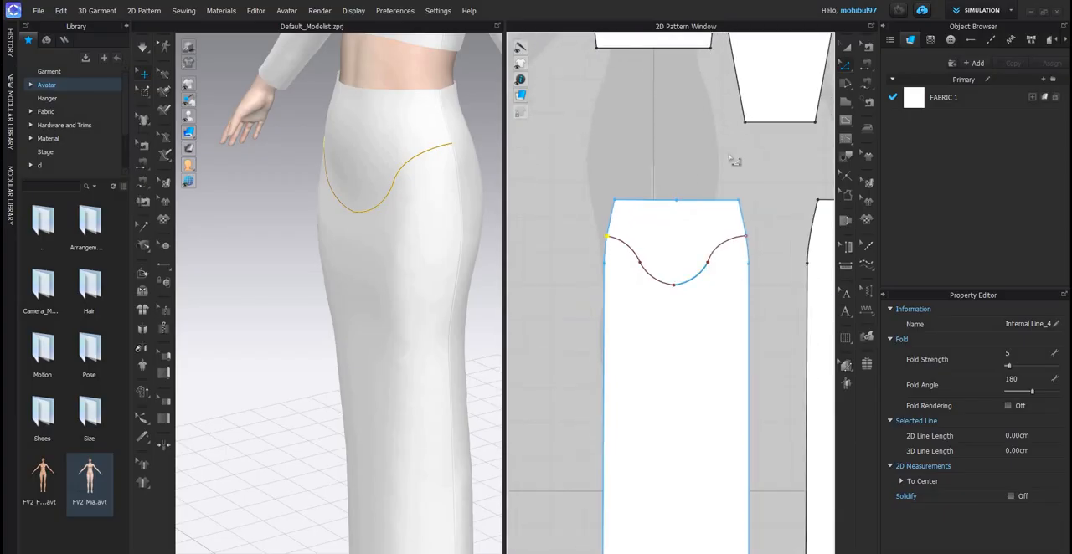
{"action": "left_click", "coordinate": [717, 156]}
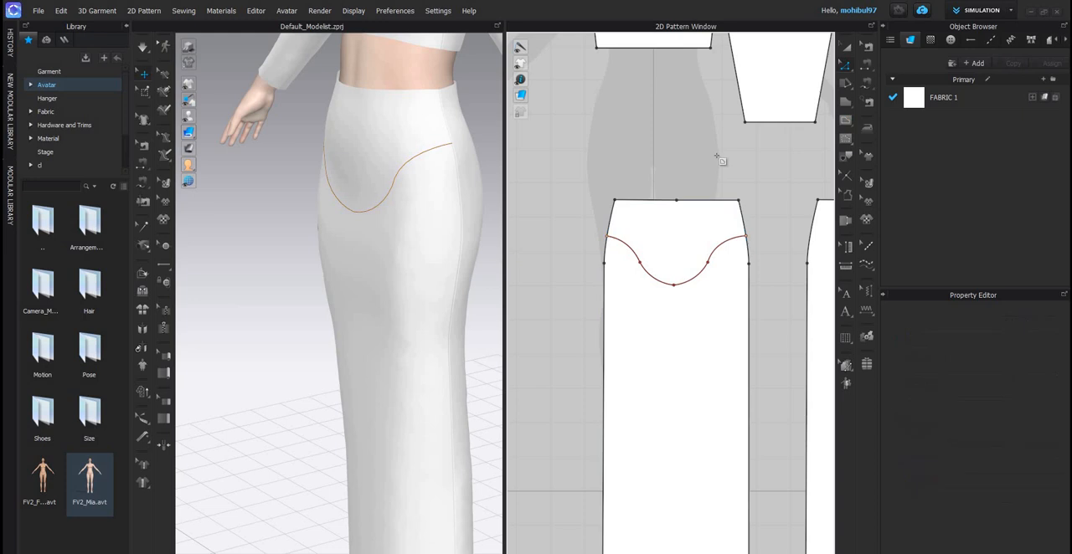
{"action": "left_click", "coordinate": [676, 202]}
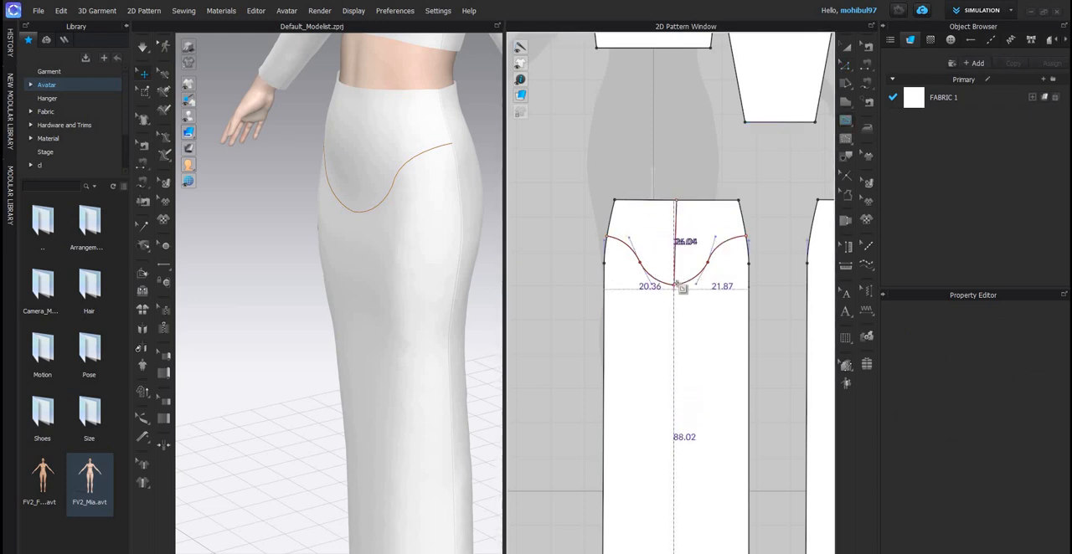
{"action": "scroll", "coordinate": [683, 287], "scroll_direction": "up", "scroll_amount": 5}
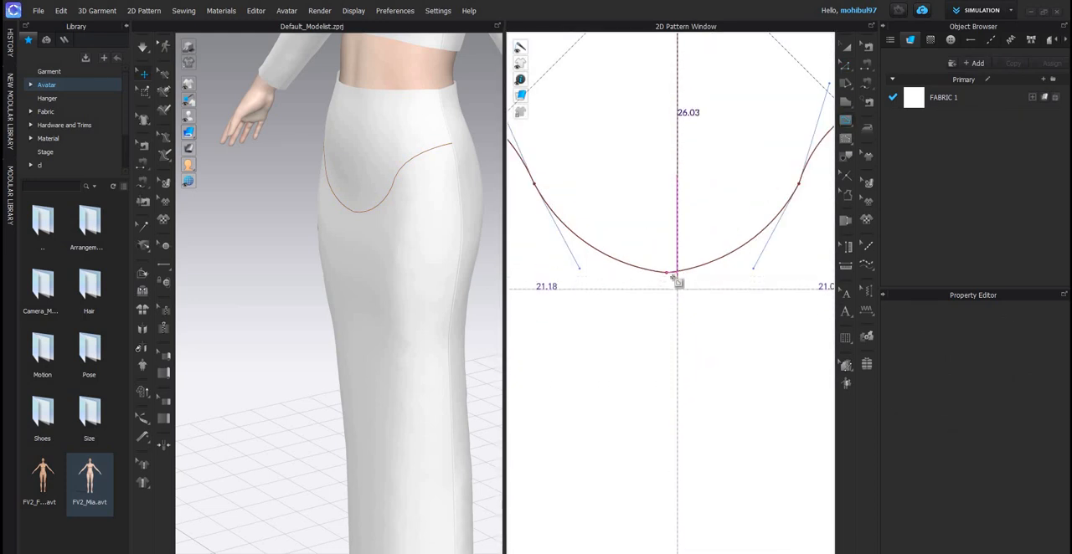
{"action": "left_click", "coordinate": [676, 273]}
{"action": "middle_click_drag", "start_coordinate": [668, 219], "coordinate": [627, 271]}
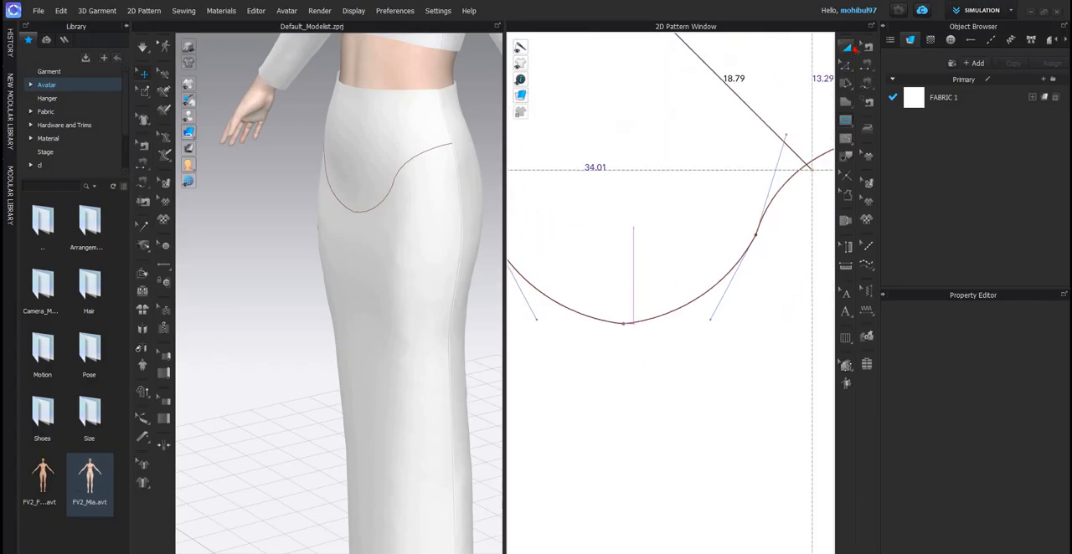
{"action": "left_click", "coordinate": [847, 50]}
{"action": "scroll", "coordinate": [651, 215], "scroll_direction": "down", "scroll_amount": 4}
{"action": "key", "text": "z"}
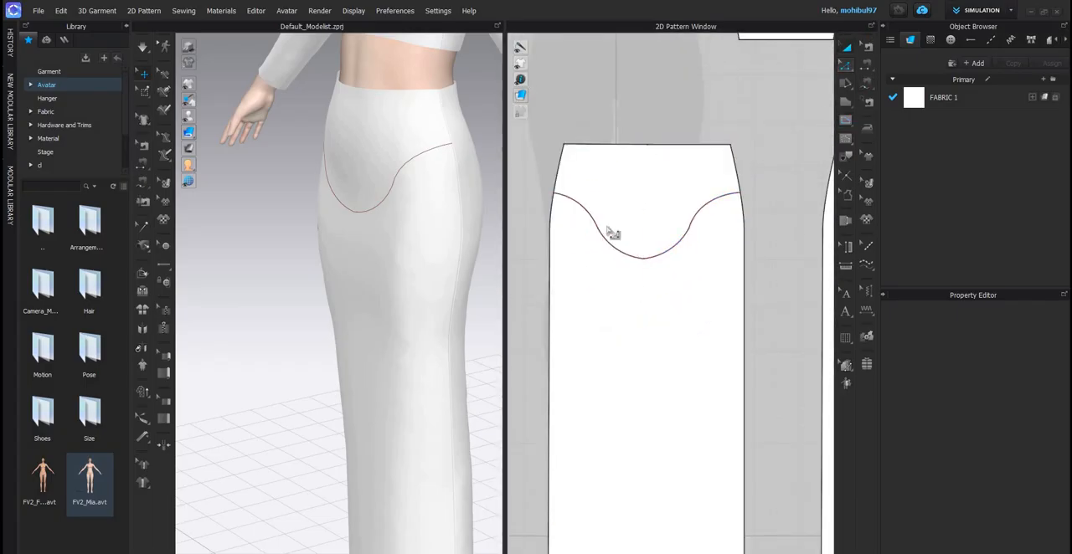
- Shift the front yoke line's lowest point sideways to align it with the midpoint of the waist edge
{"action": "scroll", "coordinate": [647, 280], "scroll_direction": "up", "scroll_amount": 4}
{"action": "left_click", "coordinate": [649, 272]}
{"action": "scroll", "coordinate": [664, 273], "scroll_direction": "up", "scroll_amount": 2}
{"action": "left_click_drag", "start_coordinate": [662, 272], "coordinate": [677, 269]}
{"action": "scroll", "coordinate": [692, 174], "scroll_direction": "down", "scroll_amount": 5}
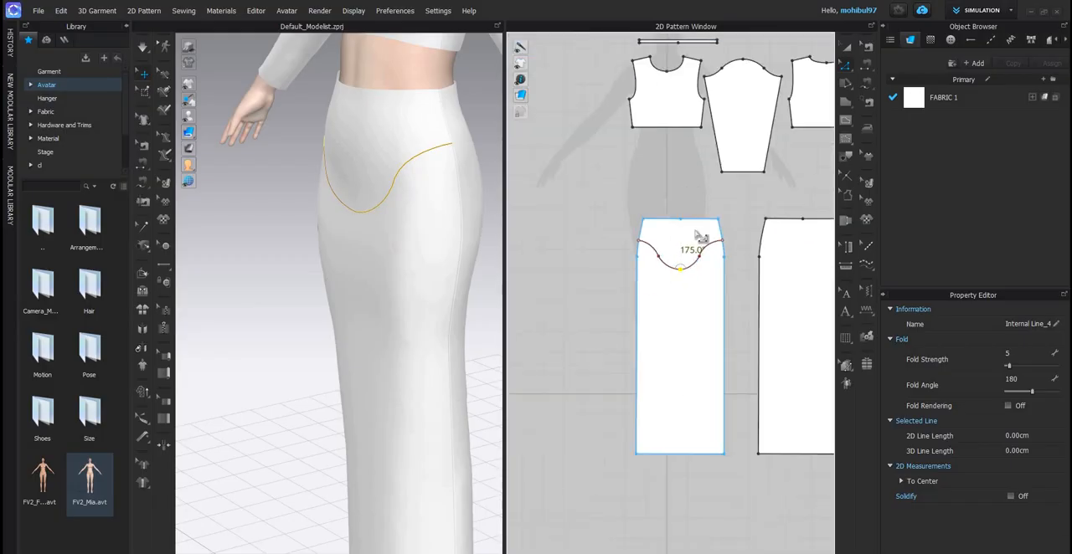
{"action": "key", "text": "Escape"}
- Simulate the garment to settle the skirt with the adjusted front yoke line
{"action": "middle_click_drag", "start_coordinate": [749, 192], "coordinate": [705, 181]}
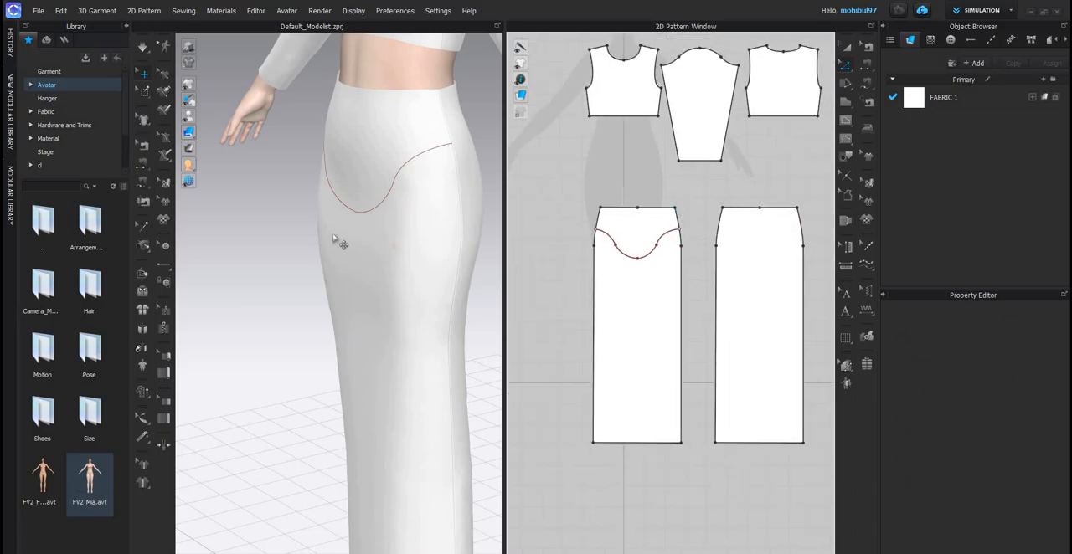
{"action": "right_click_drag", "start_coordinate": [421, 183], "coordinate": [461, 189]}
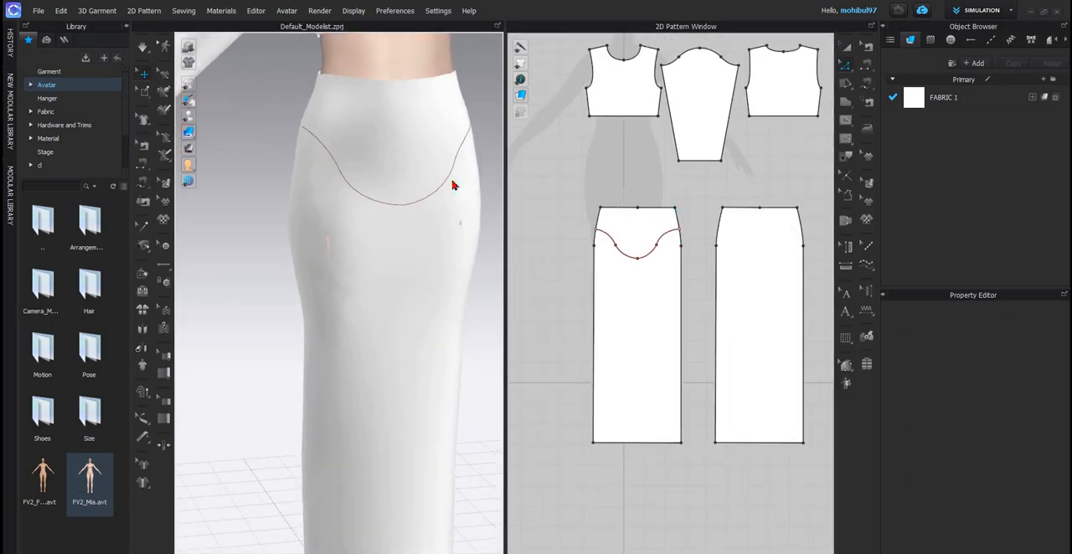
{"action": "key", "text": "space"}
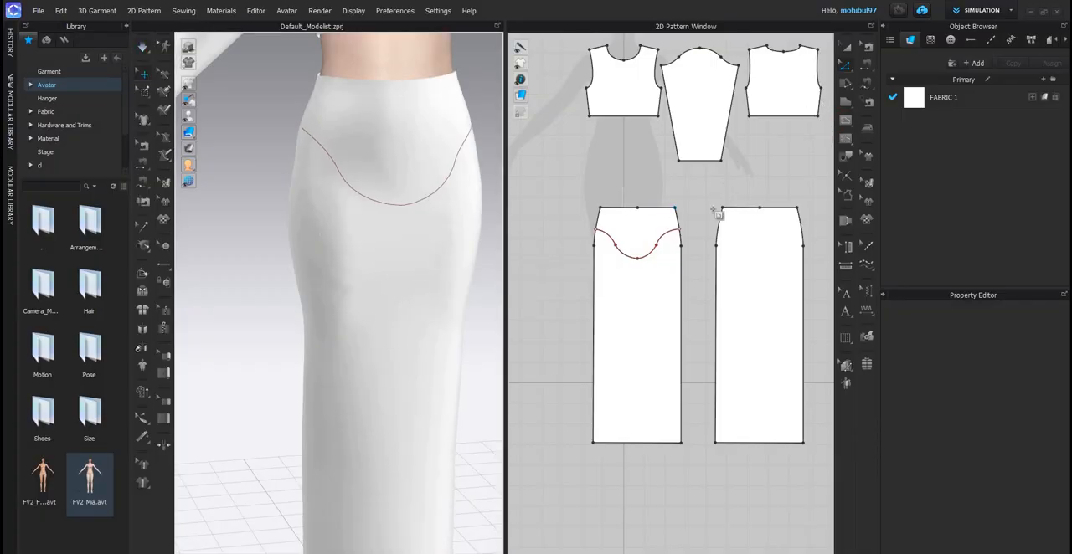
- Draw a curved internal line about 42 cm long across the back skirt panel, dipping at the centre between both side edges
{"action": "scroll", "coordinate": [718, 247], "scroll_direction": "up", "scroll_amount": 3}
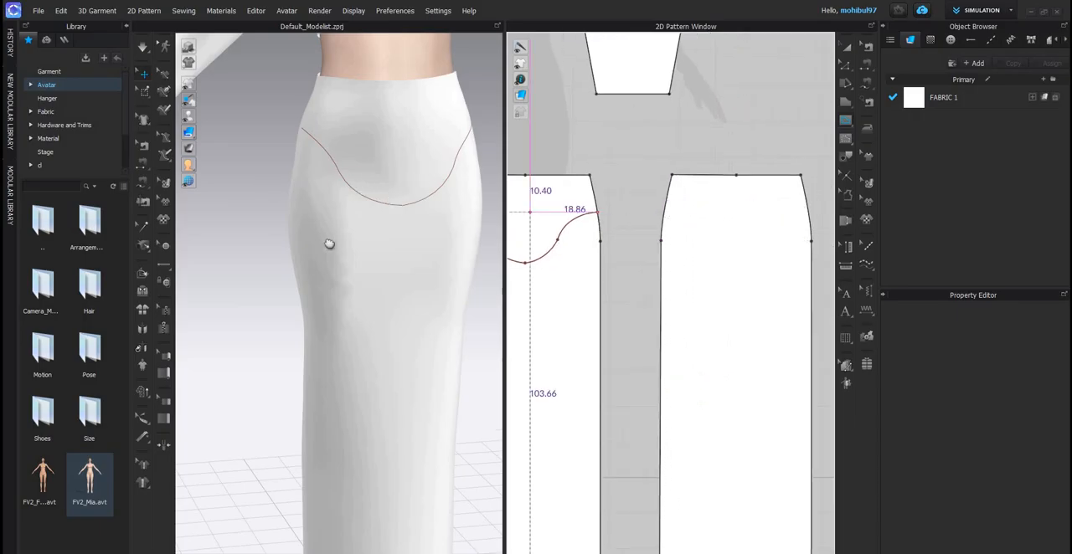
{"action": "right_click_drag", "start_coordinate": [329, 243], "coordinate": [354, 257]}
{"action": "scroll", "coordinate": [254, 163], "scroll_direction": "up", "scroll_amount": 5}
{"action": "scroll", "coordinate": [253, 163], "scroll_direction": "up", "scroll_amount": 3}
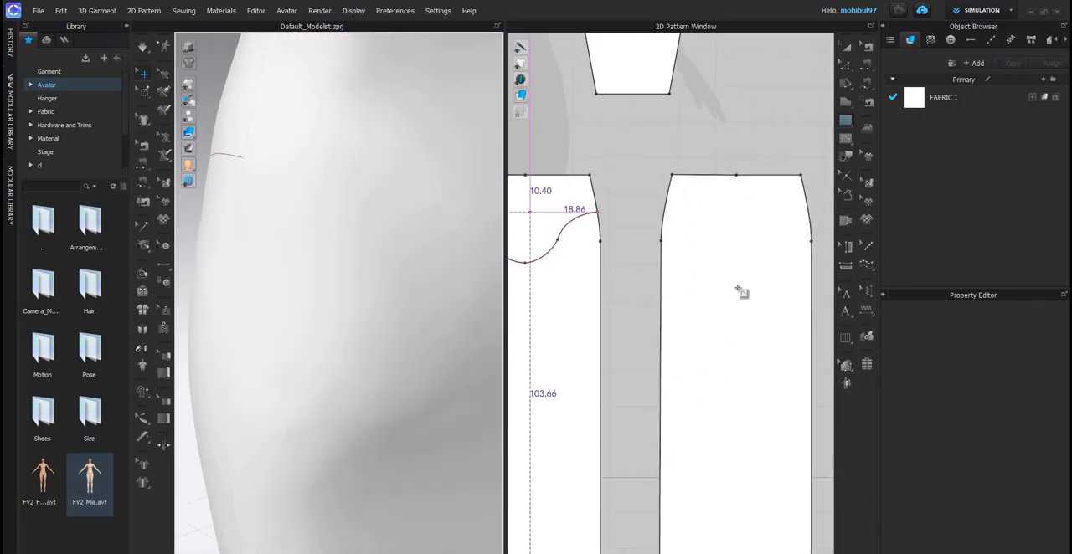
{"action": "left_click", "coordinate": [663, 211]}
{"action": "scroll", "coordinate": [661, 209], "scroll_direction": "up", "scroll_amount": 3}
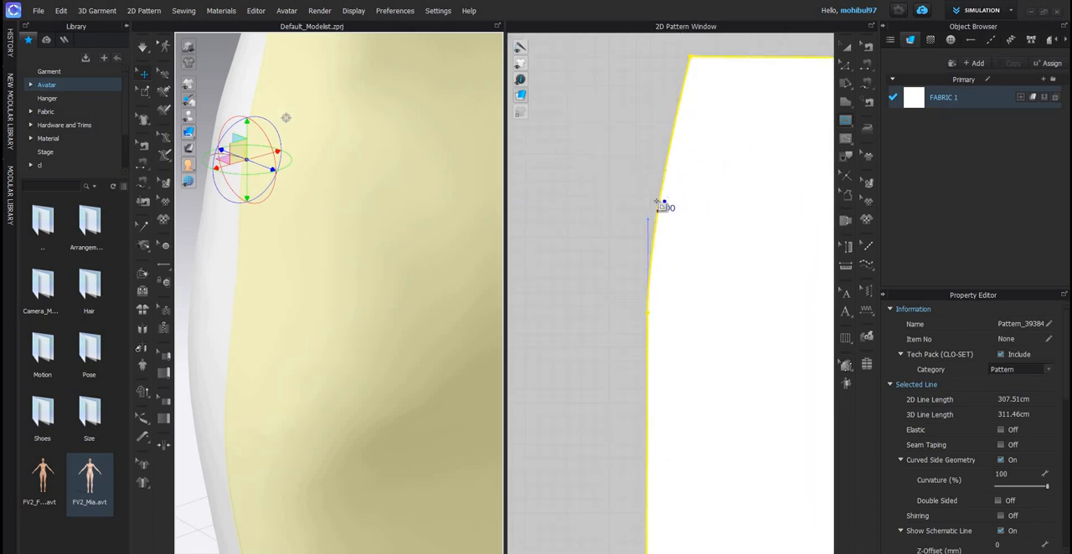
{"action": "scroll", "coordinate": [649, 228], "scroll_direction": "down", "scroll_amount": 3}
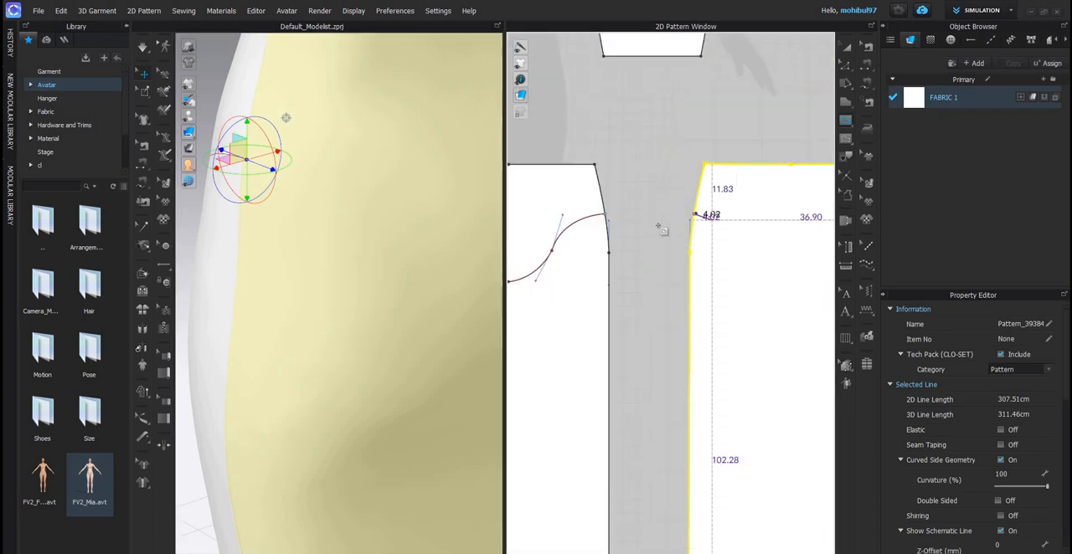
{"action": "scroll", "coordinate": [647, 224], "scroll_direction": "up", "scroll_amount": 5}
{"action": "scroll", "coordinate": [717, 257], "scroll_direction": "down", "scroll_amount": 4}
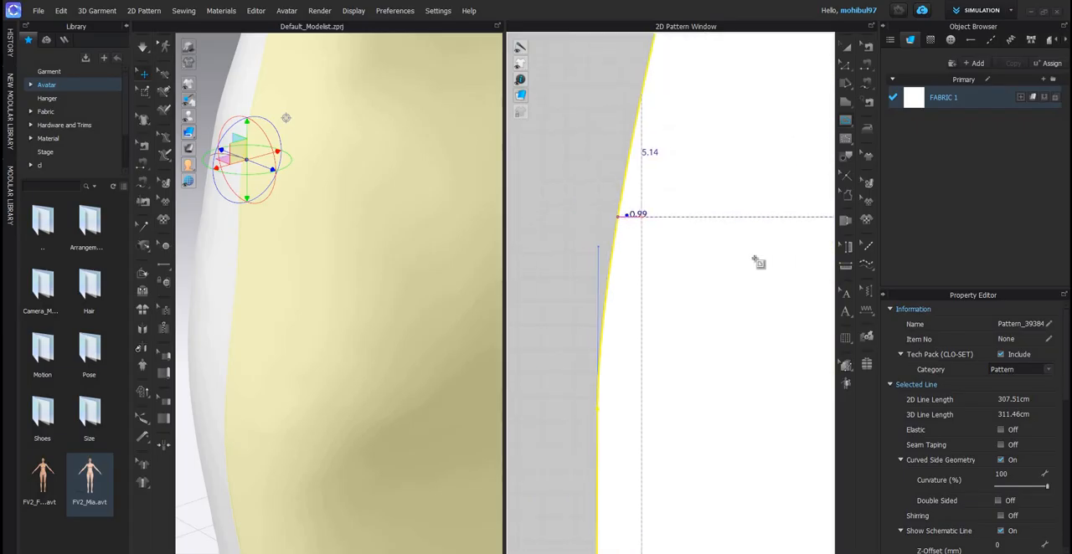
{"action": "scroll", "coordinate": [748, 261], "scroll_direction": "down", "scroll_amount": 2}
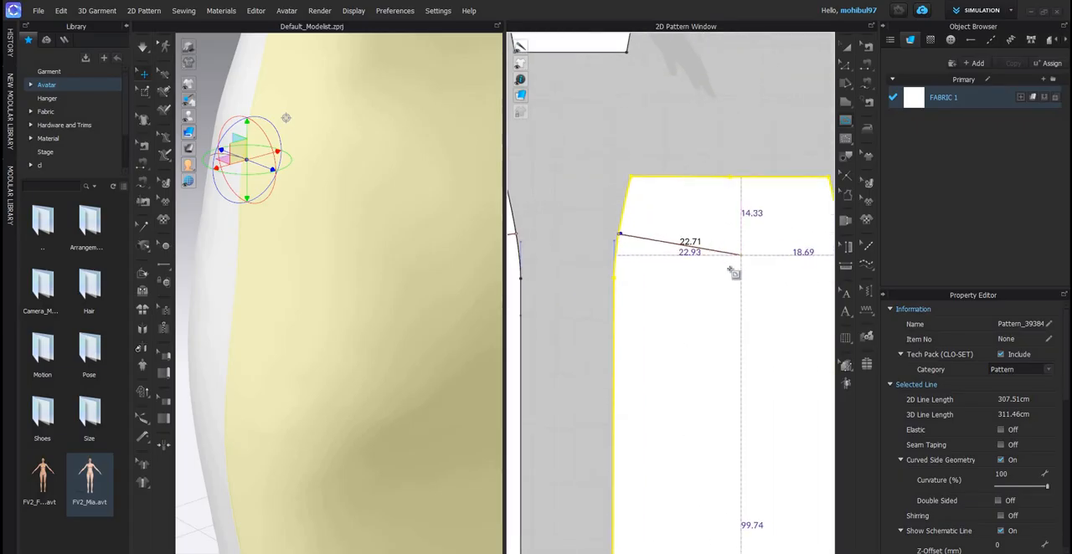
{"action": "left_click", "coordinate": [734, 269], "text": "ctrl"}
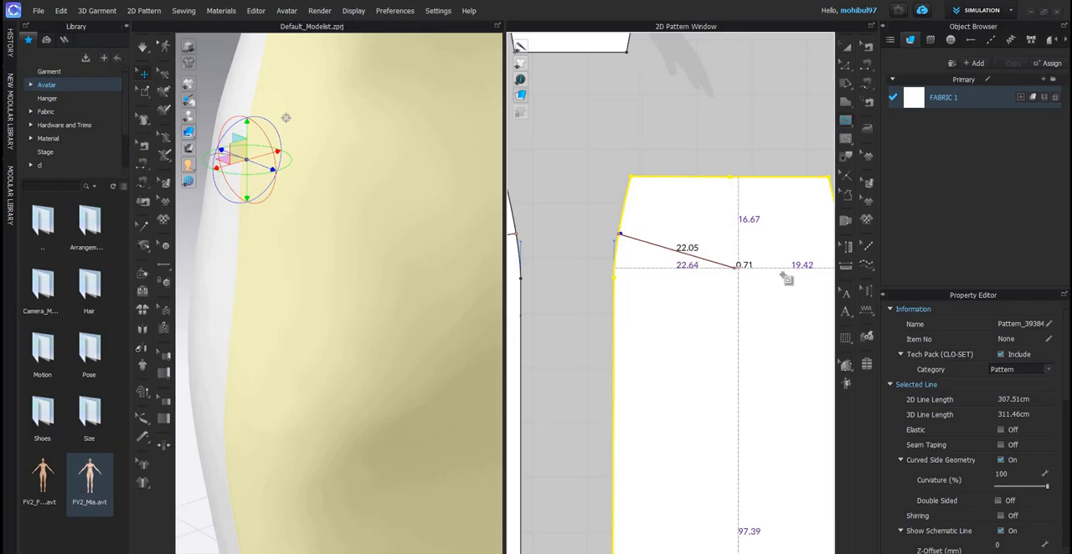
{"action": "middle_click_drag", "start_coordinate": [790, 274], "coordinate": [684, 275]}
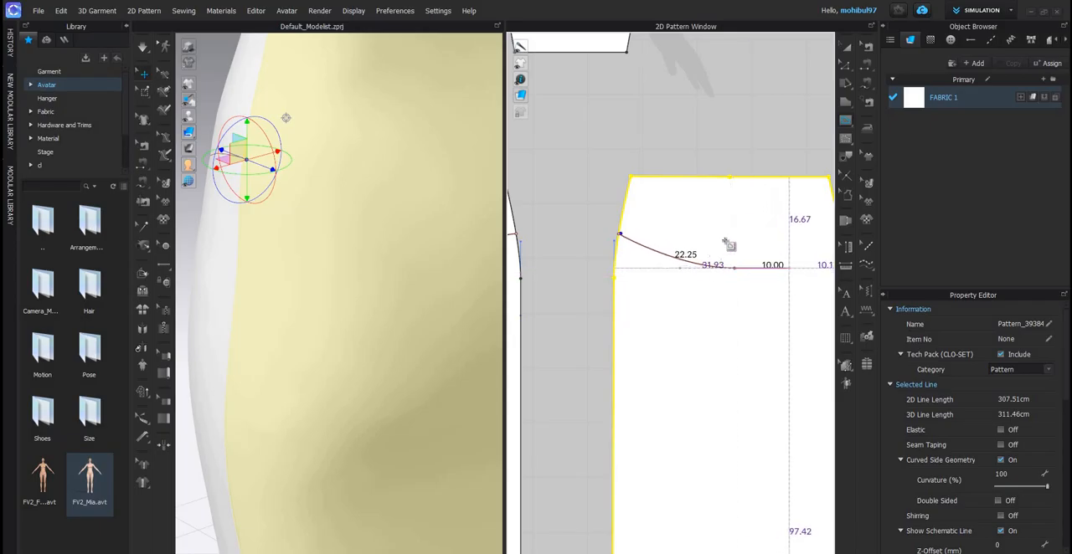
{"action": "middle_click_drag", "start_coordinate": [786, 272], "coordinate": [678, 268]}
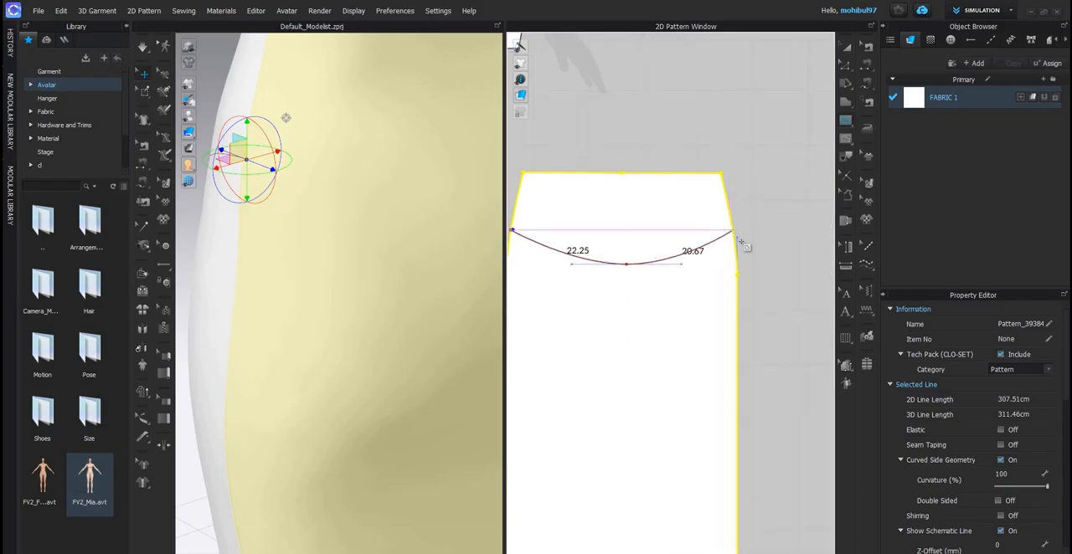
{"action": "left_click", "coordinate": [741, 242]}
{"action": "scroll", "coordinate": [405, 229], "scroll_direction": "down", "scroll_amount": 3}
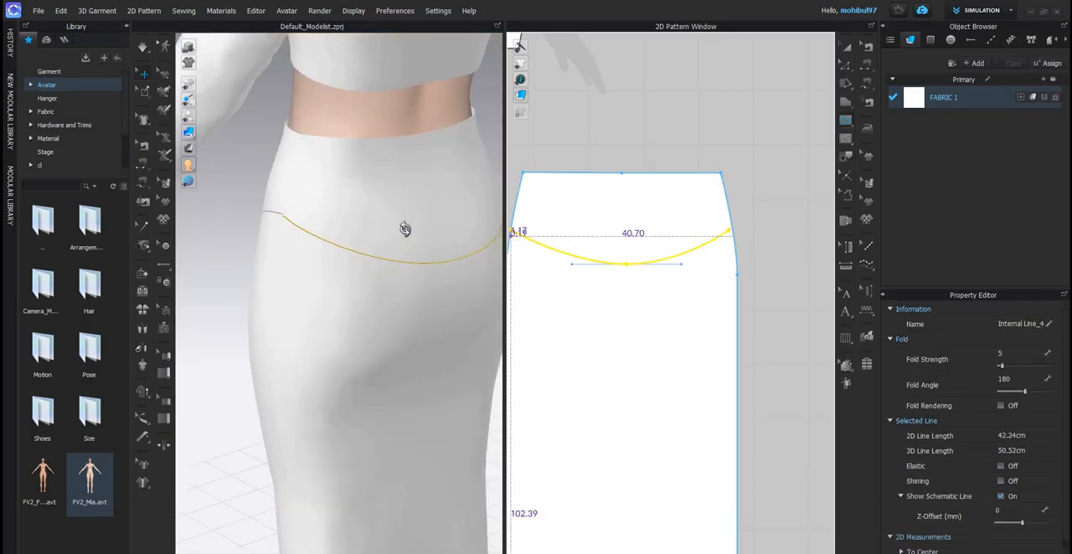
- Extend the back yoke line's short end point out to the back skirt panel's side edge
{"action": "scroll", "coordinate": [404, 228], "scroll_direction": "down", "scroll_amount": 2}
{"action": "right_click_drag", "start_coordinate": [404, 228], "coordinate": [285, 237]}
{"action": "scroll", "coordinate": [285, 237], "scroll_direction": "down", "scroll_amount": 1}
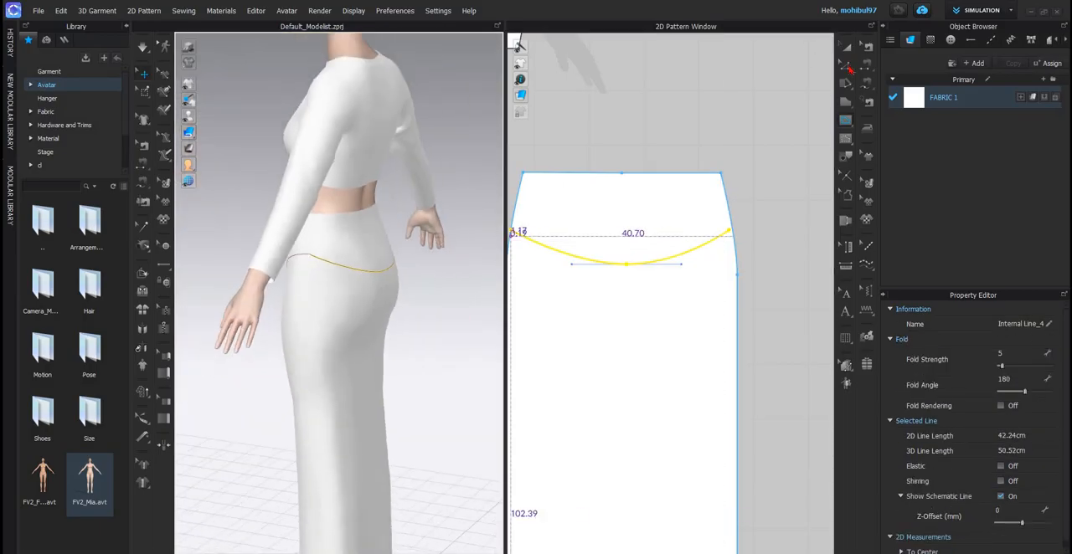
{"action": "left_click", "coordinate": [849, 68]}
{"action": "left_click", "coordinate": [753, 235]}
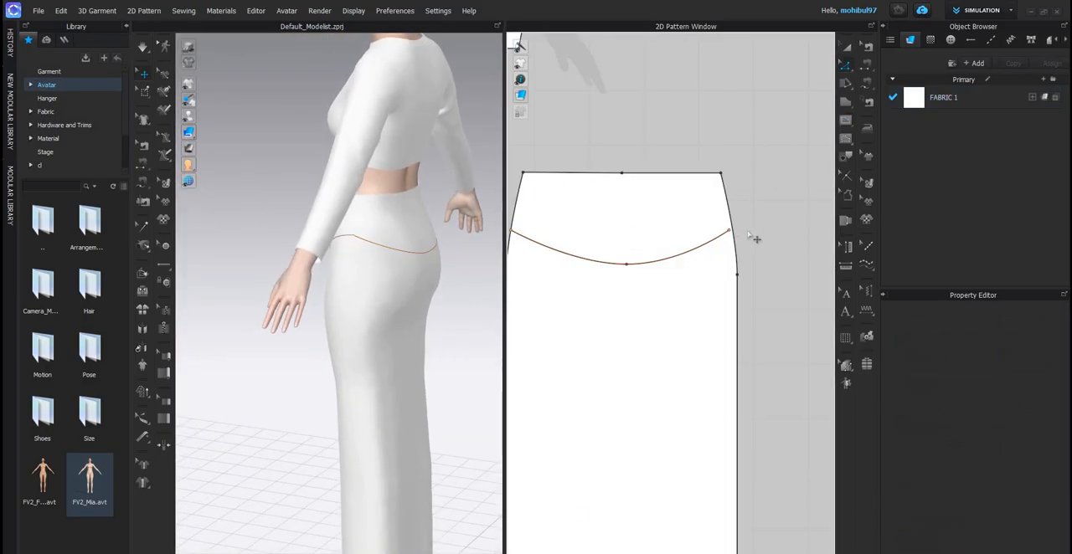
{"action": "scroll", "coordinate": [763, 237], "scroll_direction": "up", "scroll_amount": 2}
{"action": "left_click_drag", "start_coordinate": [763, 237], "coordinate": [786, 230]}
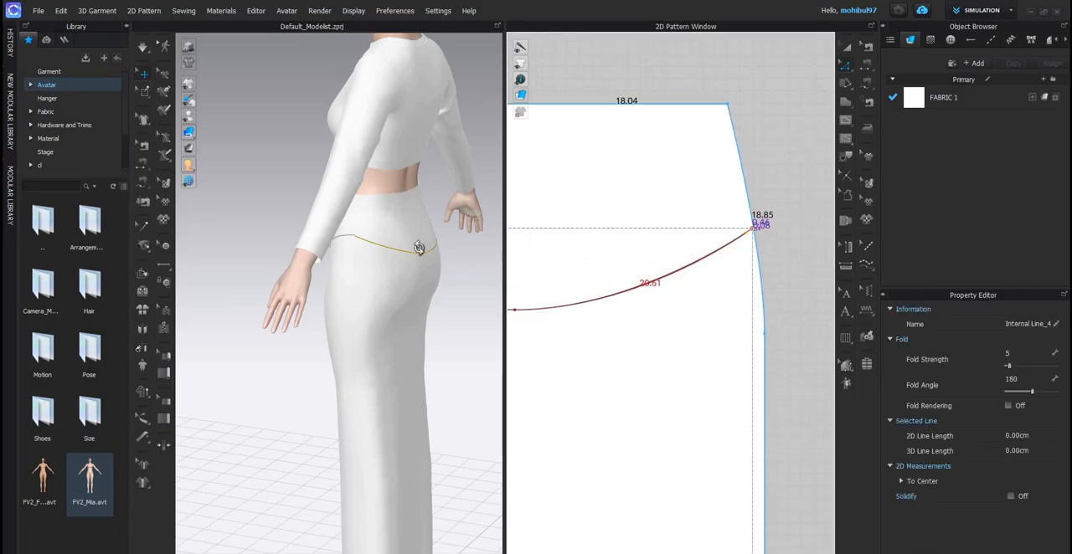
- Slide the back yoke line's other end point along the side edge to meet the front yoke line at the seam
{"action": "left_click", "coordinate": [333, 249]}
{"action": "scroll", "coordinate": [402, 245], "scroll_direction": "down", "scroll_amount": 3}
{"action": "scroll", "coordinate": [357, 245], "scroll_direction": "up", "scroll_amount": 5}
{"action": "right_click_drag", "start_coordinate": [402, 244], "coordinate": [803, 249]}
{"action": "middle_click_drag", "start_coordinate": [804, 249], "coordinate": [685, 267]}
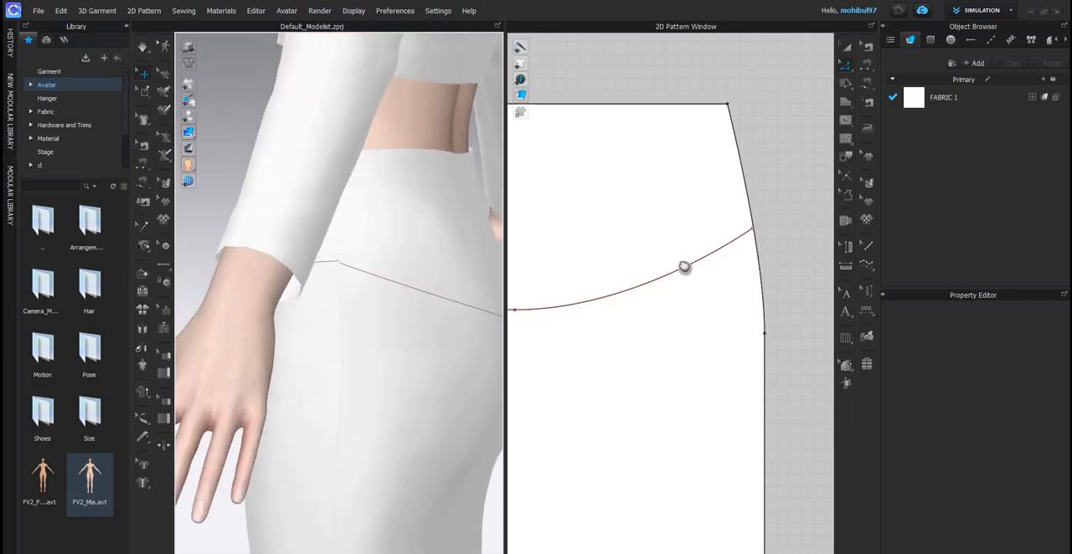
{"action": "scroll", "coordinate": [634, 230], "scroll_direction": "up", "scroll_amount": 6}
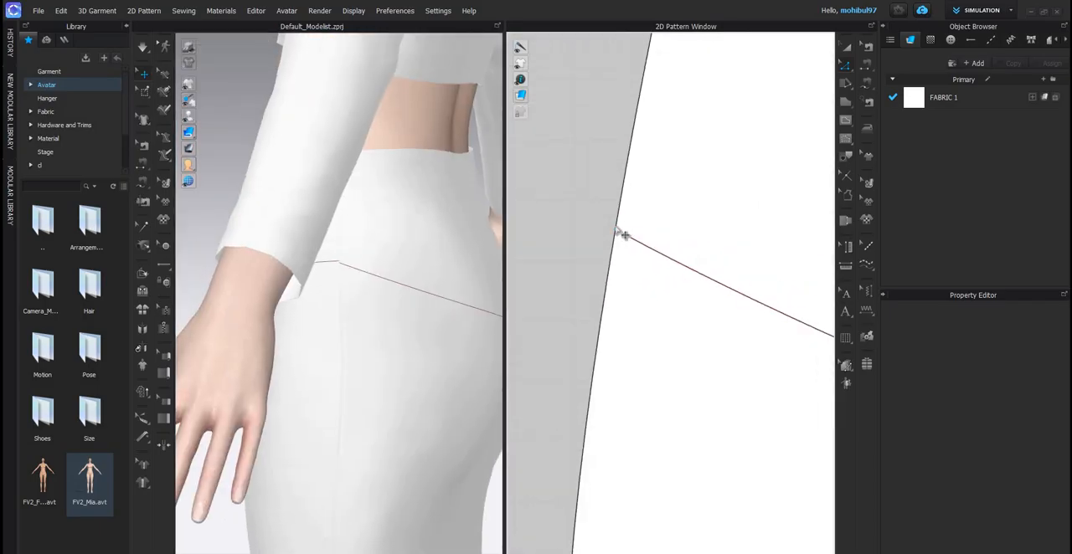
{"action": "left_click", "coordinate": [619, 232]}
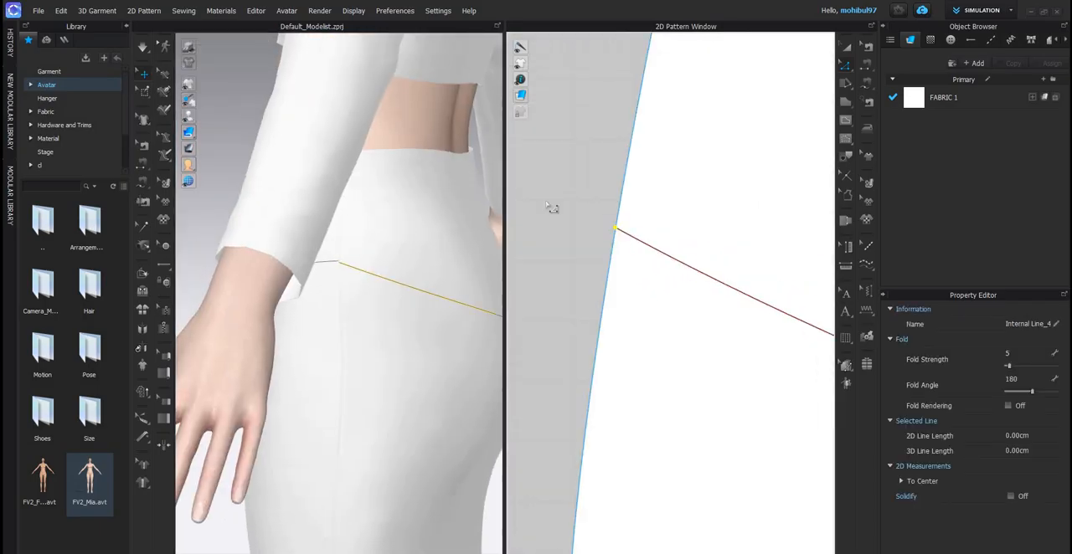
{"action": "left_click_drag", "start_coordinate": [614, 226], "coordinate": [649, 242]}
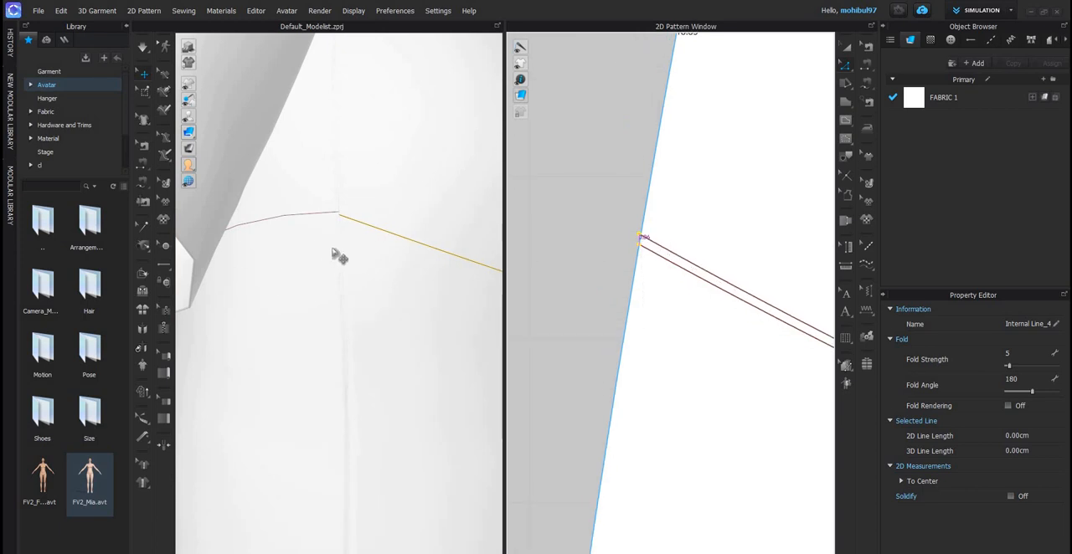
- Adjust the opposite end point of the back yoke line on its side edge towards the front yoke line's height
{"action": "scroll", "coordinate": [281, 298], "scroll_direction": "down", "scroll_amount": 8}
{"action": "right_click_drag", "start_coordinate": [343, 325], "coordinate": [768, 339]}
{"action": "scroll", "coordinate": [653, 313], "scroll_direction": "up", "scroll_amount": 3}
{"action": "scroll", "coordinate": [715, 335], "scroll_direction": "down", "scroll_amount": 6}
{"action": "middle_click_drag", "start_coordinate": [557, 290], "coordinate": [536, 280]}
{"action": "scroll", "coordinate": [653, 263], "scroll_direction": "down", "scroll_amount": 5}
{"action": "middle_click_drag", "start_coordinate": [796, 230], "coordinate": [691, 206]}
{"action": "scroll", "coordinate": [641, 258], "scroll_direction": "up", "scroll_amount": 8}
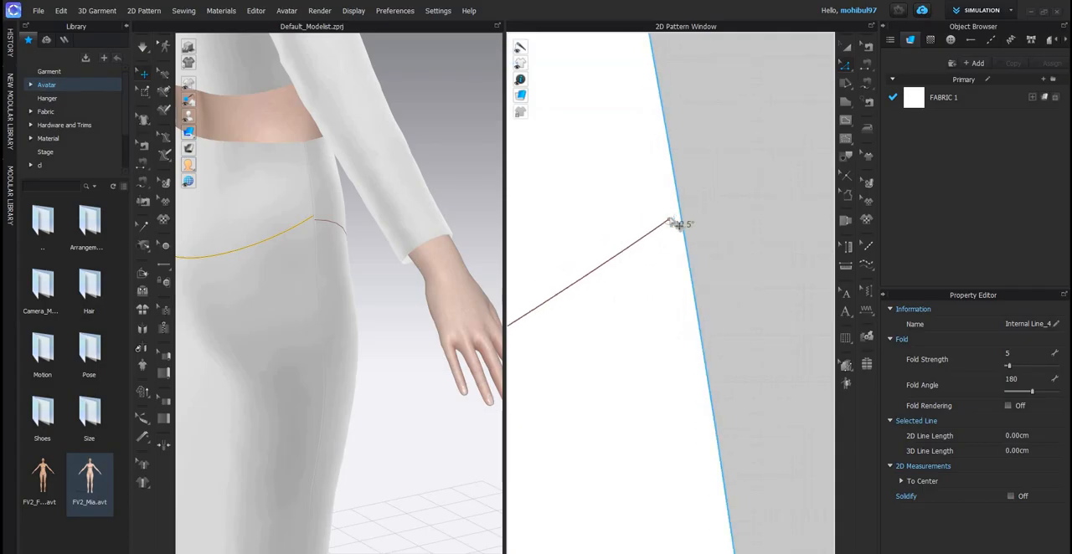
{"action": "mouse_move", "coordinate": [675, 224]}
{"action": "left_mouse_down"}
{"action": "mouse_move", "coordinate": [690, 215]}
{"action": "mouse_move", "coordinate": [680, 212]}
{"action": "left_mouse_up"}
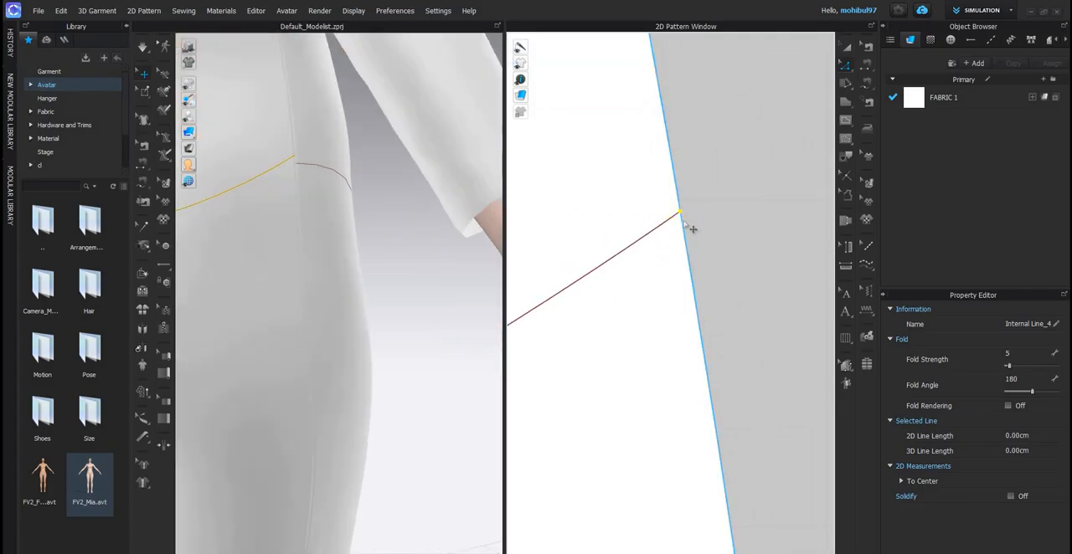
- Fine-tune the back yoke line's end point on the side edge until it meets the front yoke line at the seam
{"action": "left_click_drag", "start_coordinate": [683, 221], "coordinate": [697, 293]}
{"action": "scroll", "coordinate": [675, 286], "scroll_direction": "down", "scroll_amount": 10}
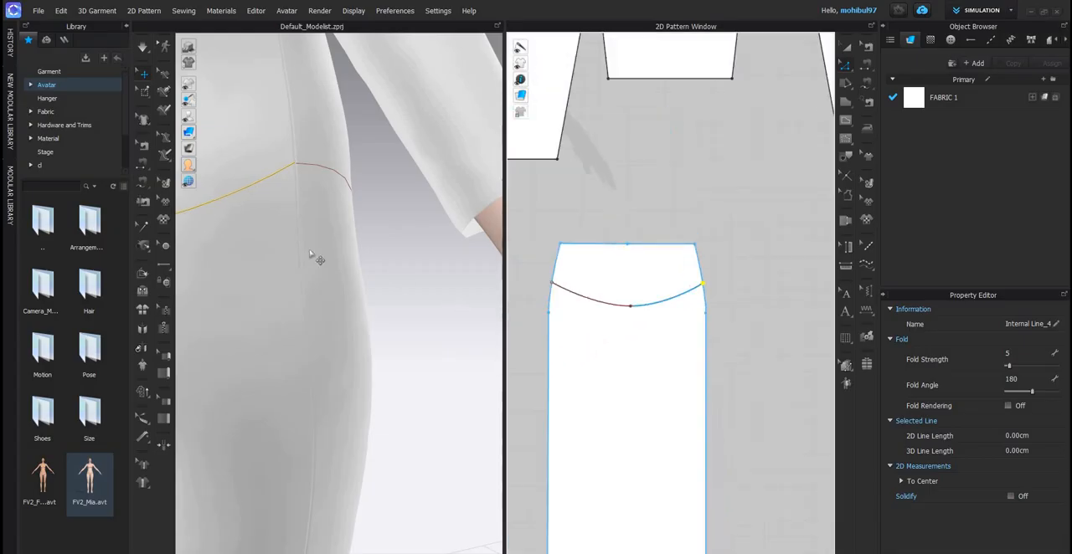
{"action": "scroll", "coordinate": [308, 243], "scroll_direction": "down", "scroll_amount": 5}
{"action": "scroll", "coordinate": [361, 229], "scroll_direction": "down", "scroll_amount": 8}
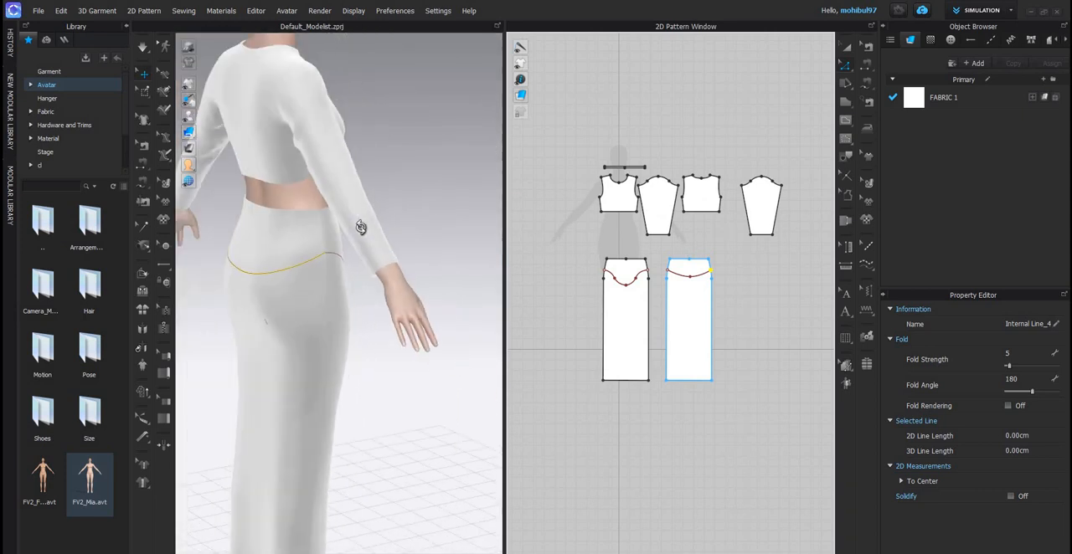
{"action": "right_click_drag", "start_coordinate": [361, 229], "coordinate": [421, 224]}
{"action": "right_click_drag", "start_coordinate": [336, 232], "coordinate": [301, 230]}
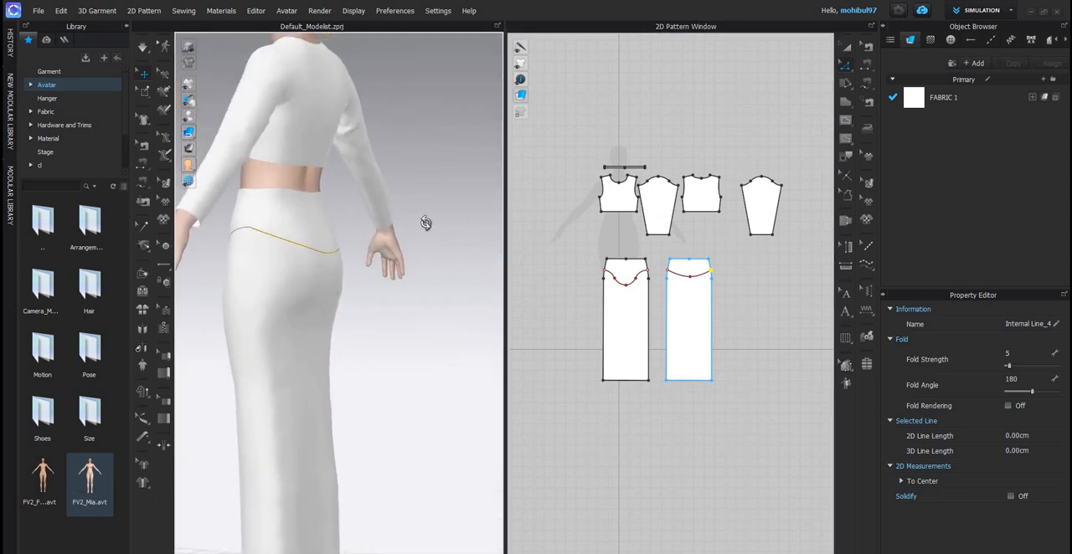
{"action": "scroll", "coordinate": [427, 220], "scroll_direction": "down", "scroll_amount": 3}
{"action": "right_click_drag", "start_coordinate": [436, 184], "coordinate": [494, 181]}
- Select the front and back skirt panels and simulate them to resettle the skirt on the avatar
{"action": "left_click", "coordinate": [839, 49]}
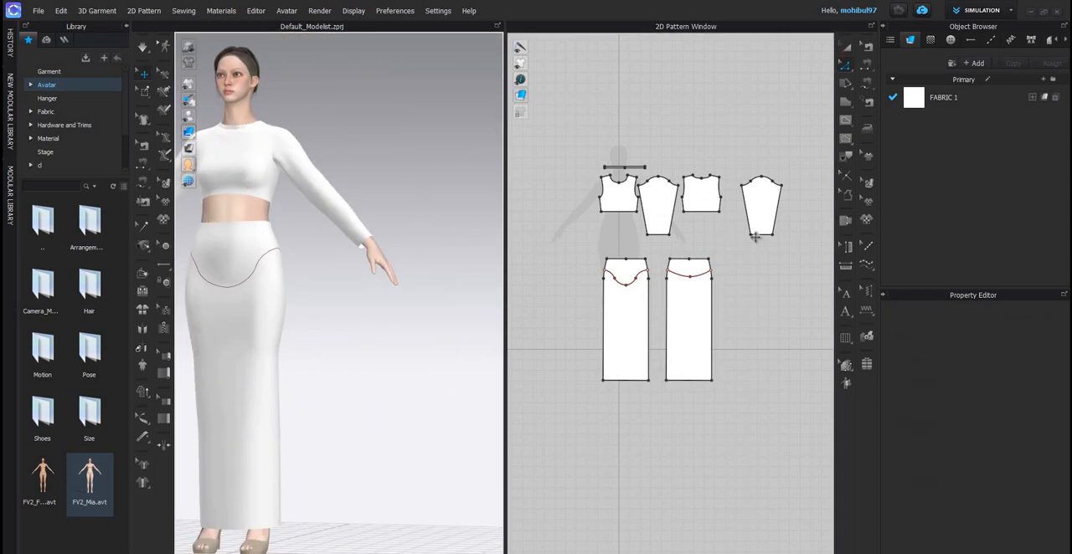
{"action": "left_click", "coordinate": [634, 320]}
{"action": "left_click", "coordinate": [679, 319], "text": "shift"}
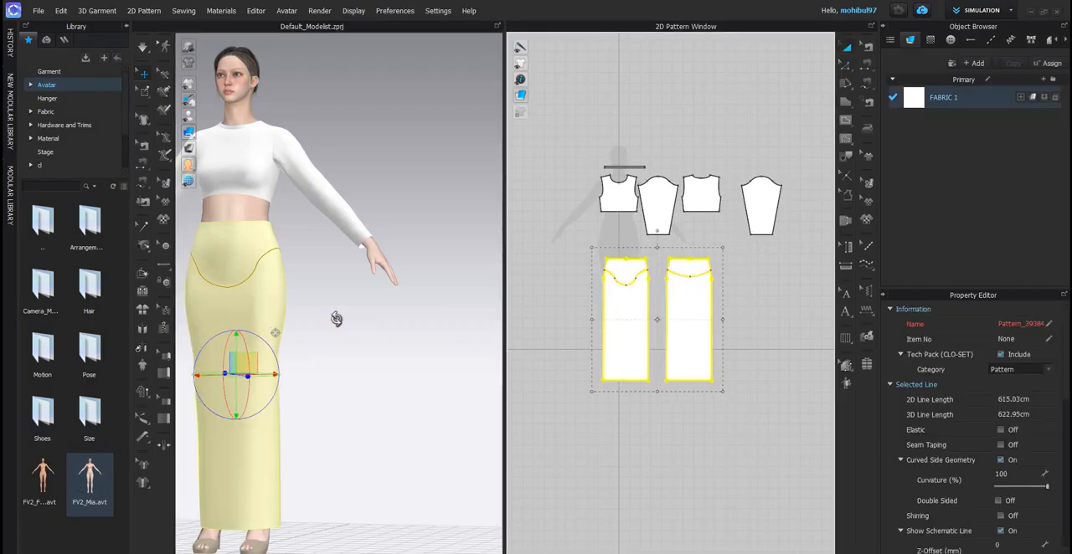
{"action": "scroll", "coordinate": [337, 319], "scroll_direction": "down", "scroll_amount": 4}
{"action": "scroll", "coordinate": [320, 328], "scroll_direction": "up", "scroll_amount": 3}
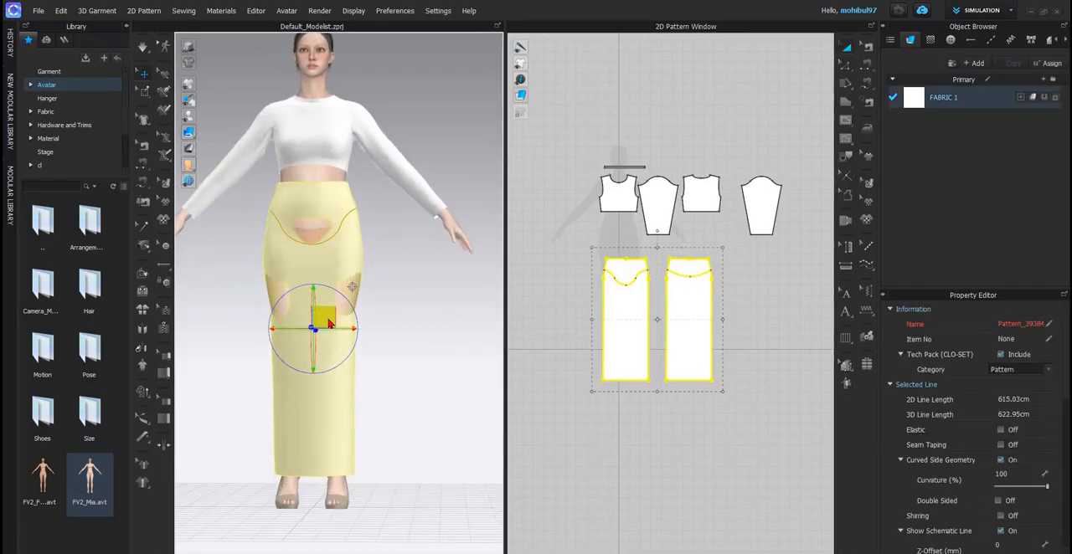
{"action": "key", "text": "space"}
{"action": "left_click", "coordinate": [365, 288]}
{"action": "right_click_drag", "start_coordinate": [363, 288], "coordinate": [298, 234]}
{"action": "scroll", "coordinate": [361, 347], "scroll_direction": "up", "scroll_amount": 3}
{"action": "right_click_drag", "start_coordinate": [336, 298], "coordinate": [359, 285]}
{"action": "scroll", "coordinate": [359, 283], "scroll_direction": "up", "scroll_amount": 2}
{"action": "middle_click_drag", "start_coordinate": [351, 159], "coordinate": [361, 275]}
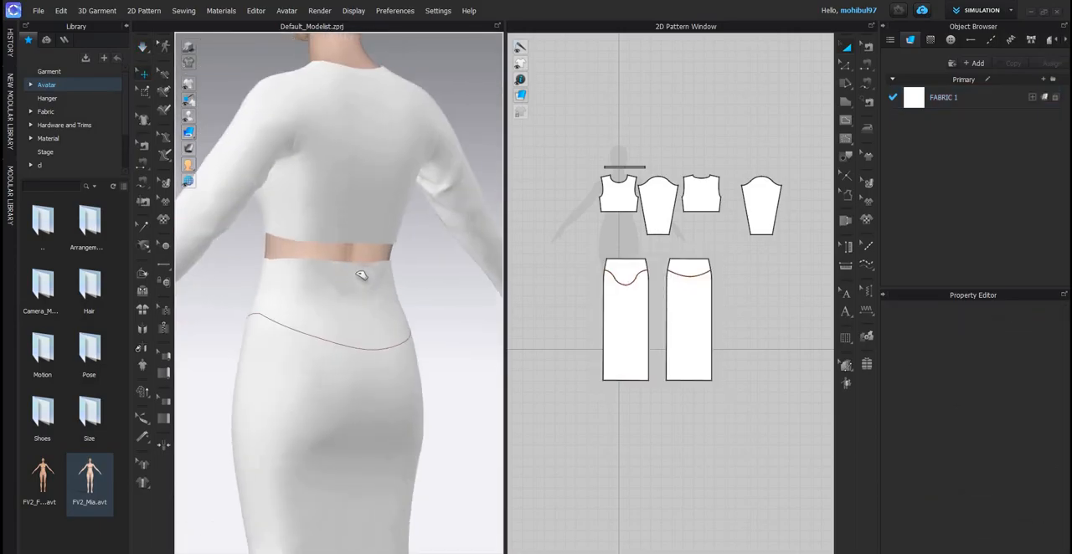
- Simulate the outfit, tug the back skirt panel above and along its yoke line to smooth it, and stop the simulation
{"action": "left_click", "coordinate": [299, 280]}
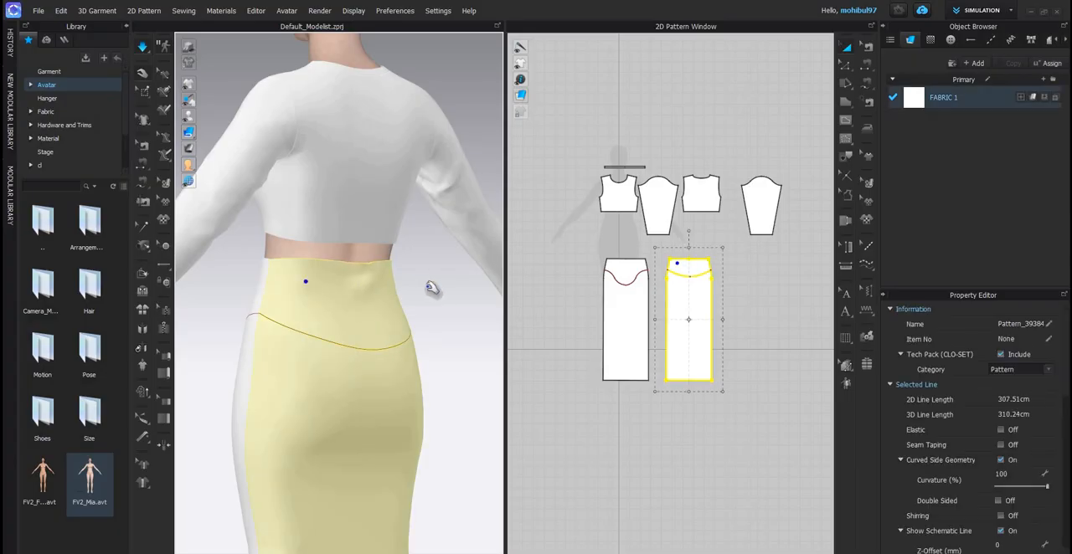
{"action": "left_click", "coordinate": [458, 303]}
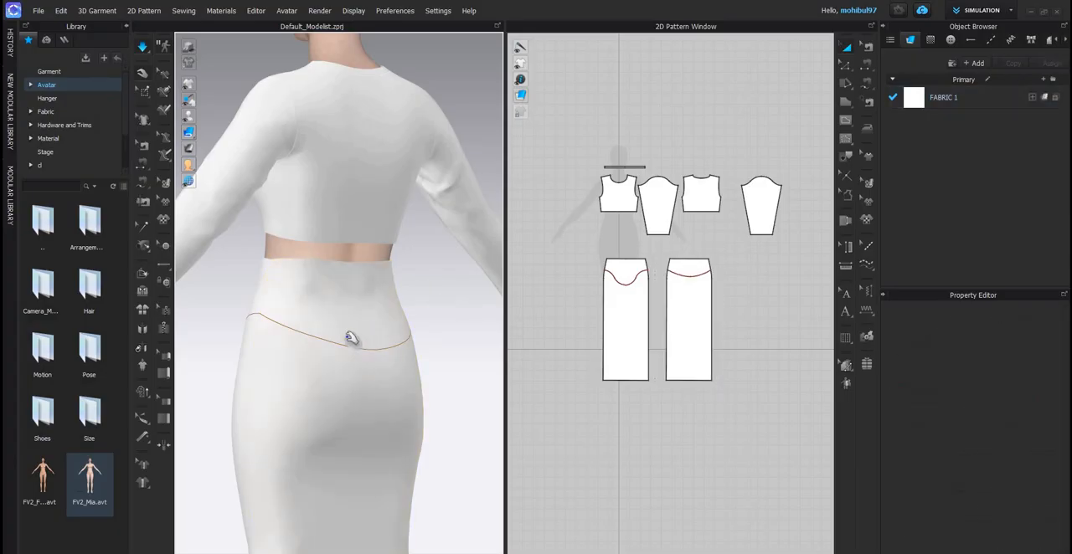
{"action": "left_click_drag", "start_coordinate": [349, 338], "coordinate": [335, 352]}
{"action": "scroll", "coordinate": [327, 355], "scroll_direction": "down", "scroll_amount": 3}
{"action": "right_click_drag", "start_coordinate": [327, 355], "coordinate": [371, 483]}
{"action": "key", "text": "space"}
{"action": "scroll", "coordinate": [371, 484], "scroll_direction": "down", "scroll_amount": 1}
{"action": "middle_click_drag", "start_coordinate": [371, 483], "coordinate": [381, 440]}
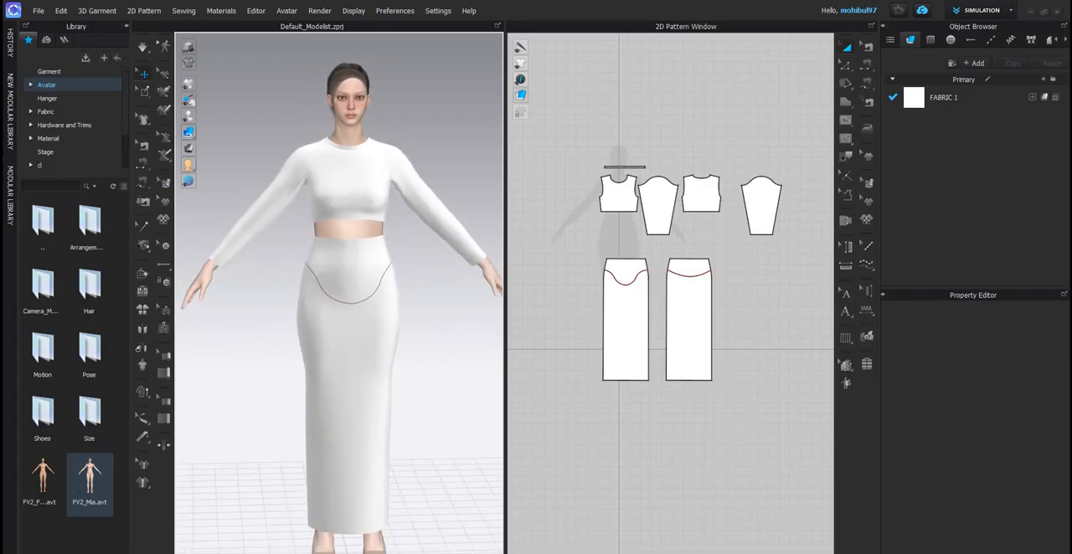
- Compare the skirt's yoke line on the avatar with the gathered maxi skirt in the third set's reference images
{"action": "key", "text": "alt+Tab"}
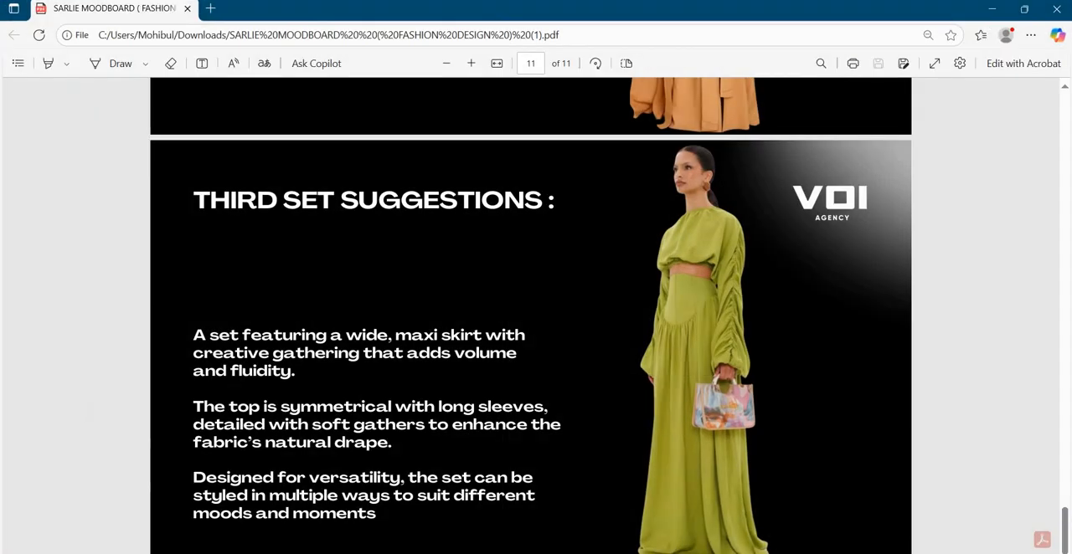
{"action": "key", "text": "alt+Tab"}
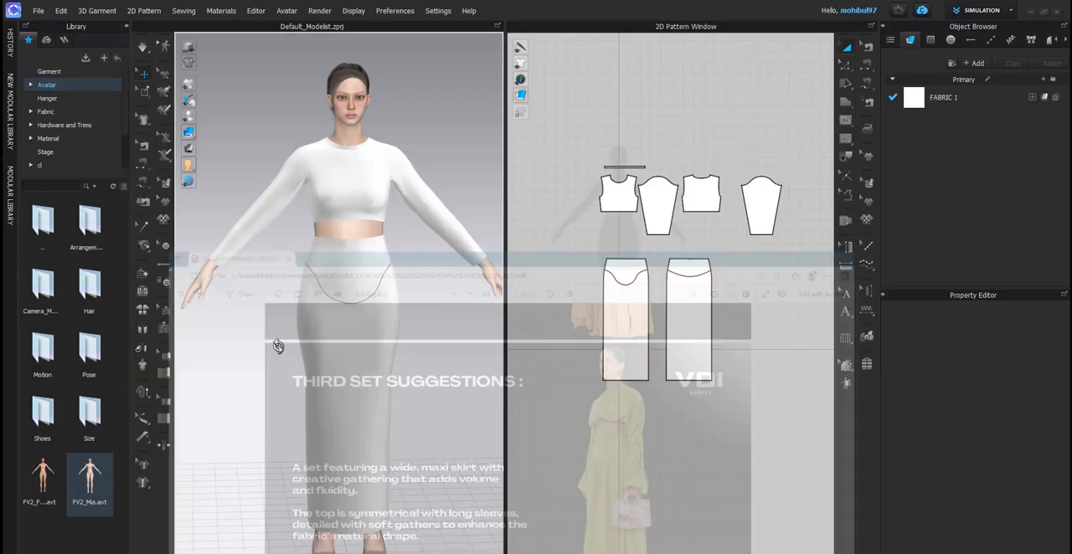
{"action": "right_click_drag", "start_coordinate": [274, 338], "coordinate": [388, 281]}
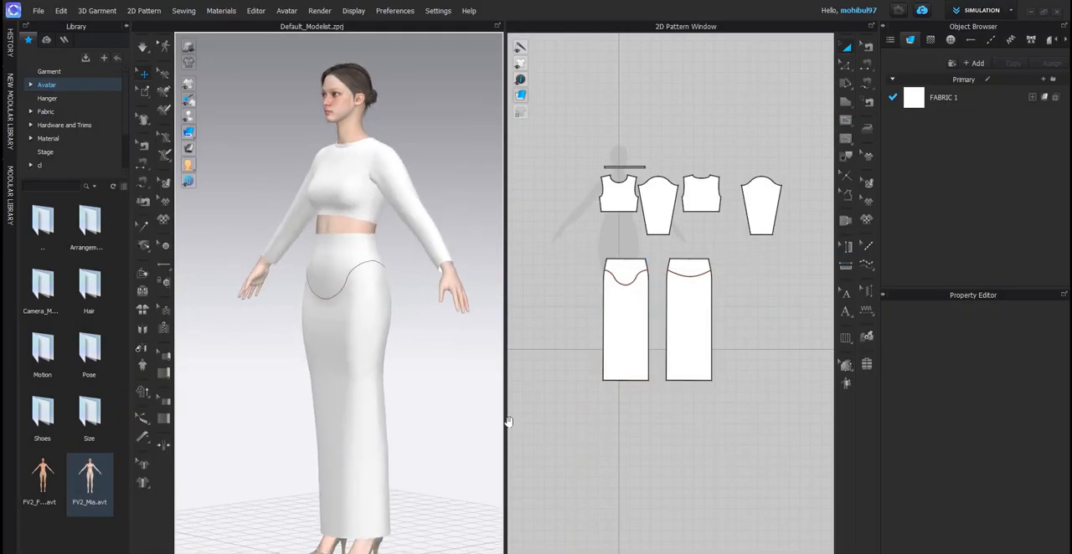
{"action": "key", "text": "alt+Tab"}
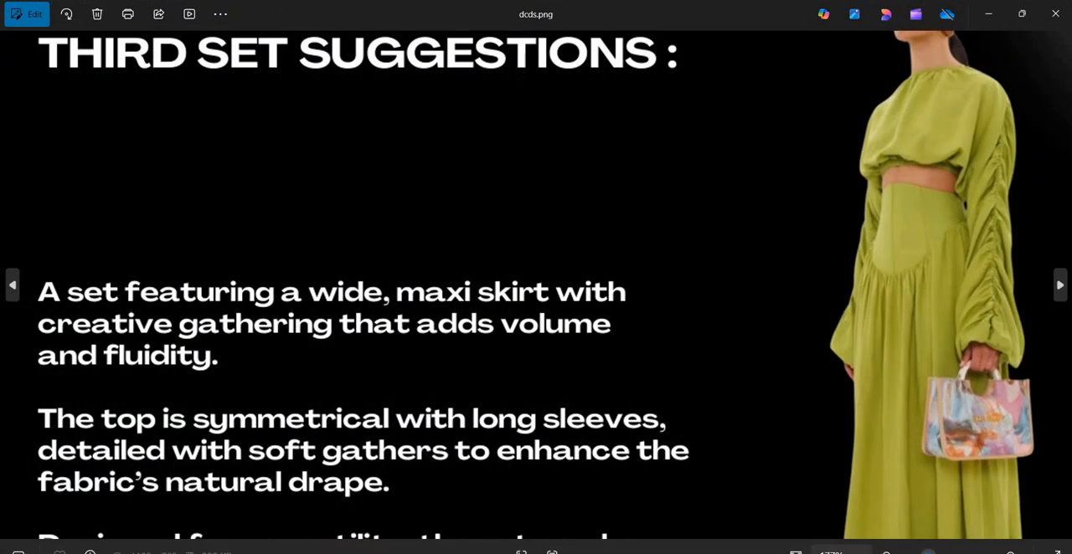
{"action": "key", "text": "alt+Tab"}
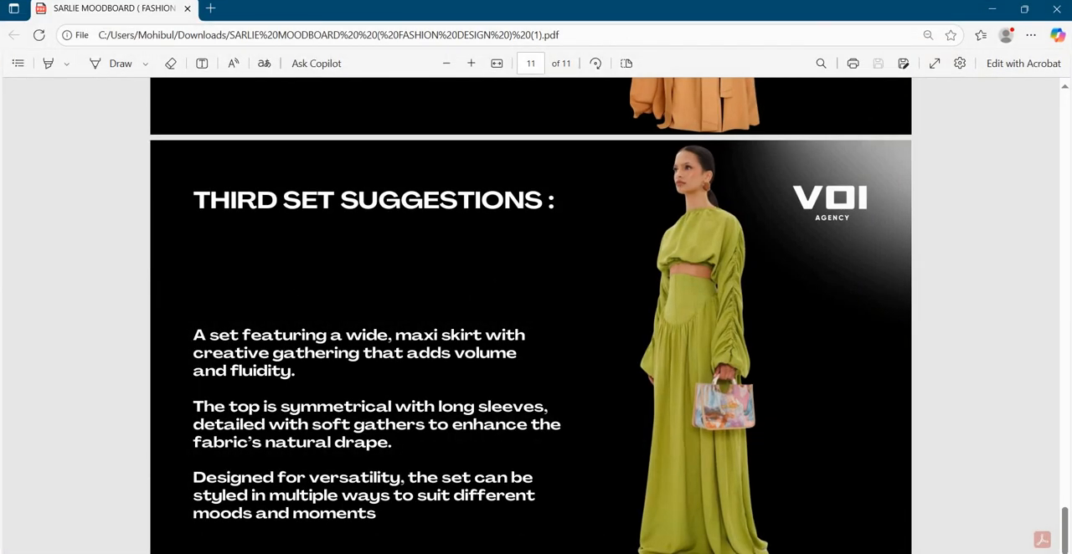
{"action": "key", "text": "alt+Tab"}
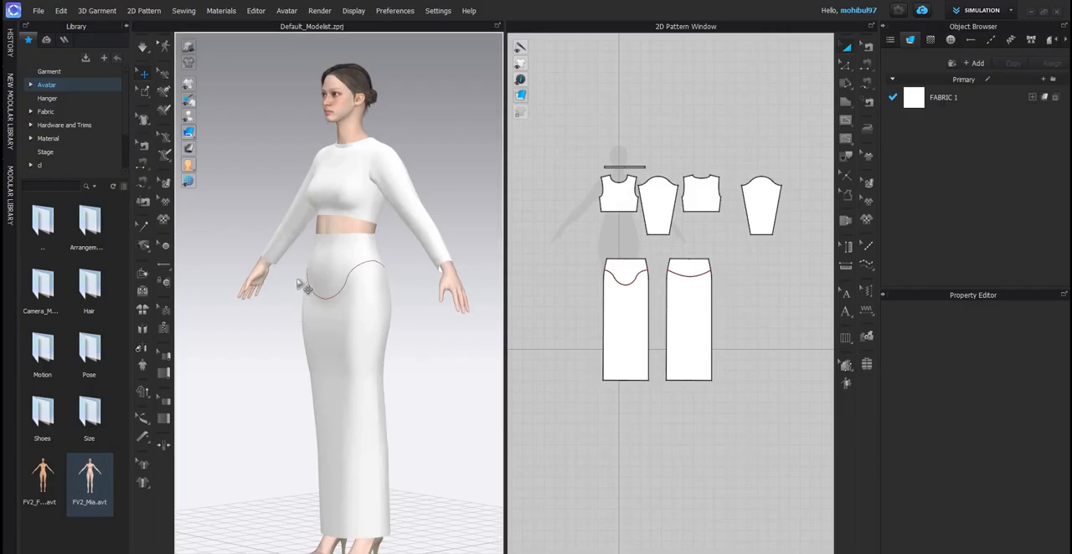
{"action": "scroll", "coordinate": [350, 276], "scroll_direction": "up", "scroll_amount": 5}
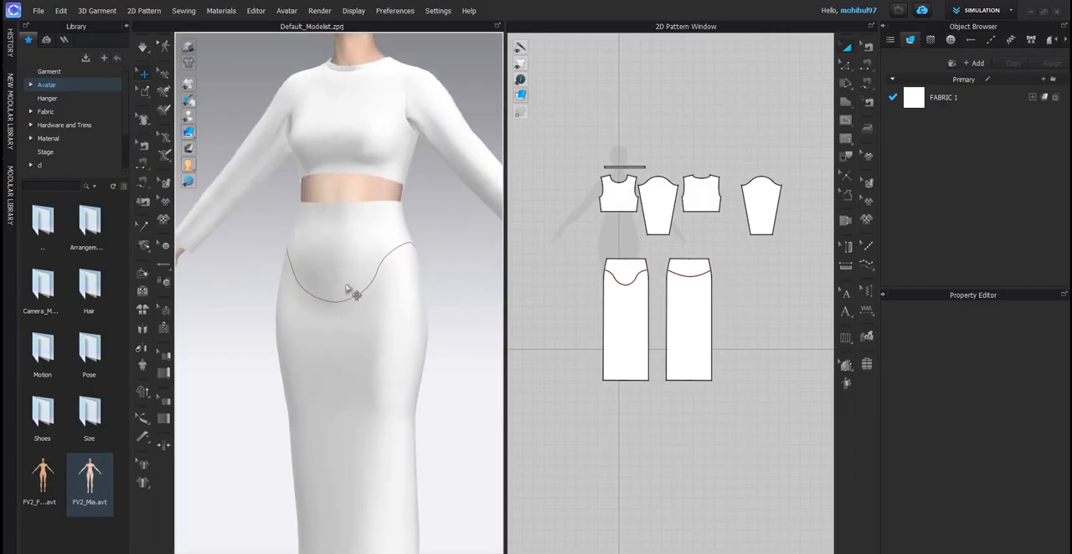
{"action": "right_click_drag", "start_coordinate": [351, 327], "coordinate": [368, 290]}
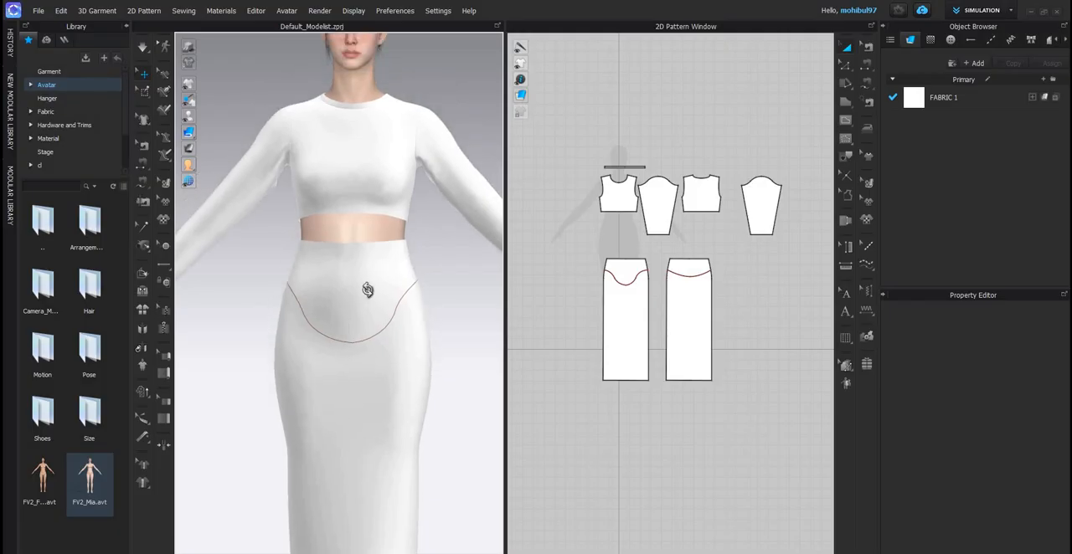
{"action": "scroll", "coordinate": [362, 294], "scroll_direction": "up", "scroll_amount": 3}
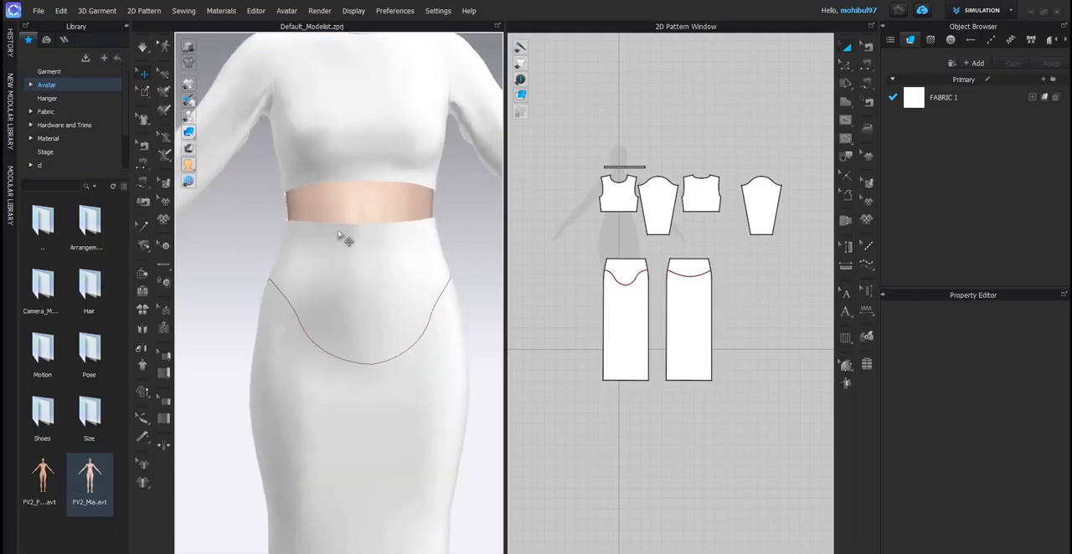
{"action": "right_click_drag", "start_coordinate": [350, 254], "coordinate": [347, 253]}
{"action": "right_click_drag", "start_coordinate": [207, 258], "coordinate": [318, 241]}
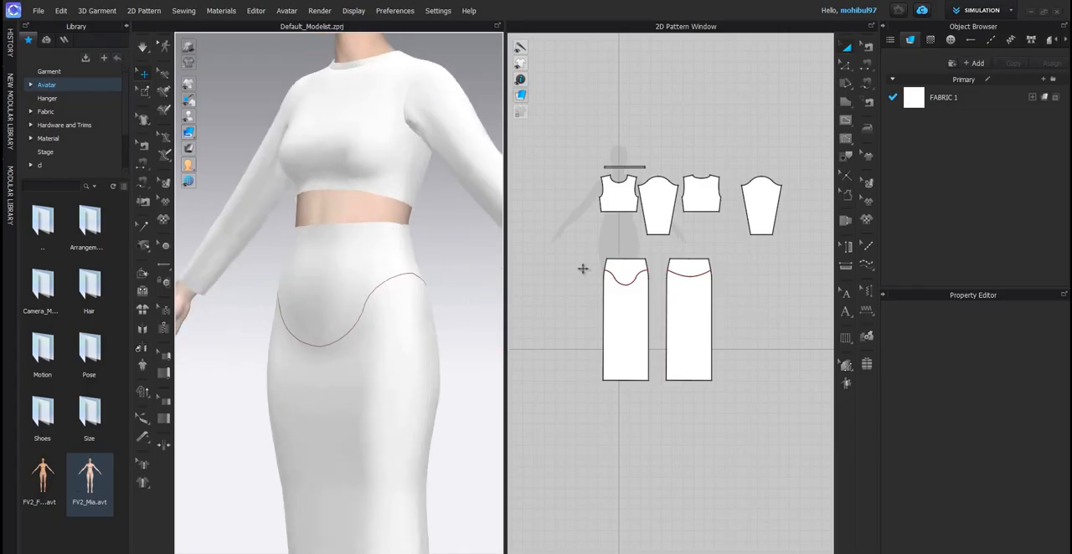
- Cut and sew the front and back skirt panels along their yoke lines
{"action": "scroll", "coordinate": [657, 283], "scroll_direction": "up", "scroll_amount": 5}
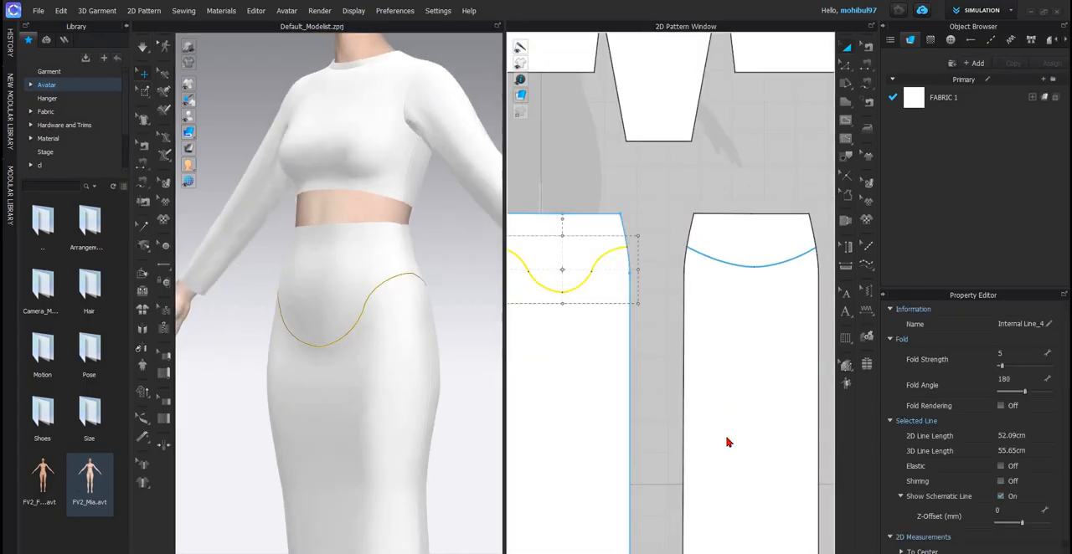
{"action": "left_click", "coordinate": [708, 258], "text": "shift"}
{"action": "right_click", "coordinate": [708, 258]}
{"action": "left_click", "coordinate": [733, 429]}
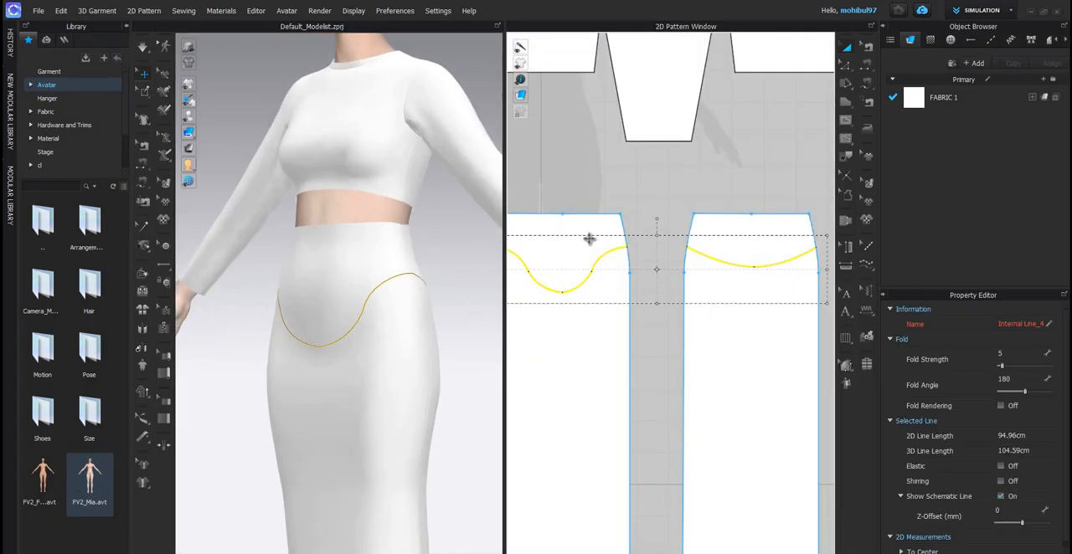
{"action": "scroll", "coordinate": [668, 235], "scroll_direction": "down", "scroll_amount": 3}
- Freeze the front and back yoke pieces of the skirt
{"action": "left_click", "coordinate": [666, 238], "text": "shift"}
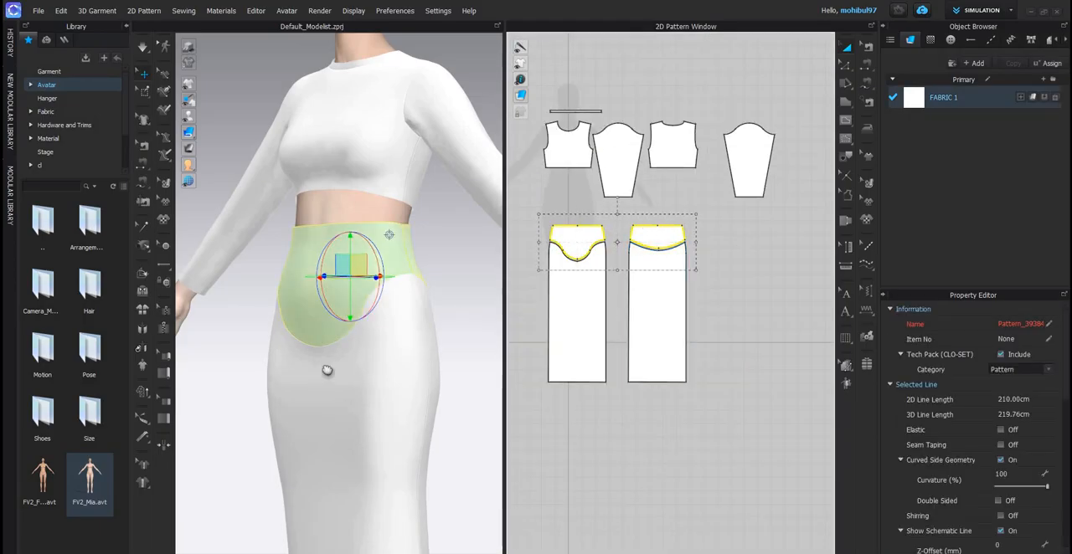
{"action": "key", "text": "ctrl+k"}
{"action": "scroll", "coordinate": [371, 287], "scroll_direction": "down", "scroll_amount": 3}
{"action": "middle_click_drag", "start_coordinate": [370, 475], "coordinate": [409, 282]}
{"action": "right_click_drag", "start_coordinate": [408, 282], "coordinate": [623, 315]}
{"action": "scroll", "coordinate": [396, 177], "scroll_direction": "up", "scroll_amount": 3}
- Widen the front and back lower skirt panels on both sides to about one and a half times their width
{"action": "left_click", "coordinate": [589, 315]}
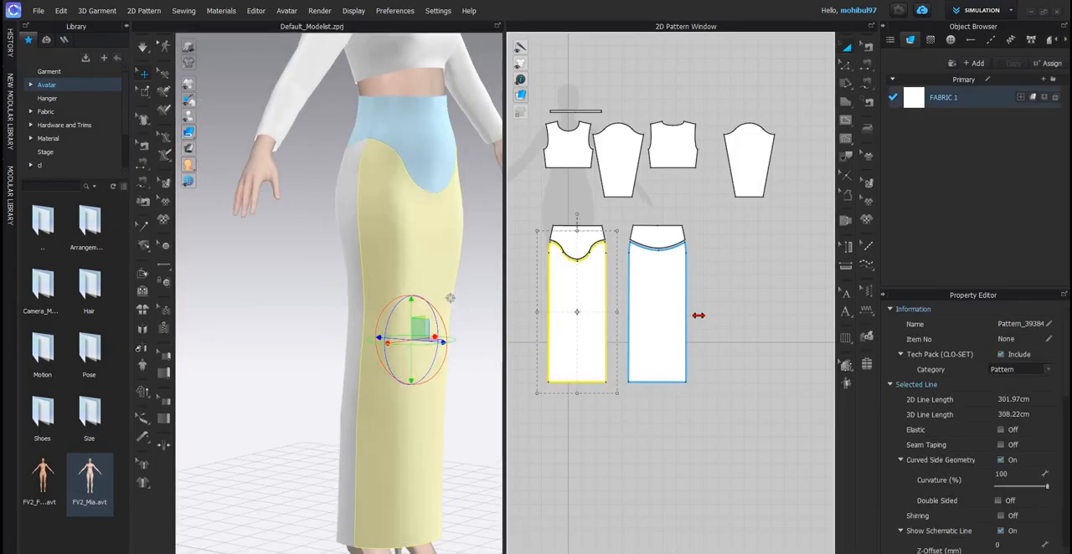
{"action": "left_click", "coordinate": [669, 316], "text": "shift"}
{"action": "left_click_drag", "start_coordinate": [697, 312], "coordinate": [740, 313]}
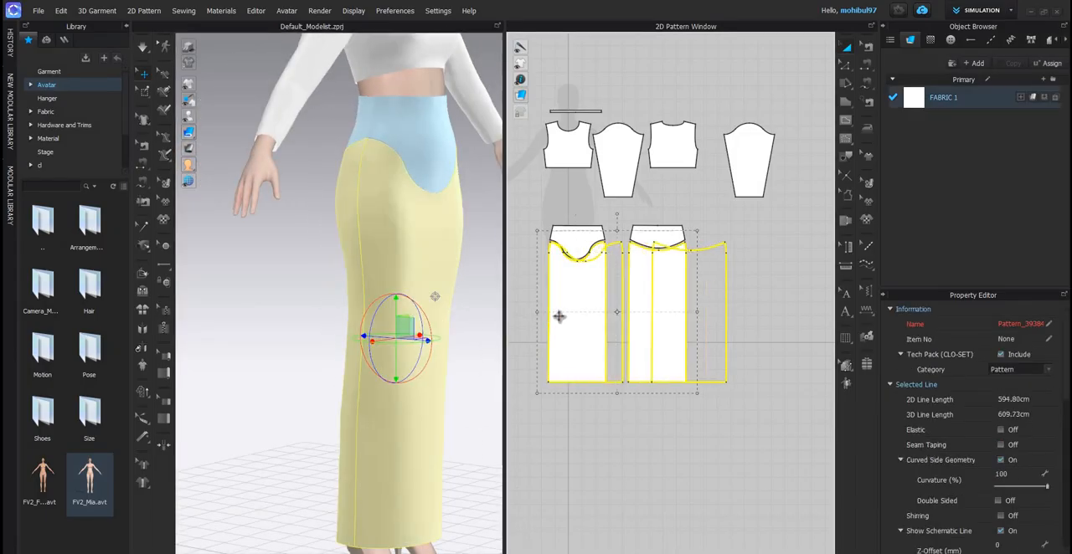
{"action": "middle_click_drag", "start_coordinate": [537, 312], "coordinate": [610, 298]}
{"action": "left_click_drag", "start_coordinate": [610, 298], "coordinate": [580, 299]}
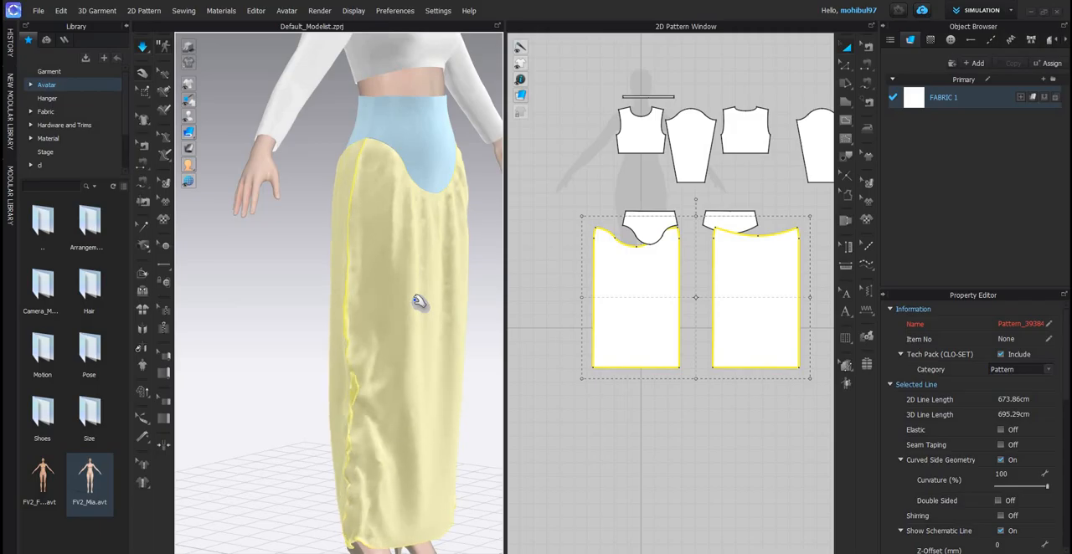
- Simulate the widened skirt panels with Strengthen applied and pull them down and outward around the legs
{"action": "right_click_drag", "start_coordinate": [365, 302], "coordinate": [299, 306]}
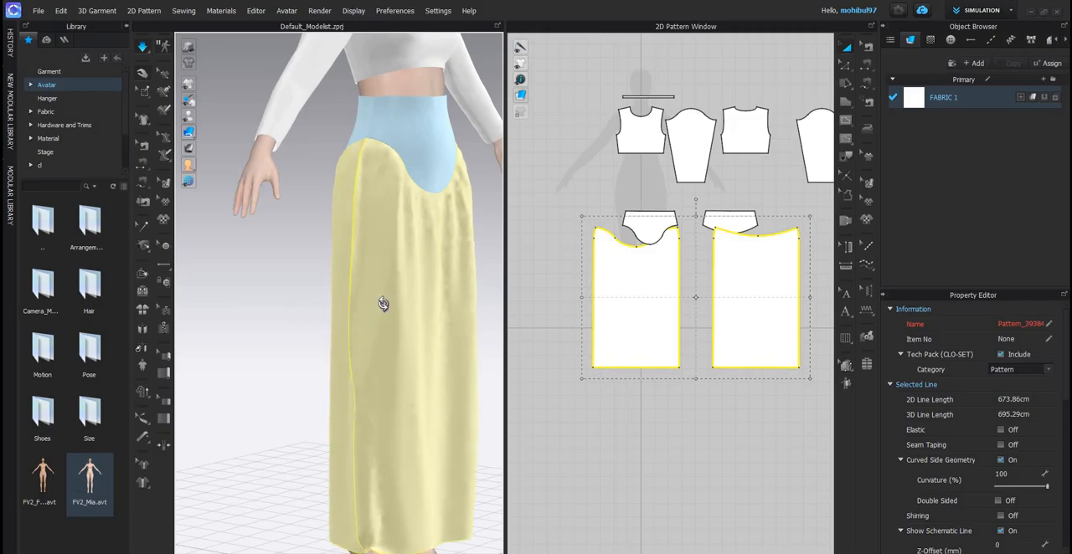
{"action": "scroll", "coordinate": [371, 304], "scroll_direction": "up", "scroll_amount": 2}
{"action": "scroll", "coordinate": [380, 186], "scroll_direction": "up", "scroll_amount": 2}
{"action": "scroll", "coordinate": [380, 186], "scroll_direction": "down", "scroll_amount": 2}
{"action": "scroll", "coordinate": [342, 411], "scroll_direction": "up", "scroll_amount": 2}
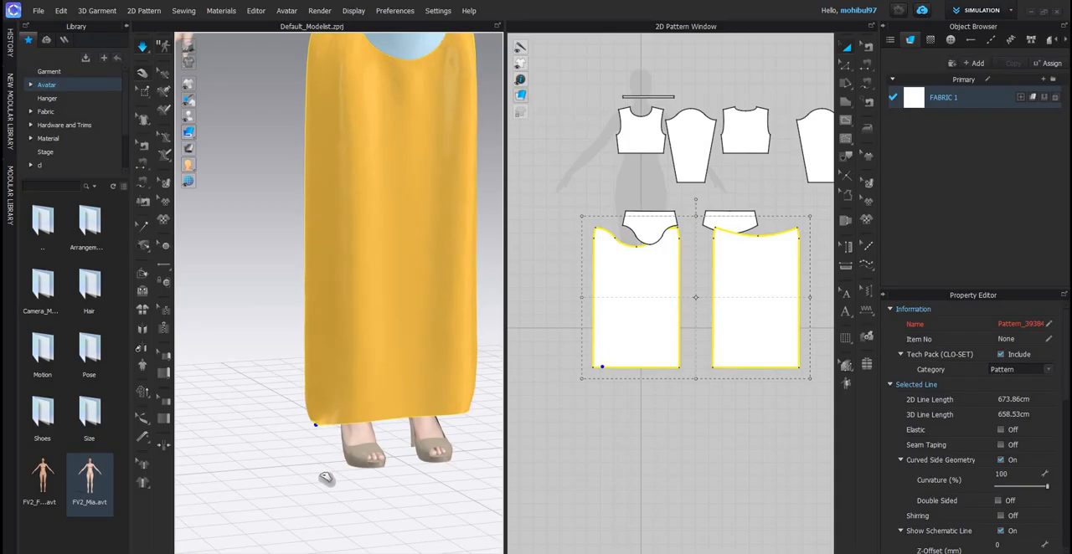
{"action": "right_click_drag", "start_coordinate": [394, 364], "coordinate": [371, 378]}
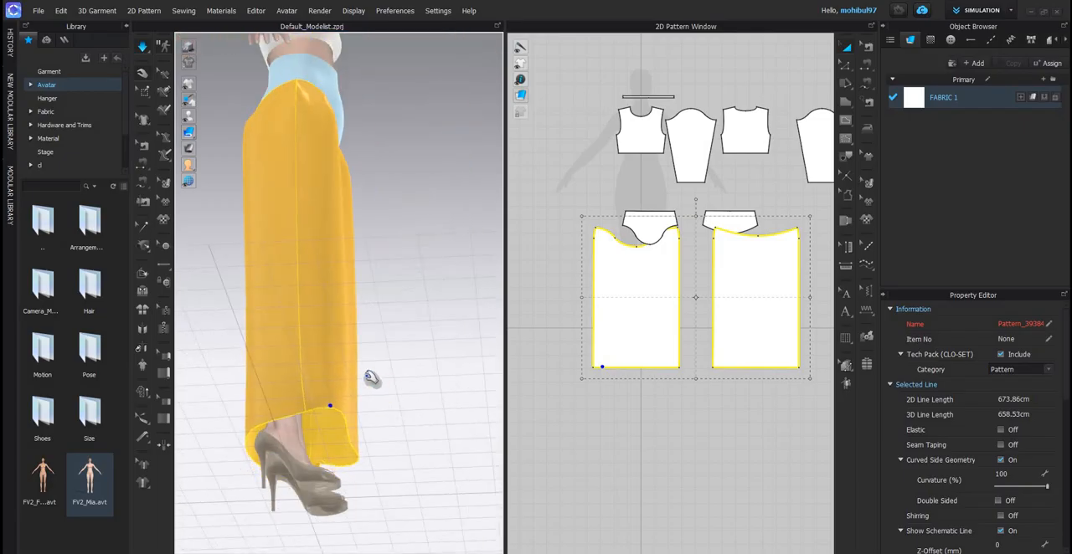
{"action": "left_click", "coordinate": [267, 342]}
{"action": "left_click", "coordinate": [261, 336], "text": "shift"}
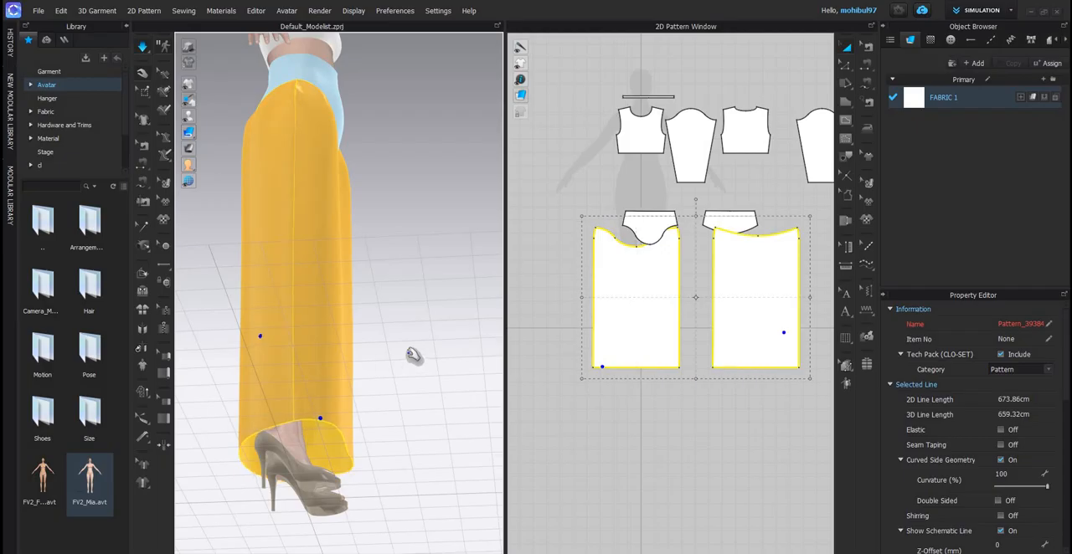
- Remove Strengthen from the lower skirt panels, deselect them, and show the avatar from the front
{"action": "key", "text": "ctrl+h"}
{"action": "left_click", "coordinate": [343, 385]}
{"action": "key", "text": "2"}
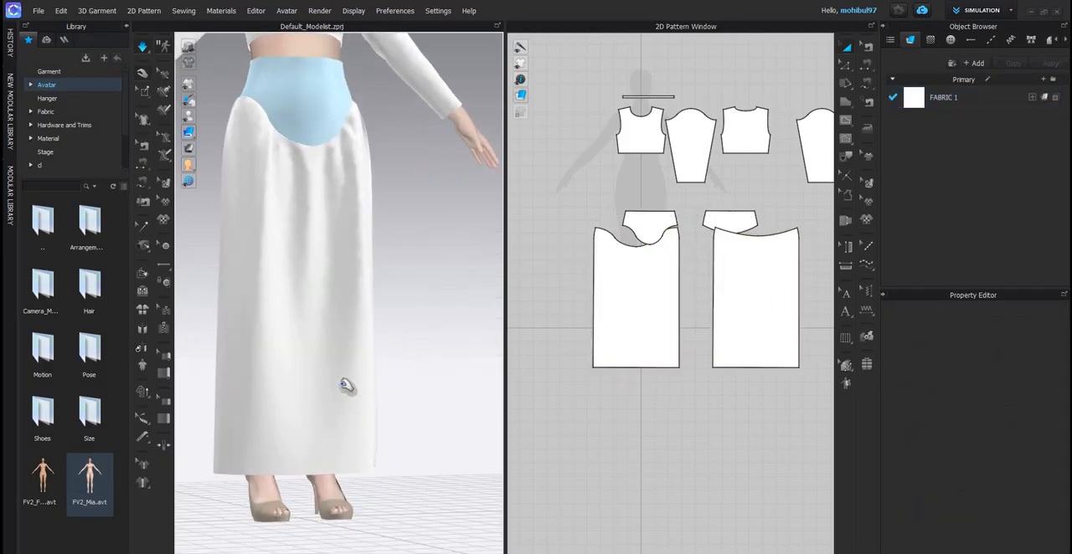
- Pull the back skirt panel's hem into place at the side seam during simulation, then stop the simulation
{"action": "scroll", "coordinate": [281, 388], "scroll_direction": "down", "scroll_amount": 3}
{"action": "right_click_drag", "start_coordinate": [247, 390], "coordinate": [346, 429]}
{"action": "left_click", "coordinate": [350, 429]}
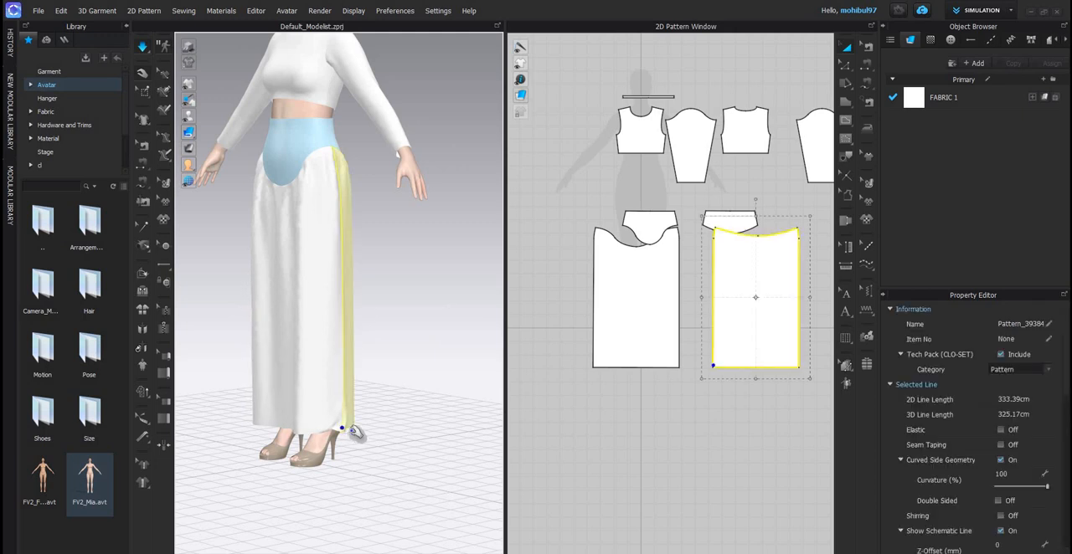
{"action": "scroll", "coordinate": [340, 354], "scroll_direction": "up", "scroll_amount": 2}
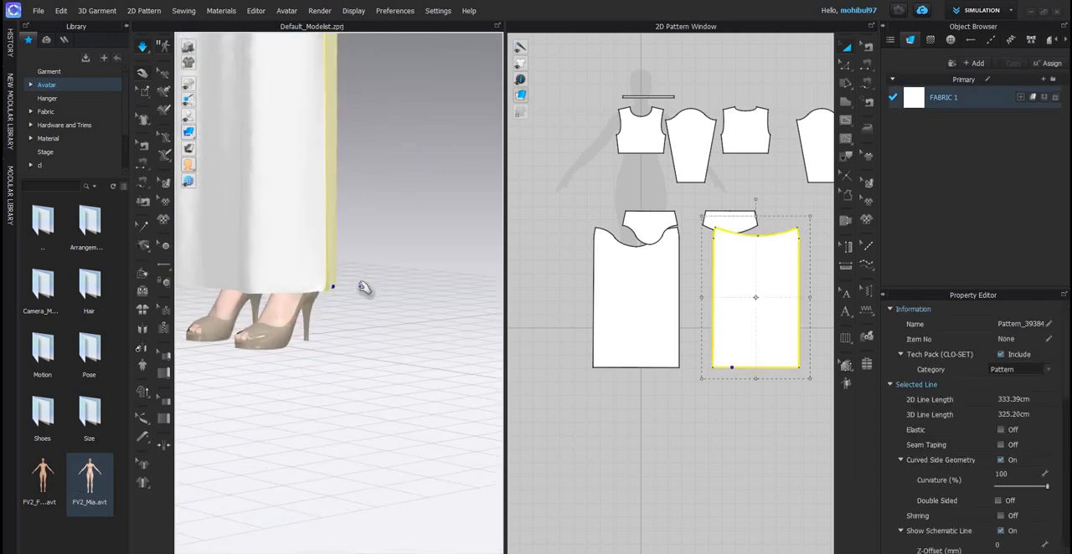
{"action": "left_click", "coordinate": [359, 290]}
{"action": "scroll", "coordinate": [362, 318], "scroll_direction": "down", "scroll_amount": 5}
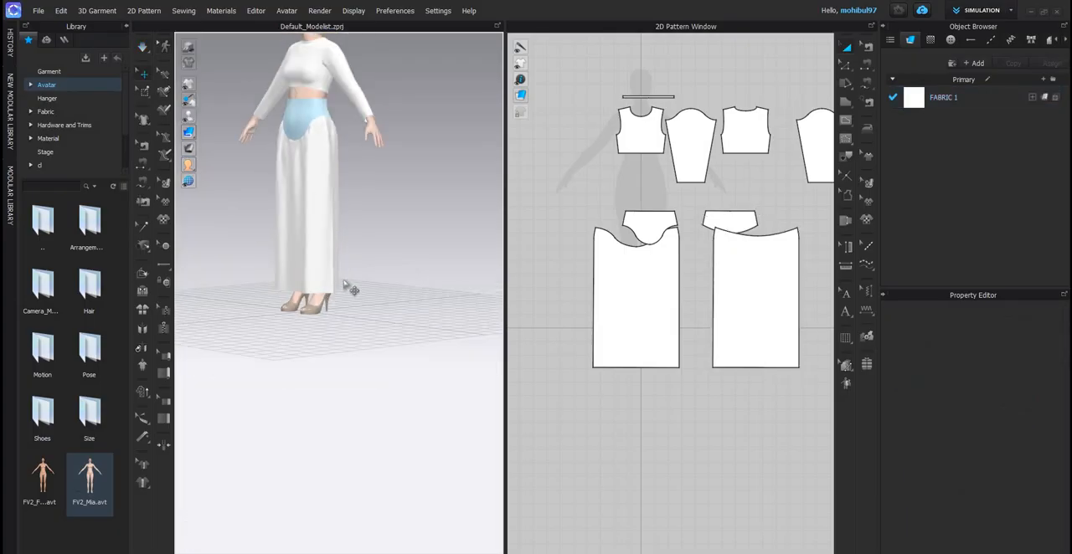
{"action": "scroll", "coordinate": [348, 325], "scroll_direction": "up", "scroll_amount": 5}
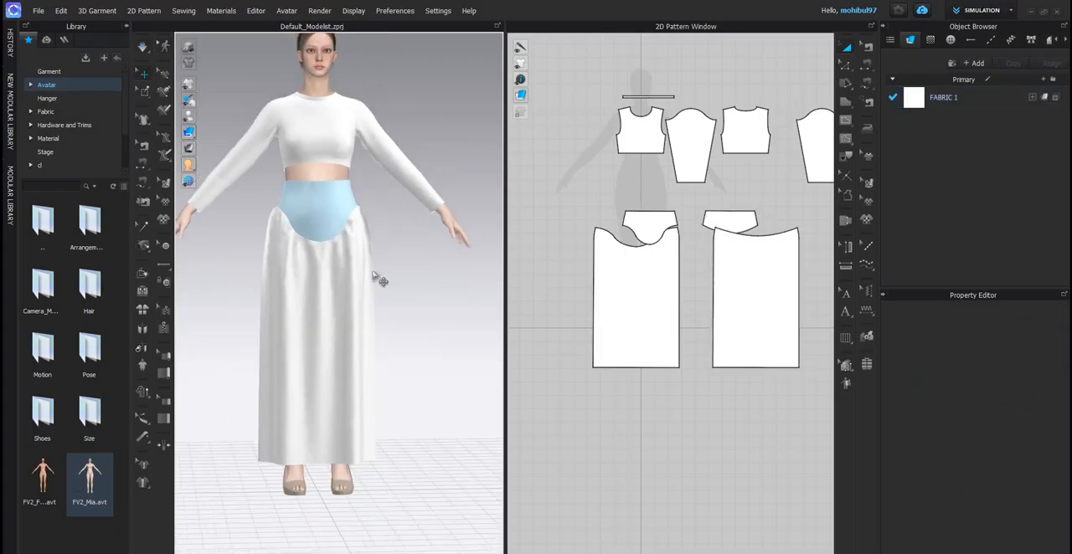
- Inspect the gathered maxi skirt on the avatar from the front and the back
{"action": "scroll", "coordinate": [349, 256], "scroll_direction": "down", "scroll_amount": 3}
{"action": "right_click_drag", "start_coordinate": [349, 257], "coordinate": [360, 519]}
{"action": "scroll", "coordinate": [343, 268], "scroll_direction": "up", "scroll_amount": 3}
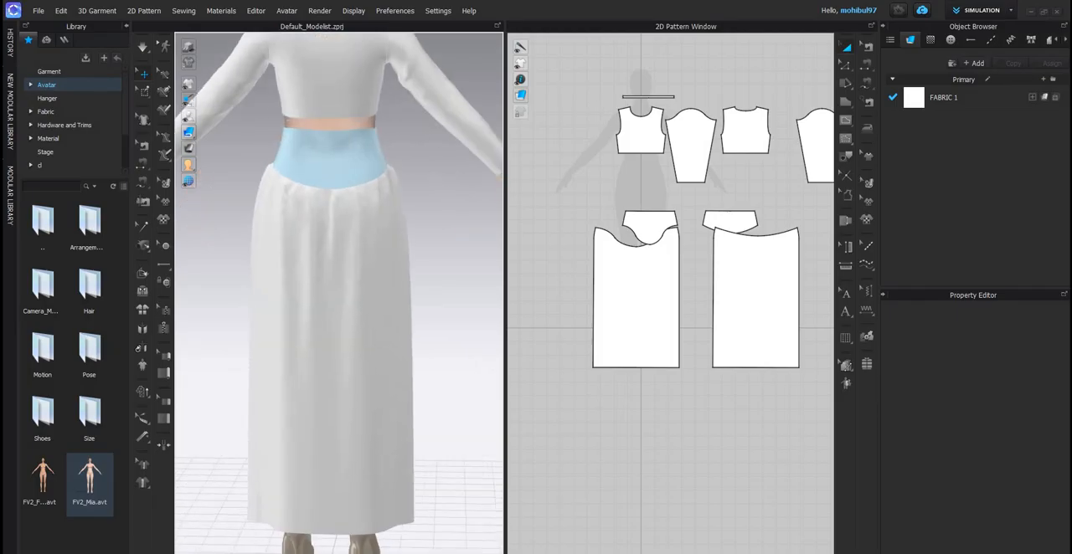
{"action": "right_click_drag", "start_coordinate": [339, 294], "coordinate": [369, 294]}
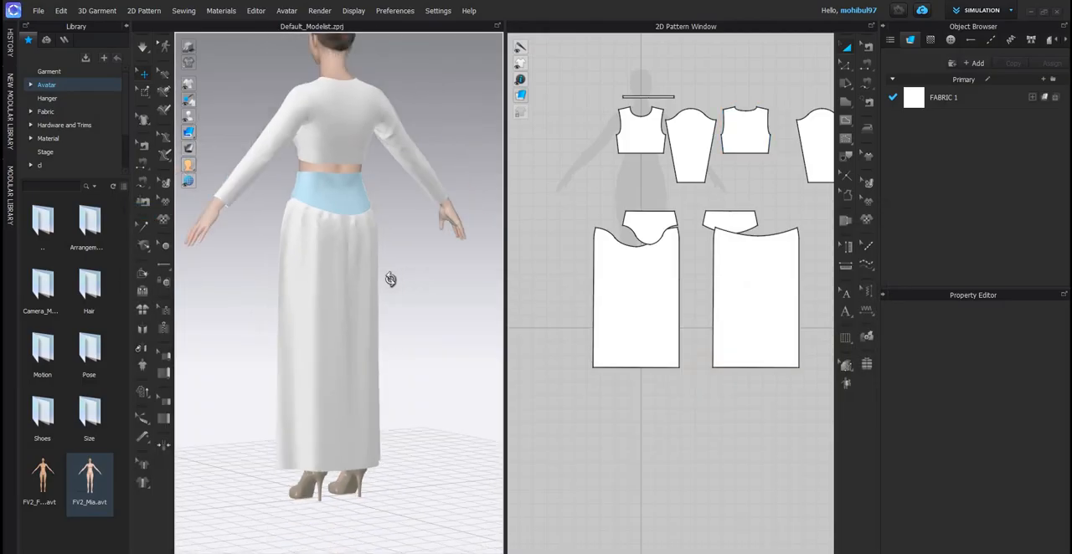
{"action": "scroll", "coordinate": [335, 175], "scroll_direction": "up", "scroll_amount": 3}
{"action": "scroll", "coordinate": [347, 260], "scroll_direction": "down", "scroll_amount": 3}
- Offset the front and back bodice hems by 3 cm as internal lines, and cut and sew the panels along them
{"action": "right_click_drag", "start_coordinate": [347, 261], "coordinate": [663, 172]}
{"action": "scroll", "coordinate": [662, 171], "scroll_direction": "up", "scroll_amount": 3}
{"action": "scroll", "coordinate": [659, 121], "scroll_direction": "up", "scroll_amount": 5}
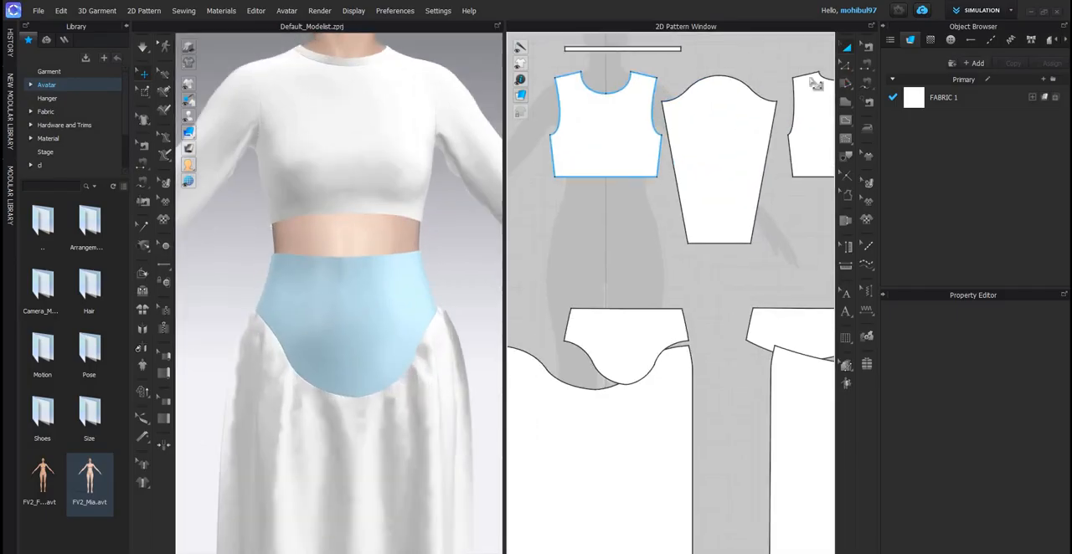
{"action": "left_click", "coordinate": [603, 199]}
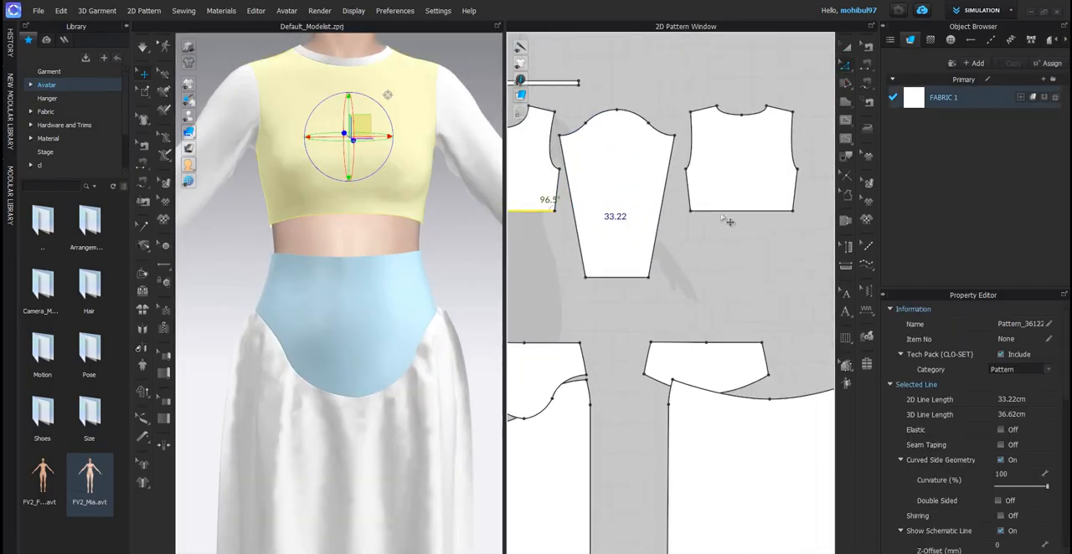
{"action": "left_click", "coordinate": [727, 214], "text": "shift"}
{"action": "right_click", "coordinate": [721, 211]}
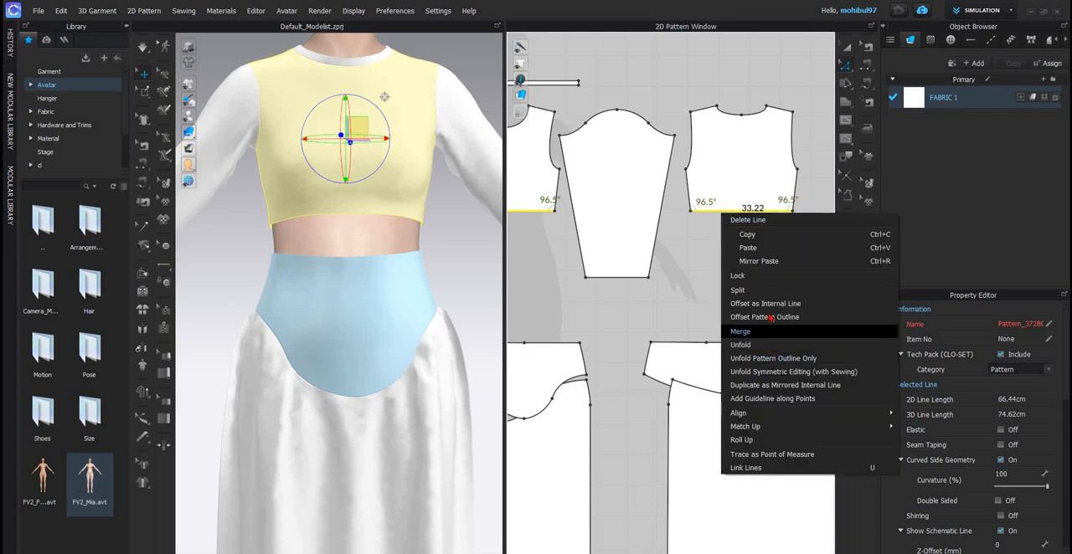
{"action": "left_click", "coordinate": [764, 304]}
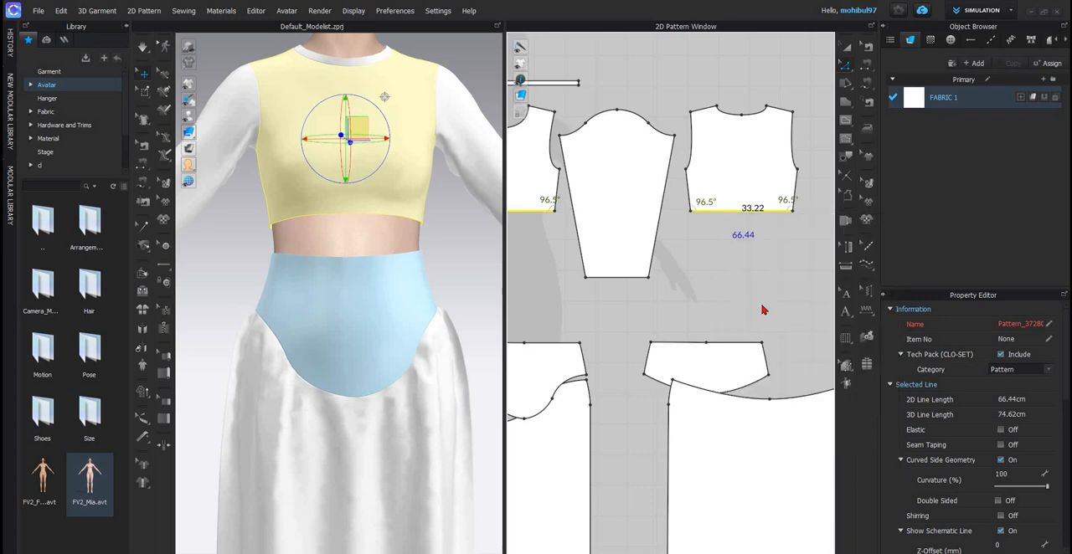
{"action": "type", "text": "3"}
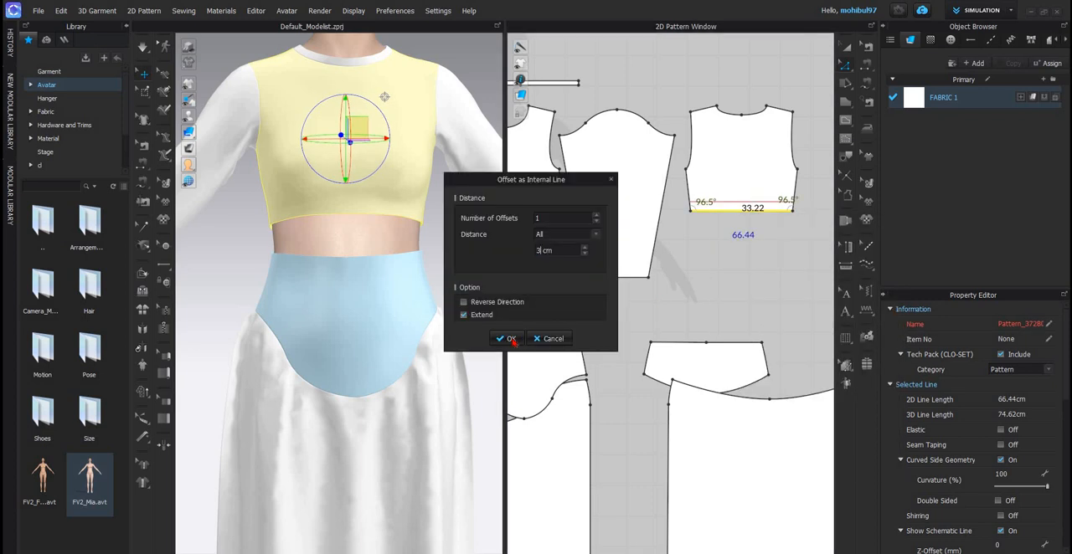
{"action": "key", "text": "Return"}
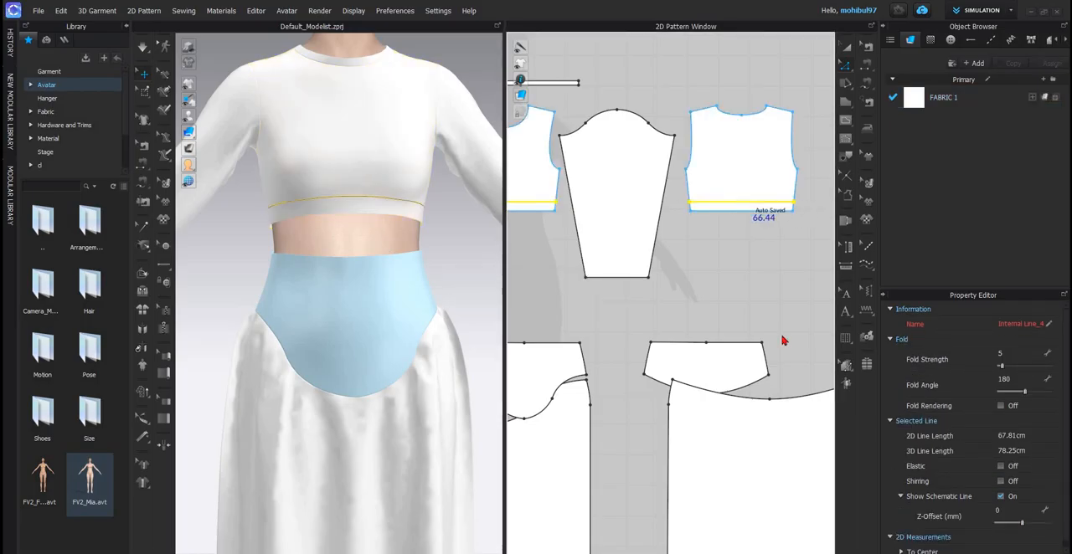
{"action": "right_click", "coordinate": [736, 203]}
{"action": "left_click", "coordinate": [770, 376]}
{"action": "scroll", "coordinate": [725, 218], "scroll_direction": "down", "scroll_amount": 2}
{"action": "left_click", "coordinate": [727, 216]}
{"action": "middle_click_drag", "start_coordinate": [645, 234], "coordinate": [758, 237]}
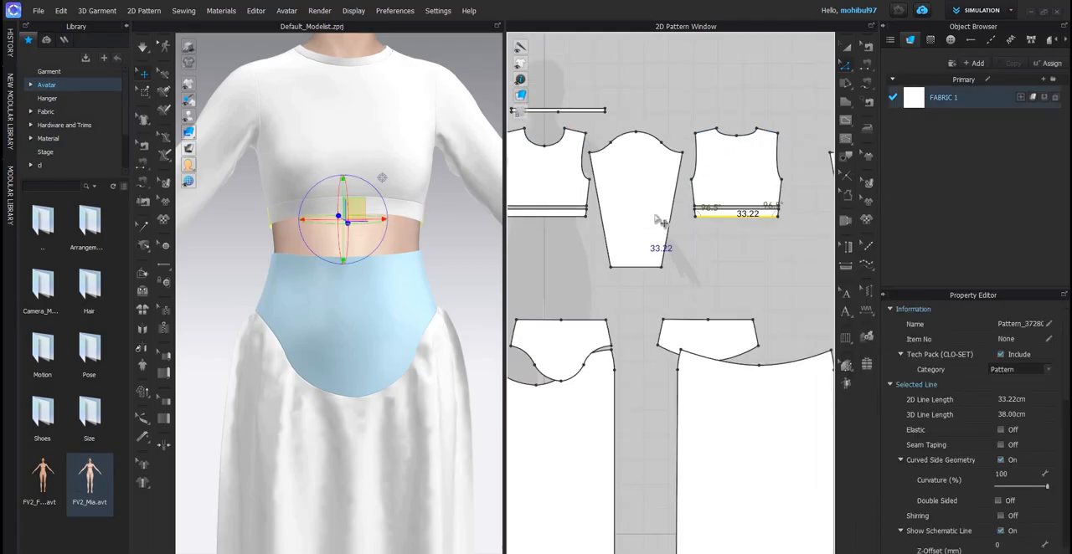
{"action": "scroll", "coordinate": [663, 222], "scroll_direction": "up", "scroll_amount": 2}
{"action": "left_click", "coordinate": [663, 215]}
{"action": "right_click", "coordinate": [655, 215]}
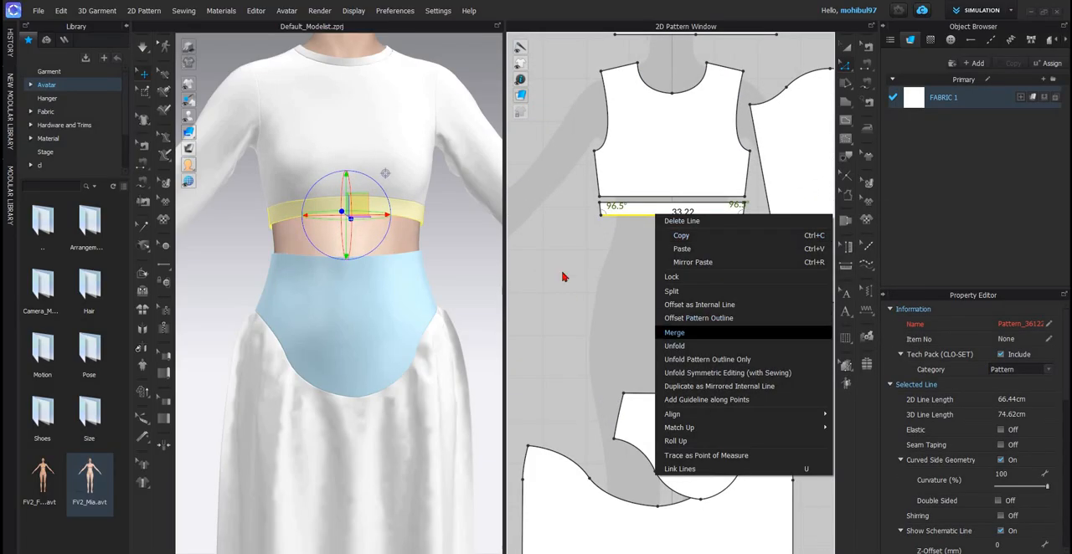
- Freeze the narrow hem bands of the front and back bodice
{"action": "left_click", "coordinate": [851, 50]}
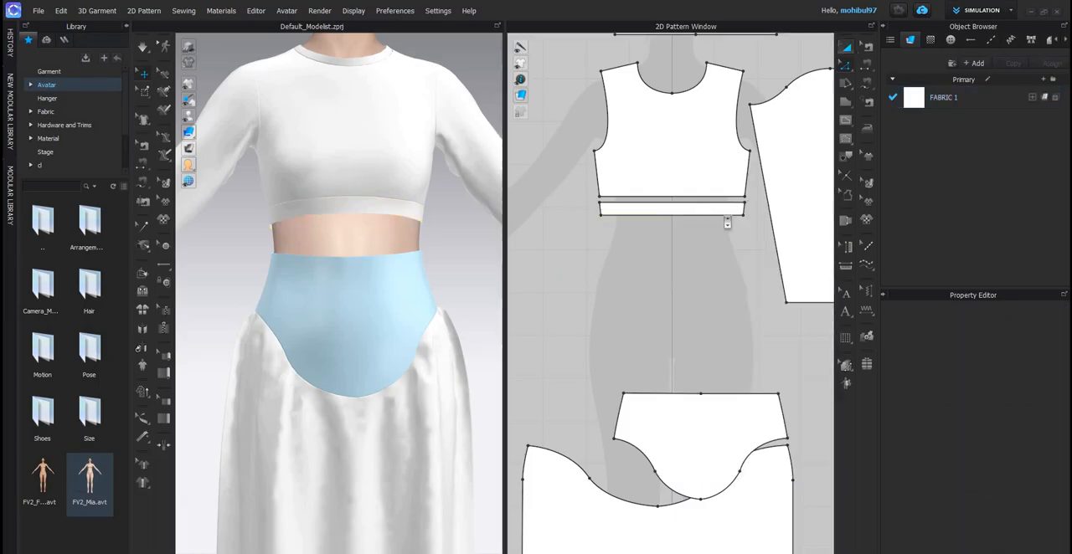
{"action": "left_click", "coordinate": [696, 216]}
{"action": "scroll", "coordinate": [696, 216], "scroll_direction": "down", "scroll_amount": 3}
{"action": "scroll", "coordinate": [718, 202], "scroll_direction": "up", "scroll_amount": 3}
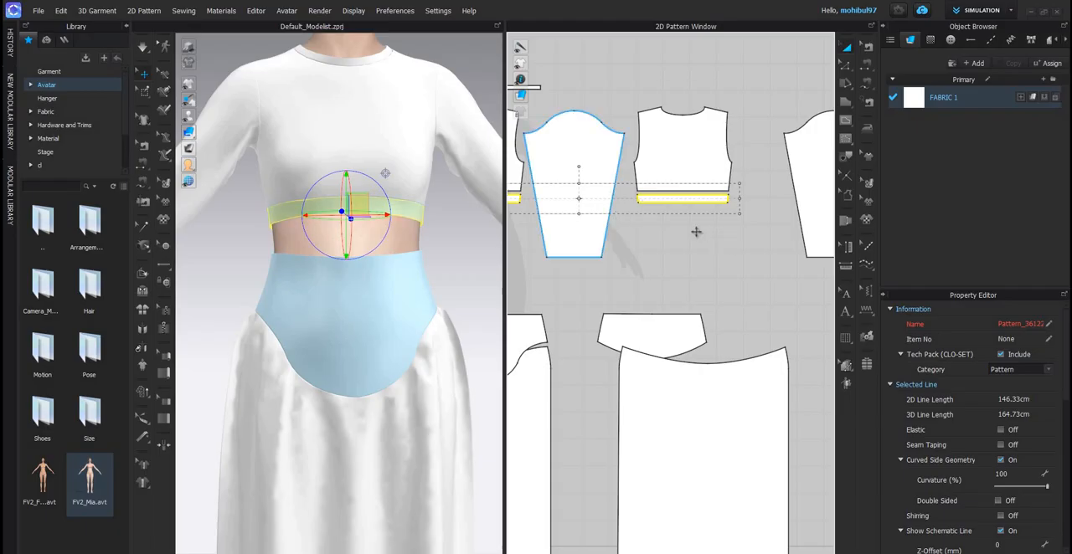
- Switch to the reference image dcds.png to study the top's gathered shape, and return to the garment project
{"action": "scroll", "coordinate": [444, 230], "scroll_direction": "down", "scroll_amount": 3}
{"action": "scroll", "coordinate": [750, 261], "scroll_direction": "down", "scroll_amount": 5}
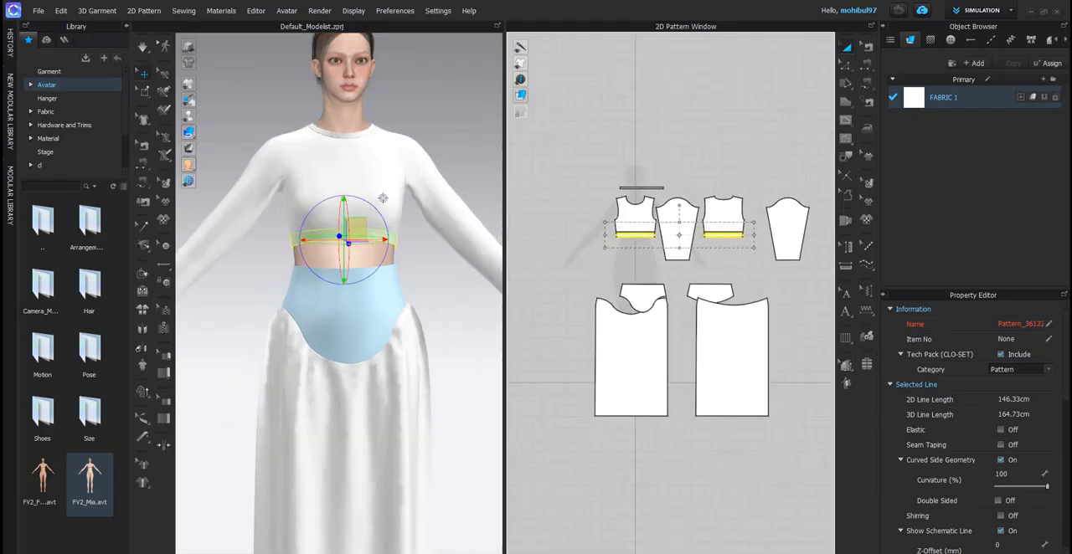
{"action": "key", "text": "alt+Tab"}
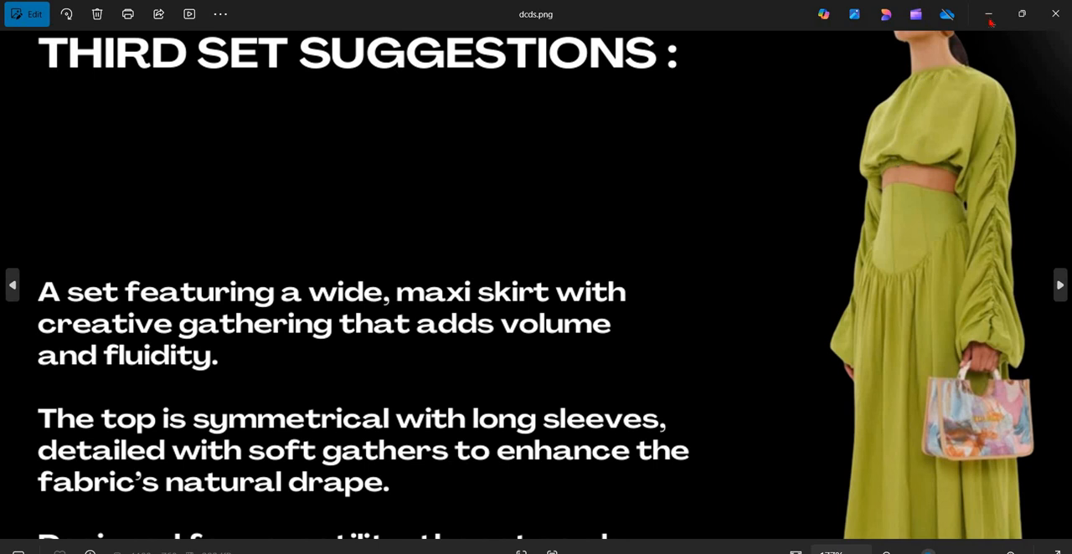
{"action": "key", "text": "alt+Tab"}
- Widen the front and back bodice panels on both sides until each hem is about 44.8 cm wide
{"action": "scroll", "coordinate": [643, 221], "scroll_direction": "up", "scroll_amount": 3}
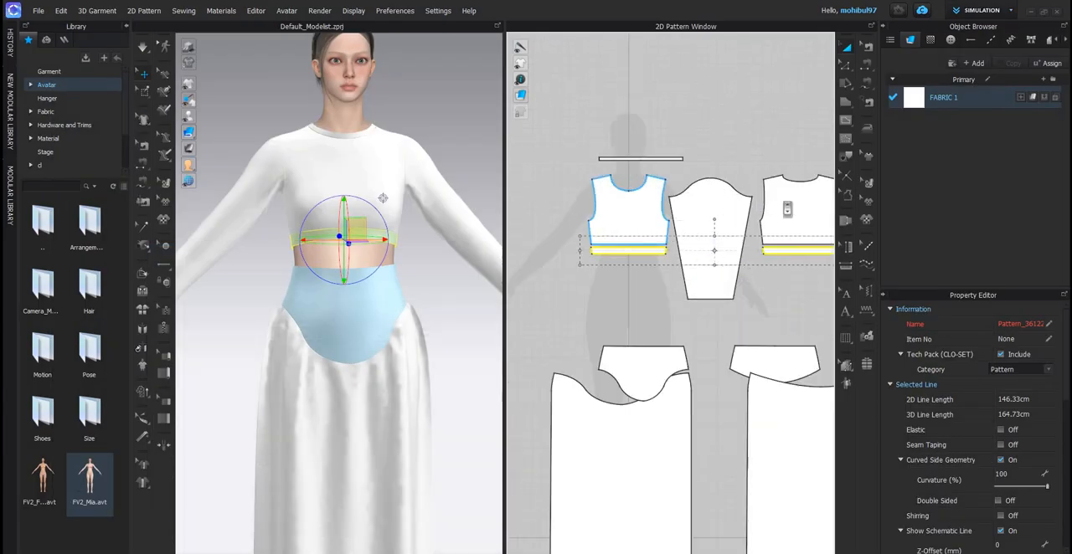
{"action": "left_click", "coordinate": [651, 215]}
{"action": "left_click", "coordinate": [790, 211], "text": "shift"}
{"action": "scroll", "coordinate": [787, 211], "scroll_direction": "down", "scroll_amount": 1}
{"action": "scroll", "coordinate": [725, 212], "scroll_direction": "down", "scroll_amount": 1}
{"action": "middle_click_drag", "start_coordinate": [824, 209], "coordinate": [726, 205]}
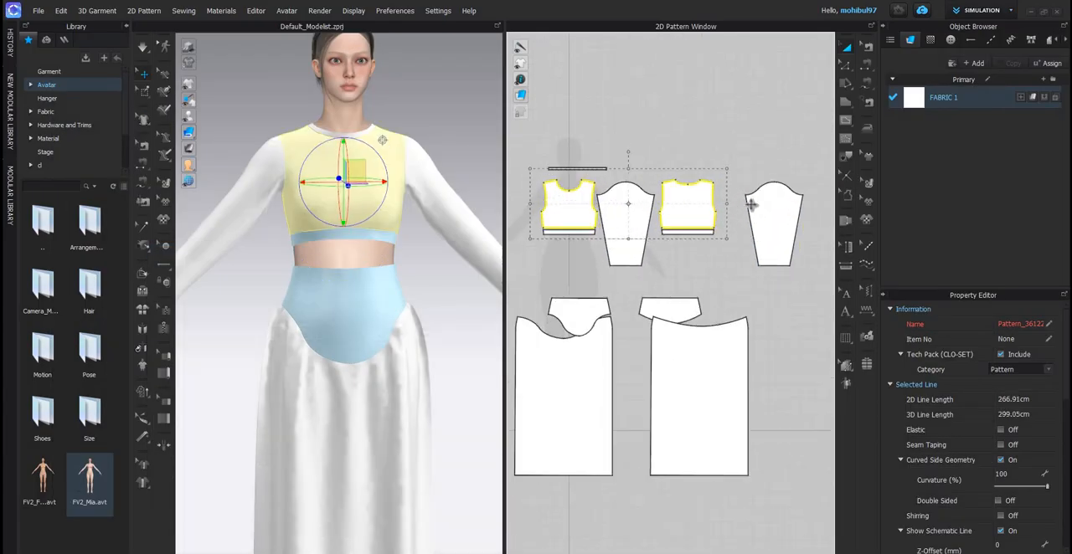
{"action": "left_click_drag", "start_coordinate": [727, 203], "coordinate": [762, 203]}
{"action": "middle_click_drag", "start_coordinate": [613, 204], "coordinate": [687, 187]}
{"action": "left_click_drag", "start_coordinate": [604, 187], "coordinate": [589, 184]}
- Simulate the widened bodice, adjusting its fabric just above the hem band, and stop the simulation
{"action": "key", "text": "space"}
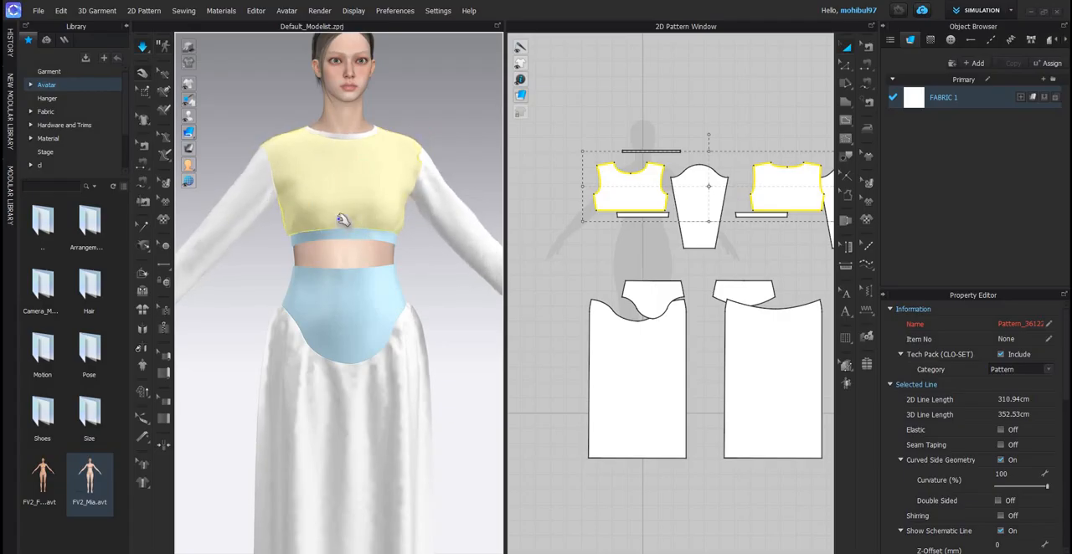
{"action": "right_click_drag", "start_coordinate": [352, 229], "coordinate": [382, 224]}
{"action": "left_click", "coordinate": [429, 206]}
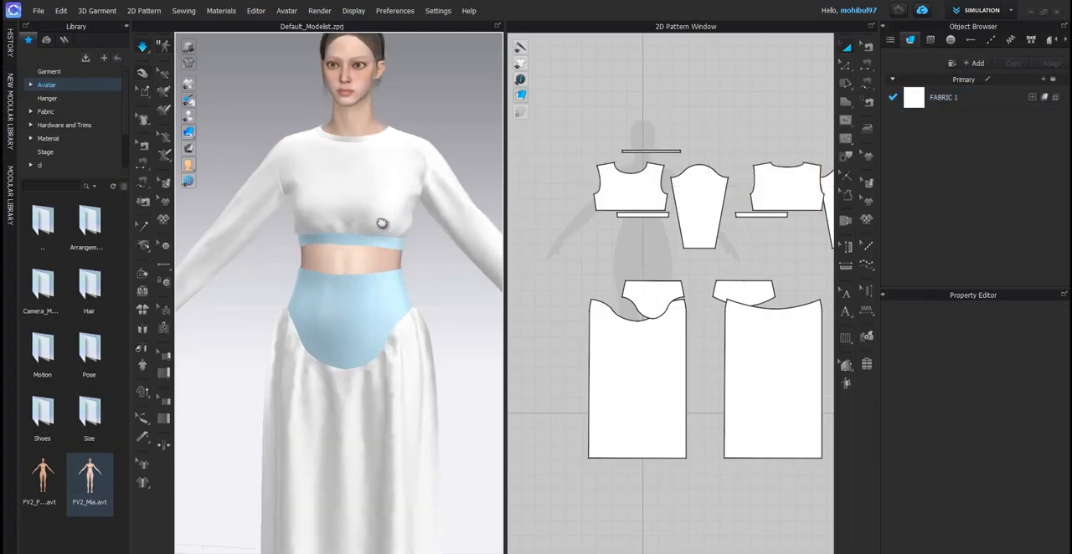
{"action": "scroll", "coordinate": [365, 163], "scroll_direction": "down", "scroll_amount": 5}
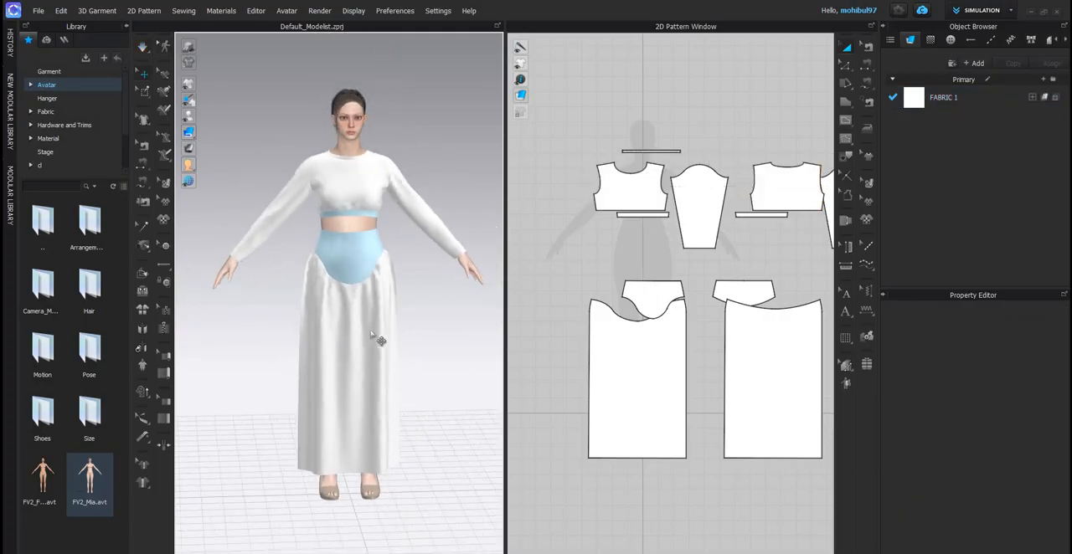
{"action": "scroll", "coordinate": [392, 381], "scroll_direction": "up", "scroll_amount": 4}
{"action": "left_click", "coordinate": [629, 201]}
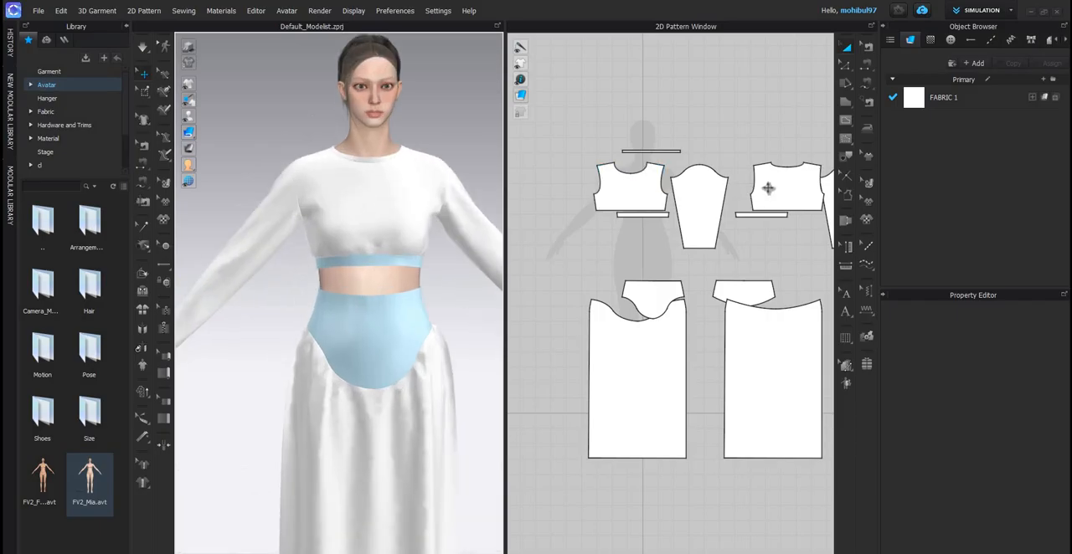
{"action": "left_click", "coordinate": [787, 189]}
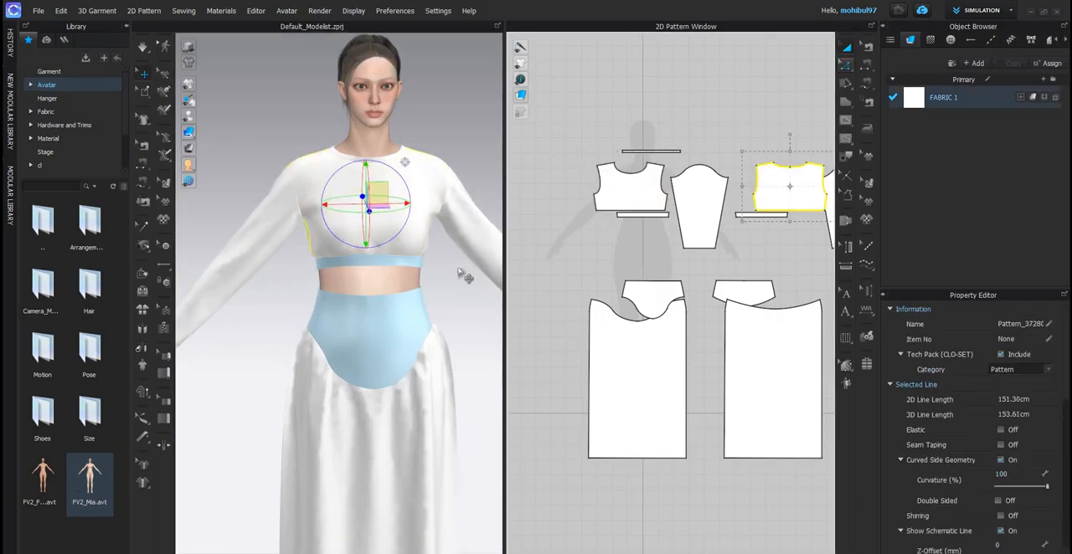
{"action": "scroll", "coordinate": [603, 217], "scroll_direction": "up", "scroll_amount": 3}
{"action": "scroll", "coordinate": [397, 270], "scroll_direction": "up", "scroll_amount": 3}
{"action": "right_click_drag", "start_coordinate": [399, 273], "coordinate": [405, 269]}
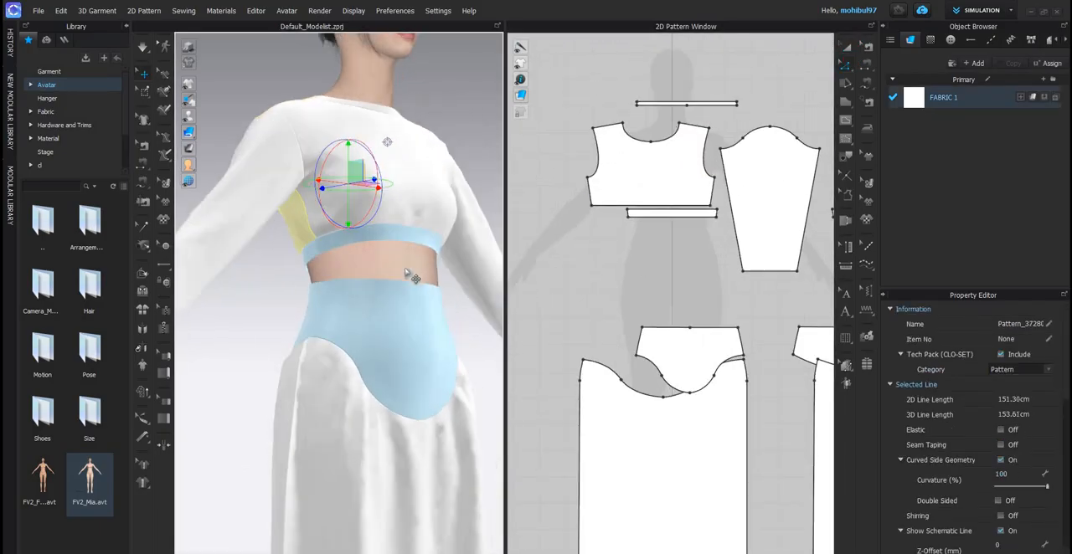
- Lengthen the front and back bodice panels by moving both hem edges straight down
{"action": "left_click", "coordinate": [633, 205]}
{"action": "scroll", "coordinate": [634, 209], "scroll_direction": "down", "scroll_amount": 3}
{"action": "middle_click_drag", "start_coordinate": [675, 224], "coordinate": [570, 221]}
{"action": "scroll", "coordinate": [632, 213], "scroll_direction": "up", "scroll_amount": 3}
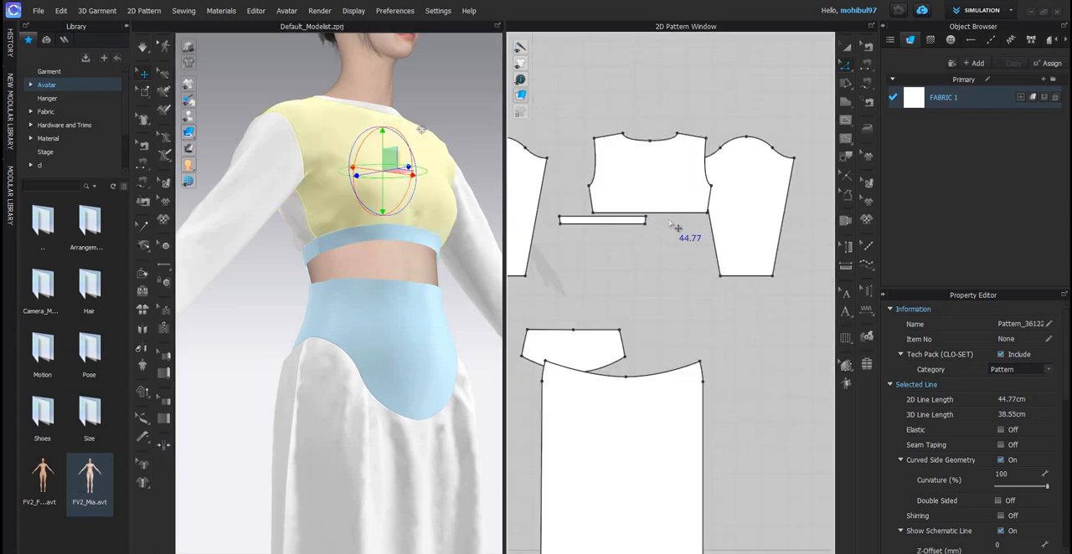
{"action": "left_click", "coordinate": [671, 214], "text": "shift"}
{"action": "left_click_drag", "start_coordinate": [668, 212], "coordinate": [674, 239]}
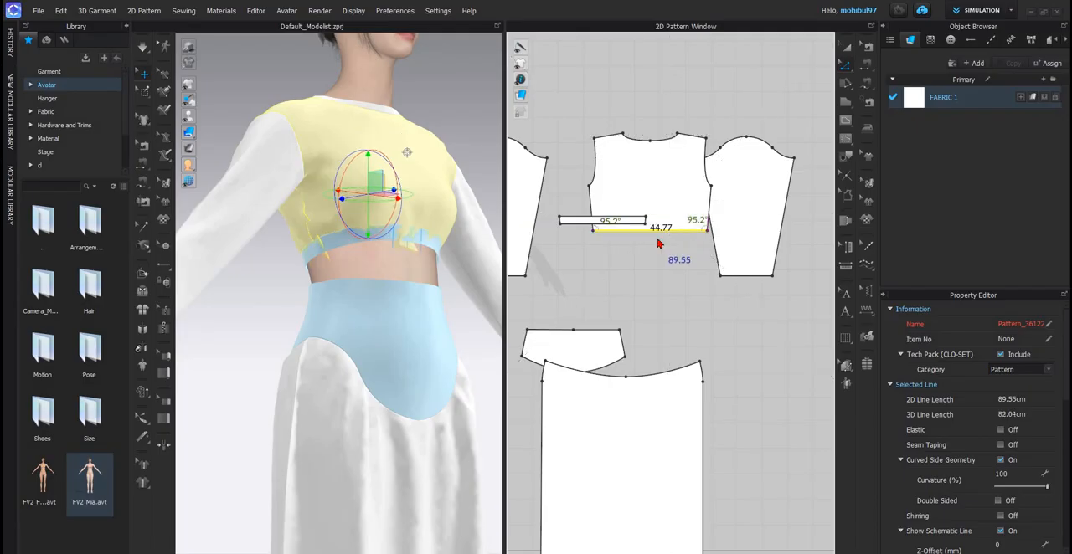
- Simulate the lengthened bodice with Strengthen applied, pulling the fabric out and down over the hem band
{"action": "key", "text": "space"}
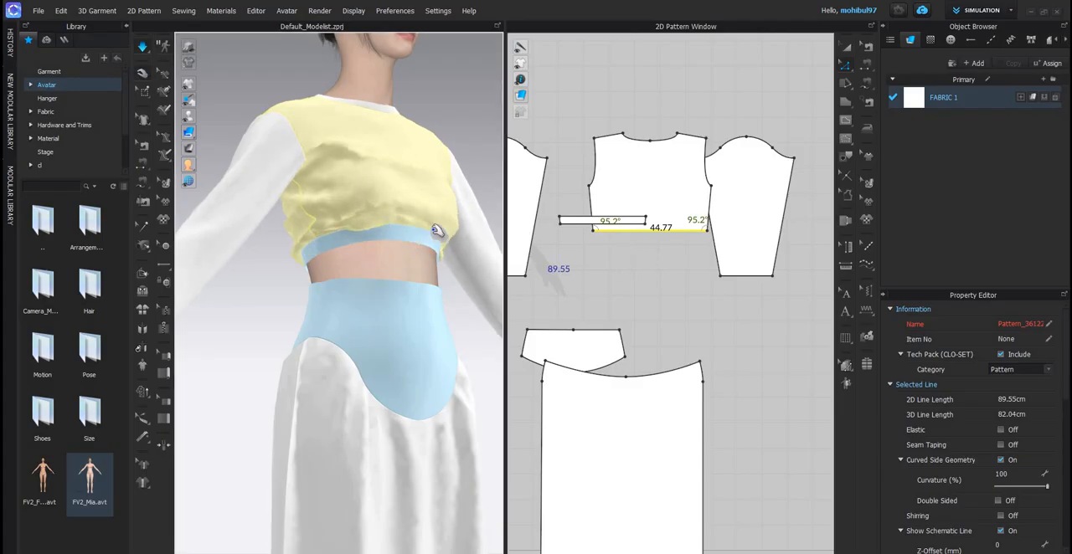
{"action": "right_click_drag", "start_coordinate": [435, 228], "coordinate": [437, 228]}
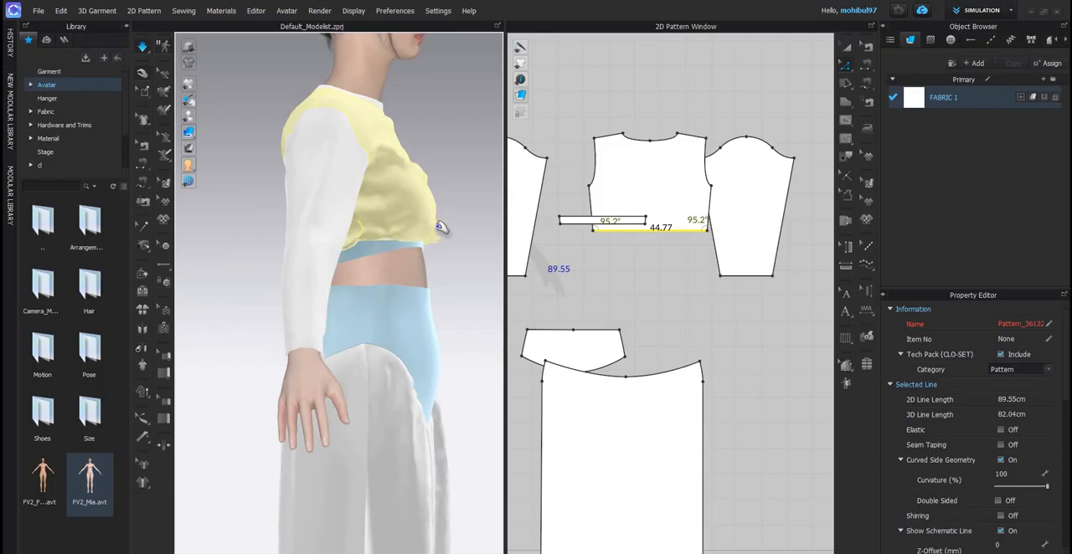
{"action": "left_click_drag", "start_coordinate": [436, 226], "coordinate": [407, 229]}
{"action": "right_click_drag", "start_coordinate": [411, 205], "coordinate": [352, 243]}
{"action": "key", "text": "space"}
- Nudge the front and back bodice hem edges slightly further down and deselect them
{"action": "left_click", "coordinate": [652, 237]}
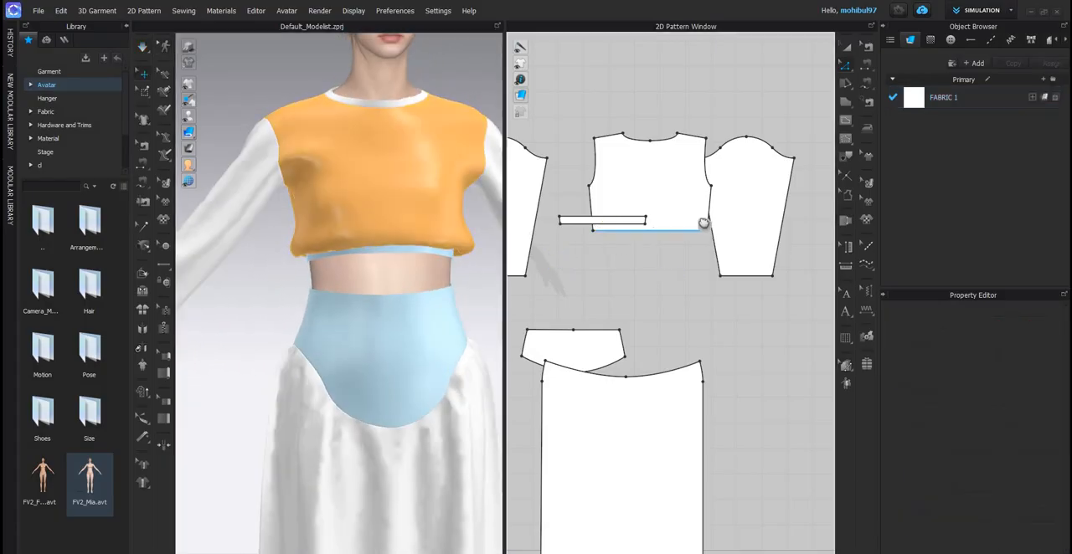
{"action": "left_click", "coordinate": [703, 227]}
{"action": "middle_click_drag", "start_coordinate": [576, 222], "coordinate": [677, 195]}
{"action": "middle_click_drag", "start_coordinate": [579, 193], "coordinate": [673, 181]}
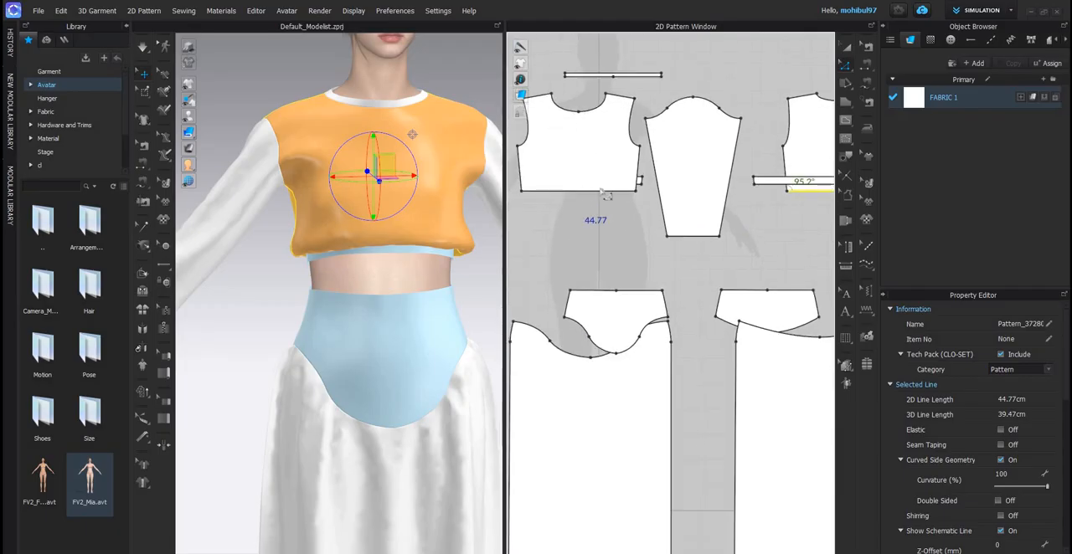
{"action": "left_click", "coordinate": [598, 199], "text": "shift"}
{"action": "scroll", "coordinate": [597, 203], "scroll_direction": "up", "scroll_amount": 3}
{"action": "key", "text": "Down"}
{"action": "key", "text": "Down"}
{"action": "key", "text": "Down"}
{"action": "key", "text": "Down"}
{"action": "key", "text": "Down"}
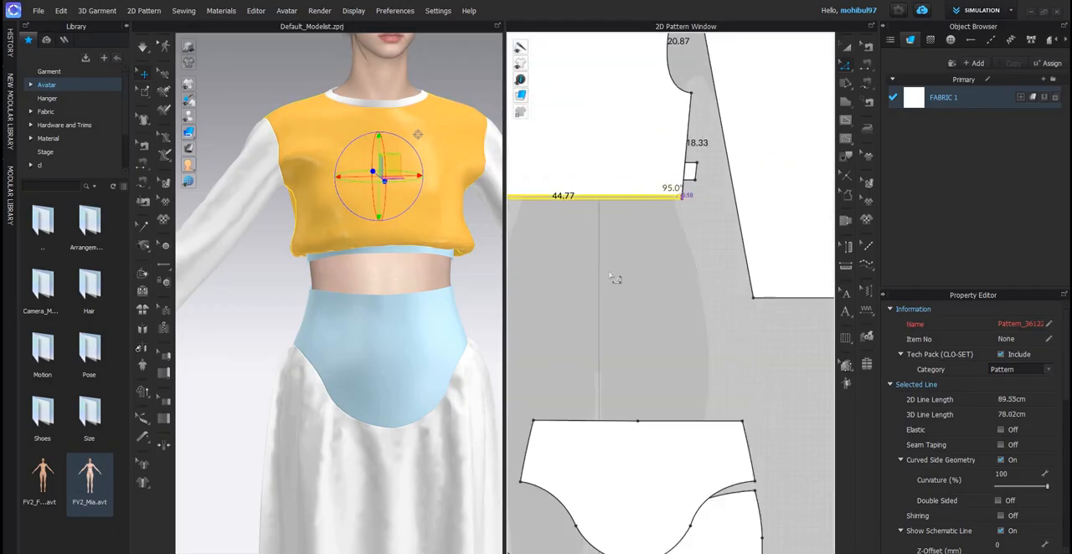
{"action": "left_click", "coordinate": [621, 279]}
- Simulate the extended bodice and remove Strengthen from its front and back panels
{"action": "key", "text": "space"}
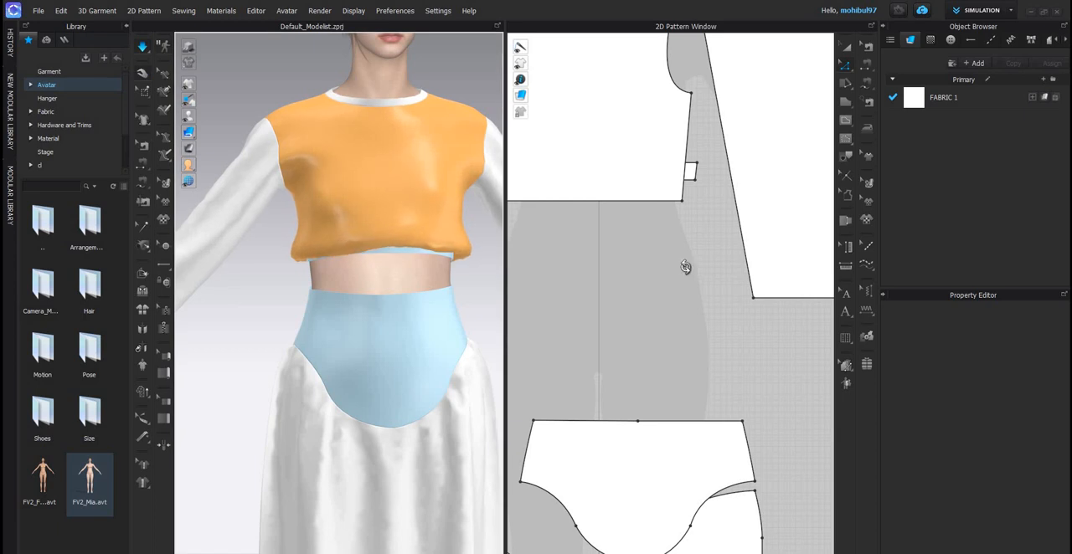
{"action": "right_click_drag", "start_coordinate": [685, 267], "coordinate": [695, 266]}
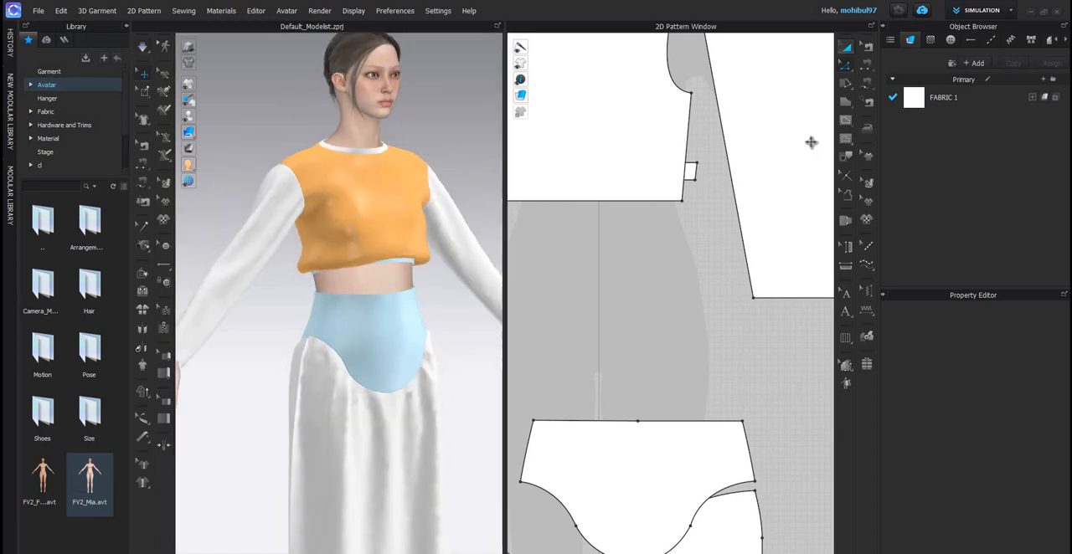
{"action": "scroll", "coordinate": [690, 151], "scroll_direction": "down", "scroll_amount": 5}
{"action": "left_click", "coordinate": [644, 149]}
{"action": "left_click", "coordinate": [808, 143], "text": "shift"}
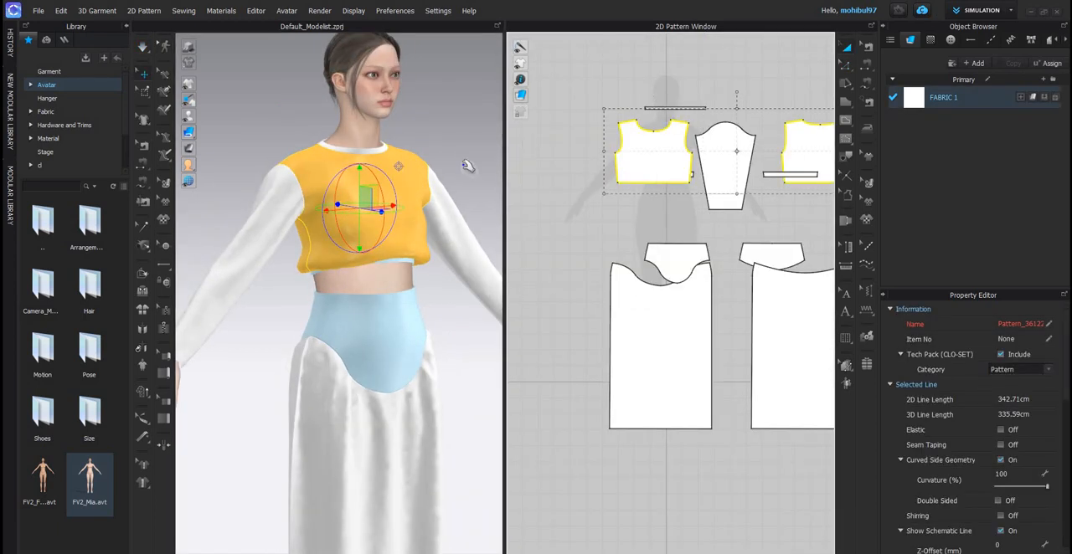
{"action": "key", "text": "q"}
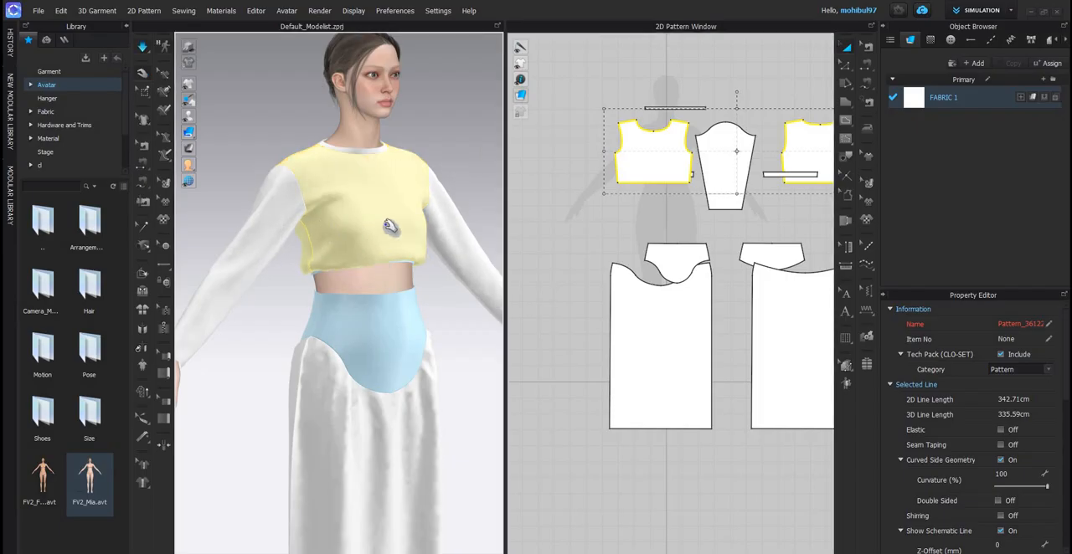
- Pull the bodice fabric down over the hem band during simulation, check it from the back, and stop the simulation
{"action": "right_click_drag", "start_coordinate": [390, 226], "coordinate": [368, 255]}
{"action": "key", "text": "8"}
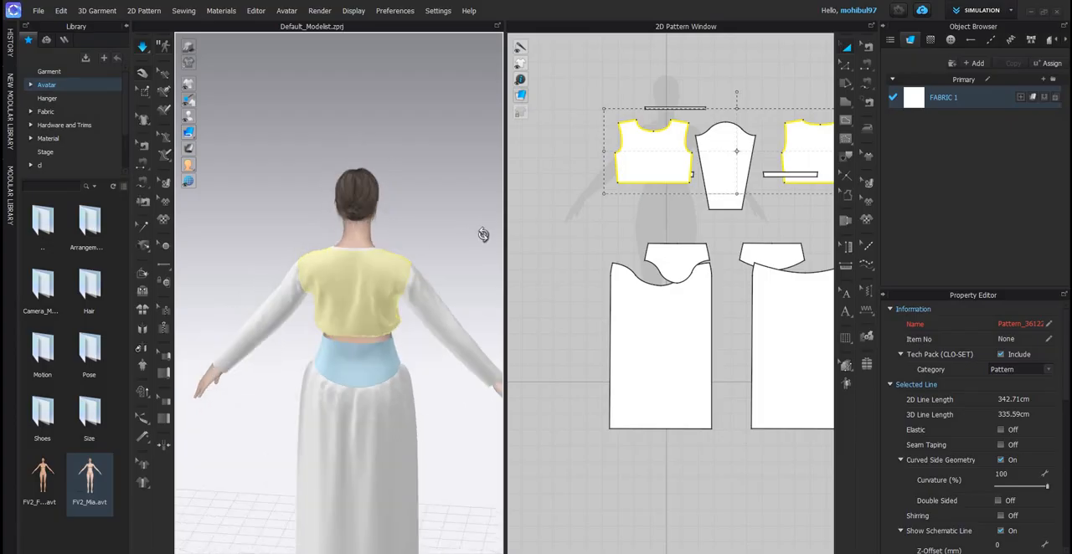
{"action": "key", "text": "6"}
{"action": "key", "text": "space"}
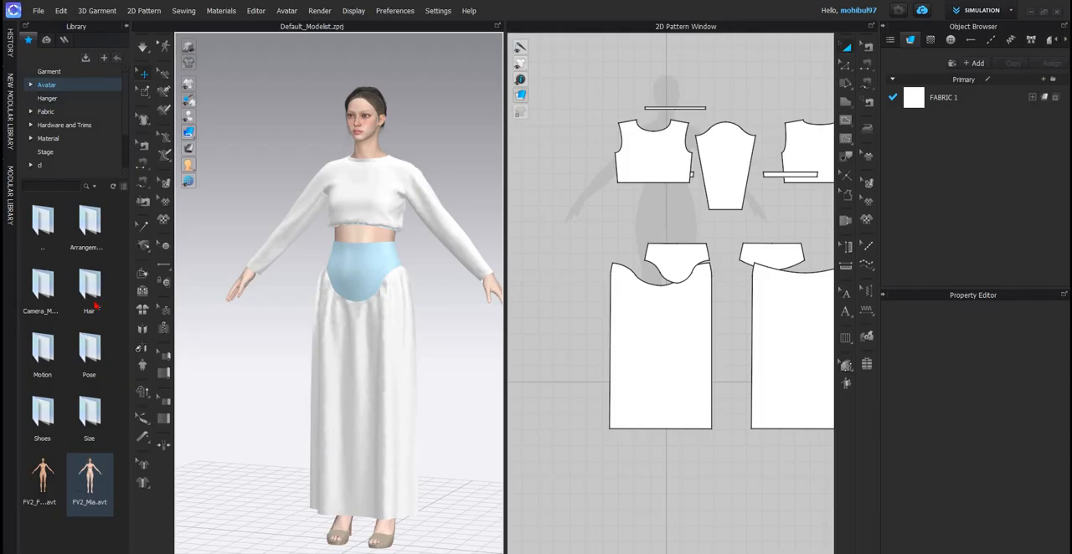
- Apply the arms-down pose from the avatar's Pose library to the full body, keeping the avatar size and current shoe pose
{"action": "double_click", "coordinate": [43, 223]}
{"action": "double_click", "coordinate": [90, 227]}
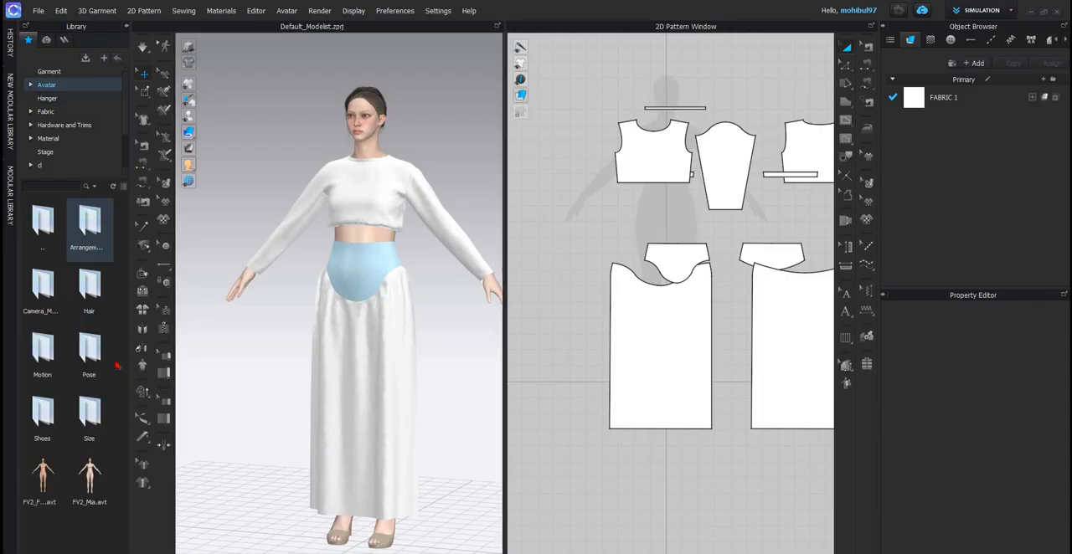
{"action": "double_click", "coordinate": [90, 353]}
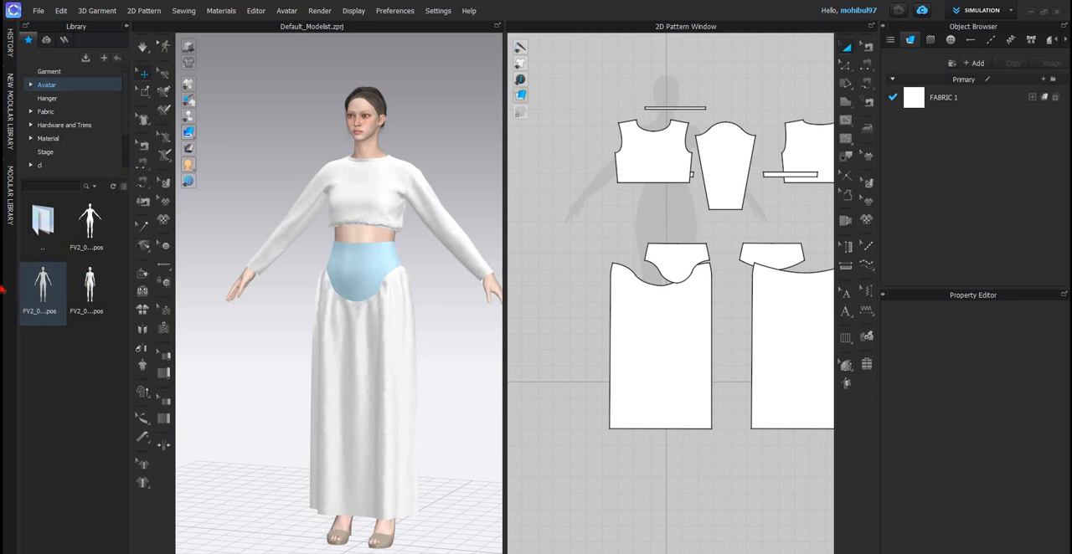
{"action": "left_click_drag", "start_coordinate": [89, 289], "coordinate": [466, 319]}
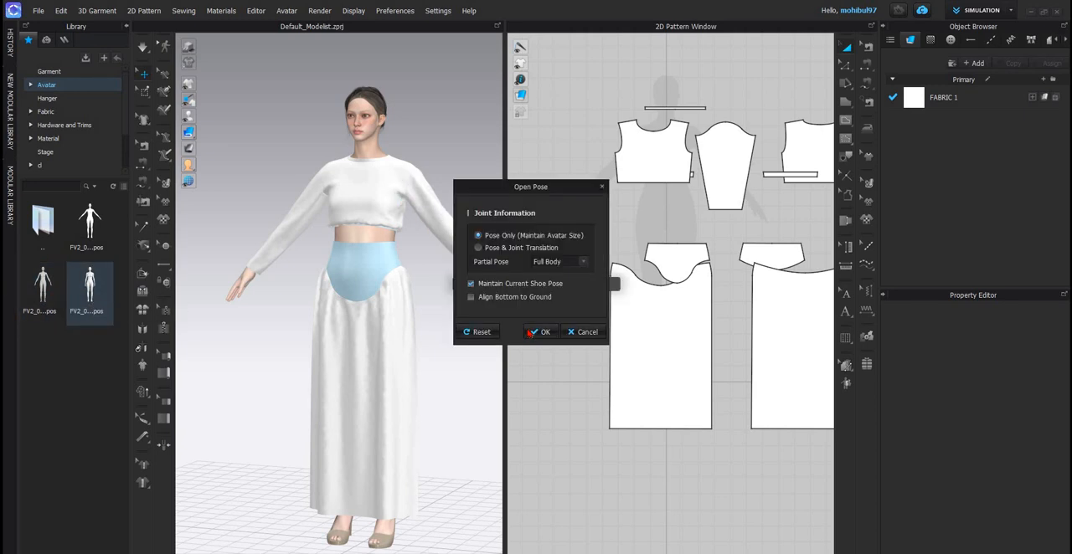
{"action": "left_click", "coordinate": [540, 332]}
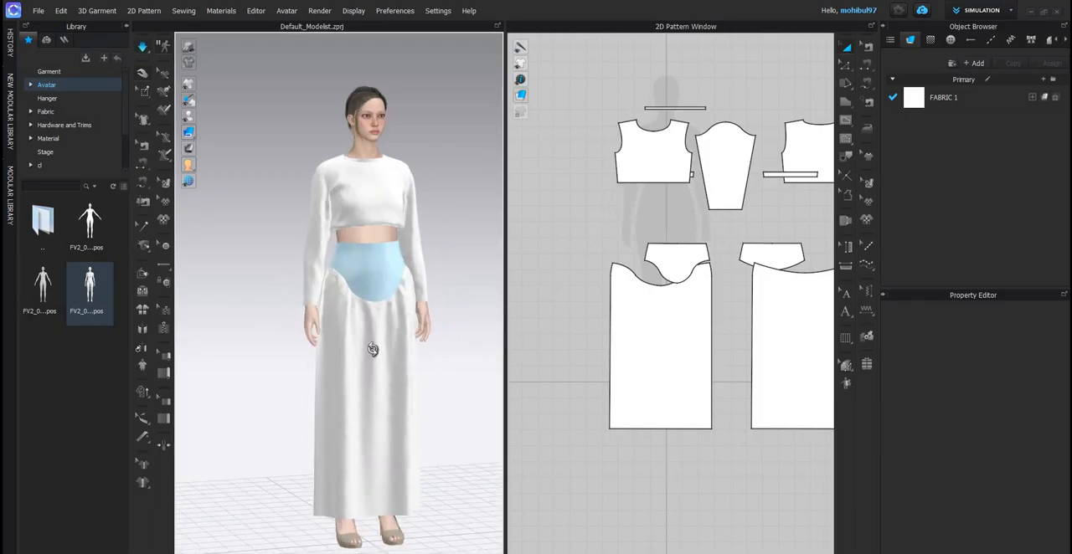
- Lengthen both sleeves slightly by moving their hem edges down in the pattern, and start the simulation
{"action": "left_click", "coordinate": [719, 182]}
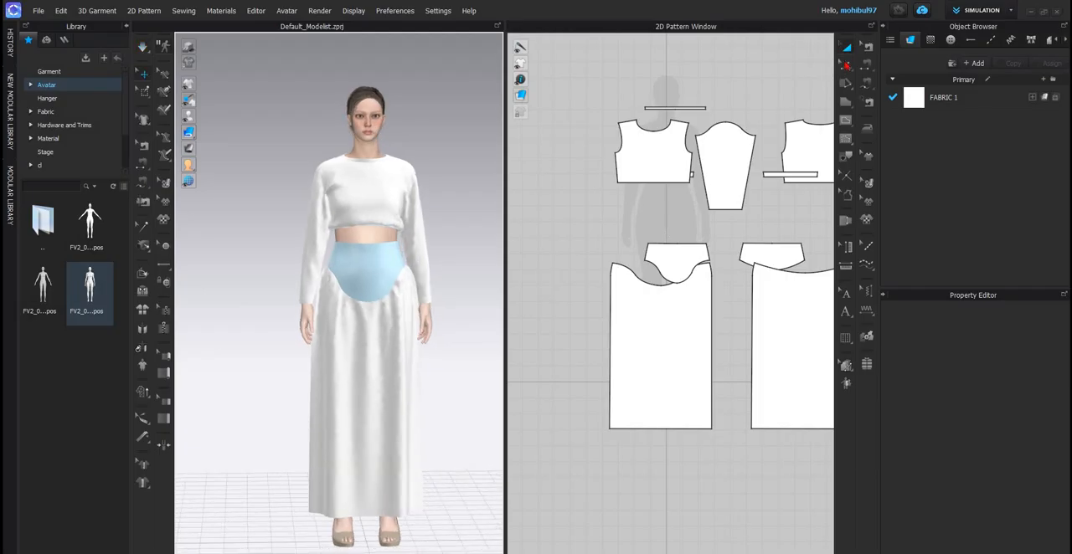
{"action": "scroll", "coordinate": [725, 184], "scroll_direction": "down", "scroll_amount": 3}
{"action": "scroll", "coordinate": [762, 220], "scroll_direction": "up", "scroll_amount": 4}
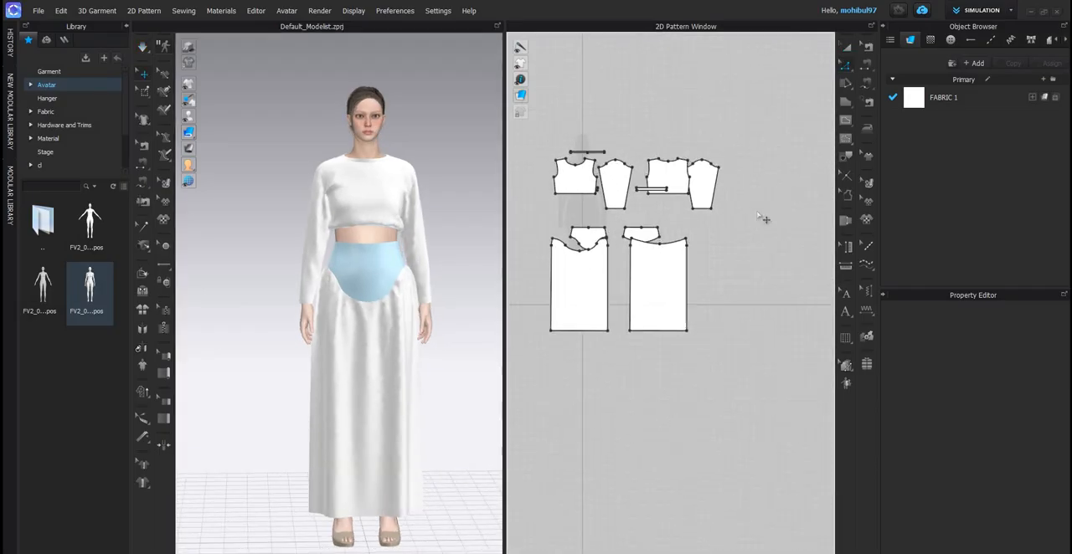
{"action": "left_click", "coordinate": [768, 211]}
{"action": "scroll", "coordinate": [768, 215], "scroll_direction": "up", "scroll_amount": 3}
{"action": "left_click", "coordinate": [769, 216], "text": "shift"}
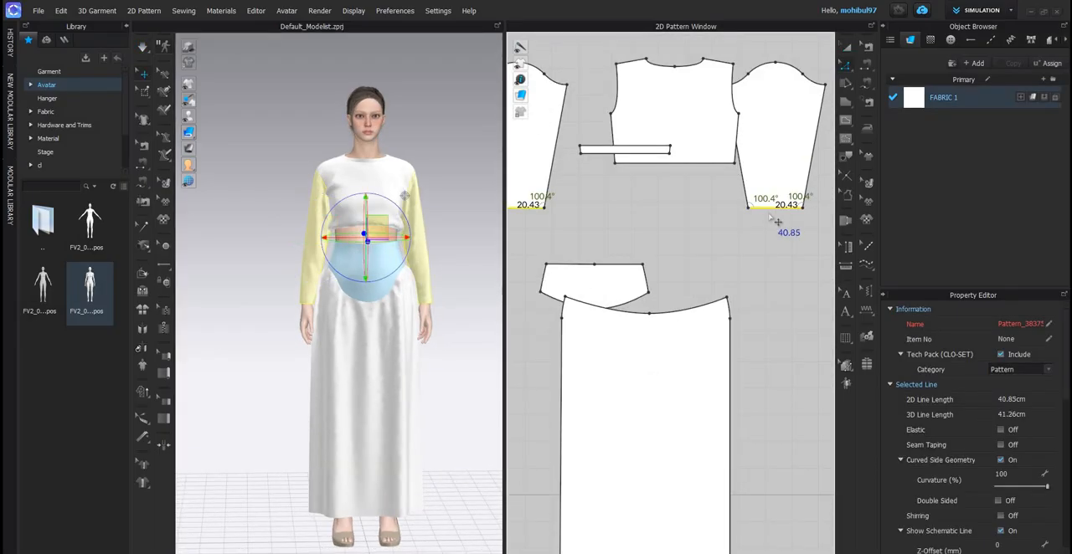
{"action": "left_click_drag", "start_coordinate": [769, 229], "coordinate": [768, 245]}
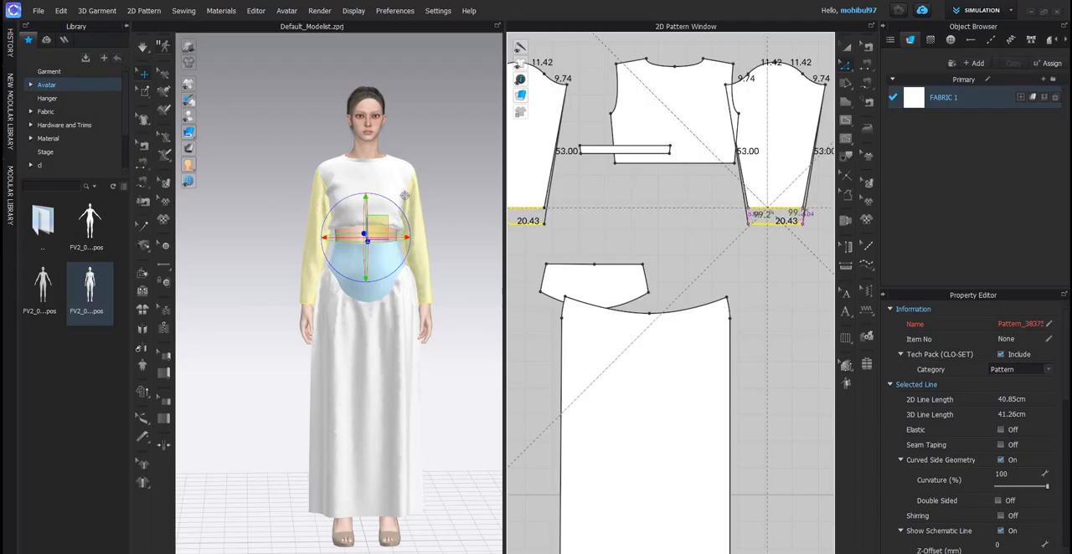
{"action": "key", "text": "space"}
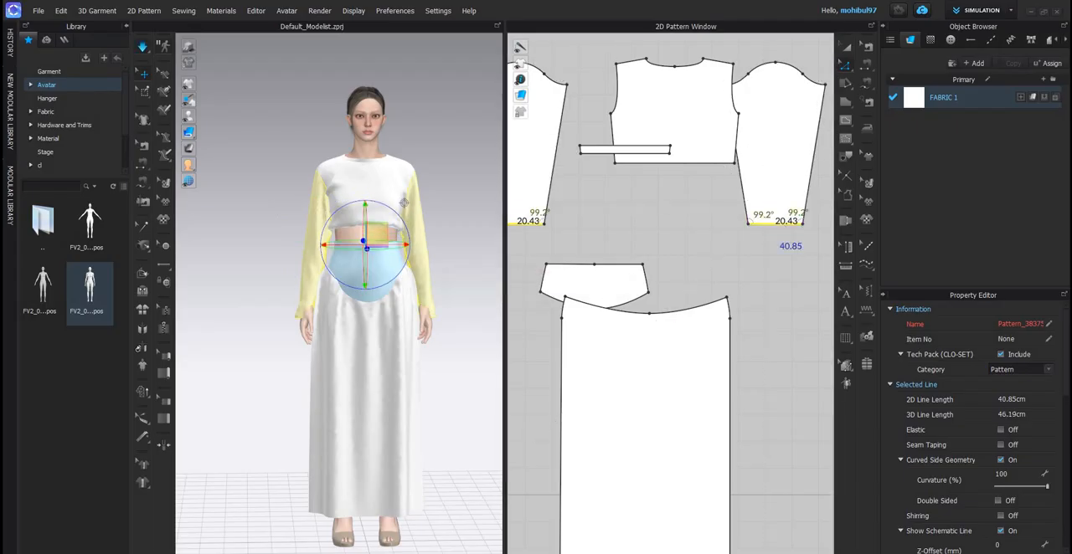
- Check the reference image of the green set, and adjust both sleeves near the wrists during simulation before deselecting them
{"action": "key", "text": "alt+Tab"}
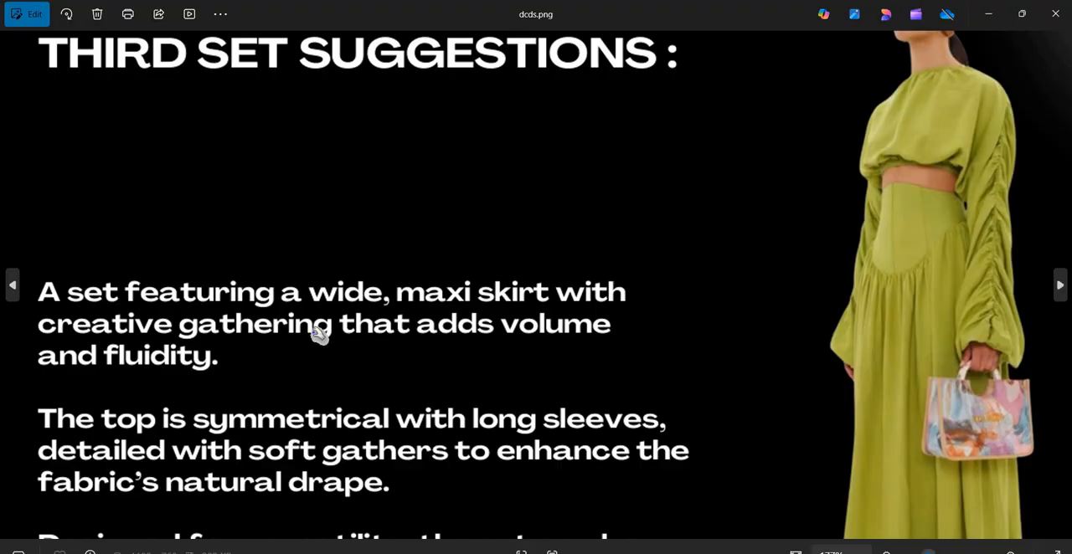
{"action": "key", "text": "alt+Tab"}
{"action": "scroll", "coordinate": [301, 314], "scroll_direction": "up", "scroll_amount": 4}
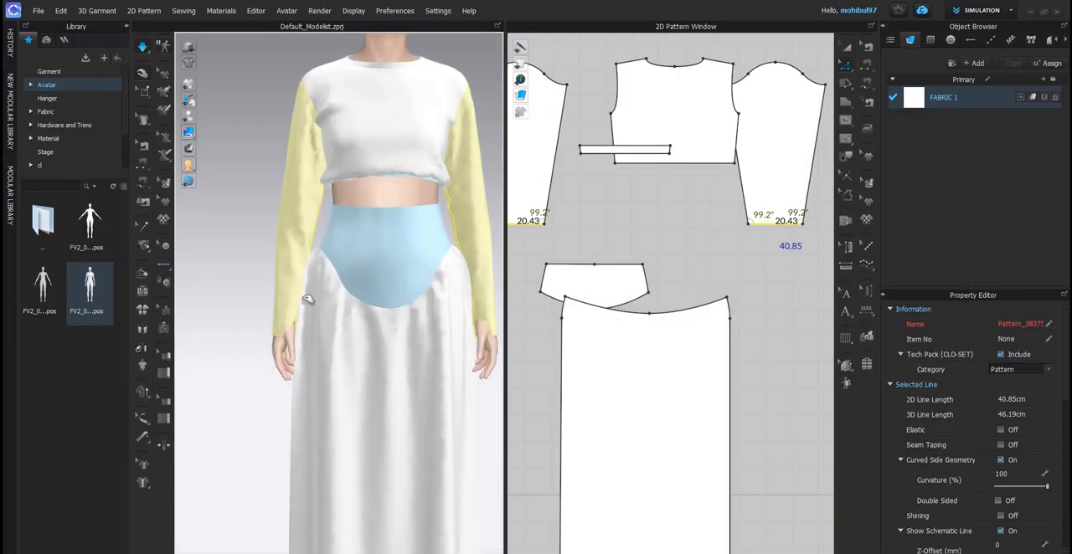
{"action": "left_click", "coordinate": [314, 275]}
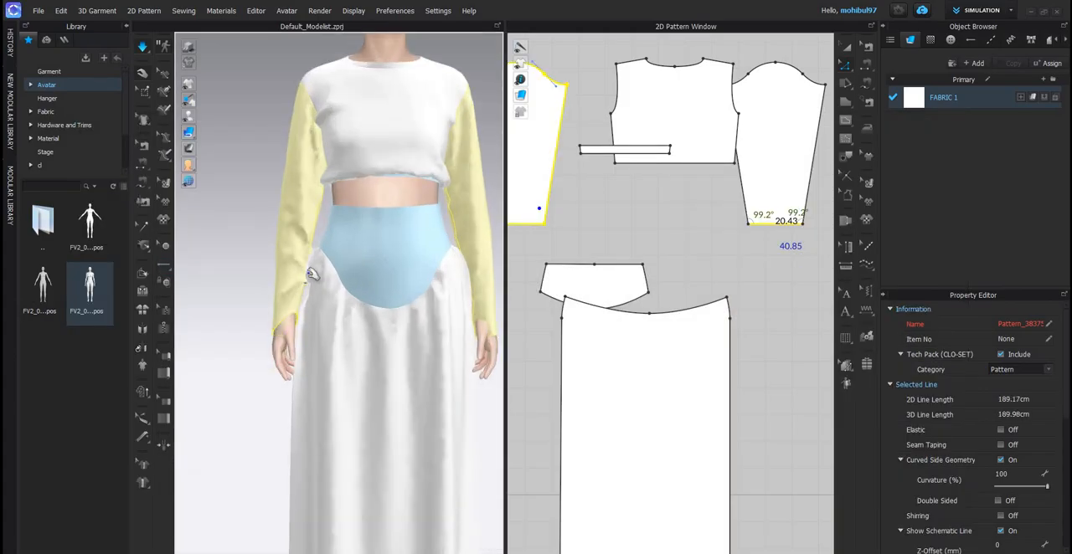
{"action": "right_click_drag", "start_coordinate": [353, 321], "coordinate": [404, 293]}
{"action": "left_click", "coordinate": [404, 291]}
{"action": "left_click_drag", "start_coordinate": [406, 292], "coordinate": [409, 290]}
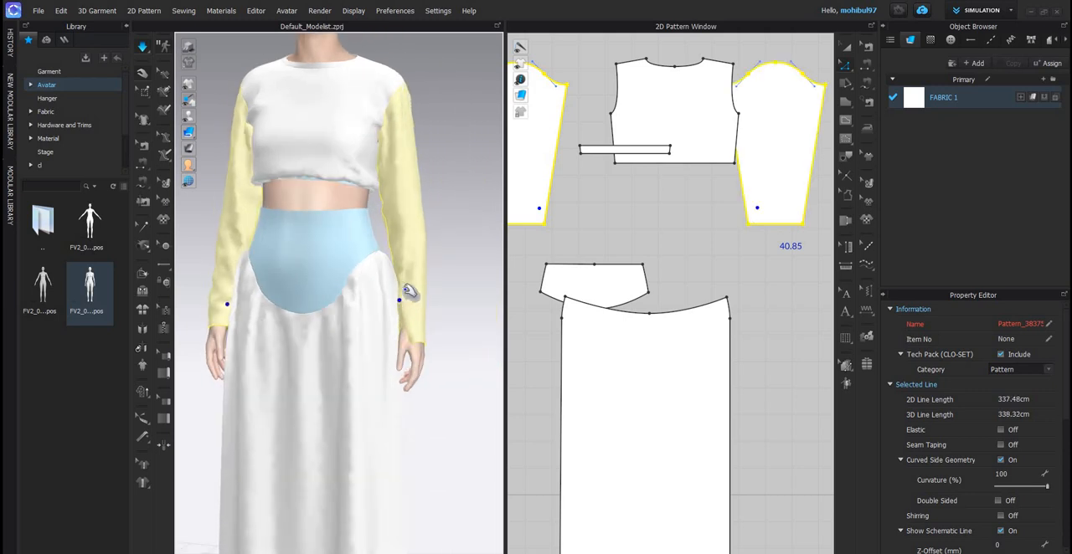
{"action": "left_click", "coordinate": [451, 319]}
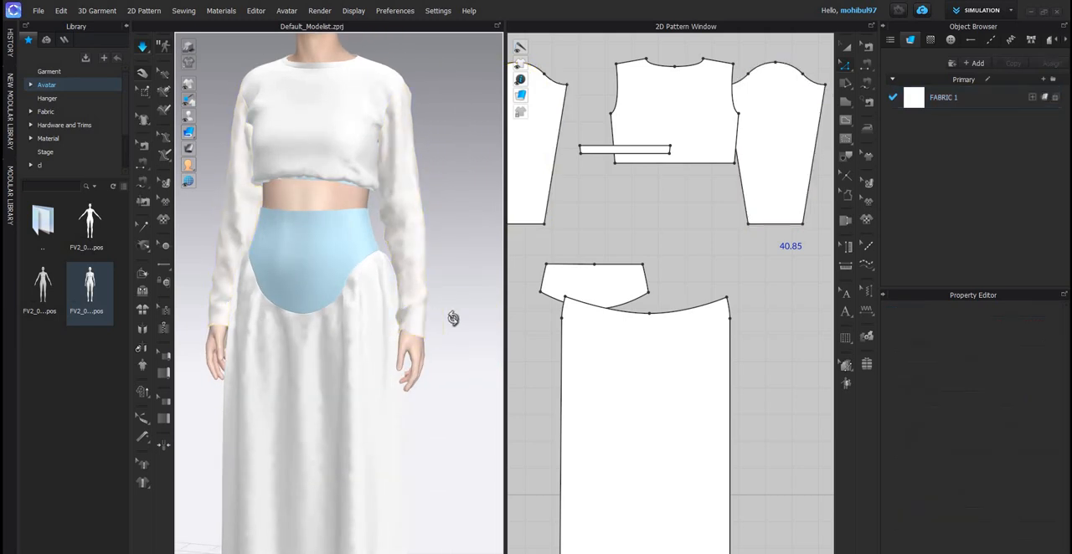
- Apply the library pose with the arms held slightly away from the body, simulate the garment and view it from the side
{"action": "key", "text": "3"}
{"action": "key", "text": "2"}
{"action": "left_click", "coordinate": [42, 289]}
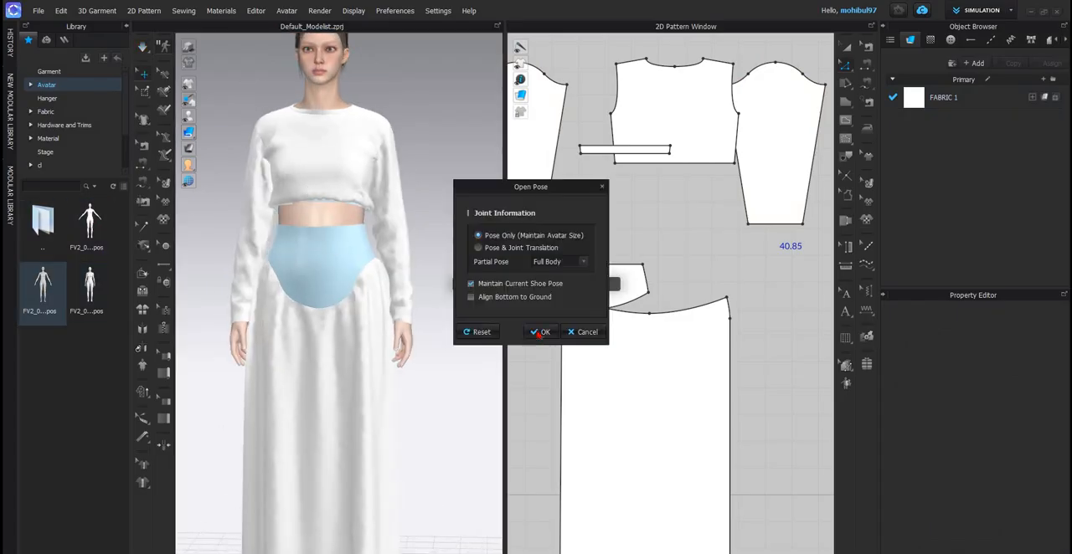
{"action": "left_click", "coordinate": [540, 332]}
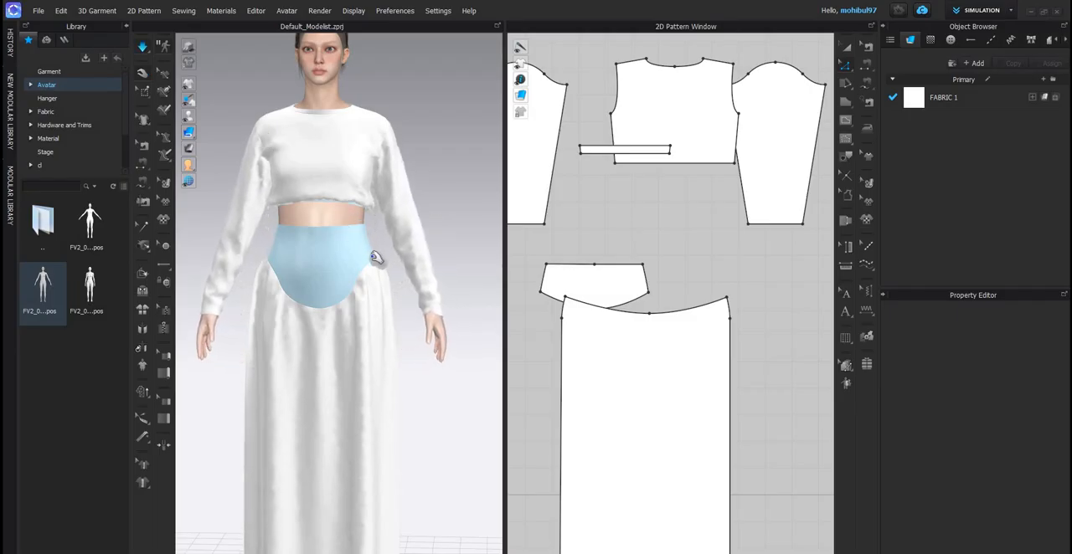
{"action": "scroll", "coordinate": [376, 267], "scroll_direction": "down", "scroll_amount": 2}
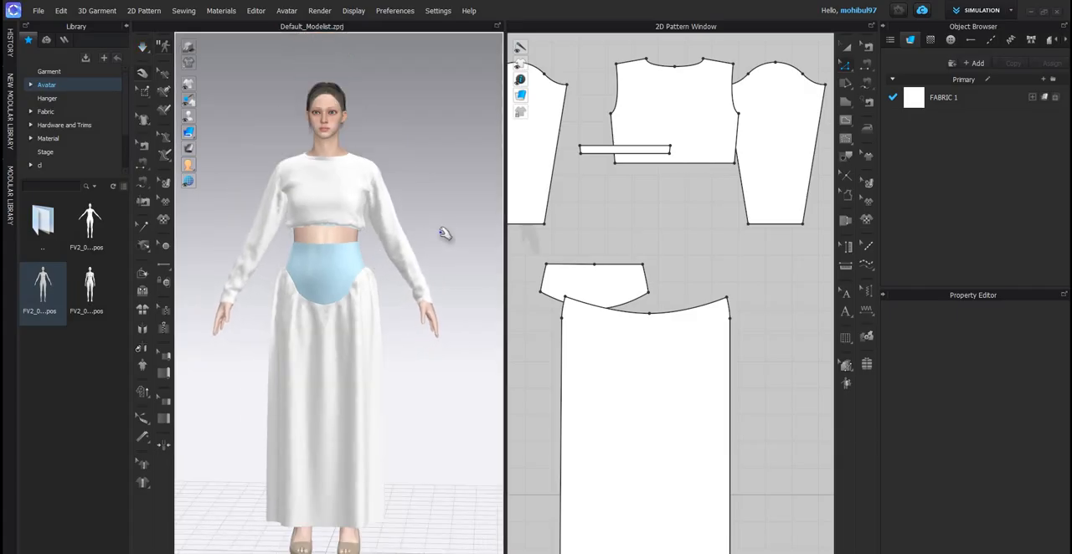
{"action": "right_click_drag", "start_coordinate": [391, 230], "coordinate": [413, 226]}
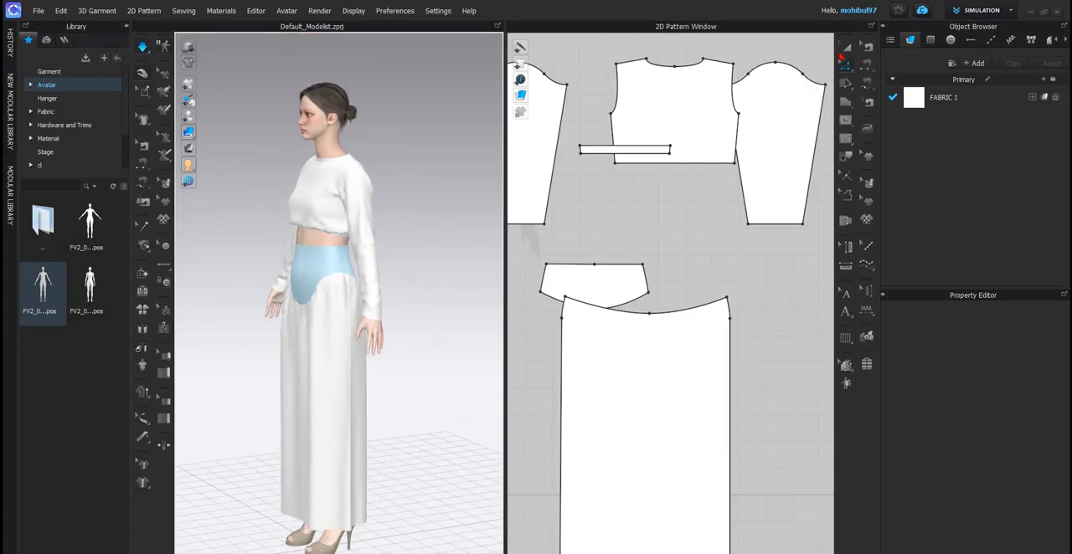
- Offset both sleeve hem edges inward 2 cm as internal lines and Cut & Sew along them to form cuff bands
{"action": "scroll", "coordinate": [688, 201], "scroll_direction": "down", "scroll_amount": 3}
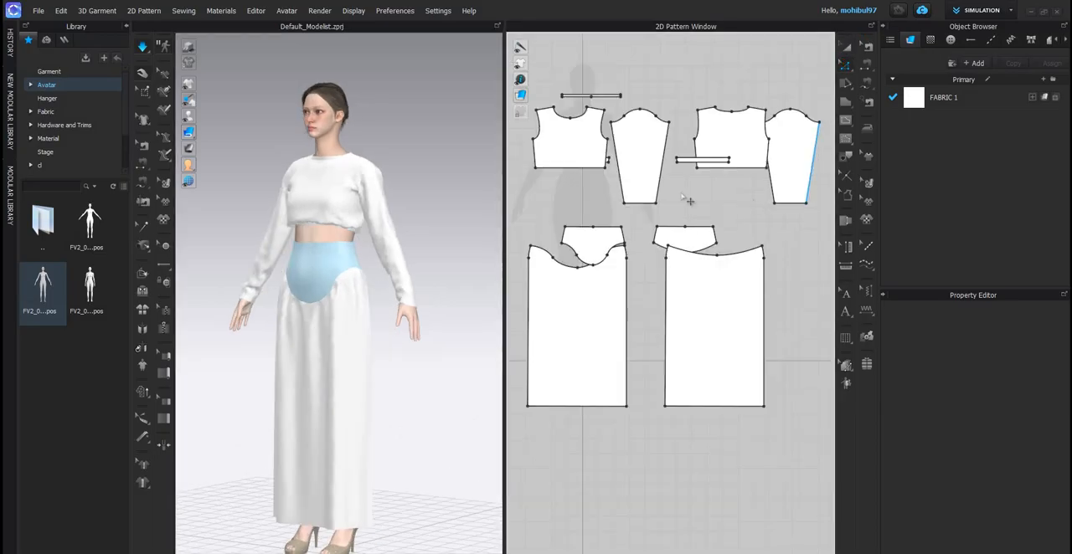
{"action": "left_click", "coordinate": [681, 220]}
{"action": "scroll", "coordinate": [675, 238], "scroll_direction": "up", "scroll_amount": 3}
{"action": "scroll", "coordinate": [669, 234], "scroll_direction": "up", "scroll_amount": 1}
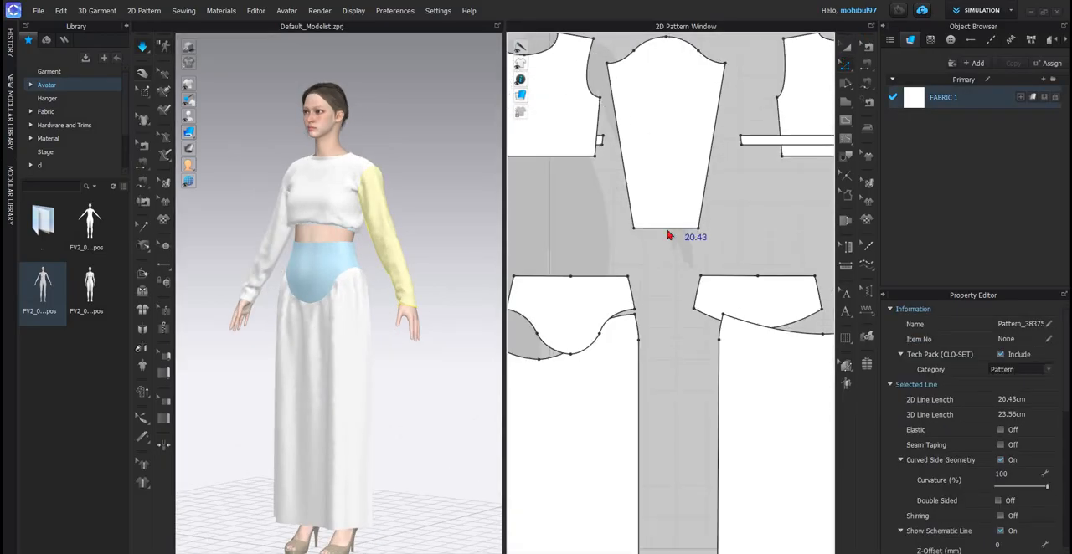
{"action": "right_click", "coordinate": [667, 228]}
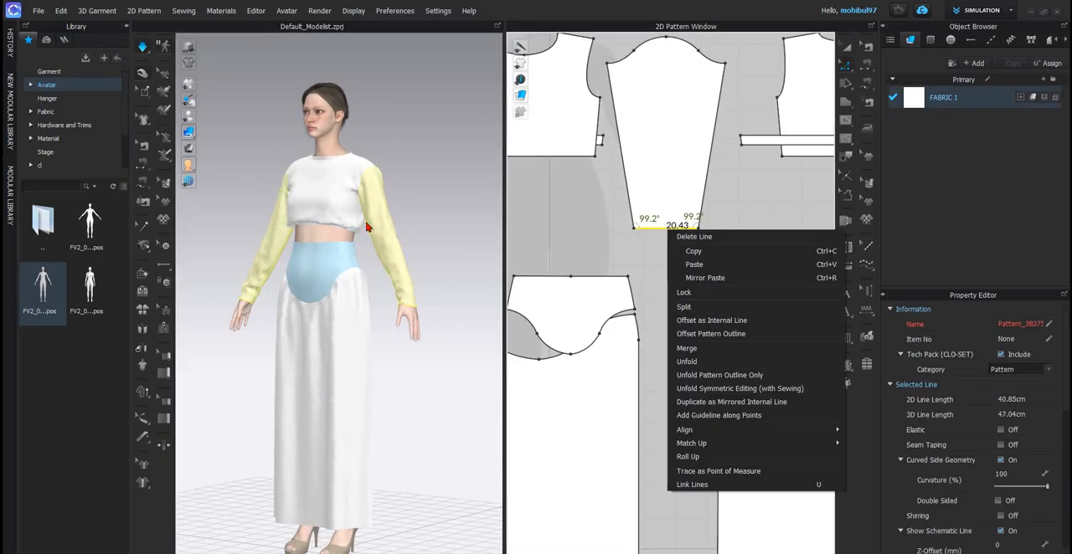
{"action": "left_click", "coordinate": [712, 320]}
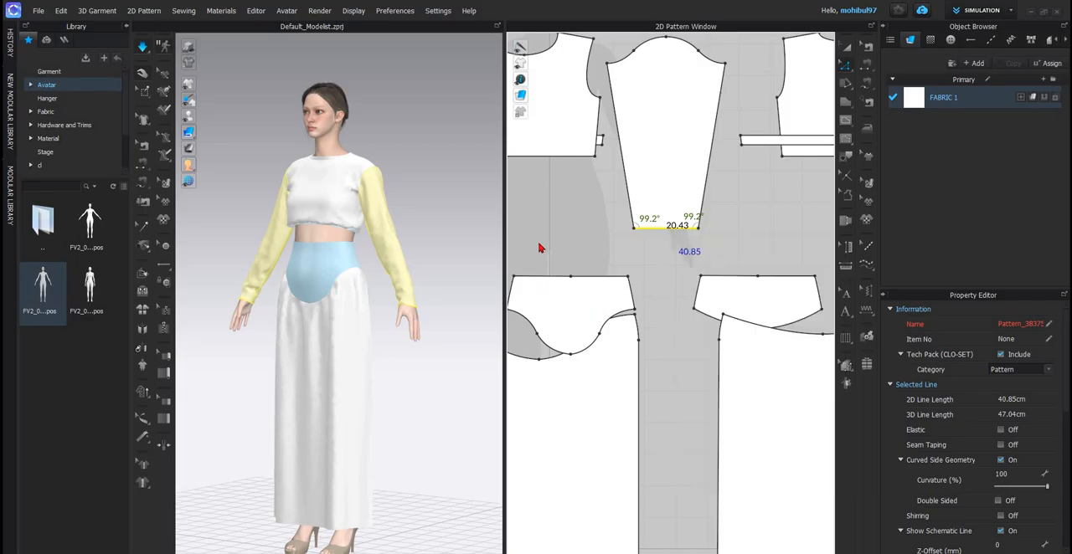
{"action": "left_click", "coordinate": [573, 246]}
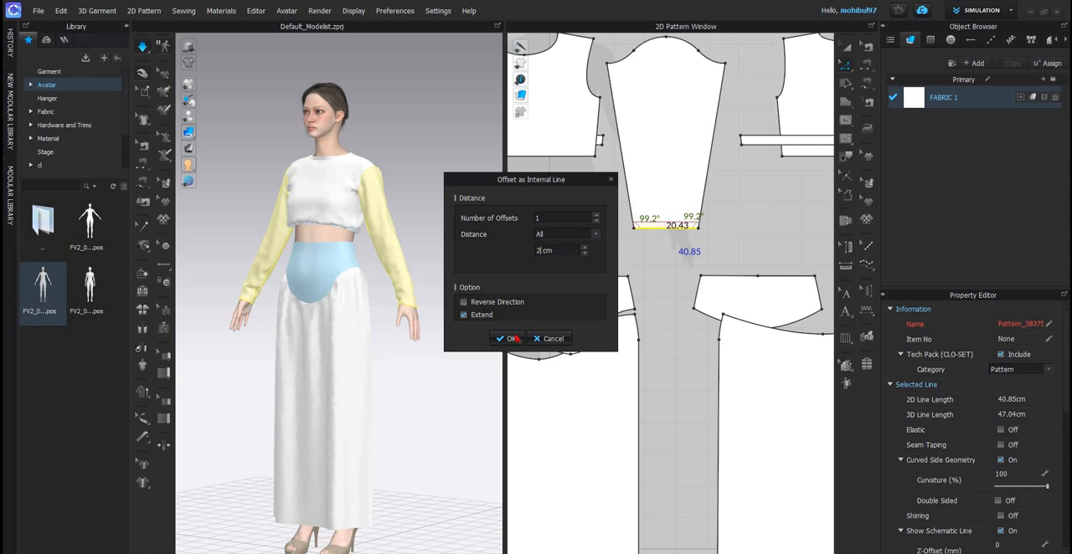
{"action": "key", "text": "Return"}
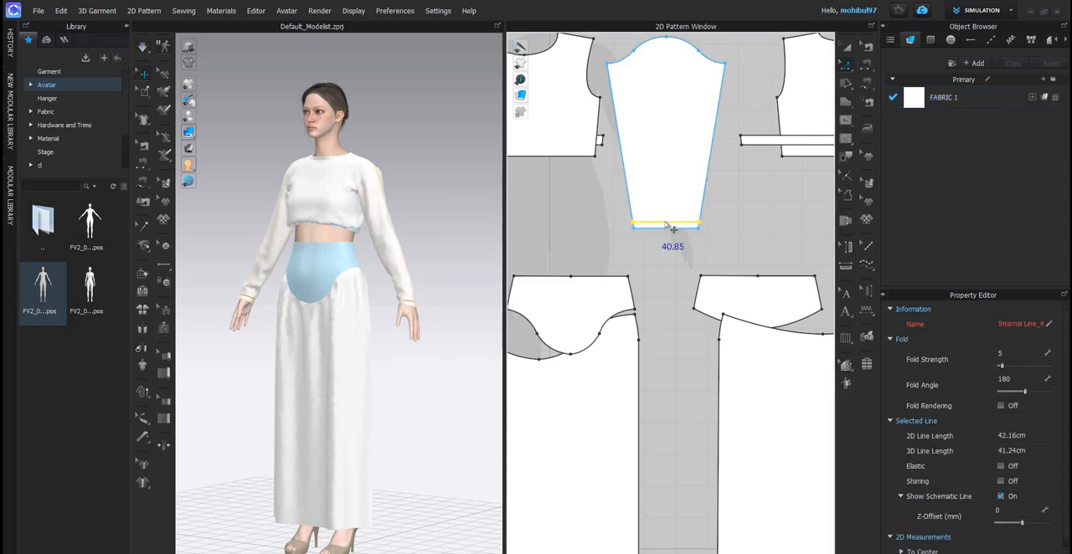
{"action": "right_click", "coordinate": [697, 371]}
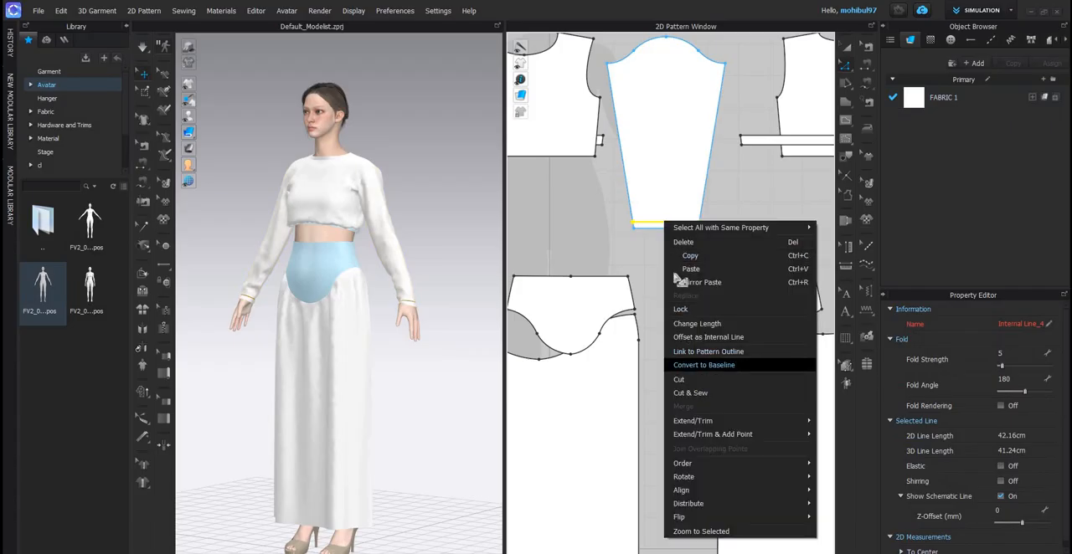
{"action": "left_click", "coordinate": [697, 393]}
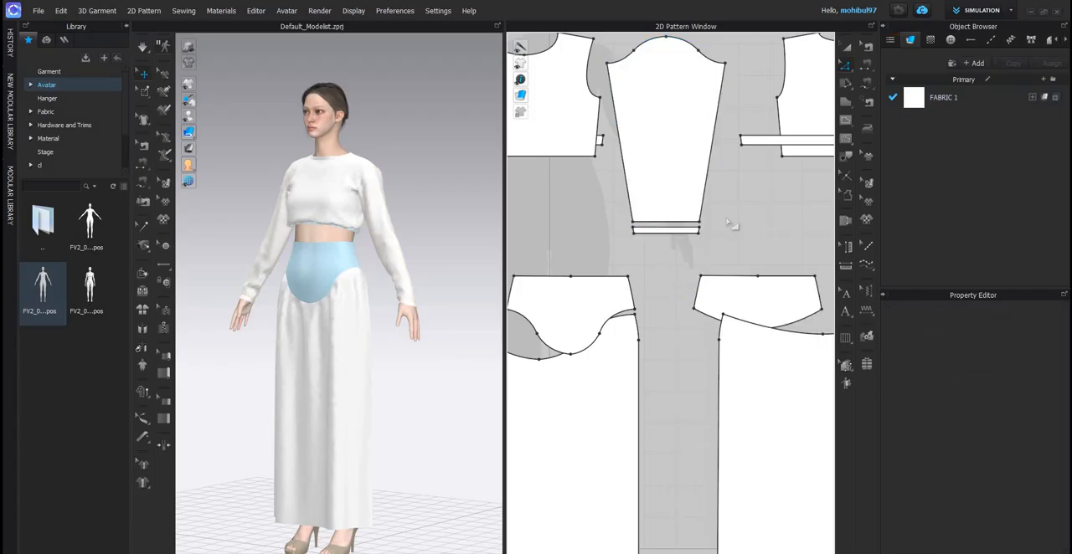
- Select the cuff bands of both sleeves and freeze them on the avatar's wrists
{"action": "key", "text": "n"}
{"action": "left_click", "coordinate": [681, 232]}
{"action": "scroll", "coordinate": [680, 234], "scroll_direction": "down", "scroll_amount": 3}
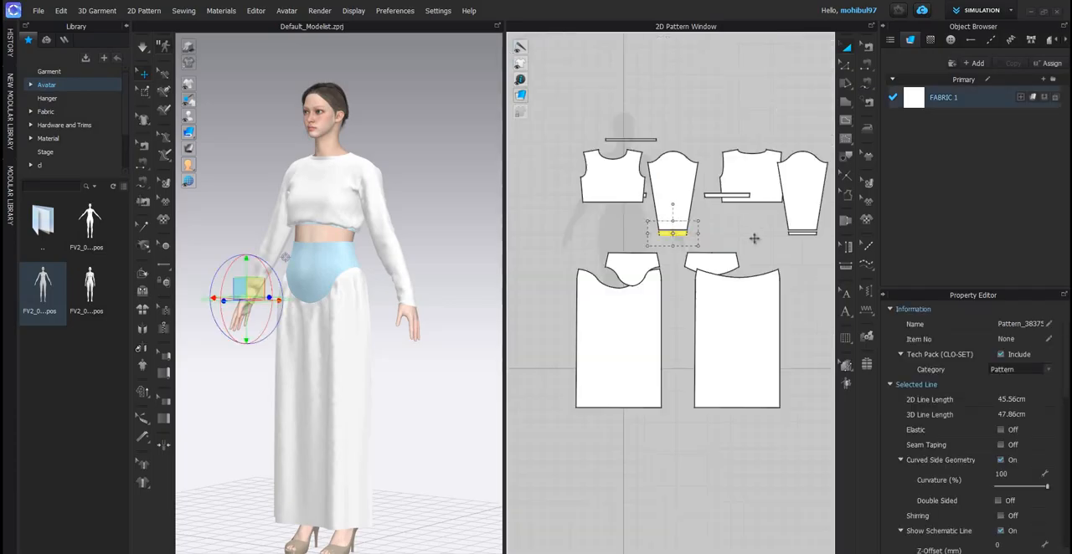
{"action": "scroll", "coordinate": [748, 245], "scroll_direction": "up", "scroll_amount": 3}
{"action": "left_click", "coordinate": [748, 244], "text": "shift"}
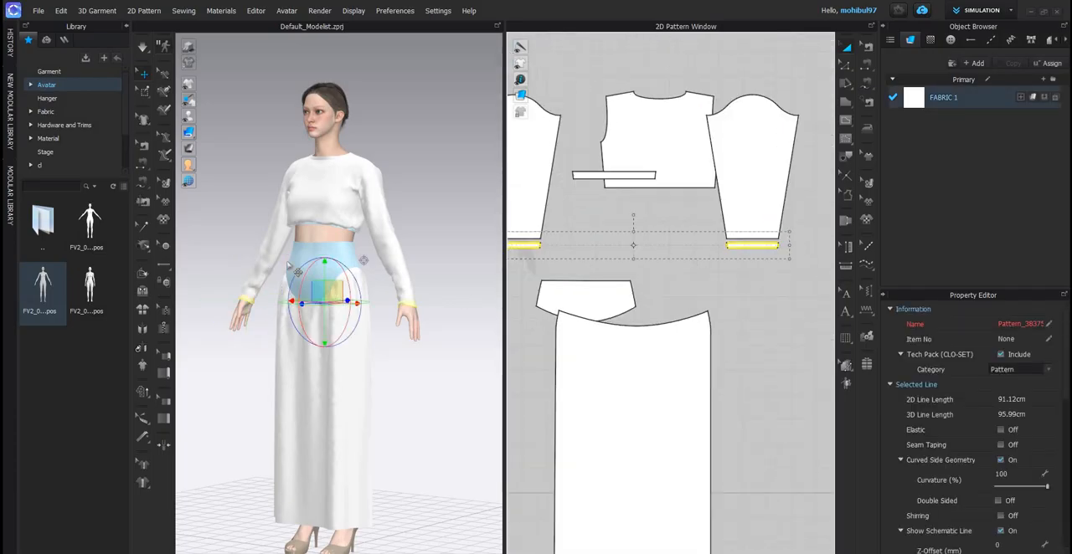
{"action": "scroll", "coordinate": [430, 243], "scroll_direction": "up", "scroll_amount": 2}
{"action": "left_click", "coordinate": [426, 257]}
{"action": "right_click_drag", "start_coordinate": [426, 257], "coordinate": [340, 310]}
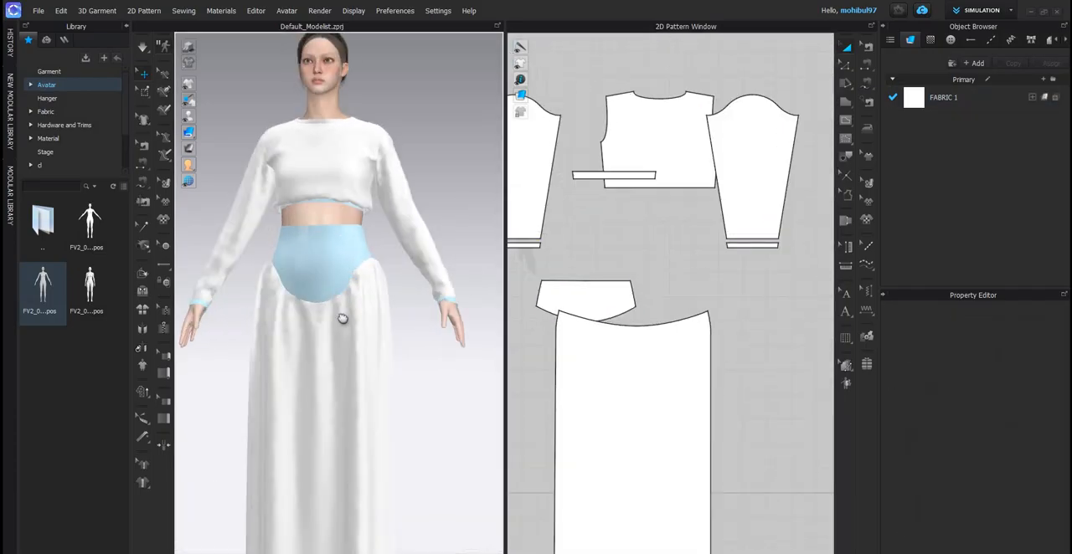
- Simulate the sleeves with the separated cuff bands, inspect the wrist from the side and stop the simulation
{"action": "scroll", "coordinate": [360, 231], "scroll_direction": "up", "scroll_amount": 4}
{"action": "right_click_drag", "start_coordinate": [435, 221], "coordinate": [366, 235]}
{"action": "scroll", "coordinate": [370, 241], "scroll_direction": "up", "scroll_amount": 3}
{"action": "key", "text": "space"}
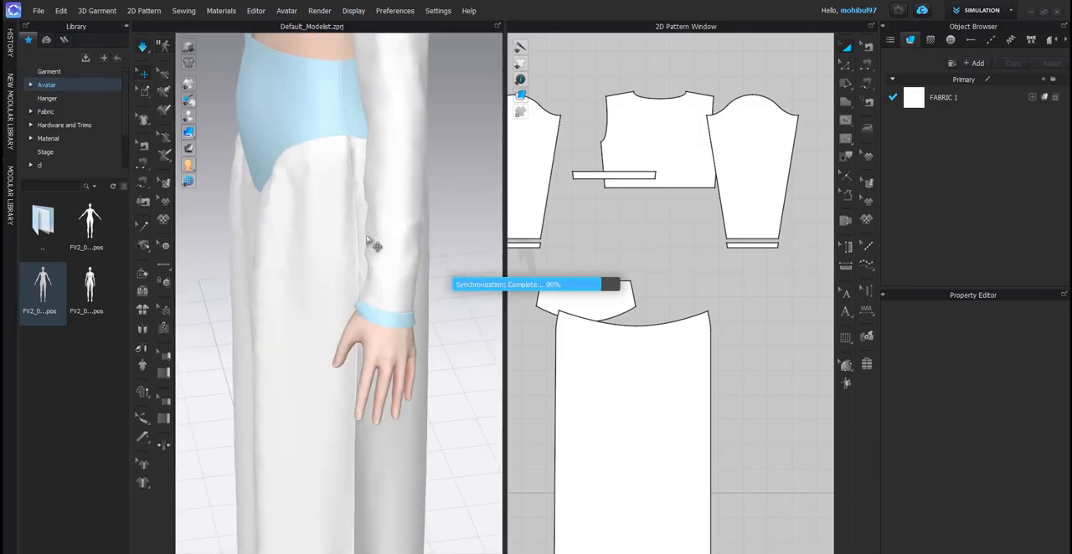
{"action": "scroll", "coordinate": [464, 224], "scroll_direction": "down", "scroll_amount": 5}
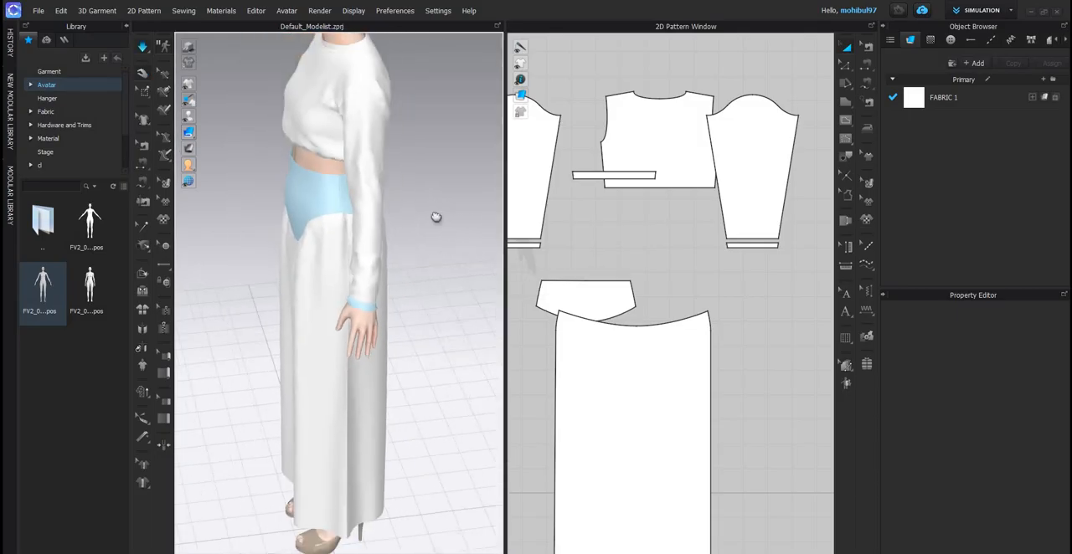
{"action": "key", "text": "2"}
{"action": "key", "text": "space"}
{"action": "scroll", "coordinate": [352, 228], "scroll_direction": "down", "scroll_amount": 3}
{"action": "scroll", "coordinate": [342, 125], "scroll_direction": "up", "scroll_amount": 4}
{"action": "right_click_drag", "start_coordinate": [393, 345], "coordinate": [285, 350]}
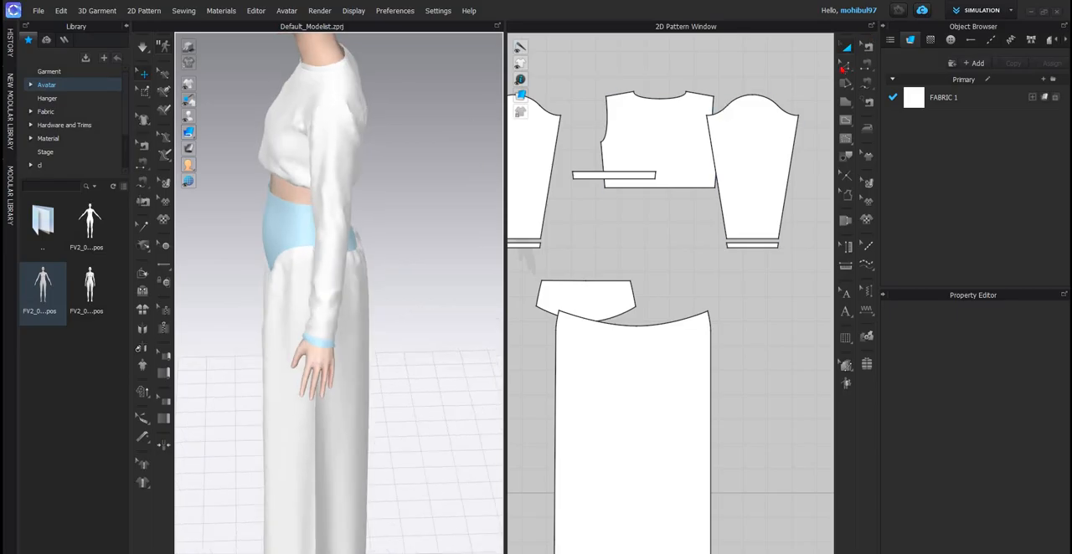
- Widen the lower end of the sleeve beside the front bodice by moving both bottom corner points outward until its sides run straight
{"action": "left_click", "coordinate": [803, 85]}
{"action": "key", "text": "b"}
{"action": "scroll", "coordinate": [667, 155], "scroll_direction": "down", "scroll_amount": 3}
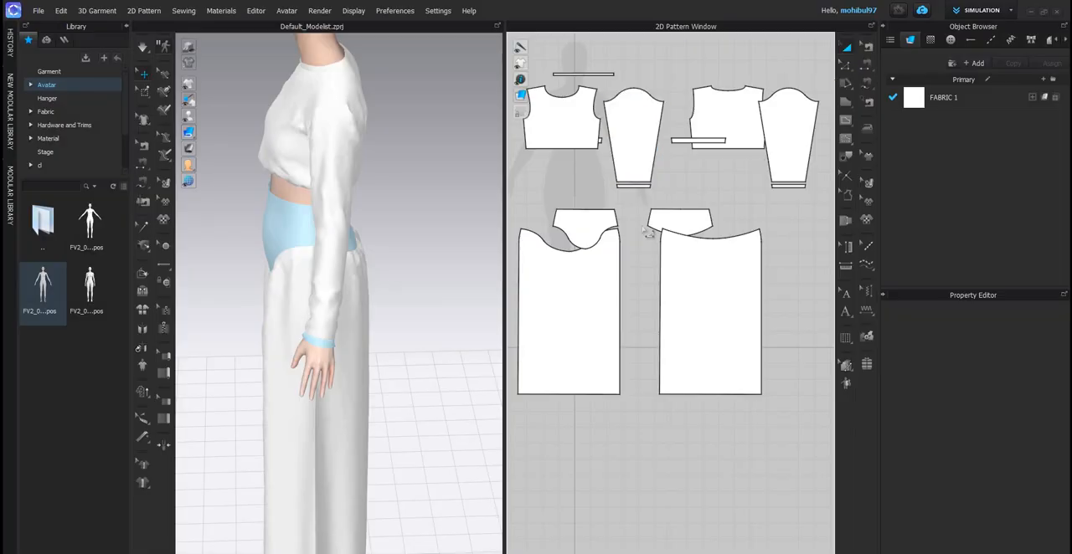
{"action": "scroll", "coordinate": [589, 164], "scroll_direction": "up", "scroll_amount": 3}
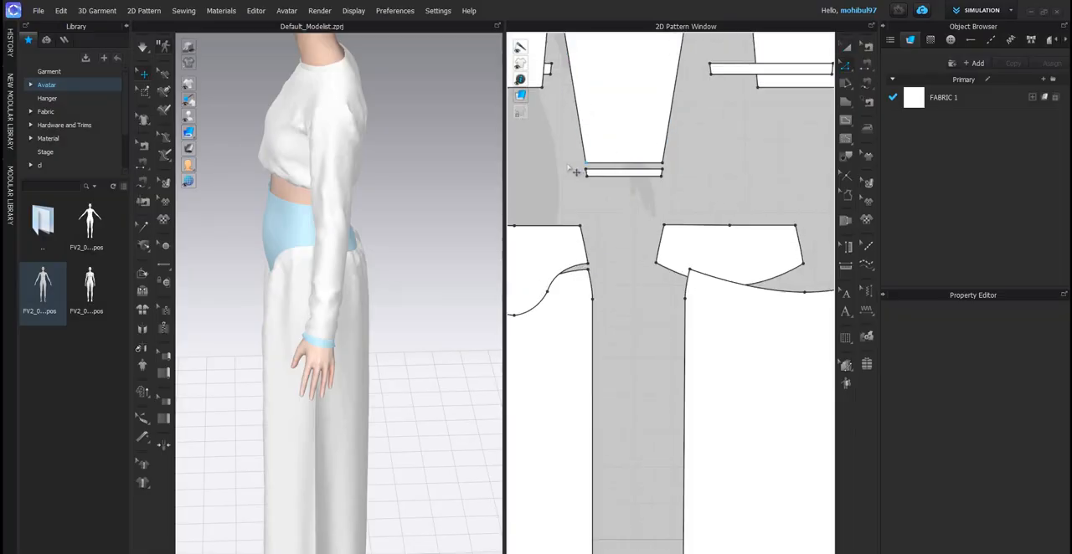
{"action": "left_click_drag", "start_coordinate": [585, 163], "coordinate": [557, 167]}
{"action": "mouse_move", "coordinate": [687, 165]}
{"action": "left_mouse_down", "text": "shift"}
{"action": "mouse_move", "coordinate": [702, 170]}
{"action": "mouse_move", "coordinate": [693, 168]}
{"action": "left_mouse_up", "text": "shift"}
{"action": "scroll", "coordinate": [609, 186], "scroll_direction": "down", "scroll_amount": 3}
{"action": "scroll", "coordinate": [608, 182], "scroll_direction": "up", "scroll_amount": 5}
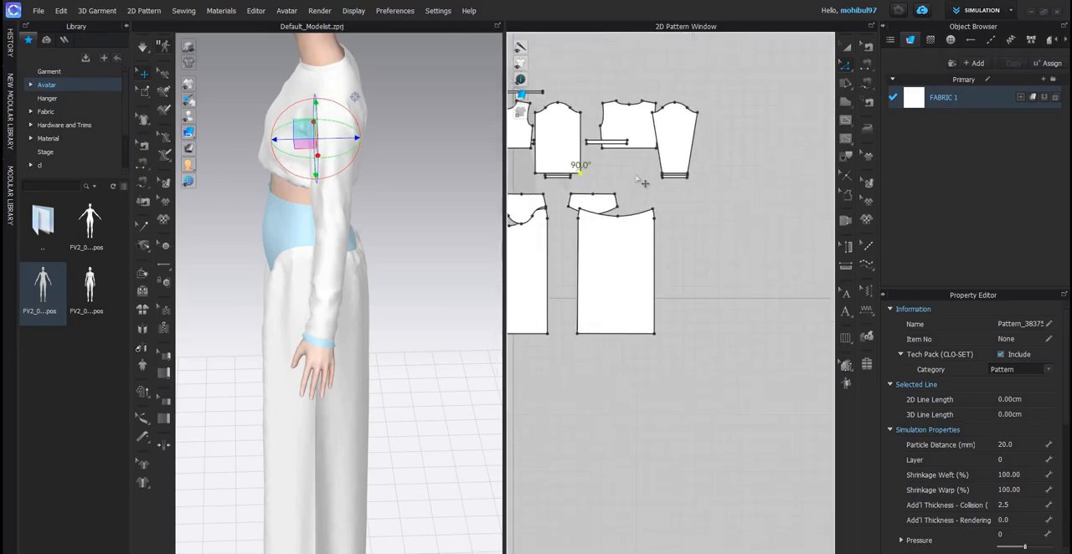
- Widen the lower end of the sleeve beside the back bodice by moving both bottom corner points outward
{"action": "left_click_drag", "start_coordinate": [602, 175], "coordinate": [598, 174], "text": "shift"}
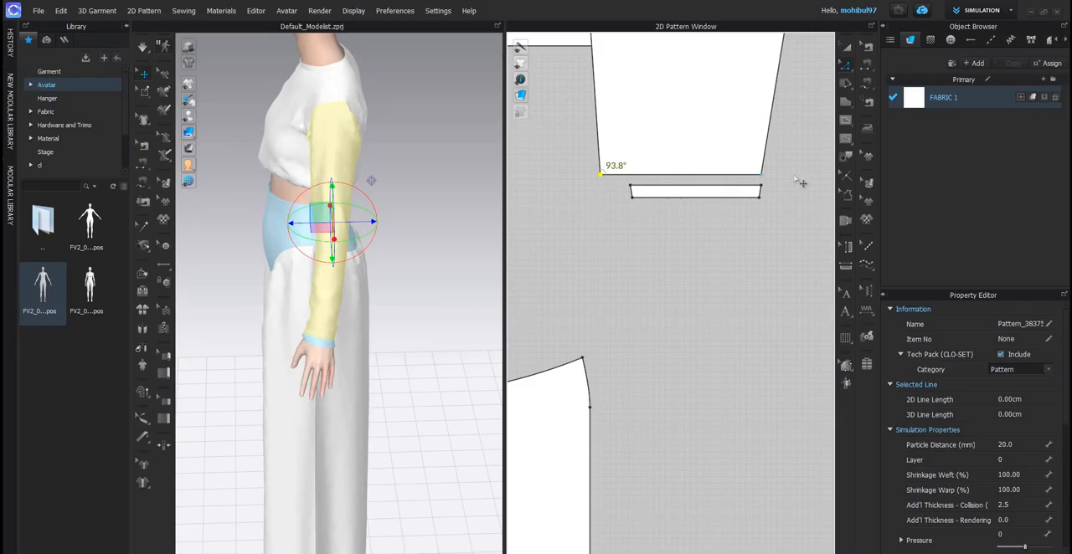
{"action": "left_click_drag", "start_coordinate": [761, 174], "coordinate": [811, 178], "text": "shift"}
{"action": "scroll", "coordinate": [332, 233], "scroll_direction": "down", "scroll_amount": 3}
- Simulate the garment and briefly apply Strengthen to all pattern pieces to smooth out the fabric
{"action": "key", "text": "space"}
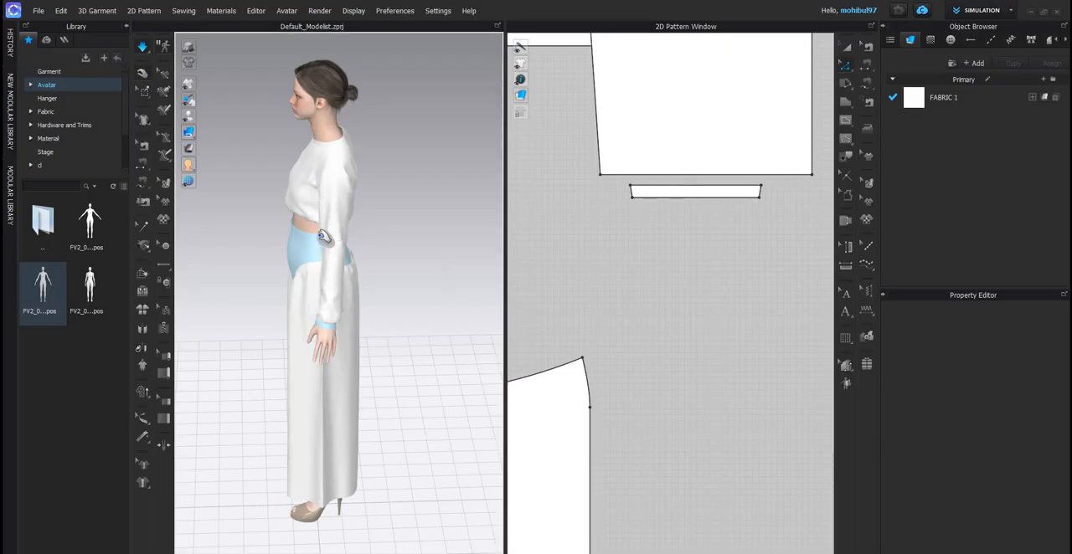
{"action": "key", "text": "2"}
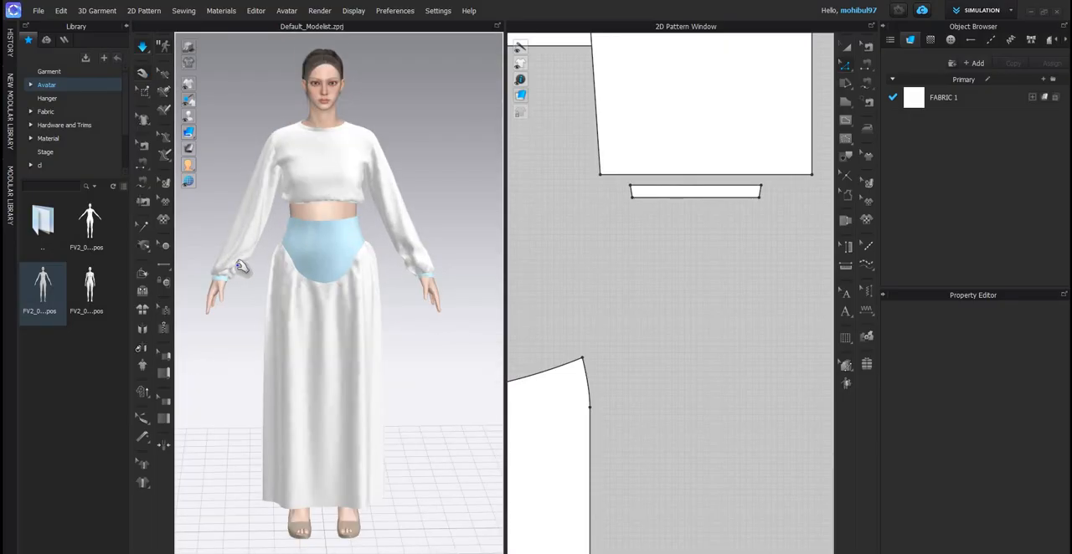
{"action": "scroll", "coordinate": [239, 266], "scroll_direction": "up", "scroll_amount": 1}
{"action": "key", "text": "ctrl+a"}
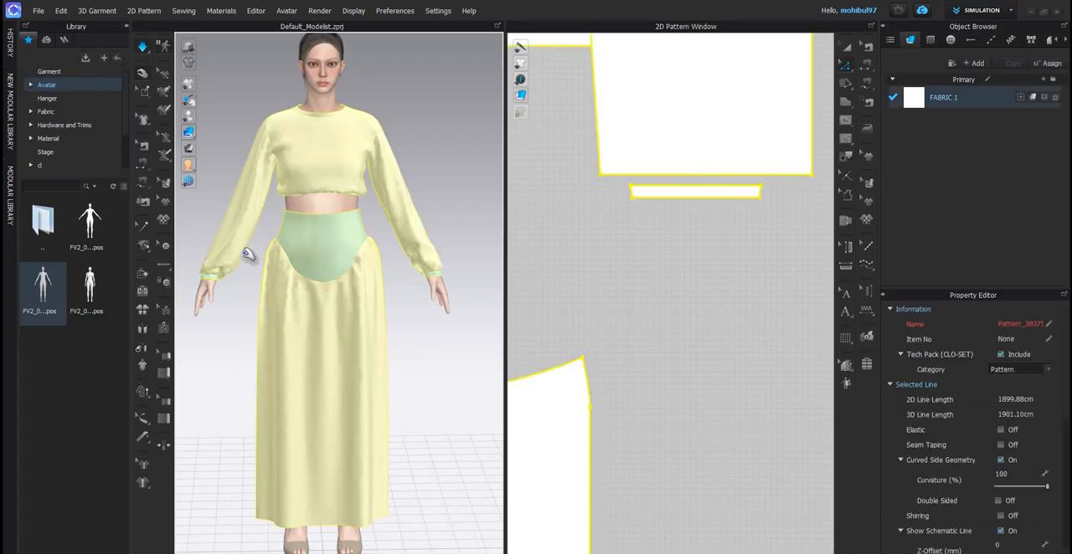
{"action": "key", "text": "ctrl+h"}
{"action": "key", "text": "ctrl+h"}
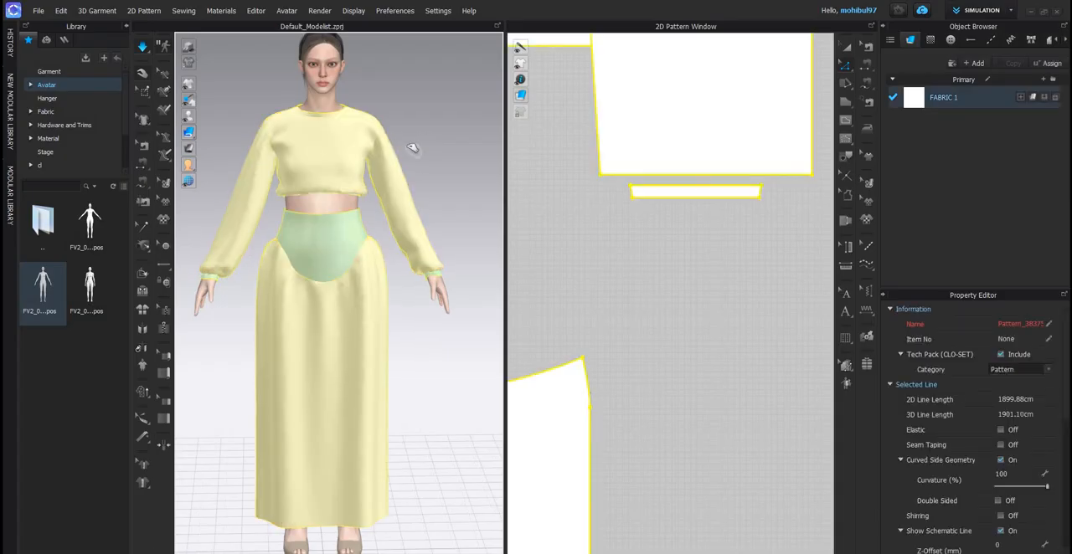
- Inspect the gathered cuff from the side, pull the sleeve fabric above it during simulation and stop the simulation
{"action": "left_click", "coordinate": [211, 201]}
{"action": "right_click_drag", "start_coordinate": [211, 201], "coordinate": [303, 221]}
{"action": "scroll", "coordinate": [294, 232], "scroll_direction": "up", "scroll_amount": 3}
{"action": "middle_click_drag", "start_coordinate": [248, 276], "coordinate": [289, 231]}
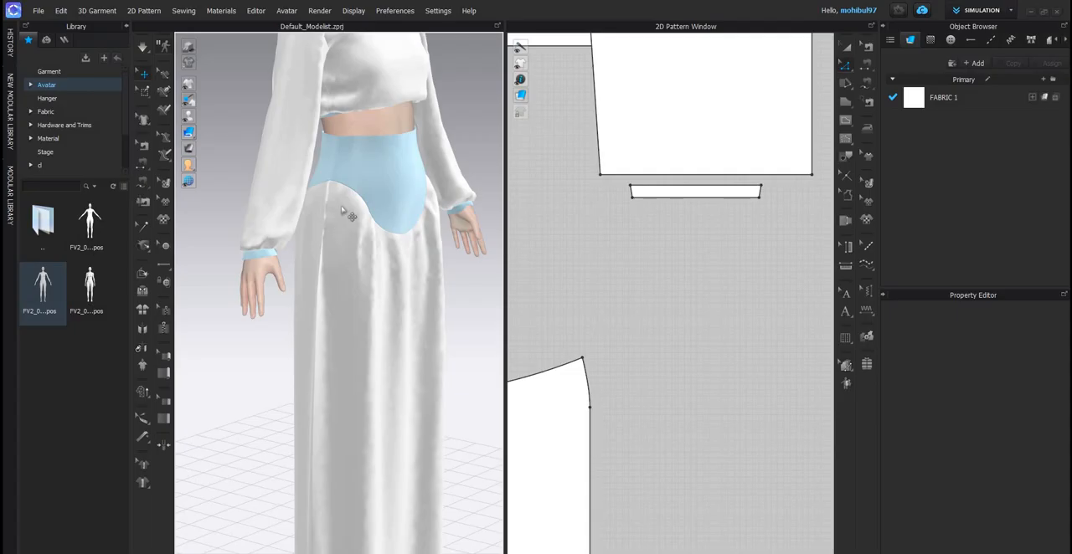
{"action": "key", "text": "q"}
{"action": "left_click", "coordinate": [301, 175]}
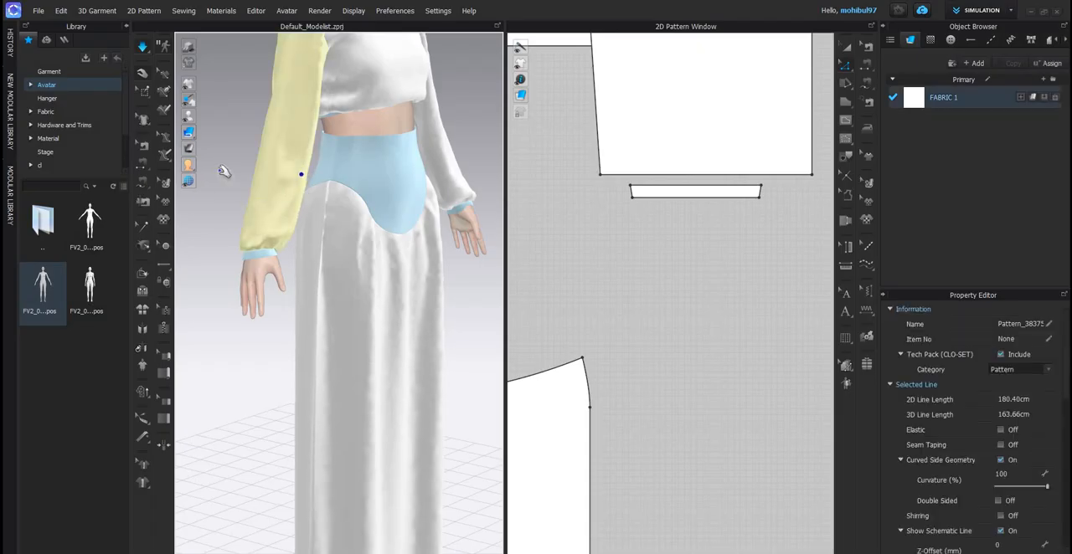
{"action": "left_click", "coordinate": [251, 174]}
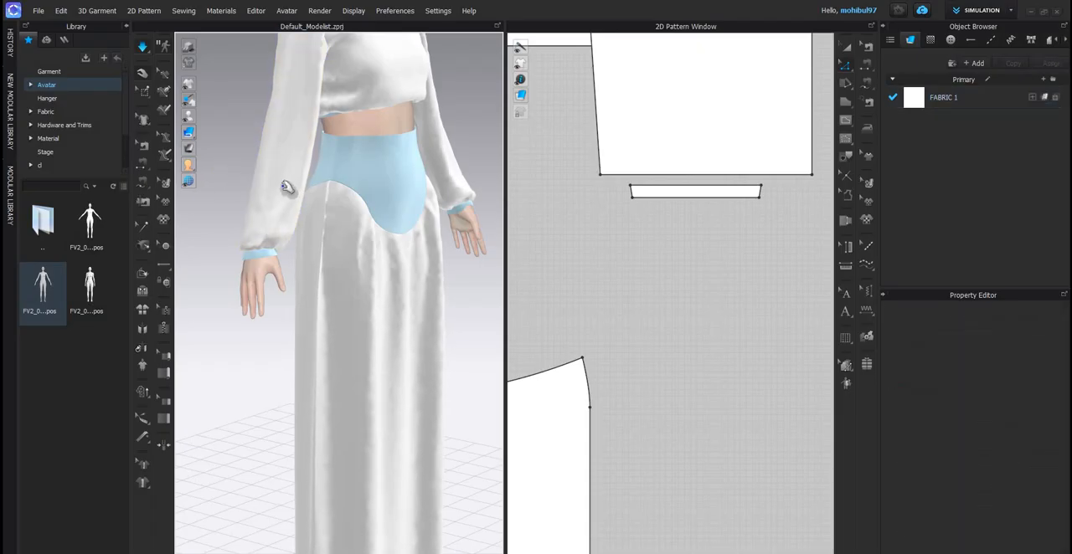
{"action": "key", "text": "space"}
- Shift the hem edge of the sleeve beside the back bodice sideways about 1.58 cm to centre it under the sleeve cap
{"action": "scroll", "coordinate": [318, 249], "scroll_direction": "down", "scroll_amount": 3}
{"action": "right_click_drag", "start_coordinate": [325, 185], "coordinate": [335, 237]}
{"action": "scroll", "coordinate": [327, 220], "scroll_direction": "up", "scroll_amount": 2}
{"action": "scroll", "coordinate": [326, 220], "scroll_direction": "down", "scroll_amount": 3}
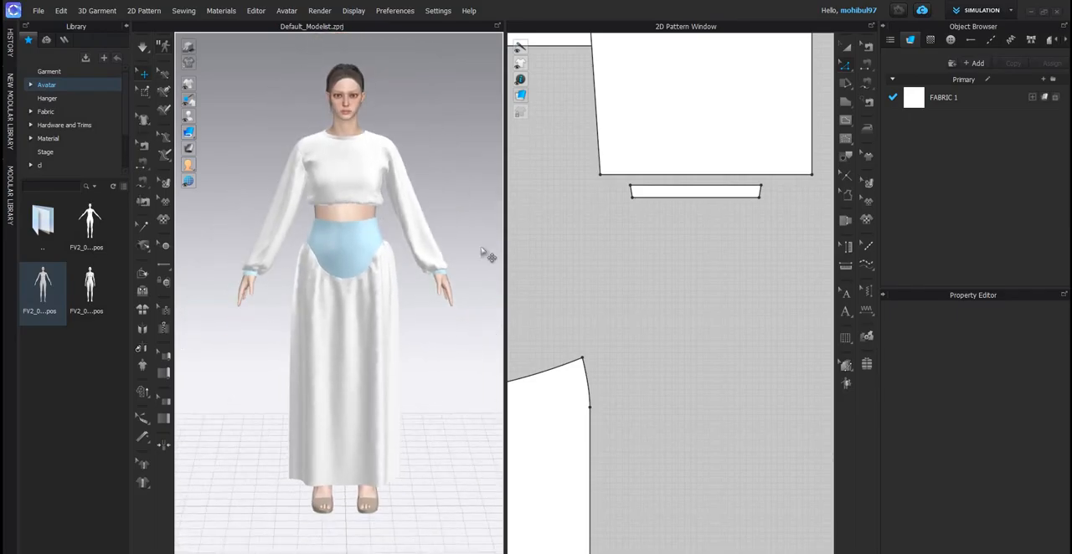
{"action": "scroll", "coordinate": [708, 163], "scroll_direction": "down", "scroll_amount": 3}
{"action": "scroll", "coordinate": [741, 190], "scroll_direction": "down", "scroll_amount": 2}
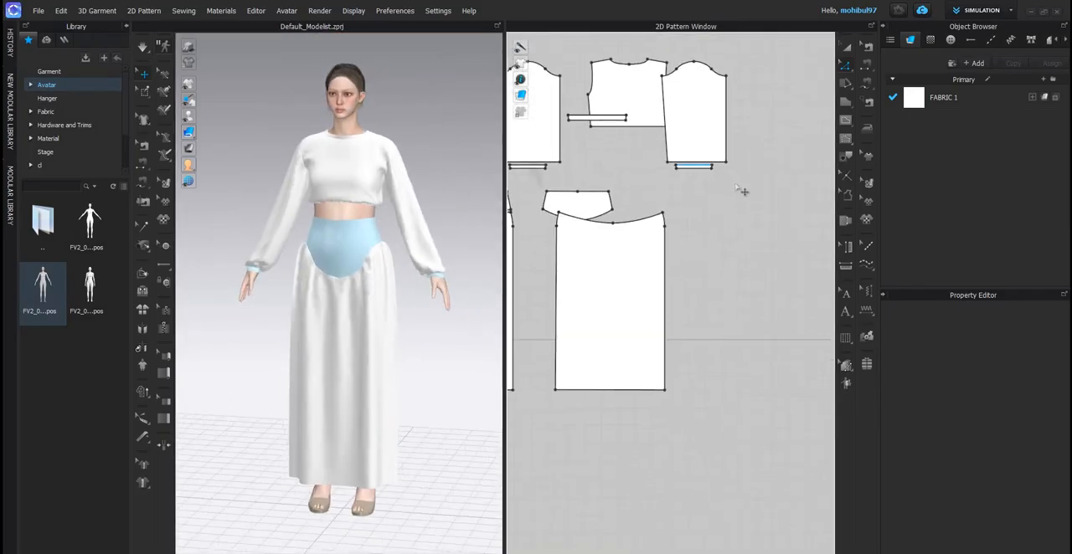
{"action": "scroll", "coordinate": [739, 193], "scroll_direction": "up", "scroll_amount": 4}
{"action": "left_click", "coordinate": [737, 194]}
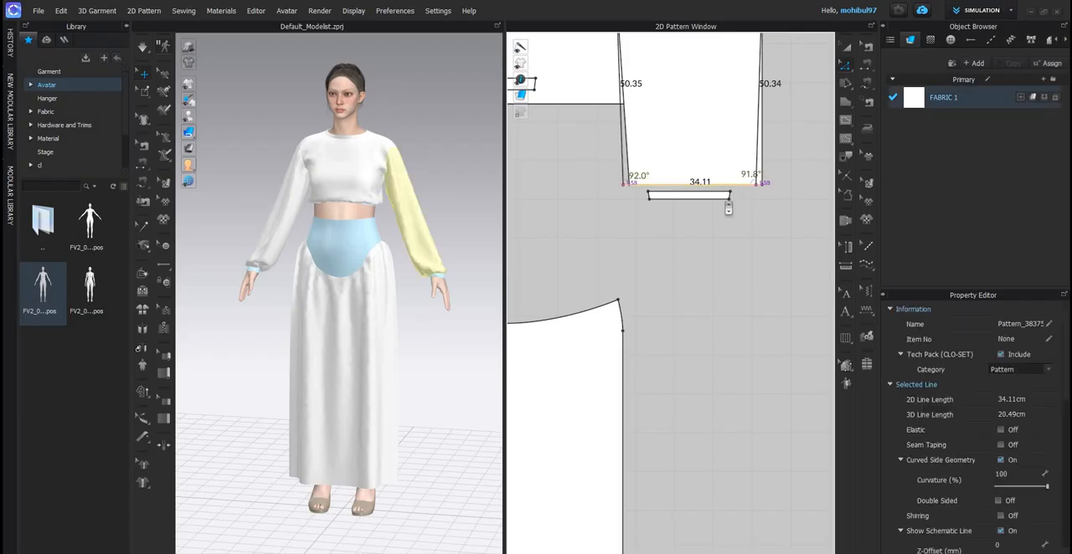
{"action": "scroll", "coordinate": [727, 201], "scroll_direction": "down", "scroll_amount": 3}
{"action": "scroll", "coordinate": [643, 184], "scroll_direction": "up", "scroll_amount": 4}
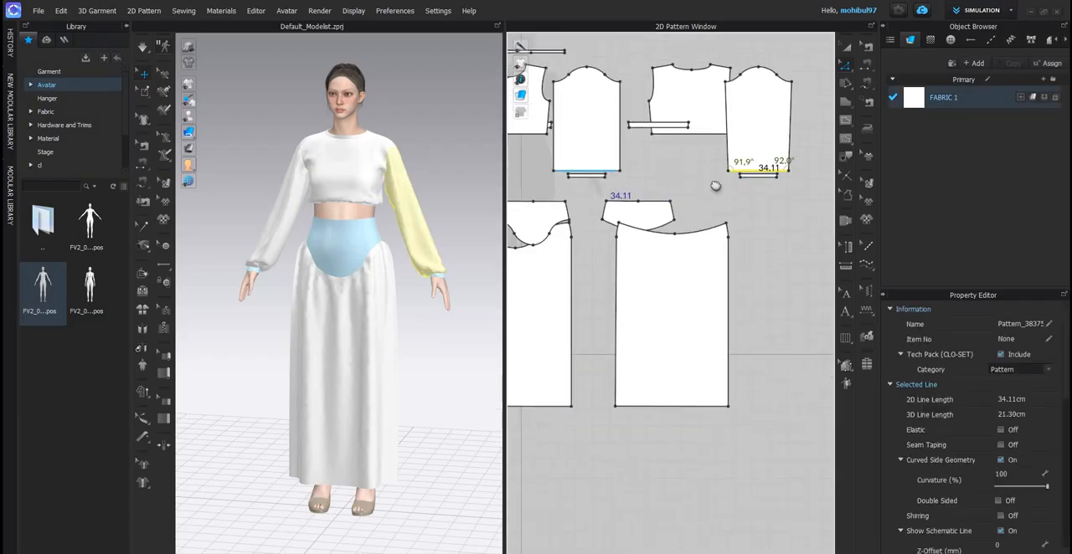
- Select the hem edges of both sleeves together and nudge them downward to lengthen the sleeves
{"action": "scroll", "coordinate": [670, 193], "scroll_direction": "down", "scroll_amount": 2}
{"action": "scroll", "coordinate": [692, 201], "scroll_direction": "up", "scroll_amount": 1}
{"action": "scroll", "coordinate": [692, 201], "scroll_direction": "down", "scroll_amount": 3}
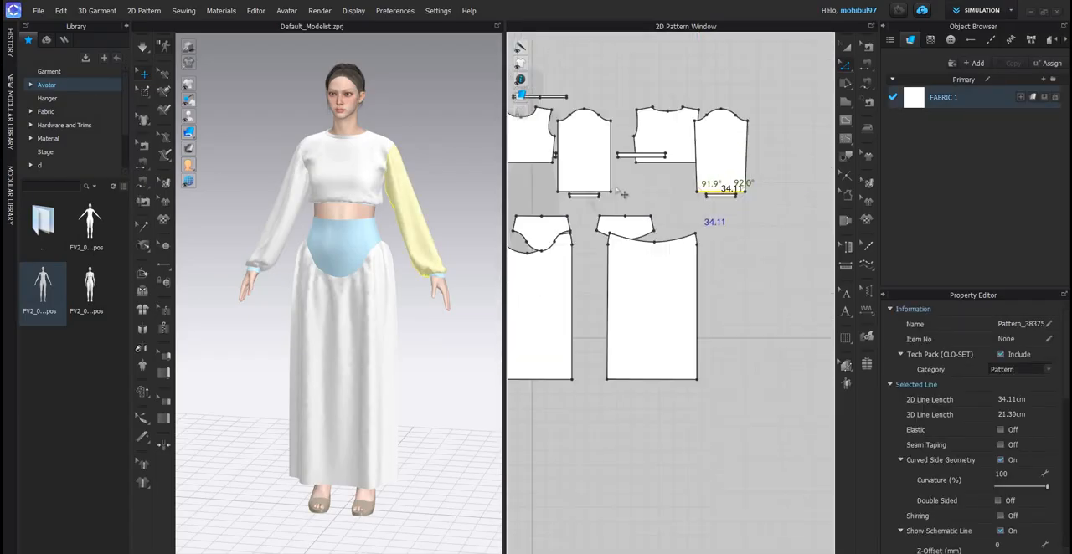
{"action": "scroll", "coordinate": [628, 193], "scroll_direction": "up", "scroll_amount": 3}
{"action": "left_click", "coordinate": [626, 203]}
{"action": "scroll", "coordinate": [626, 205], "scroll_direction": "up", "scroll_amount": 2}
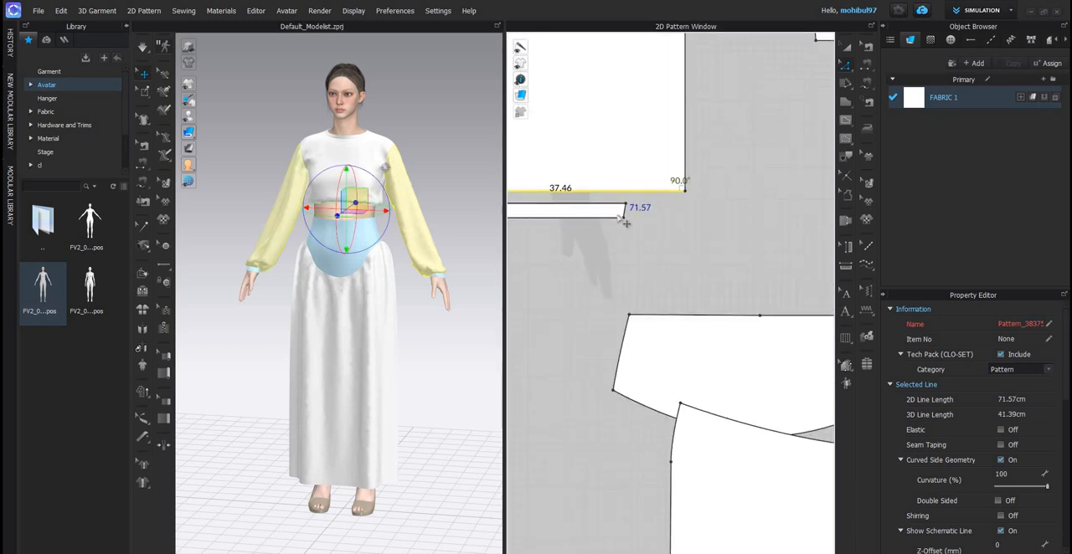
{"action": "key", "text": "Down"}
{"action": "key", "text": "Down"}
{"action": "key", "text": "Down"}
{"action": "key", "text": "Down"}
{"action": "key", "text": "Down"}
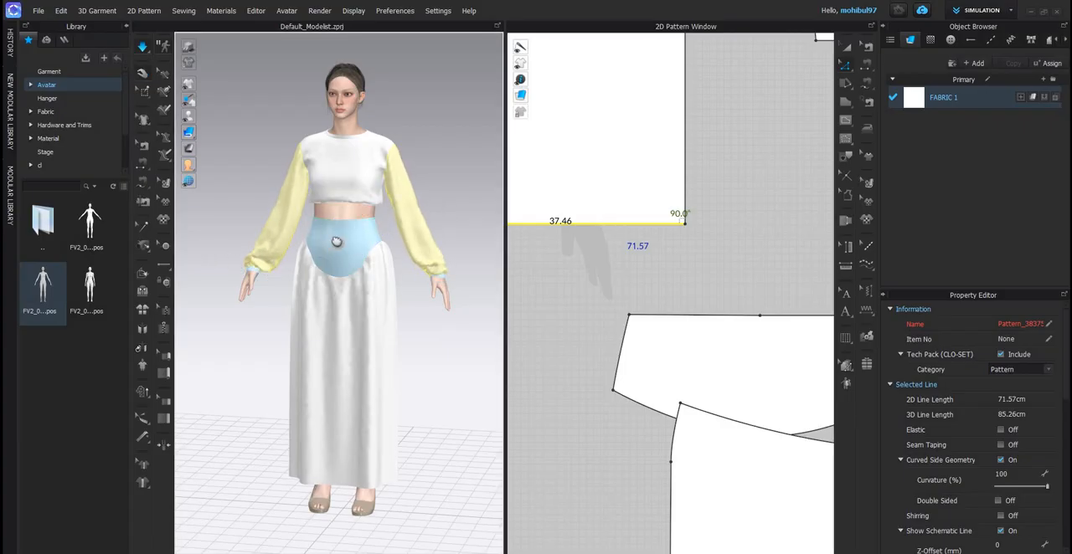
- Simulate the lengthened sleeves, apply Strengthen to both of them and stop the simulation
{"action": "scroll", "coordinate": [336, 242], "scroll_direction": "up", "scroll_amount": 5}
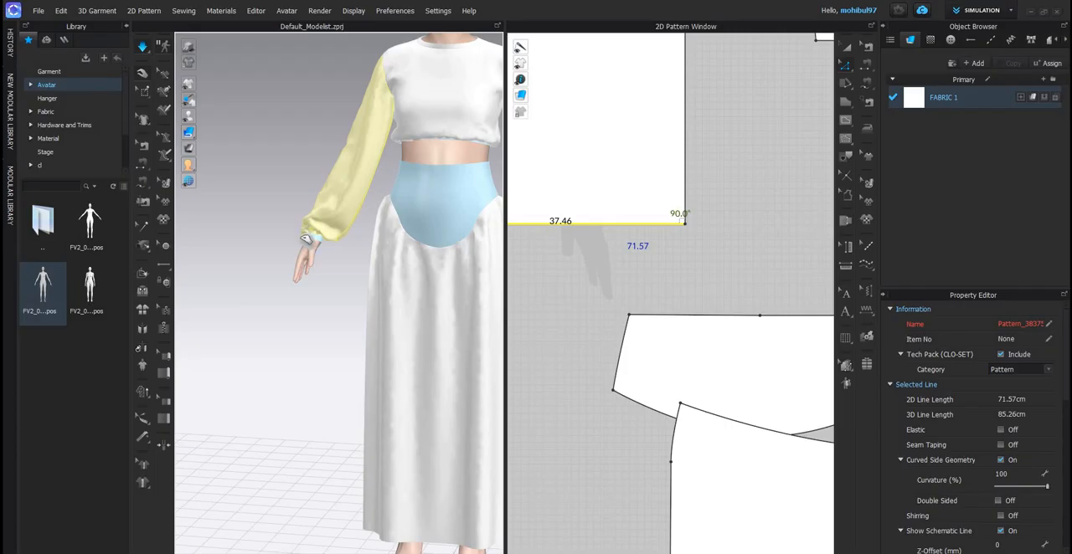
{"action": "left_click", "coordinate": [306, 239]}
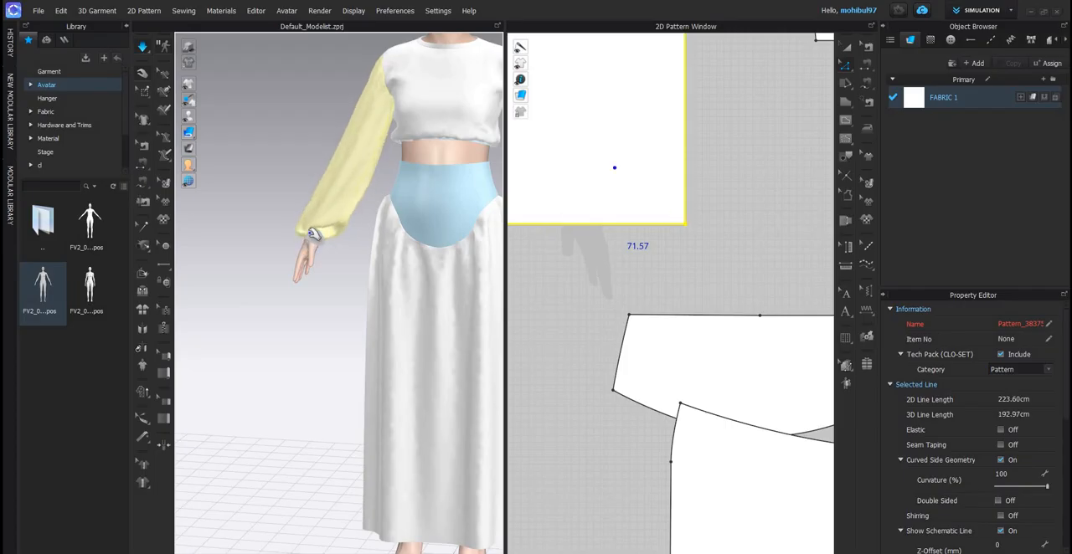
{"action": "left_click", "coordinate": [311, 226]}
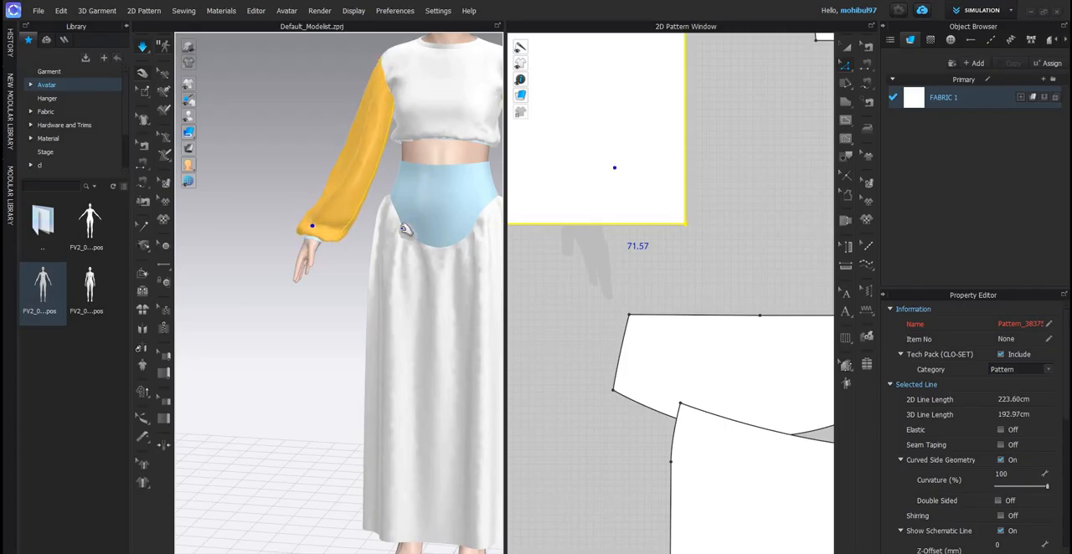
{"action": "scroll", "coordinate": [405, 229], "scroll_direction": "down", "scroll_amount": 5}
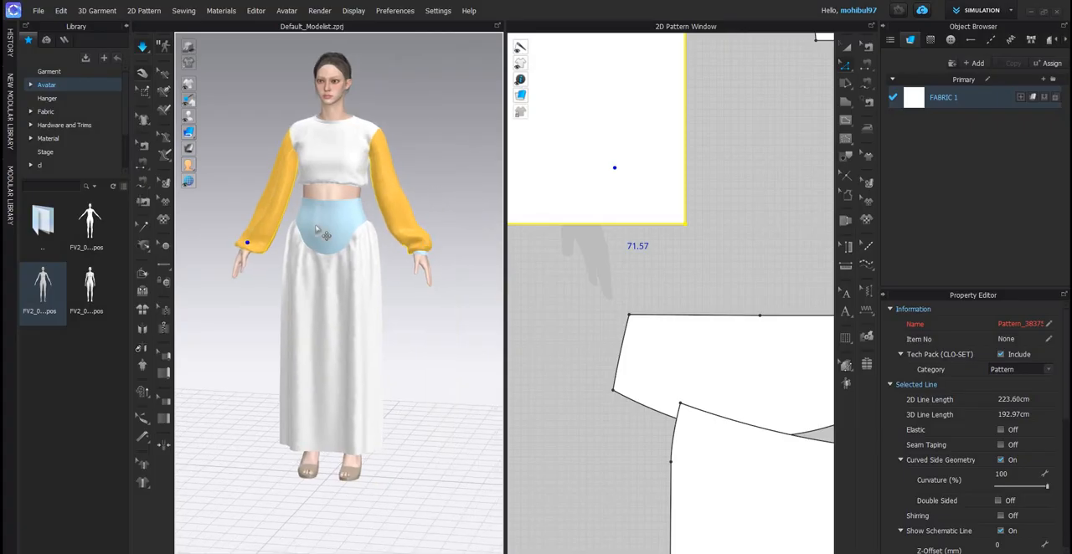
{"action": "key", "text": "space"}
- Remove Strengthen from both sleeves
{"action": "left_click", "coordinate": [270, 217]}
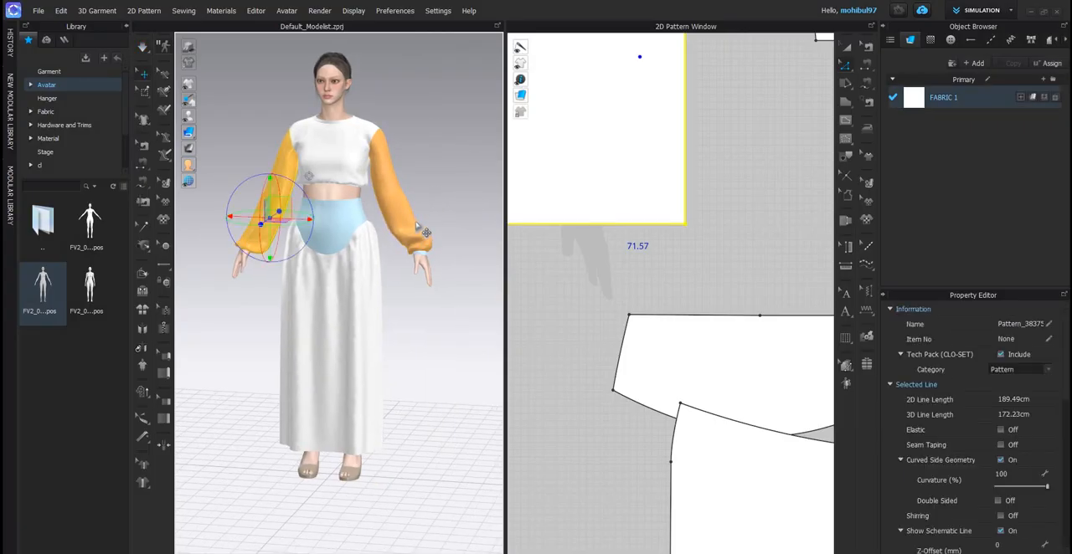
{"action": "left_click", "coordinate": [414, 220], "text": "shift"}
{"action": "key", "text": "ctrl+h"}
{"action": "left_click", "coordinate": [438, 196]}
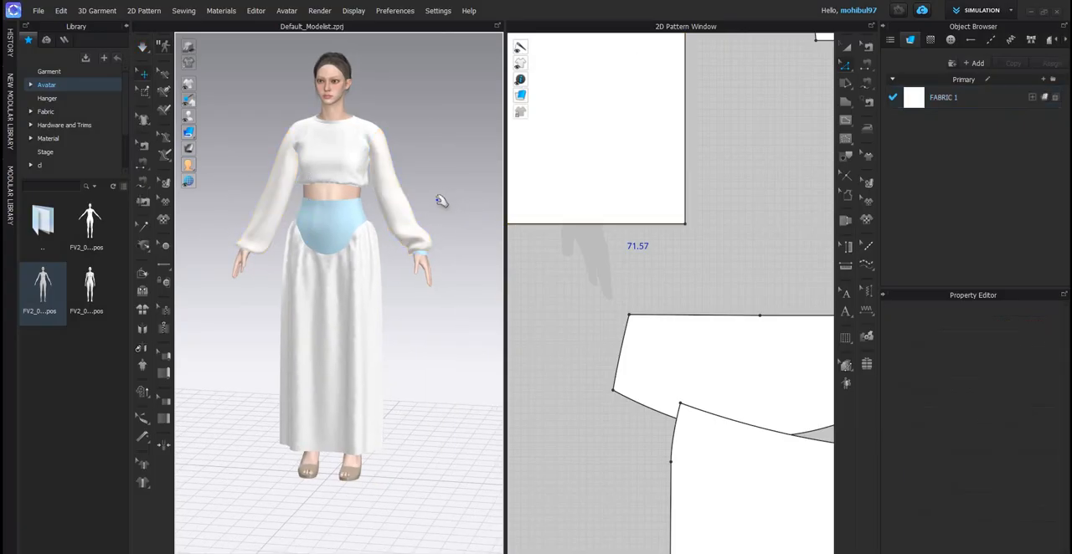
- Simulate the softened sleeves, pull the fabric near the cuff, check the fullness at an angle and stop the simulation
{"action": "key", "text": "space"}
{"action": "scroll", "coordinate": [422, 248], "scroll_direction": "up", "scroll_amount": 4}
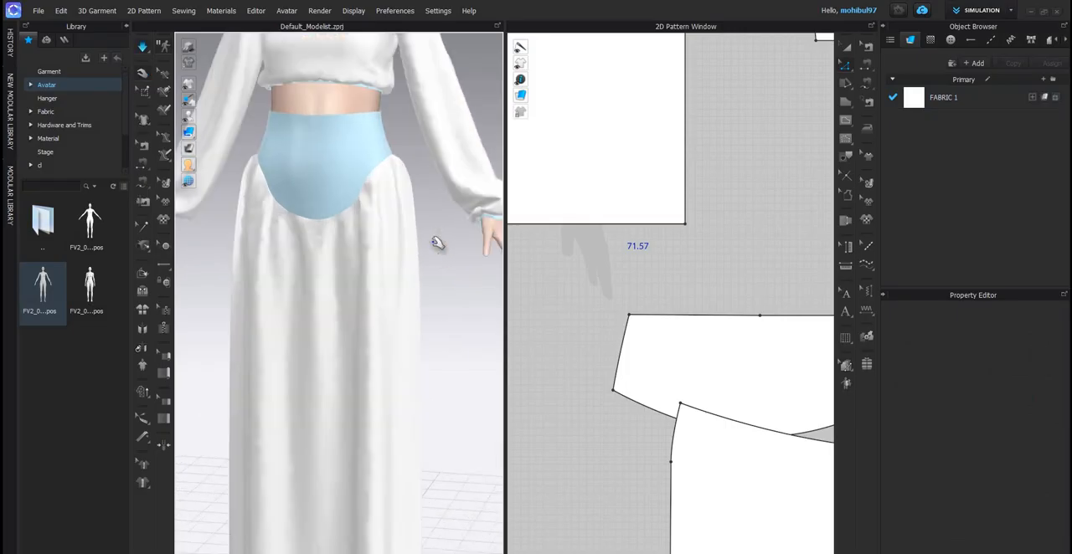
{"action": "left_click", "coordinate": [430, 255]}
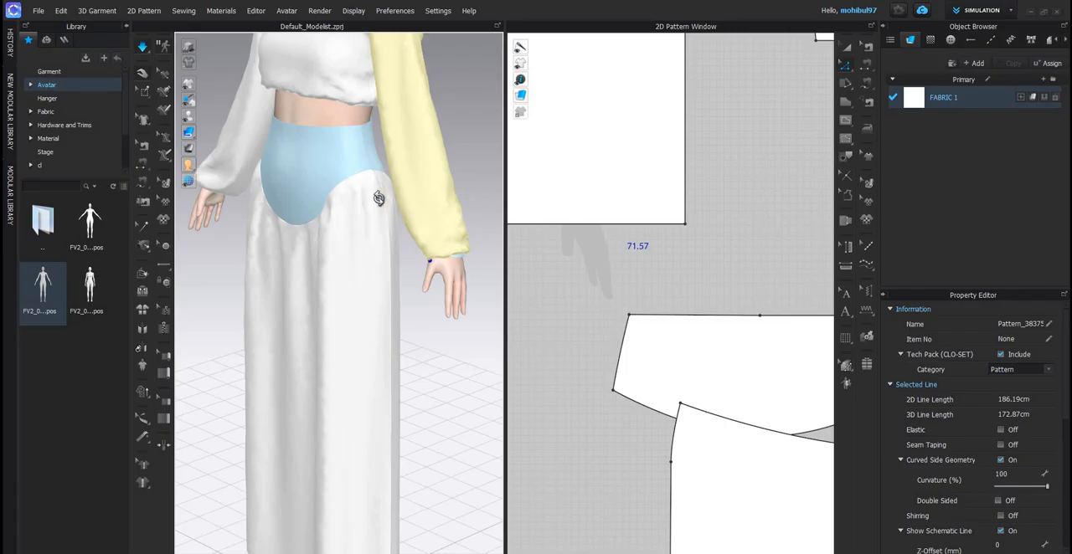
{"action": "left_click", "coordinate": [407, 192]}
{"action": "right_click_drag", "start_coordinate": [407, 192], "coordinate": [356, 197]}
{"action": "scroll", "coordinate": [360, 183], "scroll_direction": "down", "scroll_amount": 4}
{"action": "key", "text": "space"}
- Rearrange the 2D layout by moving the sleeve pieces clear of the back bodice
{"action": "scroll", "coordinate": [359, 182], "scroll_direction": "down", "scroll_amount": 3}
{"action": "scroll", "coordinate": [356, 196], "scroll_direction": "up", "scroll_amount": 3}
{"action": "scroll", "coordinate": [588, 206], "scroll_direction": "down", "scroll_amount": 8}
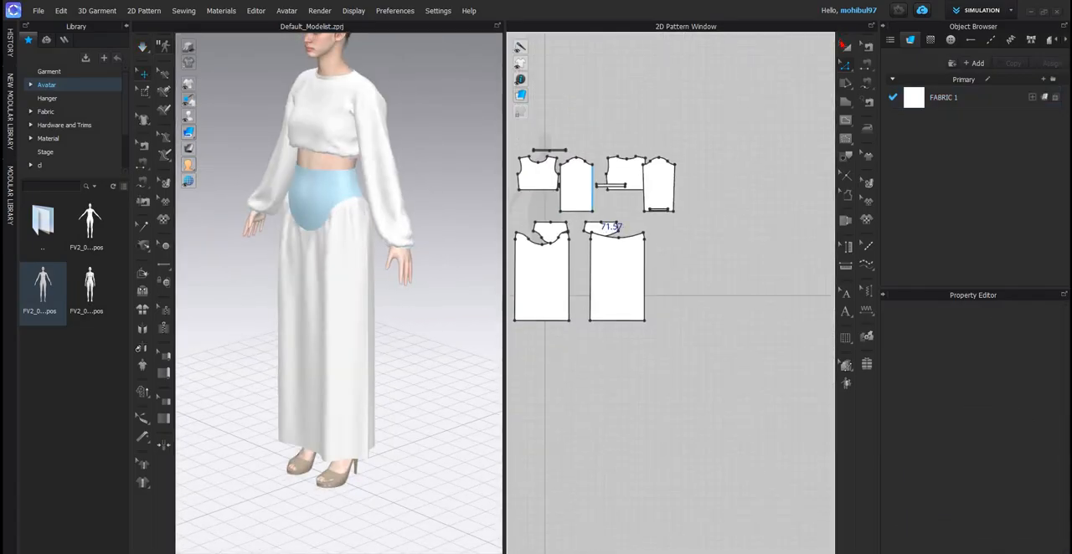
{"action": "scroll", "coordinate": [589, 206], "scroll_direction": "up", "scroll_amount": 5}
{"action": "left_click", "coordinate": [588, 208]}
{"action": "scroll", "coordinate": [589, 208], "scroll_direction": "down", "scroll_amount": 5}
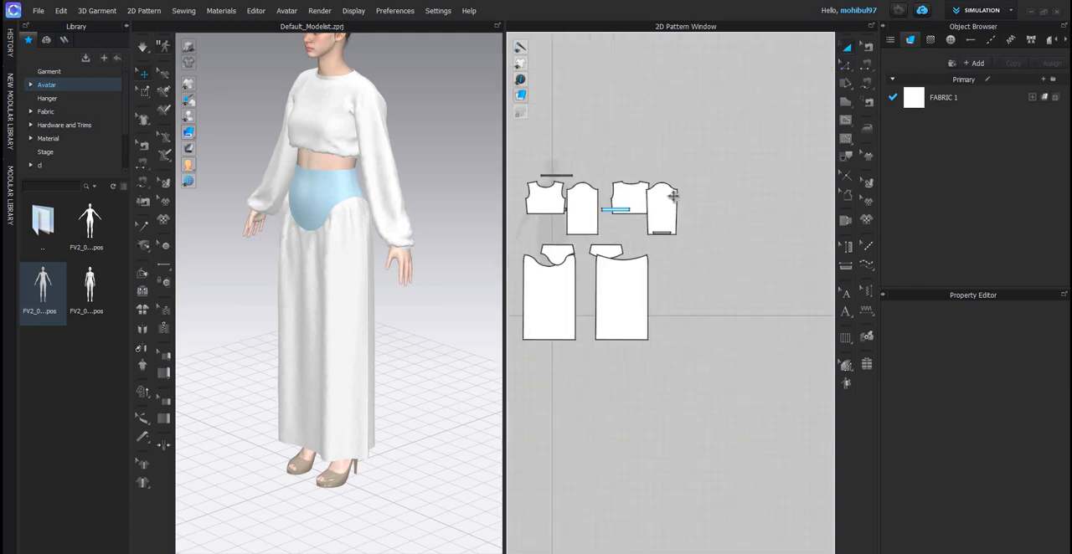
{"action": "left_click_drag", "start_coordinate": [687, 152], "coordinate": [756, 153], "text": "shift"}
- Place the hem band below the back bodice and each cuff band directly below its sleeve in the 2D layout
{"action": "left_click", "coordinate": [631, 226]}
{"action": "scroll", "coordinate": [630, 226], "scroll_direction": "up", "scroll_amount": 3}
{"action": "middle_click_drag", "start_coordinate": [630, 226], "coordinate": [638, 235]}
{"action": "left_click_drag", "start_coordinate": [620, 208], "coordinate": [721, 248]}
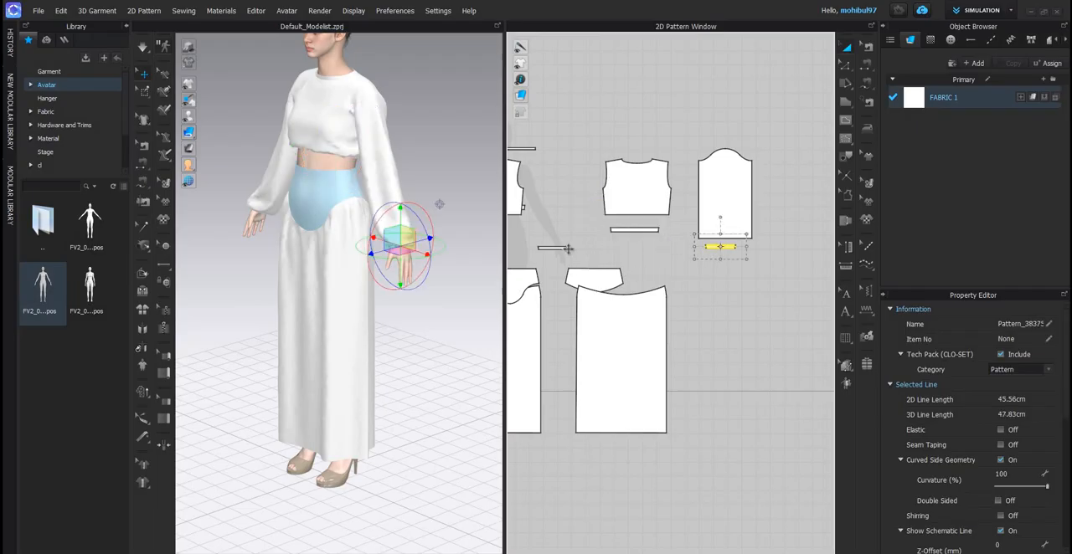
{"action": "scroll", "coordinate": [578, 251], "scroll_direction": "down", "scroll_amount": 5}
{"action": "scroll", "coordinate": [578, 251], "scroll_direction": "up", "scroll_amount": 3}
{"action": "left_click_drag", "start_coordinate": [561, 249], "coordinate": [789, 249]}
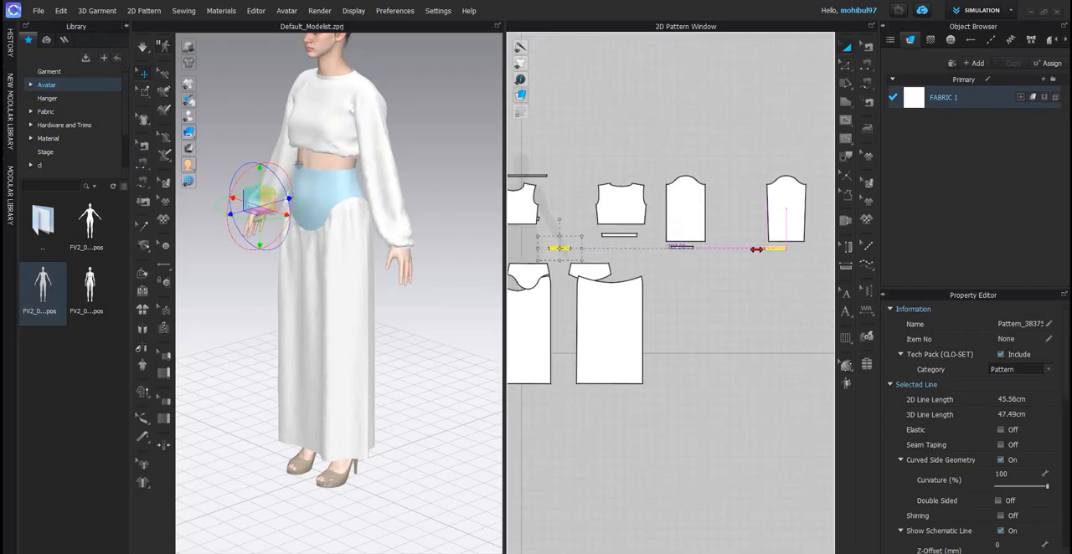
- Move the front hem band to sit directly below the front bodice in the 2D layout
{"action": "left_click", "coordinate": [575, 210]}
{"action": "scroll", "coordinate": [574, 209], "scroll_direction": "down", "scroll_amount": 2}
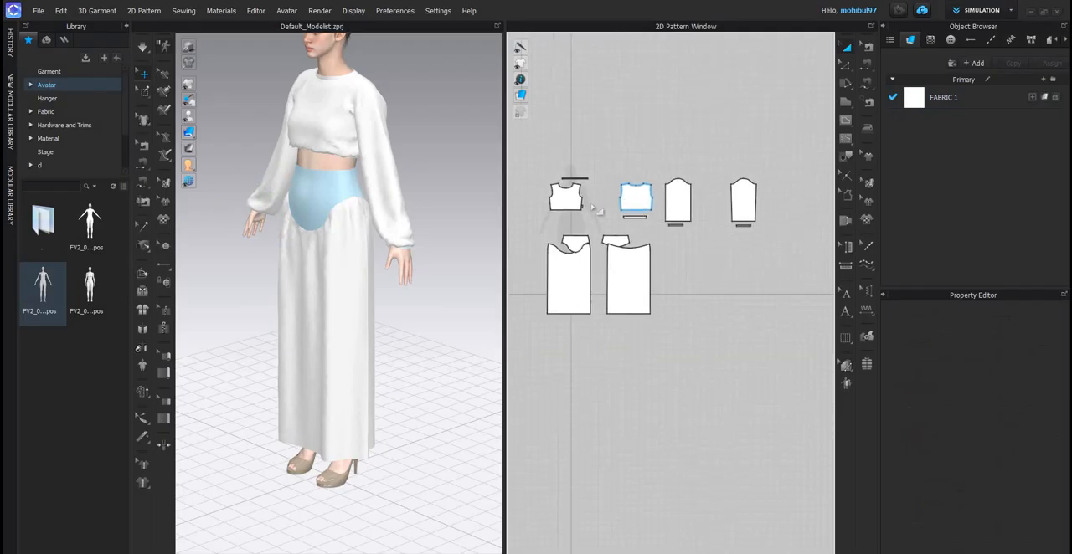
{"action": "scroll", "coordinate": [578, 207], "scroll_direction": "up", "scroll_amount": 5}
{"action": "left_click_drag", "start_coordinate": [580, 207], "coordinate": [572, 238]}
{"action": "left_click", "coordinate": [612, 239]}
{"action": "scroll", "coordinate": [593, 275], "scroll_direction": "down", "scroll_amount": 4}
{"action": "scroll", "coordinate": [588, 256], "scroll_direction": "up", "scroll_amount": 4}
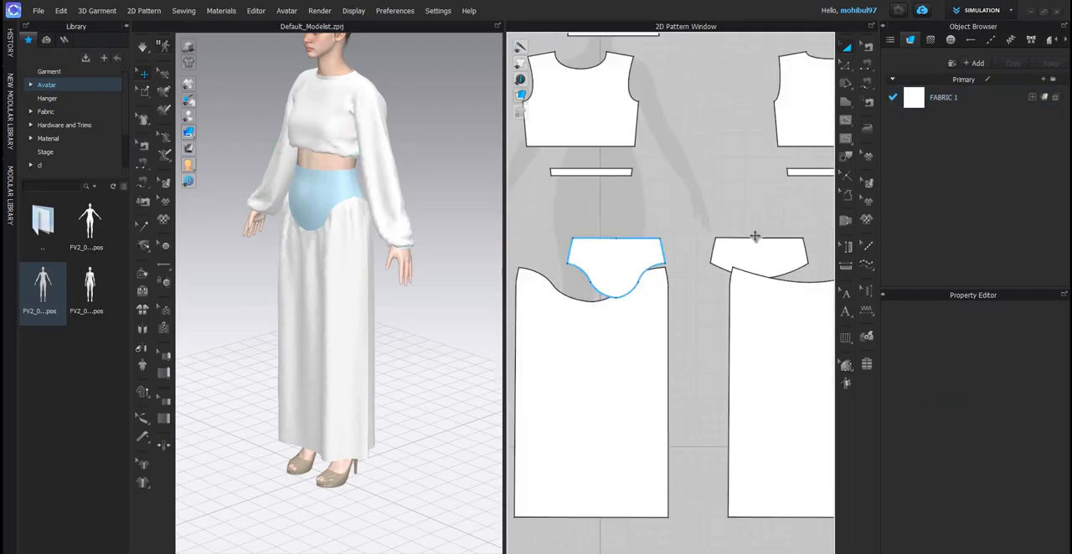
- Centre the front and back waist yokes above their matching skirt panels
{"action": "left_click", "coordinate": [586, 256]}
{"action": "middle_click_drag", "start_coordinate": [693, 241], "coordinate": [584, 242]}
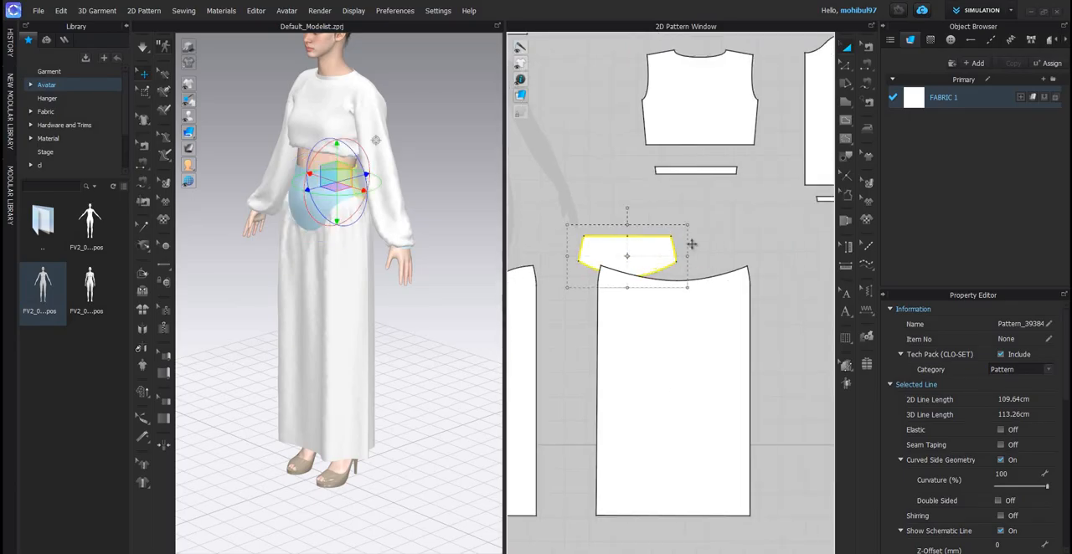
{"action": "left_click_drag", "start_coordinate": [633, 249], "coordinate": [679, 250]}
{"action": "left_click", "coordinate": [656, 205]}
- Draw a vertical internal line about 63.24 cm long down the centre of the sleeve nearest the back bodice
{"action": "scroll", "coordinate": [717, 139], "scroll_direction": "down", "scroll_amount": 4}
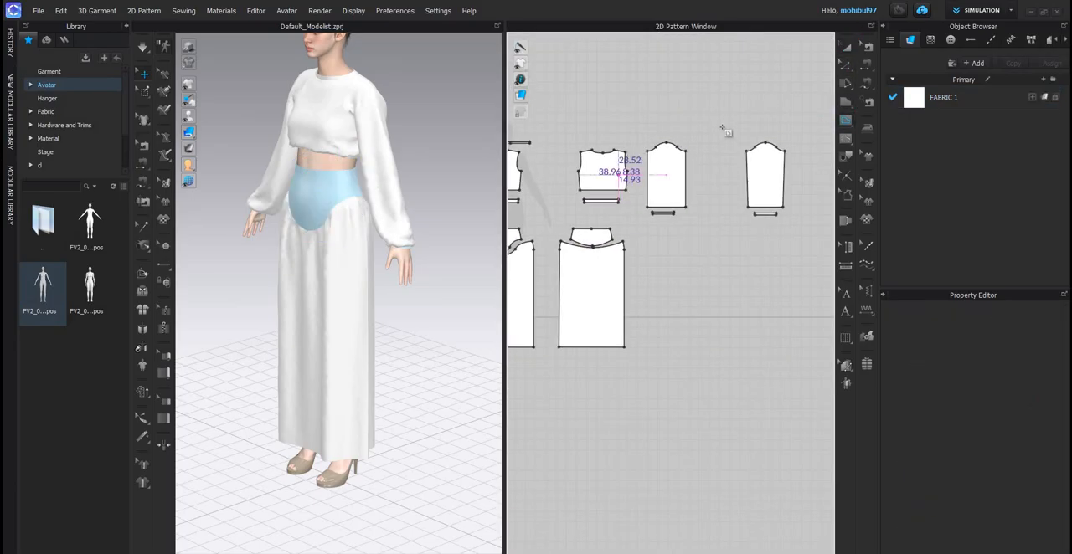
{"action": "scroll", "coordinate": [620, 168], "scroll_direction": "up", "scroll_amount": 4}
{"action": "left_click", "coordinate": [721, 270]}
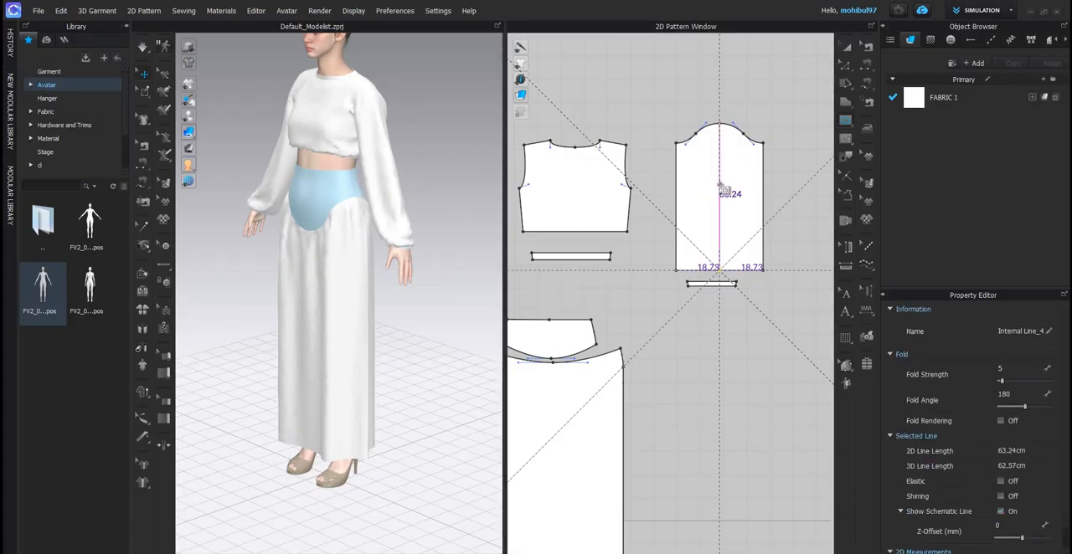
- Draw a matching vertical internal line from cap to hem down the centre of the sleeve farther from the back bodice
{"action": "scroll", "coordinate": [745, 181], "scroll_direction": "down", "scroll_amount": 10}
{"action": "scroll", "coordinate": [740, 173], "scroll_direction": "up", "scroll_amount": 6}
{"action": "middle_click_drag", "start_coordinate": [744, 159], "coordinate": [651, 167]}
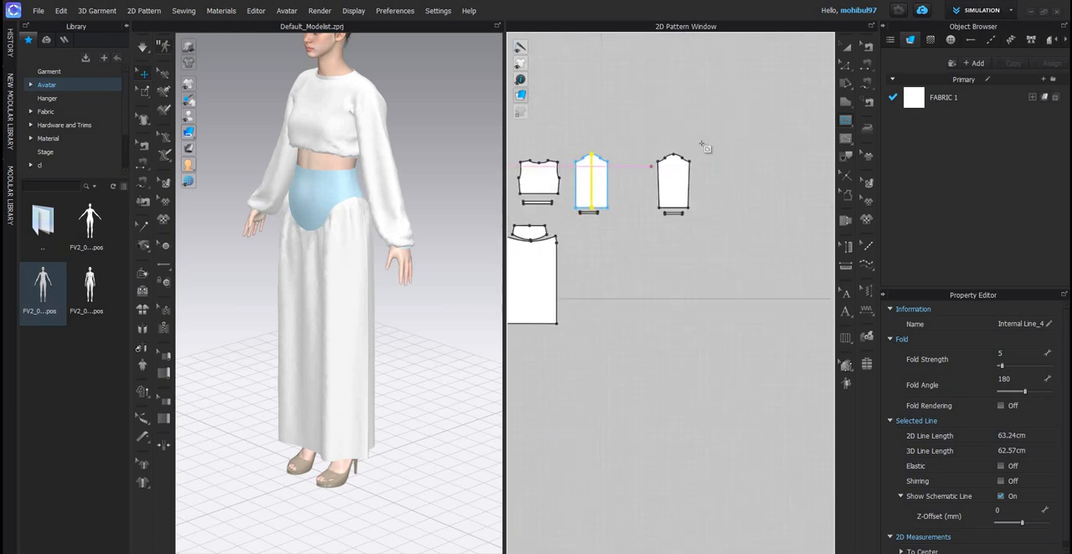
{"action": "scroll", "coordinate": [704, 147], "scroll_direction": "up", "scroll_amount": 3}
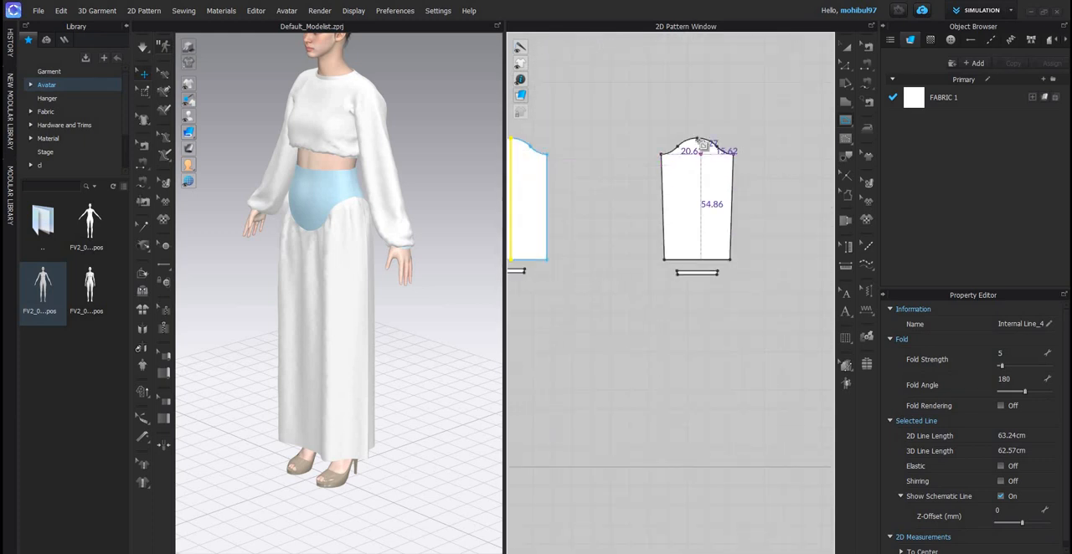
{"action": "double_click", "coordinate": [704, 263]}
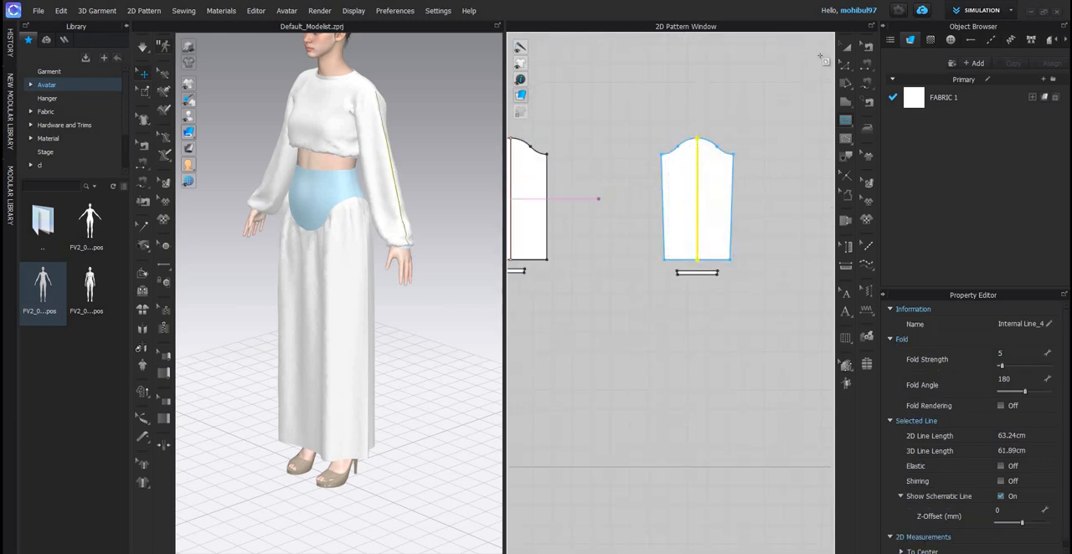
- Offset the centre lines of both sleeves as internal lines 0.5 cm to both sides, extended to the pattern outline
{"action": "scroll", "coordinate": [633, 172], "scroll_direction": "down", "scroll_amount": 3}
{"action": "scroll", "coordinate": [741, 142], "scroll_direction": "up", "scroll_amount": 5}
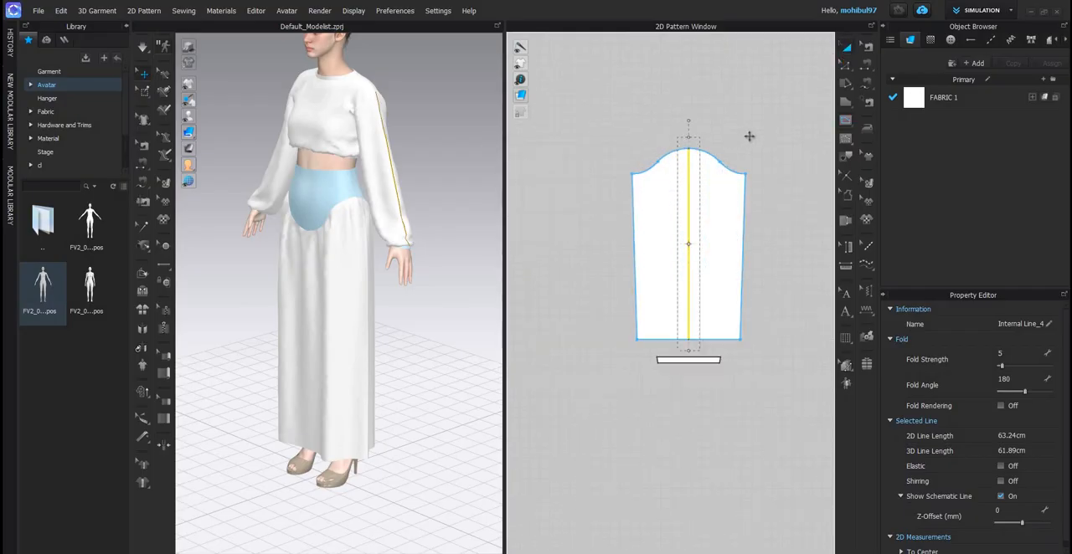
{"action": "scroll", "coordinate": [670, 172], "scroll_direction": "down", "scroll_amount": 6}
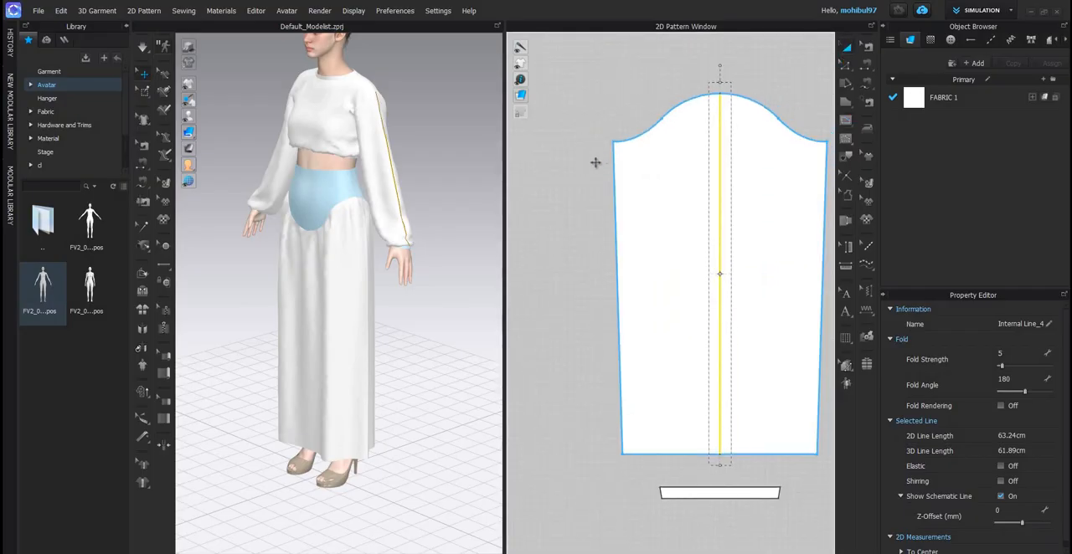
{"action": "left_click", "coordinate": [591, 163], "text": "shift"}
{"action": "right_click", "coordinate": [592, 163]}
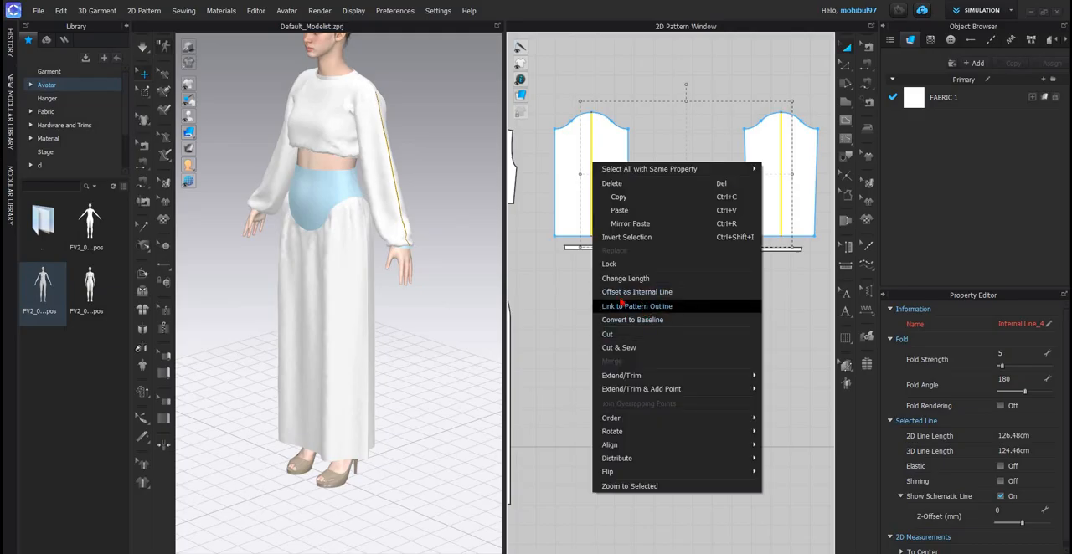
{"action": "left_click", "coordinate": [667, 297]}
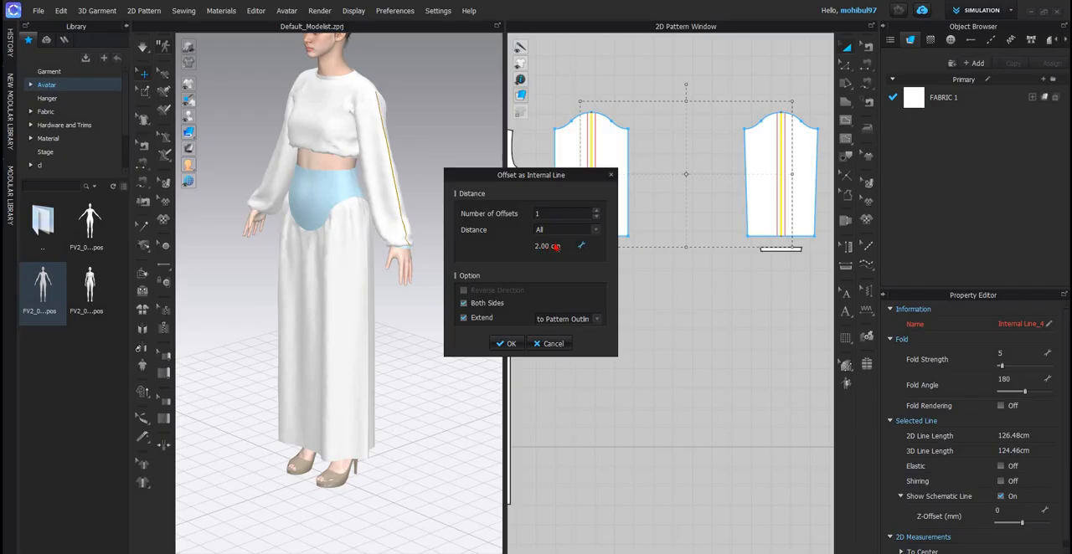
{"action": "left_click", "coordinate": [565, 244]}
{"action": "type", "text": ".5"}
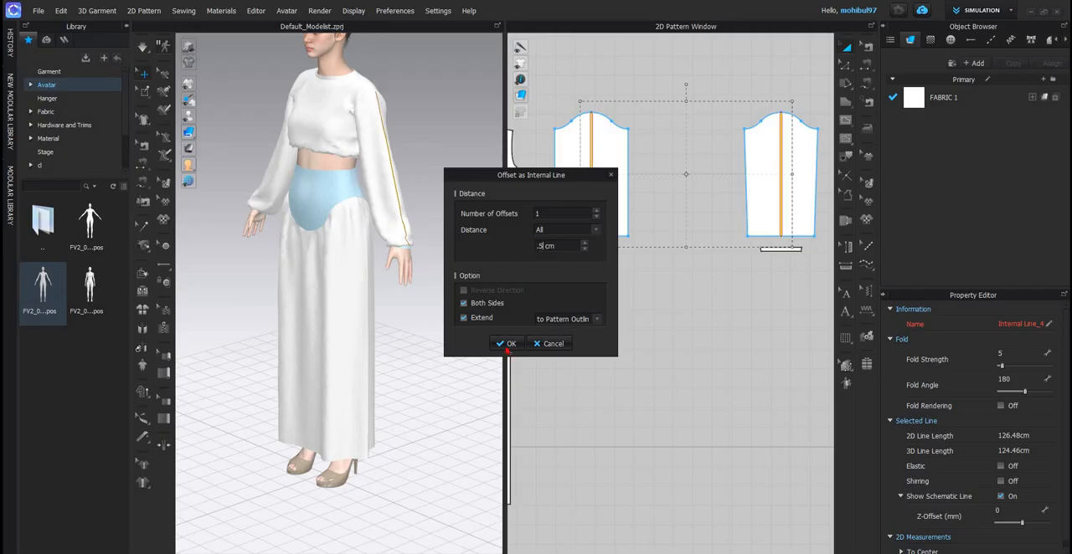
{"action": "left_click", "coordinate": [507, 343]}
- Examine the offset lines running from cap to hem on both sleeves in the 2D layout
{"action": "scroll", "coordinate": [688, 223], "scroll_direction": "up", "scroll_amount": 5}
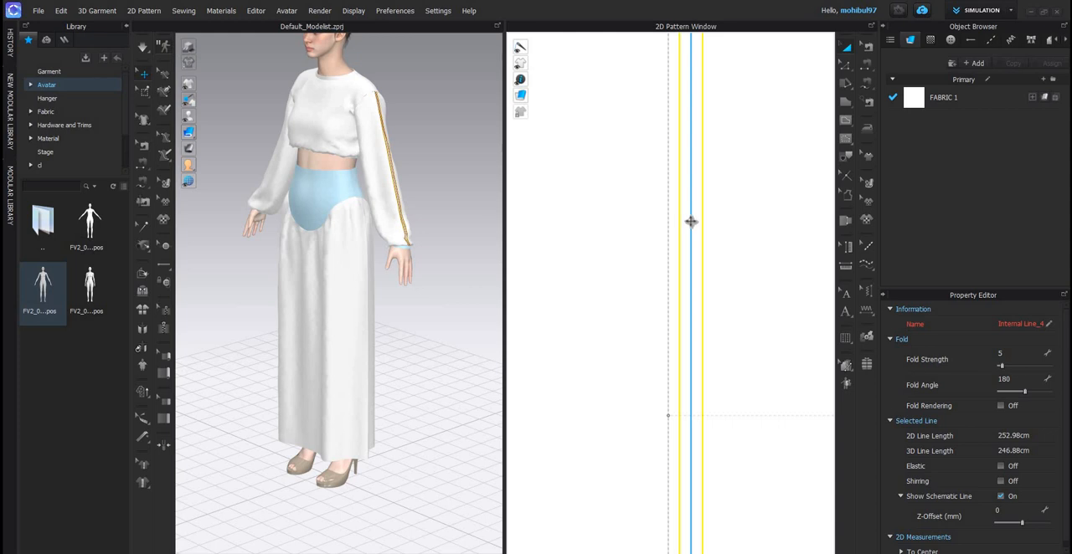
{"action": "left_click", "coordinate": [570, 175]}
{"action": "scroll", "coordinate": [659, 121], "scroll_direction": "down", "scroll_amount": 5}
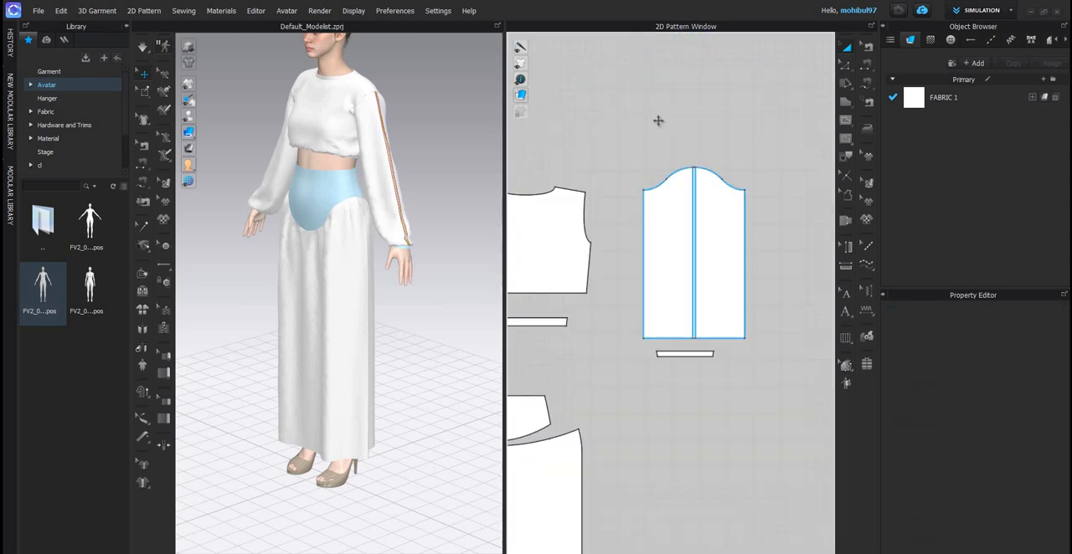
{"action": "scroll", "coordinate": [676, 191], "scroll_direction": "up", "scroll_amount": 6}
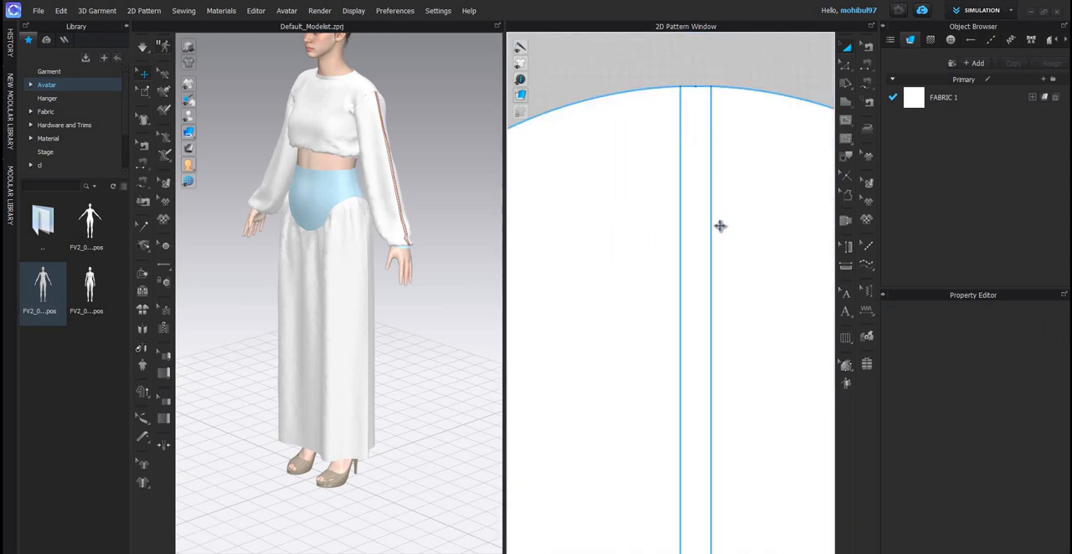
{"action": "scroll", "coordinate": [675, 219], "scroll_direction": "down", "scroll_amount": 5}
{"action": "scroll", "coordinate": [619, 188], "scroll_direction": "up", "scroll_amount": 1}
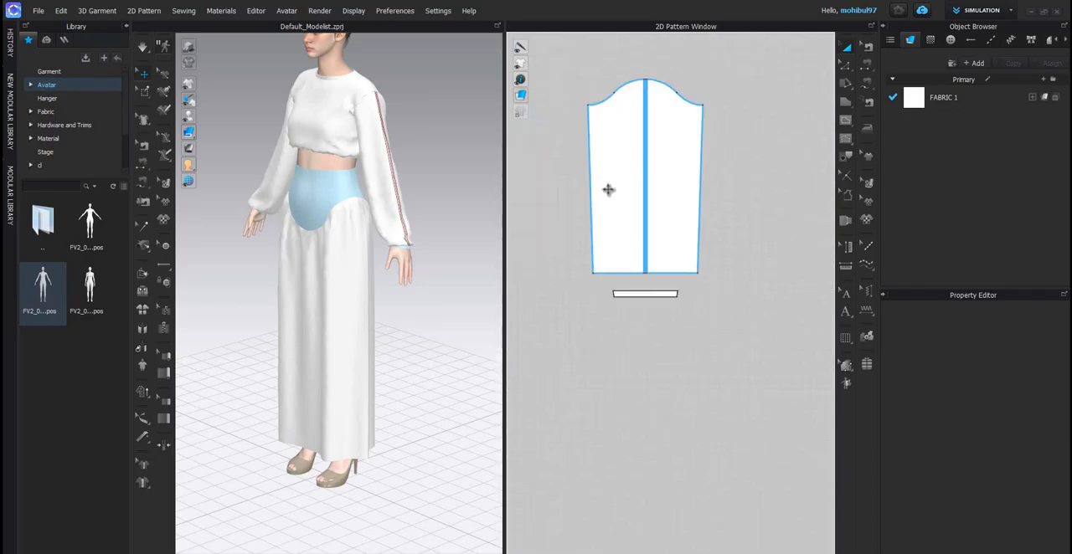
{"action": "scroll", "coordinate": [608, 190], "scroll_direction": "up", "scroll_amount": 5}
{"action": "scroll", "coordinate": [611, 187], "scroll_direction": "up", "scroll_amount": 1}
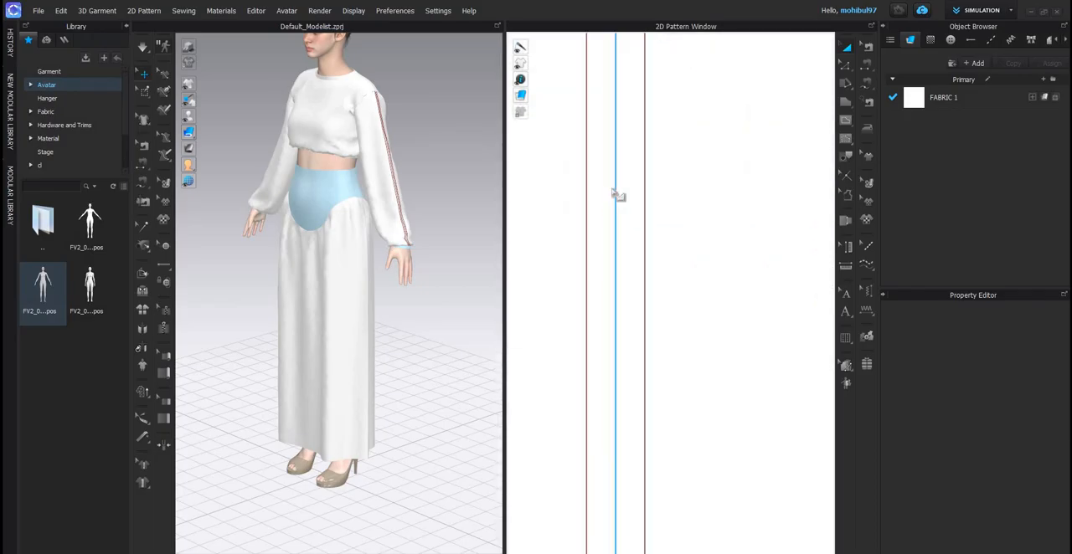
- Try deleting the centre line between the sleeve's two offset lines and undo the deletion
{"action": "left_click", "coordinate": [616, 195]}
{"action": "key", "text": "Delete"}
{"action": "key", "text": "ctrl+z"}
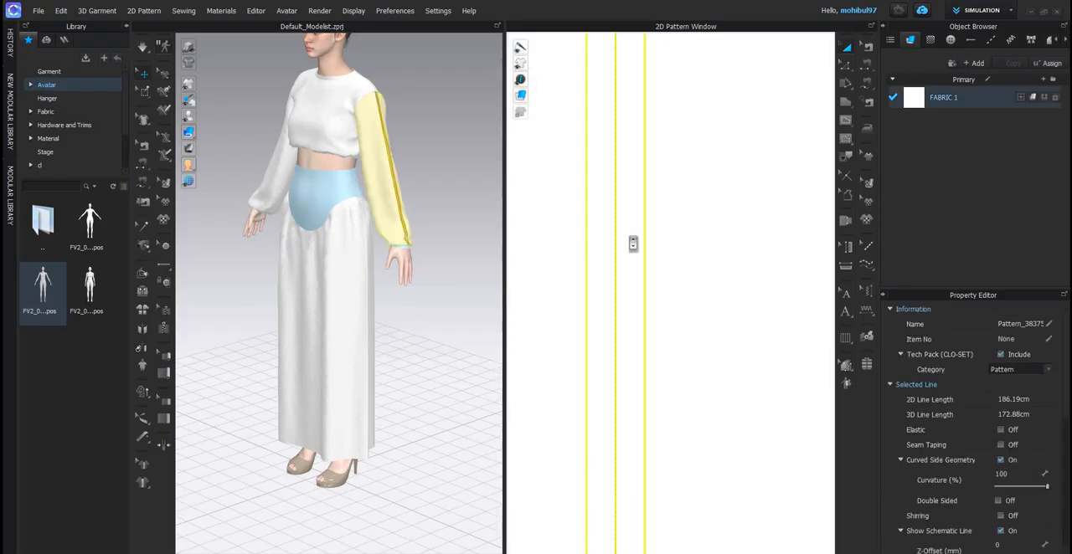
{"action": "scroll", "coordinate": [638, 225], "scroll_direction": "down", "scroll_amount": 4}
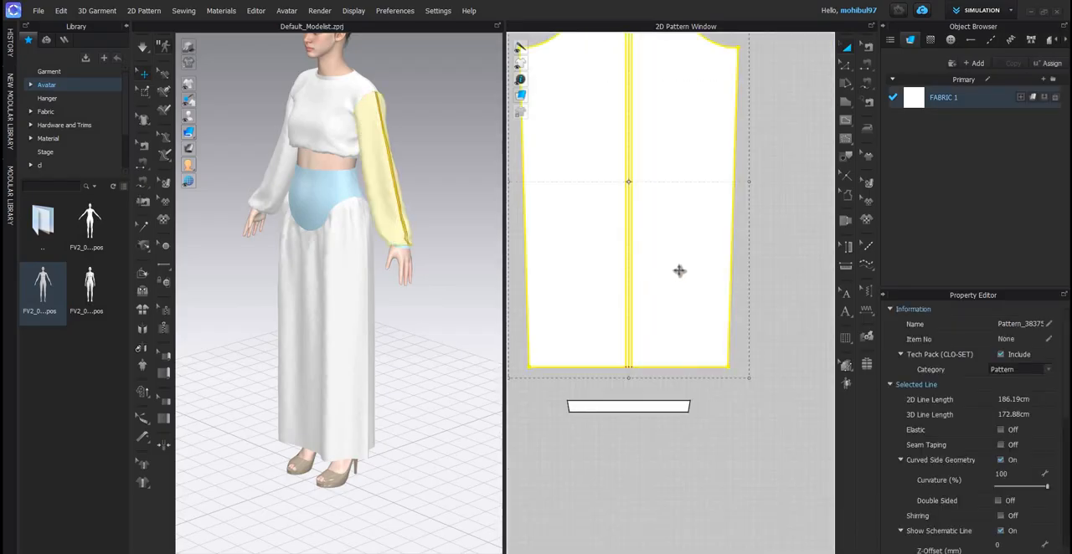
{"action": "key", "text": "Escape"}
{"action": "scroll", "coordinate": [679, 269], "scroll_direction": "up", "scroll_amount": 5}
{"action": "scroll", "coordinate": [695, 270], "scroll_direction": "down", "scroll_amount": 5}
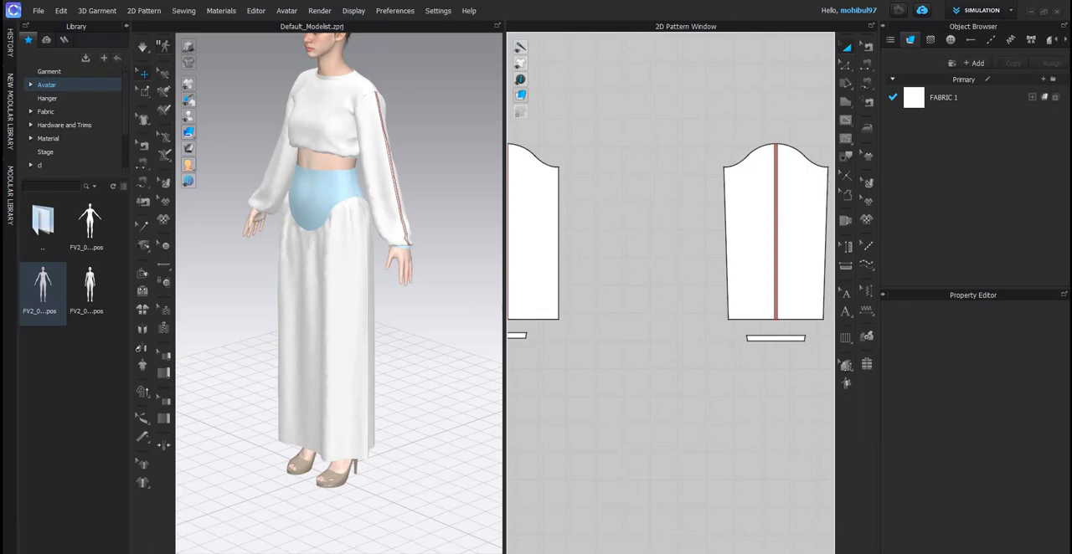
{"action": "middle_click_drag", "start_coordinate": [674, 271], "coordinate": [712, 268]}
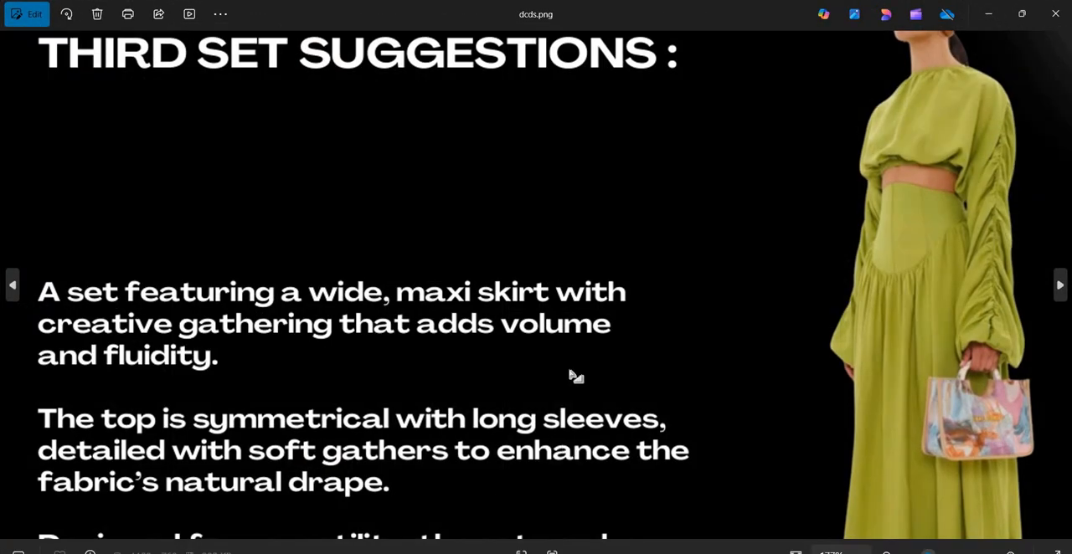
{"action": "key", "text": "alt+Tab"}
{"action": "key", "text": "ctrl+z"}
{"action": "key", "text": "ctrl+z"}
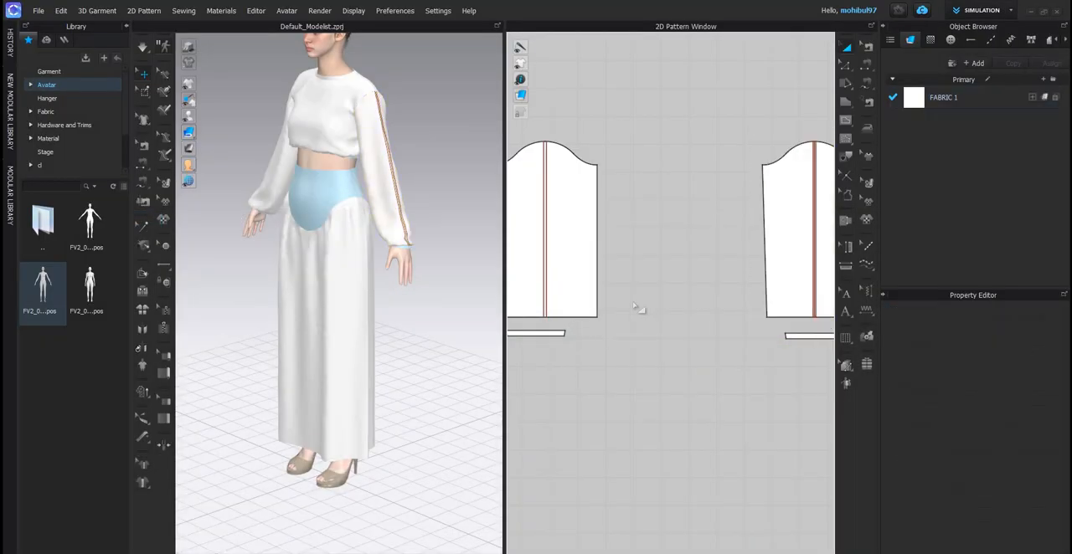
- Cut and sew both sleeves along the offset lines on either side of their centre lines
{"action": "left_click", "coordinate": [545, 187]}
{"action": "left_click", "coordinate": [630, 217]}
{"action": "scroll", "coordinate": [620, 217], "scroll_direction": "up", "scroll_amount": 8}
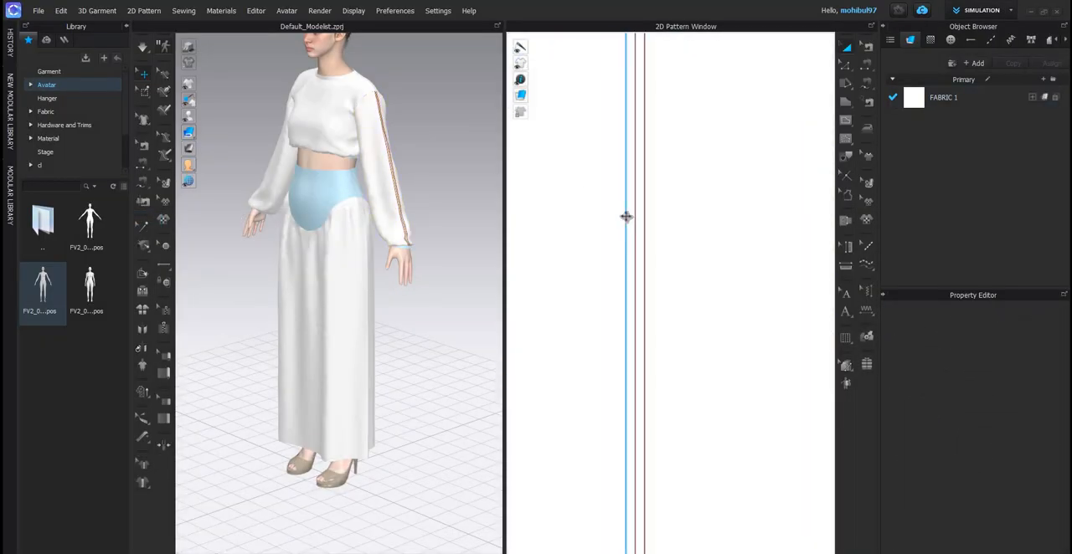
{"action": "left_click", "coordinate": [645, 229]}
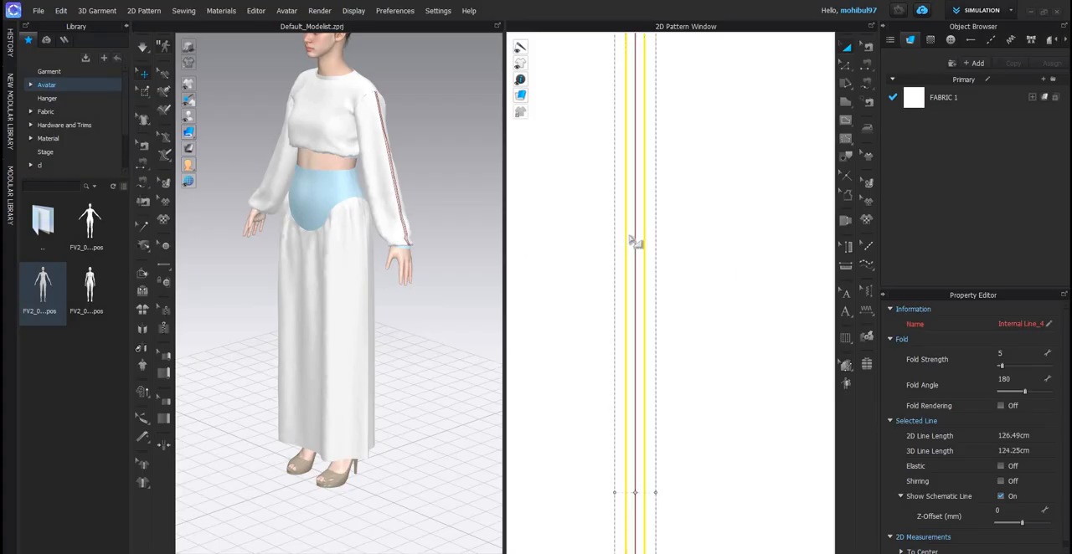
{"action": "scroll", "coordinate": [698, 220], "scroll_direction": "down", "scroll_amount": 8}
{"action": "scroll", "coordinate": [744, 222], "scroll_direction": "up", "scroll_amount": 10}
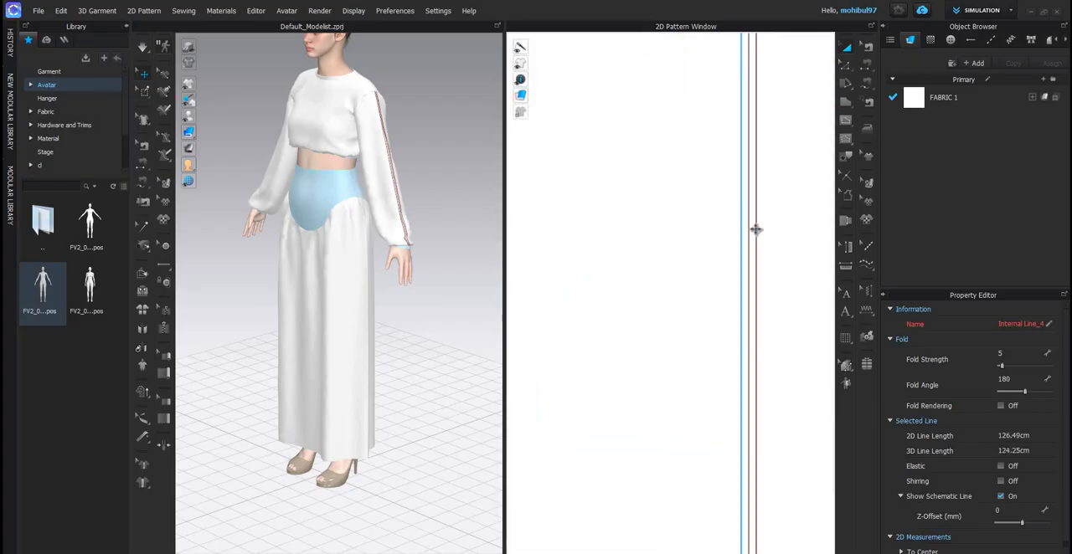
{"action": "left_click", "coordinate": [757, 228], "text": "shift"}
{"action": "right_click", "coordinate": [756, 228]}
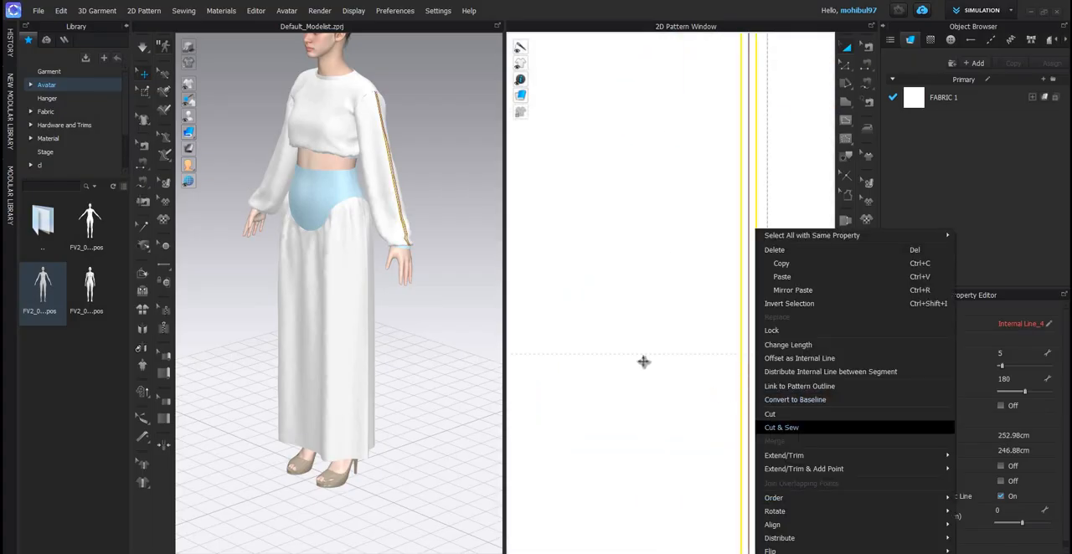
{"action": "left_click", "coordinate": [785, 429]}
- Inspect the newly cut centre strip and its seams along the sleeve in the 3D view
{"action": "scroll", "coordinate": [633, 361], "scroll_direction": "down", "scroll_amount": 8}
{"action": "scroll", "coordinate": [309, 378], "scroll_direction": "up", "scroll_amount": 4}
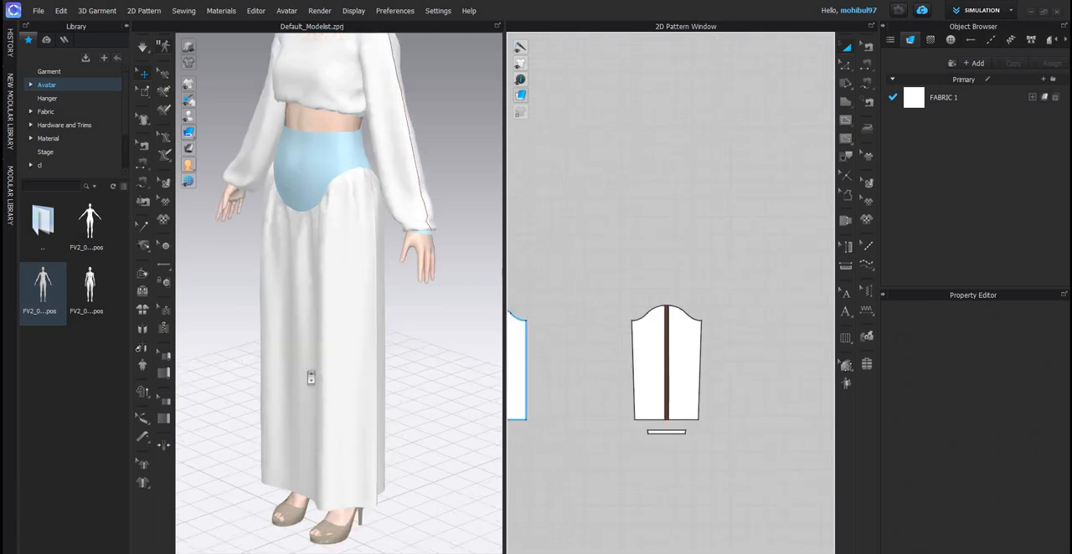
{"action": "scroll", "coordinate": [293, 369], "scroll_direction": "up", "scroll_amount": 6}
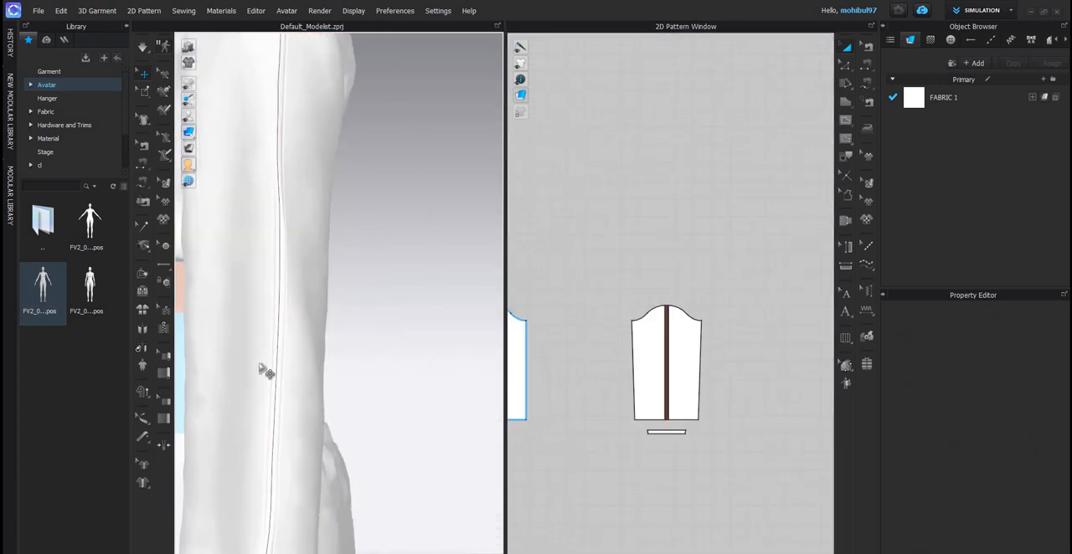
{"action": "left_click", "coordinate": [273, 372]}
{"action": "scroll", "coordinate": [336, 342], "scroll_direction": "down", "scroll_amount": 5}
{"action": "right_click_drag", "start_coordinate": [335, 339], "coordinate": [205, 373]}
{"action": "scroll", "coordinate": [201, 379], "scroll_direction": "up", "scroll_amount": 2}
{"action": "middle_click_drag", "start_coordinate": [201, 378], "coordinate": [262, 356]}
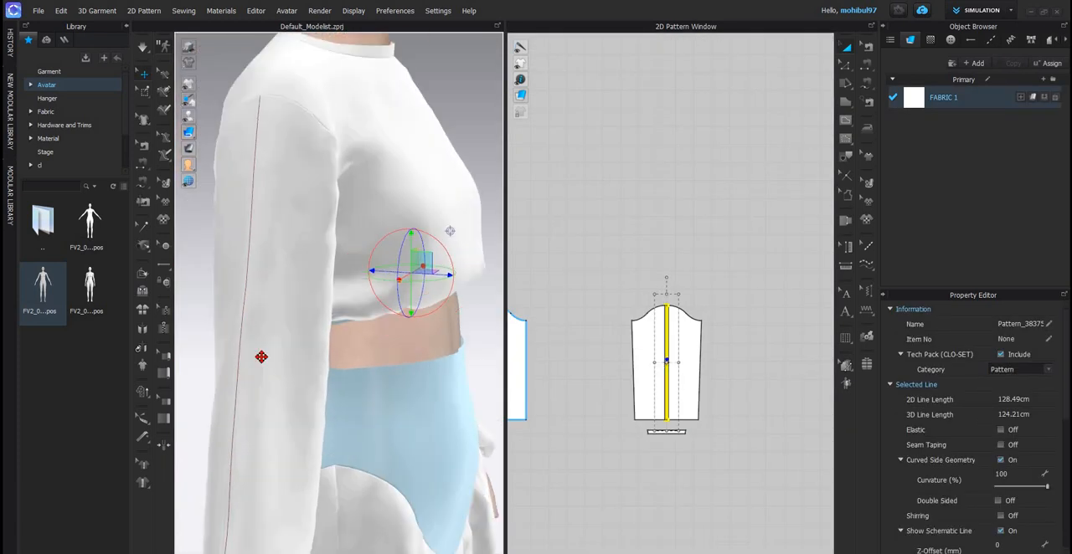
{"action": "left_click", "coordinate": [742, 287]}
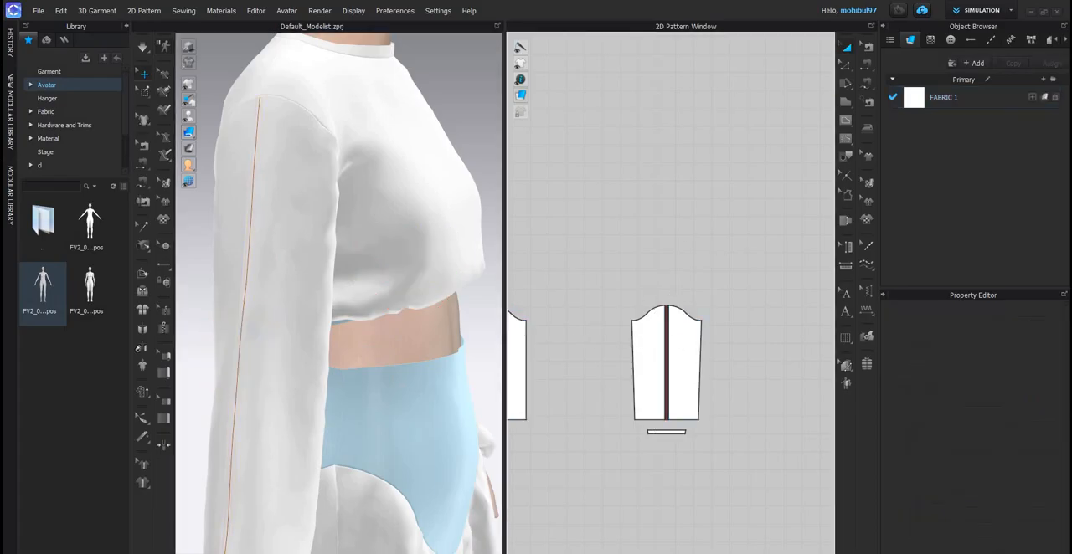
- Turn on Elastic for the two long edges and the centre line of the narrow strip on the sleeve farther from the back bodice
{"action": "scroll", "coordinate": [682, 338], "scroll_direction": "up", "scroll_amount": 6}
{"action": "left_click", "coordinate": [852, 68]}
{"action": "scroll", "coordinate": [633, 285], "scroll_direction": "up", "scroll_amount": 4}
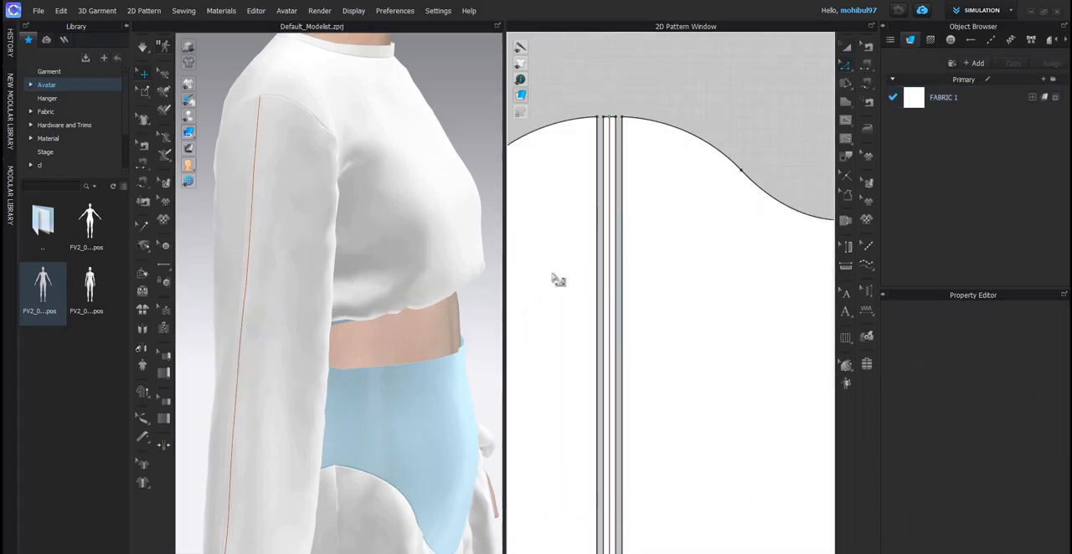
{"action": "scroll", "coordinate": [603, 282], "scroll_direction": "up", "scroll_amount": 3}
{"action": "middle_click_drag", "start_coordinate": [604, 282], "coordinate": [549, 278]}
{"action": "left_click", "coordinate": [576, 285]}
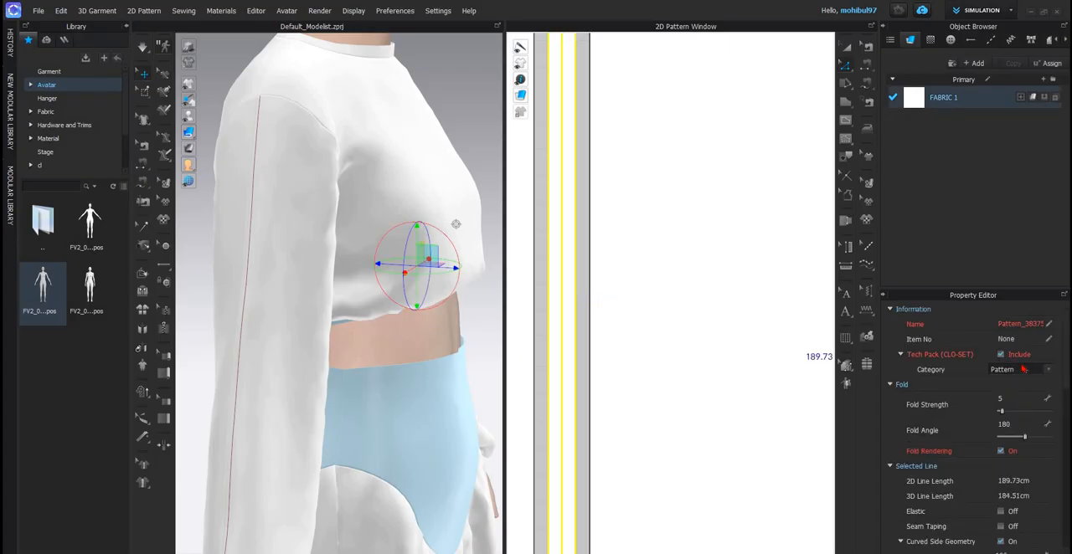
{"action": "scroll", "coordinate": [967, 401], "scroll_direction": "down", "scroll_amount": 2}
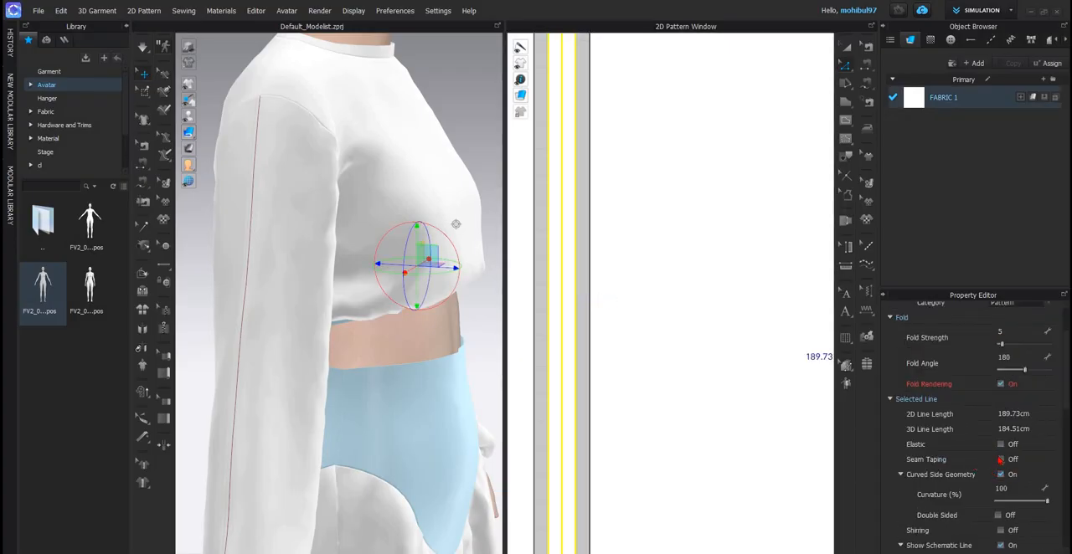
{"action": "scroll", "coordinate": [996, 463], "scroll_direction": "down", "scroll_amount": 2}
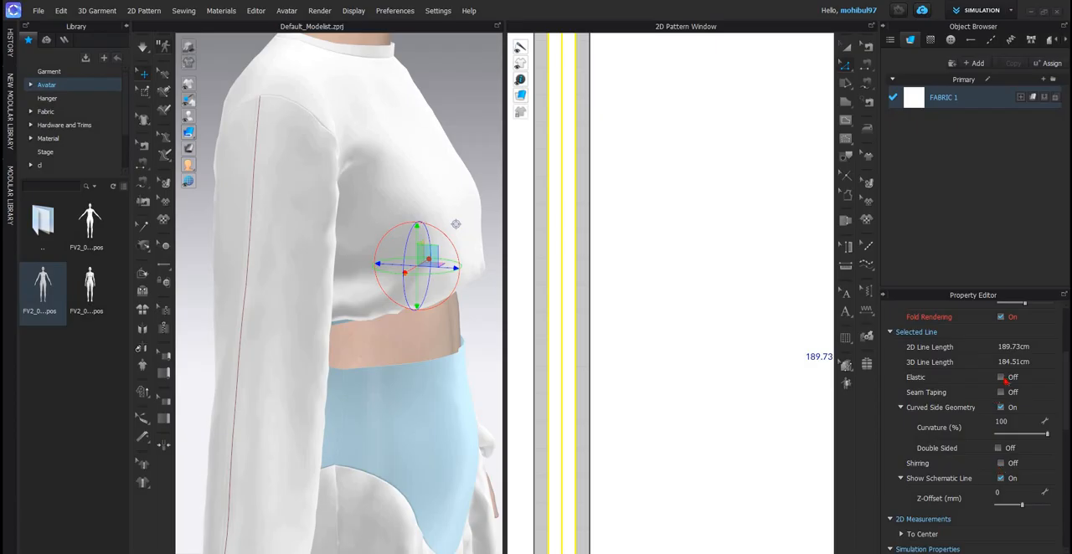
{"action": "left_click", "coordinate": [999, 376]}
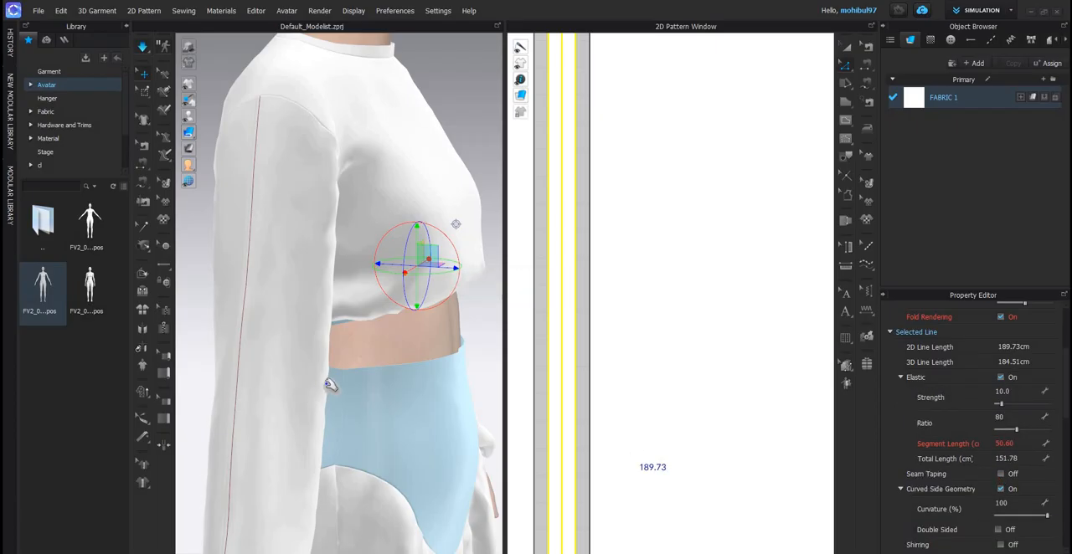
- Simulate the garment and inspect the gathering along the sleeve's elastic strip from the side
{"action": "scroll", "coordinate": [187, 385], "scroll_direction": "down", "scroll_amount": 5}
{"action": "right_click_drag", "start_coordinate": [186, 385], "coordinate": [354, 318]}
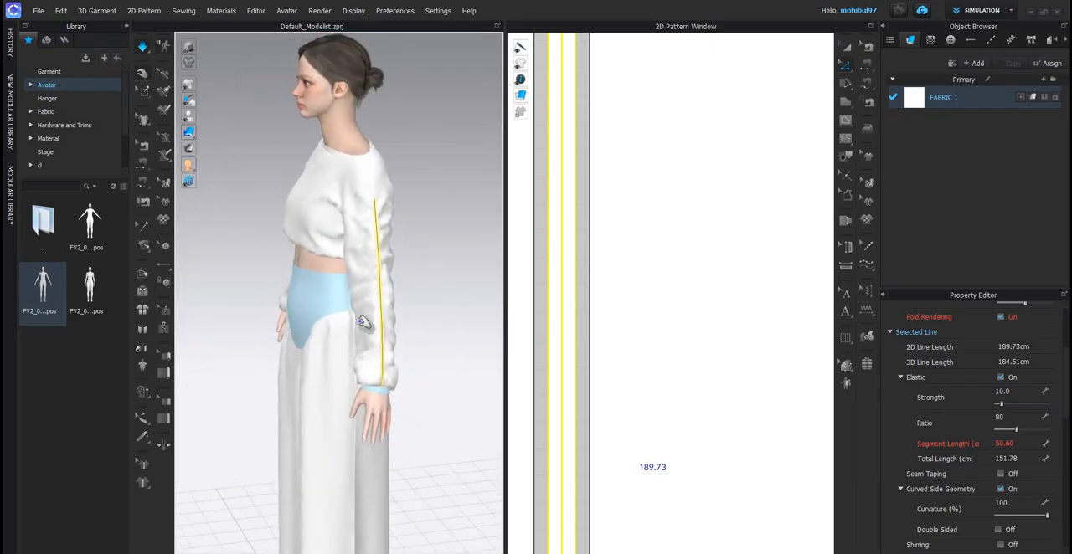
{"action": "left_click", "coordinate": [374, 325]}
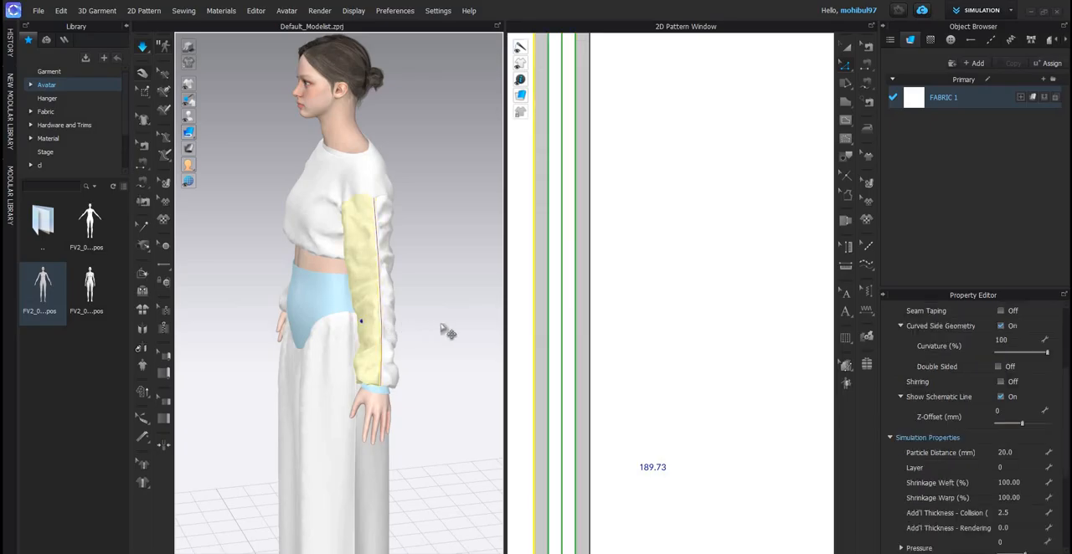
{"action": "left_click", "coordinate": [627, 371]}
{"action": "scroll", "coordinate": [628, 371], "scroll_direction": "down", "scroll_amount": 3}
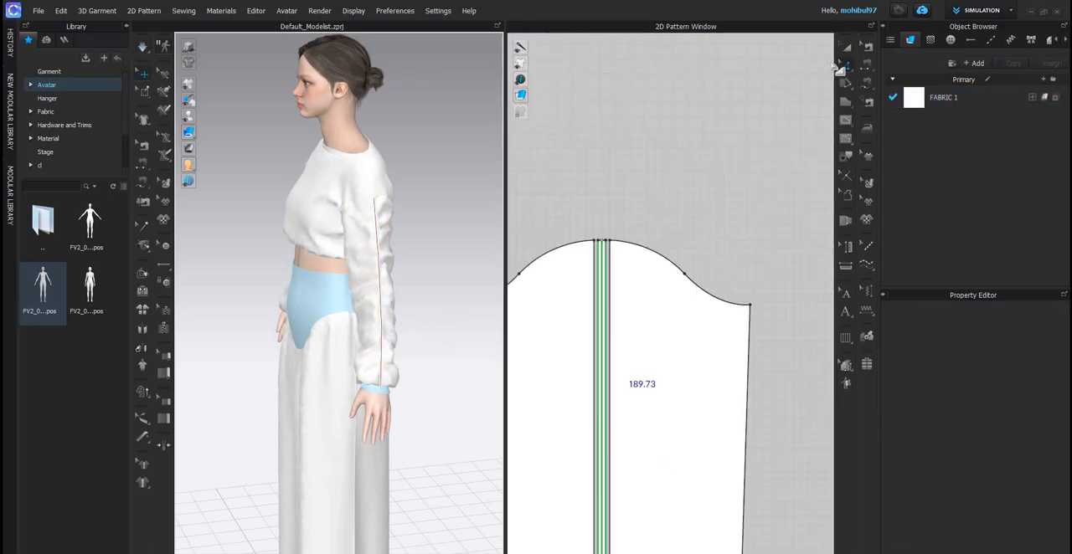
- Set the particle distance of the gathered sleeve's two side panels to 3 mm
{"action": "left_click", "coordinate": [846, 48]}
{"action": "left_click", "coordinate": [585, 368]}
{"action": "scroll", "coordinate": [625, 357], "scroll_direction": "up", "scroll_amount": 5}
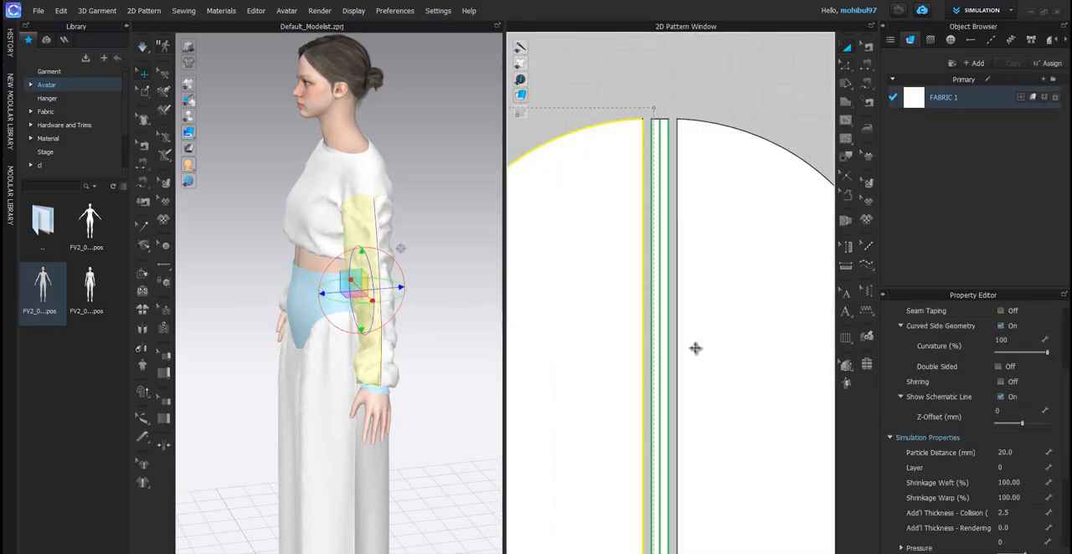
{"action": "left_click", "coordinate": [665, 351], "text": "shift"}
{"action": "left_click", "coordinate": [708, 347], "text": "shift"}
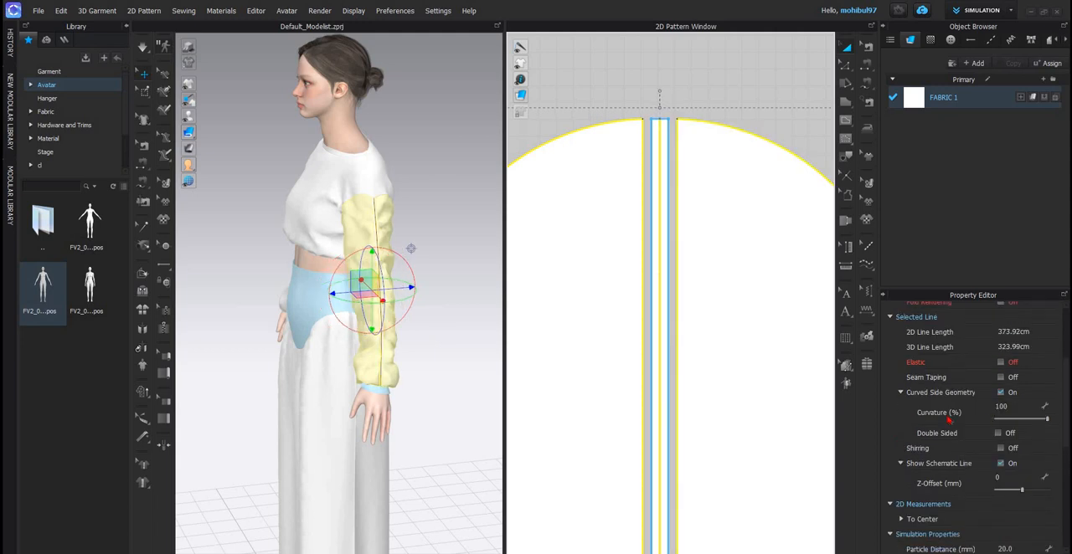
{"action": "left_click", "coordinate": [689, 376]}
{"action": "scroll", "coordinate": [629, 359], "scroll_direction": "up", "scroll_amount": 5}
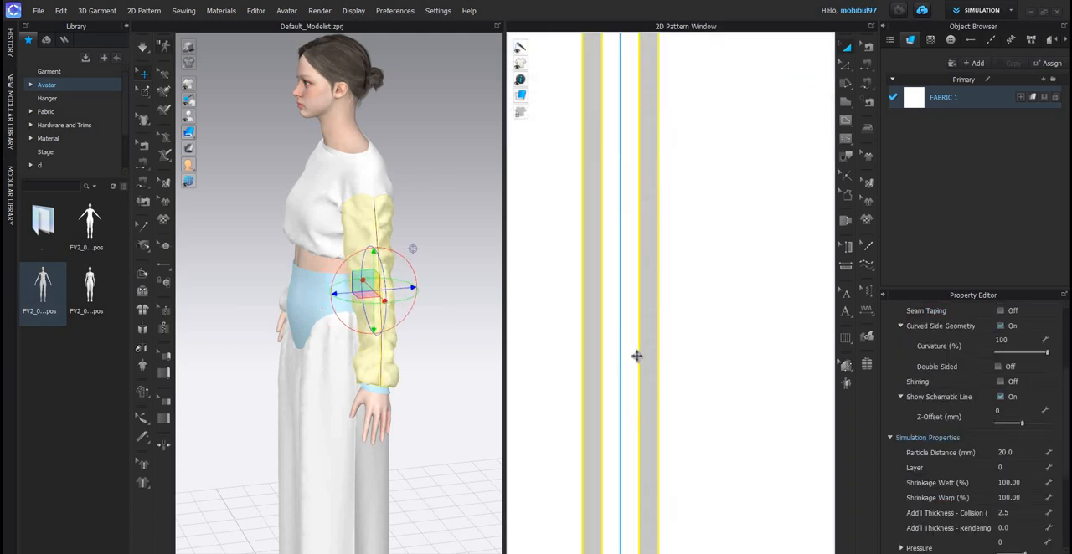
{"action": "left_click", "coordinate": [630, 356], "text": "shift"}
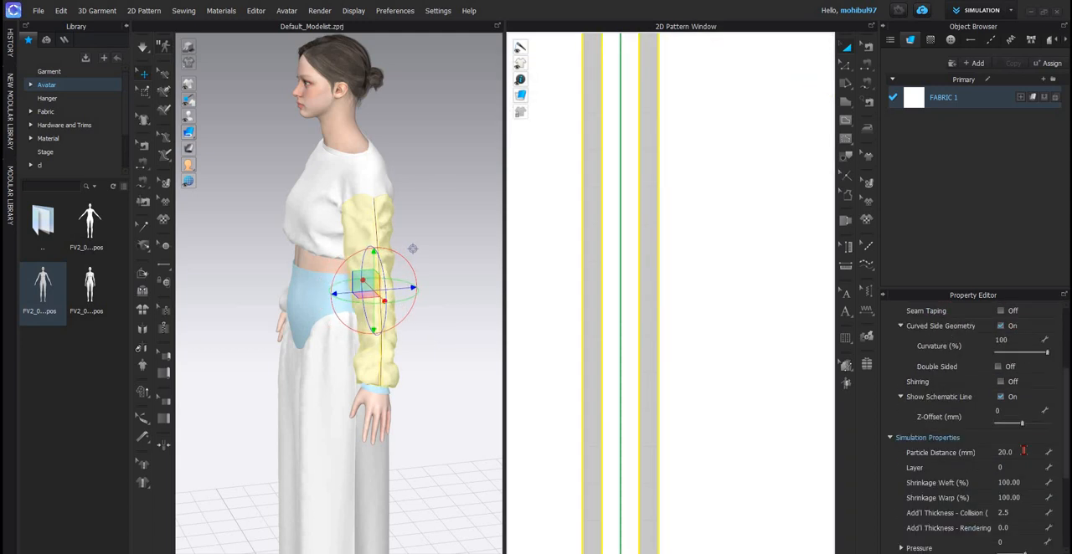
{"action": "left_click", "coordinate": [1023, 452]}
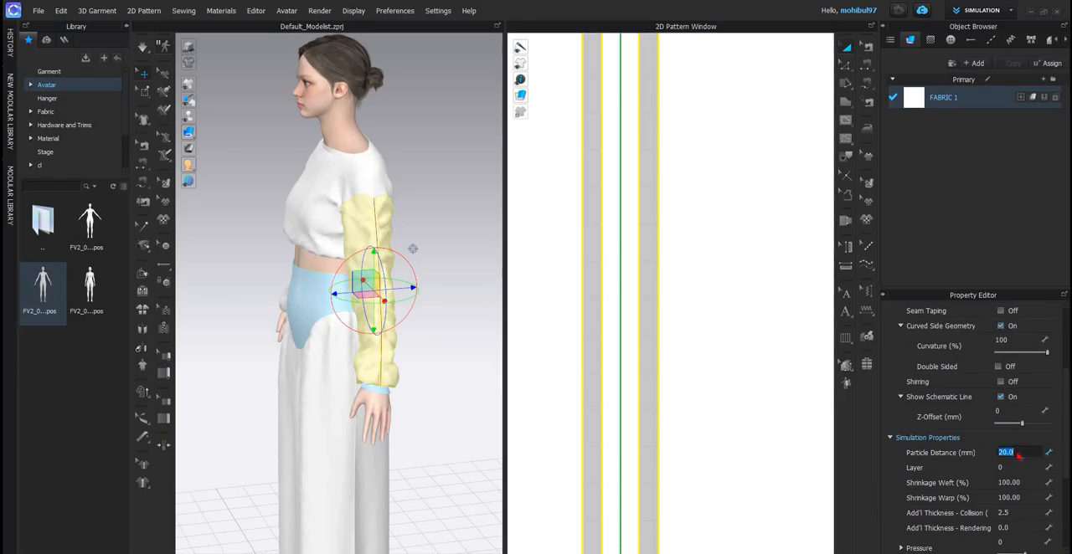
{"action": "key", "text": "Return"}
{"action": "key", "text": "Return"}
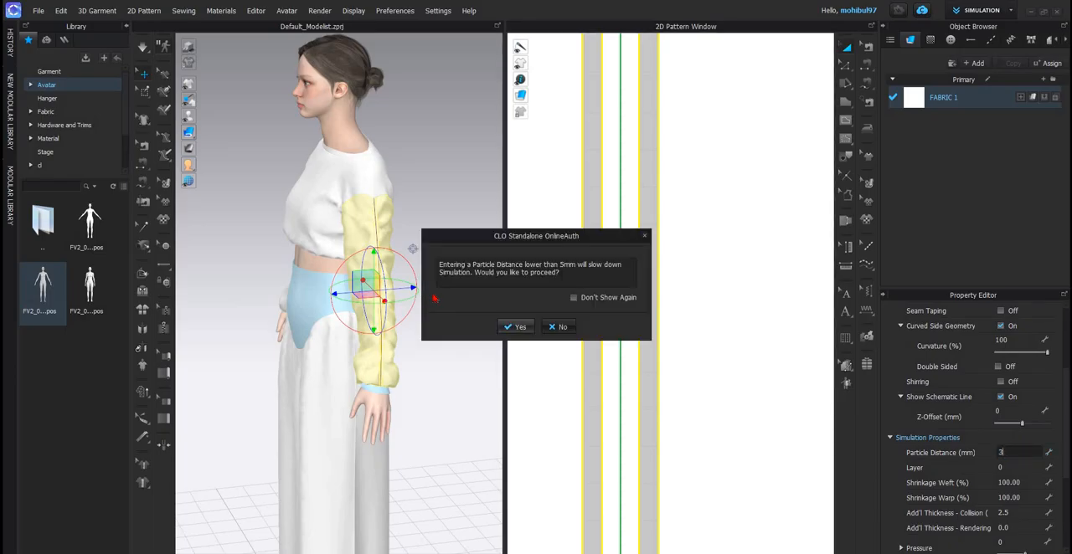
{"action": "left_click", "coordinate": [444, 295]}
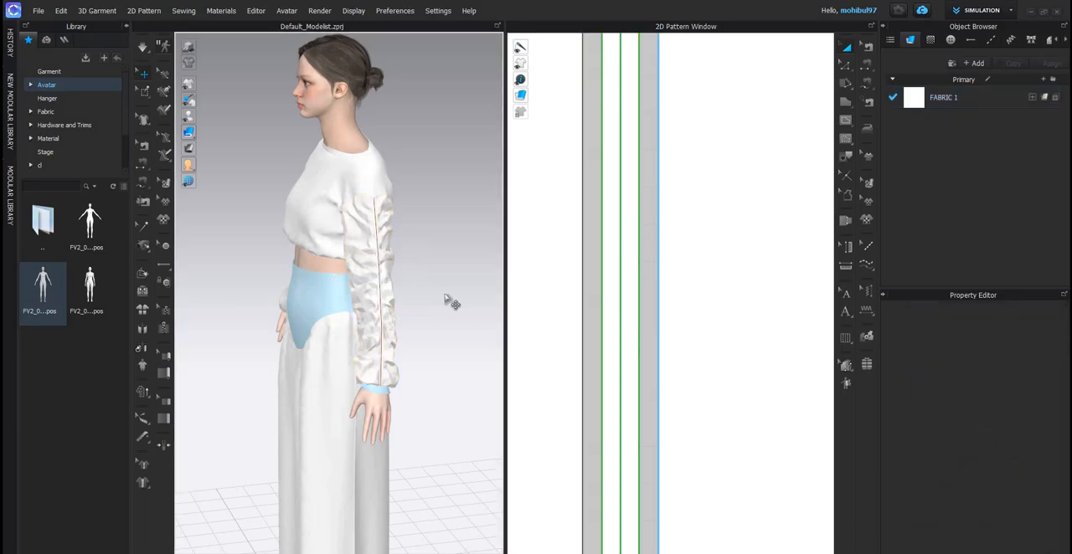
- Simulate the garment and inspect the refined gathers along the elastic strip of the sleeve up close
{"action": "key", "text": "space"}
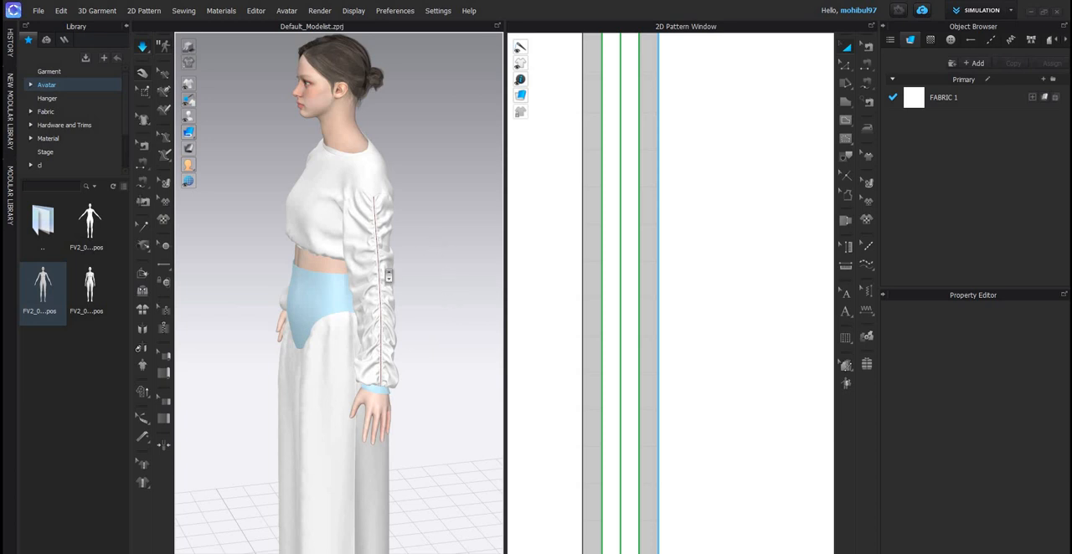
{"action": "scroll", "coordinate": [390, 277], "scroll_direction": "up", "scroll_amount": 5}
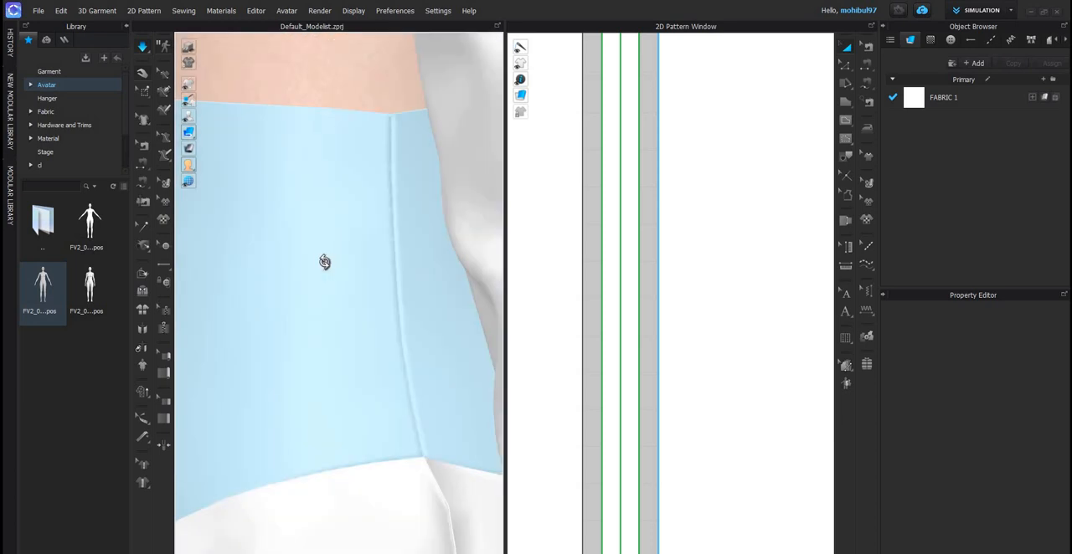
{"action": "scroll", "coordinate": [326, 262], "scroll_direction": "up", "scroll_amount": 2}
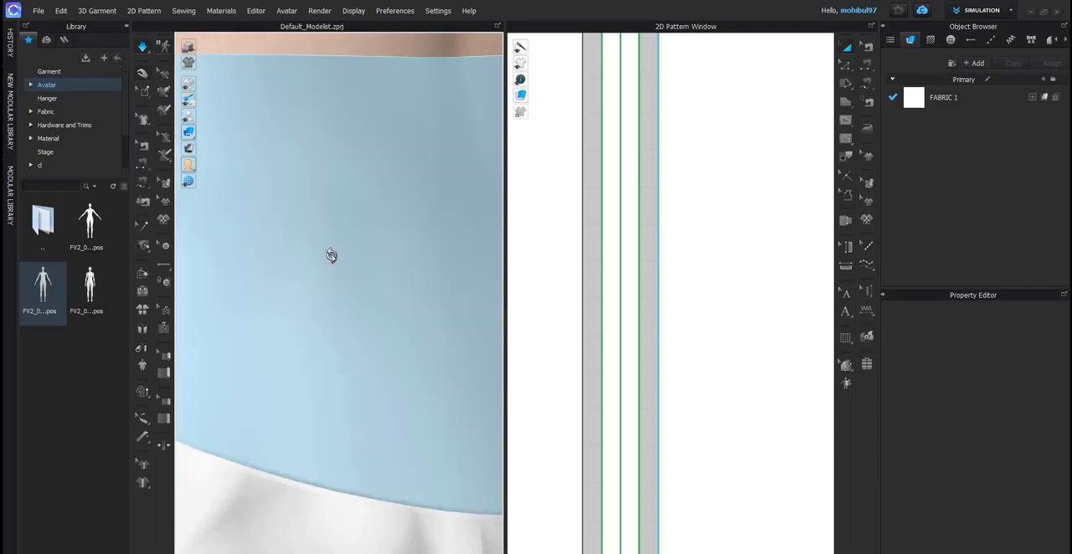
{"action": "scroll", "coordinate": [369, 256], "scroll_direction": "down", "scroll_amount": 5}
{"action": "right_click_drag", "start_coordinate": [331, 255], "coordinate": [381, 266]}
{"action": "scroll", "coordinate": [375, 274], "scroll_direction": "up", "scroll_amount": 2}
{"action": "scroll", "coordinate": [417, 282], "scroll_direction": "down", "scroll_amount": 3}
{"action": "scroll", "coordinate": [399, 245], "scroll_direction": "down", "scroll_amount": 3}
{"action": "scroll", "coordinate": [374, 255], "scroll_direction": "up", "scroll_amount": 1}
{"action": "scroll", "coordinate": [351, 260], "scroll_direction": "down", "scroll_amount": 3}
{"action": "scroll", "coordinate": [376, 263], "scroll_direction": "up", "scroll_amount": 3}
{"action": "scroll", "coordinate": [381, 267], "scroll_direction": "up", "scroll_amount": 2}
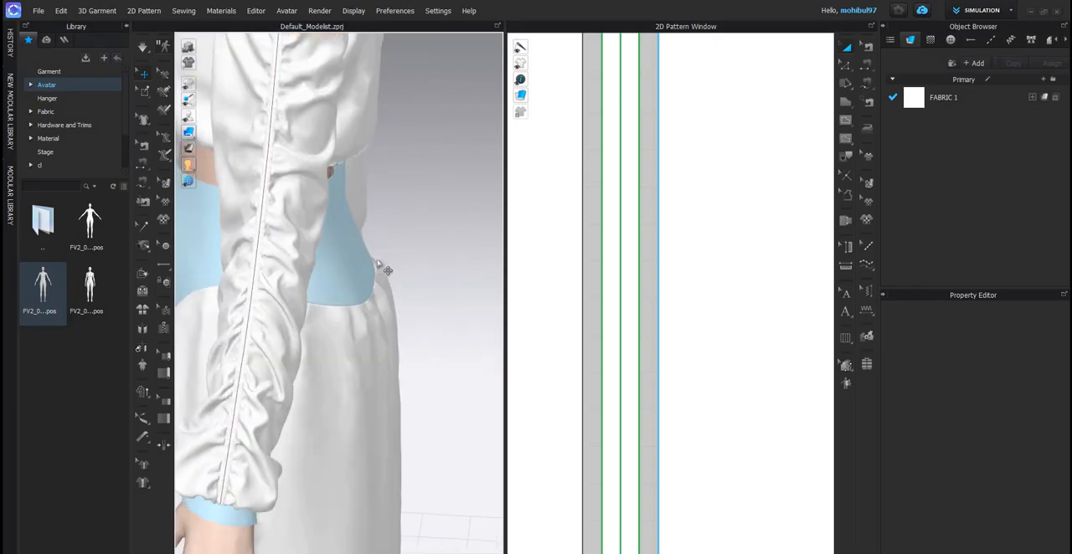
{"action": "scroll", "coordinate": [380, 266], "scroll_direction": "up", "scroll_amount": 3}
{"action": "scroll", "coordinate": [381, 268], "scroll_direction": "down", "scroll_amount": 5}
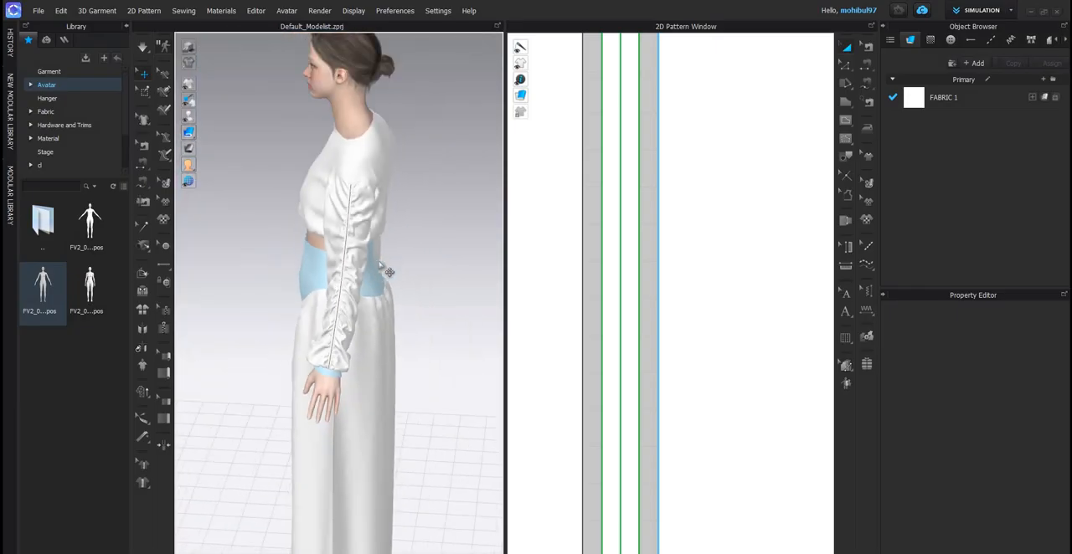
{"action": "scroll", "coordinate": [419, 260], "scroll_direction": "down", "scroll_amount": 3}
- View the garment from the front and compare it with the green set in the reference image dcds.png
{"action": "right_click_drag", "start_coordinate": [426, 258], "coordinate": [283, 254]}
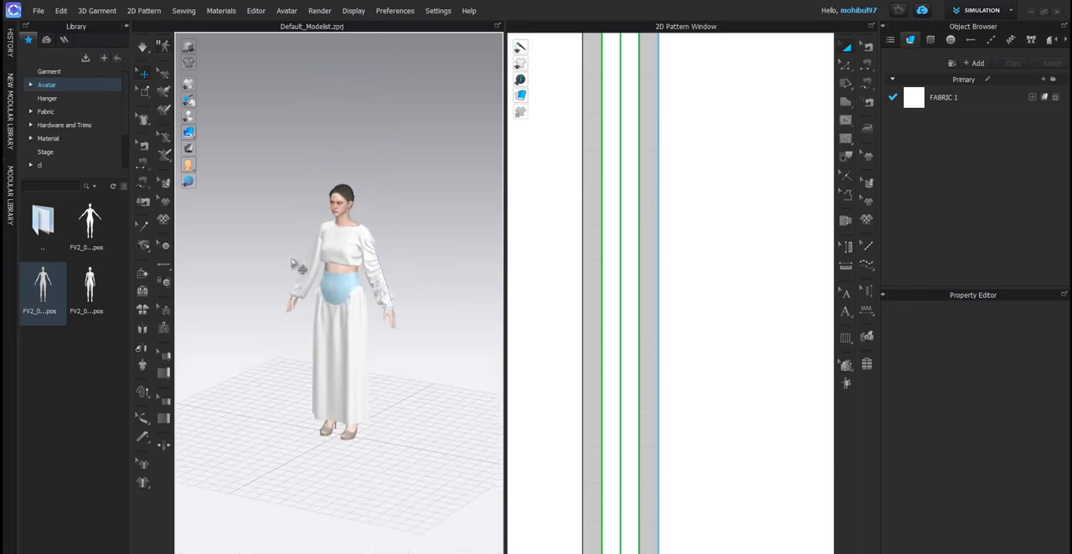
{"action": "scroll", "coordinate": [283, 254], "scroll_direction": "up", "scroll_amount": 4}
{"action": "scroll", "coordinate": [384, 373], "scroll_direction": "up", "scroll_amount": 3}
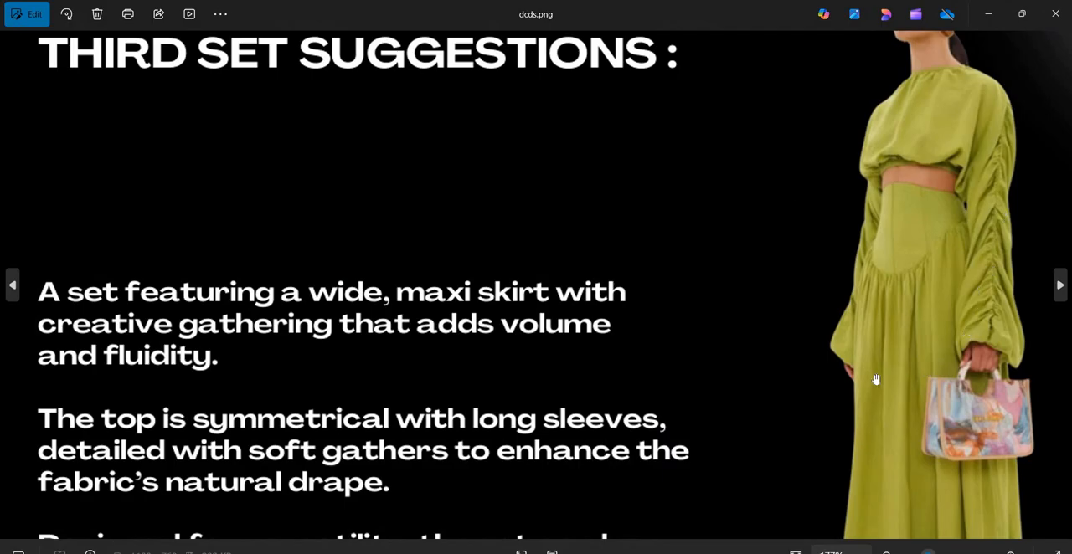
{"action": "scroll", "coordinate": [837, 209], "scroll_direction": "down", "scroll_amount": 3}
{"action": "scroll", "coordinate": [921, 201], "scroll_direction": "up", "scroll_amount": 3}
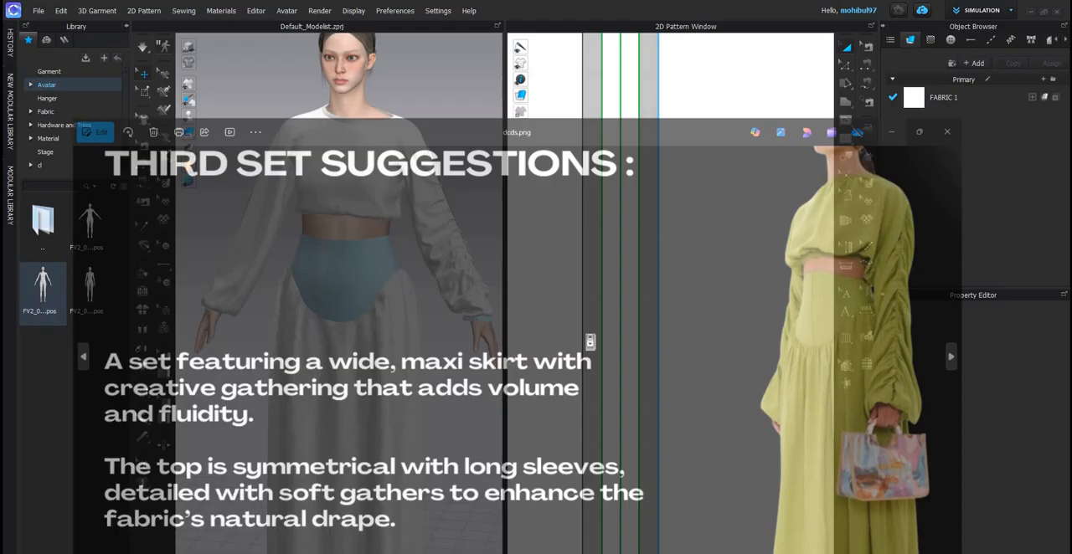
- Set the particle distance of the gathered sleeve's narrow centre strip to 20 mm
{"action": "scroll", "coordinate": [593, 240], "scroll_direction": "down", "scroll_amount": 3}
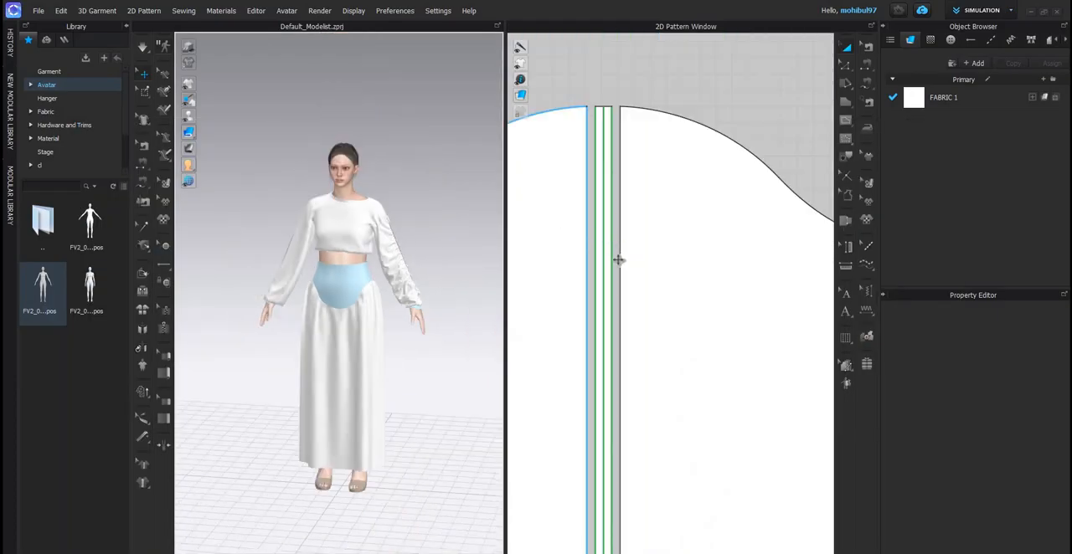
{"action": "scroll", "coordinate": [605, 260], "scroll_direction": "up", "scroll_amount": 4}
{"action": "left_click", "coordinate": [604, 260]}
{"action": "scroll", "coordinate": [1019, 411], "scroll_direction": "down", "scroll_amount": 3}
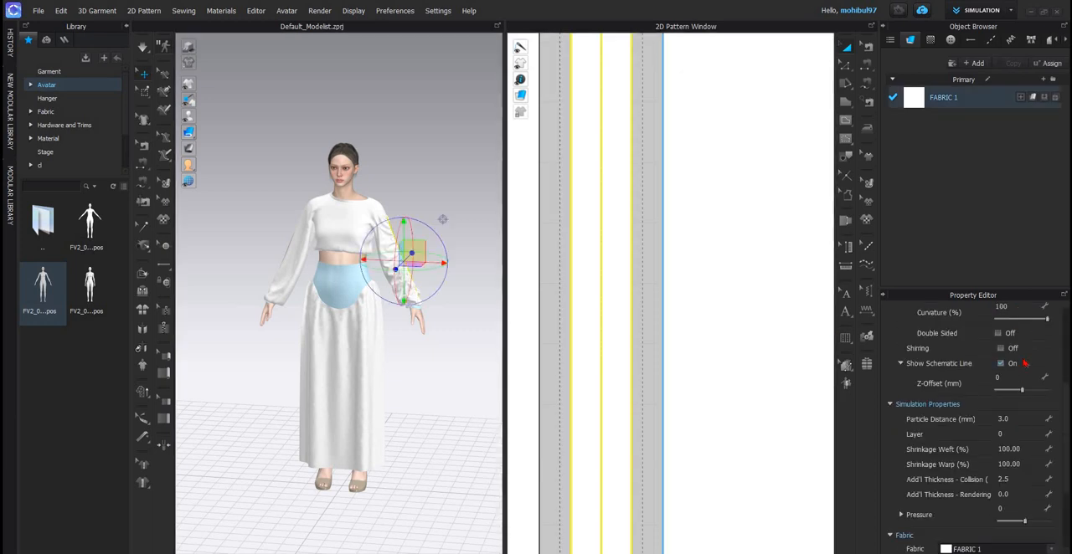
{"action": "scroll", "coordinate": [1023, 357], "scroll_direction": "down", "scroll_amount": 2}
{"action": "left_click", "coordinate": [1021, 350]}
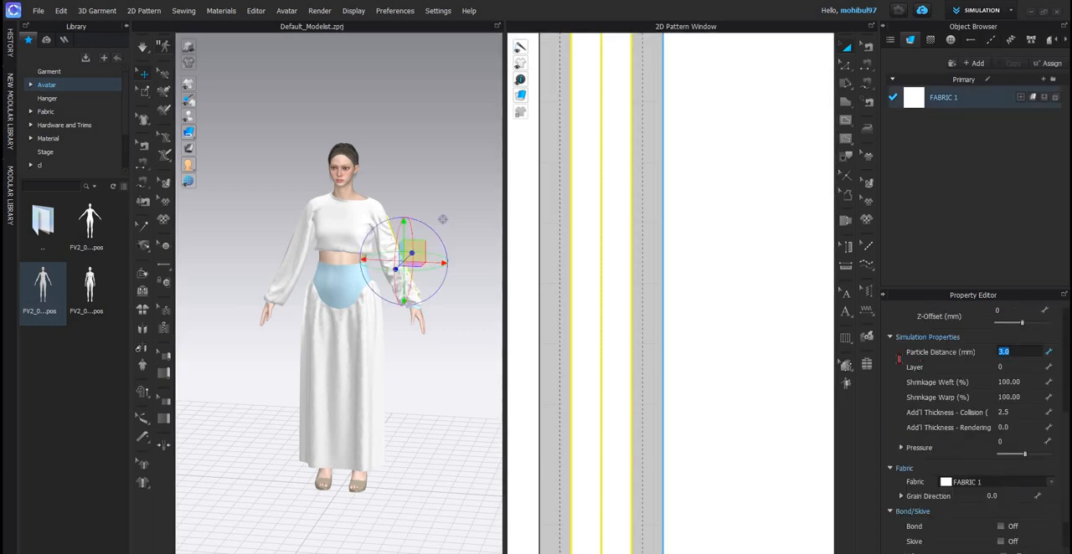
{"action": "type", "text": "20"}
{"action": "key", "text": "Return"}
- Turn on Elastic for the two long edges and the centre line of the other sleeve's narrow strip
{"action": "scroll", "coordinate": [678, 301], "scroll_direction": "down", "scroll_amount": 4}
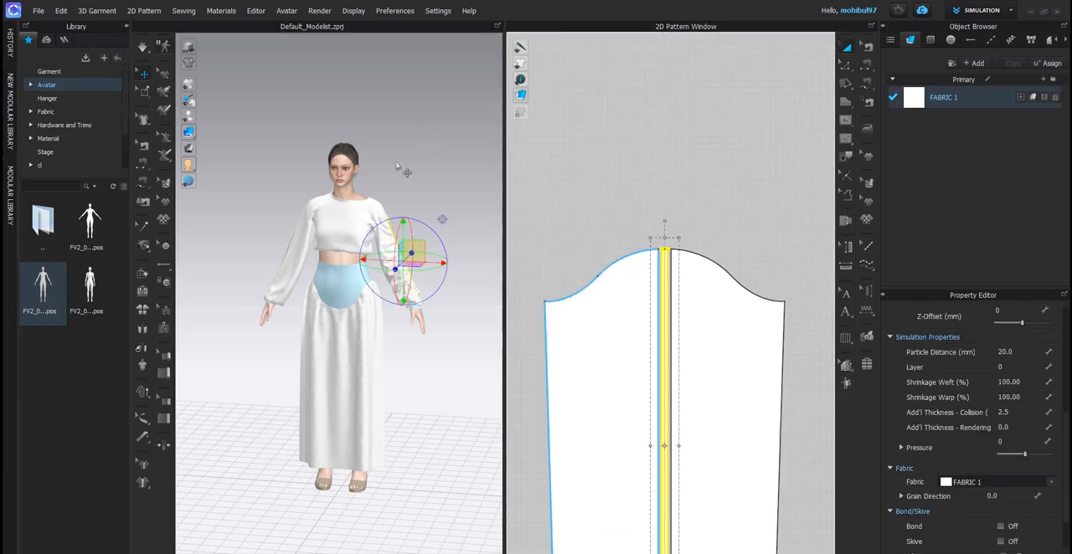
{"action": "scroll", "coordinate": [398, 167], "scroll_direction": "up", "scroll_amount": 4}
{"action": "middle_click_drag", "start_coordinate": [676, 327], "coordinate": [727, 222]}
{"action": "left_click", "coordinate": [636, 191]}
{"action": "scroll", "coordinate": [712, 292], "scroll_direction": "down", "scroll_amount": 5}
{"action": "left_click", "coordinate": [848, 69]}
{"action": "scroll", "coordinate": [752, 228], "scroll_direction": "up", "scroll_amount": 5}
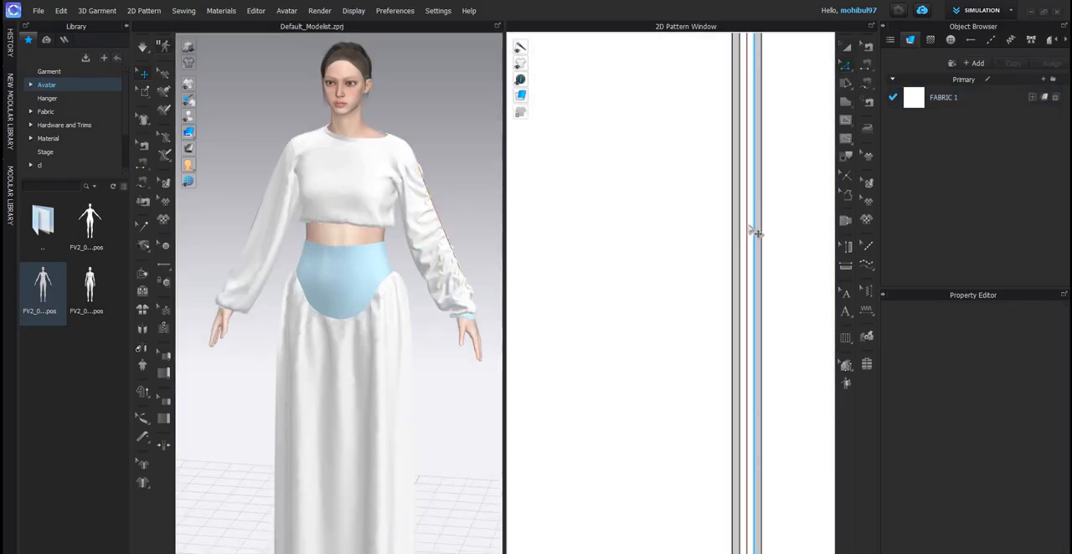
{"action": "left_click", "coordinate": [756, 233]}
{"action": "scroll", "coordinate": [735, 234], "scroll_direction": "up", "scroll_amount": 3}
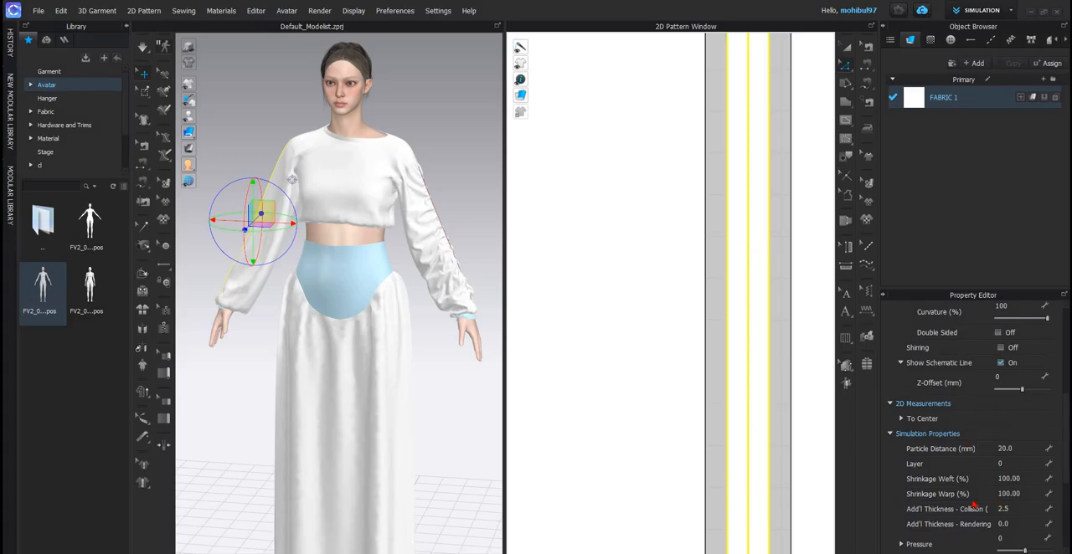
{"action": "scroll", "coordinate": [974, 503], "scroll_direction": "down", "scroll_amount": 2}
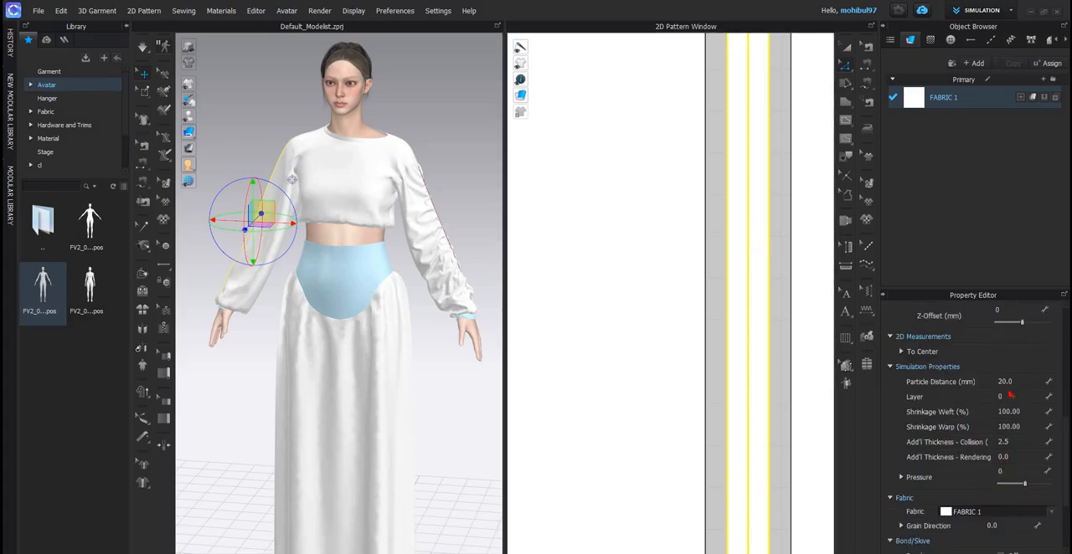
{"action": "scroll", "coordinate": [974, 498], "scroll_direction": "down", "scroll_amount": 1}
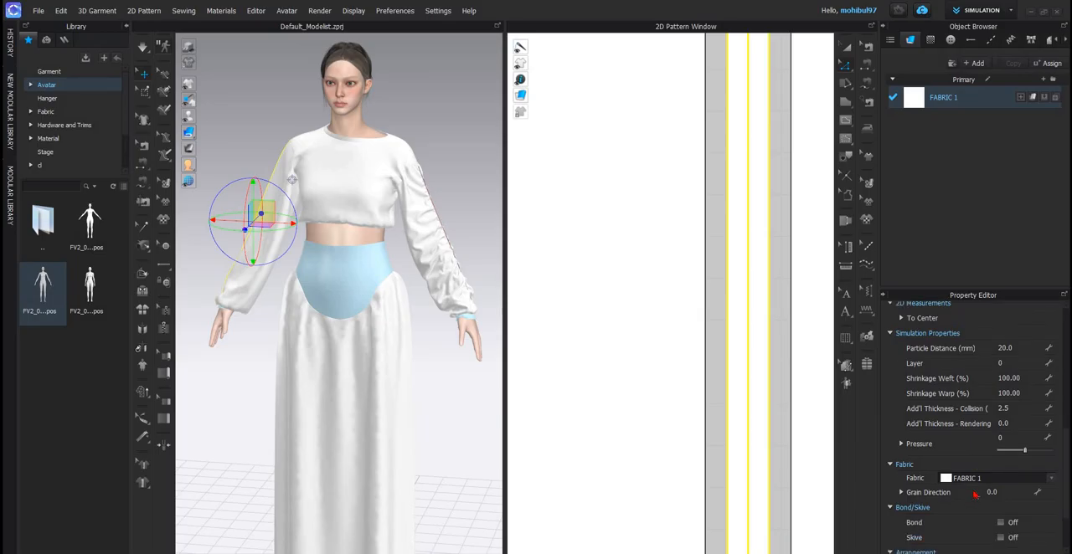
{"action": "scroll", "coordinate": [998, 467], "scroll_direction": "down", "scroll_amount": 2}
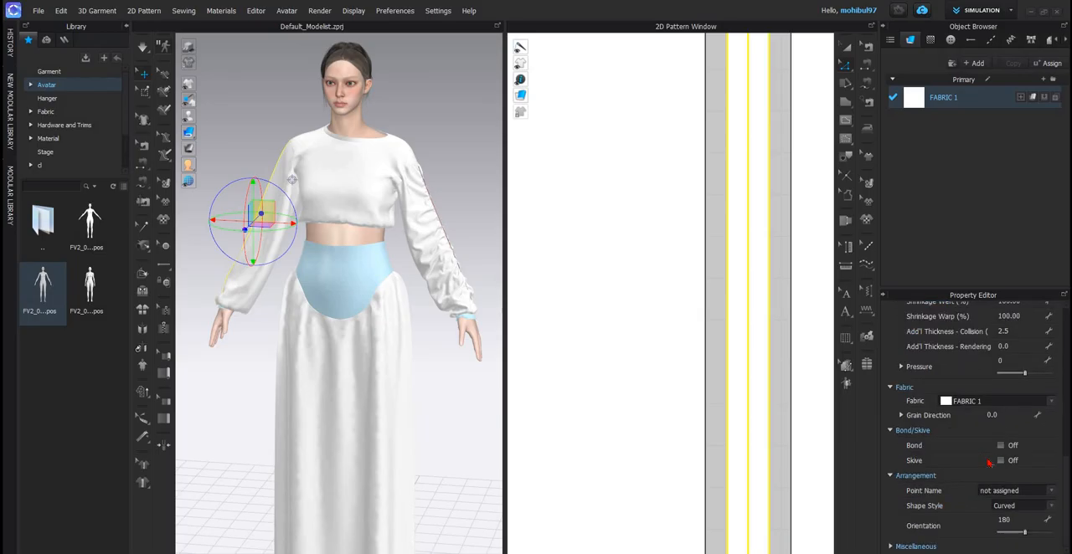
{"action": "scroll", "coordinate": [983, 471], "scroll_direction": "up", "scroll_amount": 2}
{"action": "scroll", "coordinate": [984, 473], "scroll_direction": "up", "scroll_amount": 3}
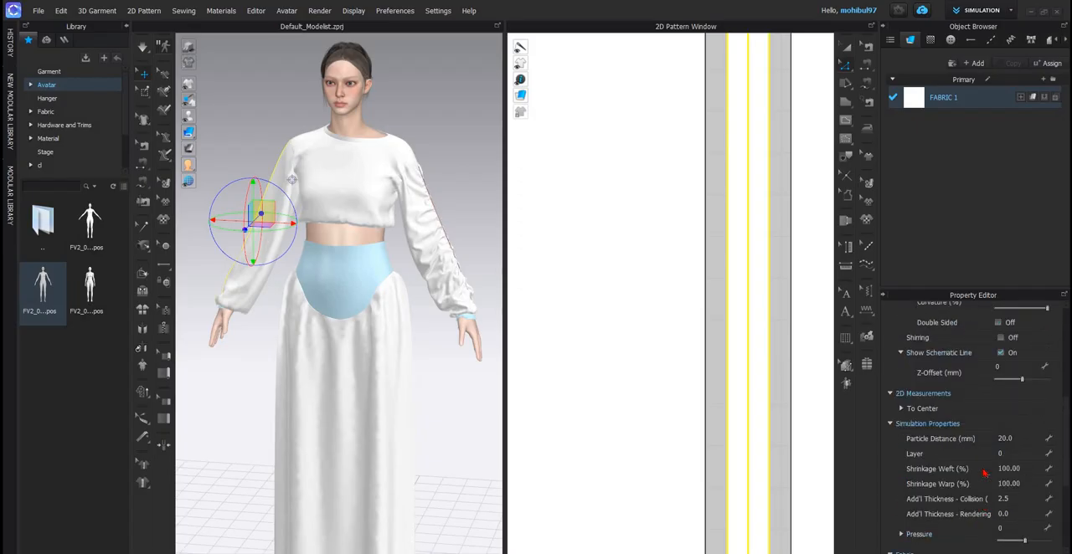
{"action": "scroll", "coordinate": [985, 474], "scroll_direction": "up", "scroll_amount": 3}
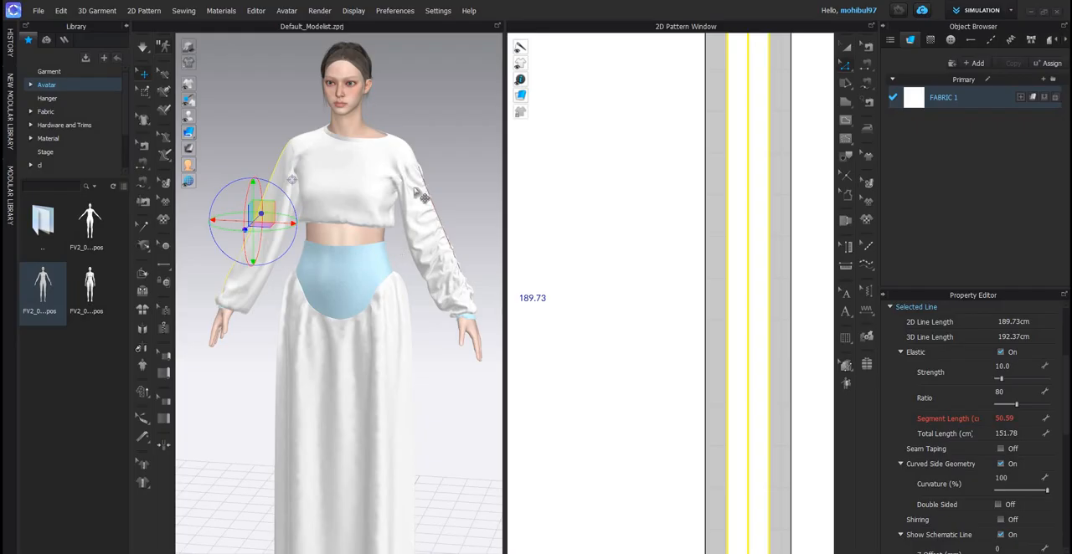
{"action": "left_click", "coordinate": [446, 165]}
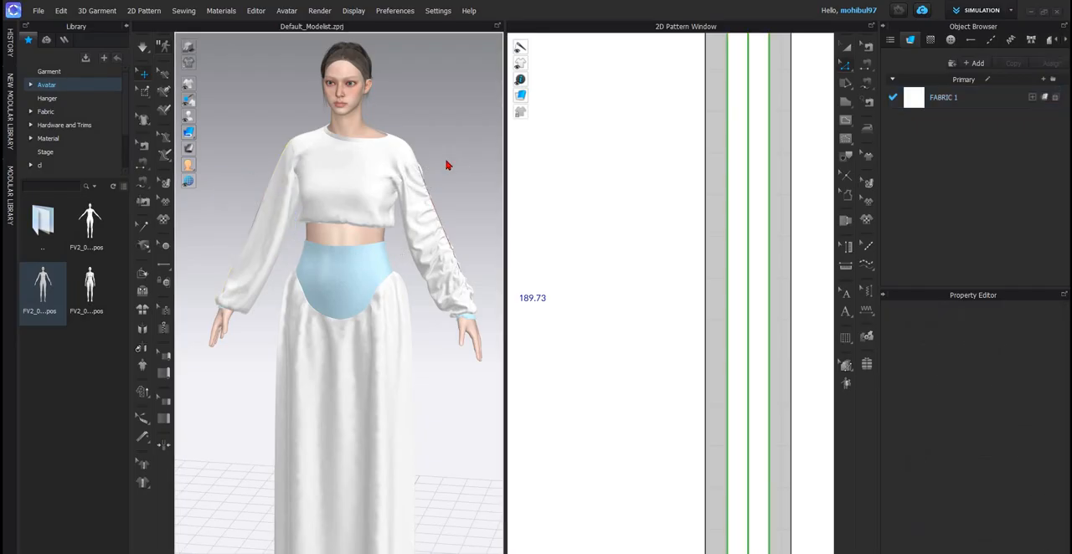
- Simulate the garment, adjust the fabric at the gathered sleeve's upper part, and inspect the gathering on the second sleeve
{"action": "key", "text": "space"}
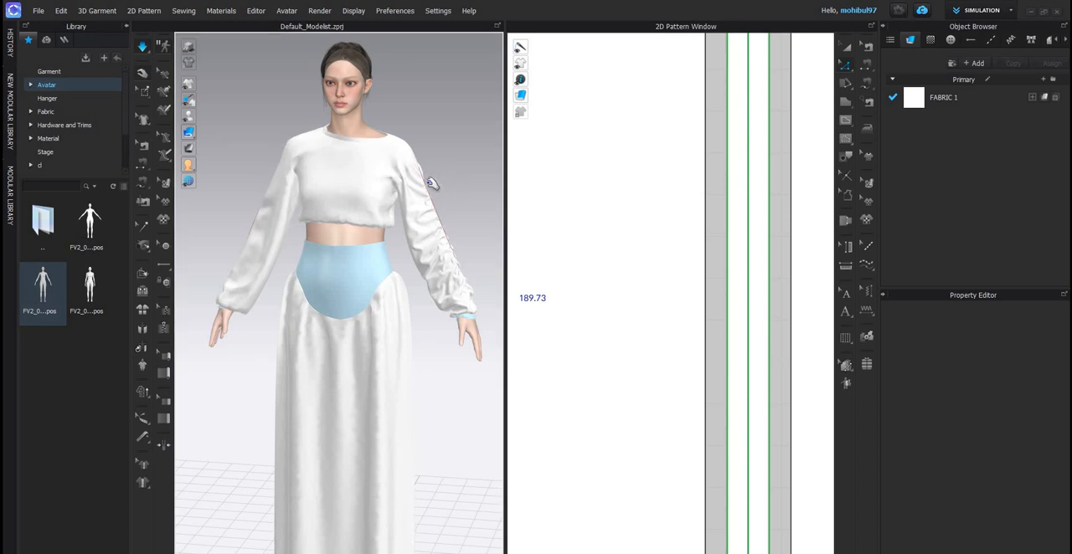
{"action": "left_click_drag", "start_coordinate": [425, 186], "coordinate": [414, 194]}
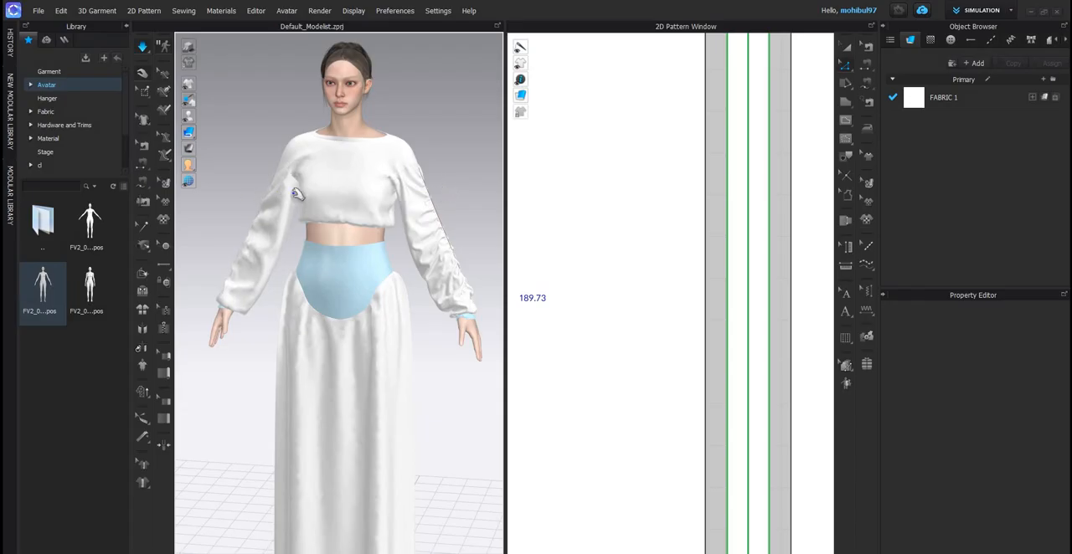
{"action": "right_click_drag", "start_coordinate": [305, 206], "coordinate": [359, 230]}
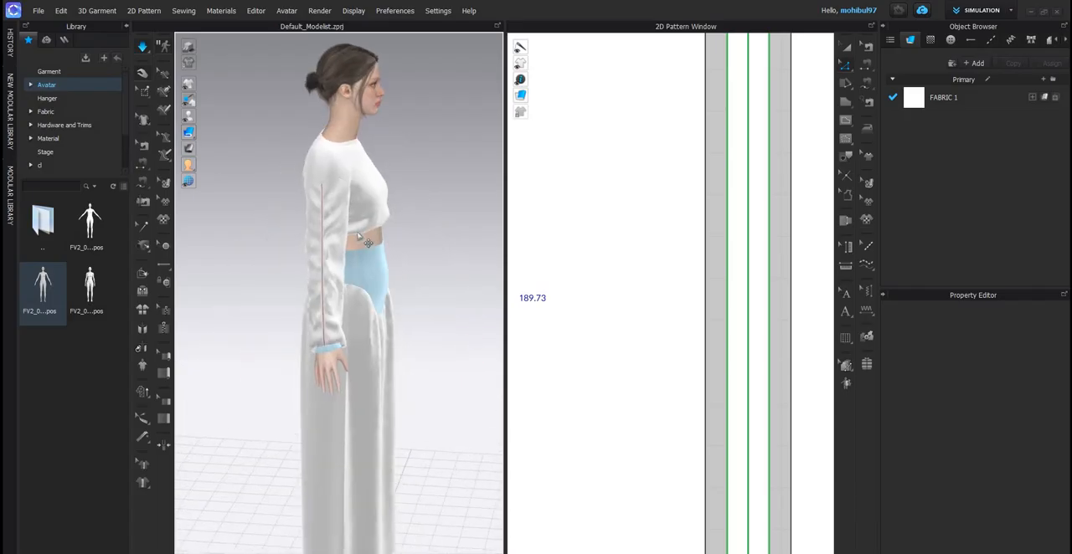
{"action": "key", "text": "space"}
{"action": "scroll", "coordinate": [385, 272], "scroll_direction": "down", "scroll_amount": 4}
{"action": "right_click_drag", "start_coordinate": [386, 272], "coordinate": [543, 317]}
{"action": "key", "text": "2"}
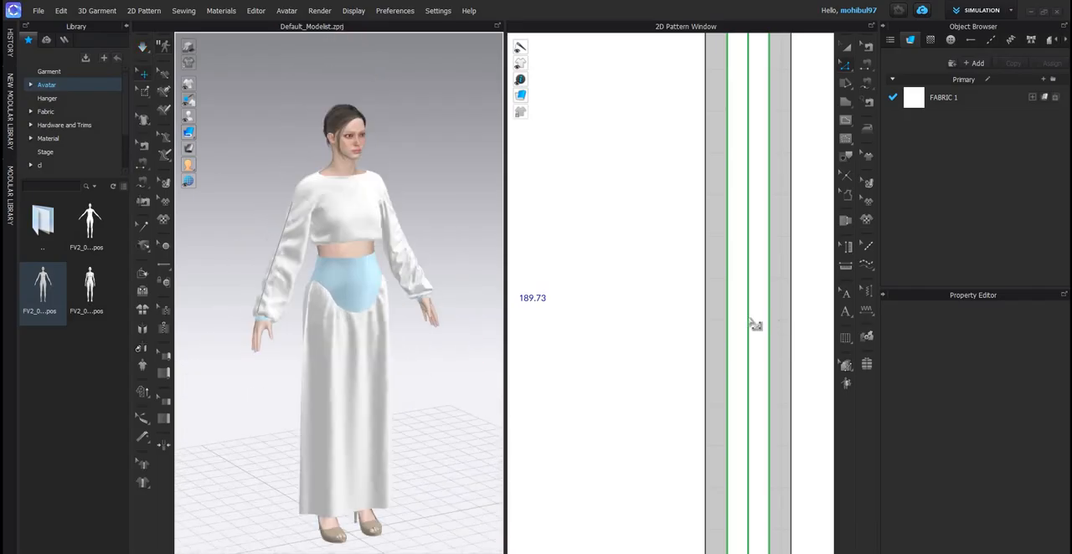
- Draw a slightly slanted internal line about 13.2 cm long from the front waist yoke's upper edge to its curved lower edge
{"action": "scroll", "coordinate": [644, 258], "scroll_direction": "down", "scroll_amount": 8}
{"action": "scroll", "coordinate": [606, 320], "scroll_direction": "up", "scroll_amount": 5}
{"action": "middle_click_drag", "start_coordinate": [605, 319], "coordinate": [706, 221]}
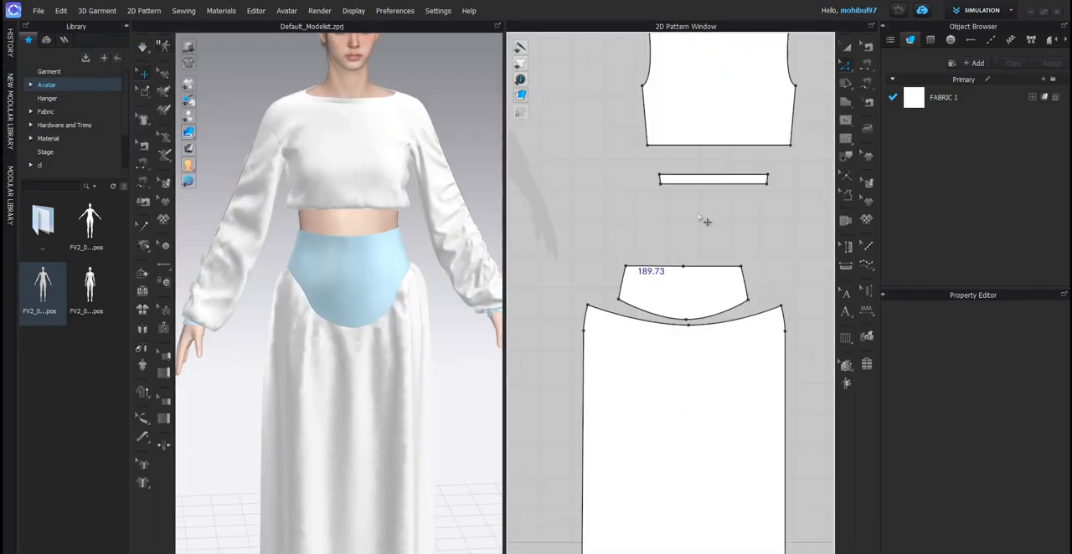
{"action": "scroll", "coordinate": [595, 217], "scroll_direction": "up", "scroll_amount": 2}
{"action": "middle_click_drag", "start_coordinate": [595, 217], "coordinate": [809, 165]}
{"action": "scroll", "coordinate": [535, 183], "scroll_direction": "down", "scroll_amount": 4}
{"action": "middle_click_drag", "start_coordinate": [535, 184], "coordinate": [702, 209]}
{"action": "scroll", "coordinate": [702, 209], "scroll_direction": "up", "scroll_amount": 3}
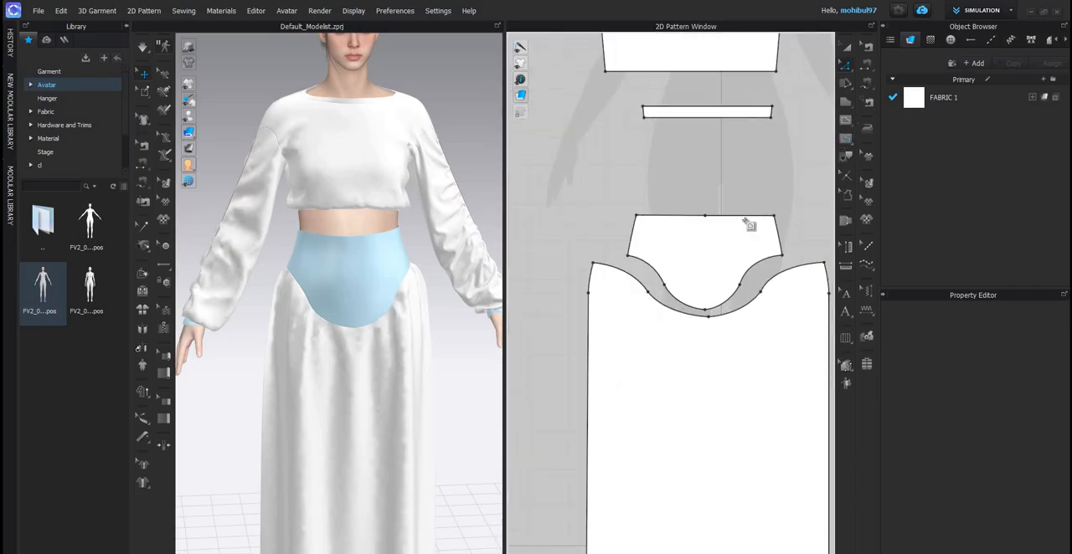
{"action": "scroll", "coordinate": [754, 216], "scroll_direction": "up", "scroll_amount": 4}
{"action": "left_click", "coordinate": [731, 218]}
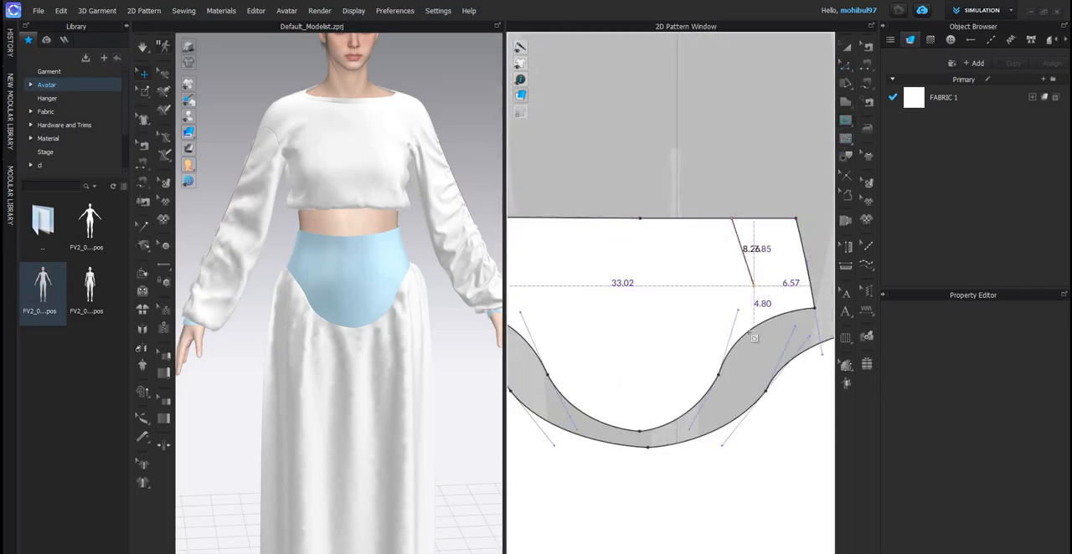
{"action": "left_click", "coordinate": [750, 331]}
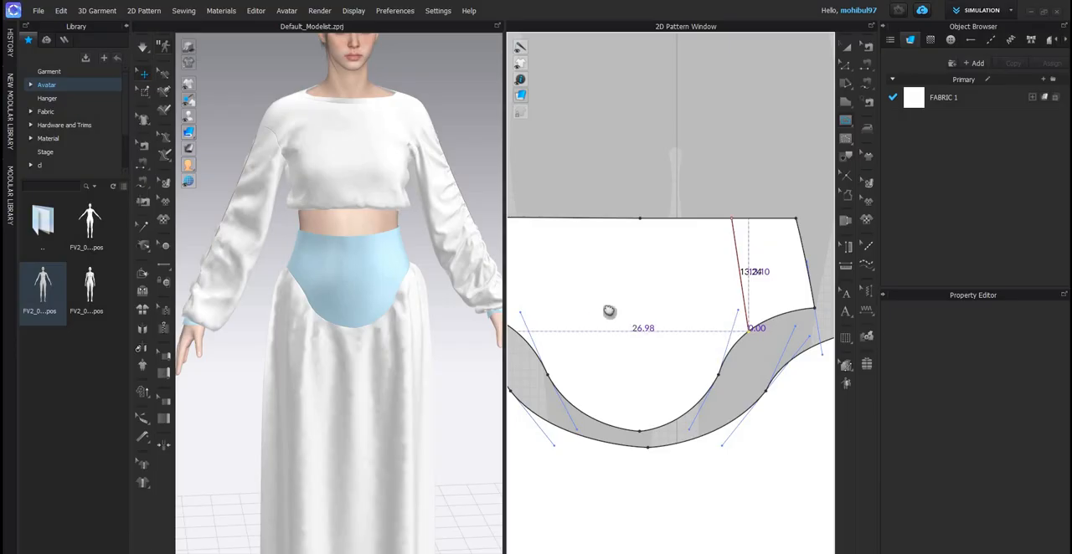
- Copy the slanted internal line of the front waist yoke and paste it mirrored on the yoke's opposite side
{"action": "scroll", "coordinate": [635, 328], "scroll_direction": "down", "scroll_amount": 4}
{"action": "middle_click_drag", "start_coordinate": [594, 311], "coordinate": [664, 288]}
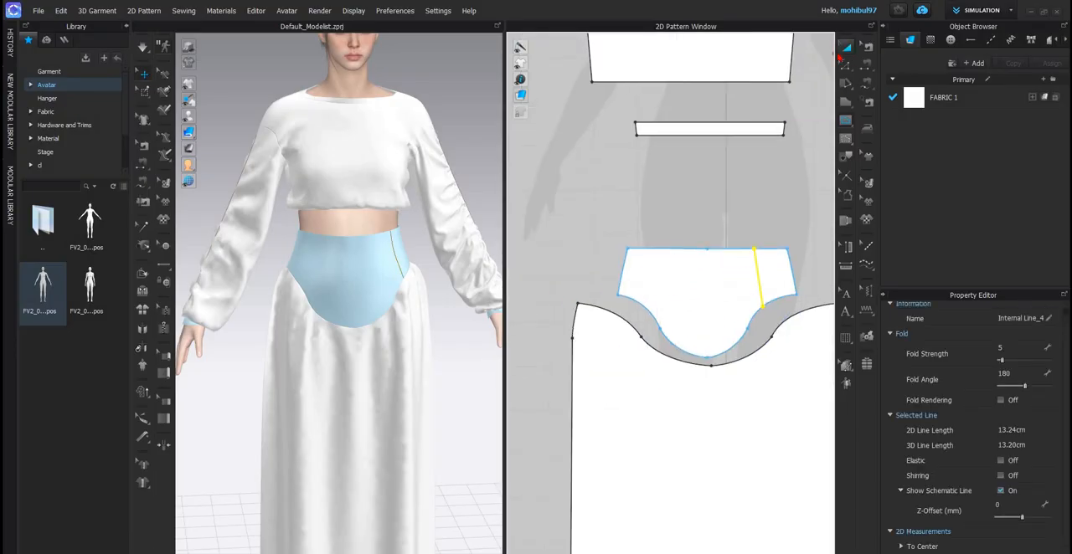
{"action": "left_click", "coordinate": [844, 47]}
{"action": "key", "text": "ctrl+c"}
{"action": "key", "text": "ctrl+r"}
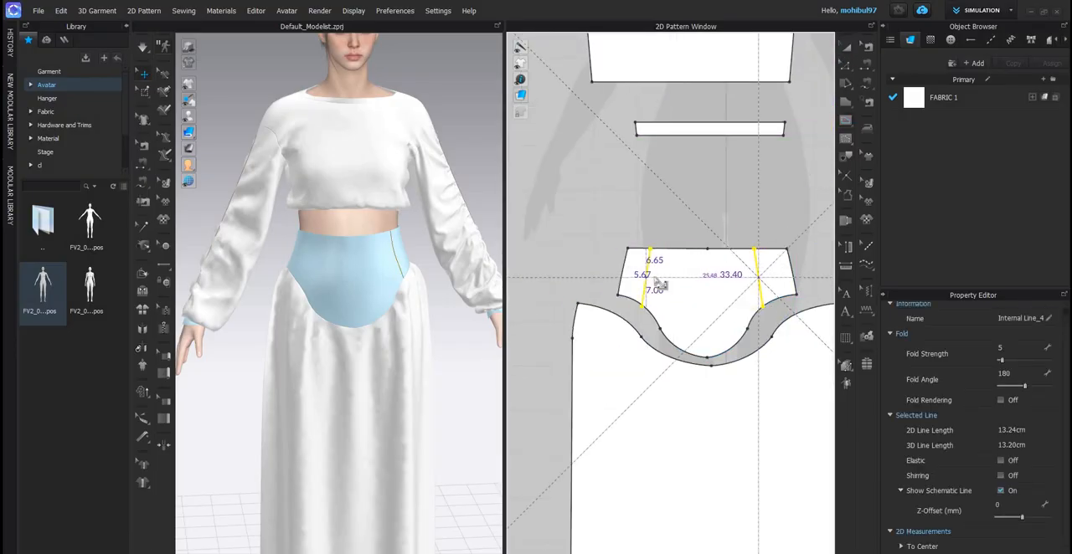
{"action": "scroll", "coordinate": [660, 270], "scroll_direction": "up", "scroll_amount": 3}
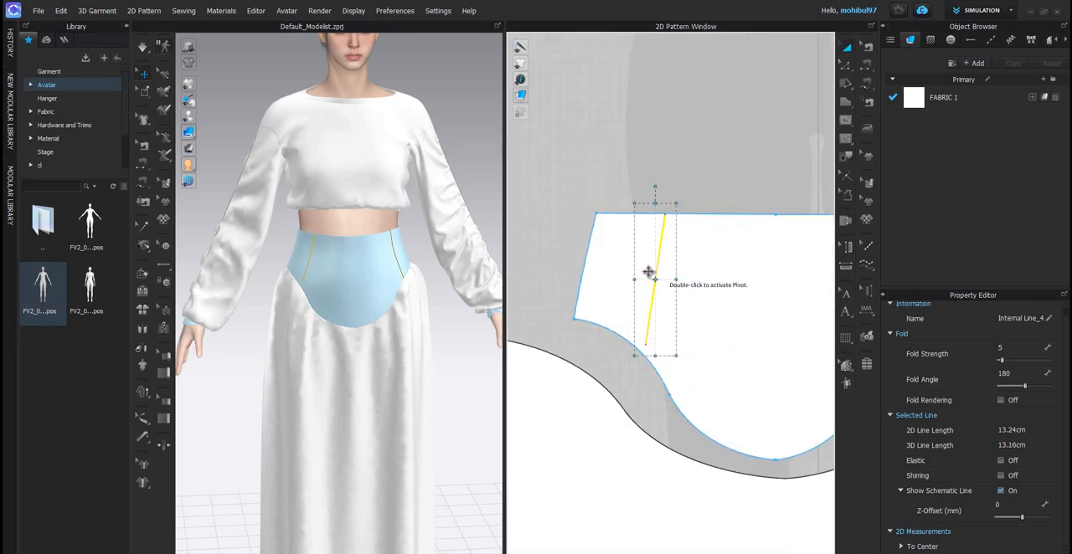
- Shift the mirrored slanted line outward so its ends meet the front yoke's upper edge and curved lower edge
{"action": "left_click", "coordinate": [654, 262]}
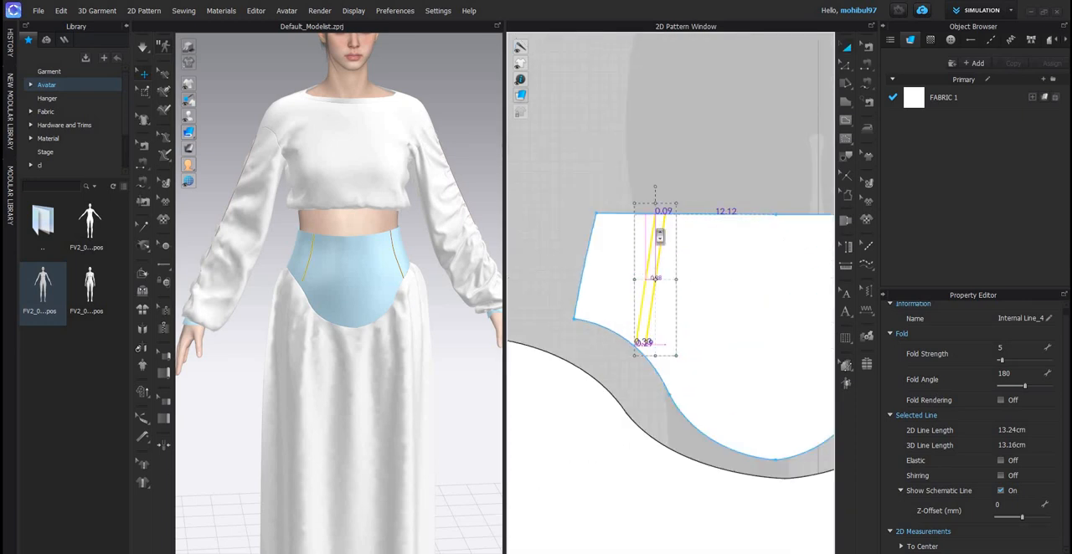
{"action": "left_click_drag", "start_coordinate": [656, 233], "coordinate": [642, 203]}
{"action": "scroll", "coordinate": [649, 228], "scroll_direction": "up", "scroll_amount": 3}
{"action": "scroll", "coordinate": [645, 208], "scroll_direction": "up", "scroll_amount": 3}
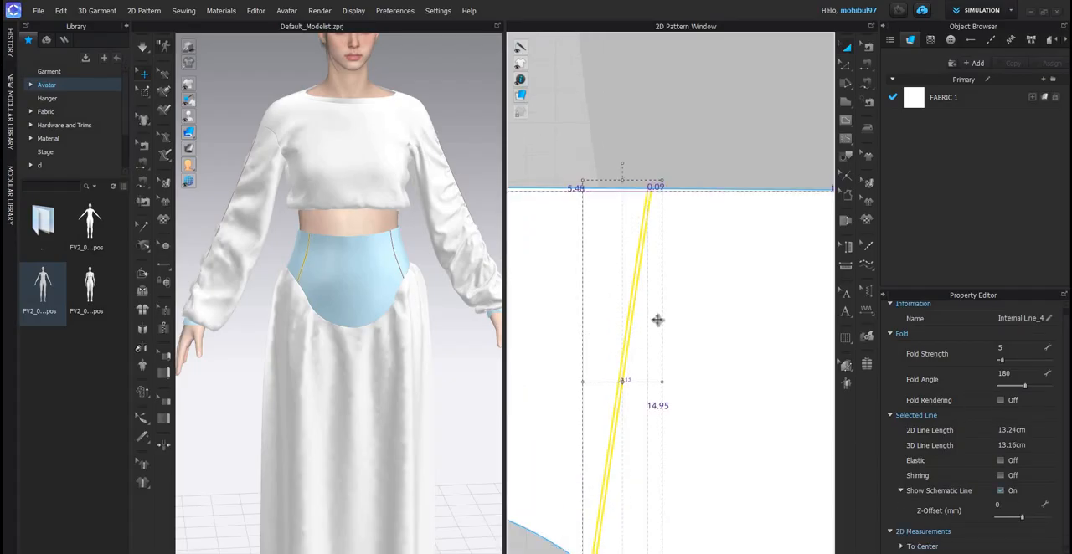
{"action": "scroll", "coordinate": [653, 317], "scroll_direction": "down", "scroll_amount": 3}
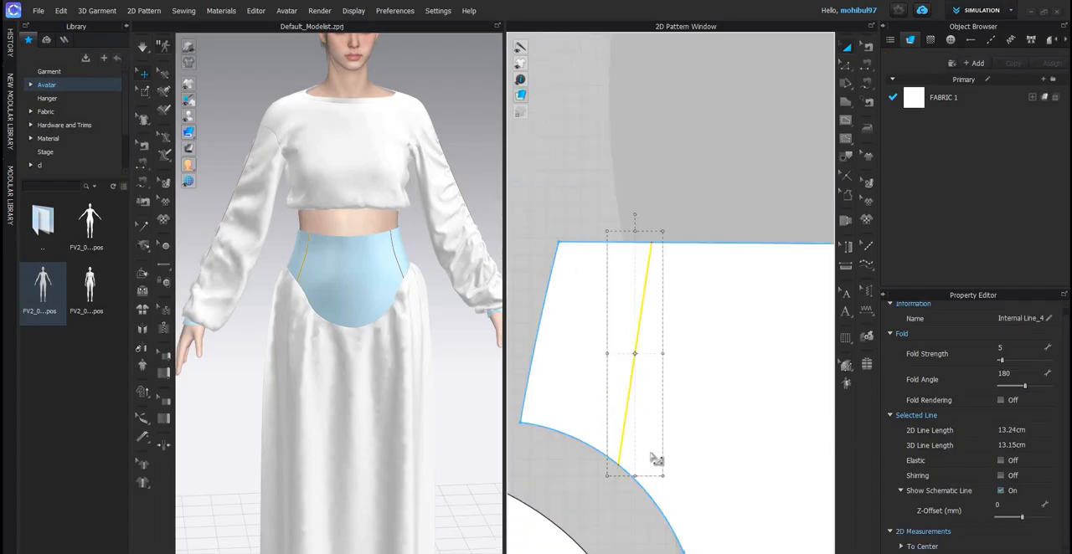
{"action": "key", "text": "z"}
{"action": "scroll", "coordinate": [330, 299], "scroll_direction": "up", "scroll_amount": 3}
{"action": "scroll", "coordinate": [331, 295], "scroll_direction": "down", "scroll_amount": 6}
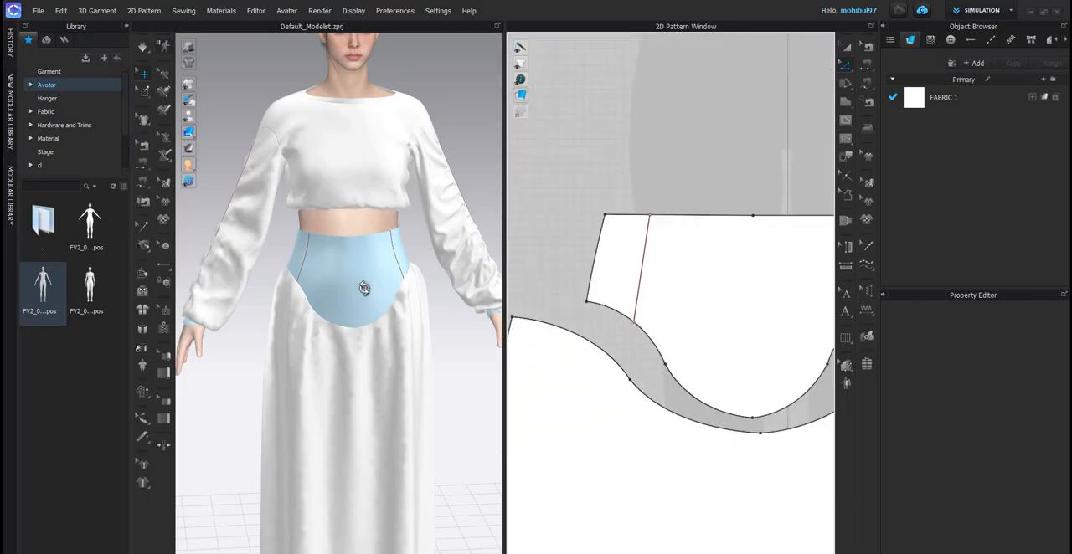
- Draw a vertical internal line about 24.7 cm long down the centre of the front waist yoke
{"action": "scroll", "coordinate": [338, 293], "scroll_direction": "up", "scroll_amount": 3}
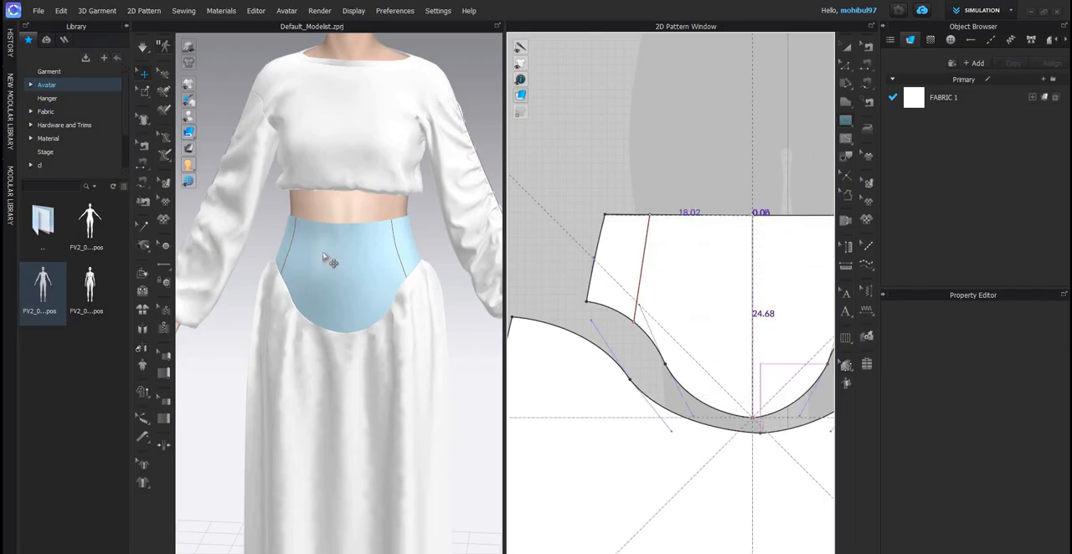
{"action": "key", "text": "Return"}
{"action": "scroll", "coordinate": [396, 280], "scroll_direction": "down", "scroll_amount": 4}
- Draw a vertical internal line about 16.7 cm long down the centre of the back waist yoke
{"action": "right_click_drag", "start_coordinate": [396, 281], "coordinate": [724, 312]}
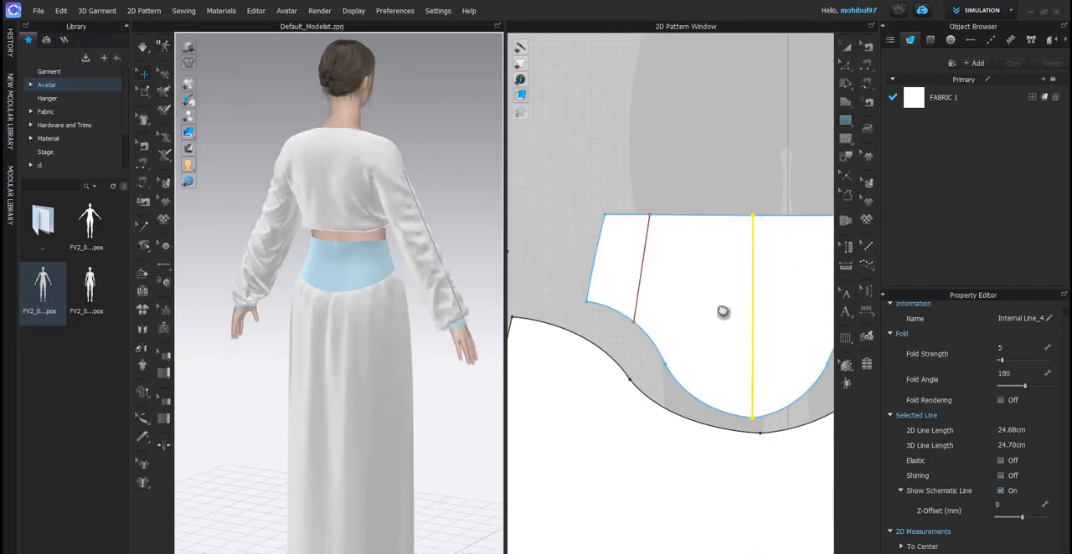
{"action": "scroll", "coordinate": [627, 243], "scroll_direction": "down", "scroll_amount": 5}
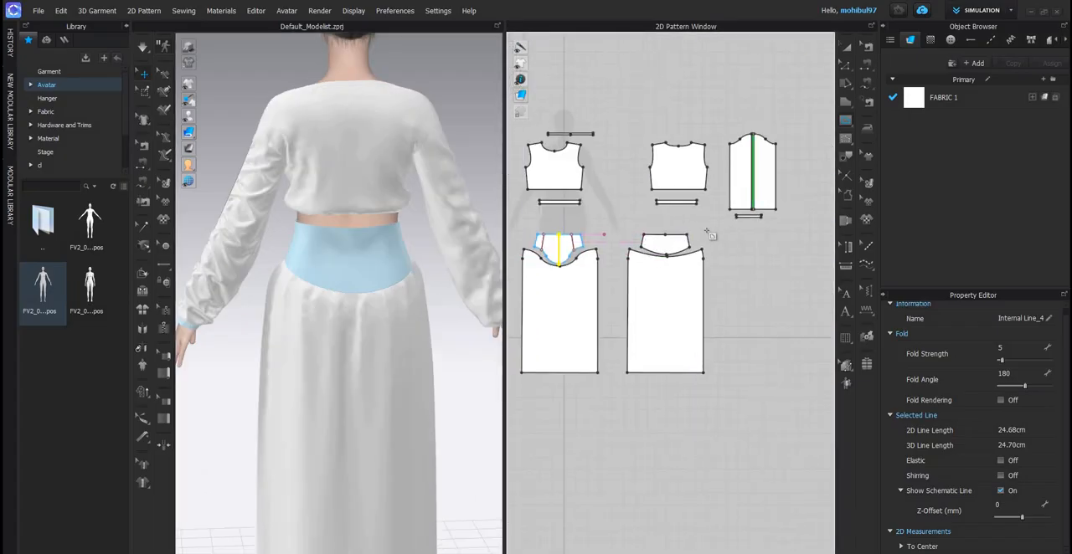
{"action": "scroll", "coordinate": [717, 228], "scroll_direction": "up", "scroll_amount": 5}
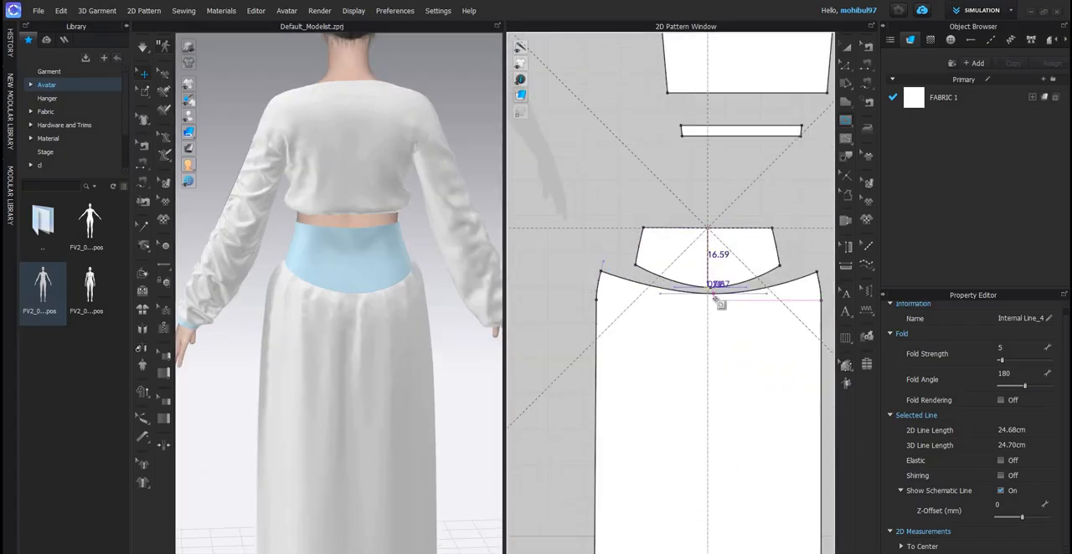
{"action": "scroll", "coordinate": [714, 289], "scroll_direction": "up", "scroll_amount": 4}
{"action": "double_click", "coordinate": [712, 295]}
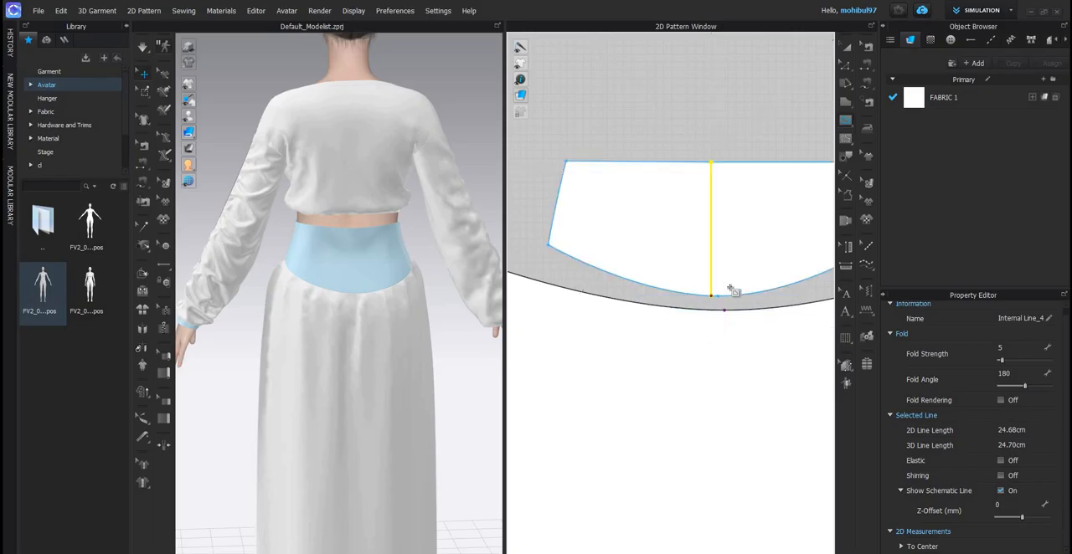
- Draw a slanted internal line about 14.1 cm long from the back yoke's upper edge to its curved lower edge
{"action": "scroll", "coordinate": [730, 289], "scroll_direction": "down", "scroll_amount": 3}
{"action": "scroll", "coordinate": [406, 262], "scroll_direction": "down", "scroll_amount": 2}
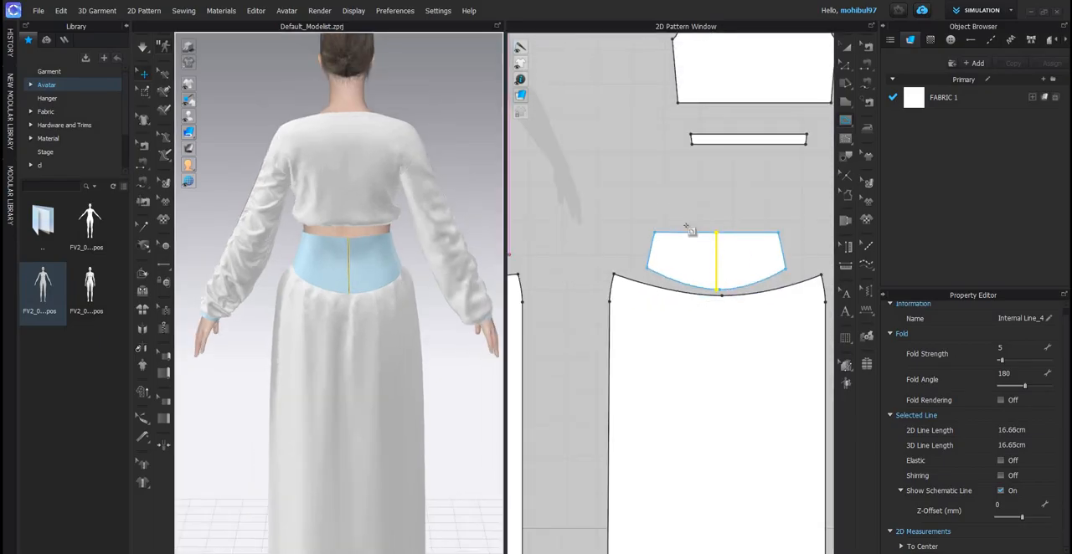
{"action": "scroll", "coordinate": [682, 240], "scroll_direction": "up", "scroll_amount": 4}
{"action": "left_click", "coordinate": [679, 239]}
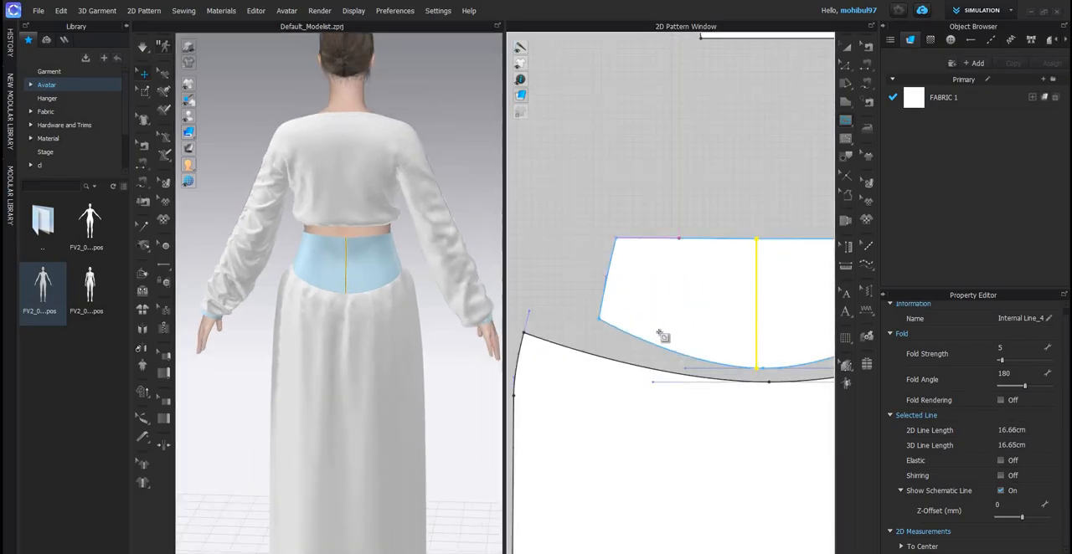
{"action": "double_click", "coordinate": [657, 344]}
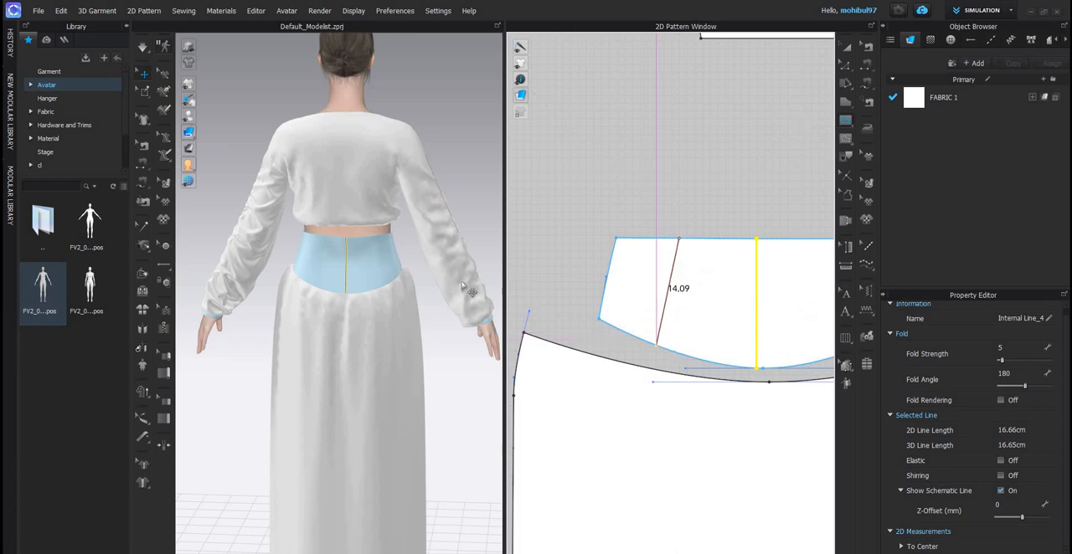
{"action": "right_click_drag", "start_coordinate": [348, 274], "coordinate": [502, 252]}
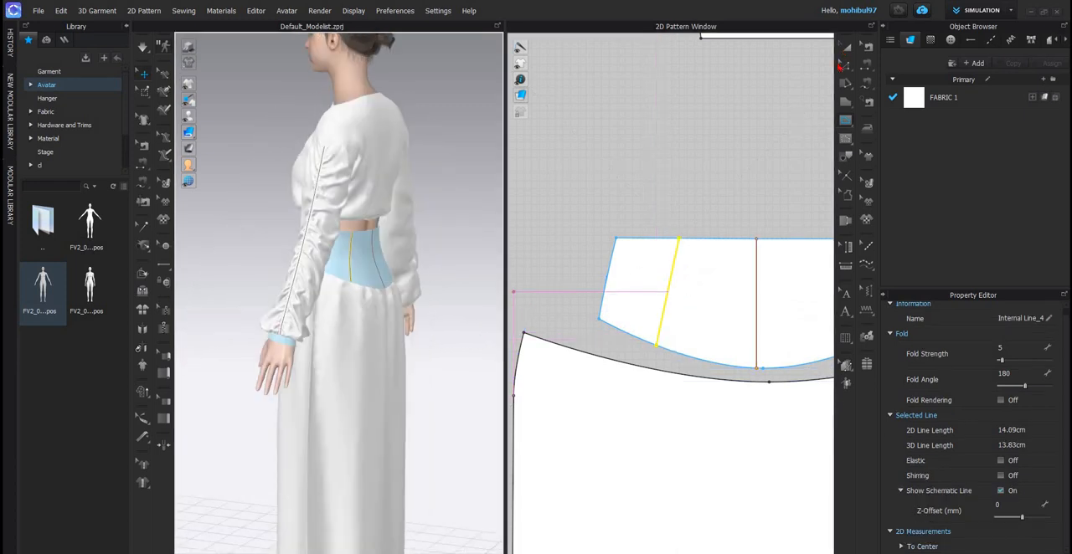
- Copy the back yoke's slanted internal line and paste it mirrored on the other side of the centre line
{"action": "left_click", "coordinate": [846, 47]}
{"action": "key", "text": "ctrl+c"}
{"action": "key", "text": "ctrl+r"}
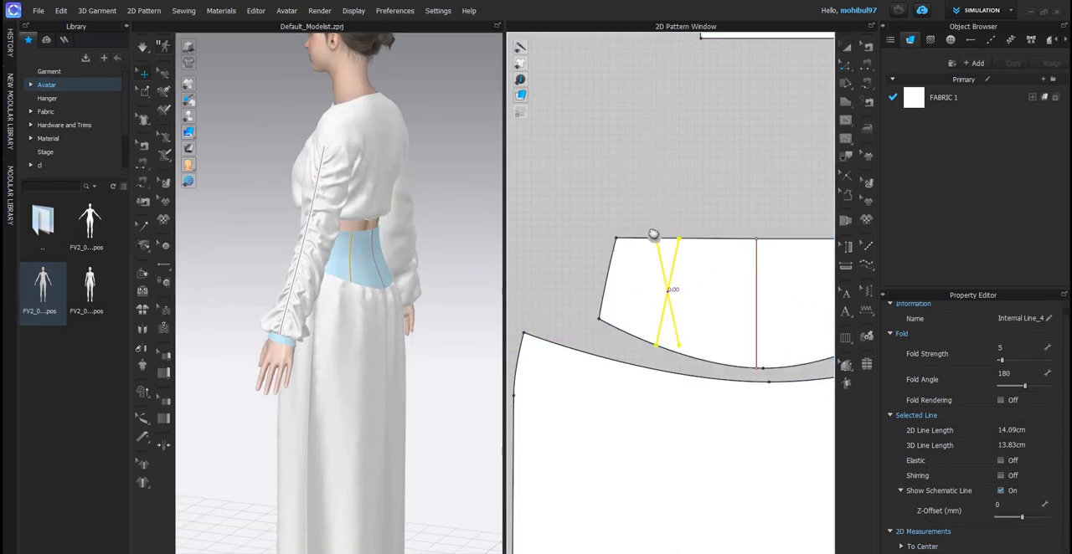
{"action": "scroll", "coordinate": [709, 249], "scroll_direction": "down", "scroll_amount": 3}
{"action": "scroll", "coordinate": [713, 228], "scroll_direction": "up", "scroll_amount": 3}
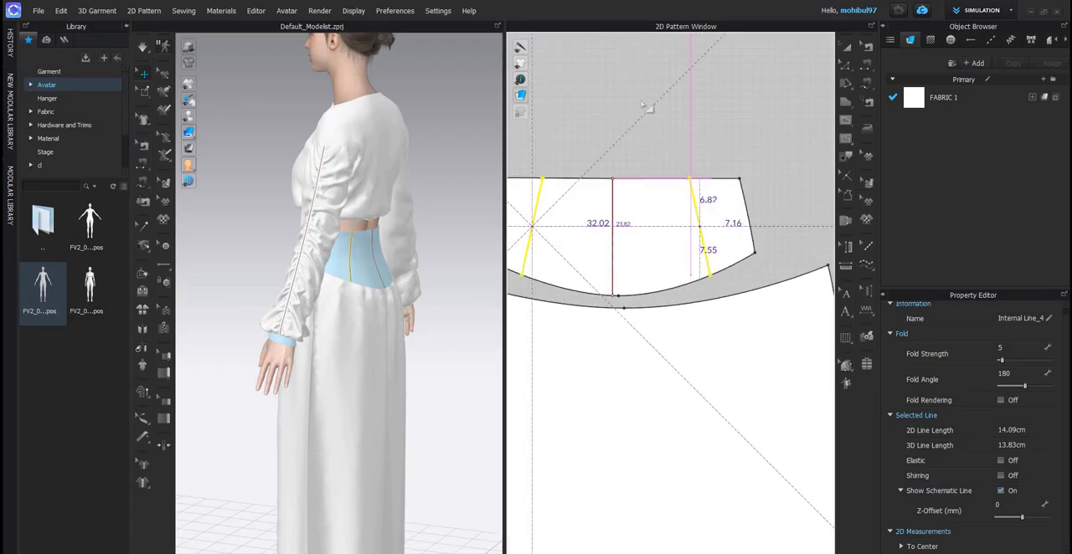
- Inspect the yoke's seam lines around the avatar and simulate the garment, checking the fit of the neckline
{"action": "scroll", "coordinate": [402, 206], "scroll_direction": "up", "scroll_amount": 3}
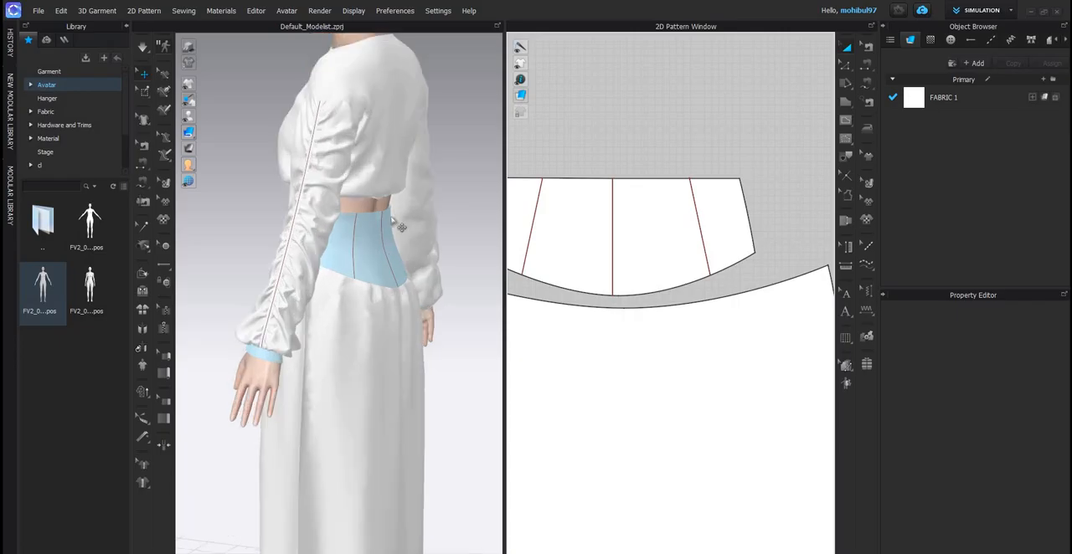
{"action": "right_click_drag", "start_coordinate": [335, 215], "coordinate": [391, 201]}
{"action": "scroll", "coordinate": [385, 243], "scroll_direction": "down", "scroll_amount": 2}
{"action": "middle_click_drag", "start_coordinate": [424, 313], "coordinate": [448, 253]}
{"action": "scroll", "coordinate": [448, 254], "scroll_direction": "down", "scroll_amount": 3}
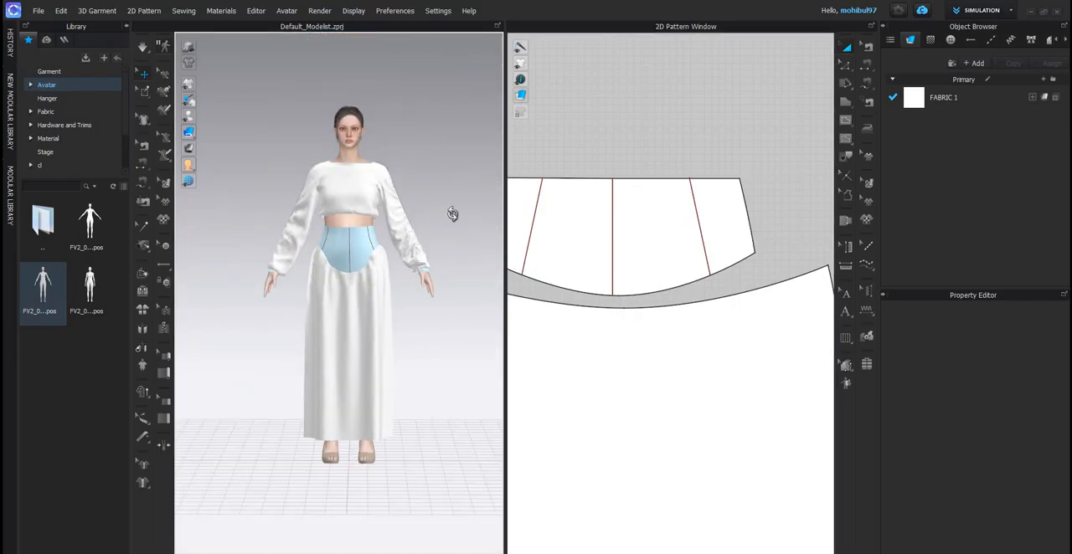
{"action": "right_click_drag", "start_coordinate": [453, 212], "coordinate": [411, 206]}
{"action": "scroll", "coordinate": [342, 205], "scroll_direction": "up", "scroll_amount": 3}
{"action": "scroll", "coordinate": [411, 206], "scroll_direction": "up", "scroll_amount": 3}
{"action": "middle_click_drag", "start_coordinate": [411, 206], "coordinate": [410, 281]}
{"action": "right_click_drag", "start_coordinate": [410, 281], "coordinate": [469, 262]}
{"action": "right_click_drag", "start_coordinate": [401, 251], "coordinate": [411, 222]}
{"action": "scroll", "coordinate": [424, 220], "scroll_direction": "up", "scroll_amount": 4}
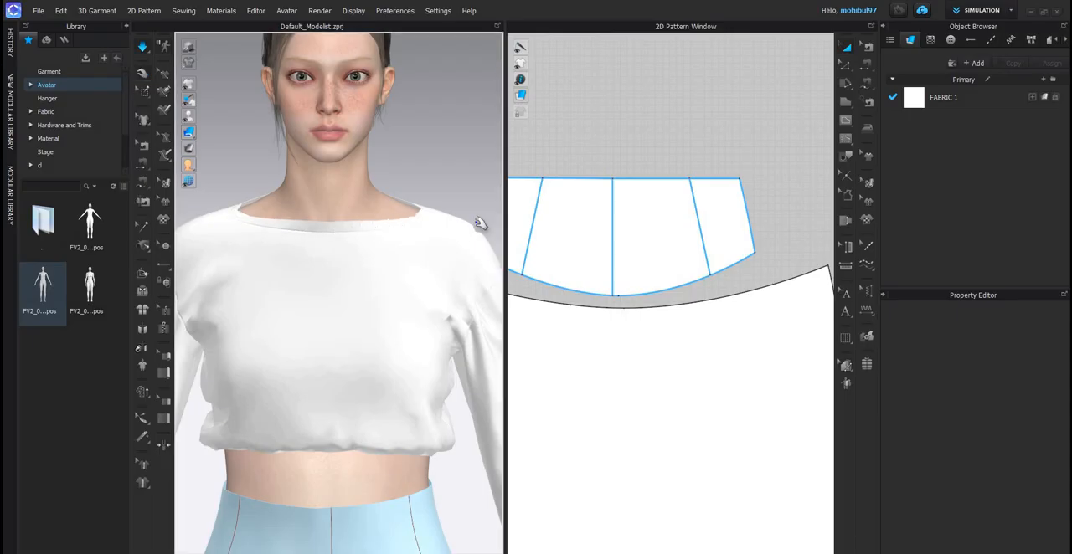
{"action": "key", "text": "space"}
- Shorten the neckband strip from both ends to a 2D line length of about 67.9 cm
{"action": "scroll", "coordinate": [632, 201], "scroll_direction": "down", "scroll_amount": 10}
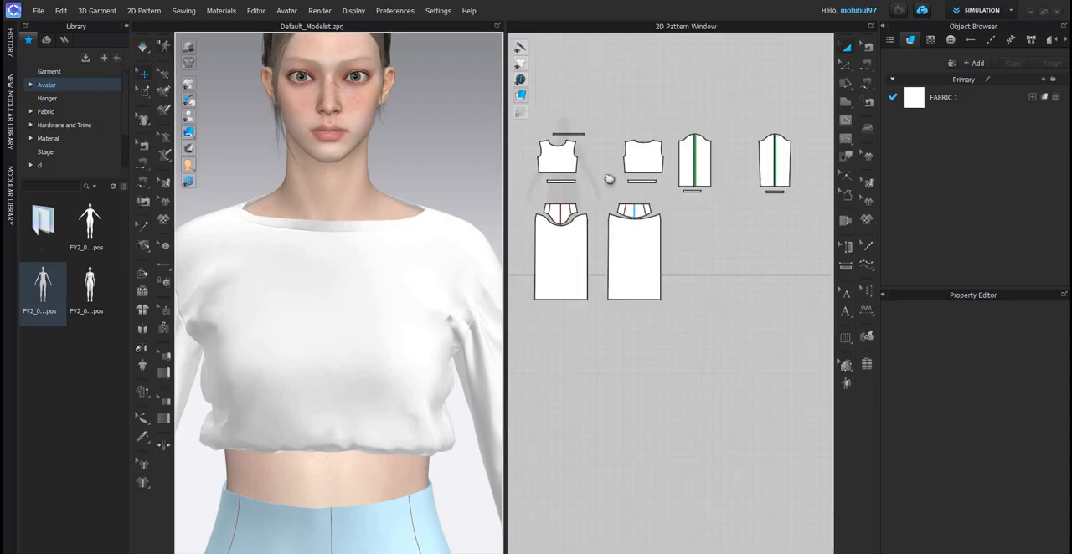
{"action": "scroll", "coordinate": [552, 134], "scroll_direction": "up", "scroll_amount": 5}
{"action": "scroll", "coordinate": [750, 184], "scroll_direction": "up", "scroll_amount": 3}
{"action": "left_click", "coordinate": [751, 185]}
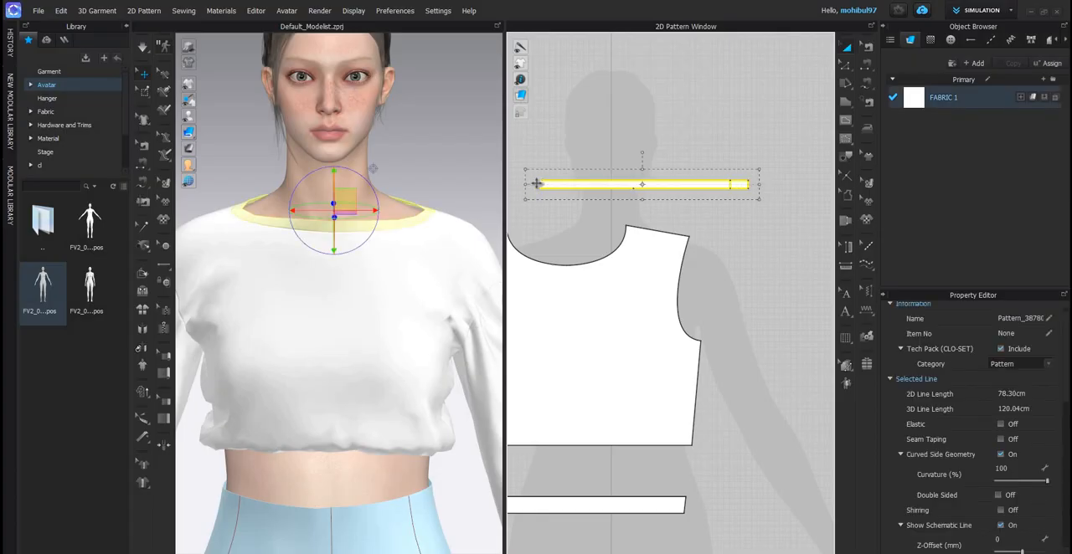
{"action": "key", "text": "ctrl+z"}
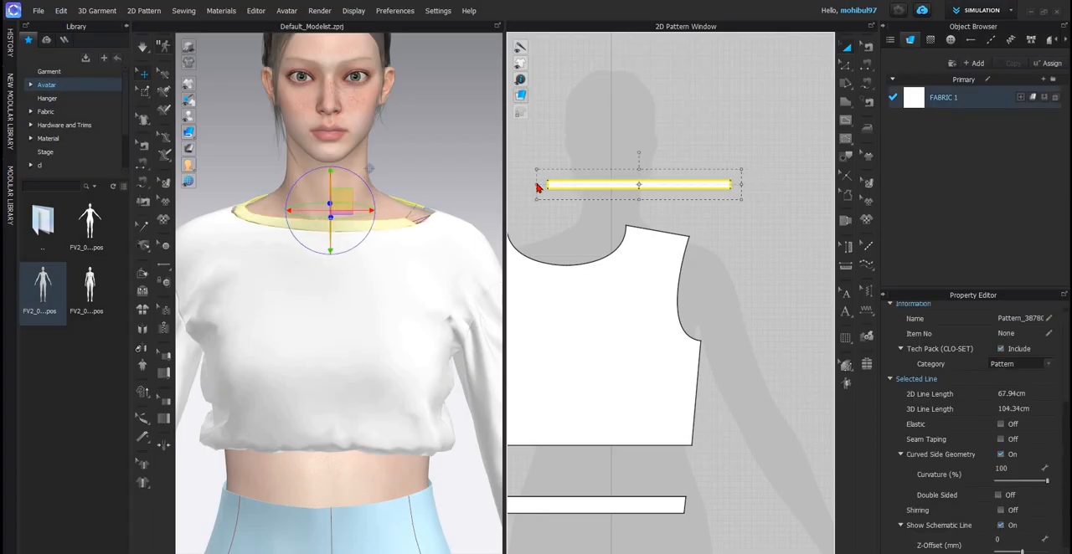
{"action": "key", "text": "ctrl+z"}
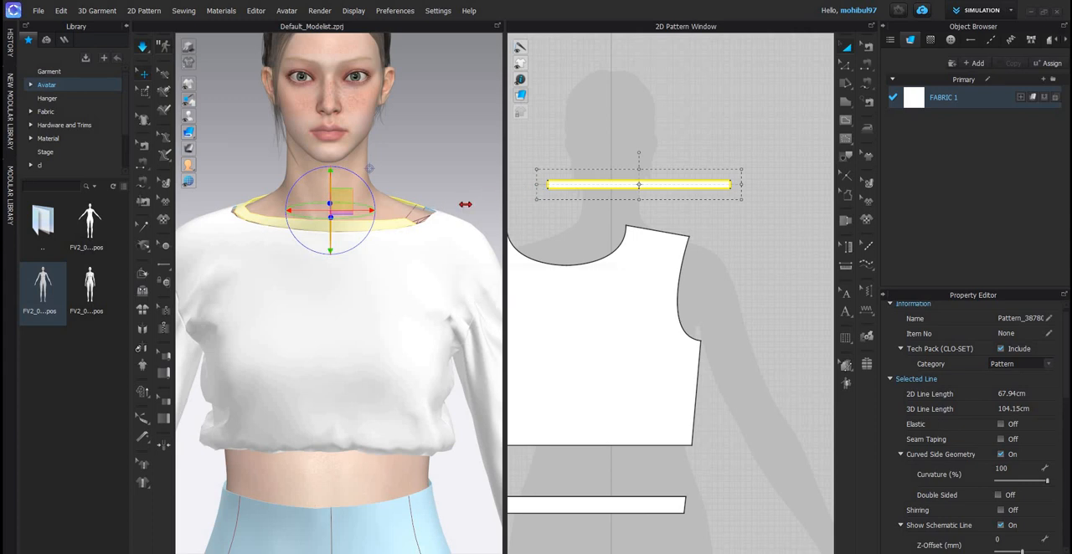
- Simulate the garment with the shortened neckband and inspect the neckline and the complete top and skirt set
{"action": "key", "text": "space"}
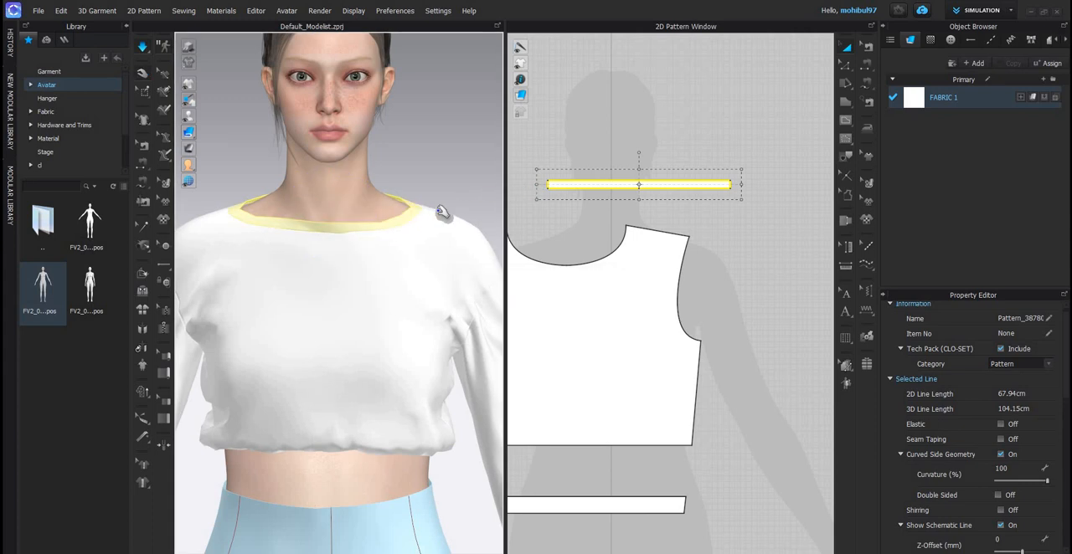
{"action": "right_click_drag", "start_coordinate": [224, 216], "coordinate": [445, 149]}
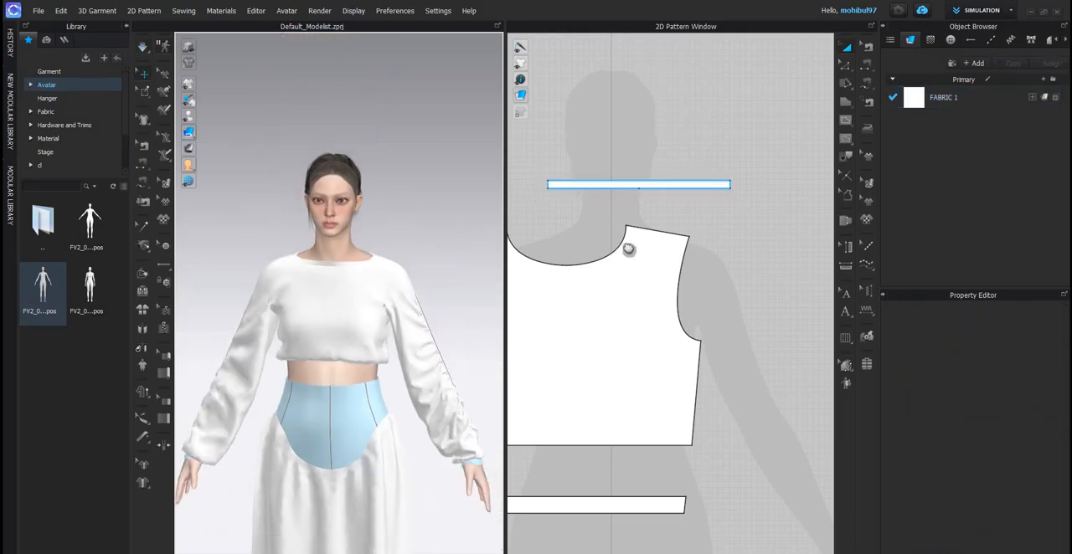
{"action": "middle_click_drag", "start_coordinate": [629, 248], "coordinate": [601, 190]}
{"action": "scroll", "coordinate": [621, 241], "scroll_direction": "down", "scroll_amount": 5}
{"action": "scroll", "coordinate": [586, 277], "scroll_direction": "up", "scroll_amount": 4}
{"action": "scroll", "coordinate": [393, 209], "scroll_direction": "down", "scroll_amount": 2}
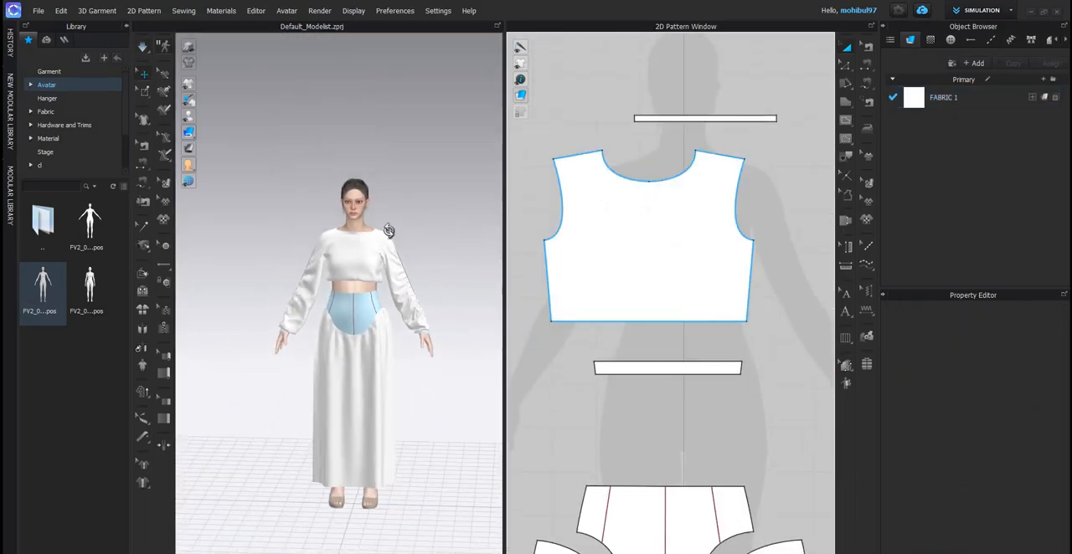
{"action": "scroll", "coordinate": [369, 239], "scroll_direction": "up", "scroll_amount": 5}
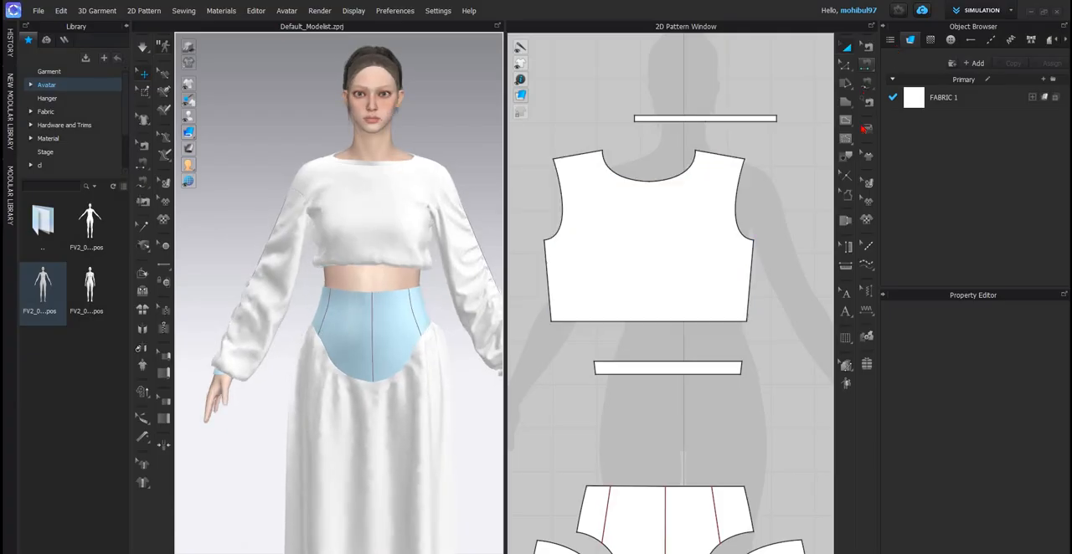
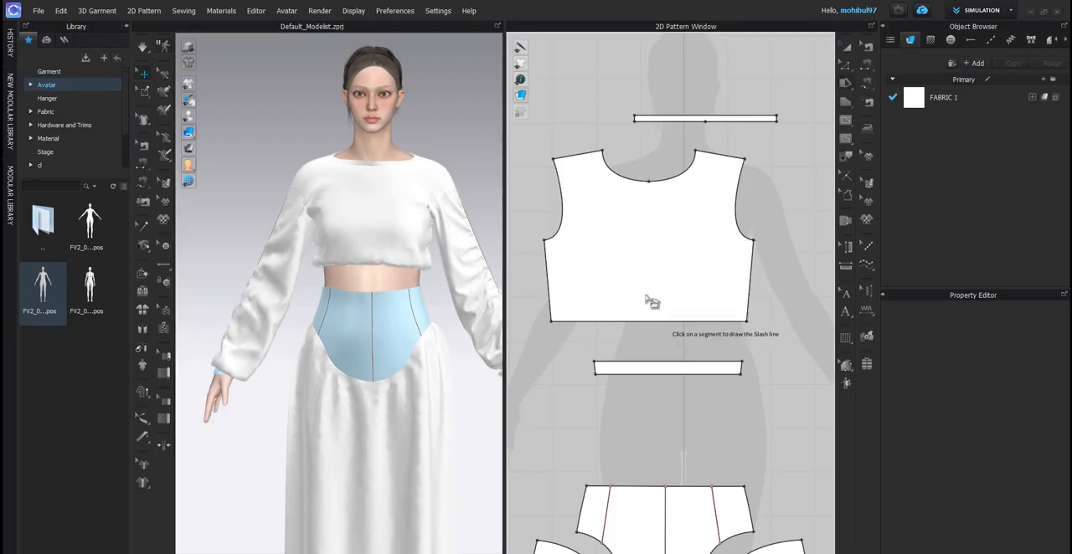
- Slash the front bodice along its centre line and spread both halves outward to widen the neckline
{"action": "left_click", "coordinate": [644, 182]}
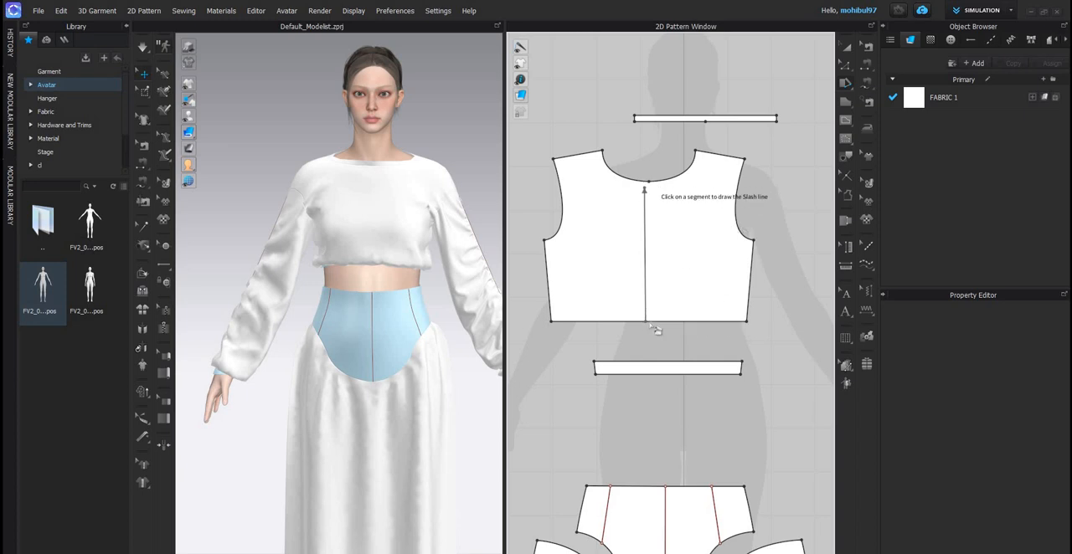
{"action": "left_click", "coordinate": [667, 192]}
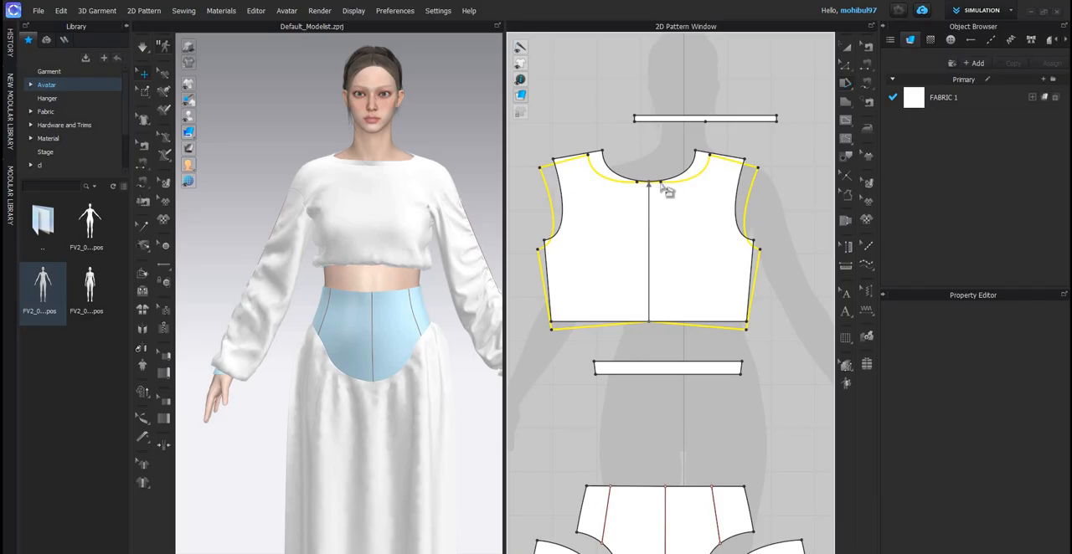
{"action": "left_click", "coordinate": [691, 186]}
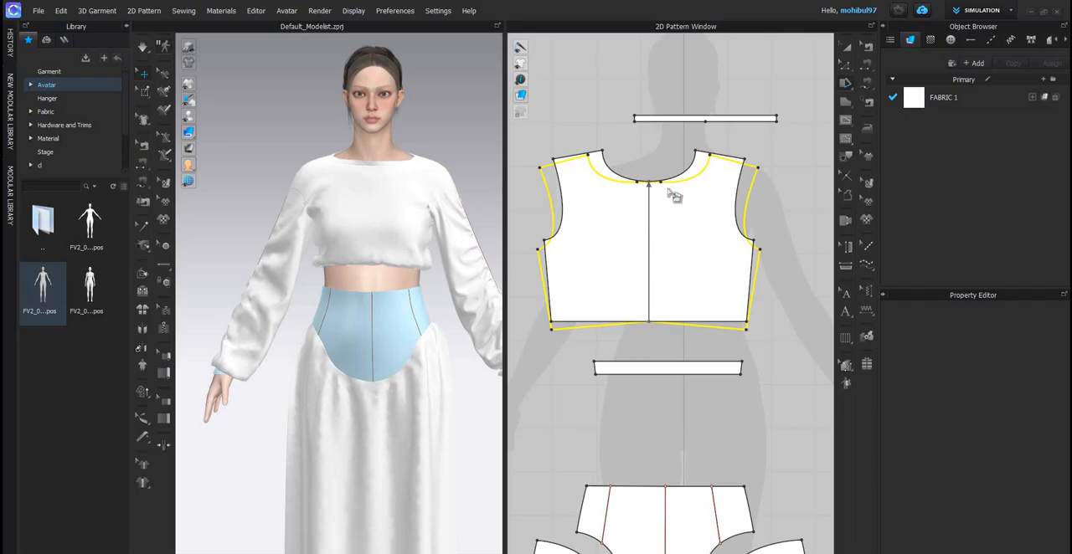
- Slash and spread the front bodice along two more lines, one on each side of the centre, opening further at the neckline
{"action": "left_click", "coordinate": [683, 331]}
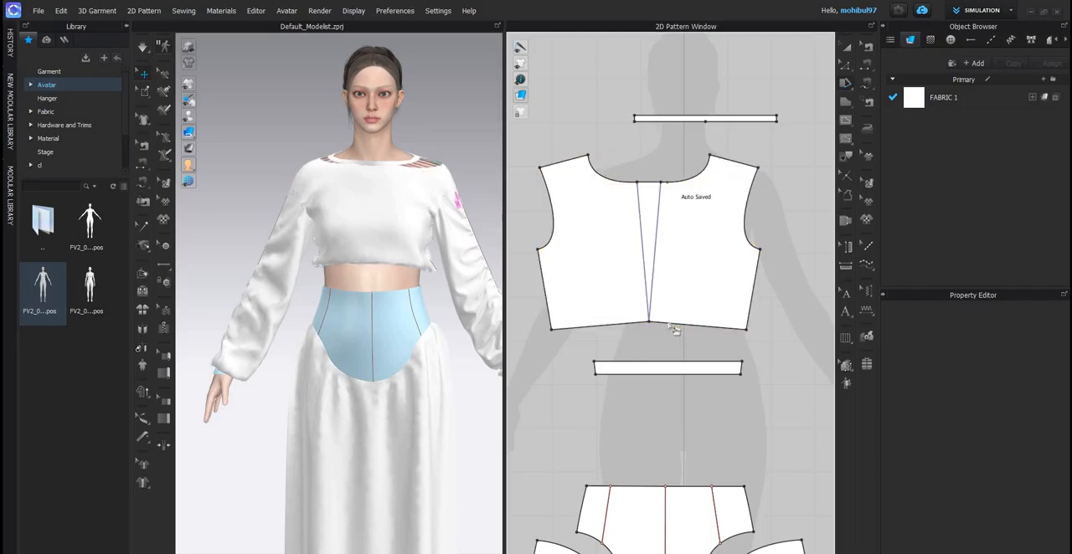
{"action": "left_click", "coordinate": [681, 184]}
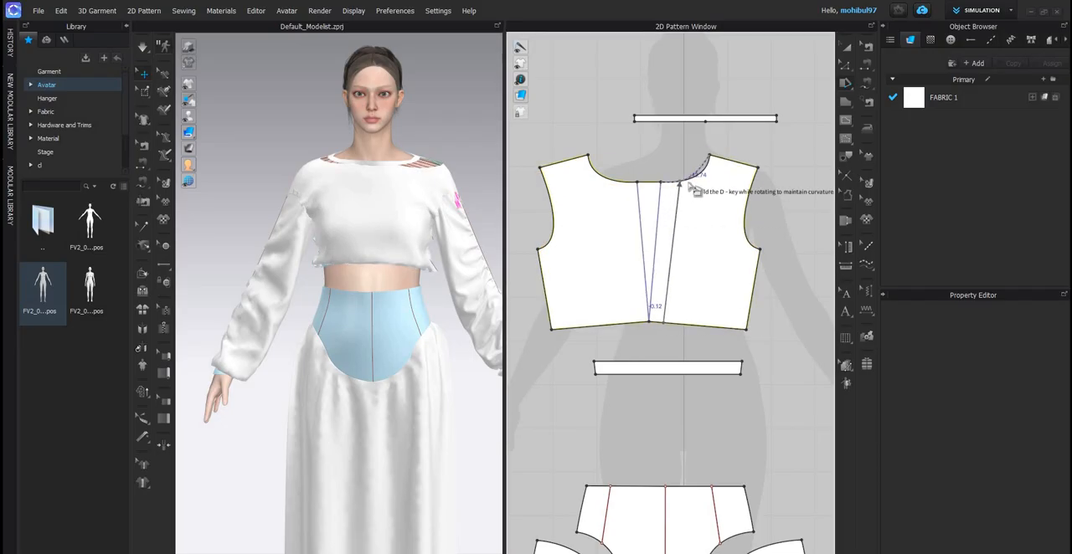
{"action": "left_click", "coordinate": [638, 324]}
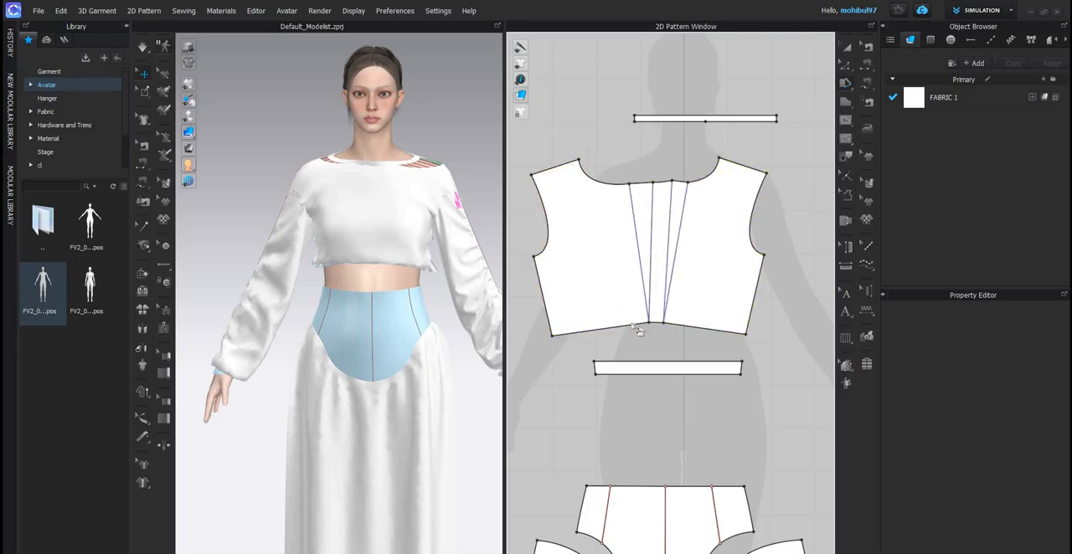
{"action": "left_click", "coordinate": [603, 185]}
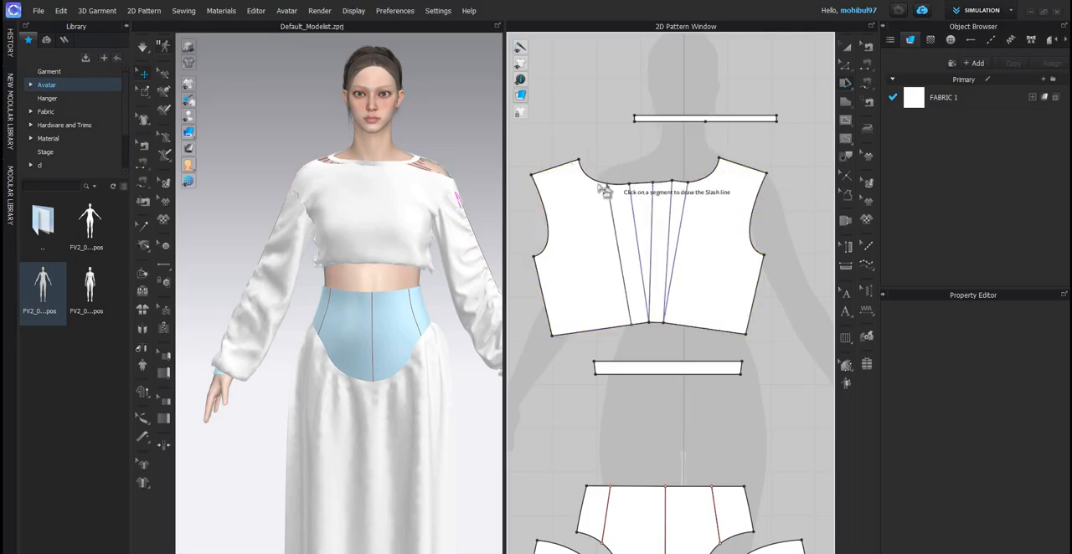
{"action": "left_click", "coordinate": [600, 192]}
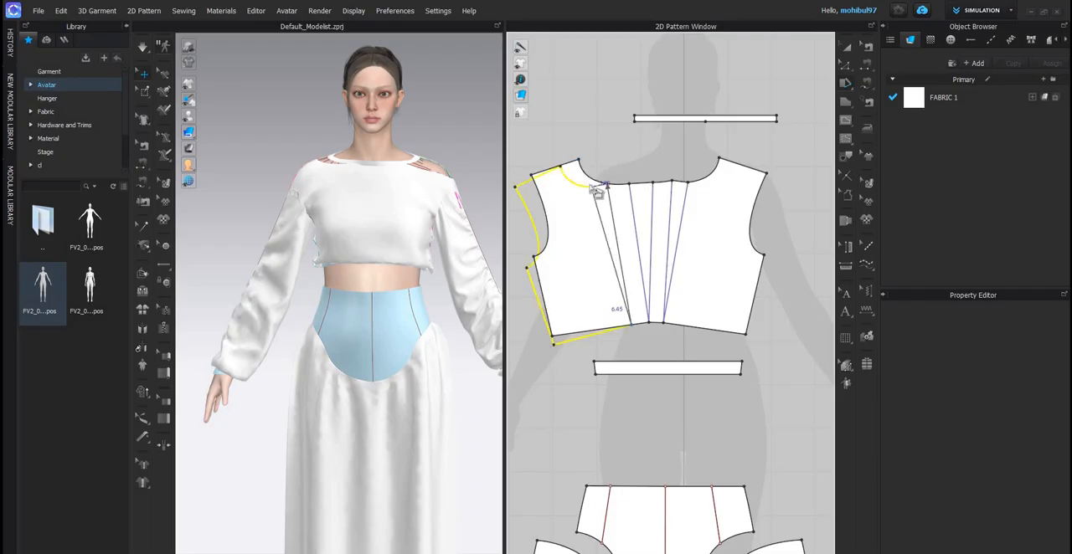
{"action": "left_click", "coordinate": [592, 193]}
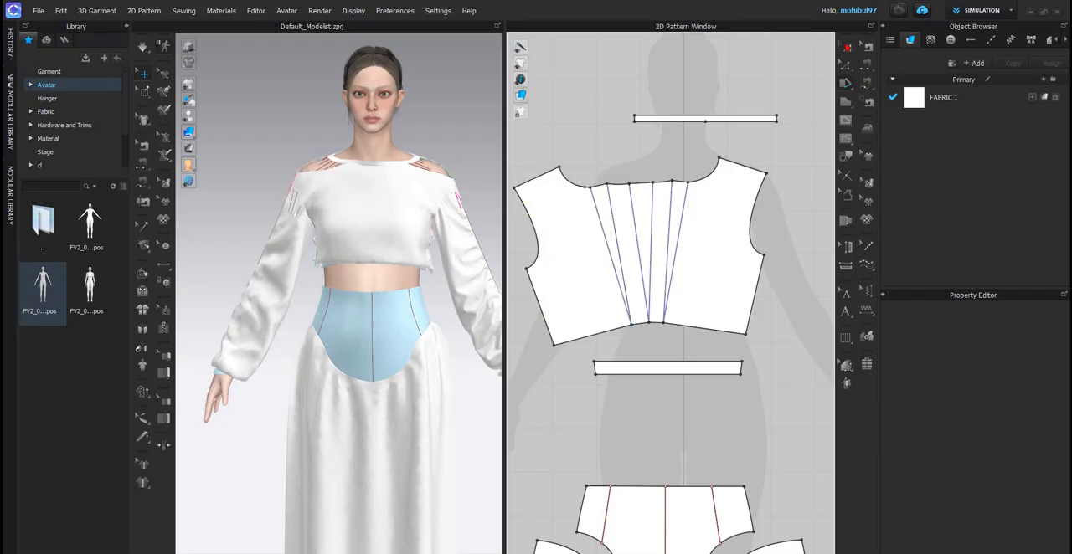
- Rotate the spread front bodice pattern slightly clockwise to level it
{"action": "left_click", "coordinate": [849, 47]}
{"action": "left_click", "coordinate": [725, 228]}
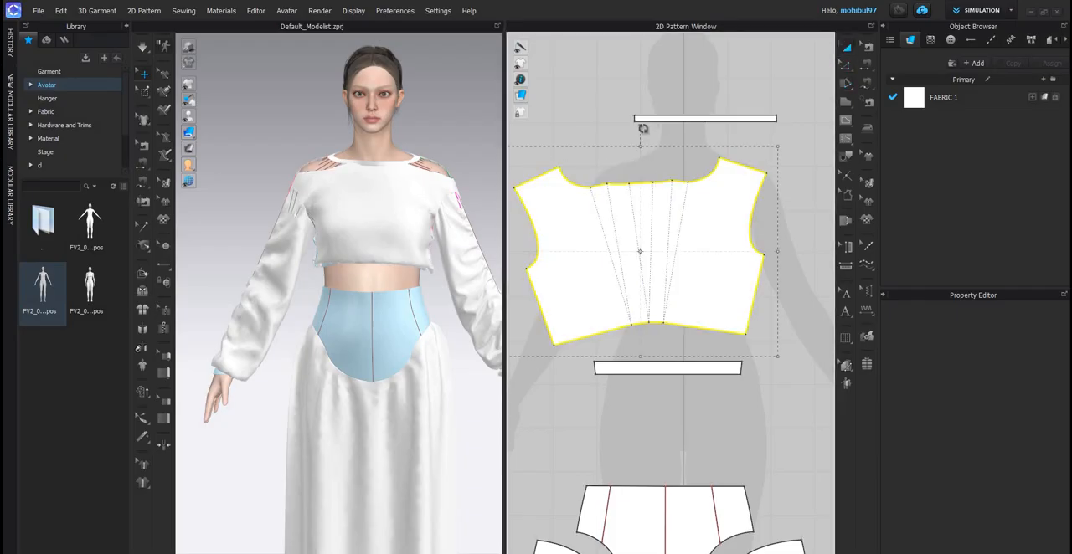
{"action": "left_click_drag", "start_coordinate": [642, 130], "coordinate": [652, 131]}
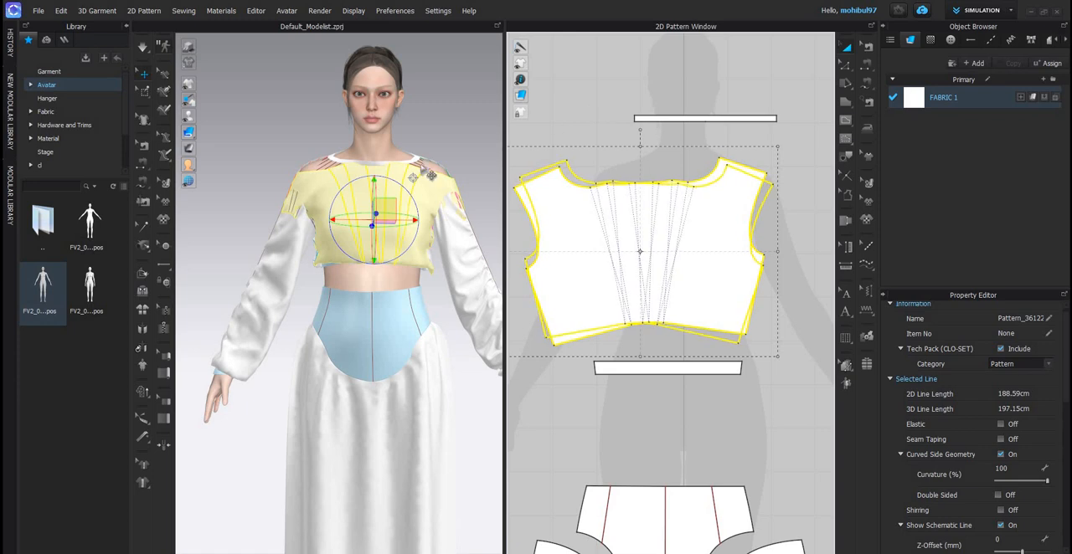
{"action": "left_click", "coordinate": [516, 251]}
- Simulate the garment with the widened front bodice and check the top's drape from an angle
{"action": "right_click_drag", "start_coordinate": [337, 208], "coordinate": [421, 208]}
{"action": "key", "text": "space"}
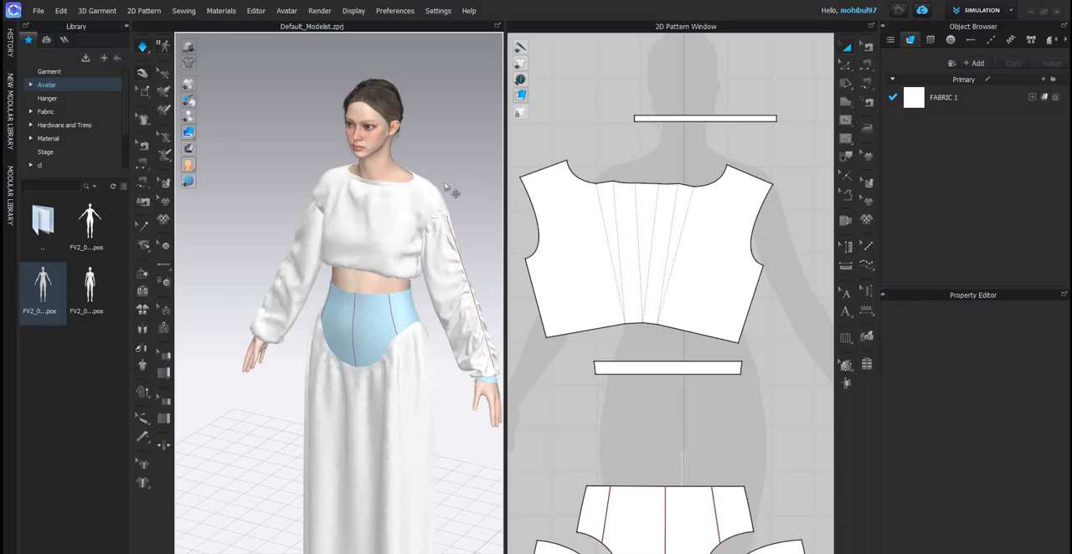
{"action": "key", "text": "space"}
- Set the particle distance of all patterns to 20 mm
{"action": "key", "text": "2"}
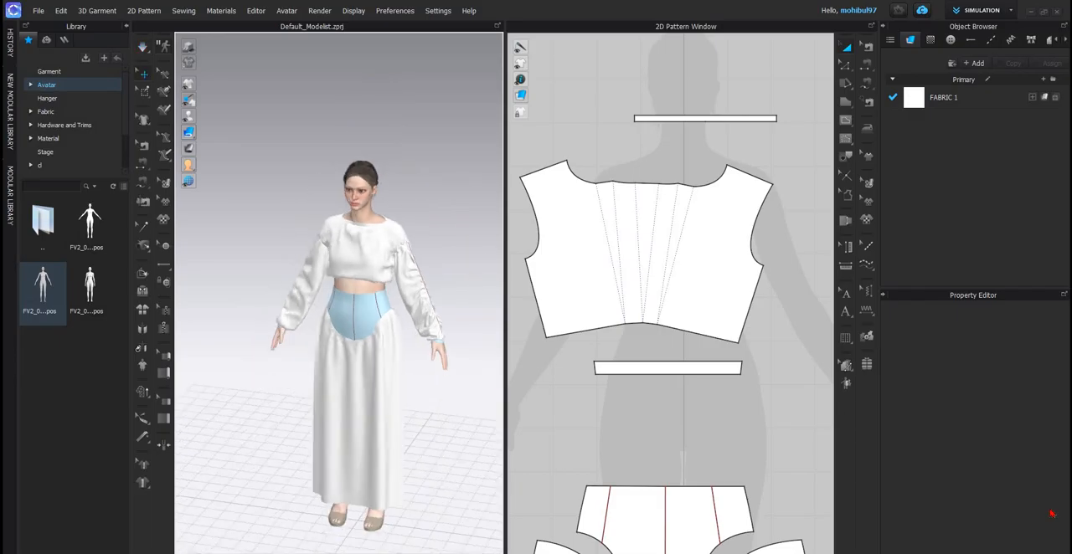
{"action": "key", "text": "ctrl+a"}
{"action": "scroll", "coordinate": [1013, 446], "scroll_direction": "down", "scroll_amount": 5}
{"action": "left_click", "coordinate": [1009, 446]}
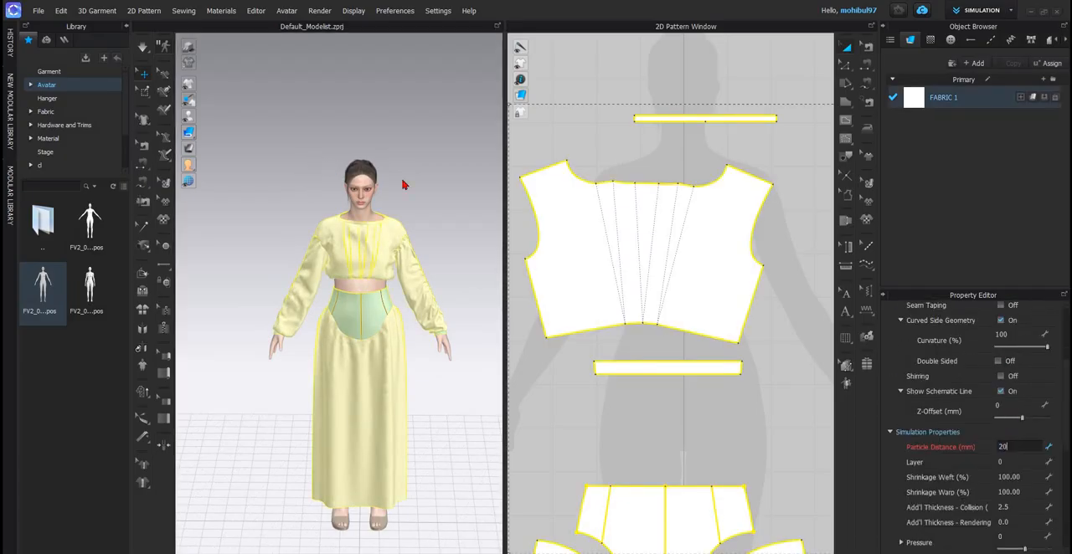
{"action": "type", "text": "20"}
{"action": "key", "text": "Return"}
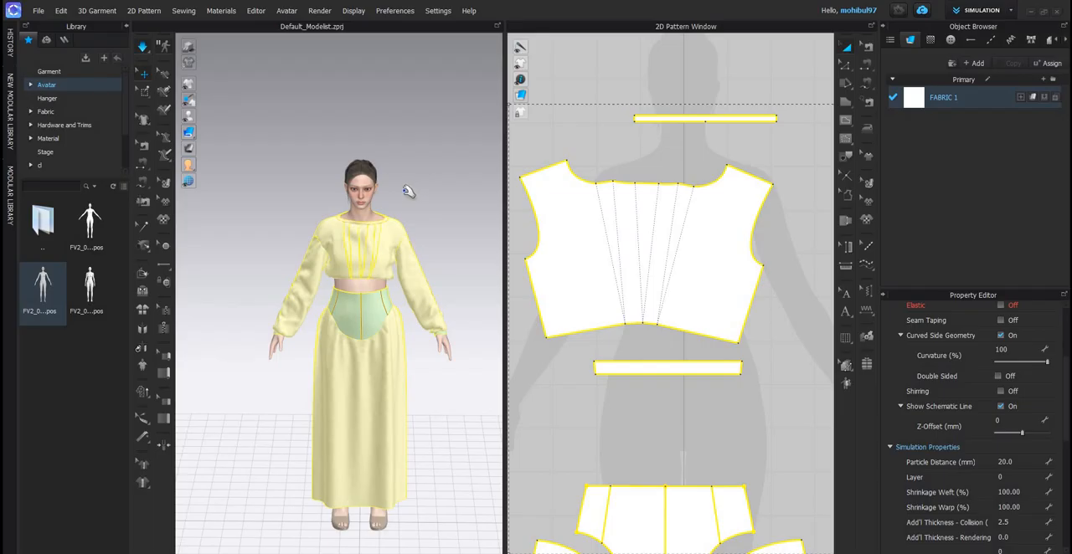
- Simulate the whole set with the new particle distance and inspect the drape of the top and skirt
{"action": "scroll", "coordinate": [392, 199], "scroll_direction": "up", "scroll_amount": 4}
{"action": "right_click_drag", "start_coordinate": [397, 201], "coordinate": [368, 239]}
{"action": "key", "text": "space"}
{"action": "scroll", "coordinate": [459, 228], "scroll_direction": "down", "scroll_amount": 4}
{"action": "scroll", "coordinate": [368, 238], "scroll_direction": "up", "scroll_amount": 3}
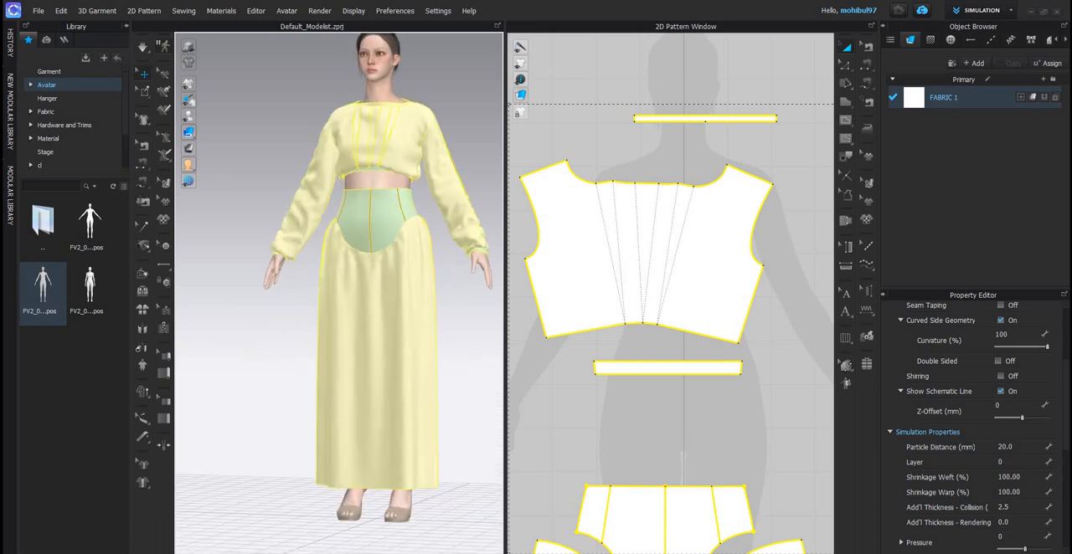
{"action": "scroll", "coordinate": [484, 294], "scroll_direction": "down", "scroll_amount": 2}
- Switch to the reference image dcds.png and examine the skirt's length and overall silhouette
{"action": "key", "text": "alt+Tab"}
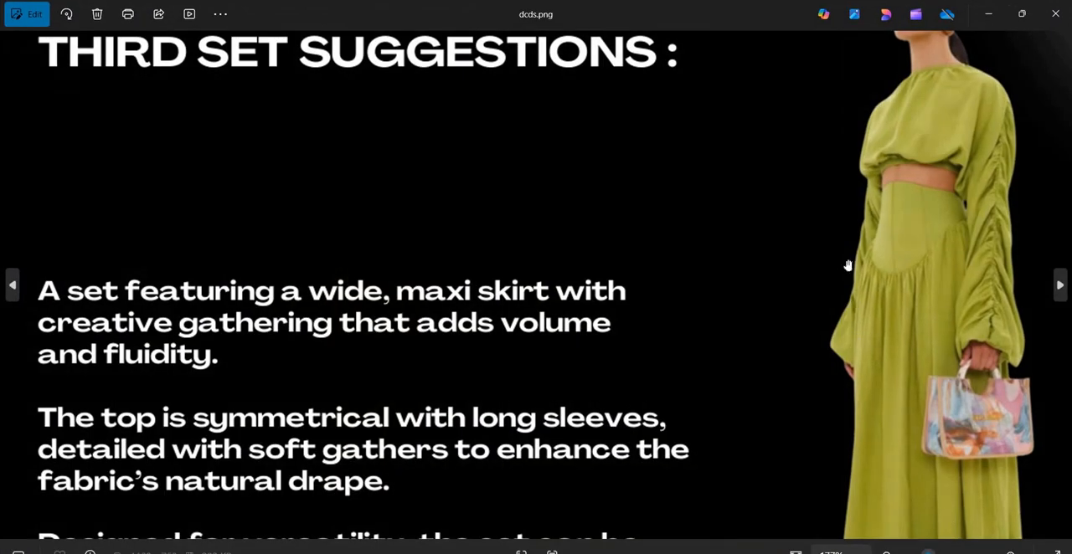
{"action": "scroll", "coordinate": [881, 394], "scroll_direction": "down", "scroll_amount": 2}
{"action": "scroll", "coordinate": [863, 354], "scroll_direction": "down", "scroll_amount": 3}
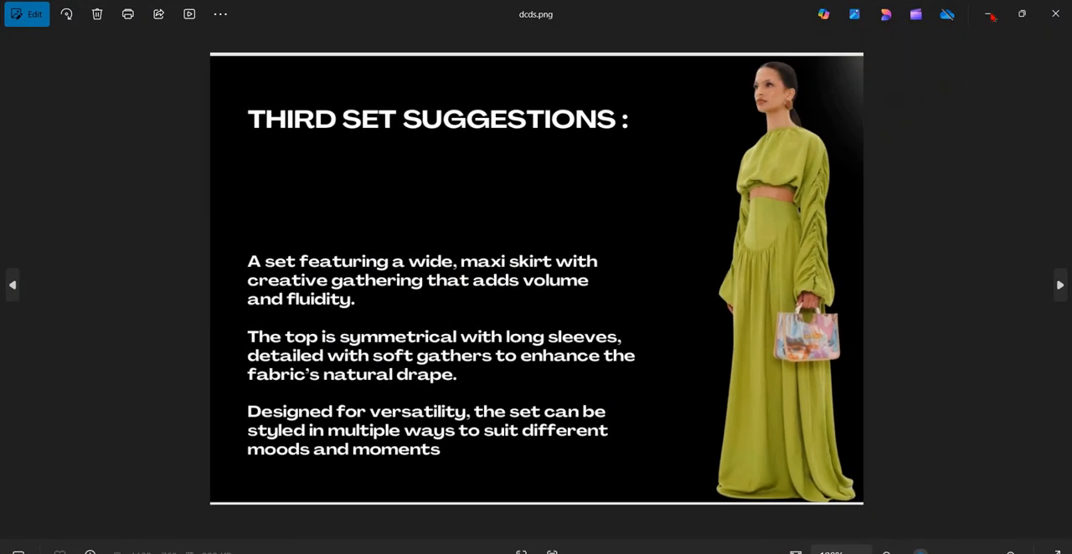
{"action": "key", "text": "alt+Tab"}
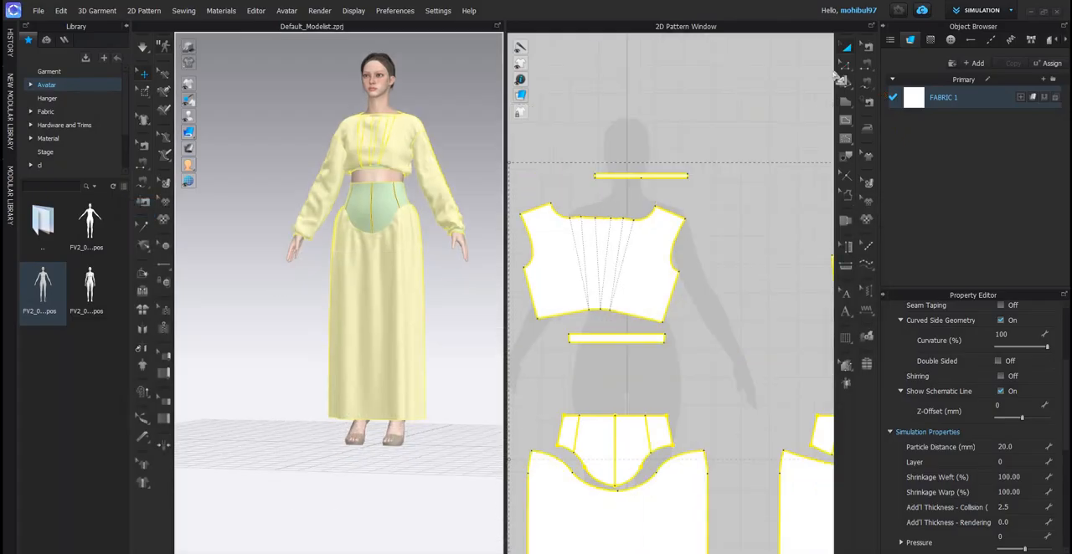
- Lengthen the front and back skirt panels by moving their two hem edges down together
{"action": "scroll", "coordinate": [635, 360], "scroll_direction": "down", "scroll_amount": 5}
{"action": "middle_click_drag", "start_coordinate": [636, 402], "coordinate": [629, 350]}
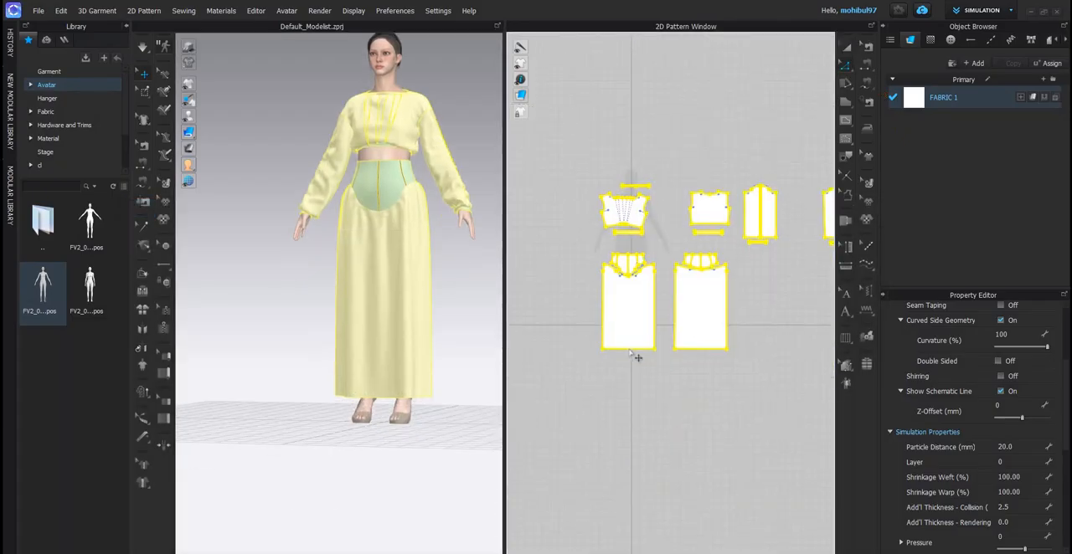
{"action": "left_click", "coordinate": [693, 349], "text": "shift"}
{"action": "scroll", "coordinate": [691, 375], "scroll_direction": "up", "scroll_amount": 5}
{"action": "left_click_drag", "start_coordinate": [691, 376], "coordinate": [690, 377]}
- Simulate the lengthened skirt and pull its hem into shape around the feet at the back and front
{"action": "key", "text": "space"}
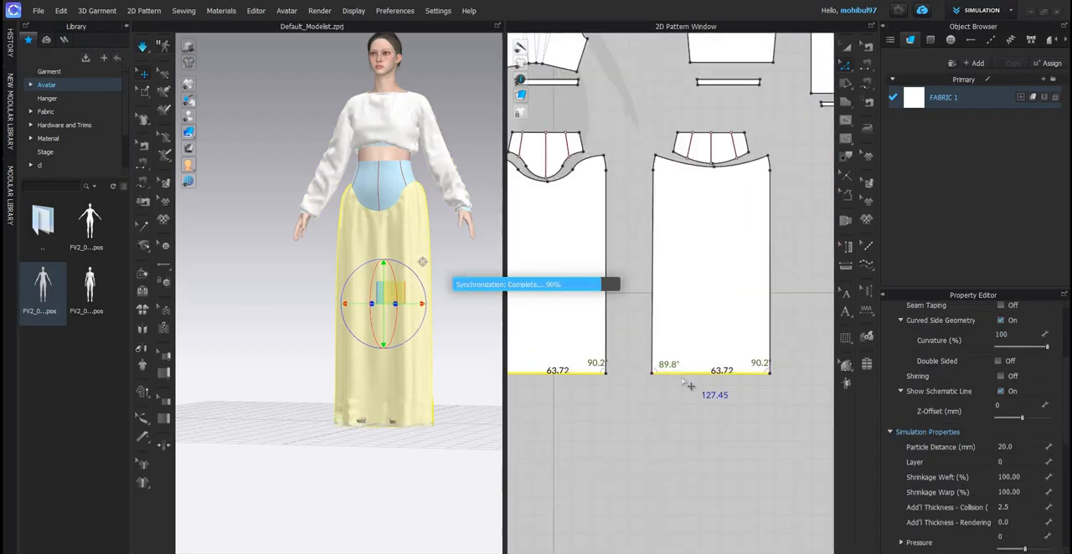
{"action": "left_click", "coordinate": [358, 390]}
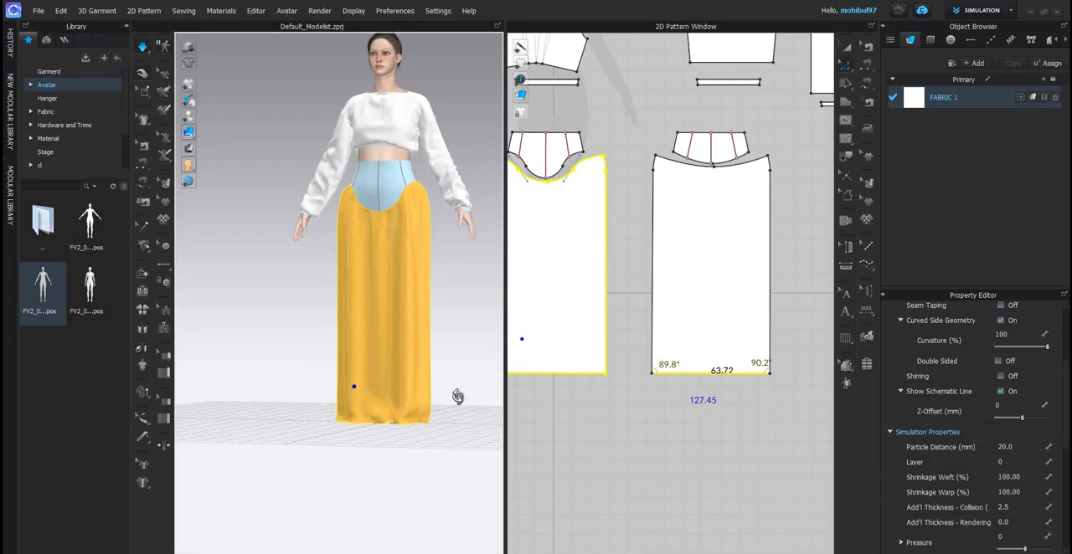
{"action": "right_click_drag", "start_coordinate": [467, 393], "coordinate": [328, 371]}
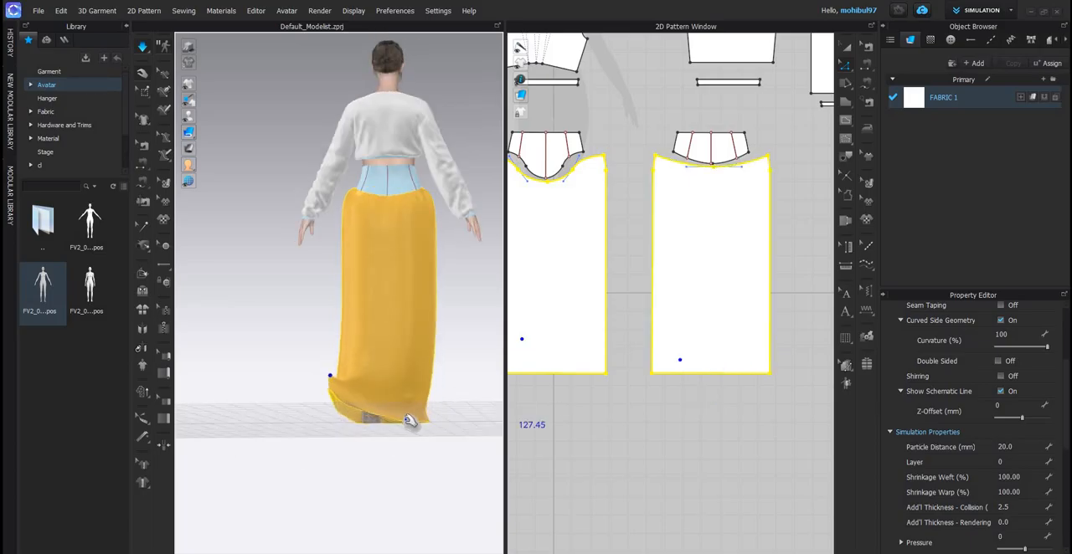
{"action": "right_click_drag", "start_coordinate": [409, 410], "coordinate": [430, 410]}
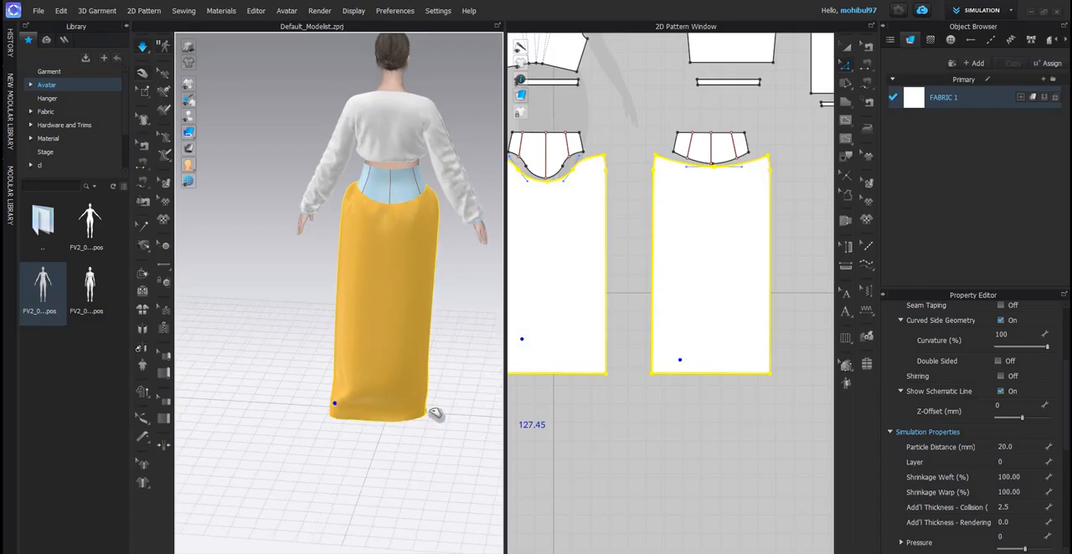
{"action": "left_click_drag", "start_coordinate": [421, 410], "coordinate": [429, 409]}
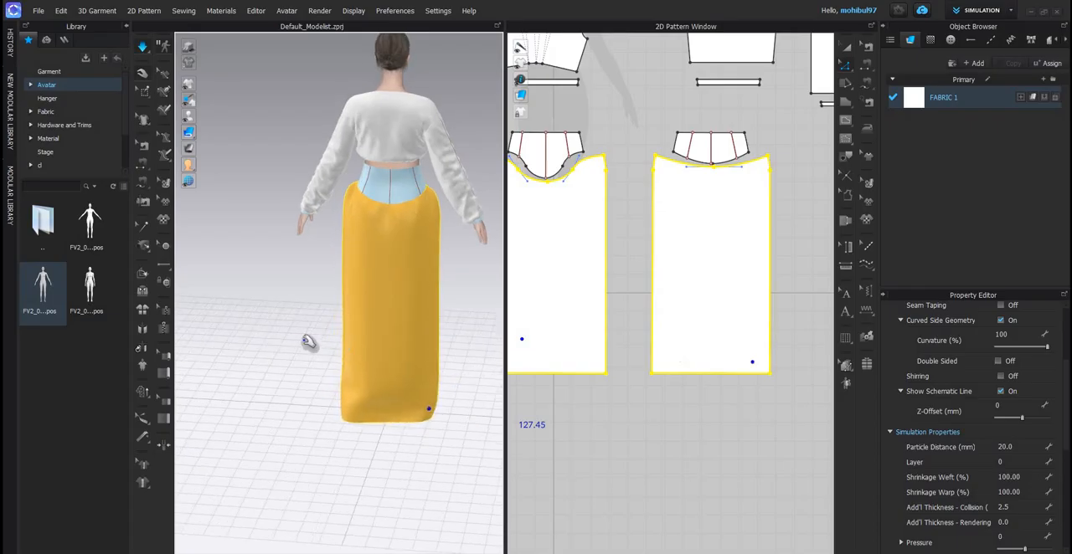
{"action": "left_click", "coordinate": [290, 337]}
{"action": "right_click_drag", "start_coordinate": [374, 360], "coordinate": [366, 431]}
{"action": "left_click", "coordinate": [339, 416]}
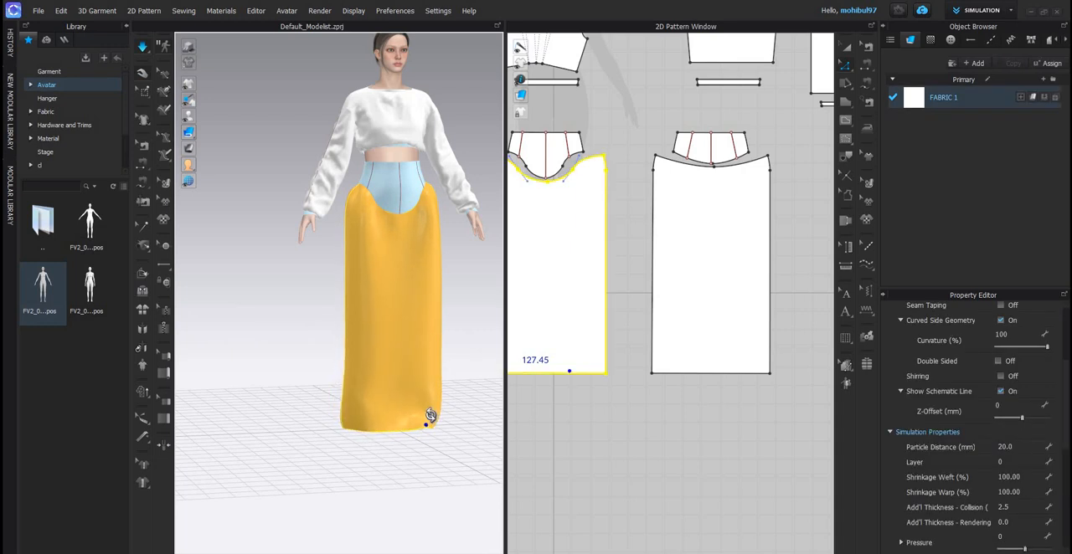
{"action": "left_click", "coordinate": [612, 308]}
{"action": "key", "text": "2"}
{"action": "key", "text": "space"}
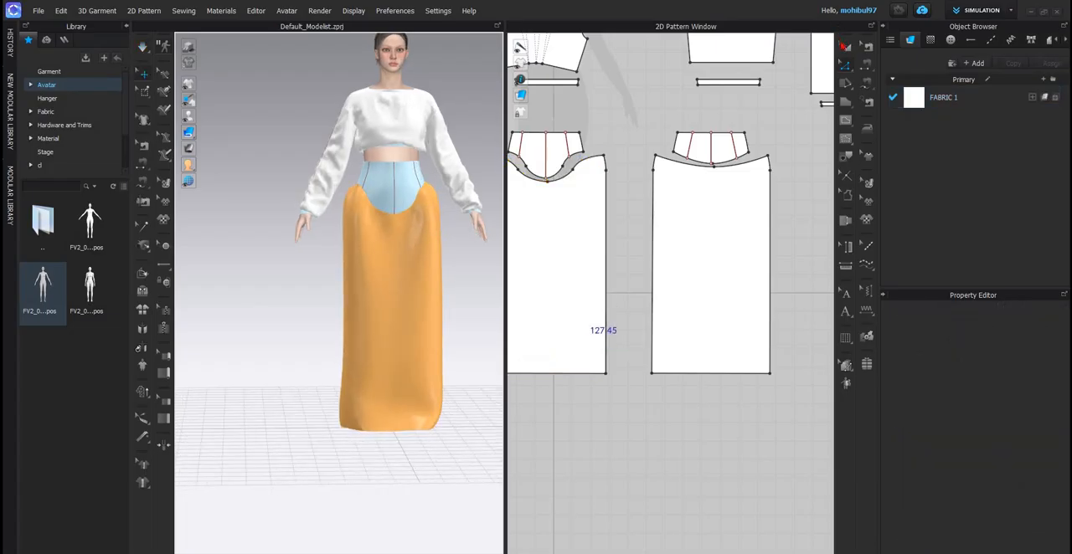
- Select both skirt panels, simulate again, and pull the fabric beside the waist yoke to settle the skirt's drape
{"action": "left_click", "coordinate": [695, 252]}
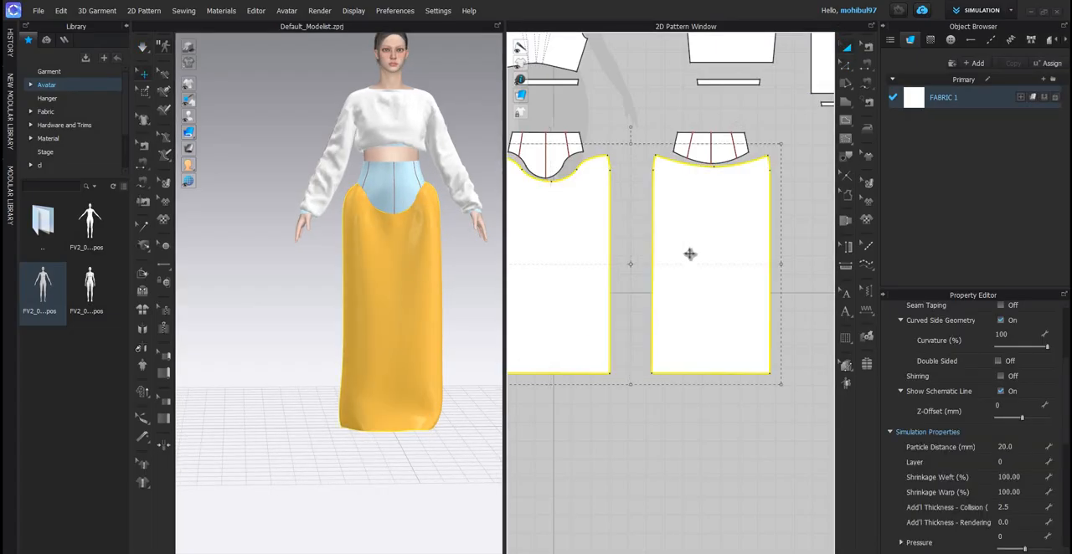
{"action": "key", "text": "q"}
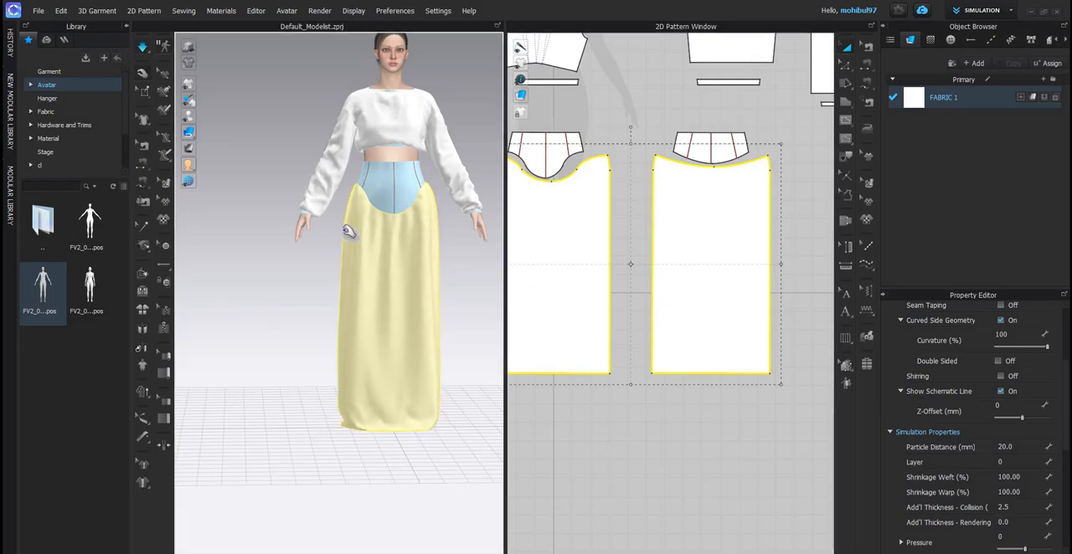
{"action": "left_click_drag", "start_coordinate": [371, 243], "coordinate": [357, 246]}
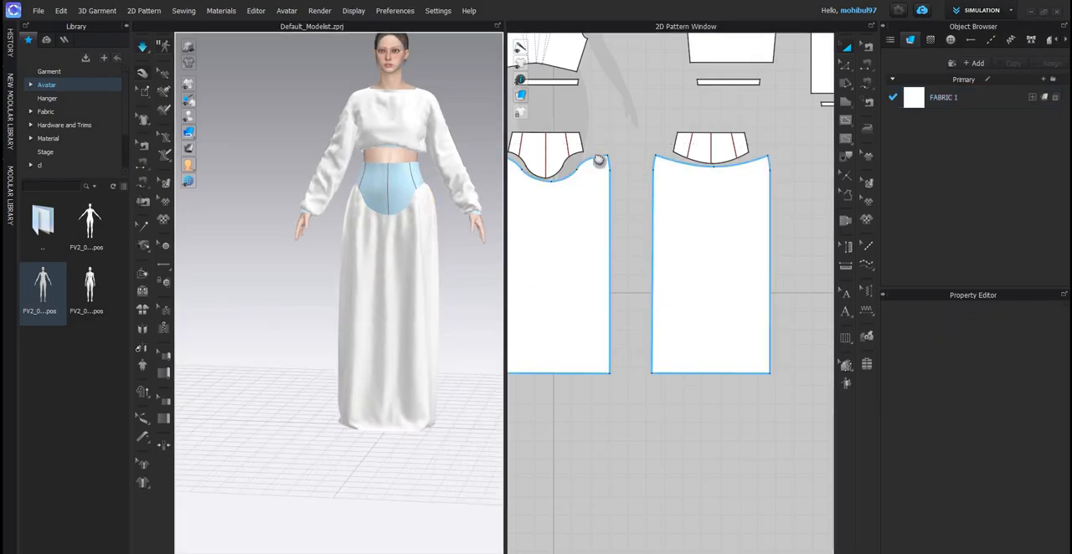
- Compare the set with the green outfit in the reference image and examine the skirt, yoke and top from several angles
{"action": "scroll", "coordinate": [559, 170], "scroll_direction": "up", "scroll_amount": 5}
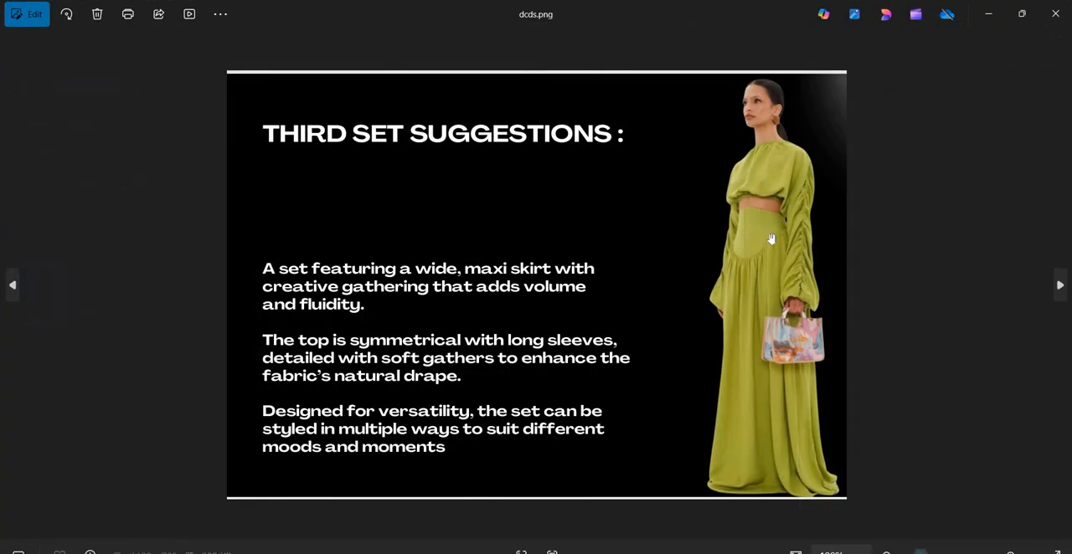
{"action": "scroll", "coordinate": [759, 237], "scroll_direction": "up", "scroll_amount": 5}
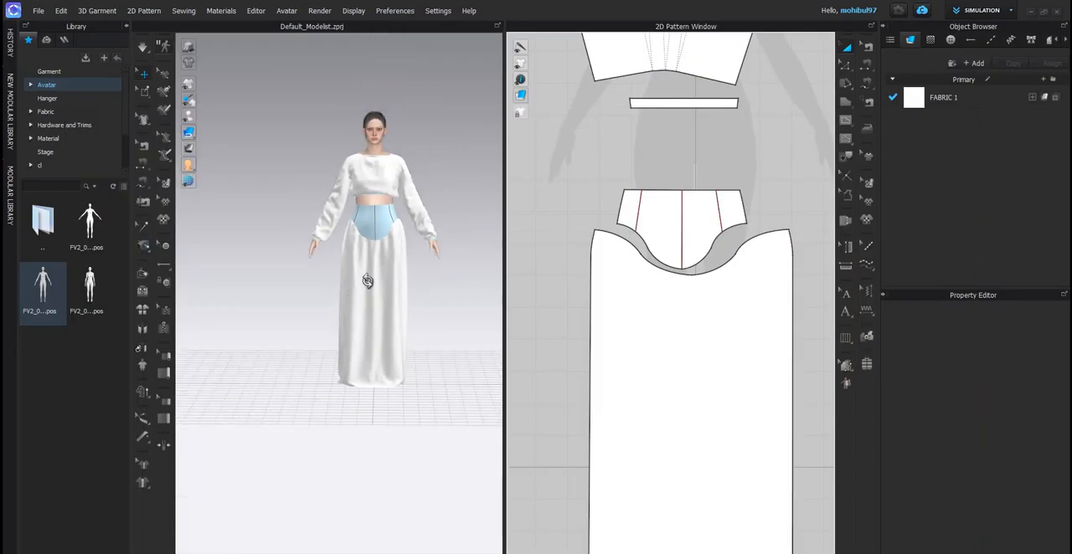
{"action": "scroll", "coordinate": [377, 293], "scroll_direction": "up", "scroll_amount": 6}
{"action": "scroll", "coordinate": [352, 234], "scroll_direction": "down", "scroll_amount": 3}
{"action": "right_click_drag", "start_coordinate": [351, 234], "coordinate": [397, 153]}
{"action": "scroll", "coordinate": [397, 153], "scroll_direction": "up", "scroll_amount": 3}
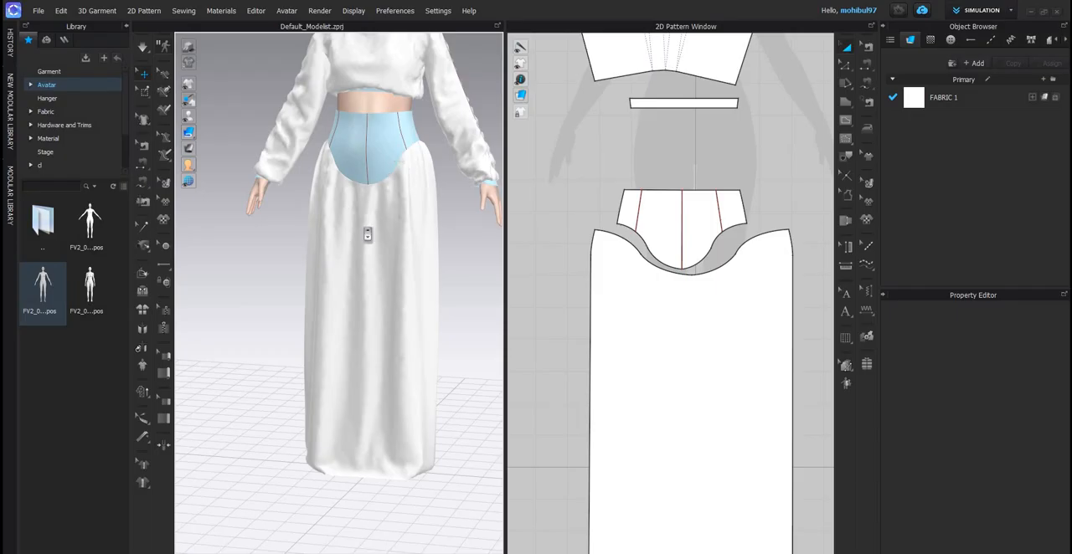
{"action": "right_click_drag", "start_coordinate": [330, 228], "coordinate": [354, 335]}
{"action": "scroll", "coordinate": [357, 307], "scroll_direction": "up", "scroll_amount": 3}
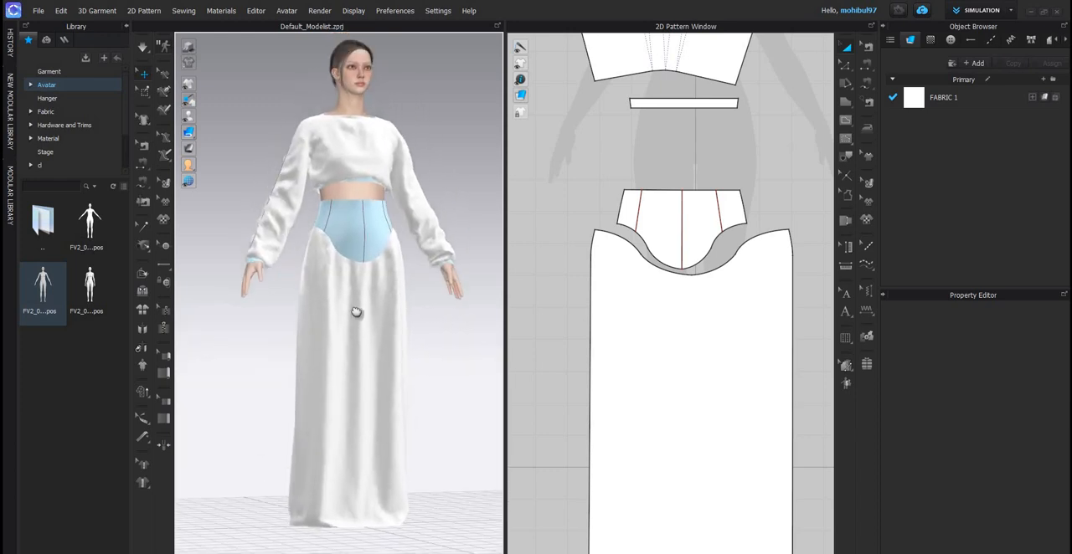
{"action": "scroll", "coordinate": [328, 368], "scroll_direction": "up", "scroll_amount": 3}
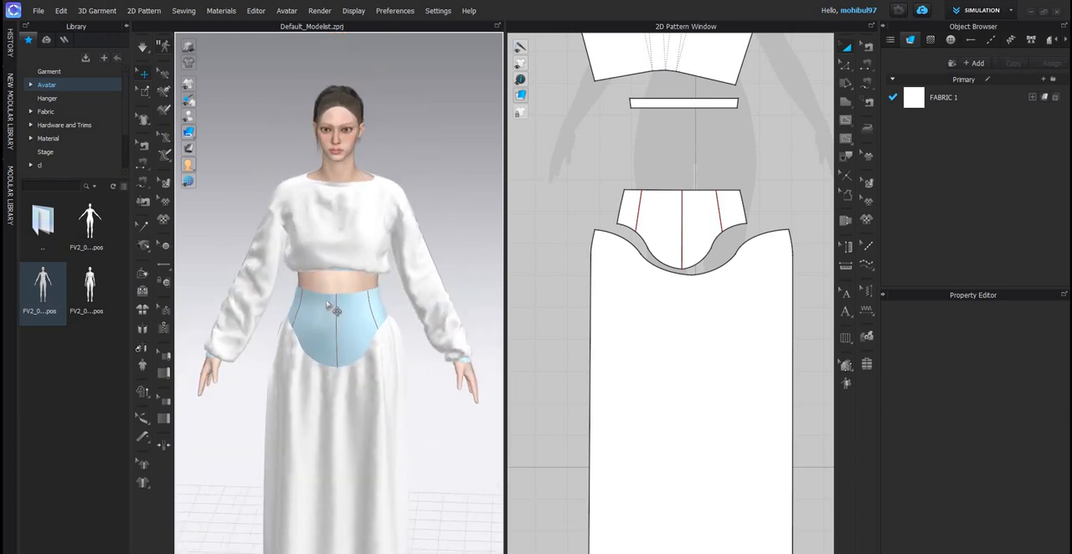
- Examine the top, waist yoke and full-length skirt from the front and side, along with their front pattern pieces
{"action": "scroll", "coordinate": [364, 303], "scroll_direction": "up", "scroll_amount": 2}
{"action": "scroll", "coordinate": [364, 303], "scroll_direction": "down", "scroll_amount": 2}
{"action": "scroll", "coordinate": [722, 296], "scroll_direction": "down", "scroll_amount": 5}
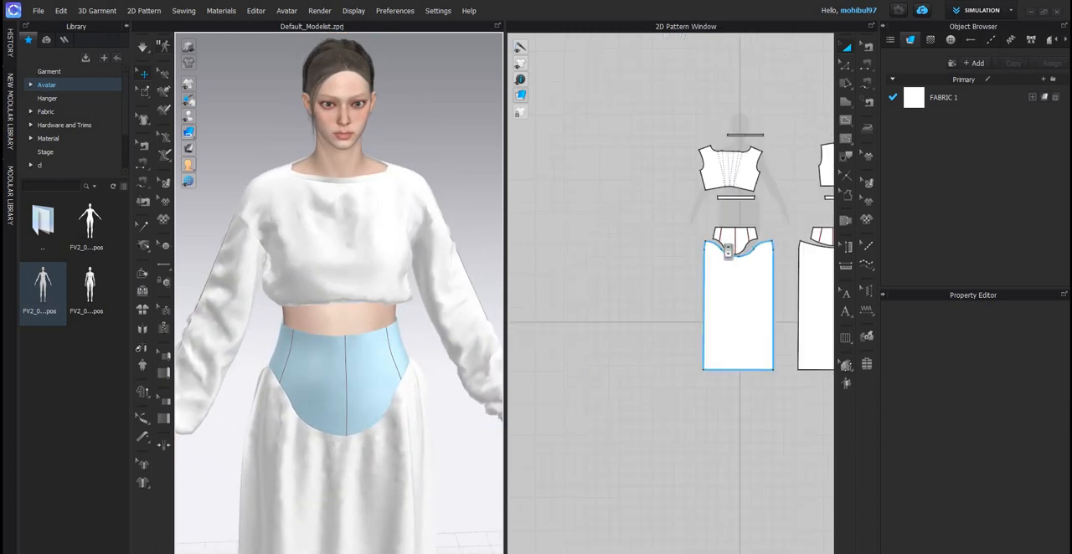
{"action": "scroll", "coordinate": [681, 268], "scroll_direction": "up", "scroll_amount": 5}
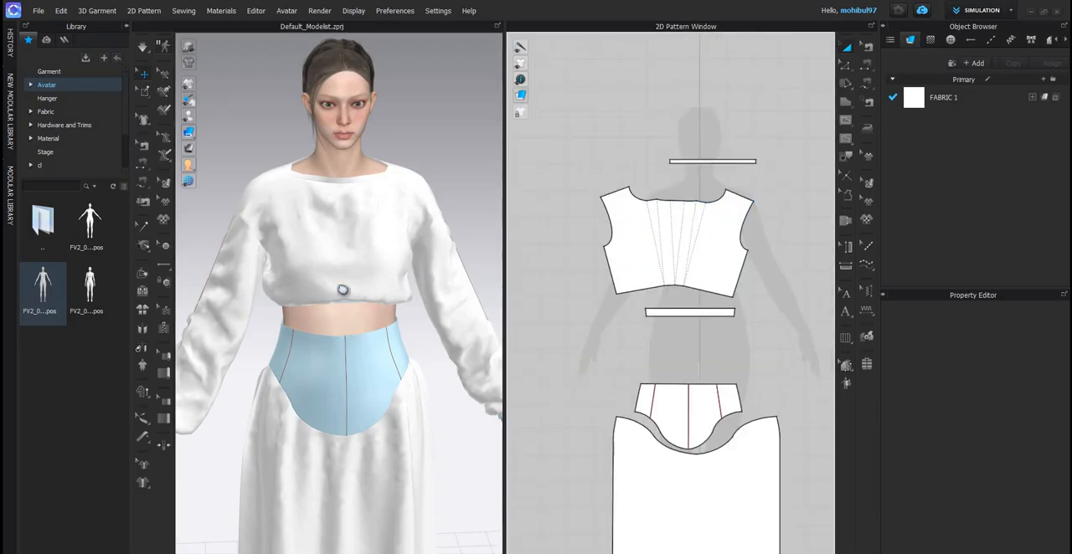
{"action": "scroll", "coordinate": [341, 266], "scroll_direction": "down", "scroll_amount": 3}
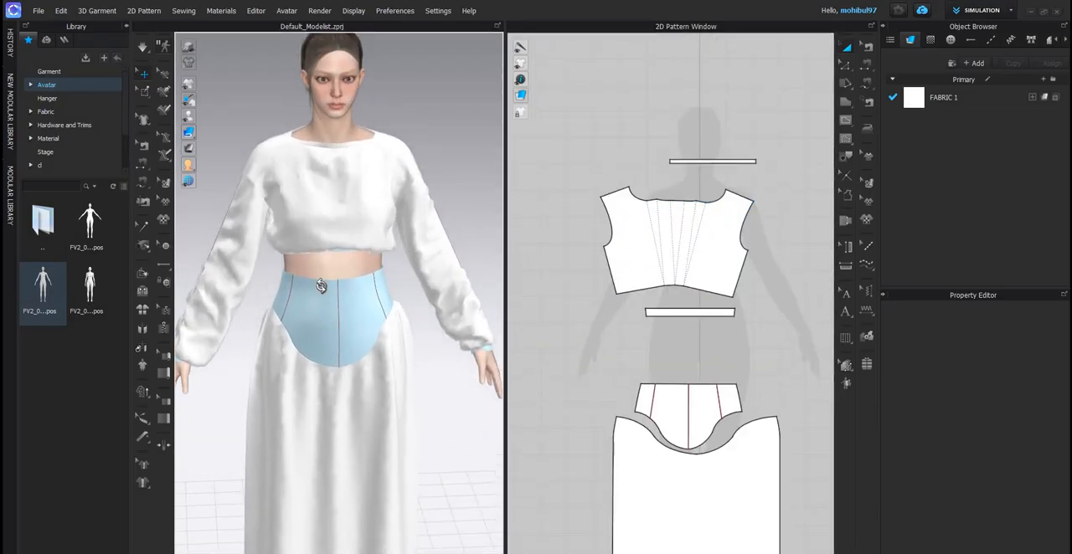
{"action": "right_click_drag", "start_coordinate": [330, 283], "coordinate": [324, 302]}
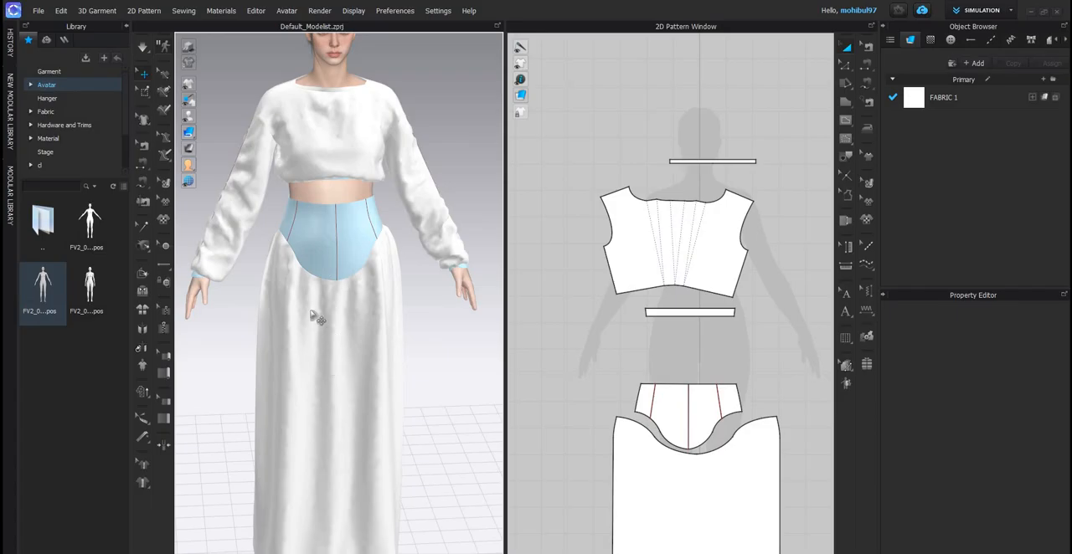
{"action": "scroll", "coordinate": [437, 300], "scroll_direction": "down", "scroll_amount": 2}
{"action": "mouse_move", "coordinate": [451, 290]}
{"action": "right_mouse_down"}
{"action": "mouse_move", "coordinate": [356, 278]}
{"action": "mouse_move", "coordinate": [472, 289]}
{"action": "right_mouse_up"}
{"action": "scroll", "coordinate": [355, 278], "scroll_direction": "up", "scroll_amount": 2}
{"action": "scroll", "coordinate": [472, 289], "scroll_direction": "down", "scroll_amount": 2}
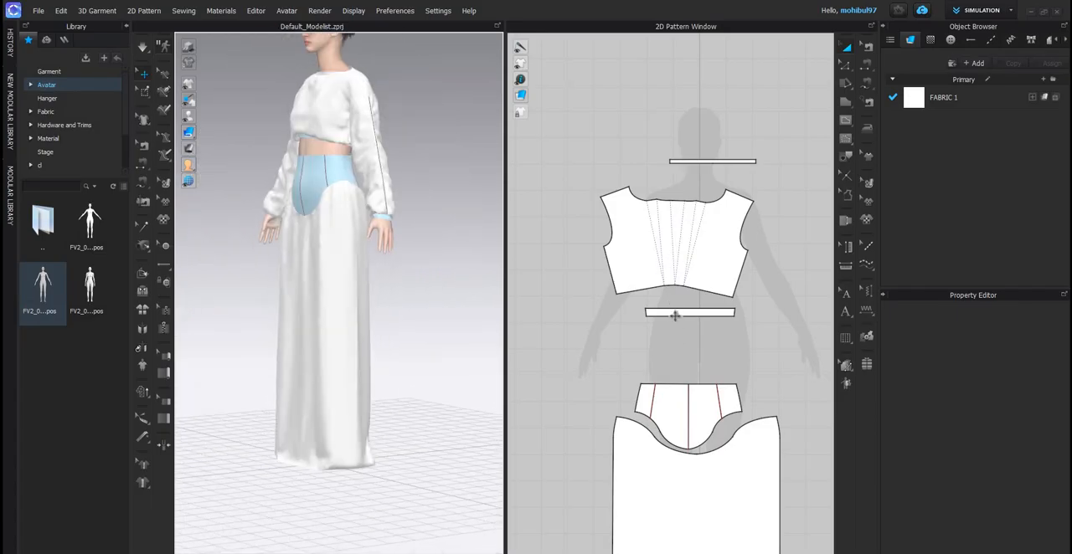
- Select the front and back waist yoke patterns and adjust their additional rendering thickness
{"action": "scroll", "coordinate": [662, 313], "scroll_direction": "down", "scroll_amount": 3}
{"action": "scroll", "coordinate": [680, 335], "scroll_direction": "up", "scroll_amount": 4}
{"action": "left_click", "coordinate": [684, 321]}
{"action": "scroll", "coordinate": [680, 322], "scroll_direction": "down", "scroll_amount": 5}
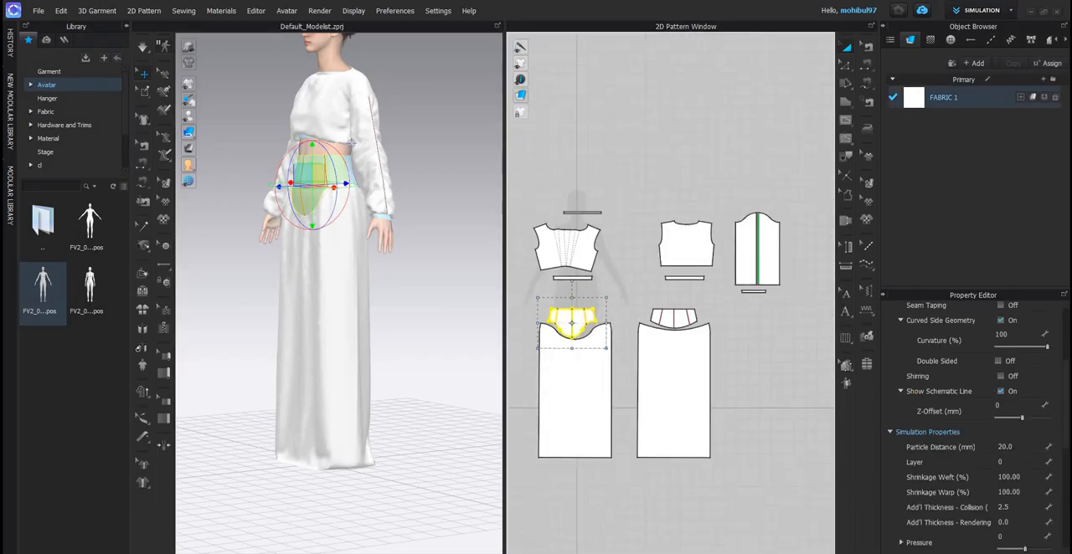
{"action": "scroll", "coordinate": [682, 310], "scroll_direction": "up", "scroll_amount": 5}
{"action": "scroll", "coordinate": [1011, 421], "scroll_direction": "down", "scroll_amount": 3}
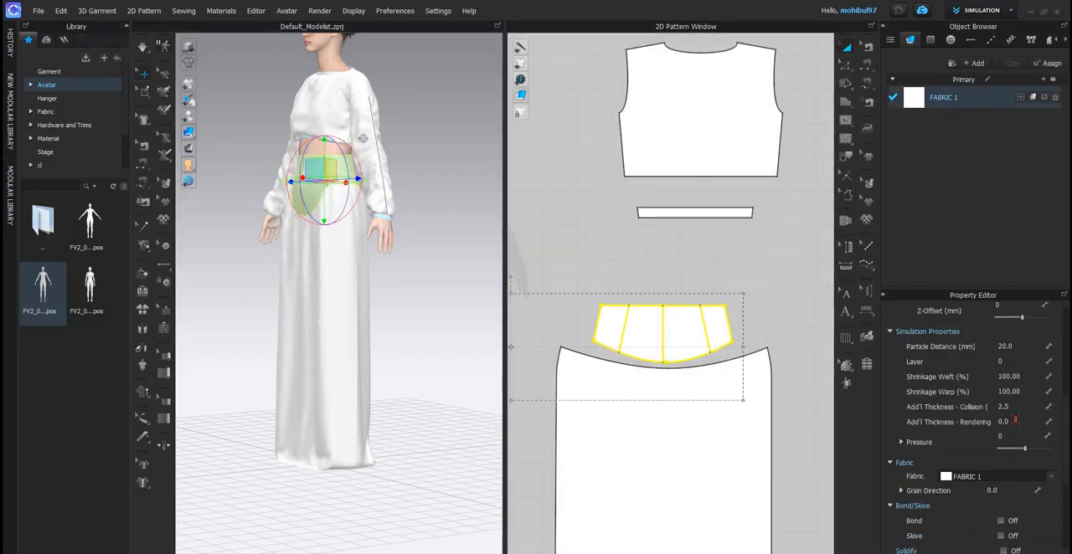
{"action": "left_click", "coordinate": [1013, 421]}
{"action": "key", "text": "Return"}
- Try to cut and sew the back and front waist yokes along their internal lines
{"action": "key", "text": "z"}
{"action": "left_click", "coordinate": [625, 321]}
{"action": "left_click", "coordinate": [663, 322], "text": "shift"}
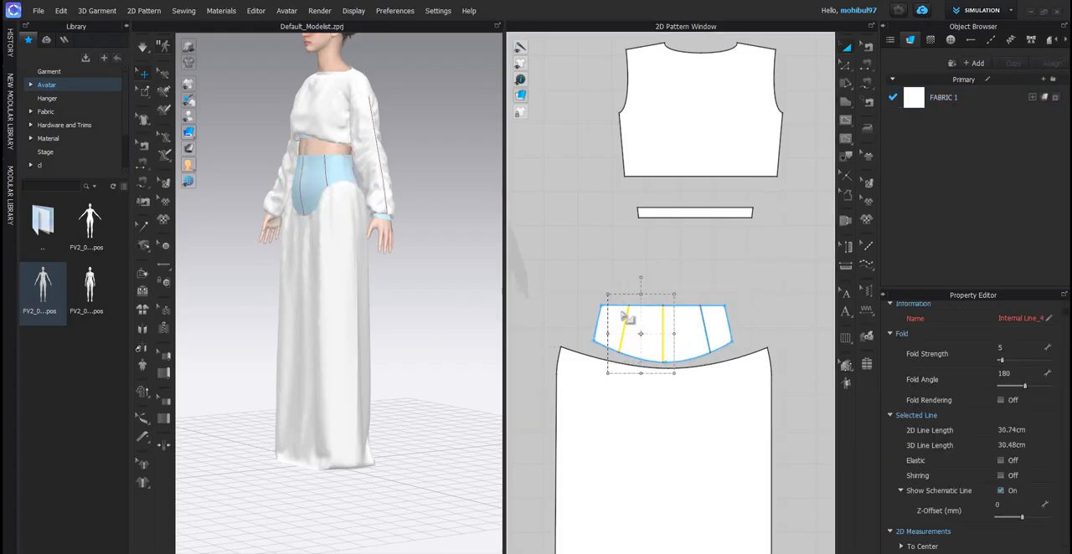
{"action": "left_click", "coordinate": [705, 322], "text": "shift"}
{"action": "scroll", "coordinate": [668, 321], "scroll_direction": "down", "scroll_amount": 4}
{"action": "scroll", "coordinate": [571, 322], "scroll_direction": "up", "scroll_amount": 4}
{"action": "middle_click_drag", "start_coordinate": [571, 321], "coordinate": [733, 322]}
{"action": "scroll", "coordinate": [653, 321], "scroll_direction": "up", "scroll_amount": 3}
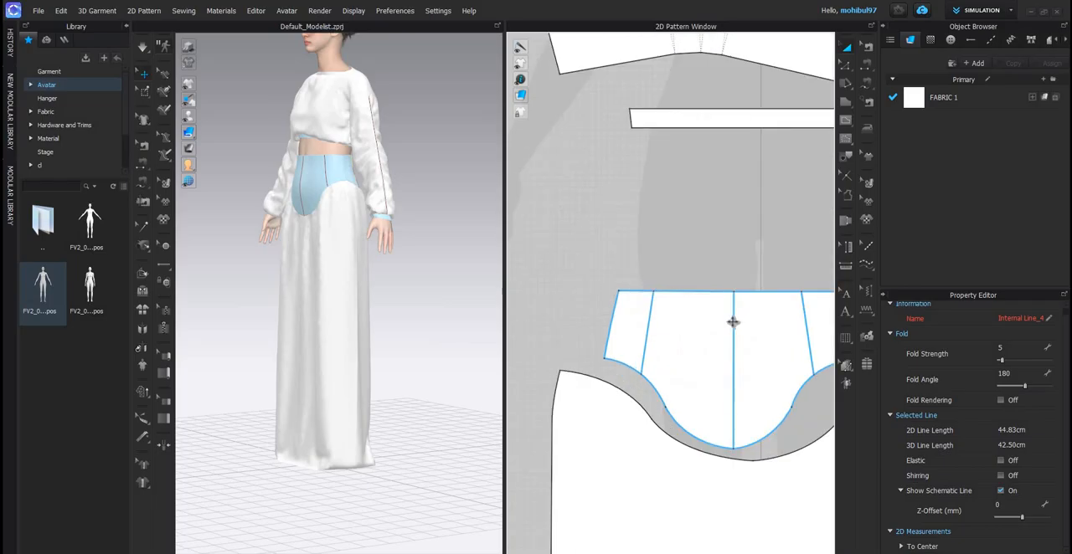
{"action": "left_click", "coordinate": [648, 322], "text": "shift"}
{"action": "left_click", "coordinate": [734, 322], "text": "shift"}
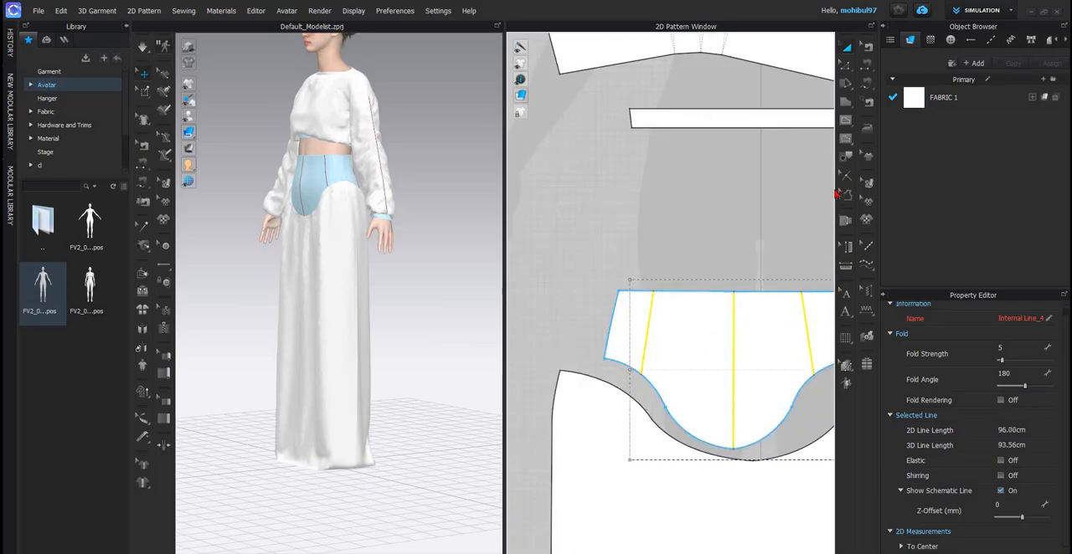
{"action": "right_click", "coordinate": [836, 194]}
{"action": "left_click", "coordinate": [837, 196]}
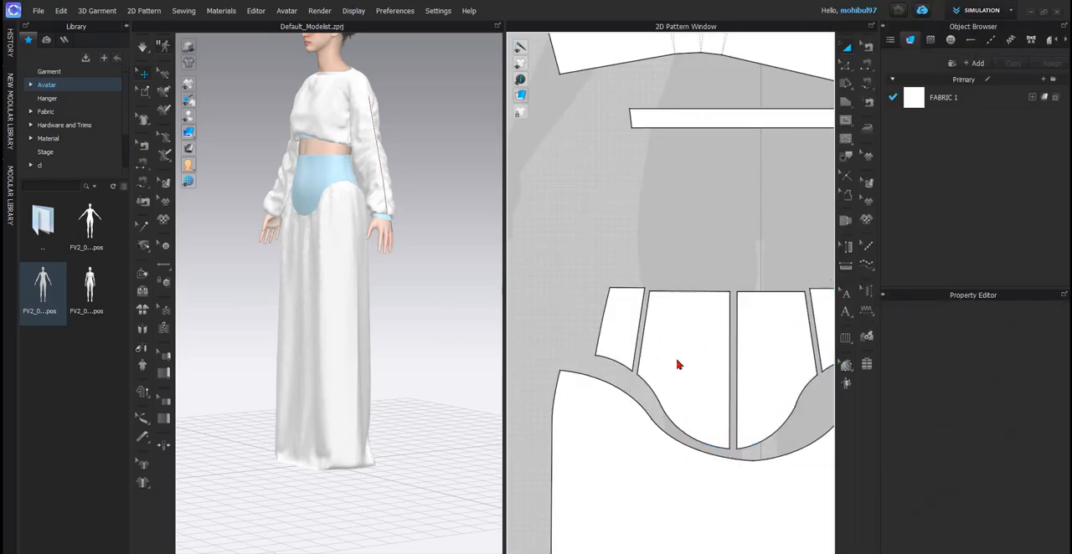
{"action": "left_click", "coordinate": [650, 341]}
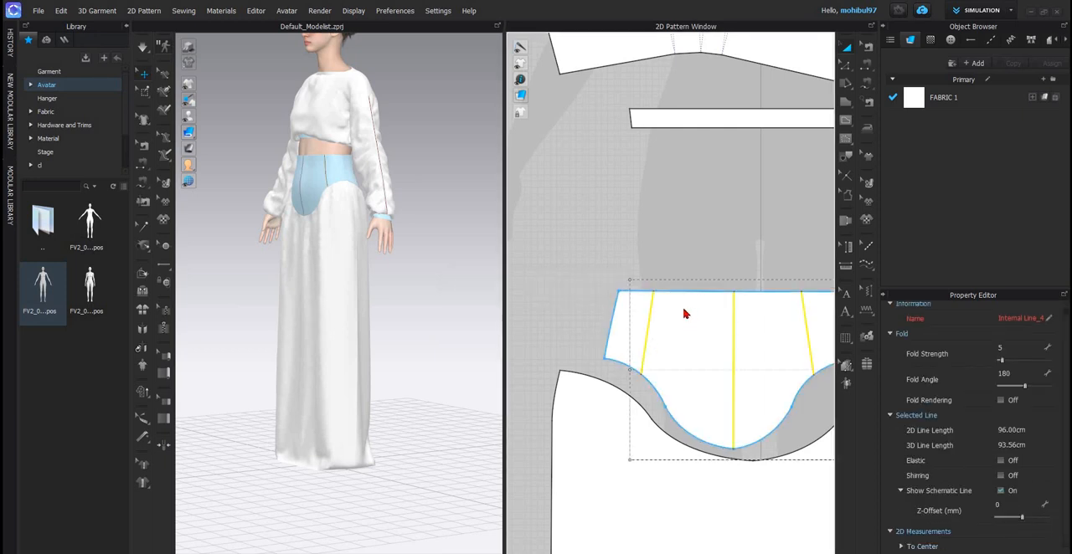
{"action": "right_click", "coordinate": [600, 266]}
{"action": "left_click", "coordinate": [704, 302]}
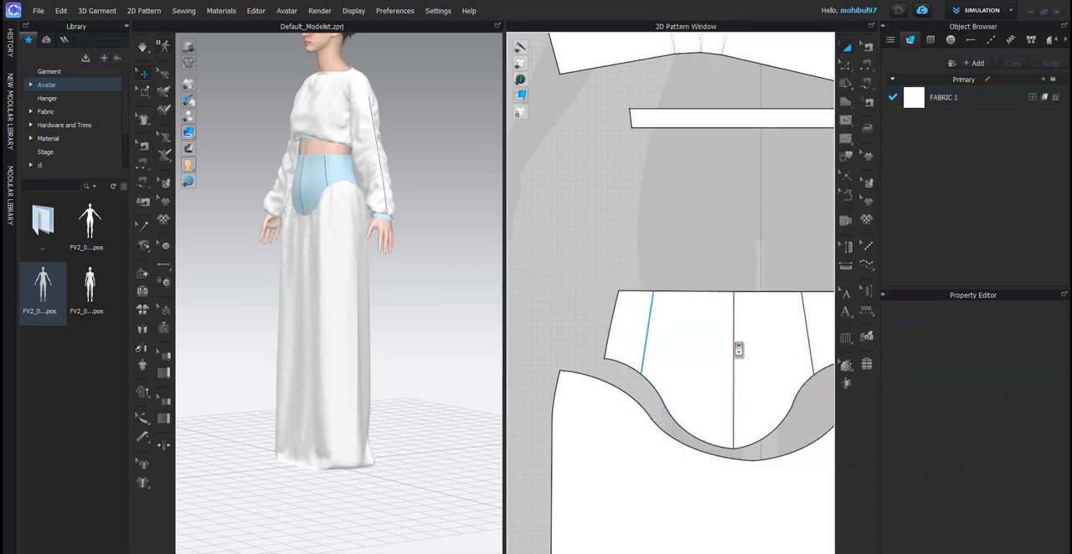
- Cut and sew the front and back waist yokes along all three internal lines on each
{"action": "left_click", "coordinate": [646, 347]}
{"action": "left_click", "coordinate": [734, 347], "text": "shift"}
{"action": "scroll", "coordinate": [737, 350], "scroll_direction": "down", "scroll_amount": 4}
{"action": "middle_click_drag", "start_coordinate": [740, 349], "coordinate": [651, 349]}
{"action": "scroll", "coordinate": [655, 347], "scroll_direction": "up", "scroll_amount": 4}
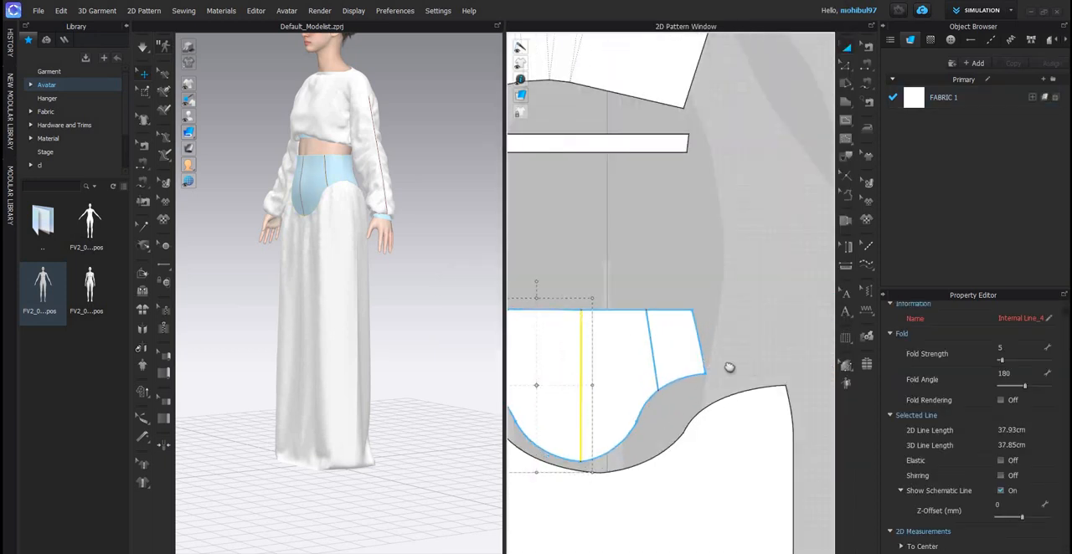
{"action": "left_click", "coordinate": [654, 356], "text": "shift"}
{"action": "scroll", "coordinate": [678, 345], "scroll_direction": "down", "scroll_amount": 4}
{"action": "scroll", "coordinate": [739, 340], "scroll_direction": "up", "scroll_amount": 4}
{"action": "middle_click_drag", "start_coordinate": [779, 346], "coordinate": [710, 346]}
{"action": "left_click", "coordinate": [679, 340], "text": "shift"}
{"action": "left_click", "coordinate": [739, 346], "text": "shift"}
{"action": "scroll", "coordinate": [709, 341], "scroll_direction": "down", "scroll_amount": 3}
{"action": "scroll", "coordinate": [711, 345], "scroll_direction": "up", "scroll_amount": 4}
{"action": "left_click", "coordinate": [709, 345], "text": "shift"}
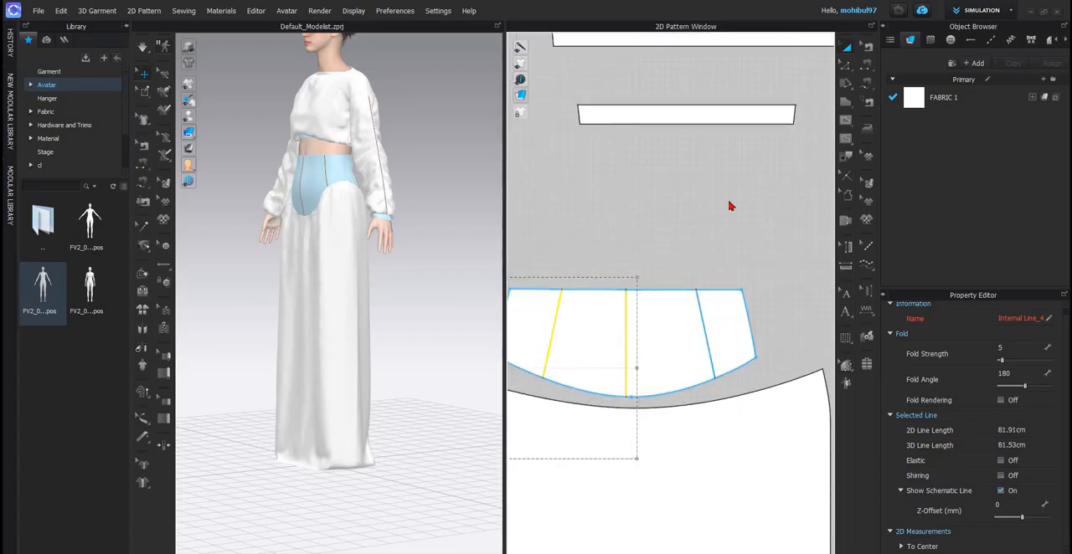
{"action": "right_click", "coordinate": [708, 344]}
{"action": "left_click", "coordinate": [729, 202]}
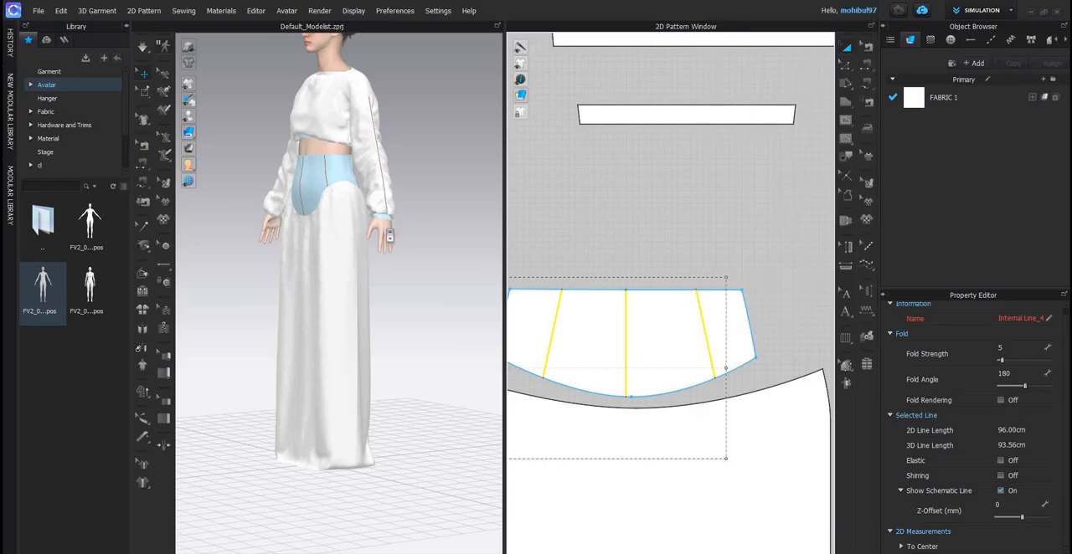
- Select all garment patterns and set their particle distance to 5 mm
{"action": "scroll", "coordinate": [409, 300], "scroll_direction": "up", "scroll_amount": 6}
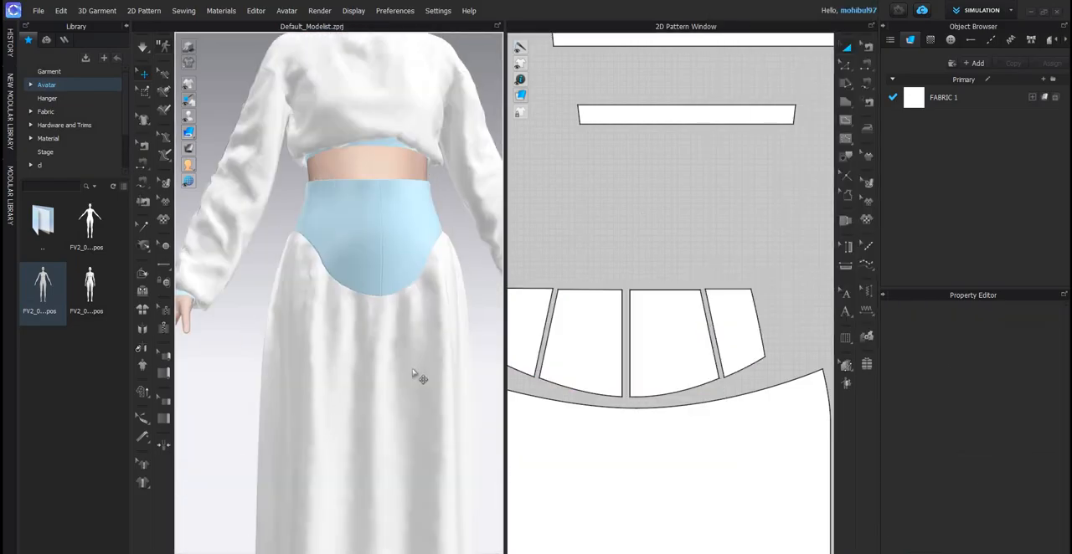
{"action": "scroll", "coordinate": [412, 368], "scroll_direction": "down", "scroll_amount": 3}
{"action": "right_click_drag", "start_coordinate": [392, 239], "coordinate": [367, 292]}
{"action": "scroll", "coordinate": [332, 311], "scroll_direction": "up", "scroll_amount": 4}
{"action": "scroll", "coordinate": [344, 313], "scroll_direction": "down", "scroll_amount": 4}
{"action": "key", "text": "2"}
{"action": "key", "text": "ctrl+a"}
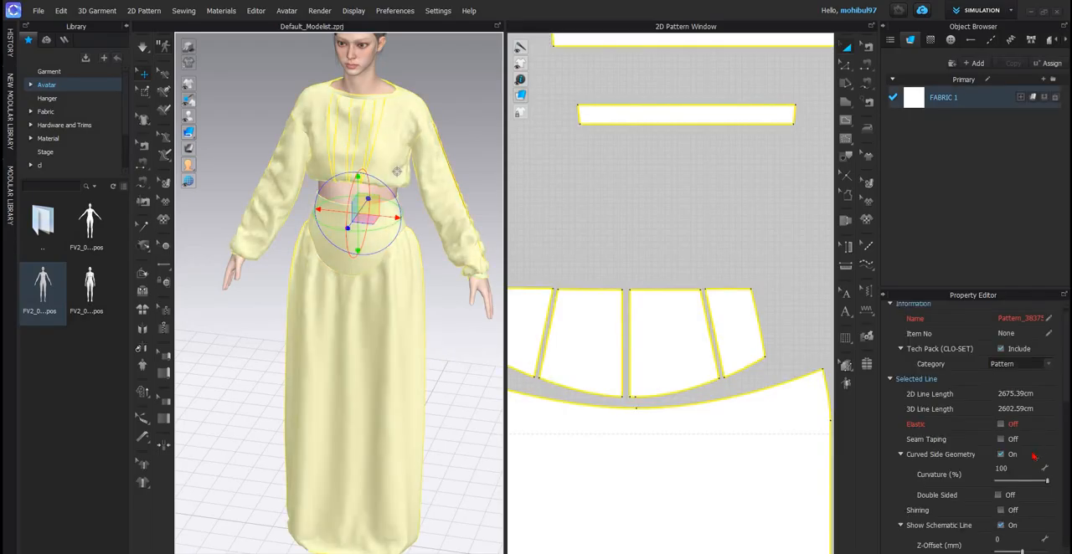
{"action": "right_click_drag", "start_coordinate": [383, 352], "coordinate": [384, 359]}
{"action": "middle_click_drag", "start_coordinate": [375, 240], "coordinate": [381, 317]}
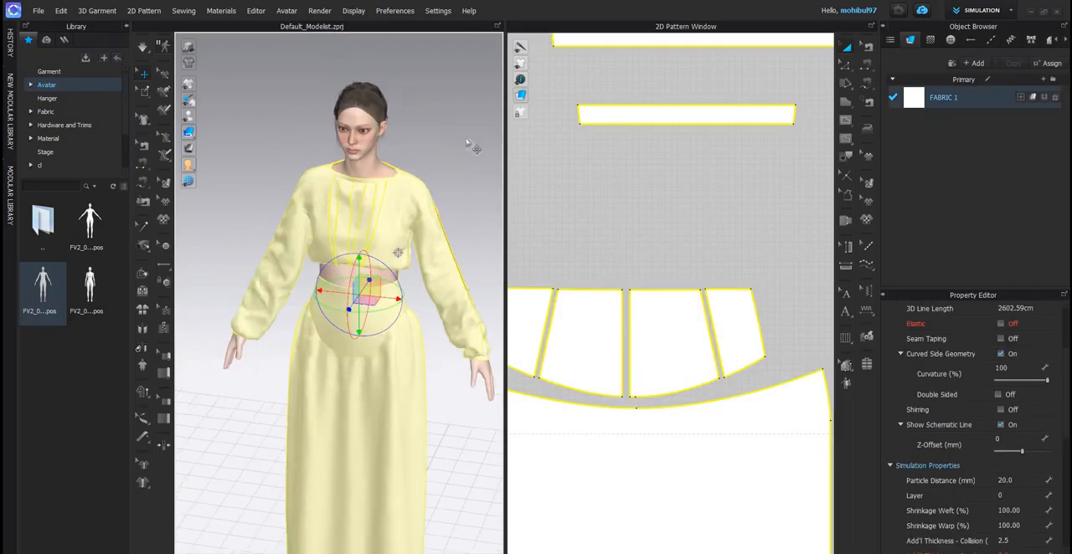
{"action": "scroll", "coordinate": [377, 157], "scroll_direction": "up", "scroll_amount": 4}
{"action": "right_click_drag", "start_coordinate": [377, 156], "coordinate": [325, 163]}
{"action": "key", "text": "Escape"}
{"action": "right_click_drag", "start_coordinate": [400, 179], "coordinate": [413, 298]}
{"action": "scroll", "coordinate": [413, 298], "scroll_direction": "down", "scroll_amount": 5}
{"action": "key", "text": "ctrl+a"}
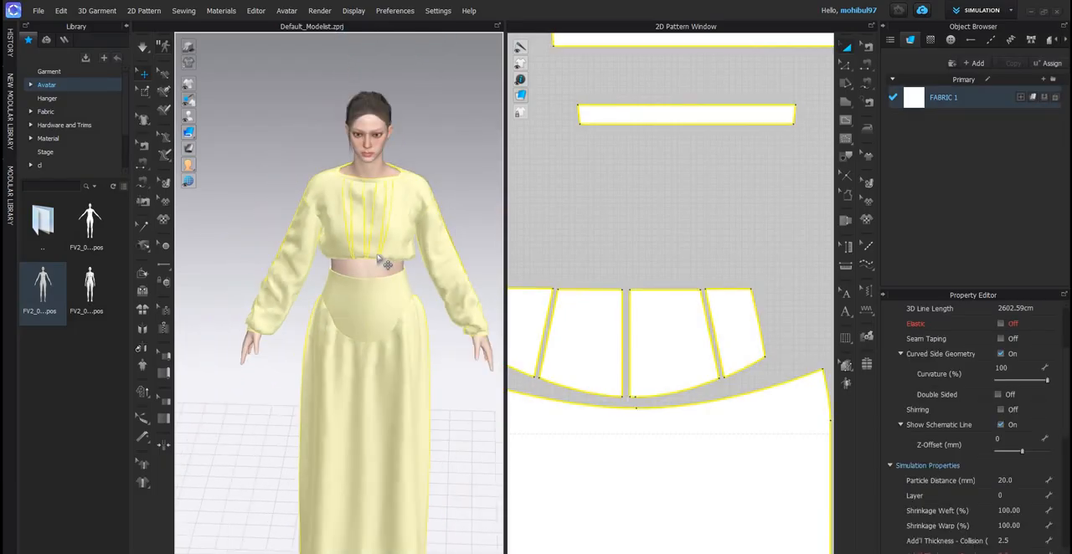
{"action": "right_click_drag", "start_coordinate": [449, 245], "coordinate": [393, 248]}
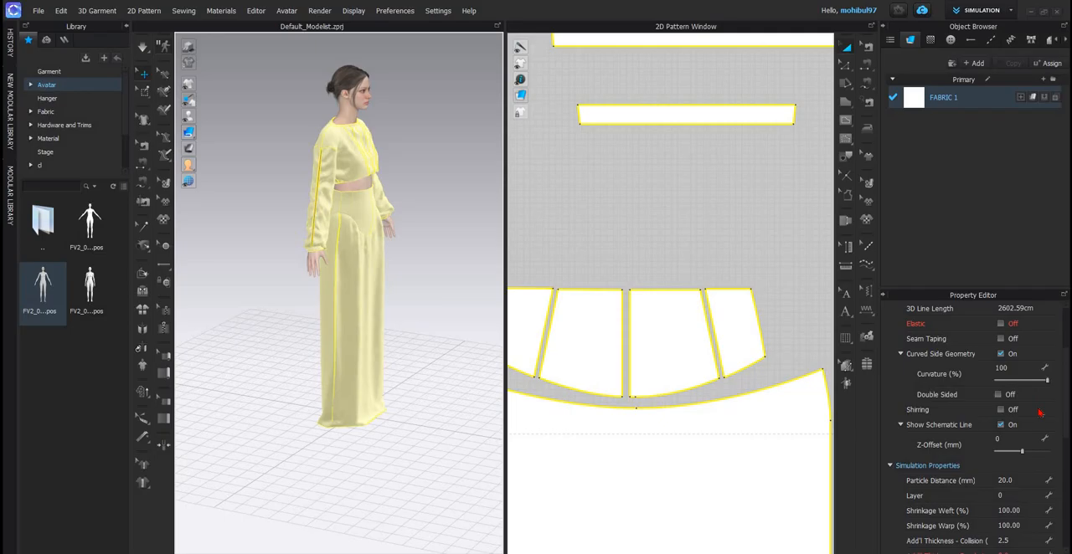
{"action": "left_click", "coordinate": [1026, 478]}
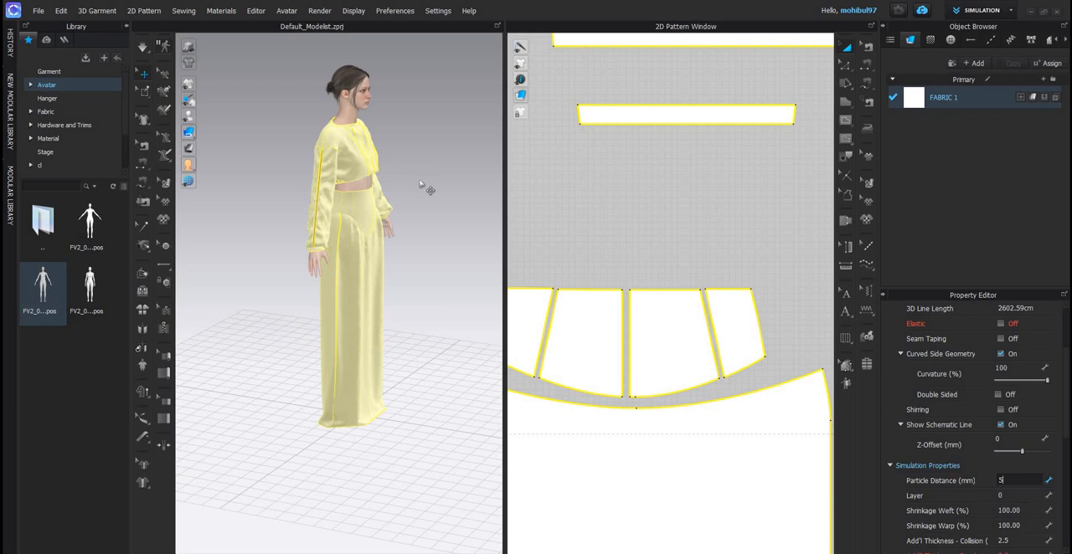
{"action": "key", "text": "Return"}
{"action": "left_click", "coordinate": [324, 176]}
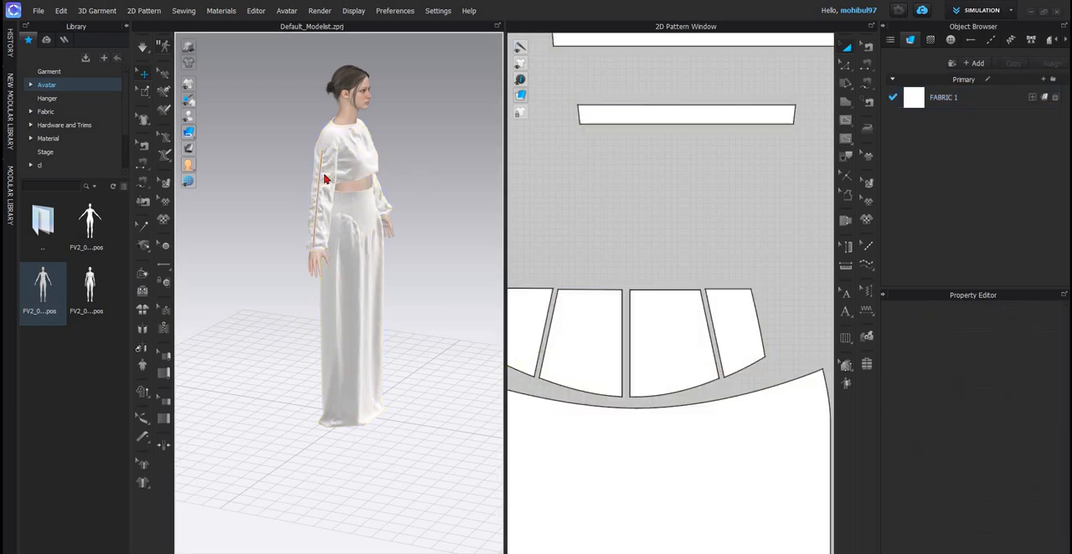
- Simulate the whole outfit to refine its drape, view it from the side, and stop the simulation
{"action": "key", "text": "2"}
{"action": "key", "text": "space"}
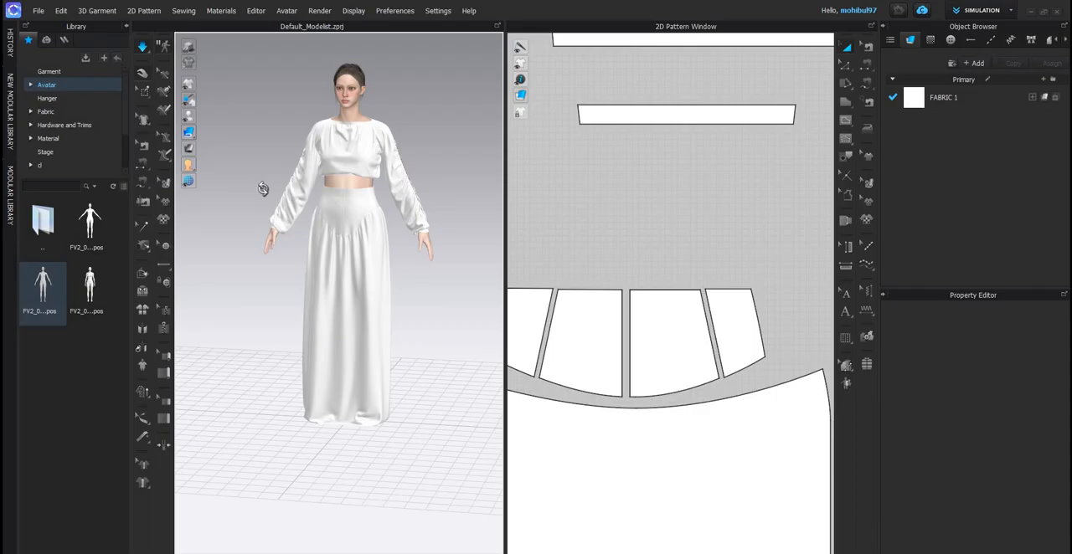
{"action": "right_click_drag", "start_coordinate": [253, 192], "coordinate": [287, 181]}
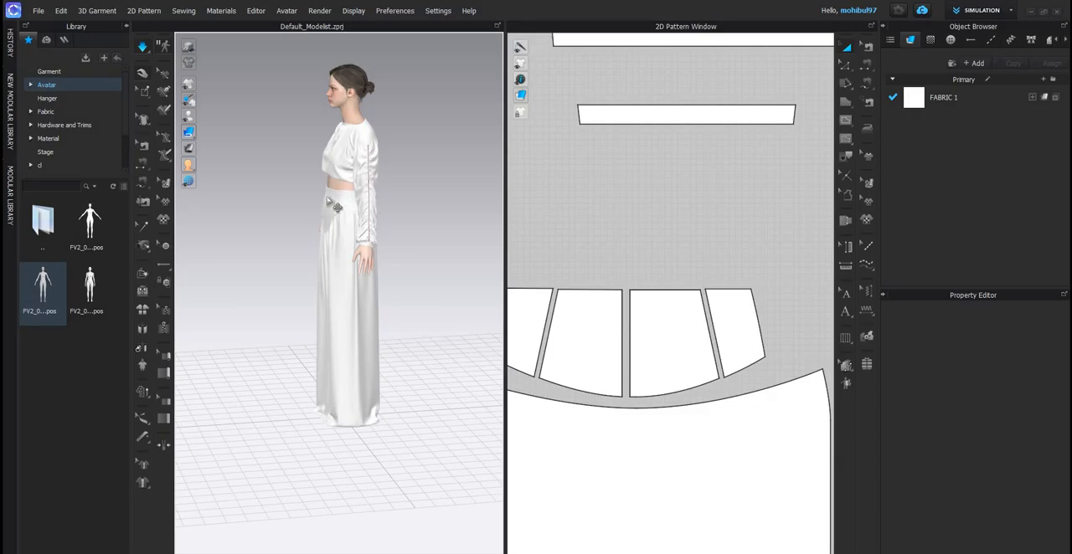
{"action": "scroll", "coordinate": [307, 287], "scroll_direction": "up", "scroll_amount": 4}
{"action": "scroll", "coordinate": [307, 288], "scroll_direction": "down", "scroll_amount": 3}
{"action": "right_click_drag", "start_coordinate": [307, 287], "coordinate": [316, 286]}
{"action": "key", "text": "space"}
- Examine the yoke's seams, the gathered sleeve seams and the skirt gathers up close from both sides
{"action": "scroll", "coordinate": [404, 282], "scroll_direction": "up", "scroll_amount": 4}
{"action": "scroll", "coordinate": [303, 252], "scroll_direction": "up", "scroll_amount": 4}
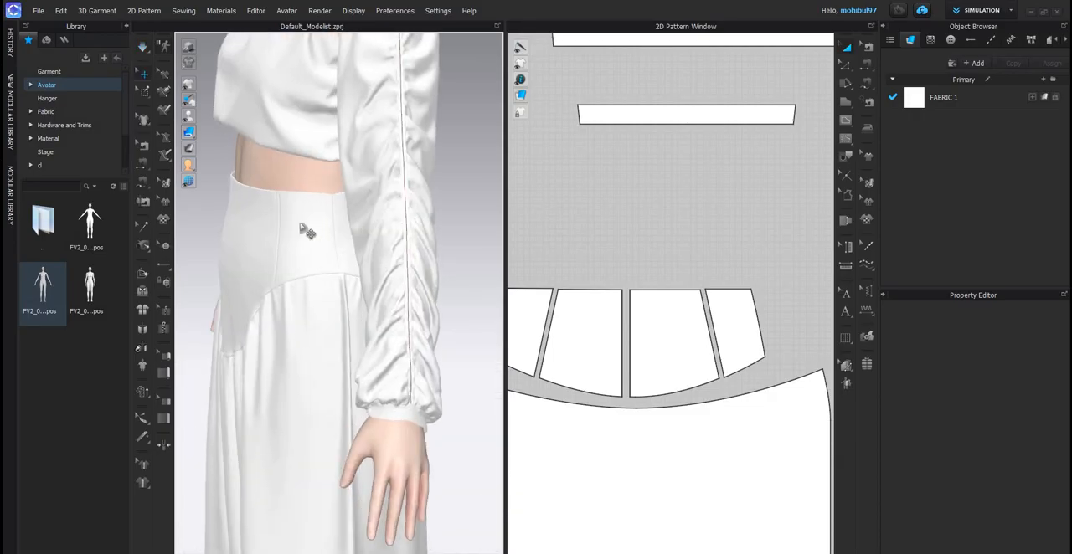
{"action": "right_click_drag", "start_coordinate": [301, 226], "coordinate": [337, 349]}
{"action": "scroll", "coordinate": [415, 236], "scroll_direction": "up", "scroll_amount": 3}
{"action": "scroll", "coordinate": [392, 238], "scroll_direction": "up", "scroll_amount": 3}
{"action": "scroll", "coordinate": [392, 239], "scroll_direction": "down", "scroll_amount": 3}
{"action": "scroll", "coordinate": [338, 349], "scroll_direction": "down", "scroll_amount": 2}
{"action": "right_click_drag", "start_coordinate": [367, 298], "coordinate": [414, 274]}
{"action": "middle_click_drag", "start_coordinate": [418, 176], "coordinate": [427, 275]}
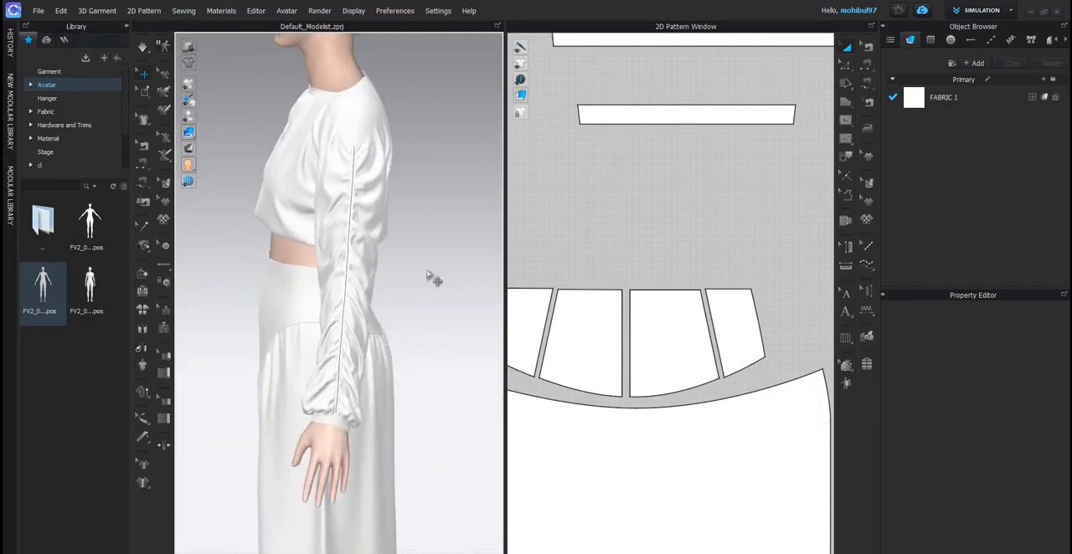
{"action": "right_click_drag", "start_coordinate": [426, 276], "coordinate": [336, 299]}
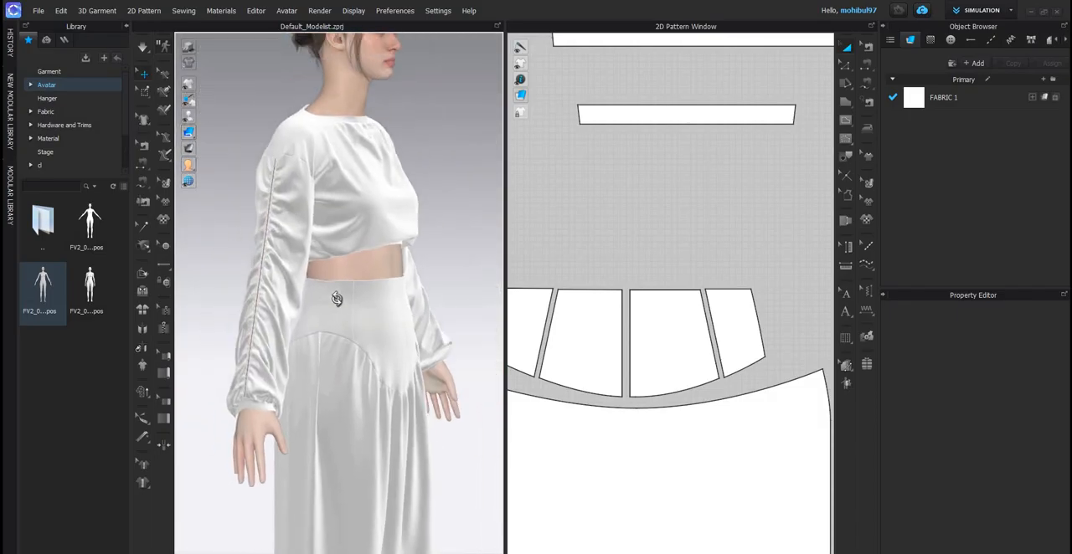
{"action": "scroll", "coordinate": [336, 299], "scroll_direction": "up", "scroll_amount": 2}
{"action": "right_click_drag", "start_coordinate": [326, 369], "coordinate": [309, 354]}
- Examine the top's neckline gathers, its bottom edge and the pointed yoke from the front
{"action": "key", "text": "2"}
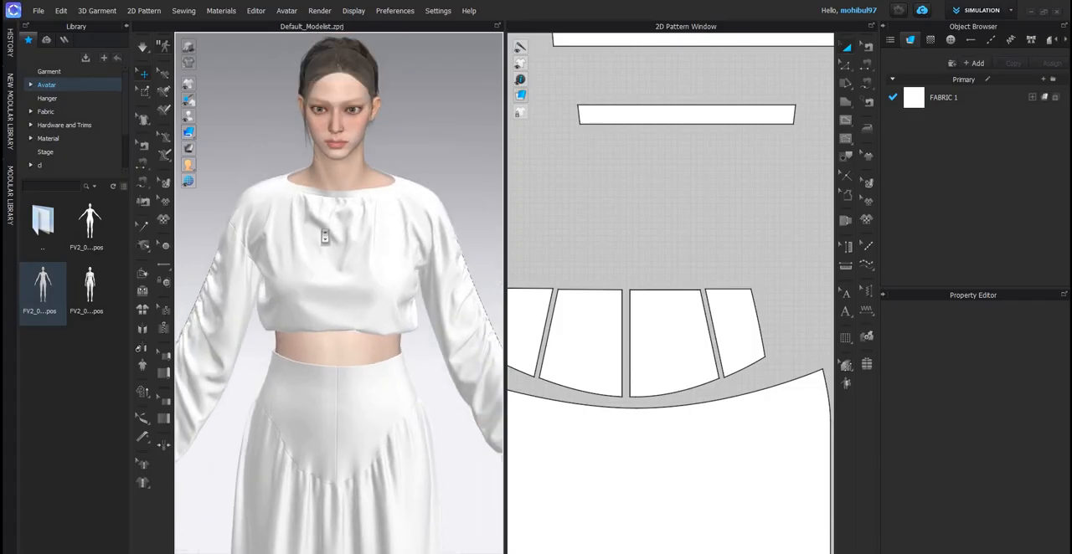
{"action": "scroll", "coordinate": [323, 239], "scroll_direction": "up", "scroll_amount": 4}
{"action": "middle_click_drag", "start_coordinate": [323, 241], "coordinate": [333, 342]}
{"action": "scroll", "coordinate": [360, 332], "scroll_direction": "up", "scroll_amount": 2}
{"action": "scroll", "coordinate": [363, 330], "scroll_direction": "down", "scroll_amount": 2}
{"action": "scroll", "coordinate": [334, 326], "scroll_direction": "down", "scroll_amount": 4}
{"action": "scroll", "coordinate": [279, 275], "scroll_direction": "down", "scroll_amount": 3}
{"action": "right_click_drag", "start_coordinate": [329, 269], "coordinate": [321, 296]}
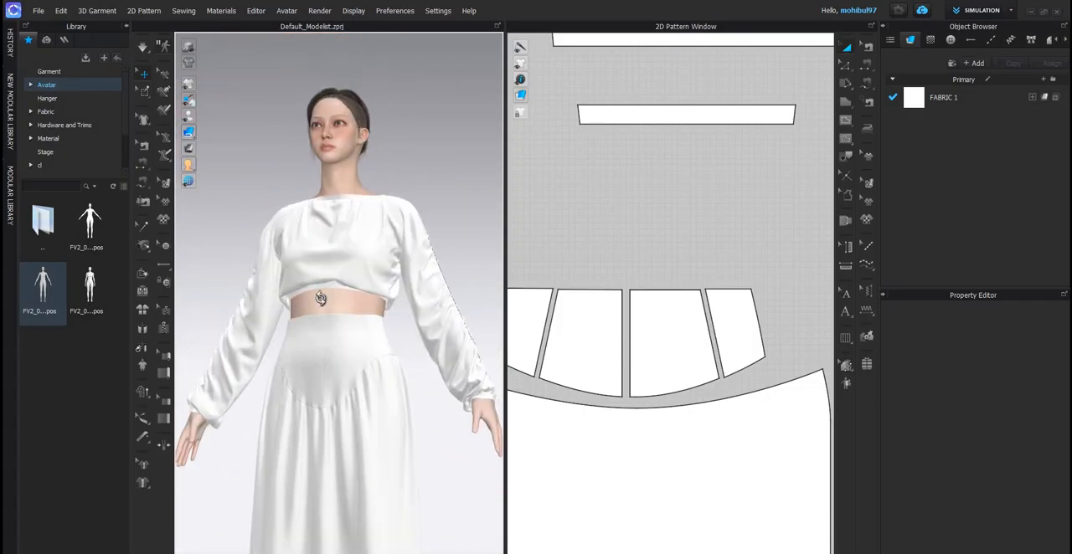
{"action": "scroll", "coordinate": [335, 293], "scroll_direction": "up", "scroll_amount": 6}
{"action": "middle_click_drag", "start_coordinate": [340, 314], "coordinate": [453, 197]}
- Select the top's bottom band and both sleeve cuffs, and set their additional rendering thickness to 2
{"action": "left_click", "coordinate": [337, 277]}
{"action": "scroll", "coordinate": [340, 268], "scroll_direction": "down", "scroll_amount": 3}
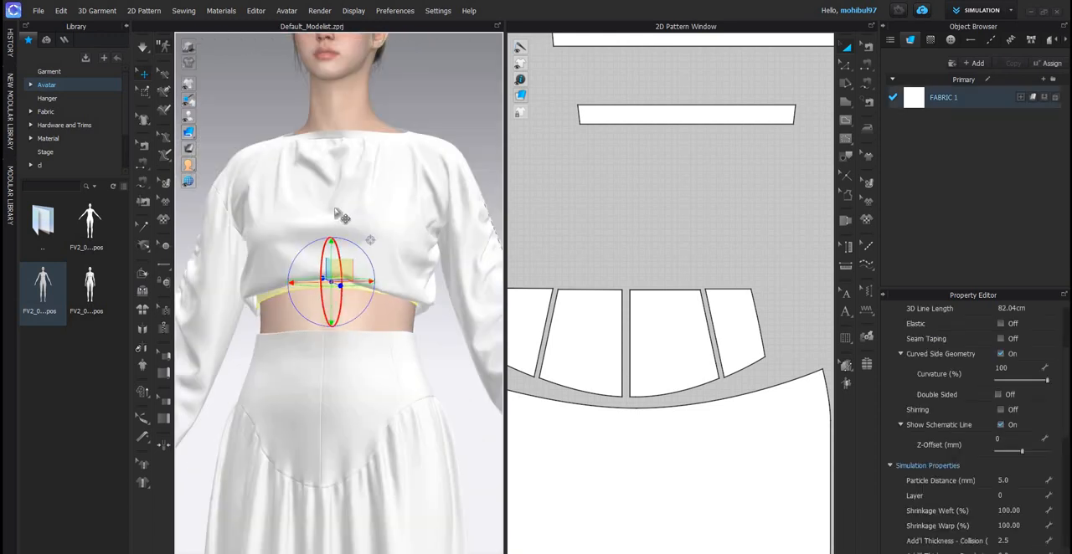
{"action": "scroll", "coordinate": [340, 220], "scroll_direction": "down", "scroll_amount": 3}
{"action": "middle_click_drag", "start_coordinate": [261, 399], "coordinate": [389, 211]}
{"action": "scroll", "coordinate": [265, 292], "scroll_direction": "up", "scroll_amount": 4}
{"action": "middle_click_drag", "start_coordinate": [299, 216], "coordinate": [287, 312]}
{"action": "scroll", "coordinate": [288, 311], "scroll_direction": "up", "scroll_amount": 1}
{"action": "scroll", "coordinate": [288, 312], "scroll_direction": "up", "scroll_amount": 2}
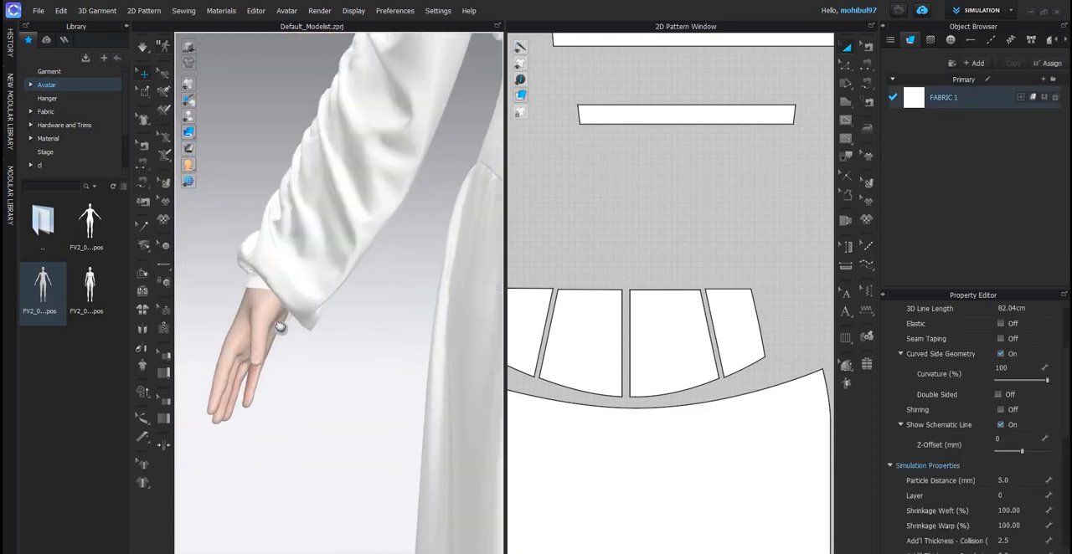
{"action": "left_click", "coordinate": [275, 291], "text": "shift"}
{"action": "scroll", "coordinate": [365, 315], "scroll_direction": "down", "scroll_amount": 3}
{"action": "scroll", "coordinate": [349, 306], "scroll_direction": "down", "scroll_amount": 3}
{"action": "middle_click_drag", "start_coordinate": [406, 318], "coordinate": [336, 289]}
{"action": "scroll", "coordinate": [346, 294], "scroll_direction": "down", "scroll_amount": 2}
{"action": "scroll", "coordinate": [400, 282], "scroll_direction": "up", "scroll_amount": 4}
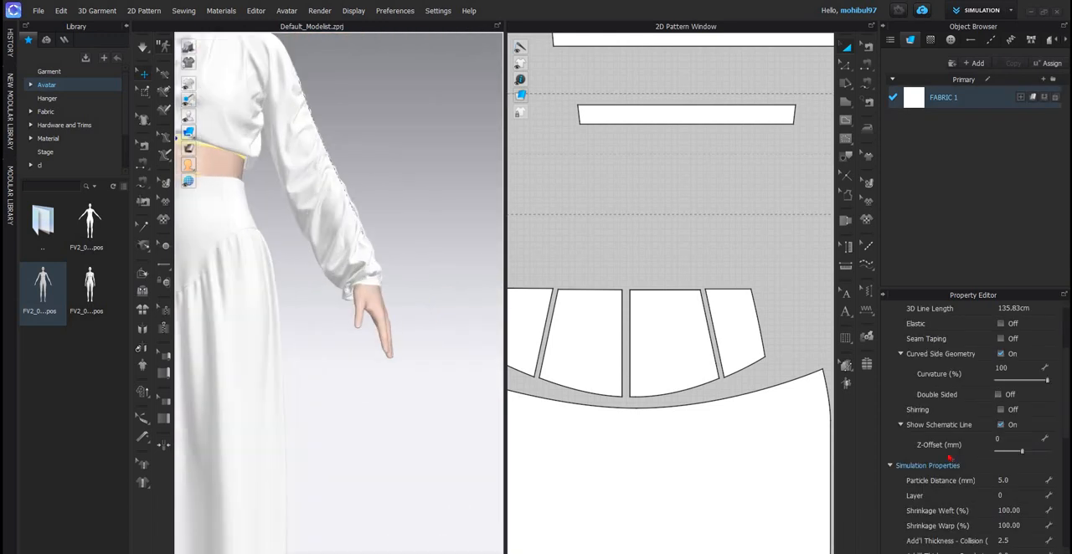
{"action": "scroll", "coordinate": [336, 290], "scroll_direction": "up", "scroll_amount": 2}
{"action": "left_click", "coordinate": [384, 274], "text": "shift"}
{"action": "scroll", "coordinate": [1013, 492], "scroll_direction": "down", "scroll_amount": 3}
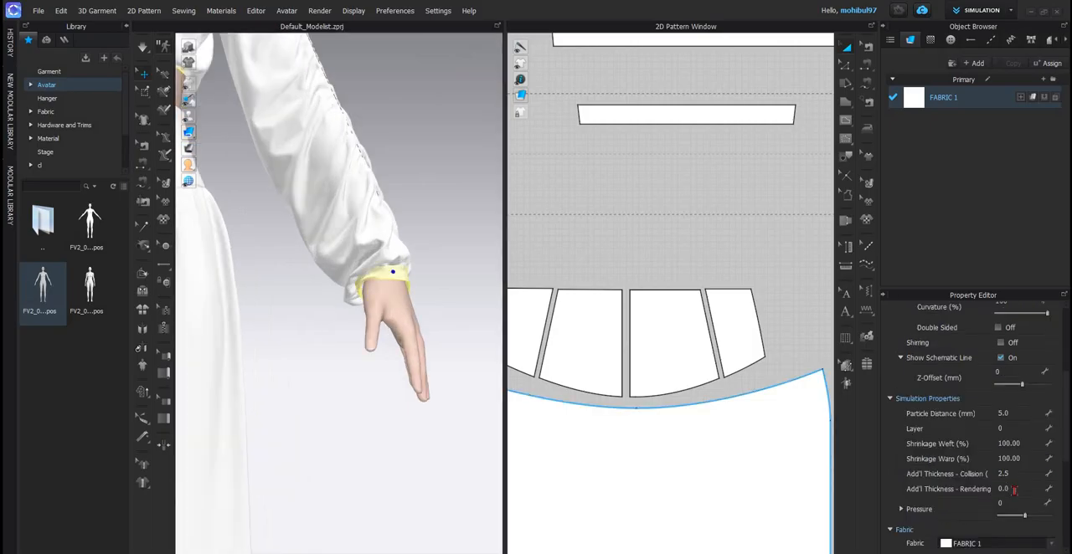
{"action": "left_click", "coordinate": [1013, 491]}
{"action": "type", "text": "2"}
{"action": "key", "text": "Return"}
{"action": "left_click", "coordinate": [290, 344]}
{"action": "scroll", "coordinate": [318, 344], "scroll_direction": "down", "scroll_amount": 5}
{"action": "middle_click_drag", "start_coordinate": [319, 347], "coordinate": [402, 304]}
{"action": "right_click_drag", "start_coordinate": [436, 303], "coordinate": [395, 305]}
{"action": "scroll", "coordinate": [395, 305], "scroll_direction": "up", "scroll_amount": 2}
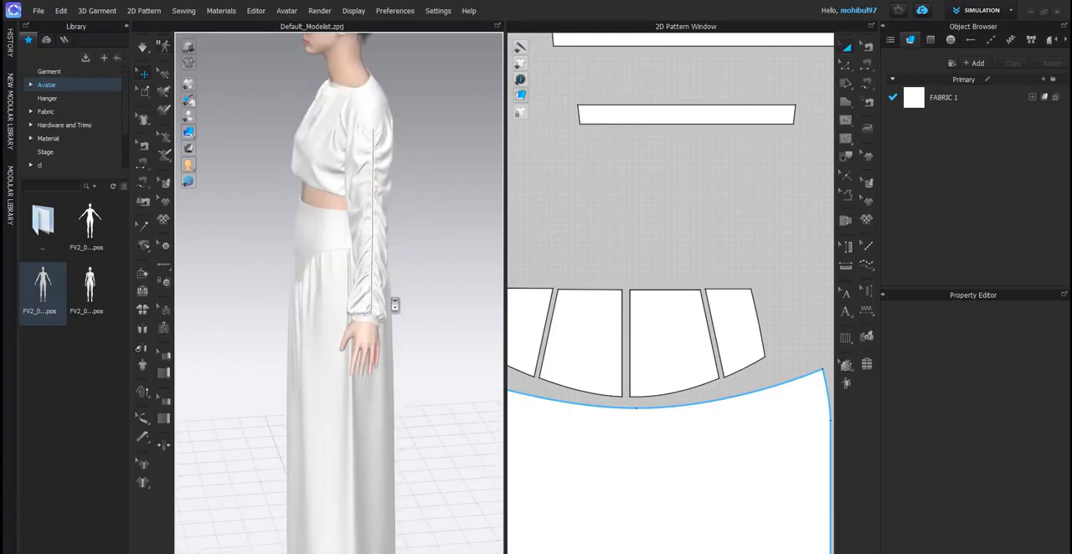
- Examine the sleeve cuff up close from the side, and check the whole outfit from the front
{"action": "scroll", "coordinate": [394, 305], "scroll_direction": "up", "scroll_amount": 6}
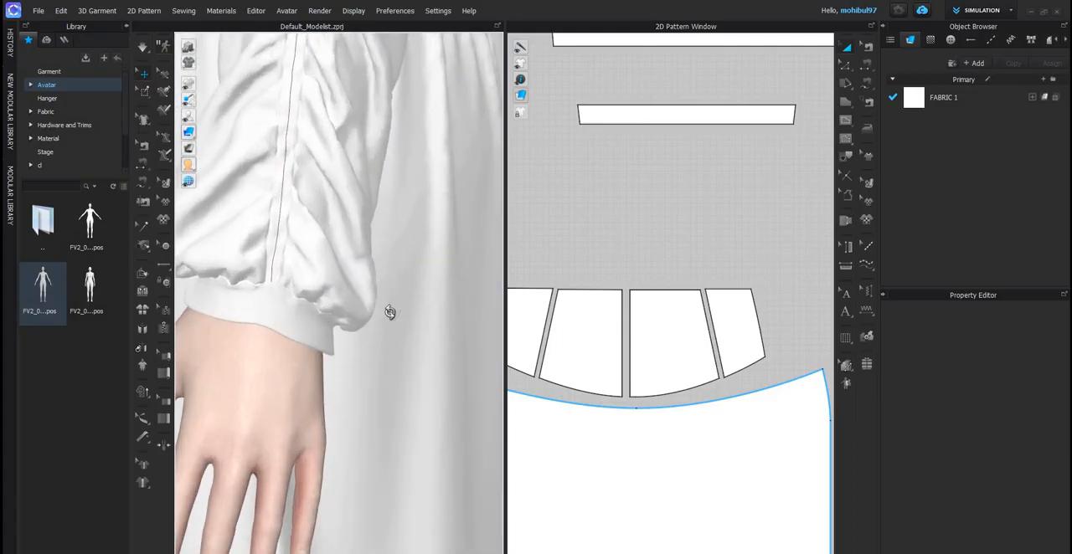
{"action": "scroll", "coordinate": [390, 314], "scroll_direction": "down", "scroll_amount": 5}
{"action": "right_click_drag", "start_coordinate": [392, 319], "coordinate": [282, 317]}
{"action": "scroll", "coordinate": [337, 313], "scroll_direction": "down", "scroll_amount": 2}
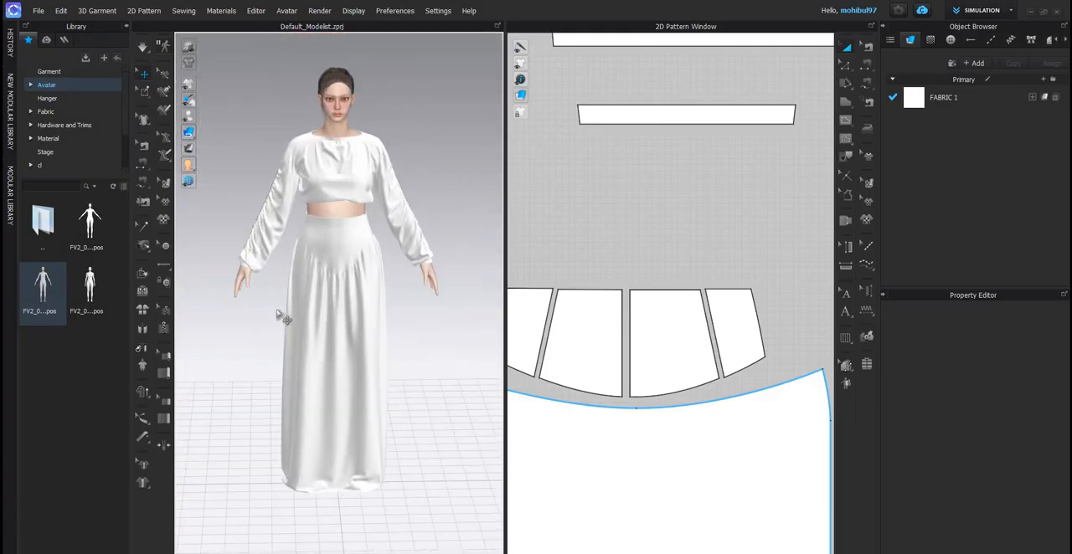
{"action": "scroll", "coordinate": [410, 309], "scroll_direction": "up", "scroll_amount": 3}
{"action": "scroll", "coordinate": [411, 307], "scroll_direction": "down", "scroll_amount": 3}
- Select the two centre back yoke panels and examine the skirt's back waist from behind
{"action": "right_click_drag", "start_coordinate": [406, 301], "coordinate": [393, 187]}
{"action": "scroll", "coordinate": [313, 259], "scroll_direction": "up", "scroll_amount": 2}
{"action": "scroll", "coordinate": [360, 219], "scroll_direction": "up", "scroll_amount": 3}
{"action": "left_click", "coordinate": [337, 211]}
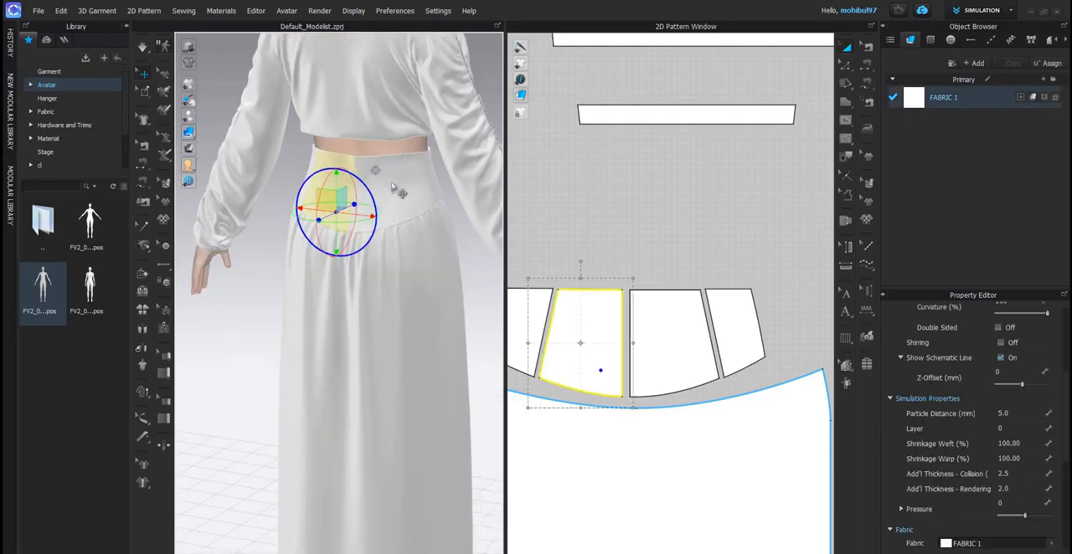
{"action": "left_click", "coordinate": [391, 185], "text": "shift"}
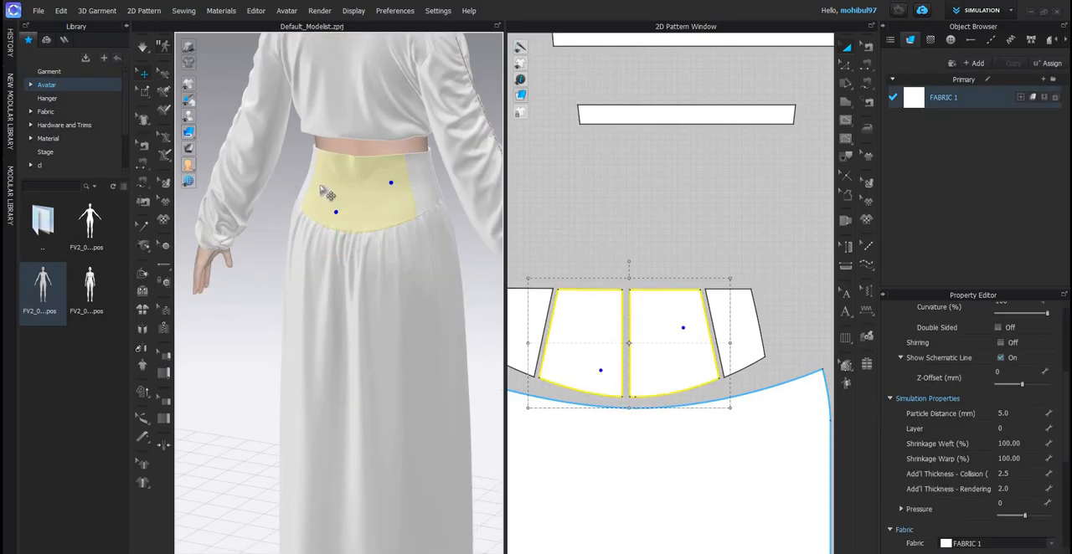
{"action": "scroll", "coordinate": [355, 208], "scroll_direction": "up", "scroll_amount": 5}
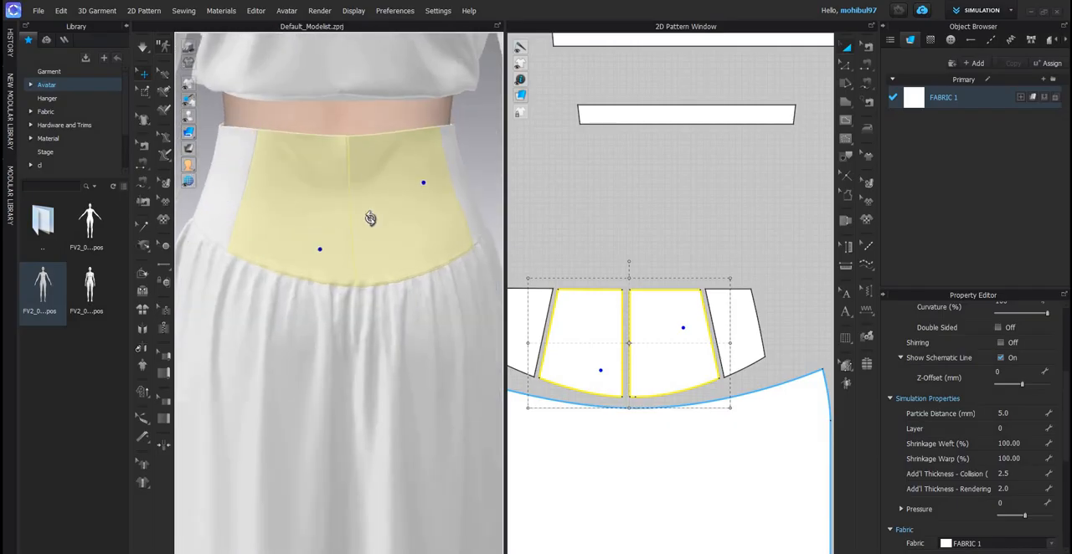
{"action": "right_click_drag", "start_coordinate": [370, 218], "coordinate": [388, 302]}
{"action": "left_click", "coordinate": [528, 238]}
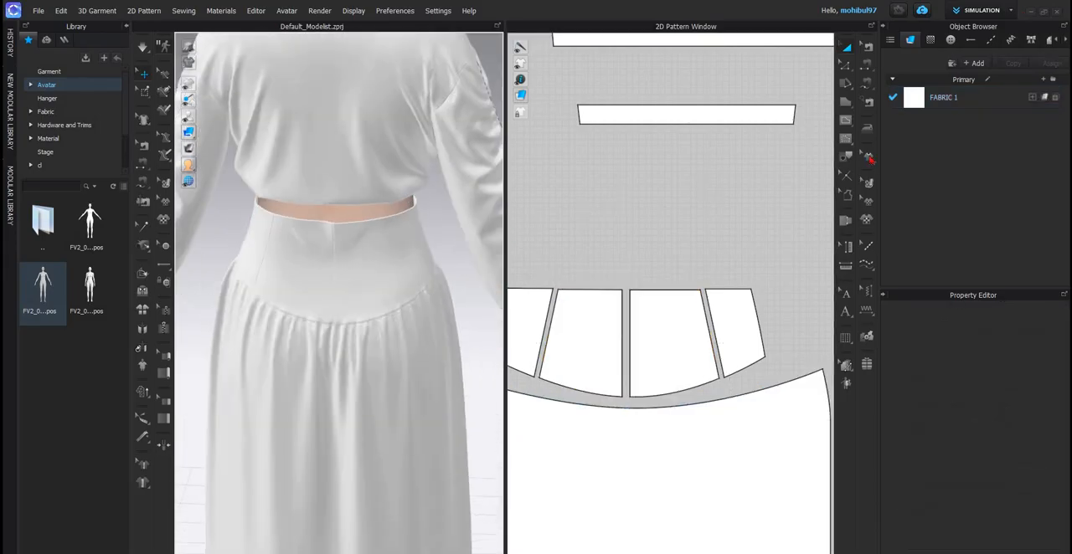
- Steam the upper part of the two centre back yoke panels at -7% shrinkage and simulate the garment
{"action": "left_click", "coordinate": [866, 127]}
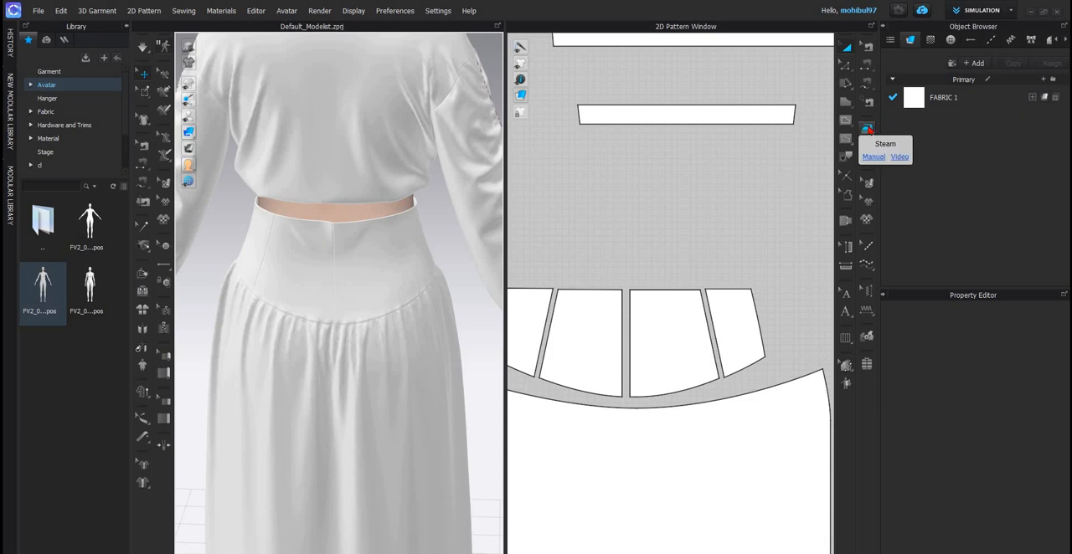
{"action": "left_click", "coordinate": [868, 129]}
{"action": "scroll", "coordinate": [650, 364], "scroll_direction": "down", "scroll_amount": 8}
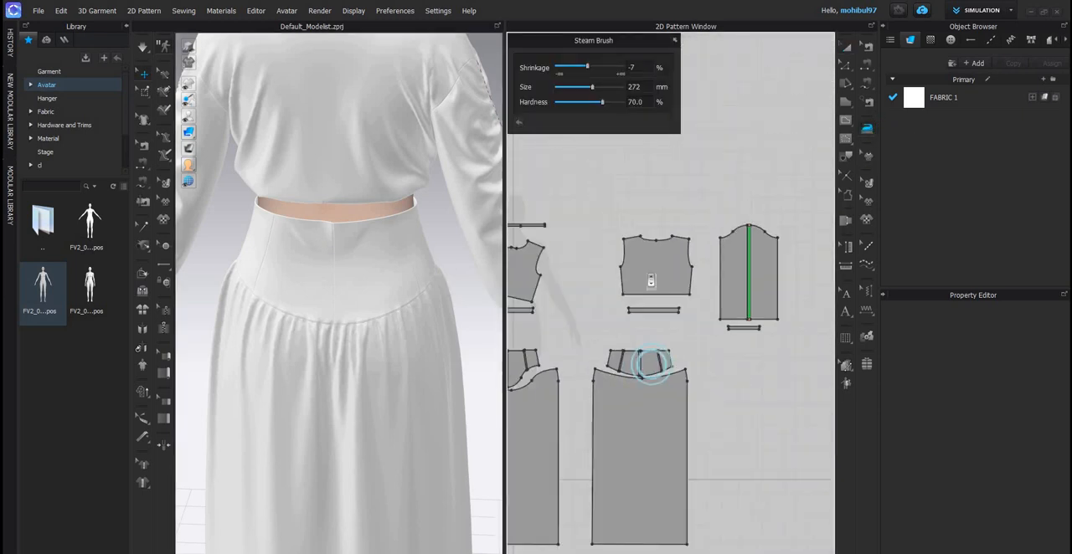
{"action": "scroll", "coordinate": [651, 365], "scroll_direction": "up", "scroll_amount": 10}
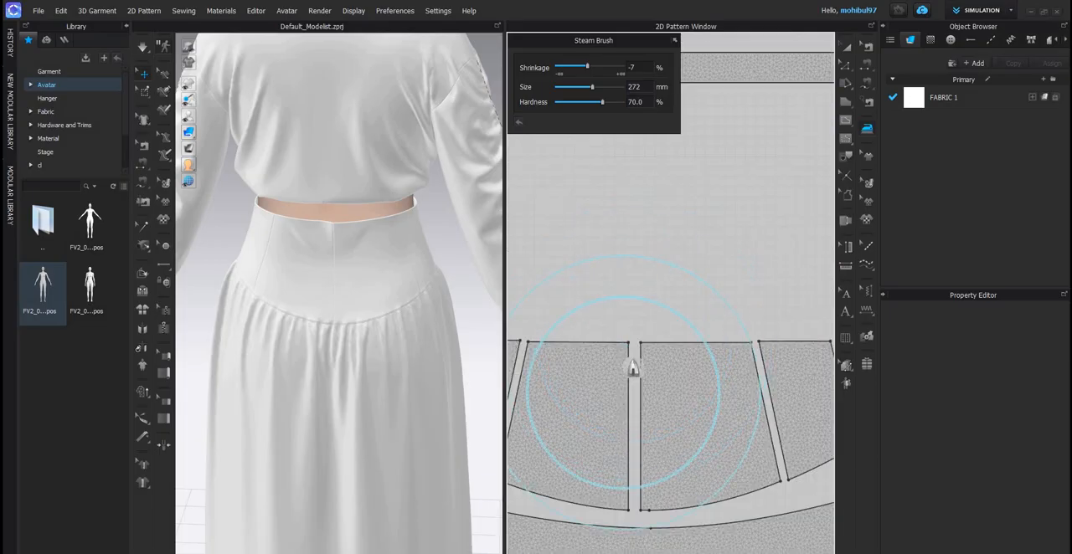
{"action": "mouse_move", "coordinate": [650, 373]}
{"action": "left_mouse_down"}
{"action": "mouse_move", "coordinate": [596, 380]}
{"action": "mouse_move", "coordinate": [625, 374]}
{"action": "left_mouse_up"}
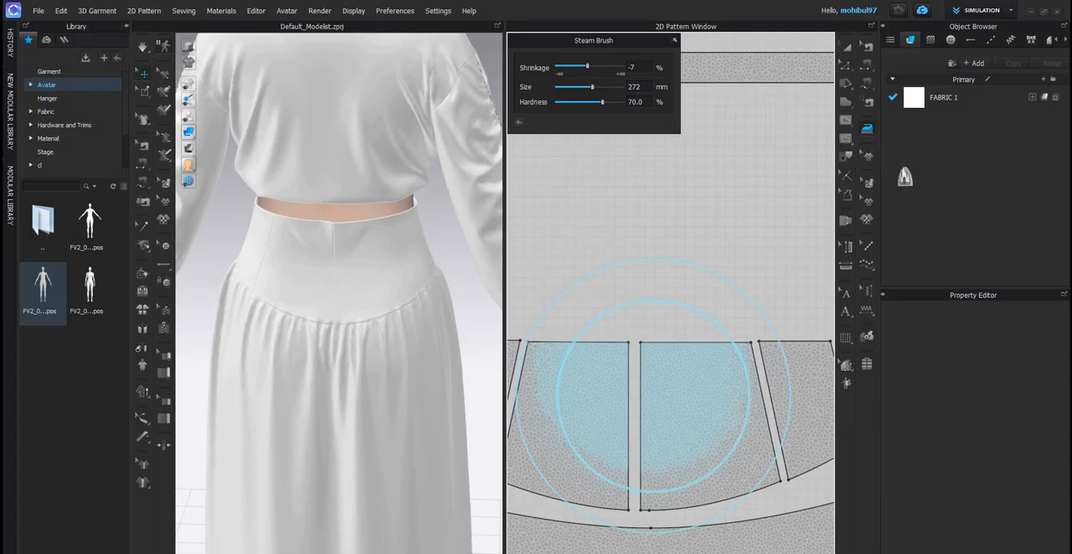
{"action": "key", "text": "space"}
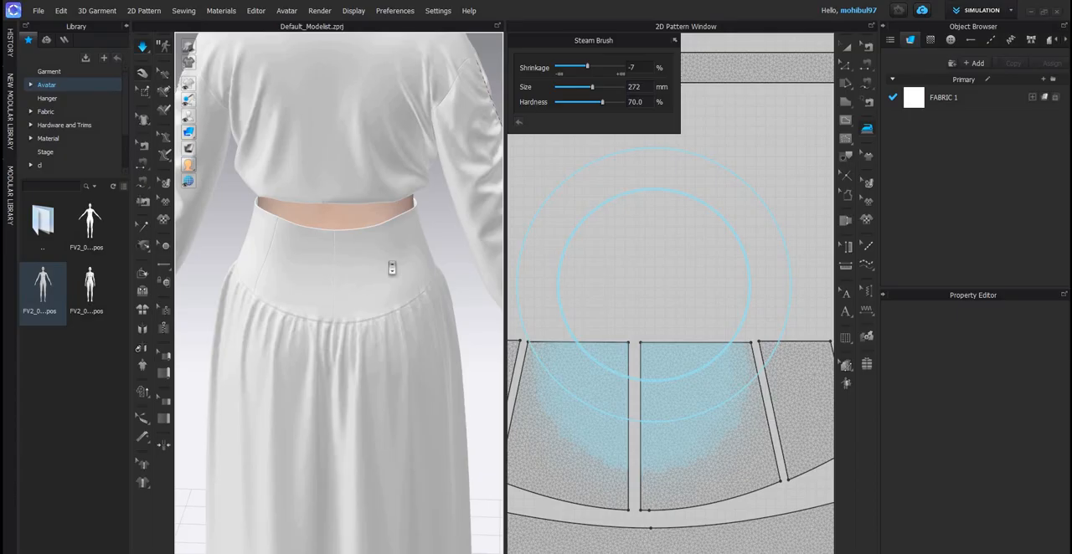
{"action": "scroll", "coordinate": [376, 268], "scroll_direction": "down", "scroll_amount": 5}
{"action": "right_click_drag", "start_coordinate": [929, 35], "coordinate": [824, 58]}
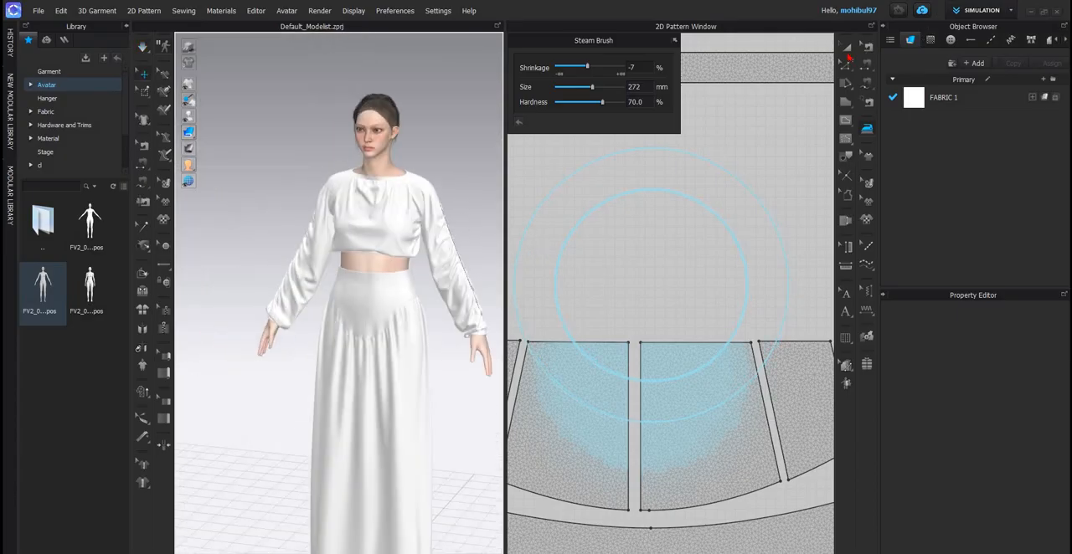
{"action": "left_click", "coordinate": [846, 47]}
- Examine the sleeve gathers, the top and the yoke from the side, back and front
{"action": "right_click_drag", "start_coordinate": [370, 263], "coordinate": [396, 259]}
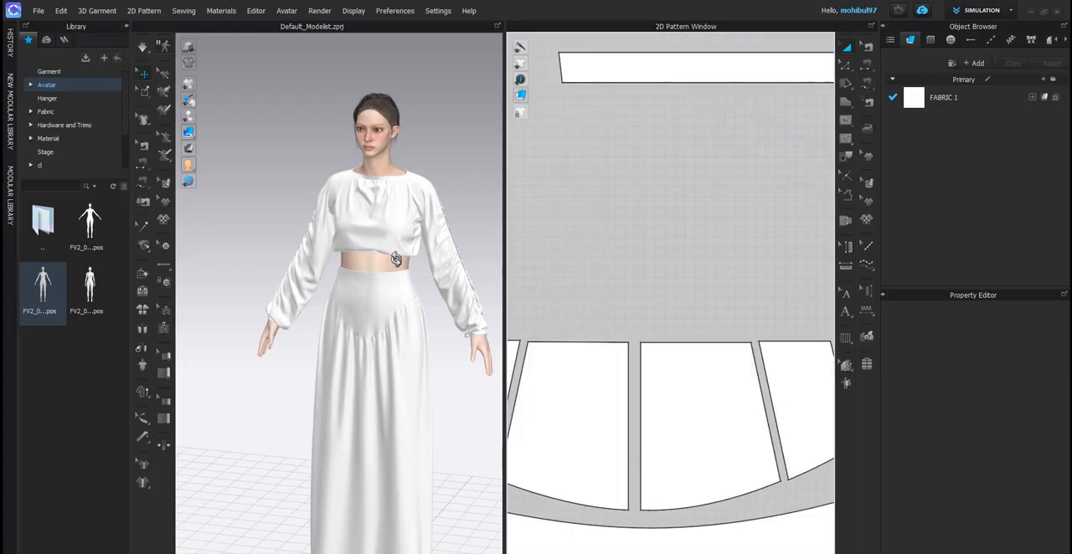
{"action": "scroll", "coordinate": [411, 262], "scroll_direction": "up", "scroll_amount": 5}
{"action": "right_click_drag", "start_coordinate": [316, 330], "coordinate": [411, 309]}
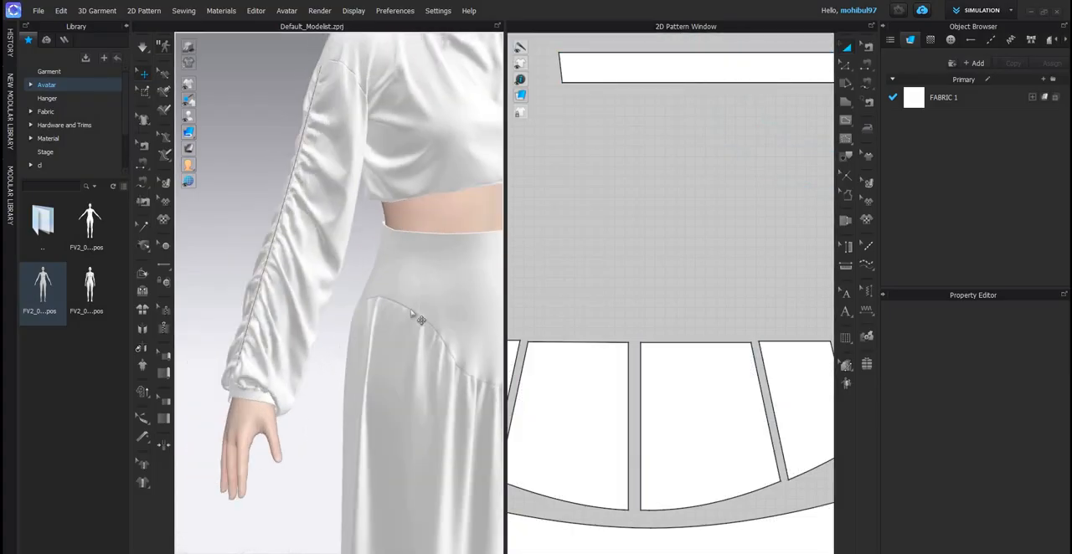
{"action": "middle_click_drag", "start_coordinate": [375, 208], "coordinate": [342, 286]}
{"action": "right_click_drag", "start_coordinate": [348, 289], "coordinate": [397, 288]}
{"action": "right_click_drag", "start_coordinate": [292, 273], "coordinate": [466, 266]}
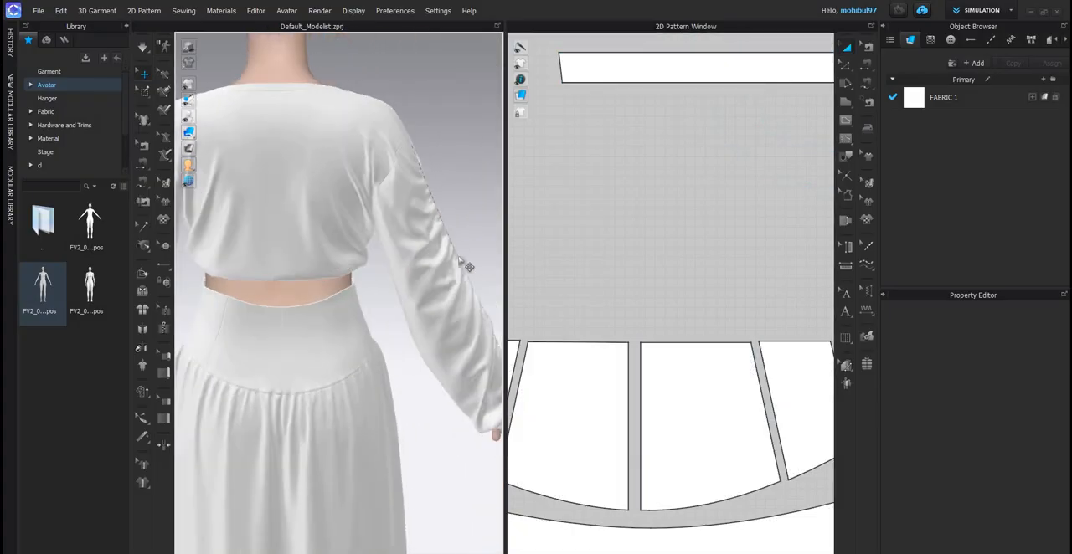
{"action": "right_click_drag", "start_coordinate": [294, 268], "coordinate": [403, 265]}
{"action": "scroll", "coordinate": [378, 275], "scroll_direction": "down", "scroll_amount": 2}
{"action": "right_click_drag", "start_coordinate": [314, 201], "coordinate": [360, 189]}
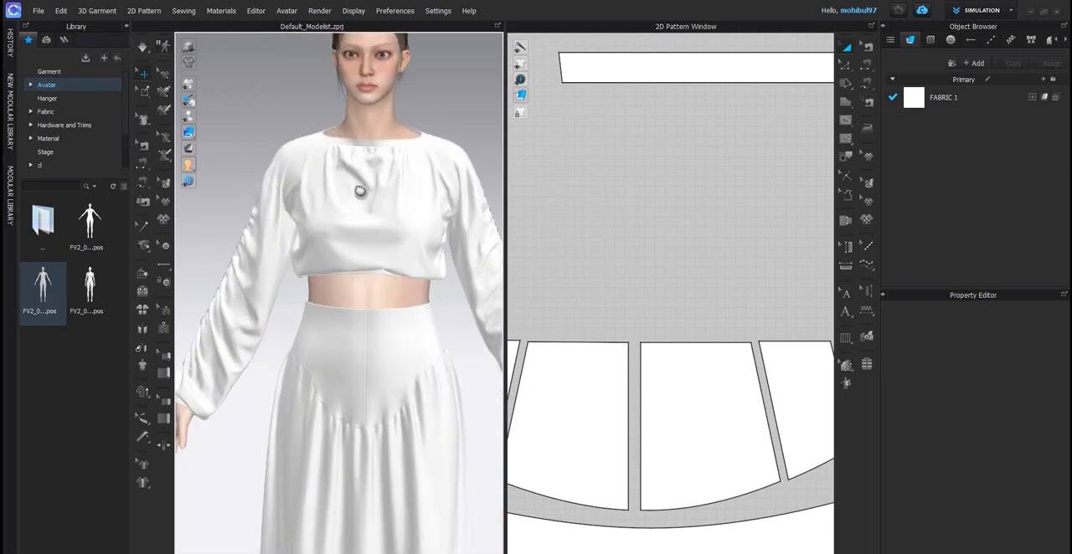
{"action": "scroll", "coordinate": [360, 201], "scroll_direction": "down", "scroll_amount": 4}
{"action": "middle_click_drag", "start_coordinate": [359, 217], "coordinate": [359, 223]}
{"action": "scroll", "coordinate": [358, 223], "scroll_direction": "down", "scroll_amount": 3}
- Offset the hem lines of the front and back skirt panels as internal lines at 2 cm
{"action": "scroll", "coordinate": [651, 292], "scroll_direction": "down", "scroll_amount": 5}
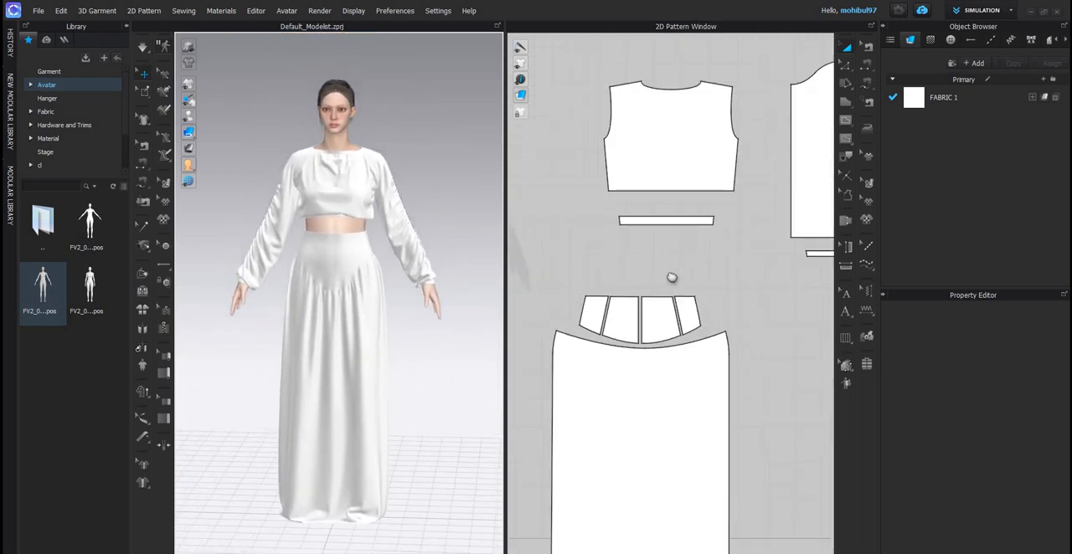
{"action": "scroll", "coordinate": [662, 279], "scroll_direction": "up", "scroll_amount": 2}
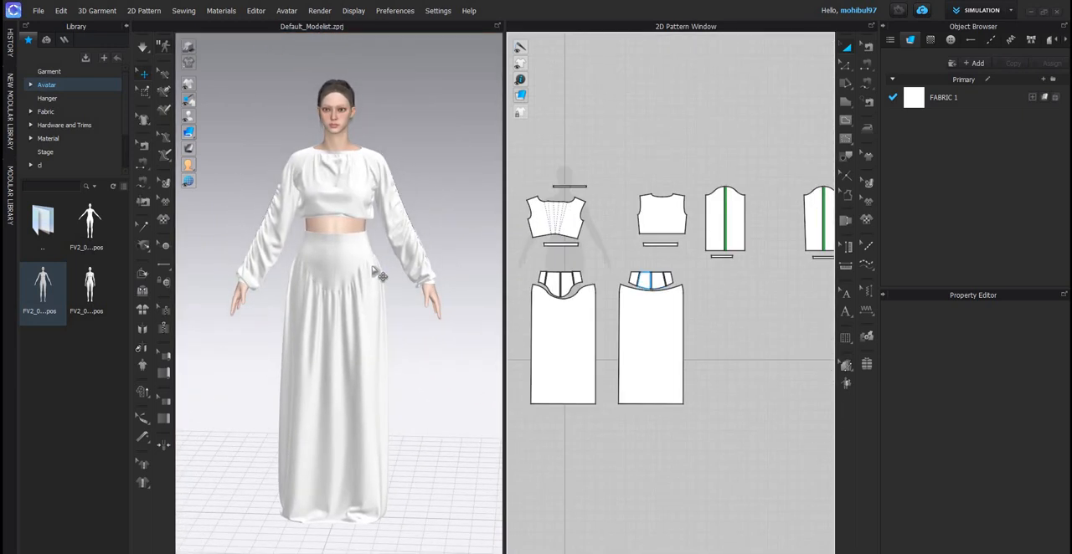
{"action": "left_click", "coordinate": [846, 65]}
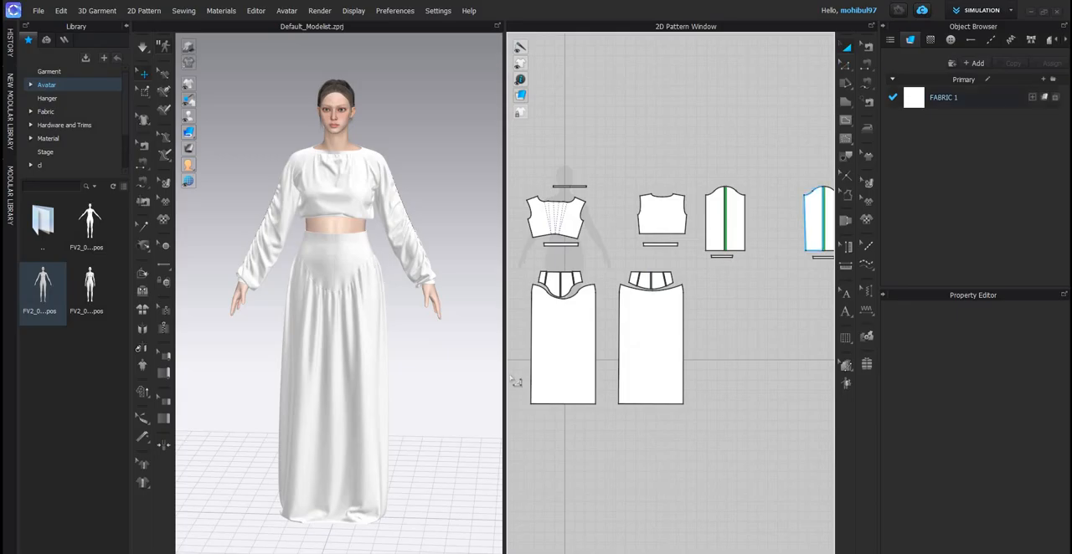
{"action": "left_click", "coordinate": [642, 410]}
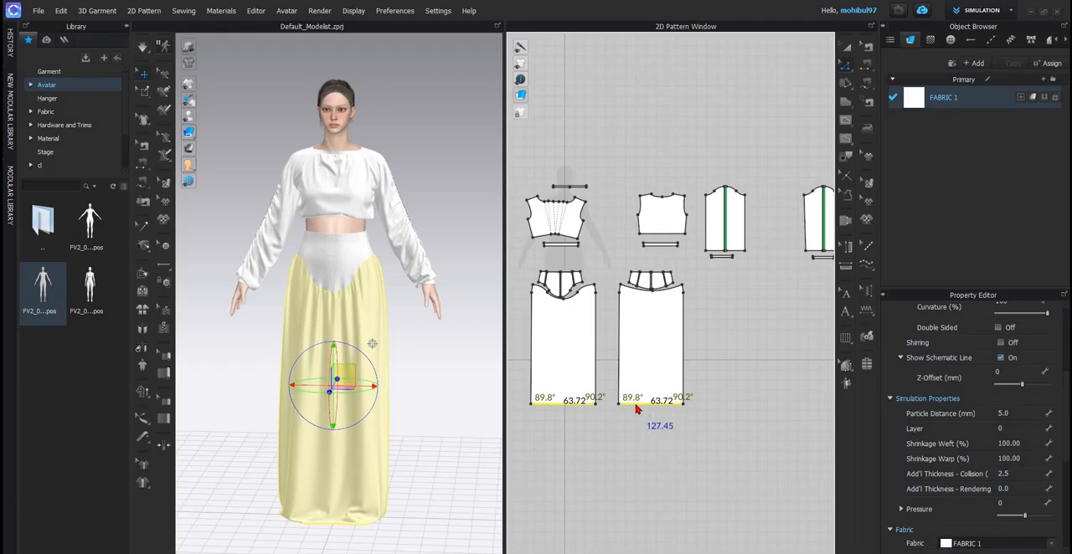
{"action": "right_click", "coordinate": [664, 265]}
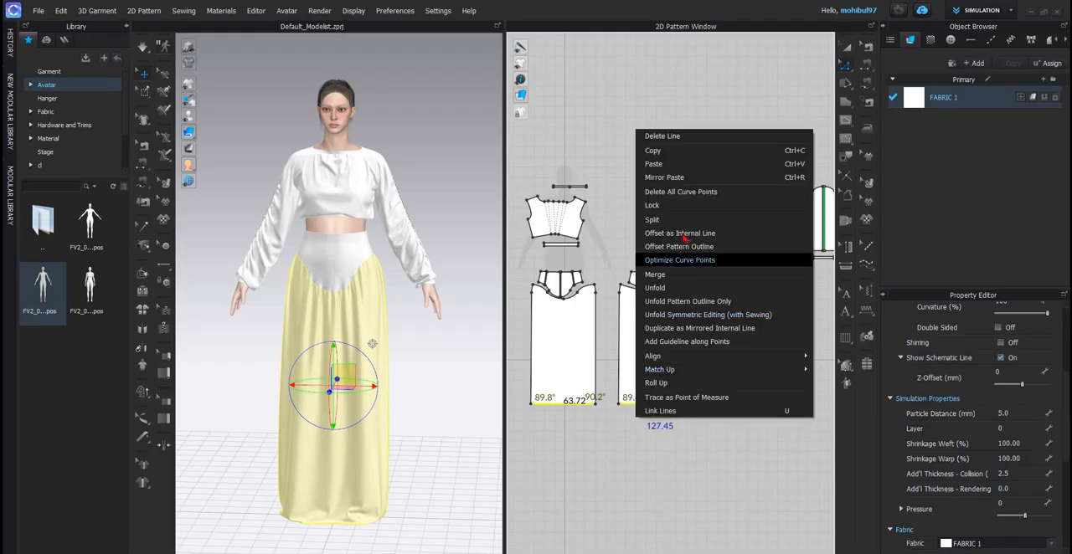
{"action": "left_click", "coordinate": [681, 235]}
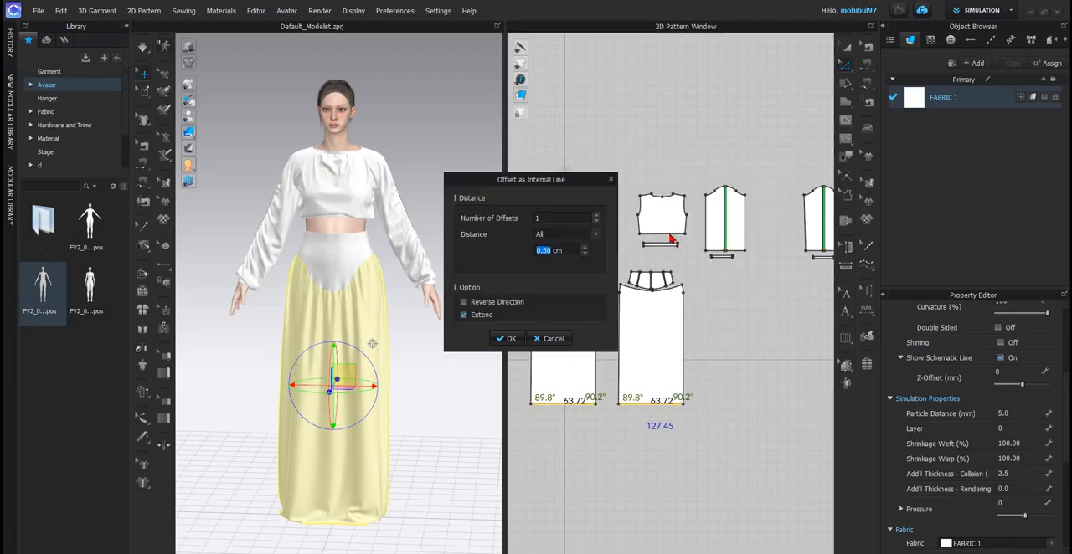
{"action": "type", "text": "2"}
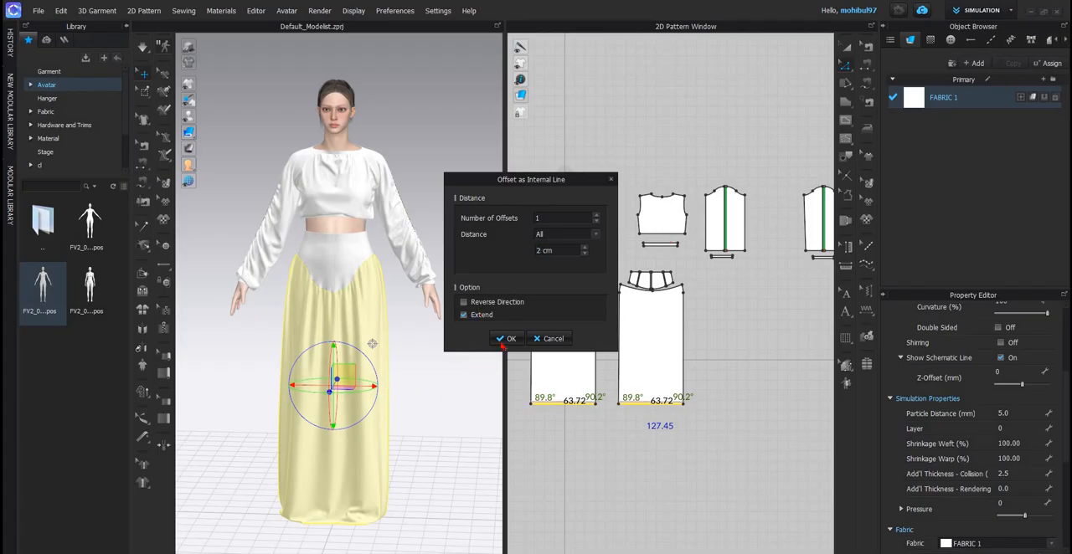
{"action": "left_click", "coordinate": [507, 339]}
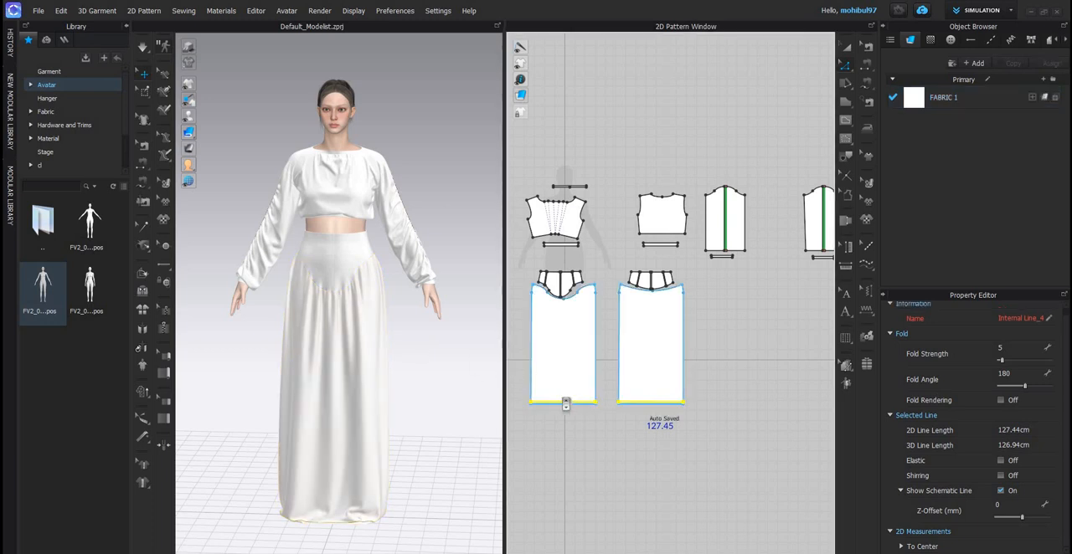
- Cut and sew both skirt panels along the internal hem lines to form separate hem bands
{"action": "scroll", "coordinate": [573, 394], "scroll_direction": "up", "scroll_amount": 5}
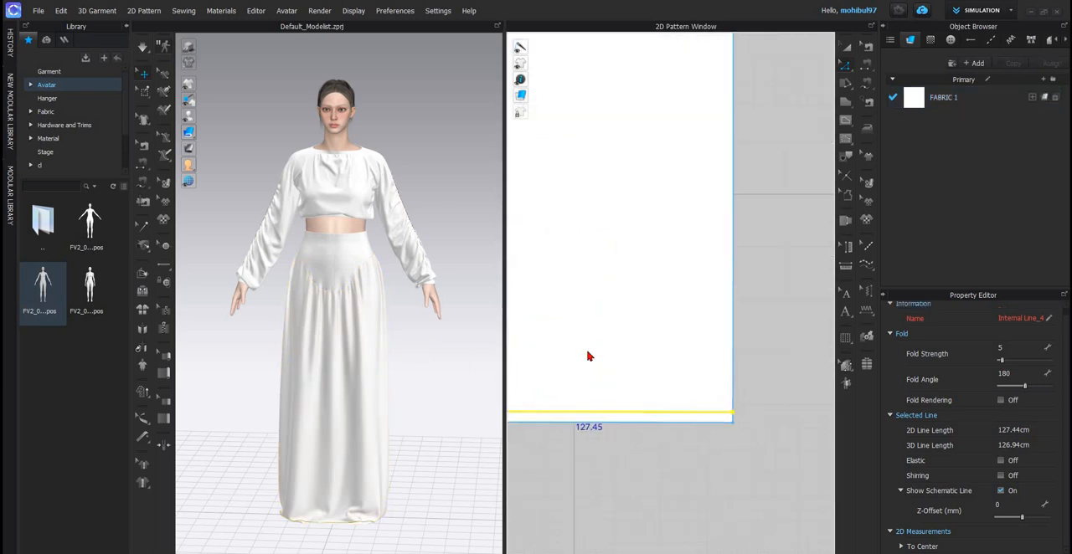
{"action": "right_click", "coordinate": [608, 243]}
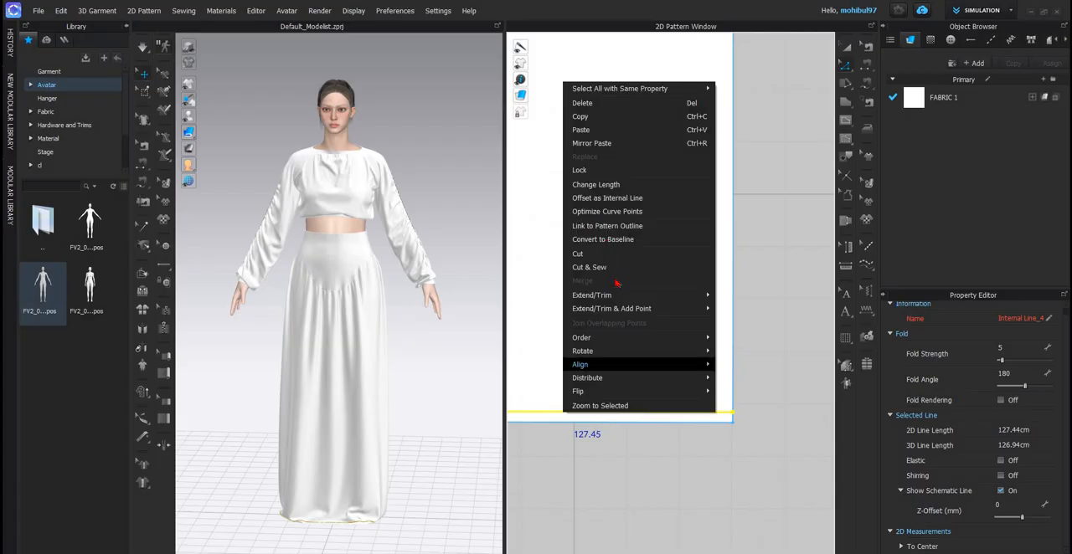
{"action": "left_click", "coordinate": [767, 320]}
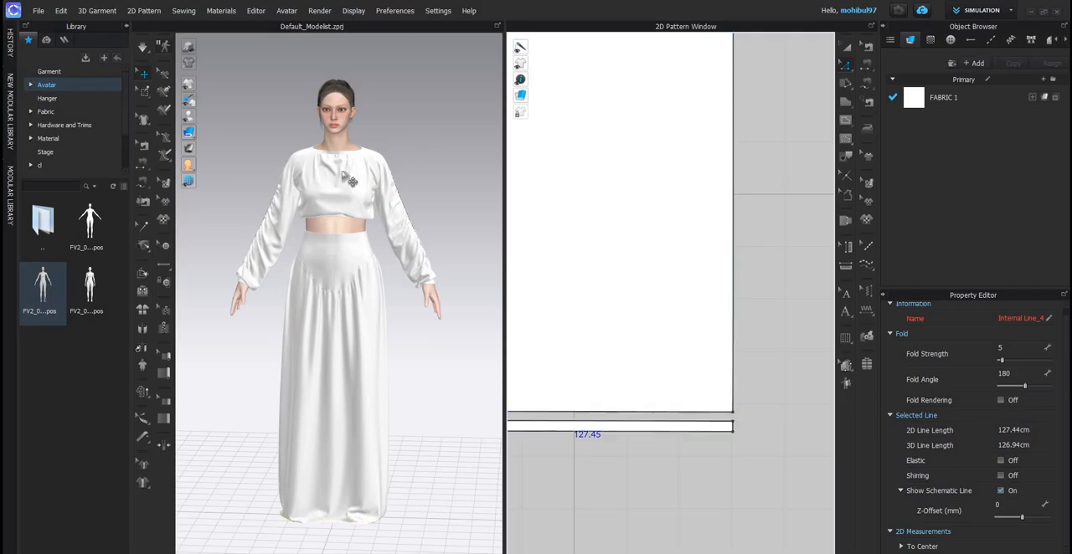
- Examine the top's drape, the gathered sleeve and the skirt yoke from the front and side
{"action": "scroll", "coordinate": [333, 280], "scroll_direction": "up", "scroll_amount": 5}
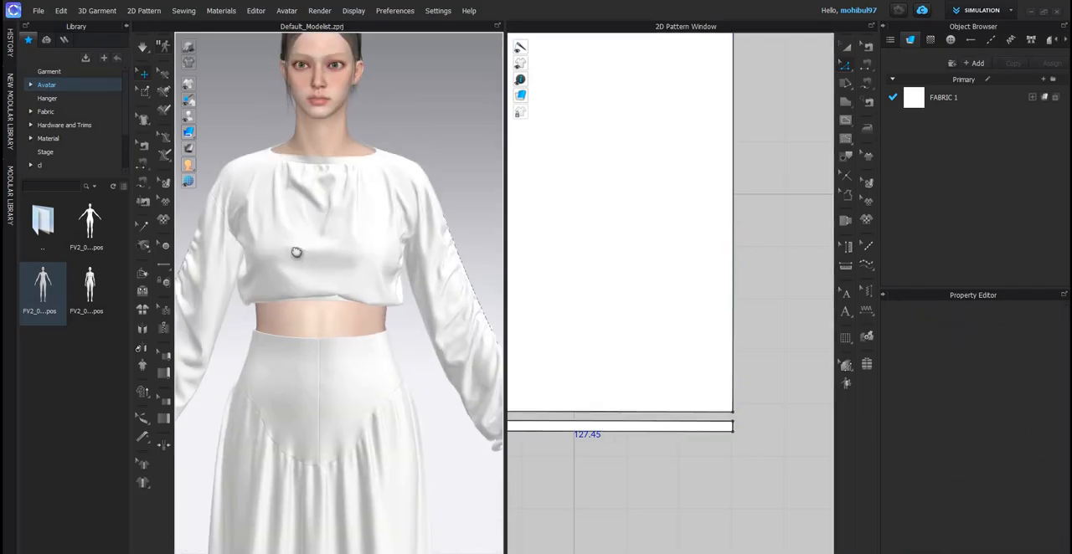
{"action": "right_click_drag", "start_coordinate": [294, 249], "coordinate": [294, 249]}
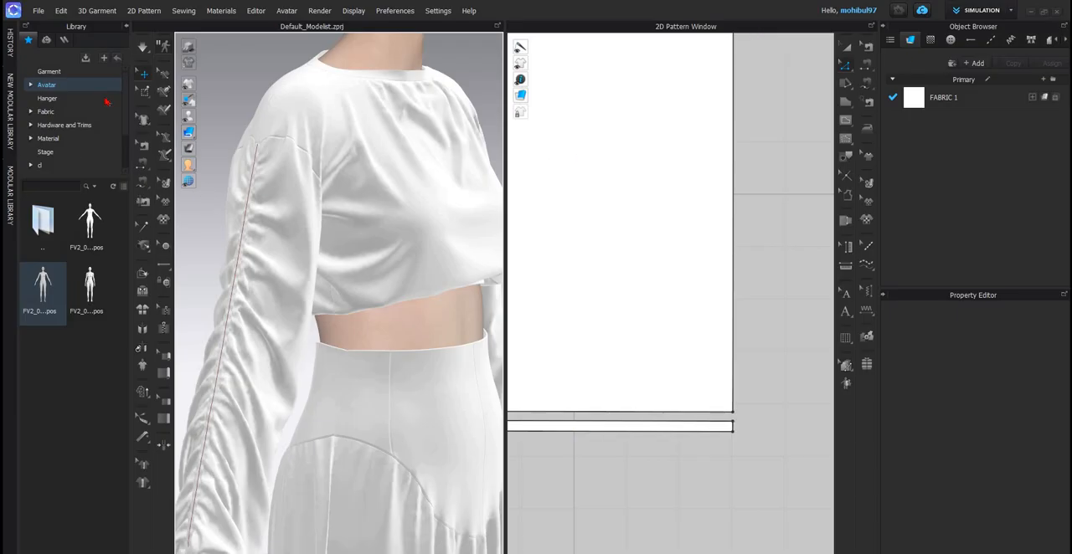
{"action": "key", "text": "2"}
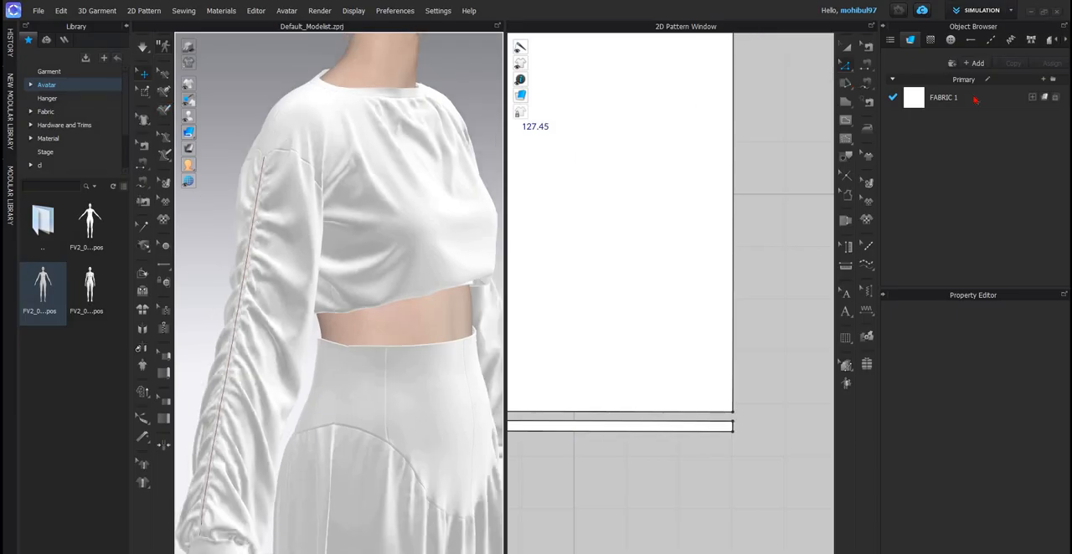
{"action": "left_click_drag", "start_coordinate": [975, 99], "coordinate": [352, 280]}
{"action": "scroll", "coordinate": [351, 281], "scroll_direction": "down", "scroll_amount": 5}
{"action": "middle_click_drag", "start_coordinate": [352, 281], "coordinate": [354, 203]}
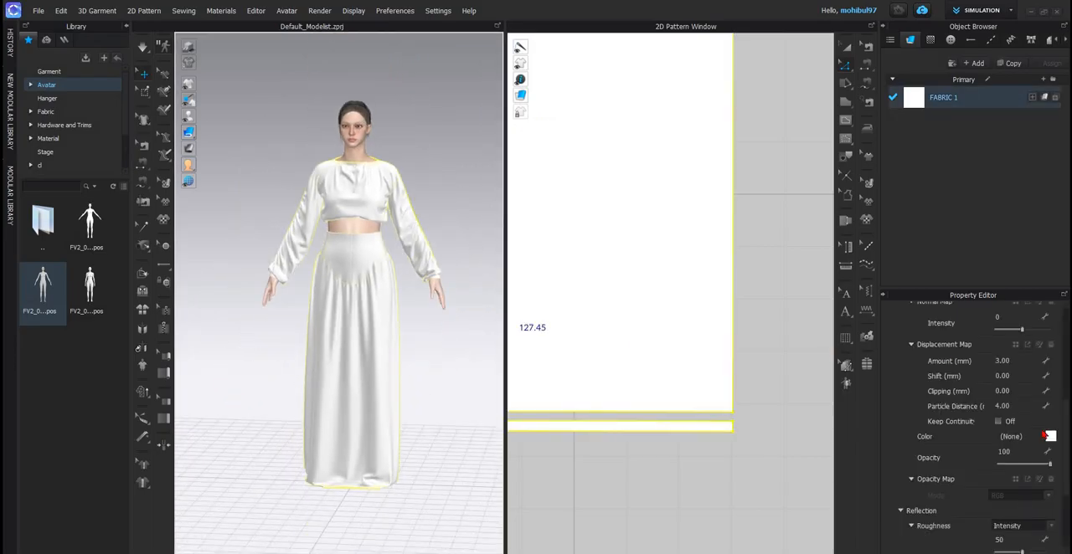
- Try cream FFF0C7 and dark purple 473951 as the colour of FABRIC 1
{"action": "left_click", "coordinate": [540, 317]}
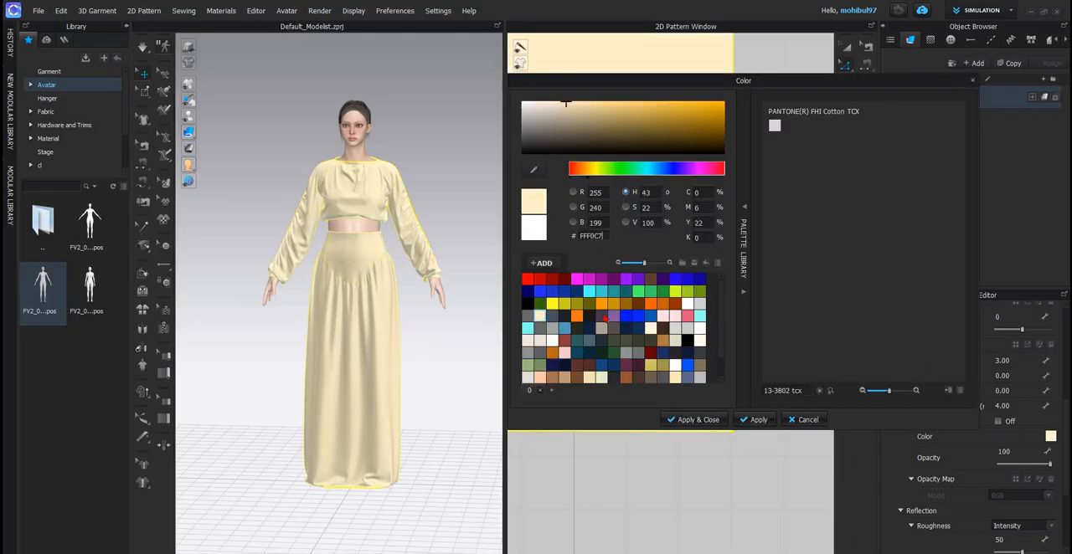
{"action": "left_click", "coordinate": [589, 317]}
{"action": "left_click", "coordinate": [600, 316]}
{"action": "scroll", "coordinate": [677, 312], "scroll_direction": "up", "scroll_amount": 4}
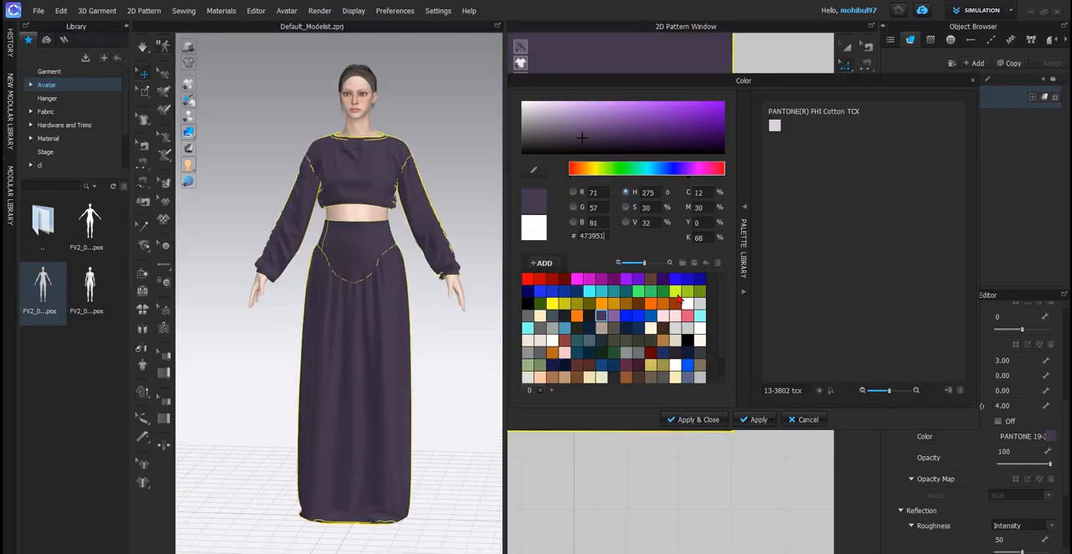
- Try Y Green 3, Y Green 2, Green 1, YKK 191 and YKK 055 as the colour of FABRIC 1
{"action": "left_click", "coordinate": [676, 292]}
{"action": "left_click", "coordinate": [699, 291]}
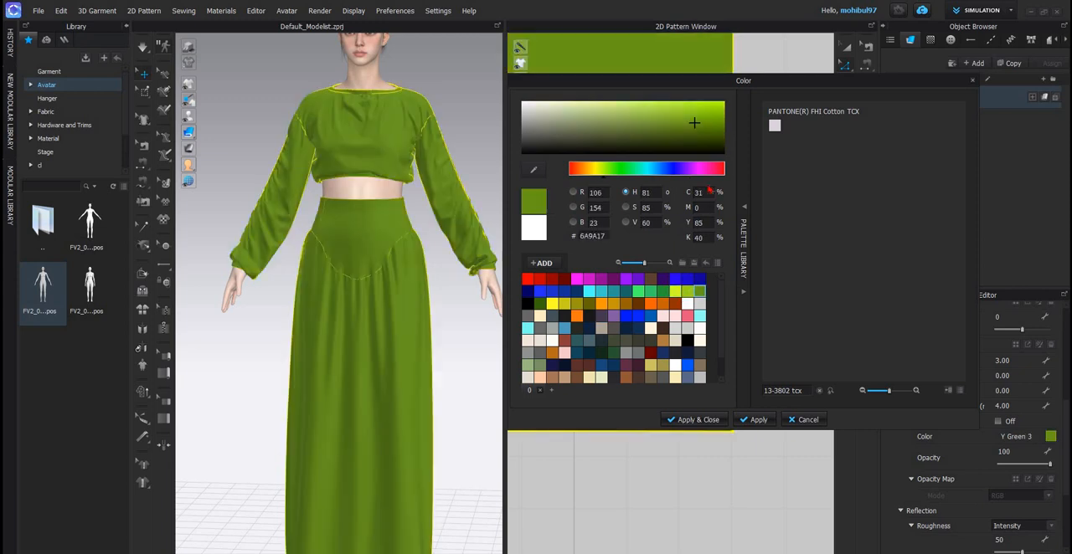
{"action": "left_click", "coordinate": [686, 291]}
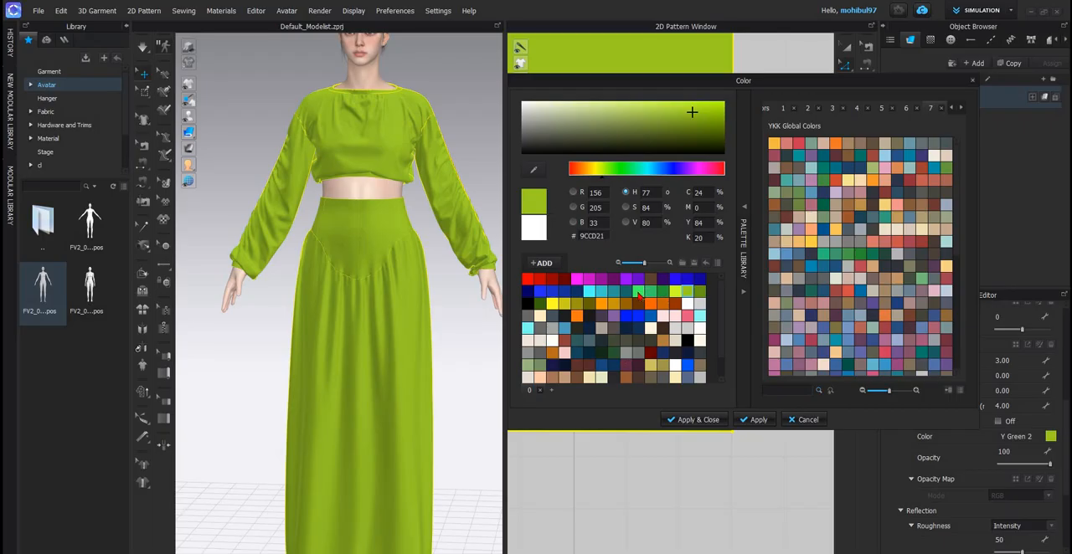
{"action": "left_click", "coordinate": [638, 292]}
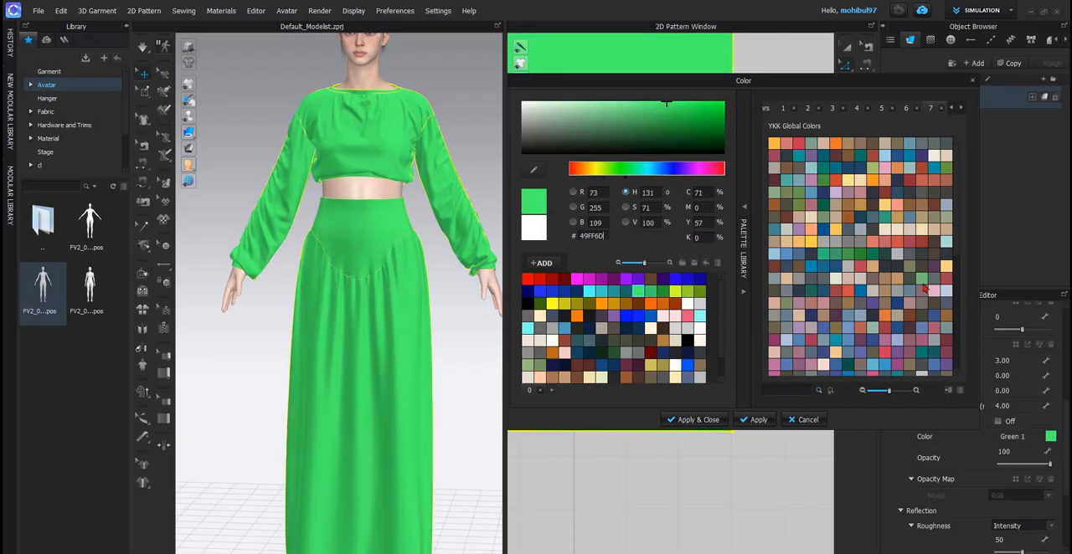
{"action": "left_click", "coordinate": [881, 186]}
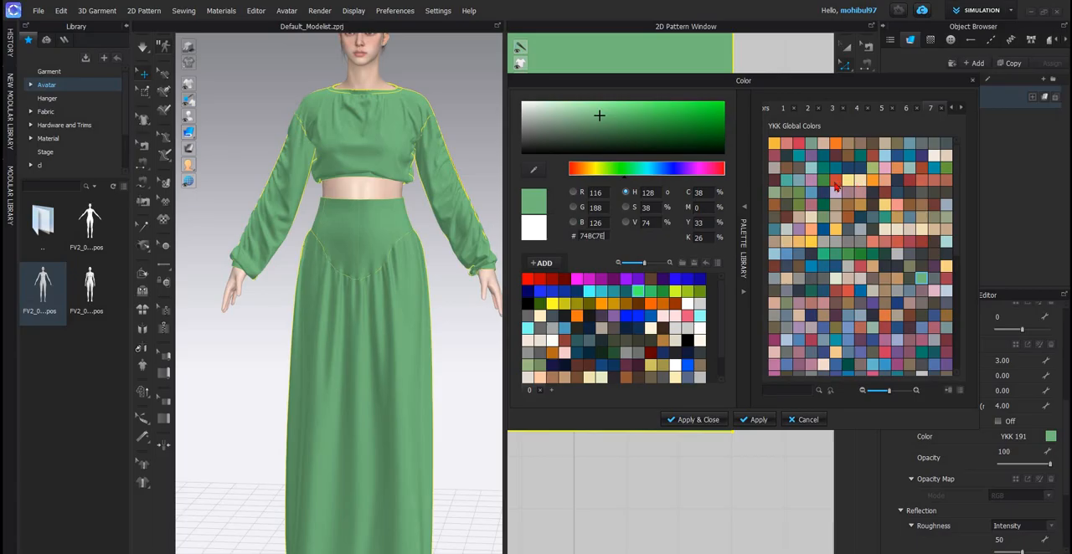
{"action": "left_click", "coordinate": [835, 186]}
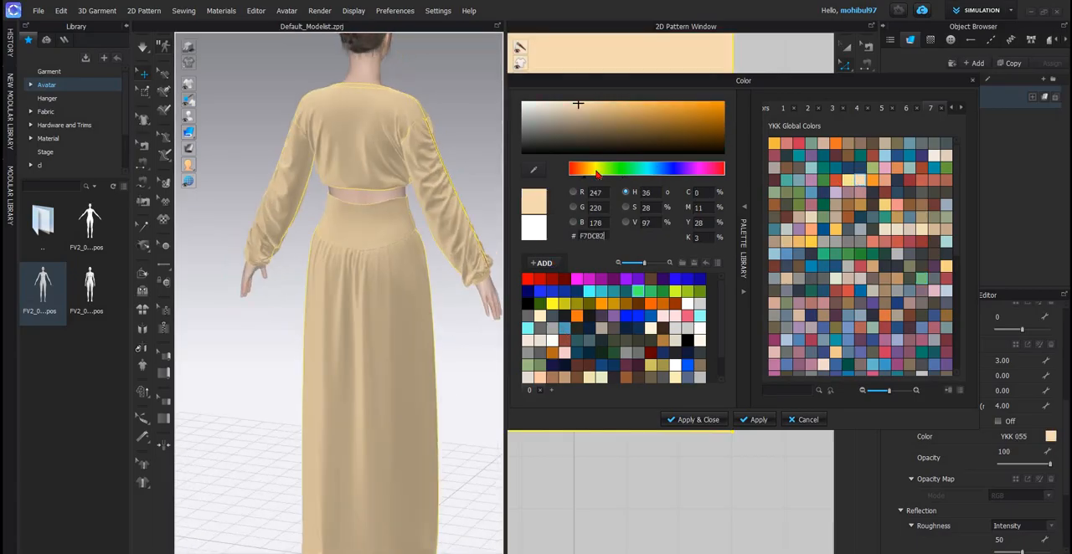
- Shift the hue of FABRIC 1 to red, lighten it to pale pink FFCCCC and apply the colour
{"action": "left_click_drag", "start_coordinate": [578, 173], "coordinate": [563, 175]}
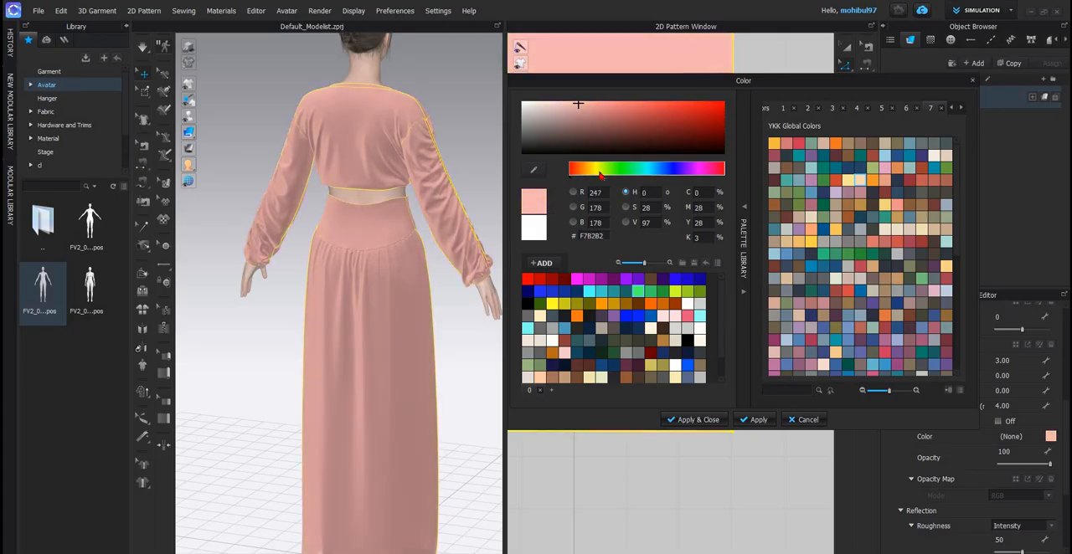
{"action": "left_click", "coordinate": [606, 174]}
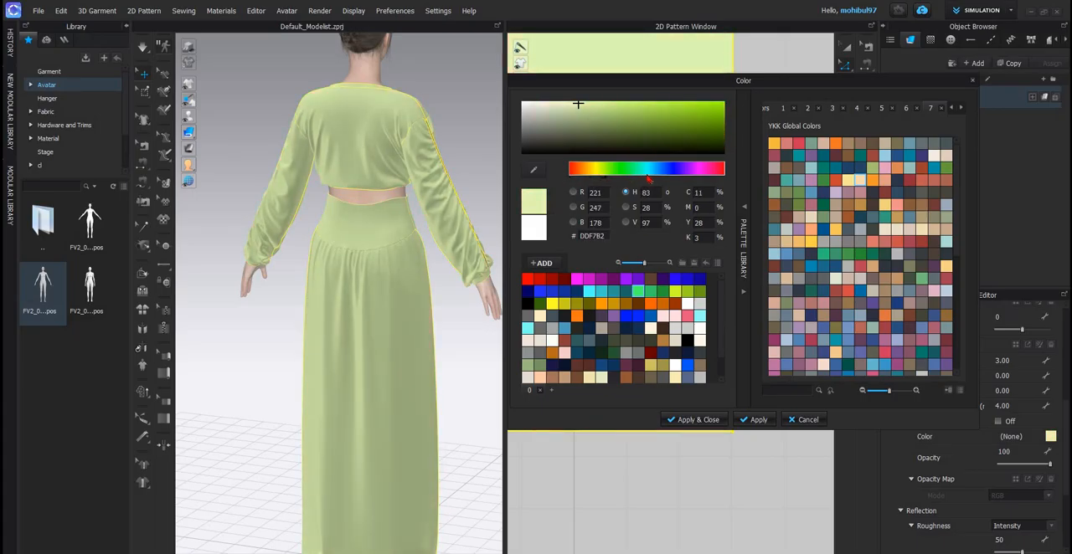
{"action": "left_click_drag", "start_coordinate": [647, 178], "coordinate": [738, 188]}
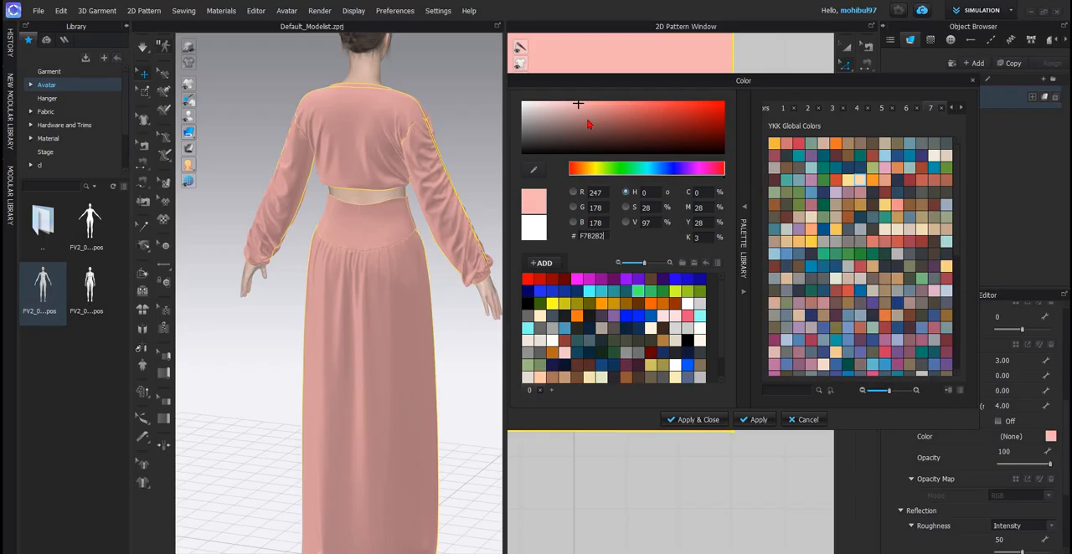
{"action": "left_click_drag", "start_coordinate": [576, 102], "coordinate": [569, 101]}
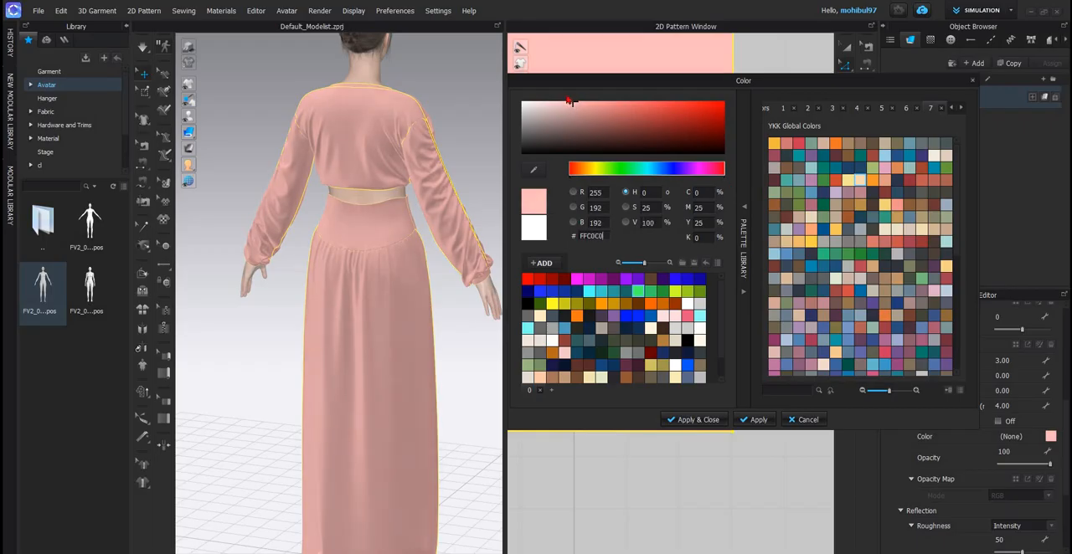
{"action": "left_click", "coordinate": [693, 418]}
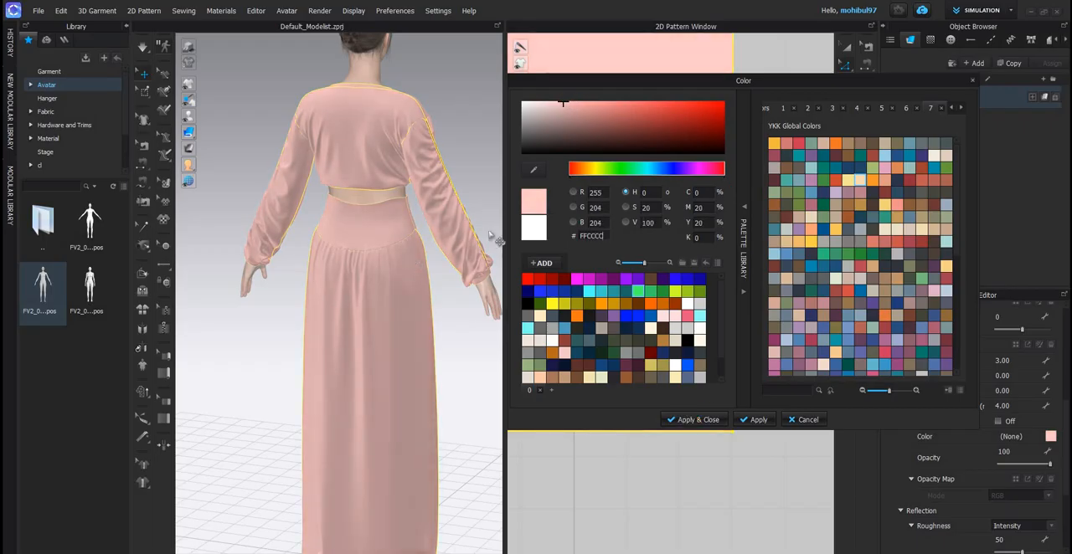
- Deselect the fabric and examine the pink top and skirt on the avatar from the front and side
{"action": "right_click_drag", "start_coordinate": [307, 242], "coordinate": [435, 332]}
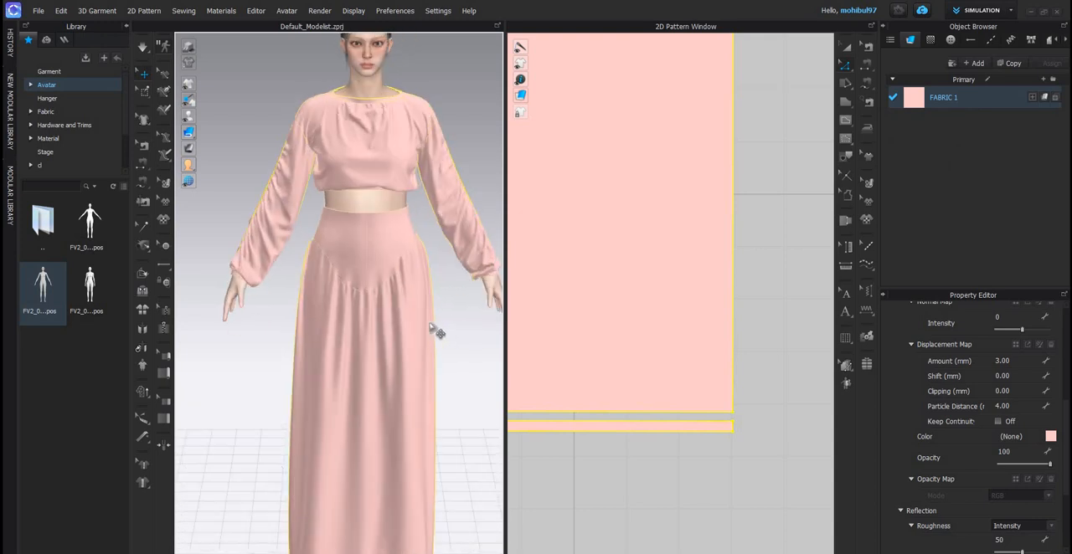
{"action": "scroll", "coordinate": [417, 312], "scroll_direction": "down", "scroll_amount": 3}
{"action": "left_click", "coordinate": [417, 312]}
{"action": "scroll", "coordinate": [314, 283], "scroll_direction": "up", "scroll_amount": 1}
{"action": "right_click_drag", "start_coordinate": [314, 283], "coordinate": [228, 260]}
{"action": "scroll", "coordinate": [222, 91], "scroll_direction": "up", "scroll_amount": 1}
{"action": "right_click_drag", "start_coordinate": [222, 91], "coordinate": [258, 91]}
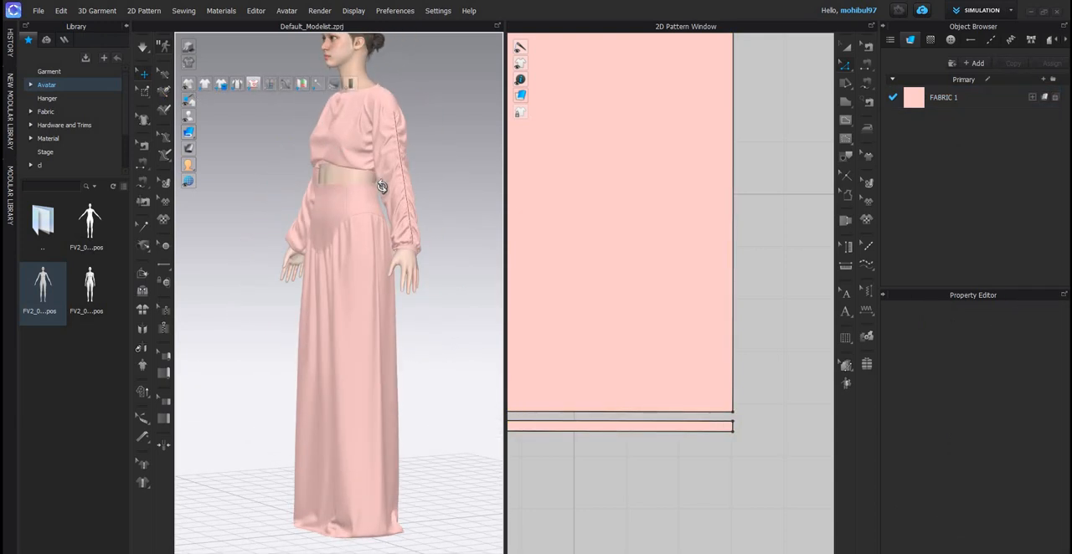
{"action": "right_click_drag", "start_coordinate": [318, 218], "coordinate": [344, 232]}
{"action": "scroll", "coordinate": [364, 218], "scroll_direction": "down", "scroll_amount": 1}
{"action": "scroll", "coordinate": [364, 218], "scroll_direction": "down", "scroll_amount": 1}
{"action": "scroll", "coordinate": [347, 220], "scroll_direction": "up", "scroll_amount": 1}
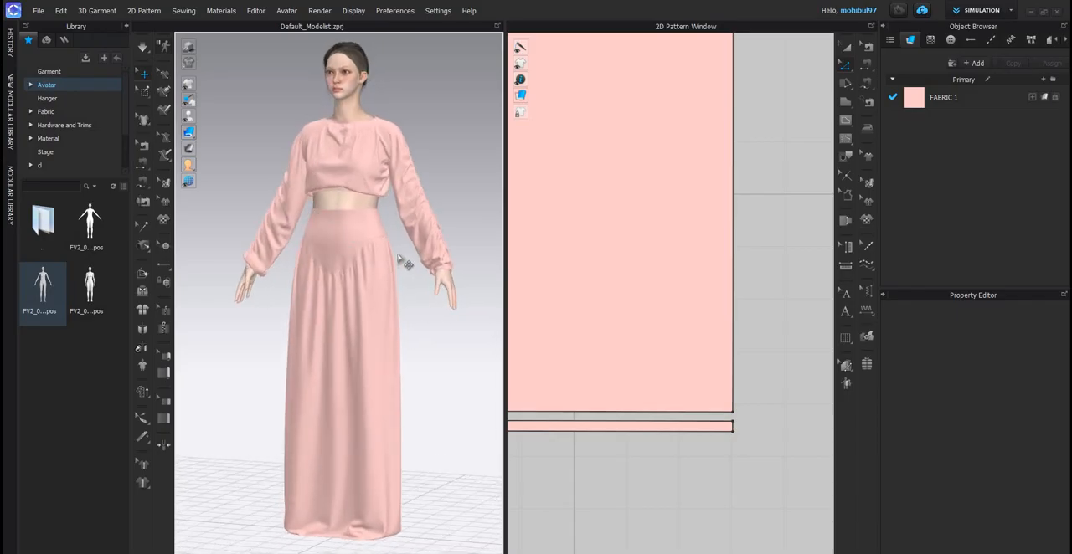
- Activate the Transform Pattern tool for working on the top and skirt pattern pieces
{"action": "scroll", "coordinate": [644, 318], "scroll_direction": "down", "scroll_amount": 6}
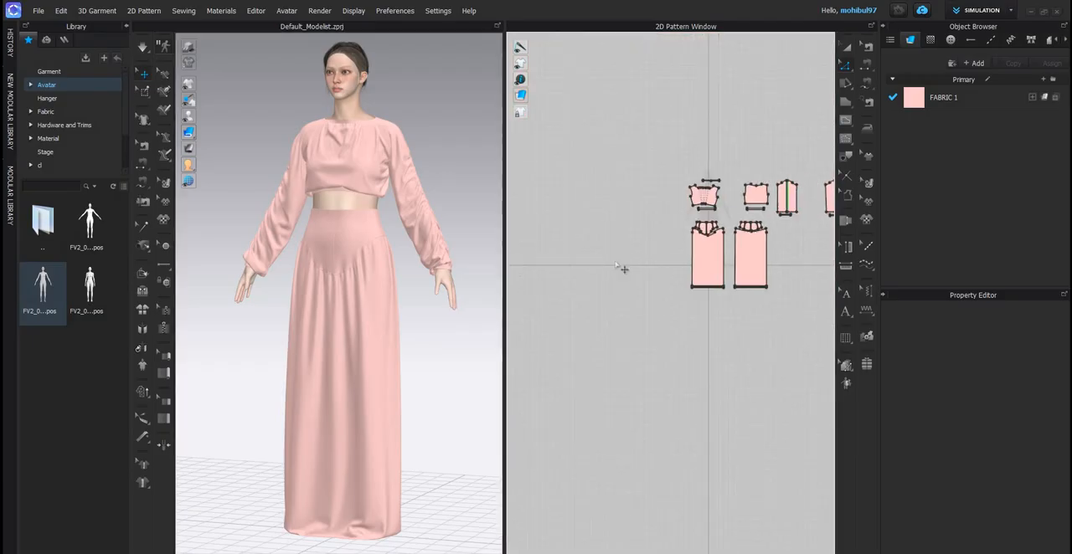
{"action": "middle_click_drag", "start_coordinate": [615, 261], "coordinate": [521, 297]}
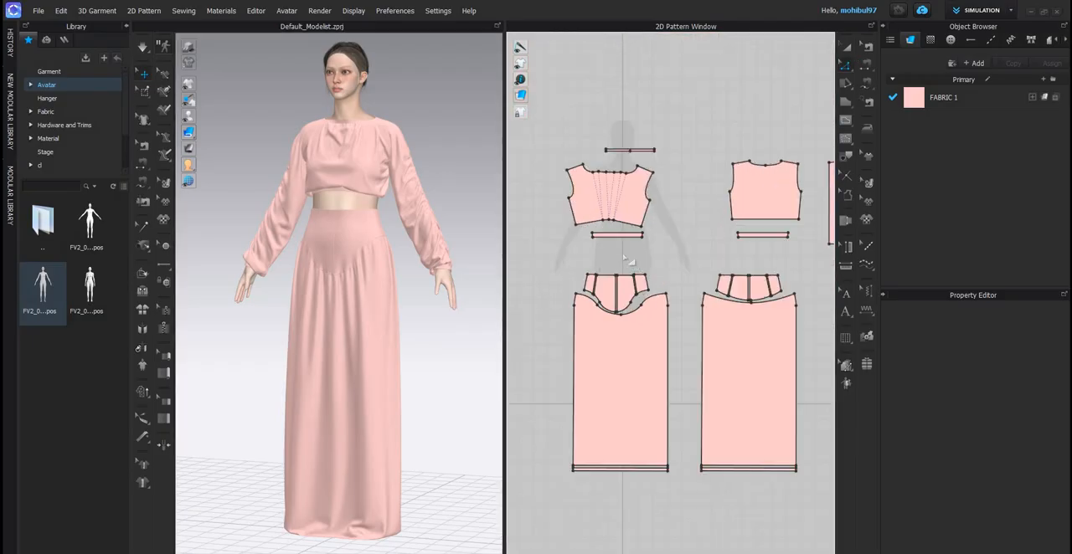
{"action": "key", "text": "a"}
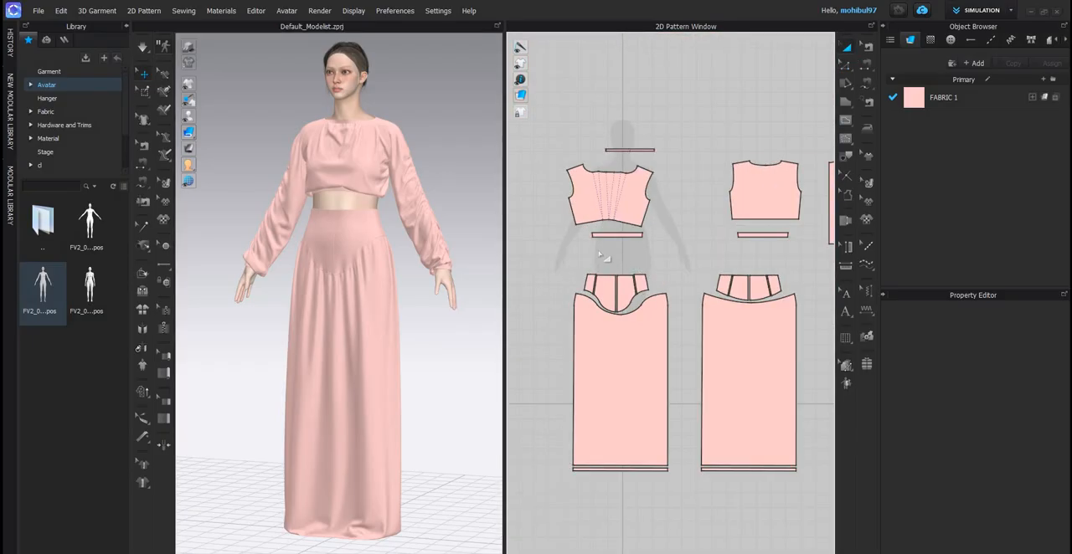